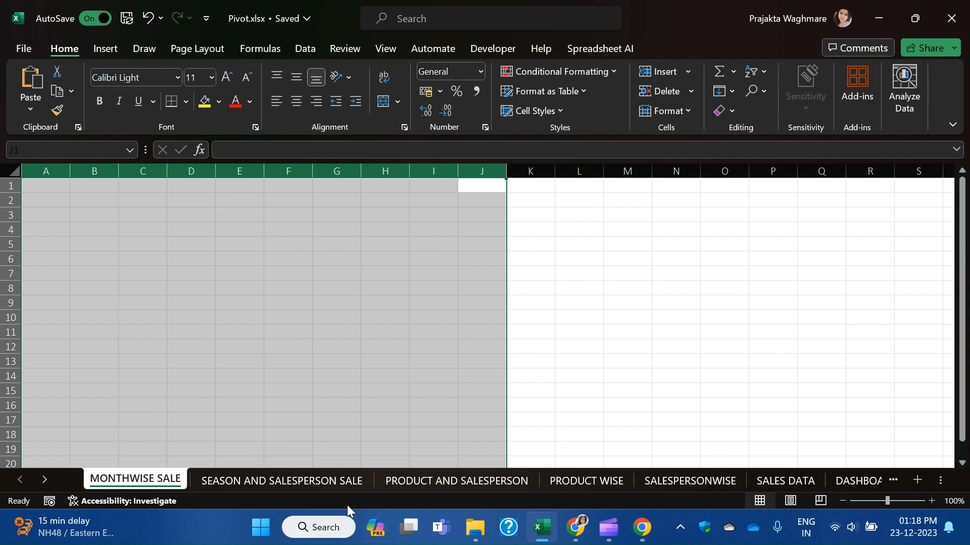
Delete the old pivot table columns on the SEASON AND SALESPERSON SALE and PRODUCT AND SALESPERSON sheets.
click(341, 485)
drag(281, 171, 22, 194)
key(ctrl+minus)
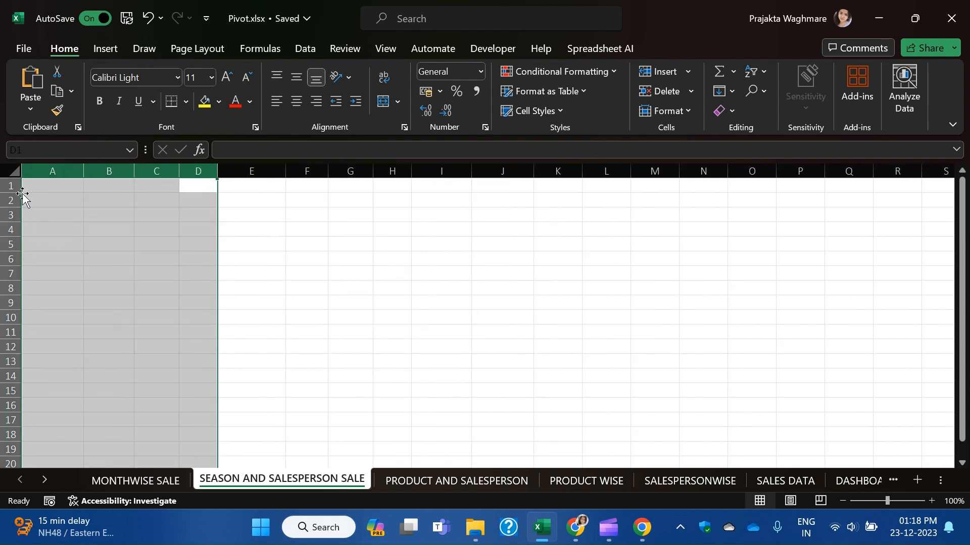
click(453, 481)
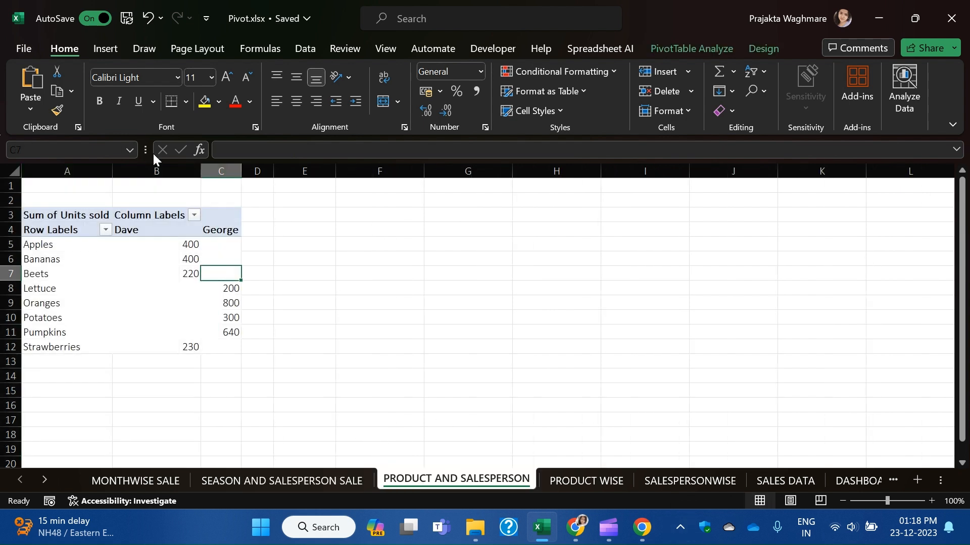
drag(303, 171, 31, 174)
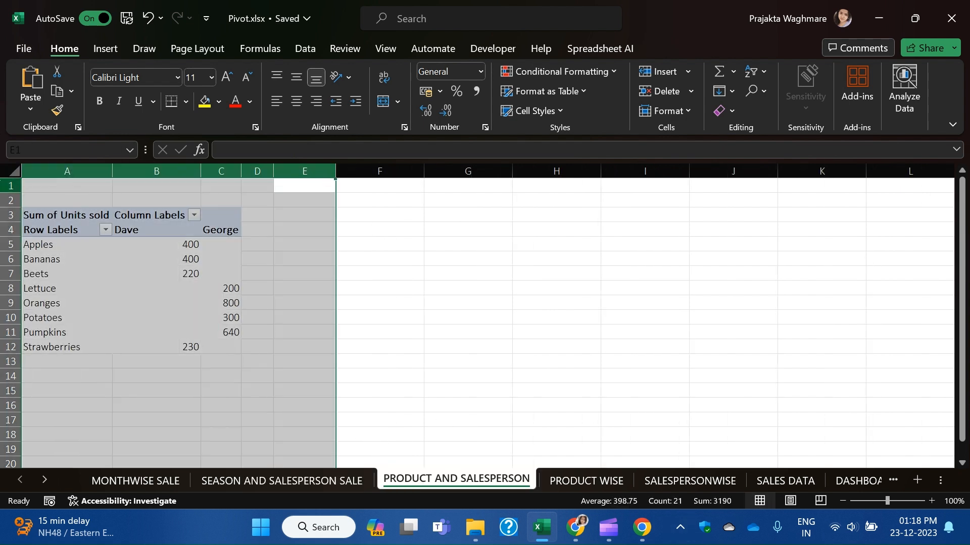
key(ctrl+minus)
Delete the pivot table columns on the PRODUCT WISE and SALESPERSONWISE sheets.
click(598, 484)
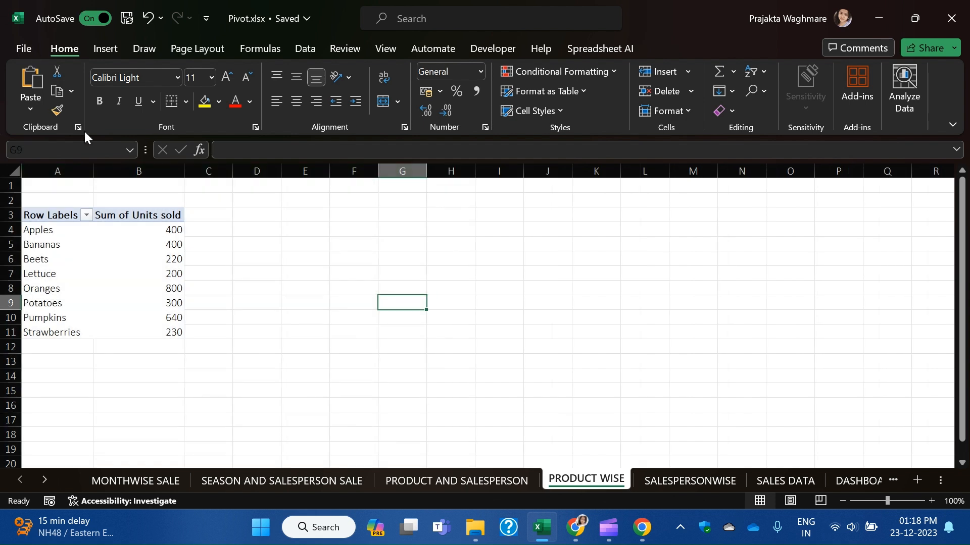
drag(208, 171, 50, 129)
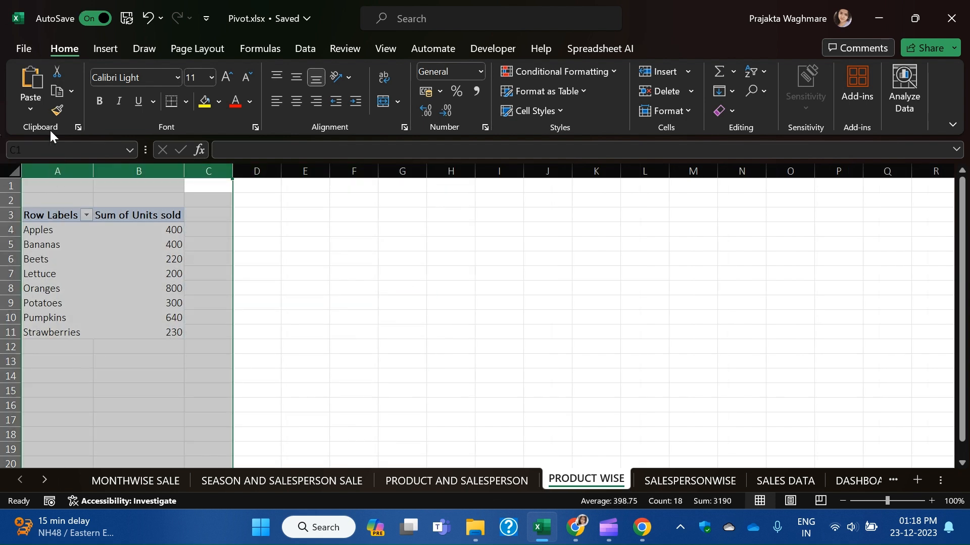
key(ctrl+minus)
click(728, 464)
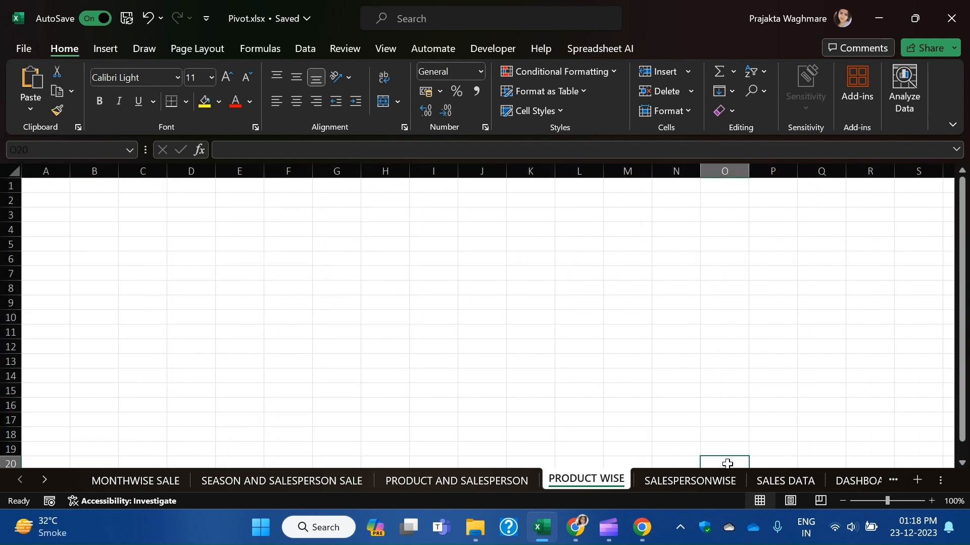
click(689, 480)
drag(208, 170, 3, 166)
key(ctrl+minus)
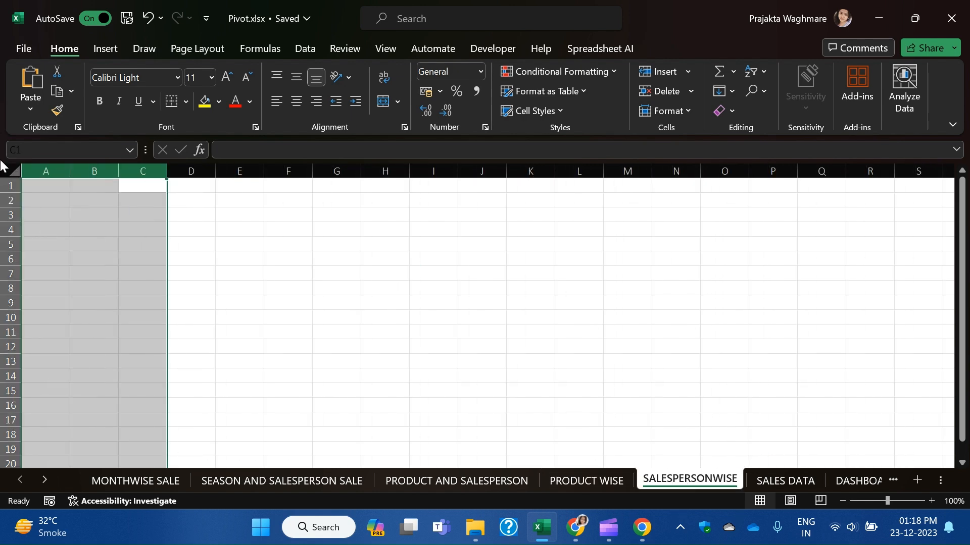
click(786, 481)
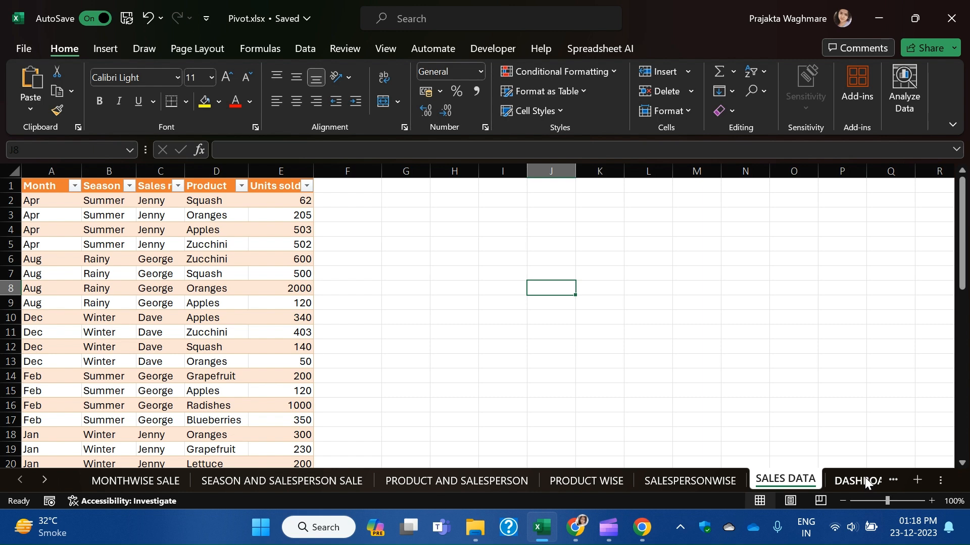
click(865, 483)
Place the TOP PRODUCT shape beside TOP SELLER and move the DASHBOARD sheet after DASHBOARD (2).
click(691, 362)
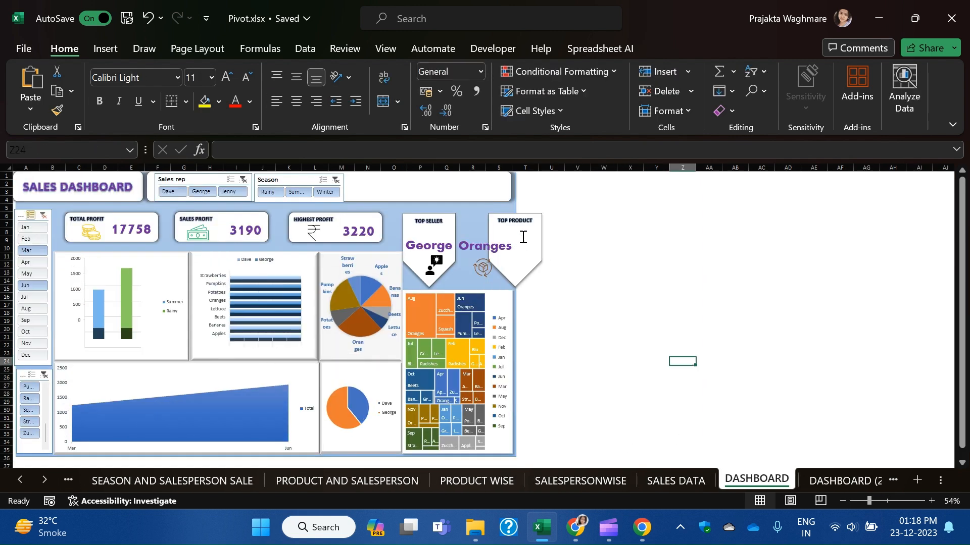
drag(523, 236, 491, 236)
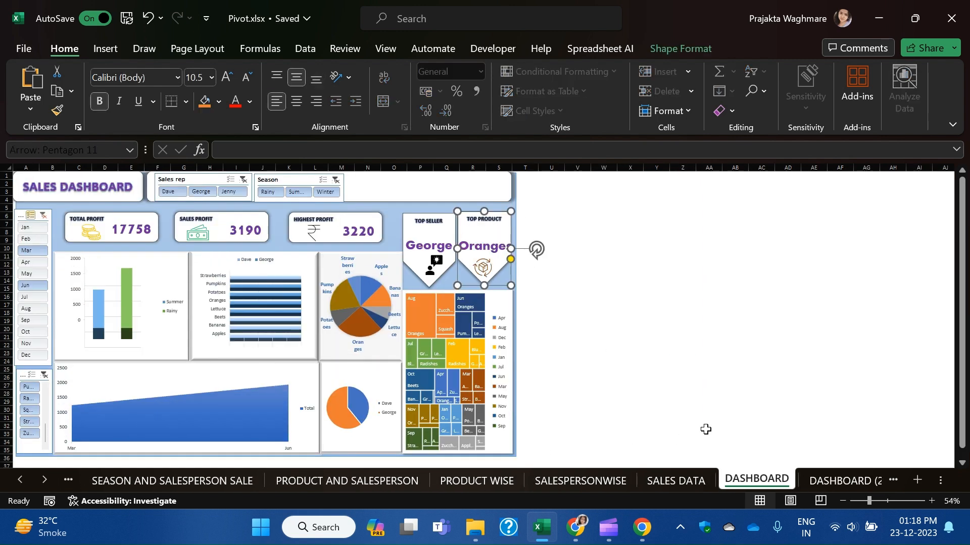
mouse_move(758, 482)
mouse_down()
mouse_move(883, 470)
mouse_move(767, 490)
mouse_move(712, 472)
mouse_move(720, 478)
mouse_up()
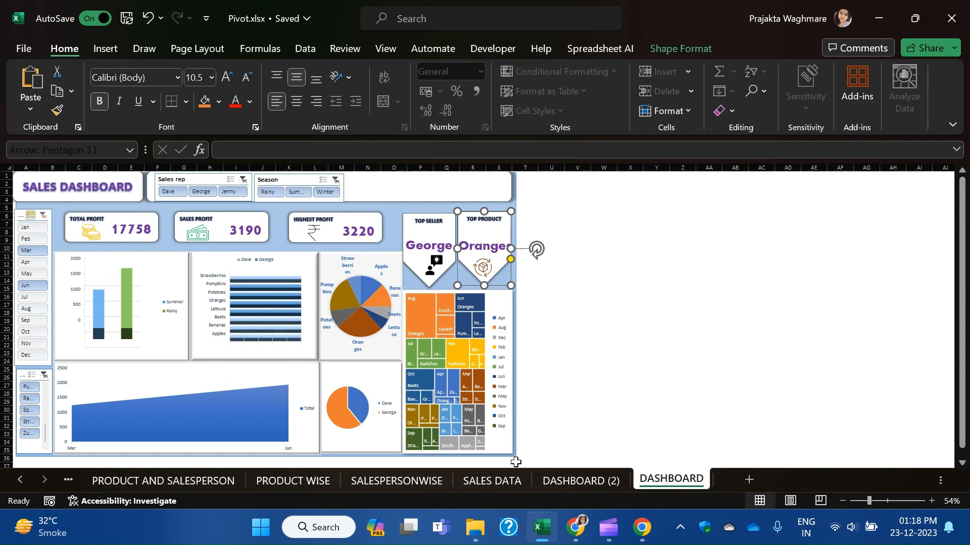
Show the blank DASHBOARD (2) template and scroll the sheet tabs back to MONTHWISE SALE.
click(548, 482)
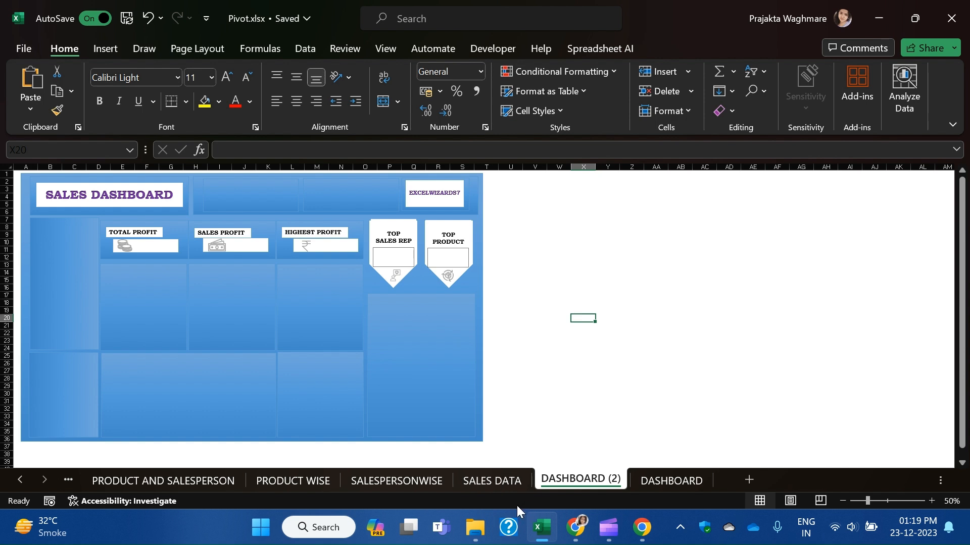
click(19, 481)
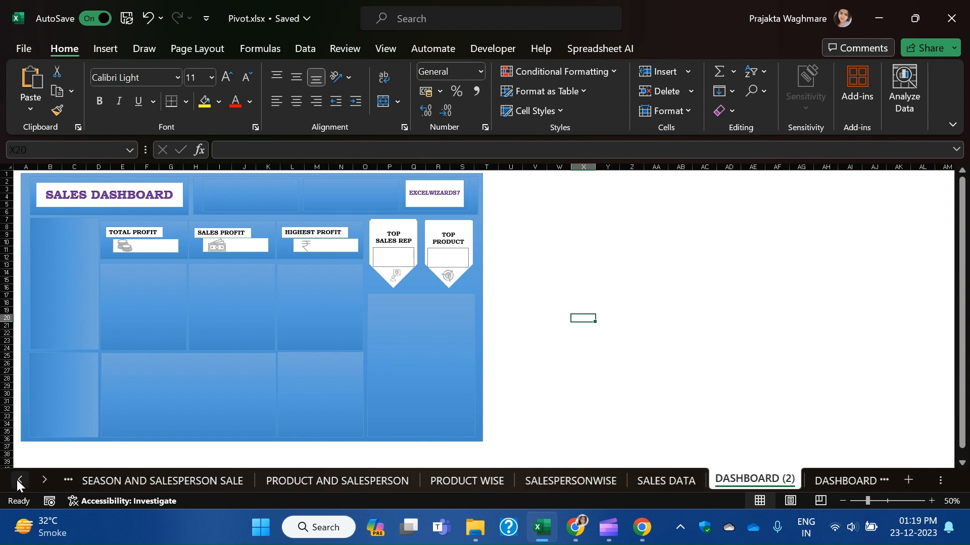
click(17, 480)
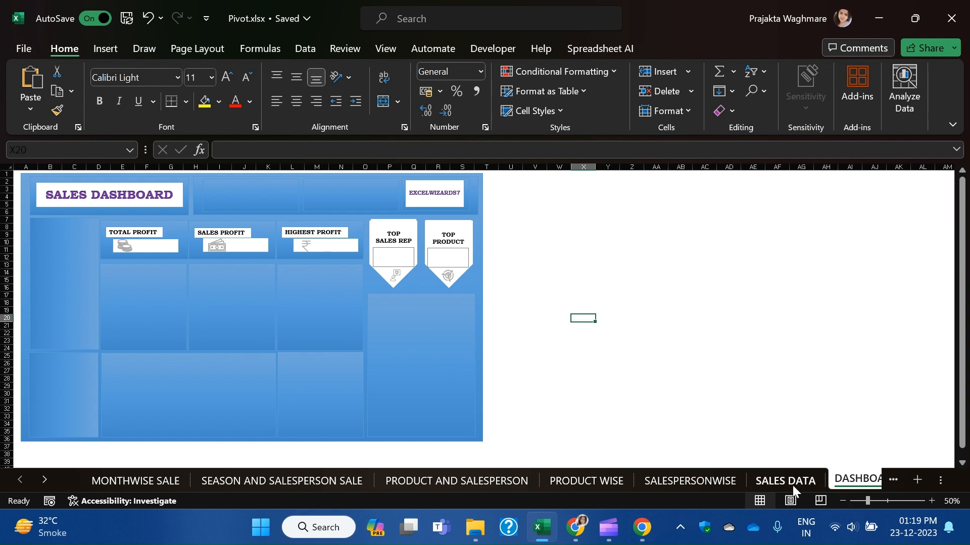
Review the SALES DATA table's Month, Season, Sales rep, Product and Units sold entries.
click(792, 482)
click(111, 287)
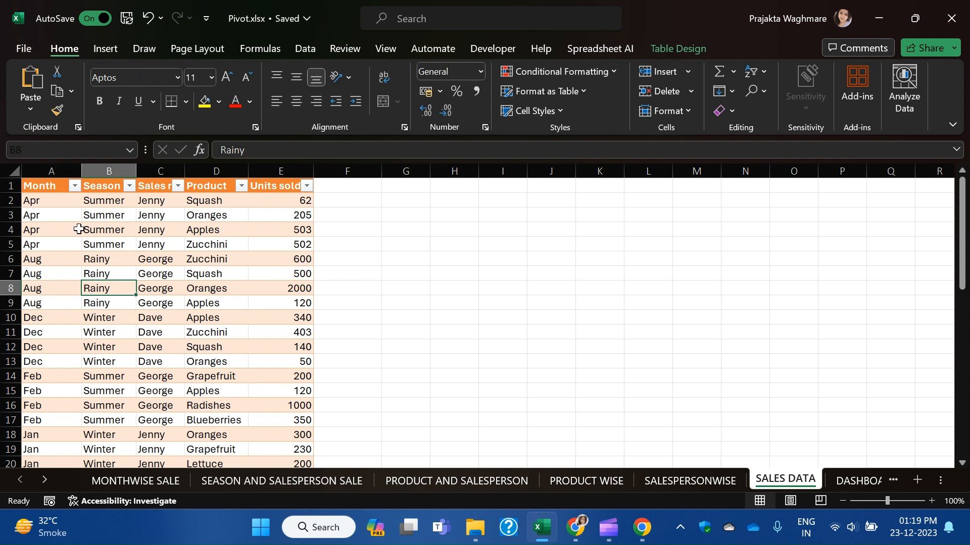
click(174, 255)
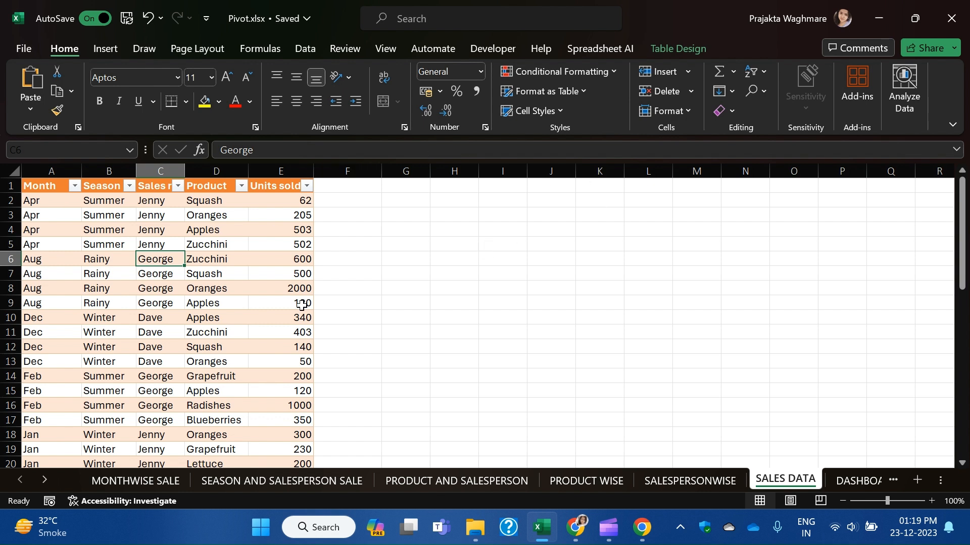
drag(44, 202, 38, 263)
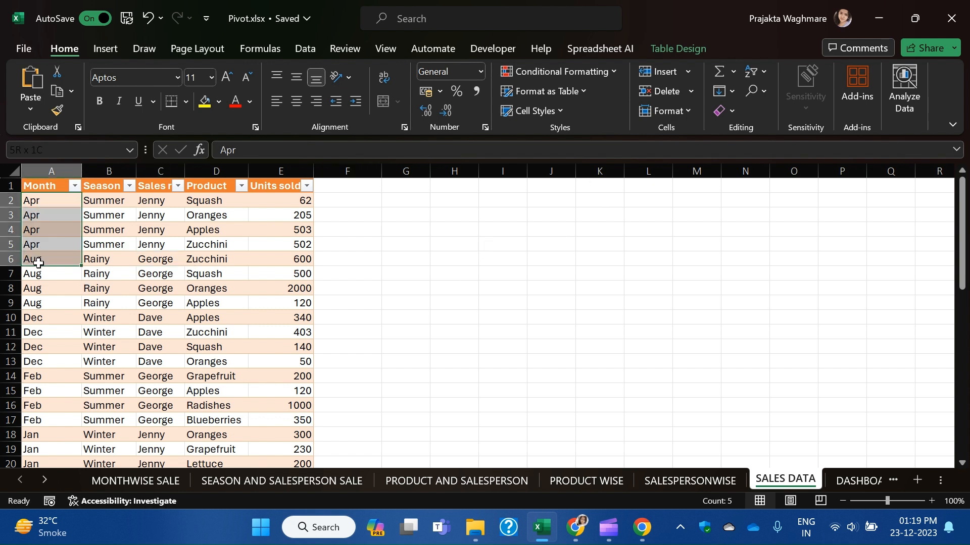
drag(105, 199, 101, 260)
drag(154, 202, 157, 260)
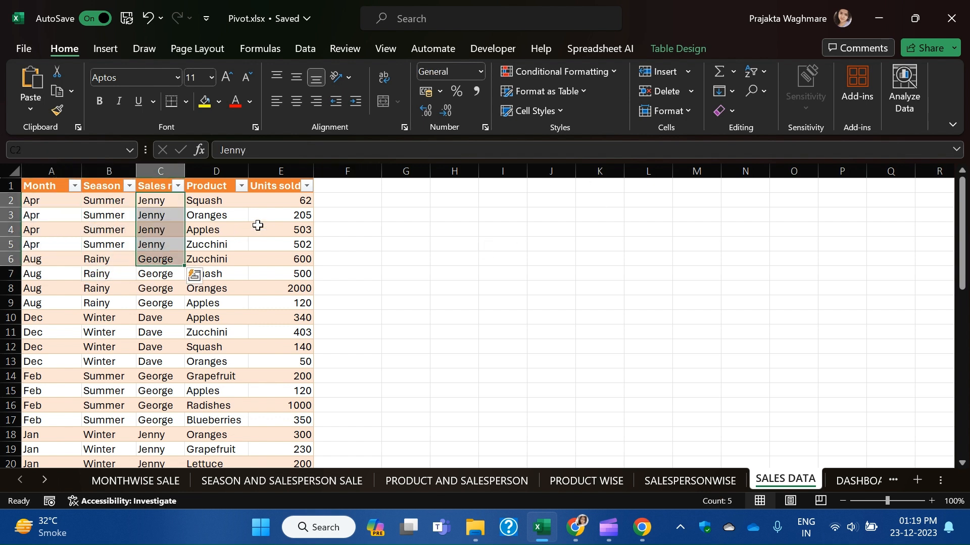
drag(218, 200, 292, 277)
click(296, 299)
drag(231, 217, 237, 276)
drag(288, 214, 283, 298)
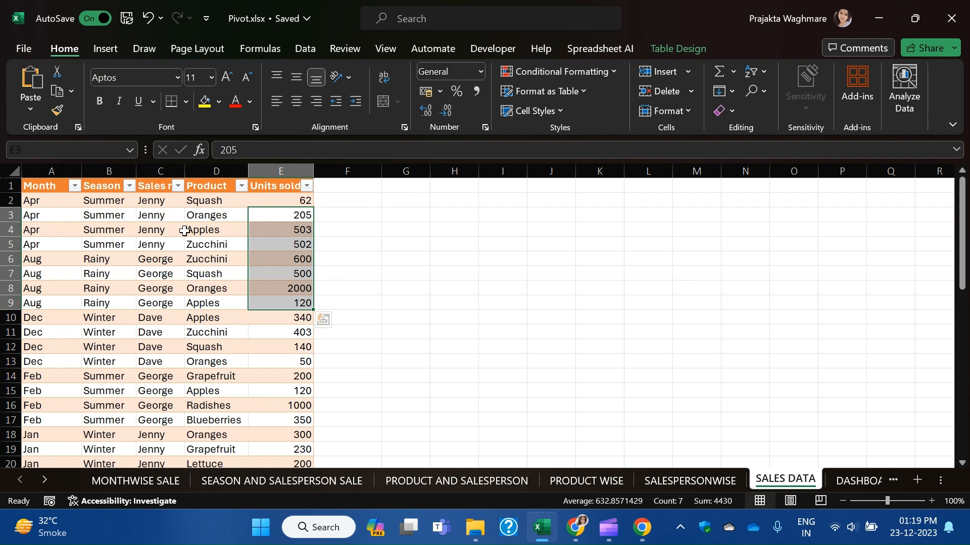
click(134, 233)
click(71, 247)
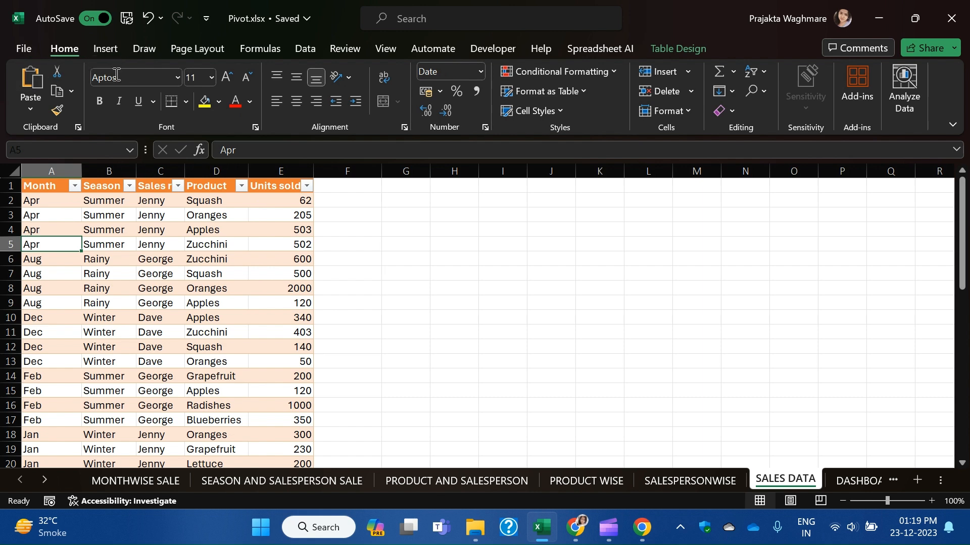
Insert an empty PivotTable from the sales table at cell A1 of MONTHWISE SALE.
click(113, 51)
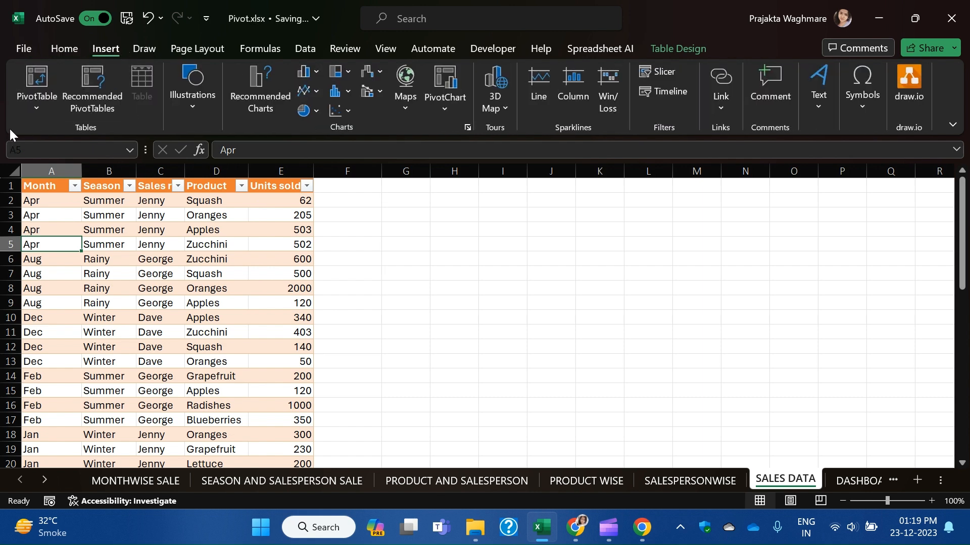
click(41, 78)
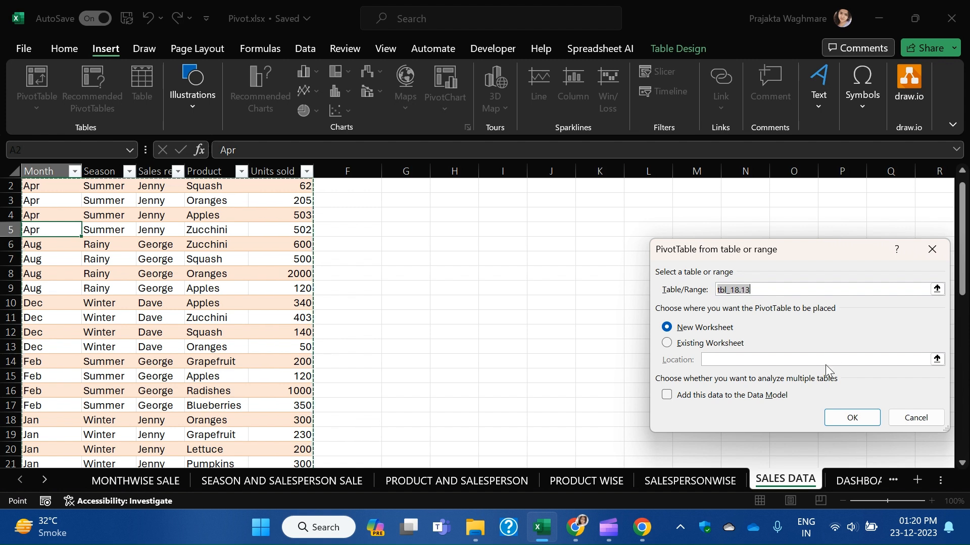
click(735, 347)
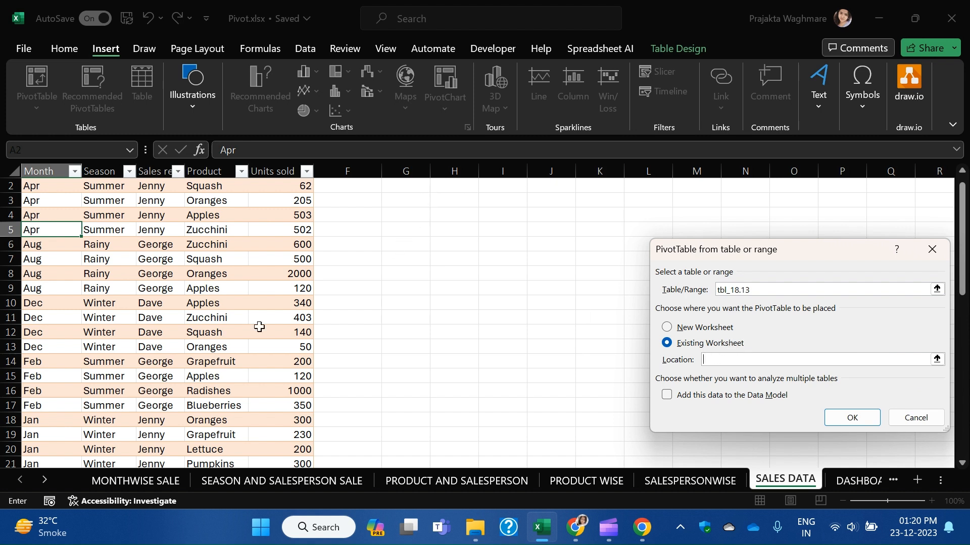
click(151, 482)
click(47, 190)
drag(818, 249, 688, 201)
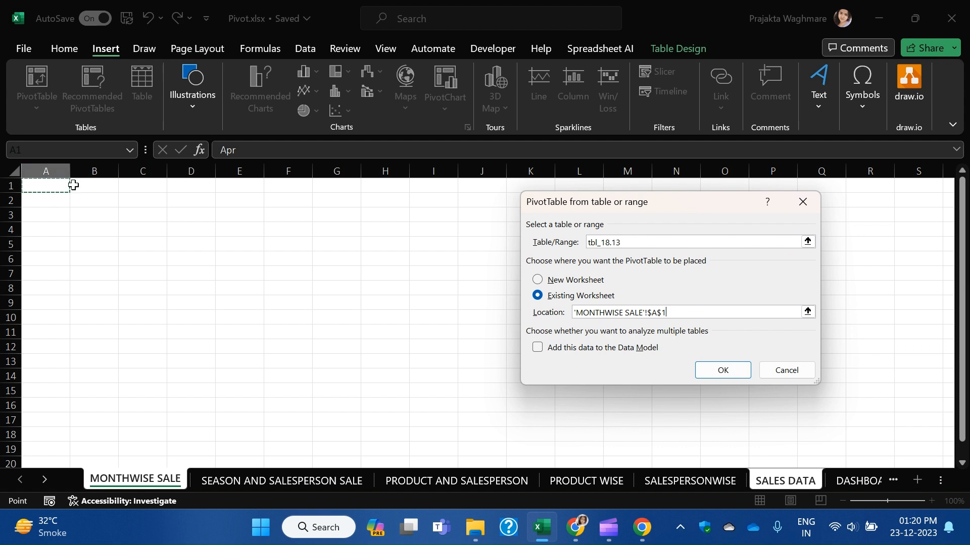
click(723, 371)
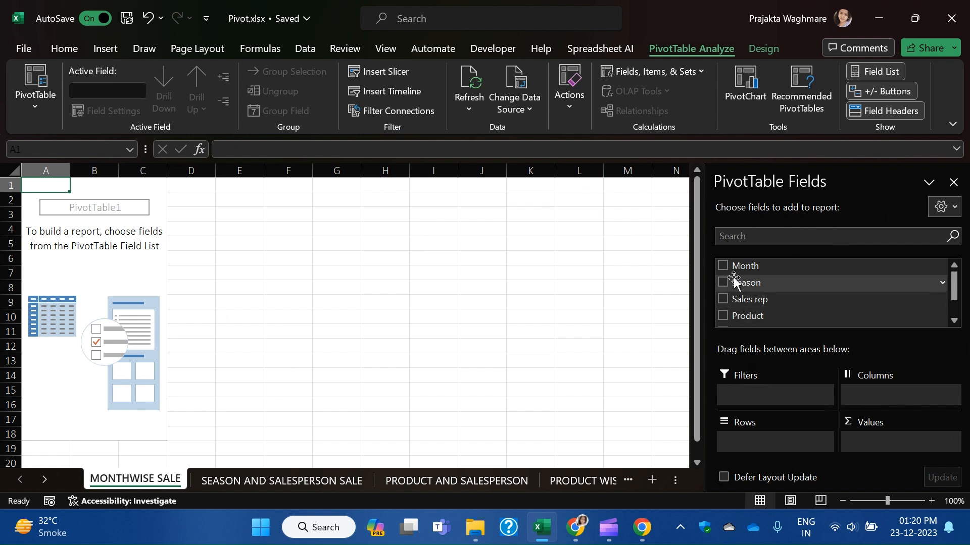
Put Month in Rows and Sum of Units sold in Values, giving a 17758 Grand Total.
drag(744, 267, 761, 447)
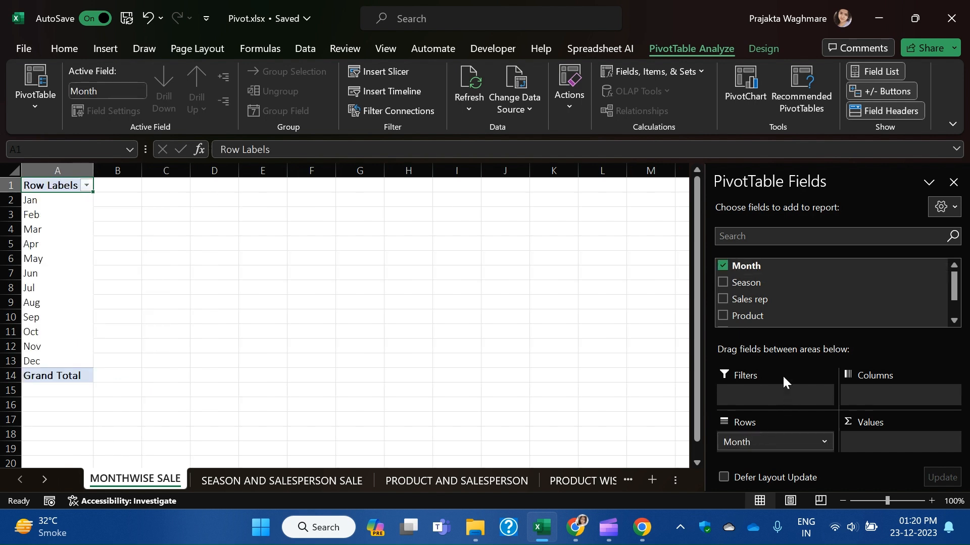
scroll(755, 301, down, 1)
drag(778, 300, 900, 444)
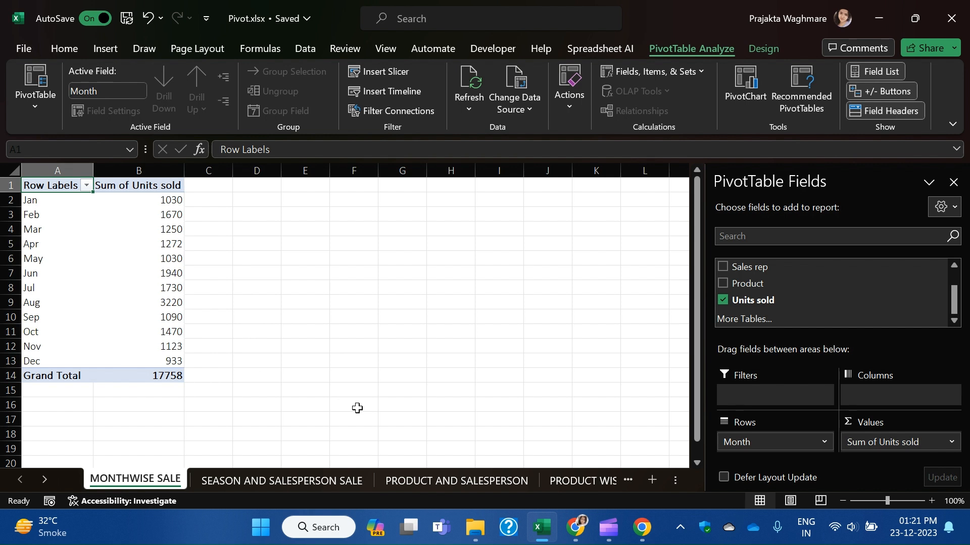
click(279, 479)
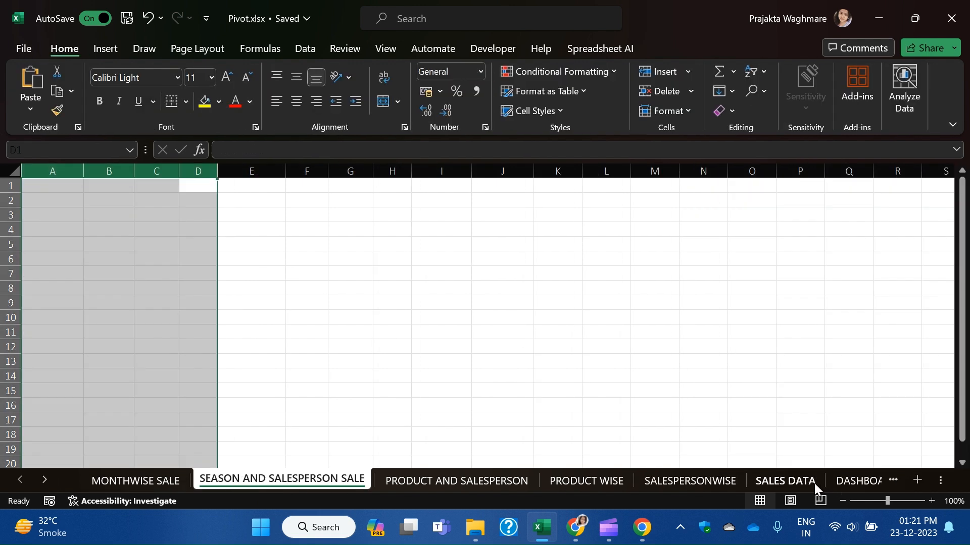
Insert a new PivotTable from the sales table at SEASON AND SALESPERSON SALE cell A1.
click(786, 481)
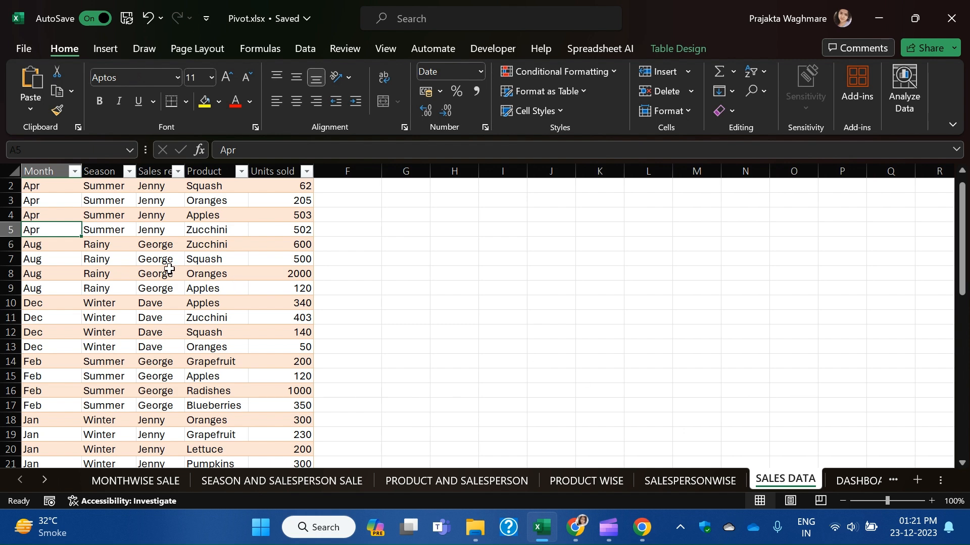
click(104, 49)
click(41, 80)
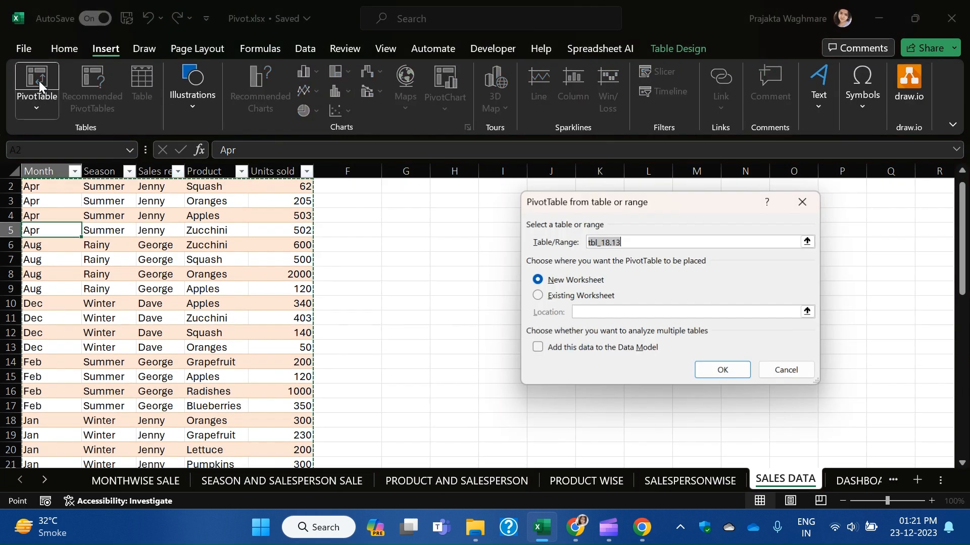
click(566, 296)
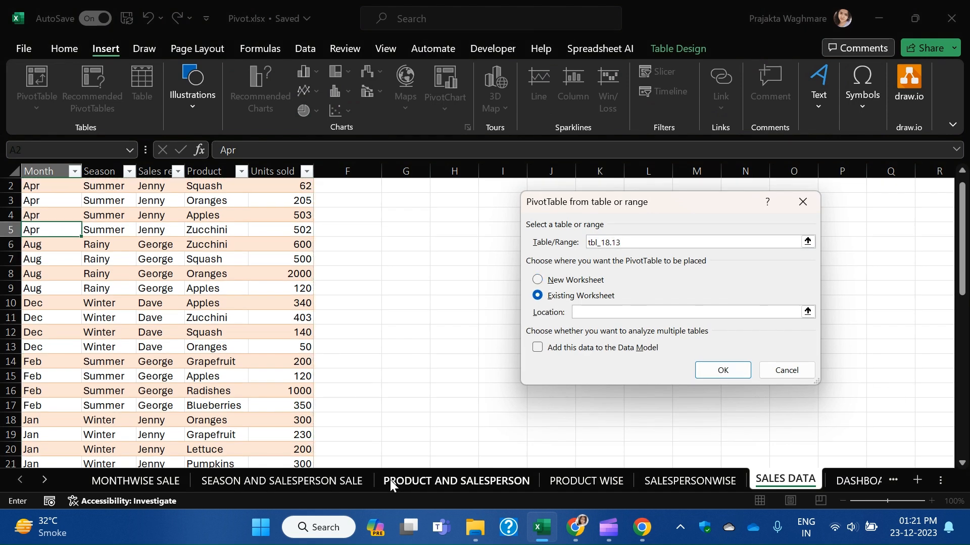
click(336, 486)
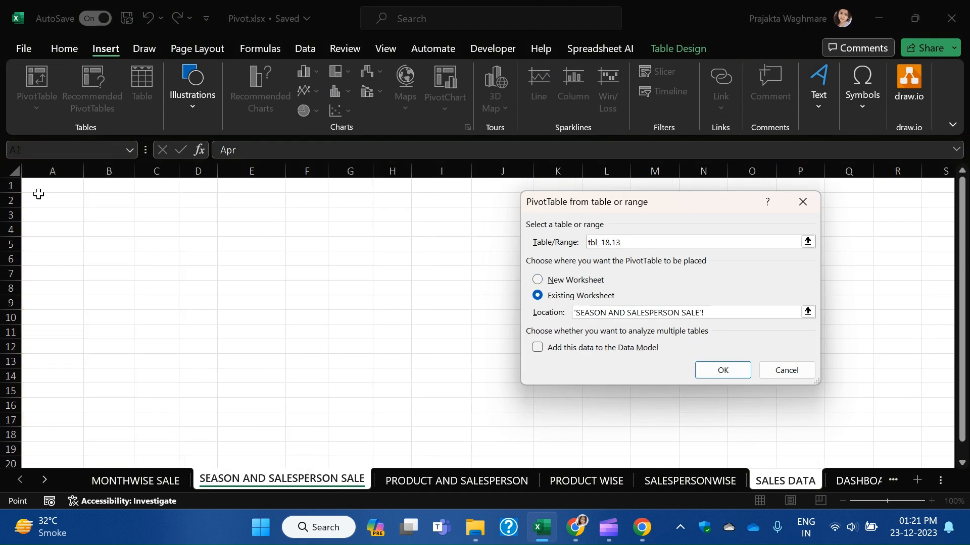
click(59, 189)
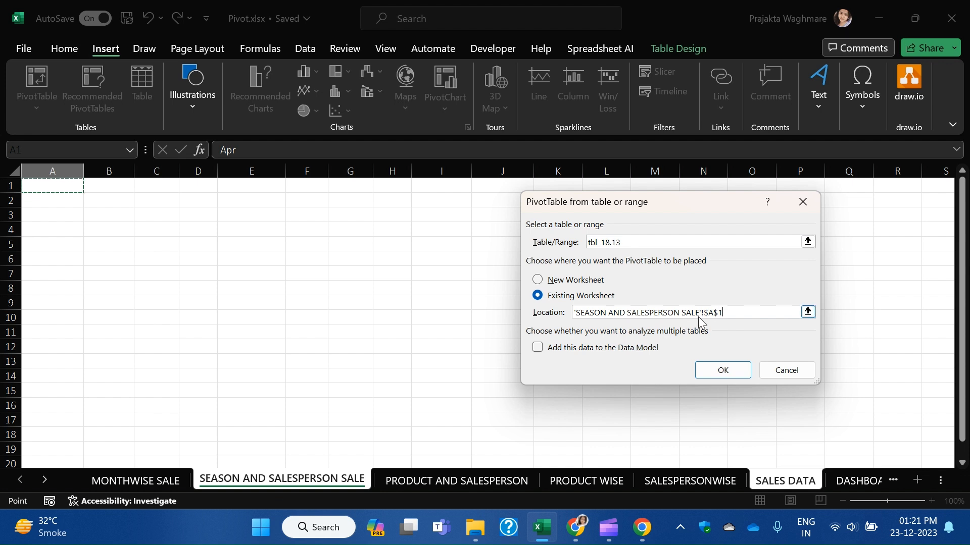
click(723, 370)
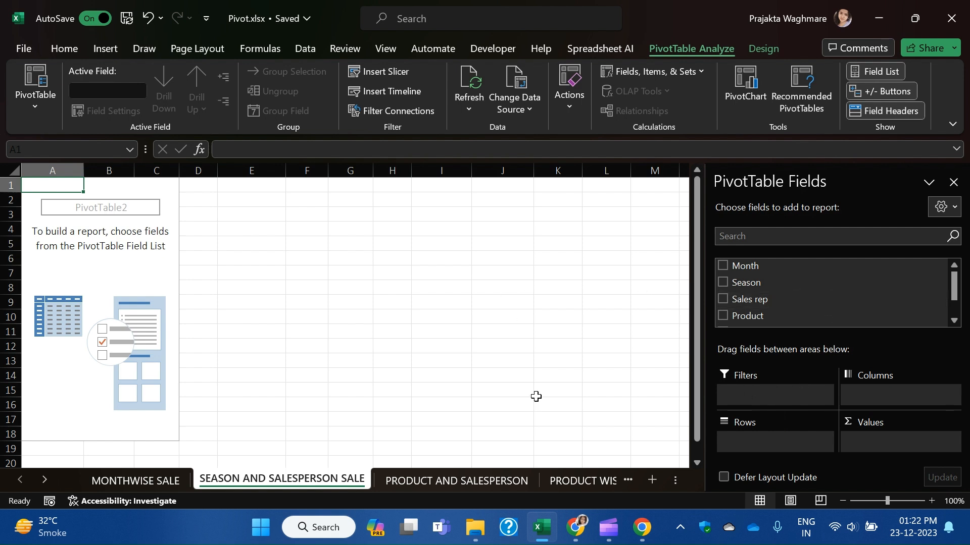
Lay out Season in Columns, Sales rep in Rows and Sum of Units sold in Values.
drag(752, 286, 756, 439)
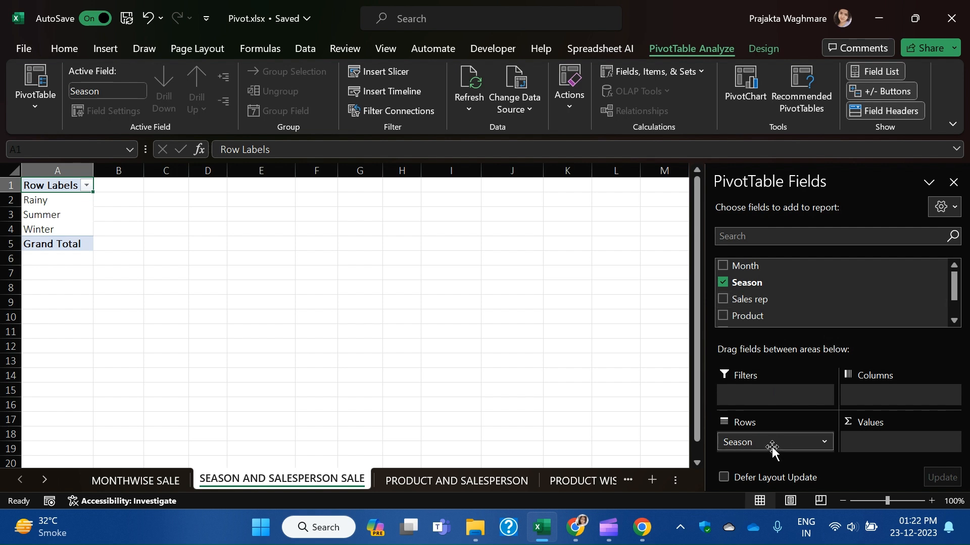
drag(771, 447, 881, 400)
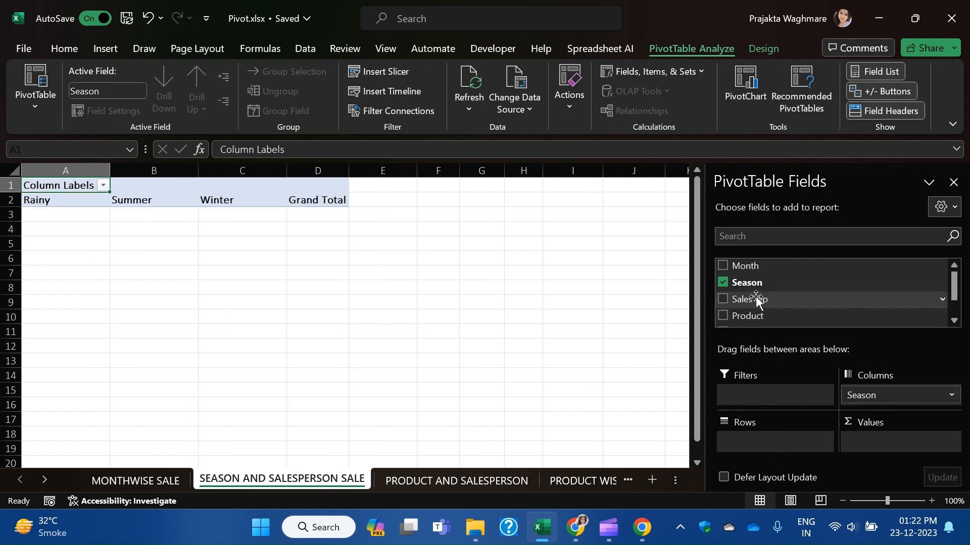
drag(755, 303, 753, 447)
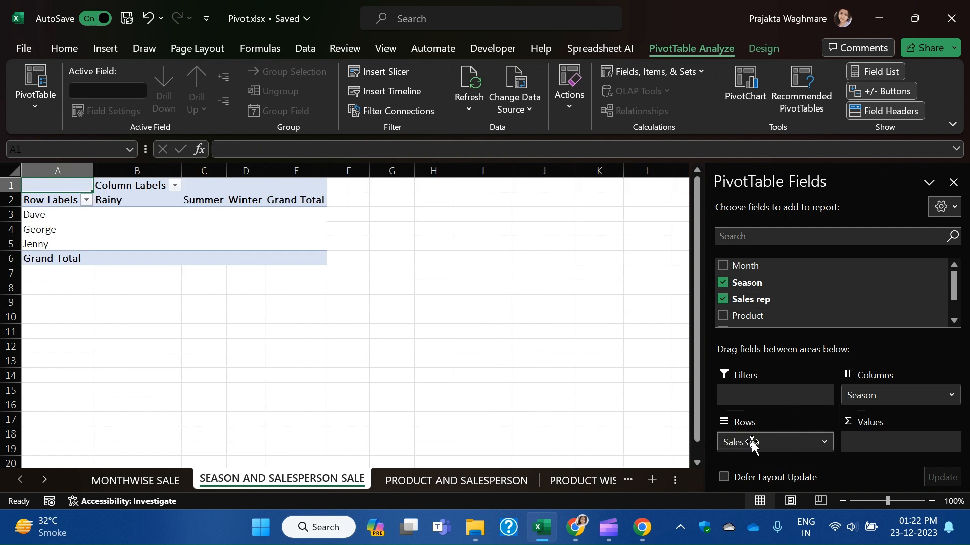
scroll(773, 309, down, 1)
drag(773, 309, 870, 444)
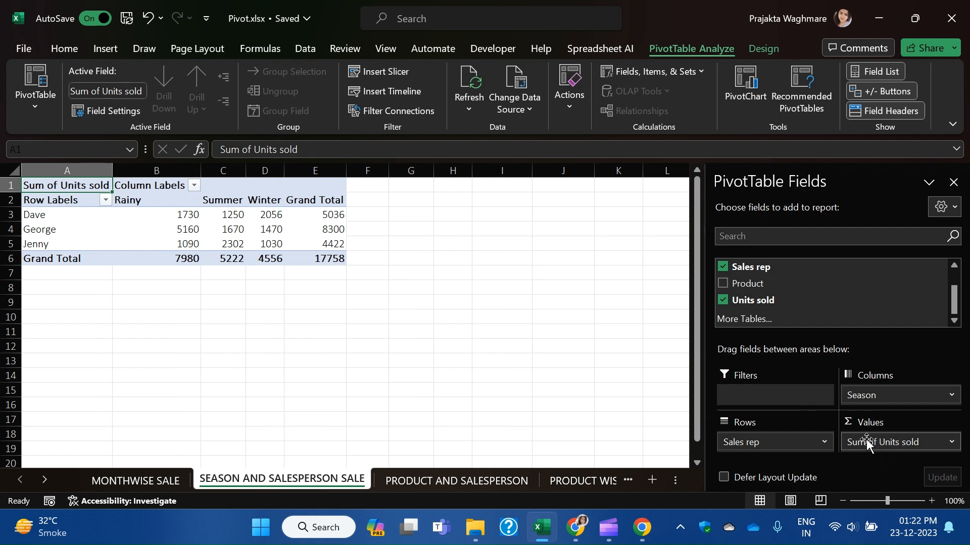
Check the pivot figures, such as George's Summer 1670, Dave's Winter 2056 and Grand Totals.
click(384, 316)
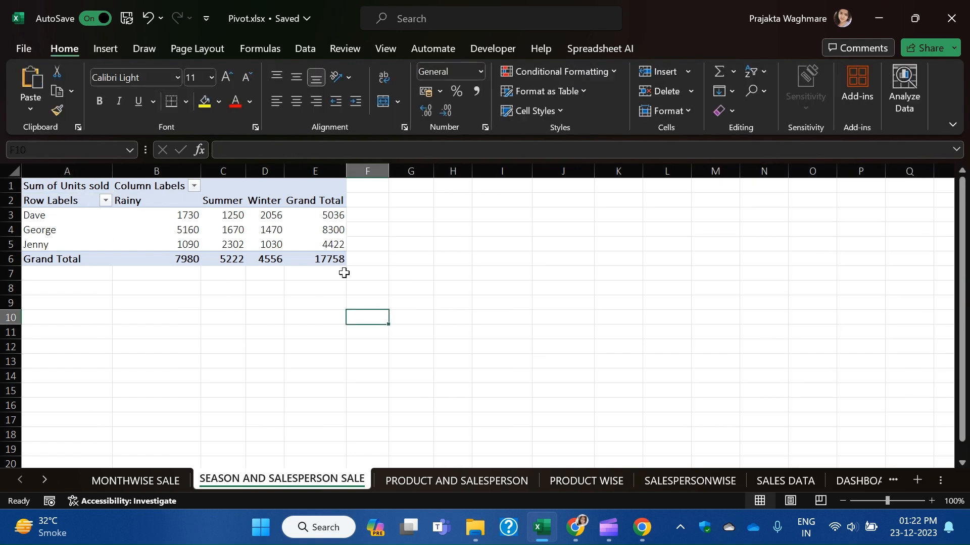
click(228, 230)
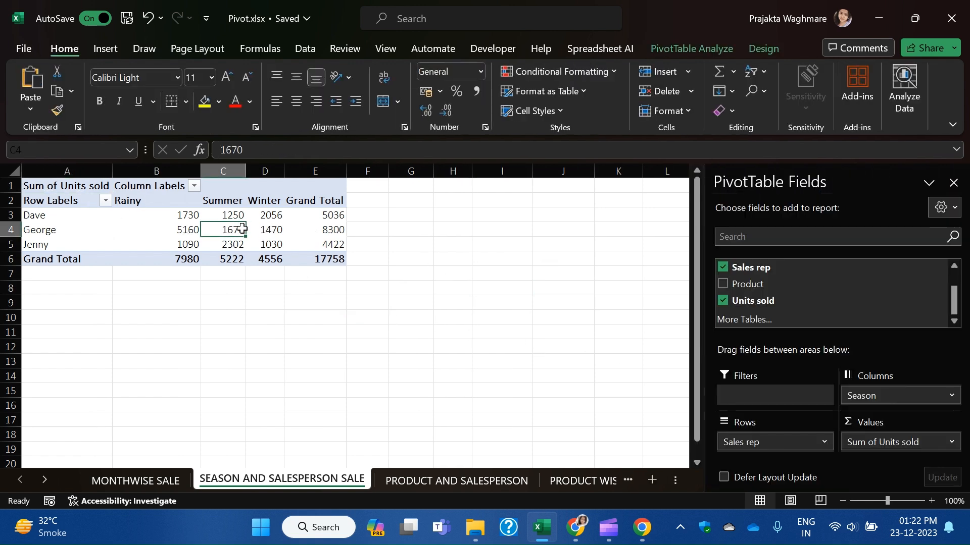
drag(328, 217, 323, 258)
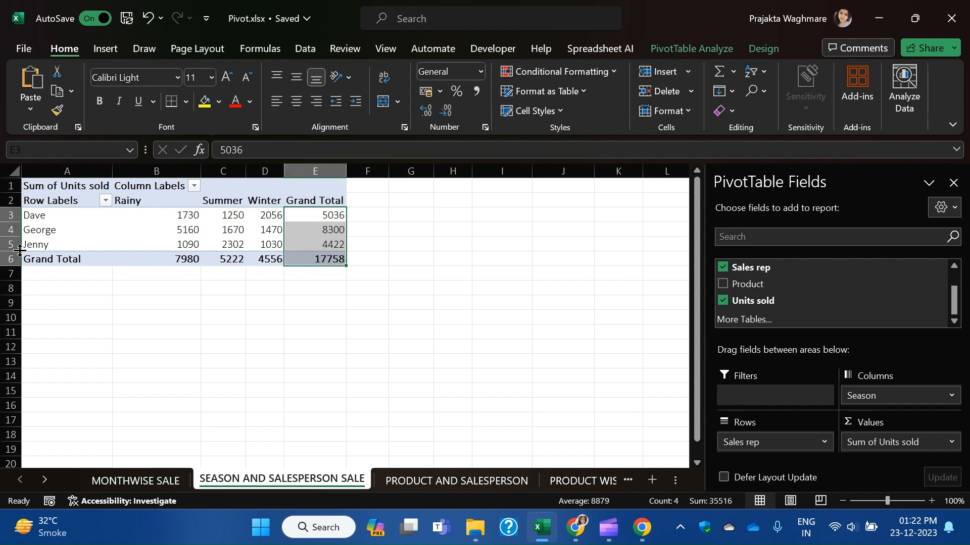
drag(68, 216, 286, 216)
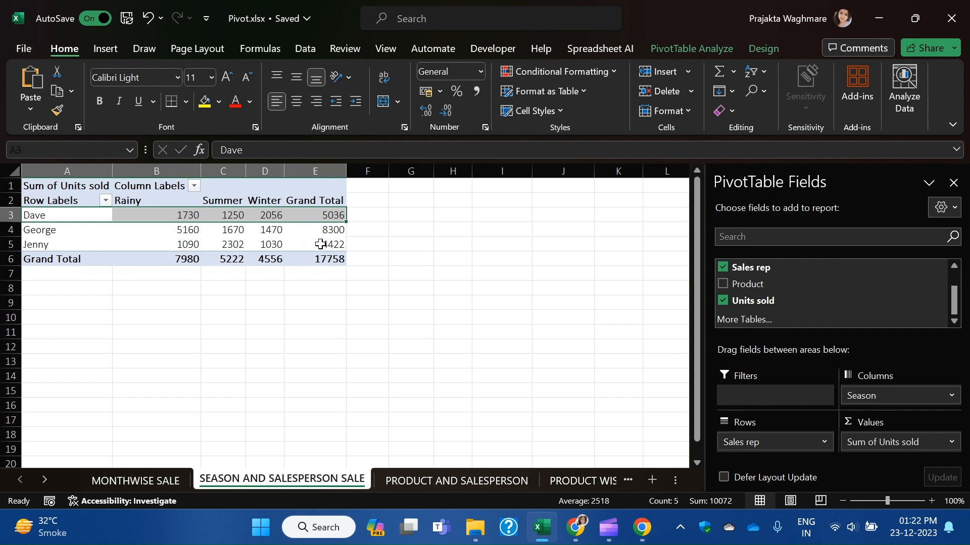
click(295, 287)
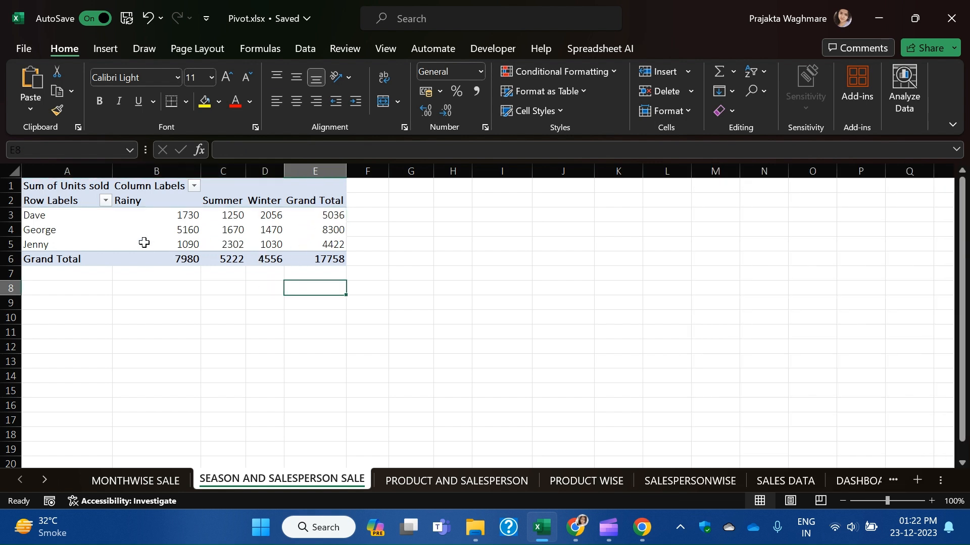
click(256, 216)
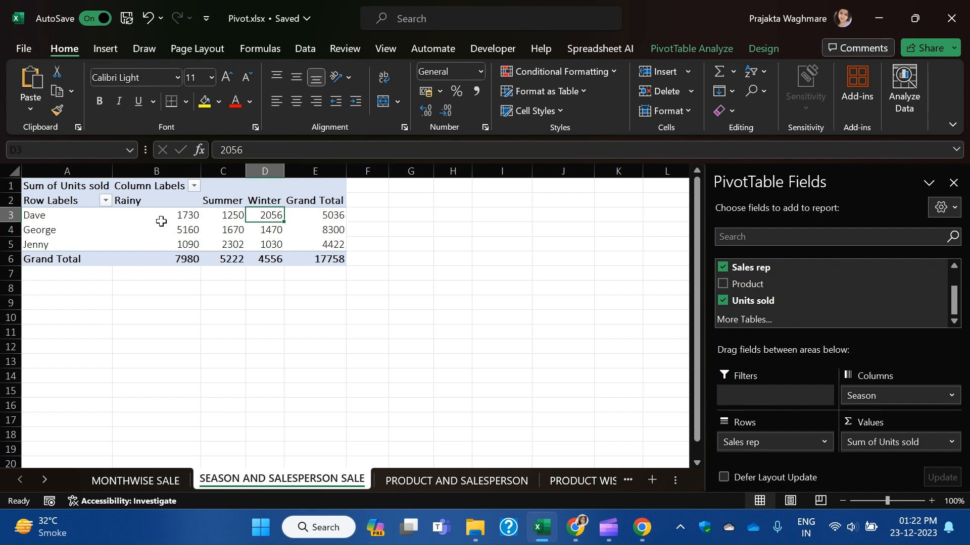
mouse_move(339, 221)
Move Season into Rows above Sales rep, giving Rainy 7980, Summer 5222 and Winter 4556.
drag(856, 397, 751, 434)
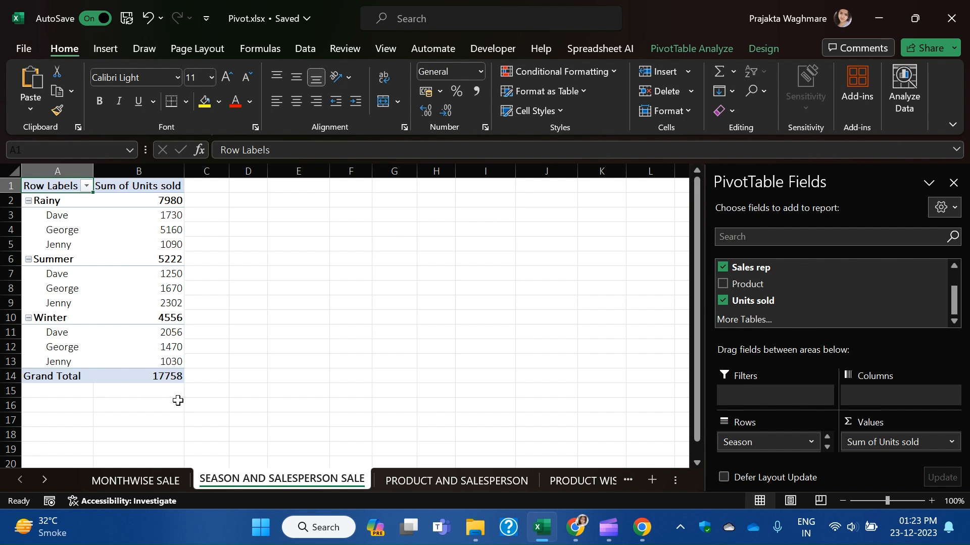
mouse_move(135, 354)
mouse_move(643, 540)
mouse_move(576, 536)
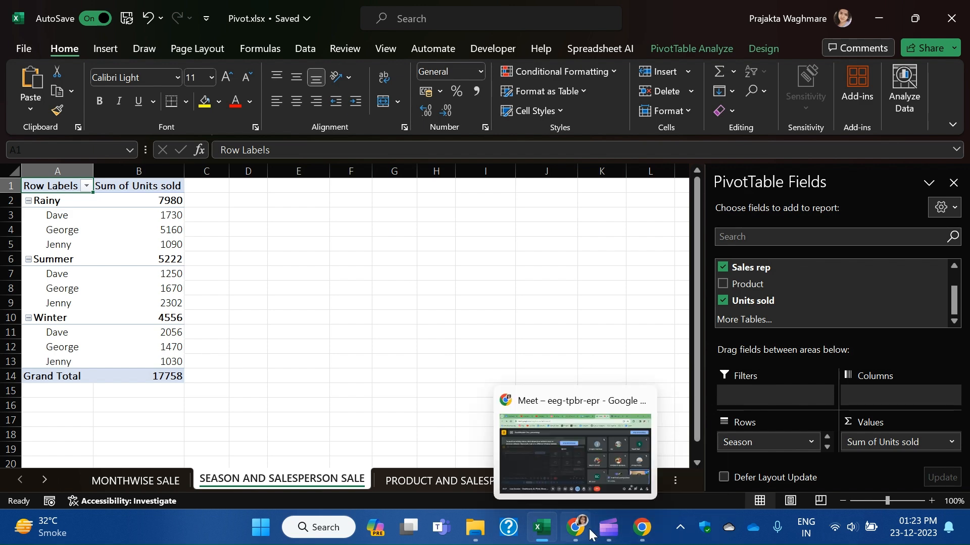
click(614, 483)
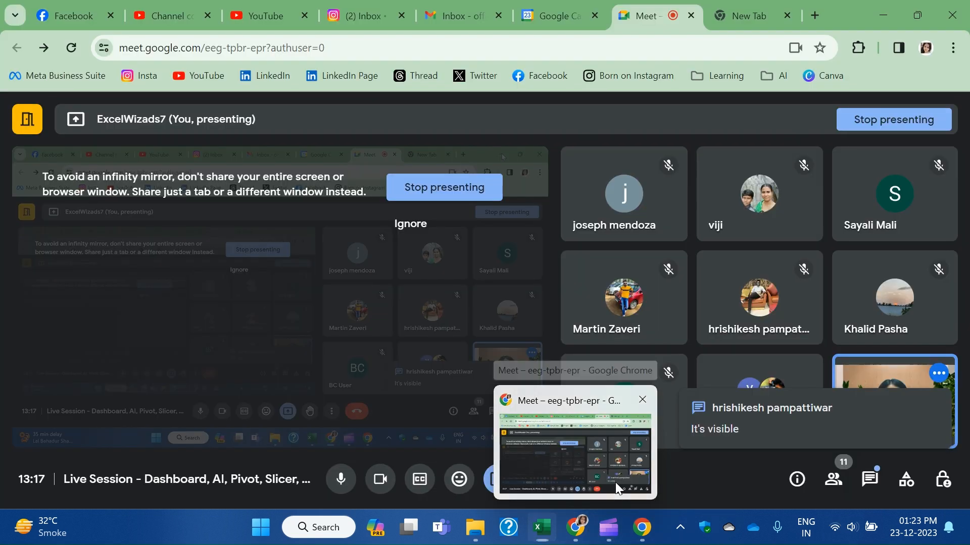
click(873, 496)
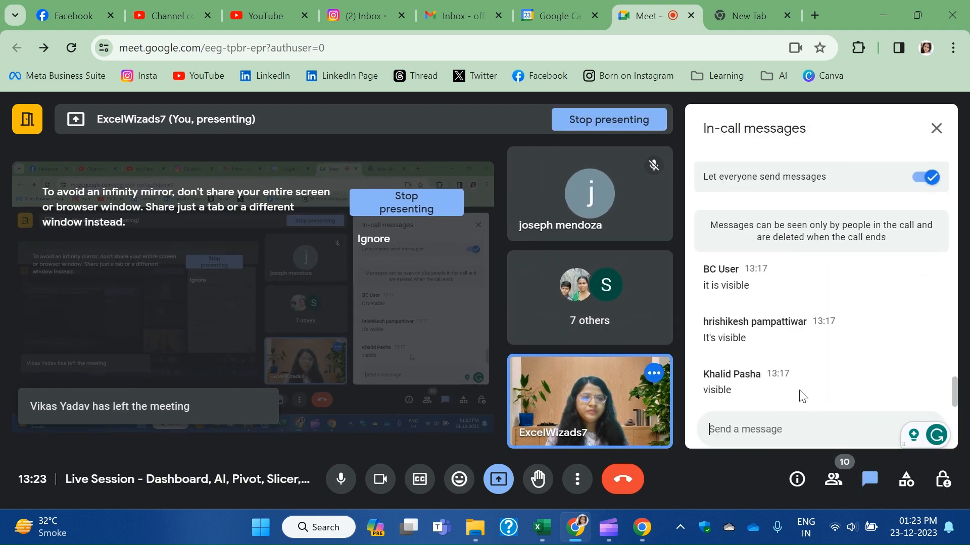
scroll(801, 394, up, 5)
scroll(803, 395, up, 2)
scroll(803, 396, down, 10)
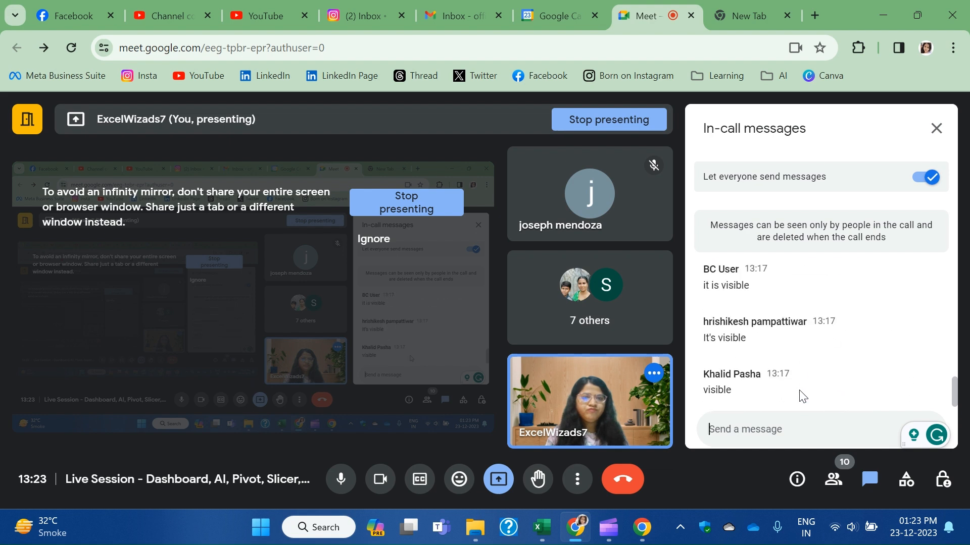
click(938, 128)
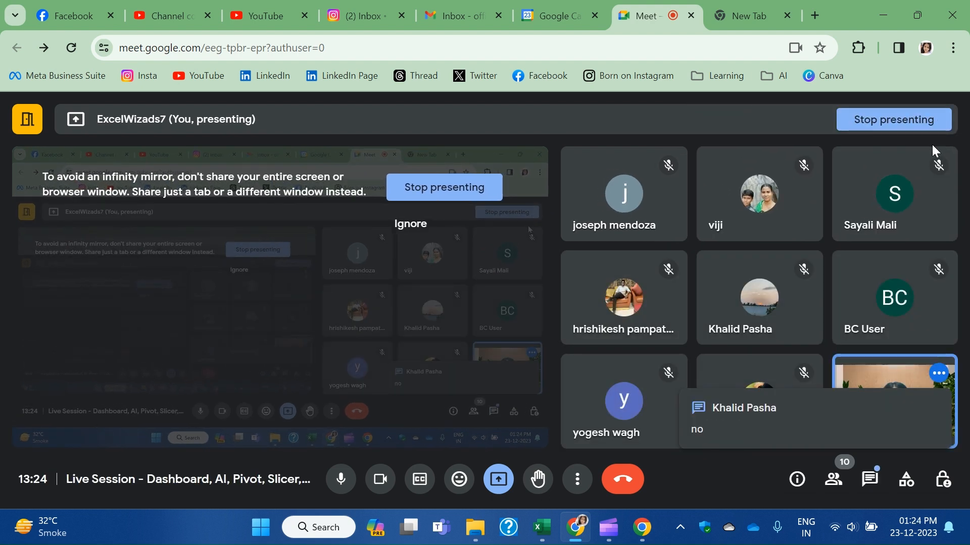
click(871, 481)
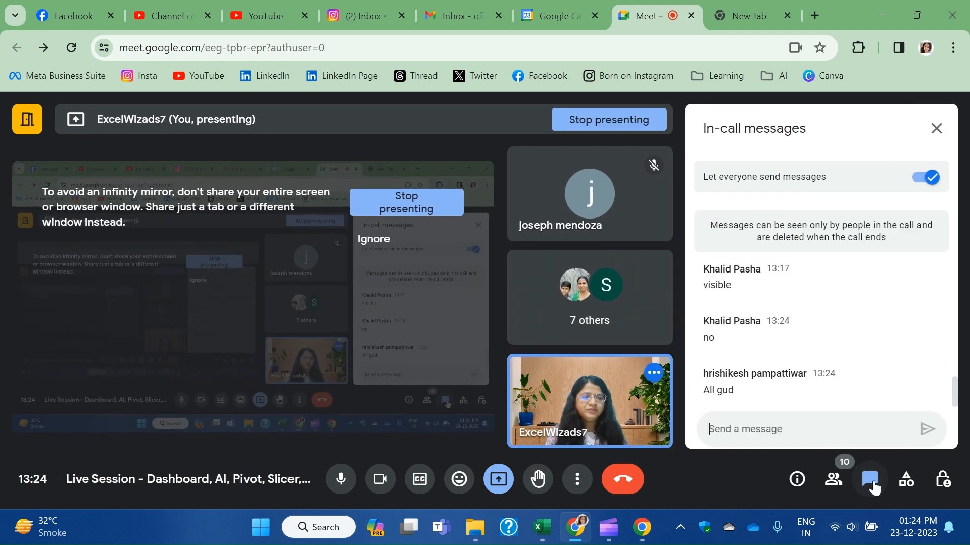
click(872, 486)
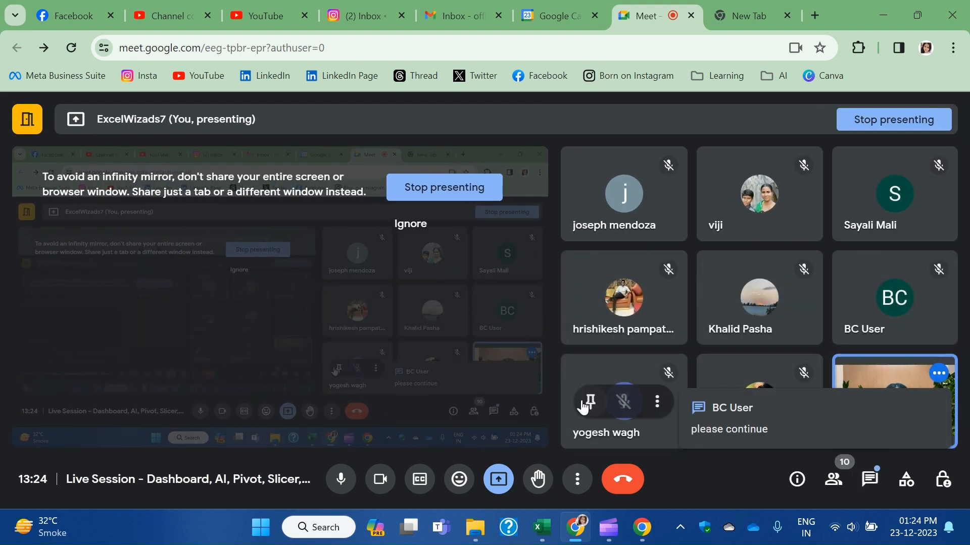
click(870, 484)
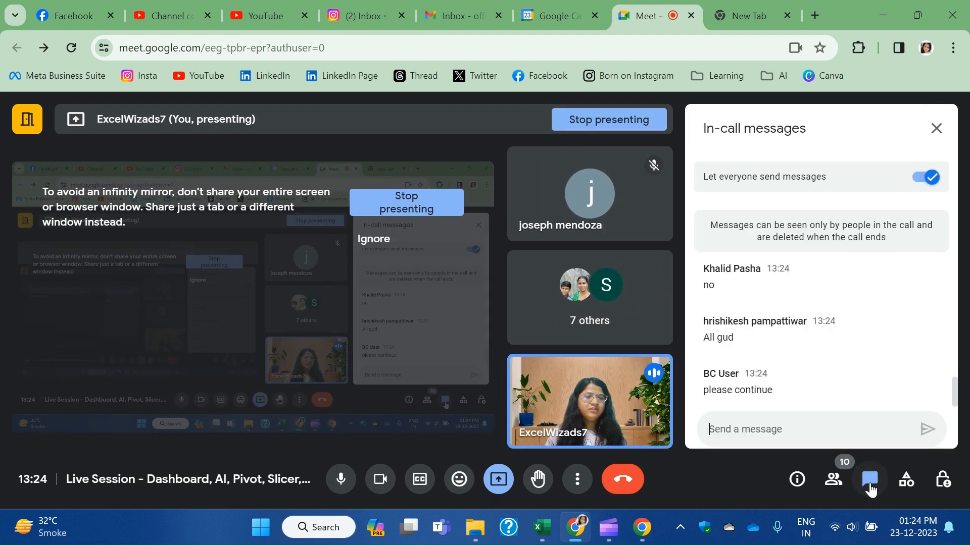
click(867, 481)
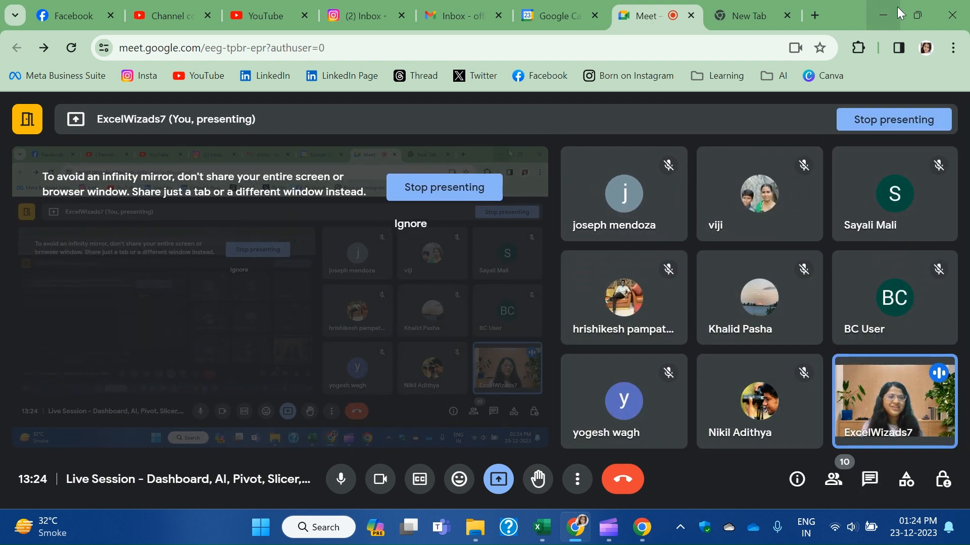
click(884, 14)
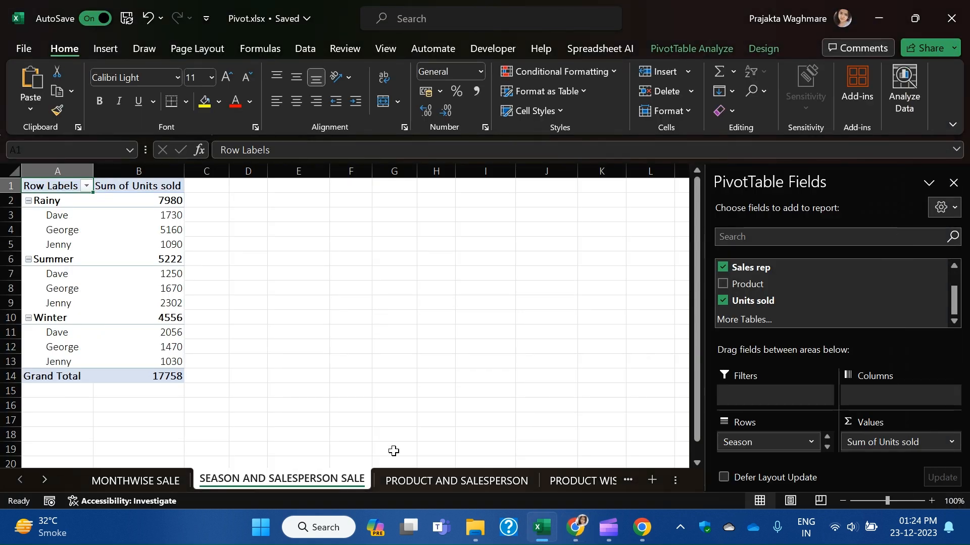
Leave the pivot and return to the SALES DATA sheet, scrolled up to row 1.
click(417, 317)
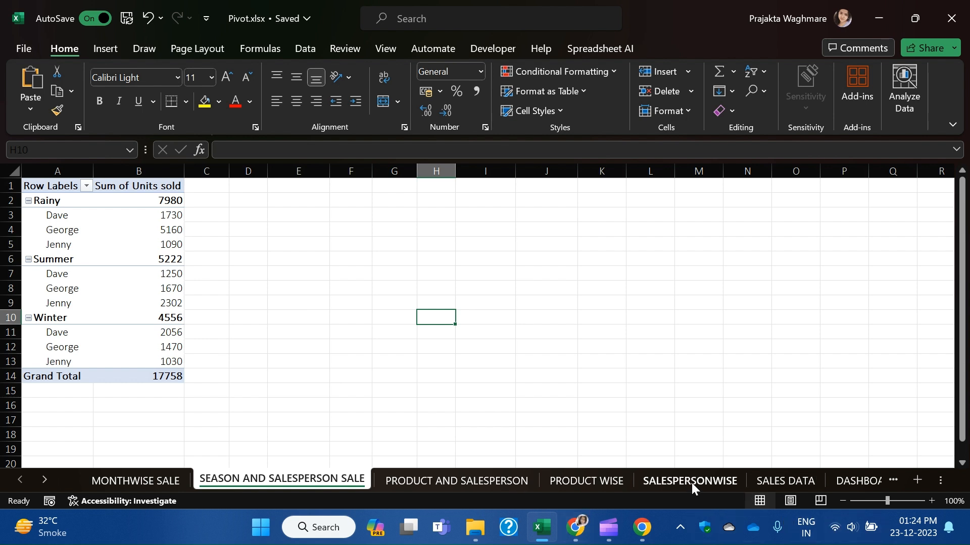
click(804, 480)
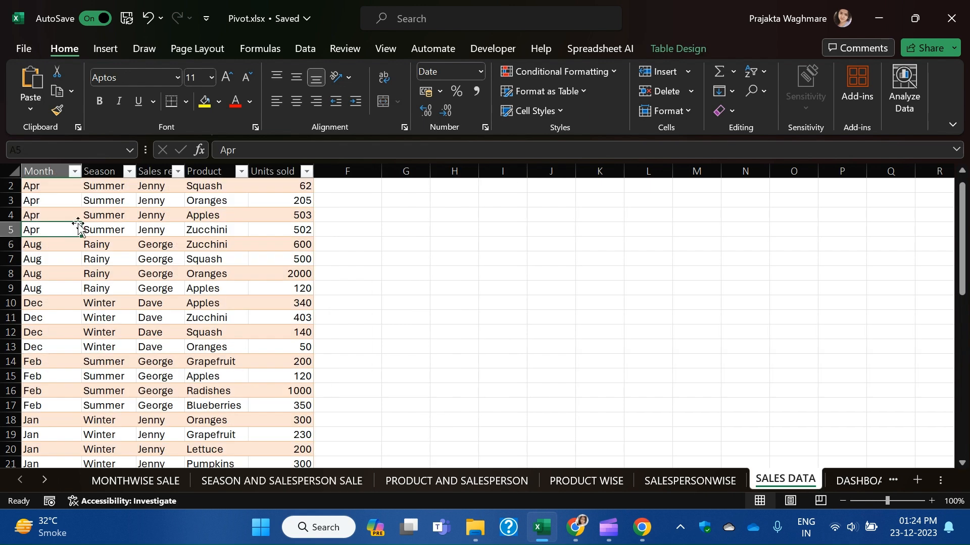
scroll(81, 237, up, 1)
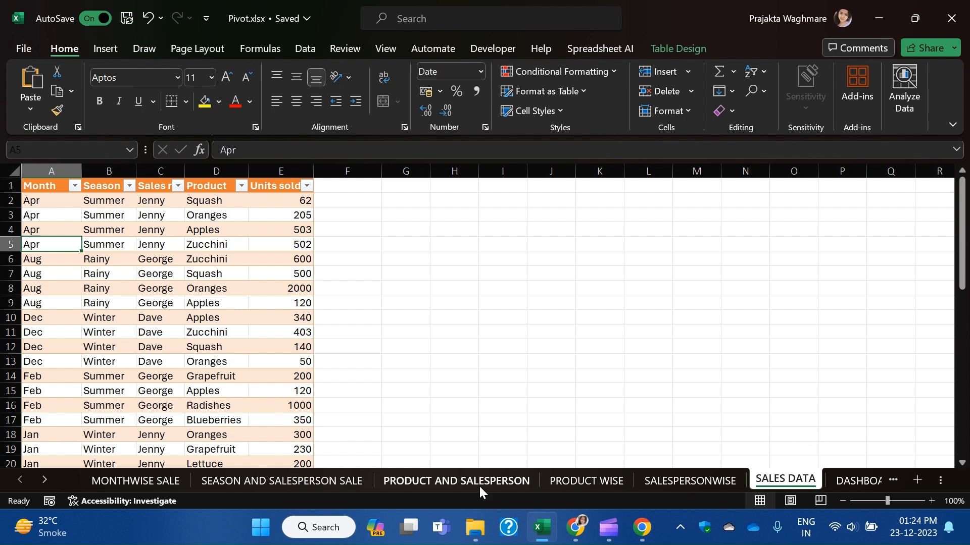
Insert the recommended 'Sum of Units sold by Product and Season' pivot on a new sheet.
click(111, 48)
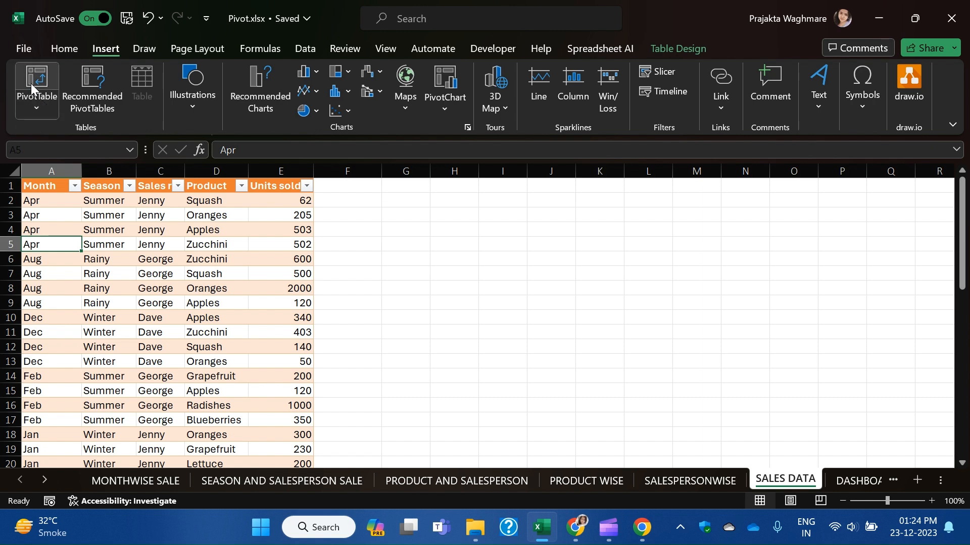
click(92, 98)
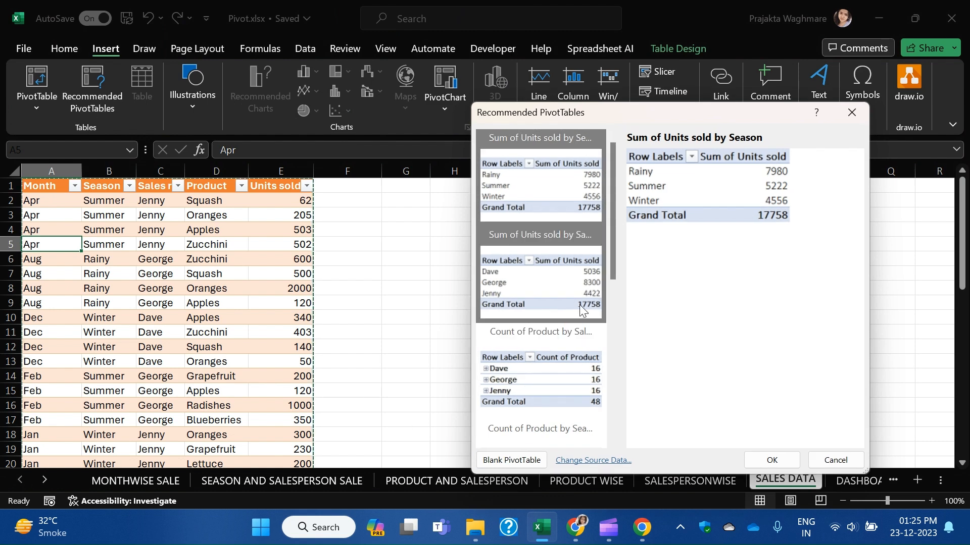
drag(669, 117, 694, 96)
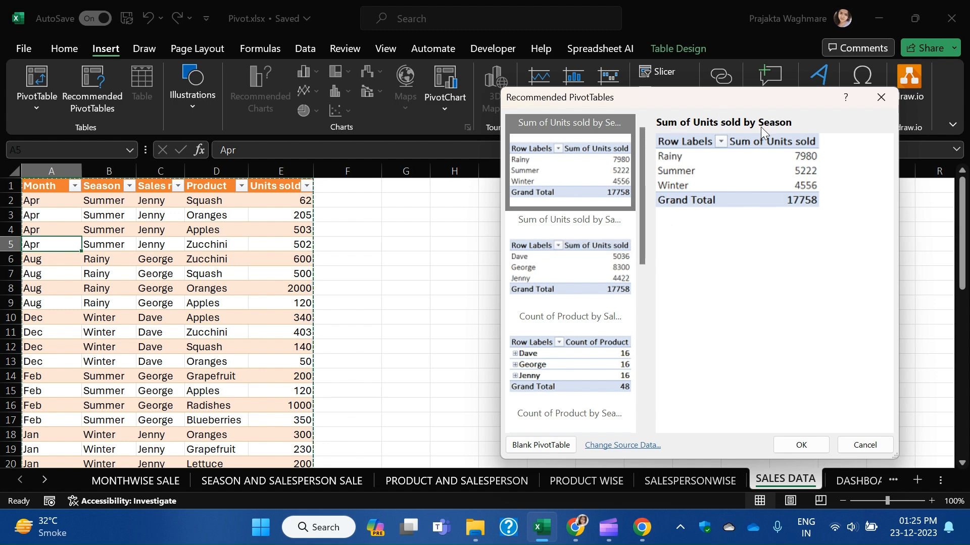
click(585, 227)
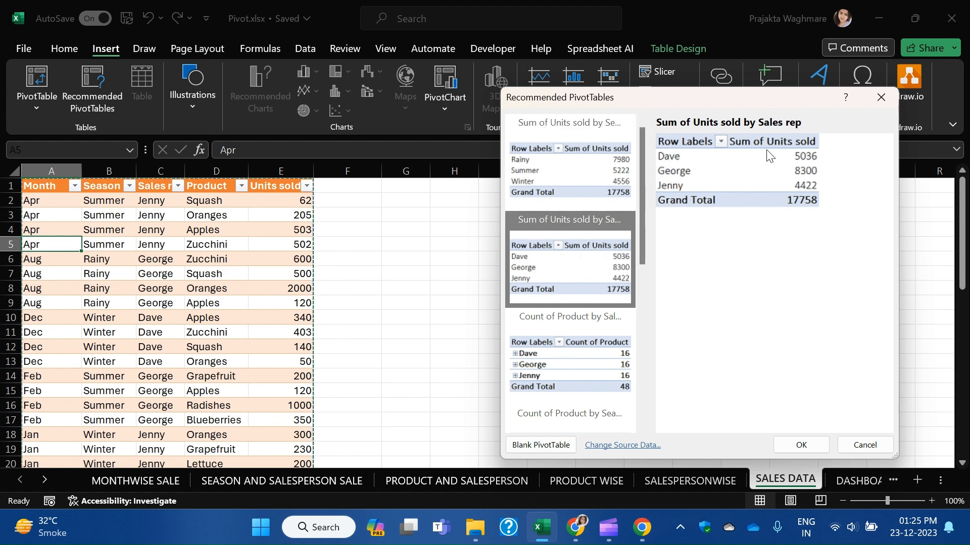
click(605, 316)
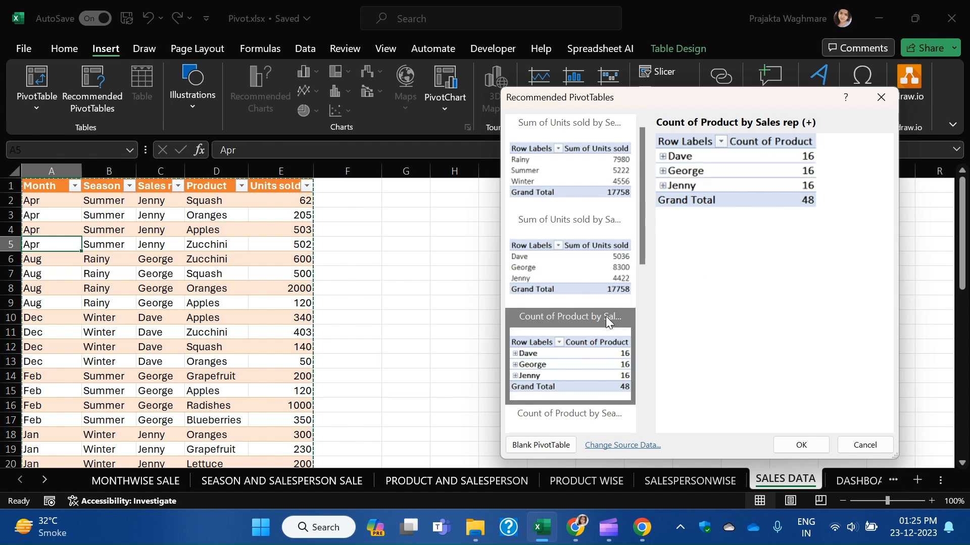
scroll(544, 325, down, 5)
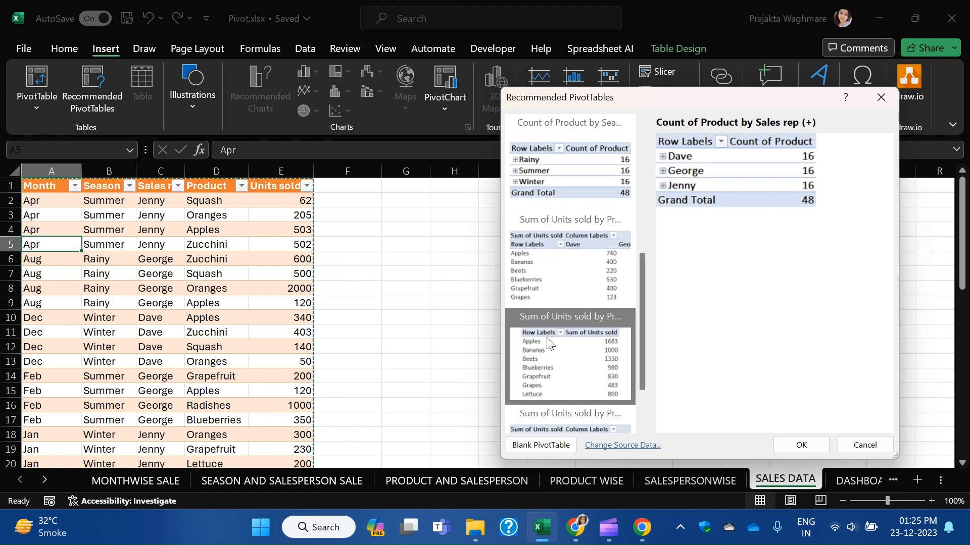
scroll(553, 335, up, 5)
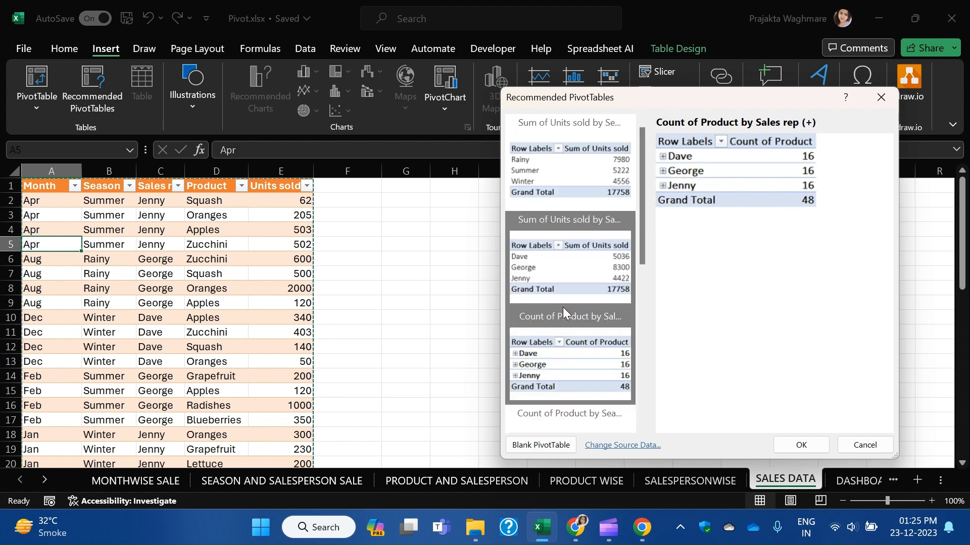
scroll(558, 349, down, 5)
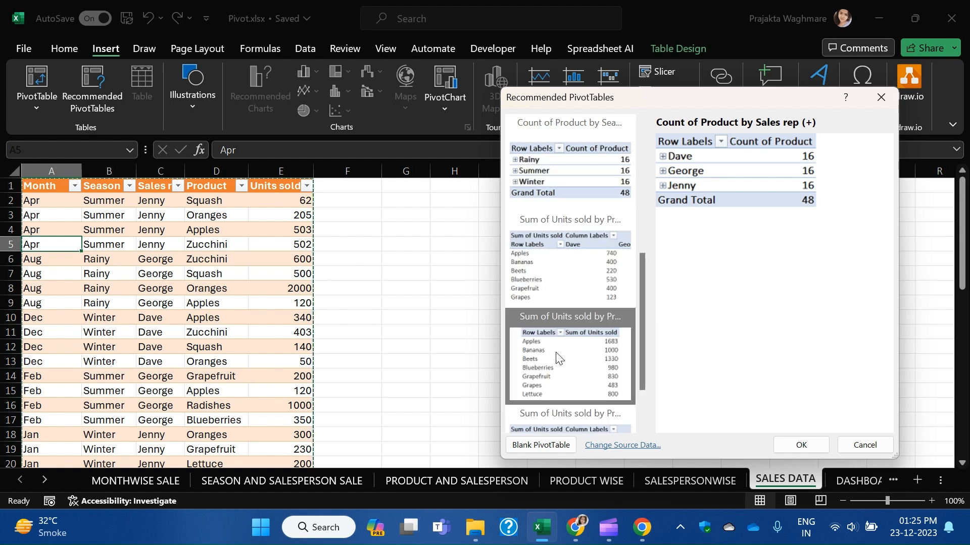
click(546, 410)
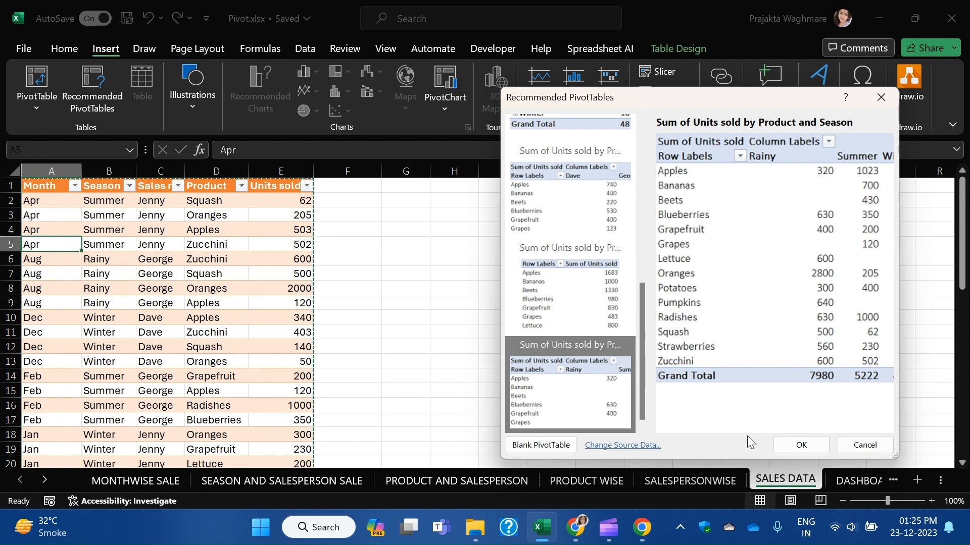
click(801, 445)
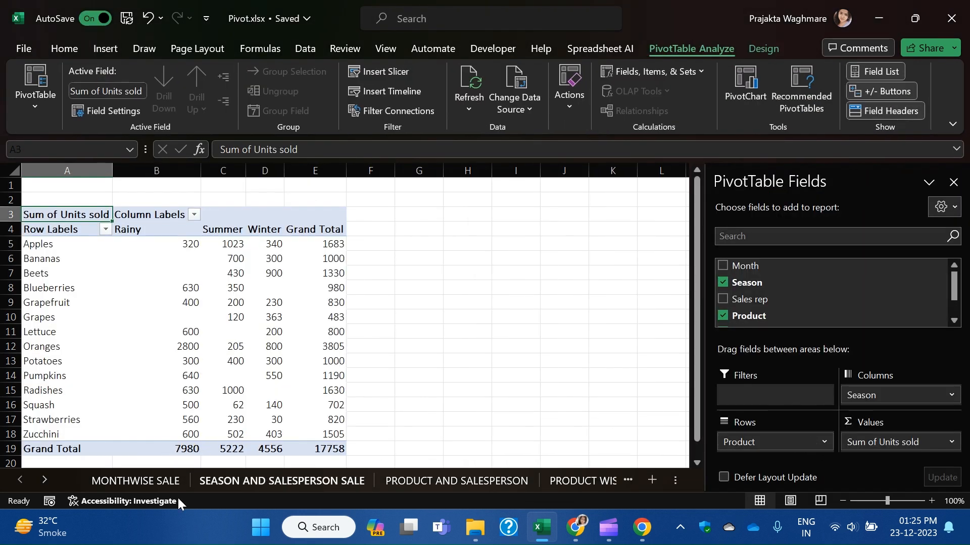
Delete the empty PRODUCT AND SALESPERSON sheet.
click(44, 481)
click(44, 480)
click(44, 480)
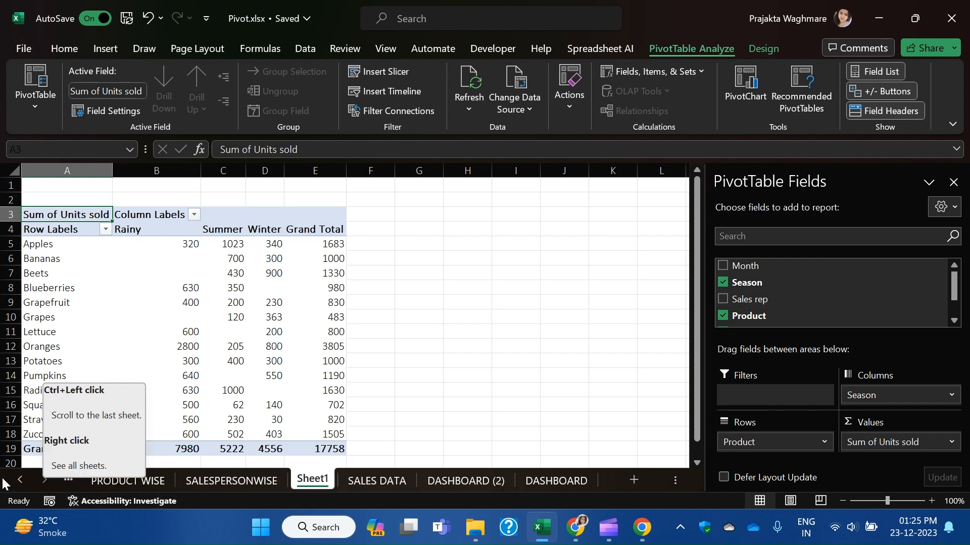
click(20, 480)
click(19, 480)
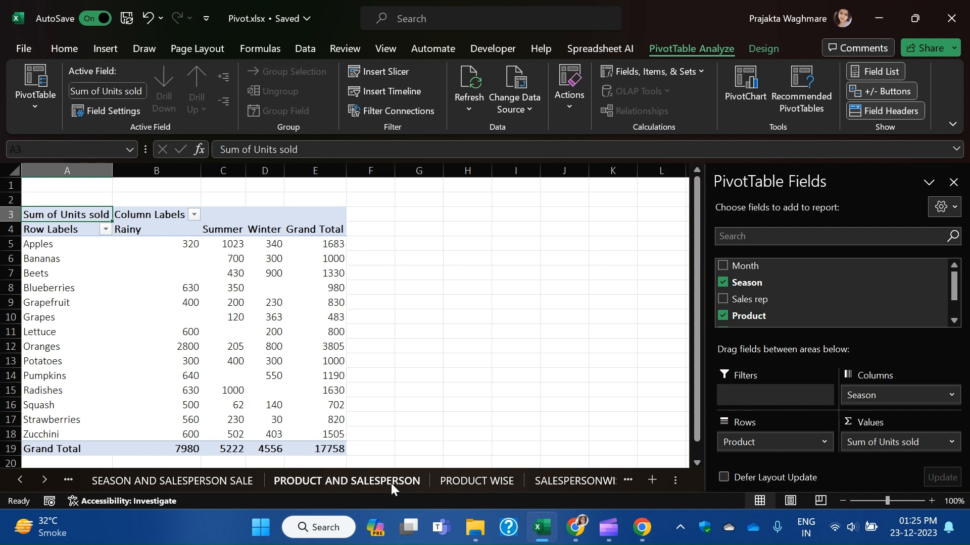
click(391, 483)
double_click(386, 478)
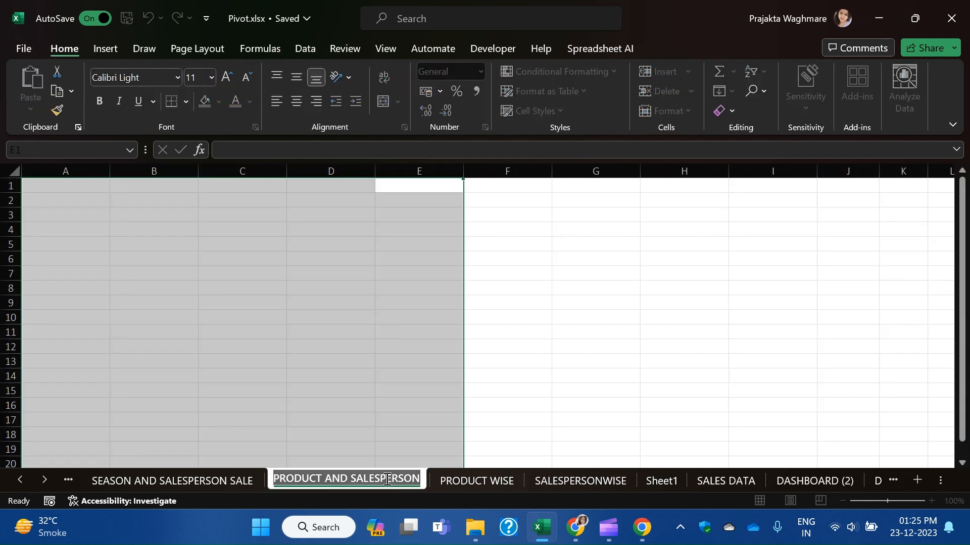
click(600, 387)
right_click(327, 479)
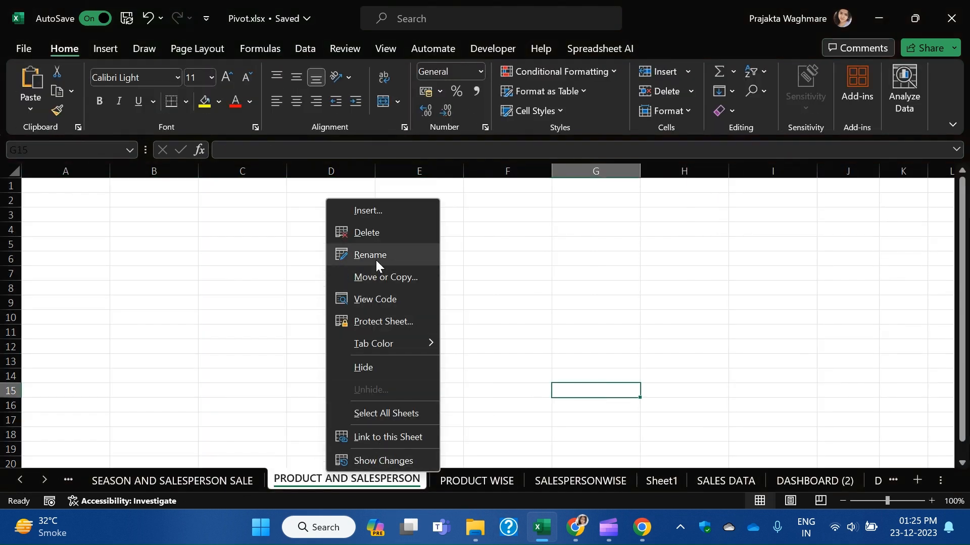
click(376, 233)
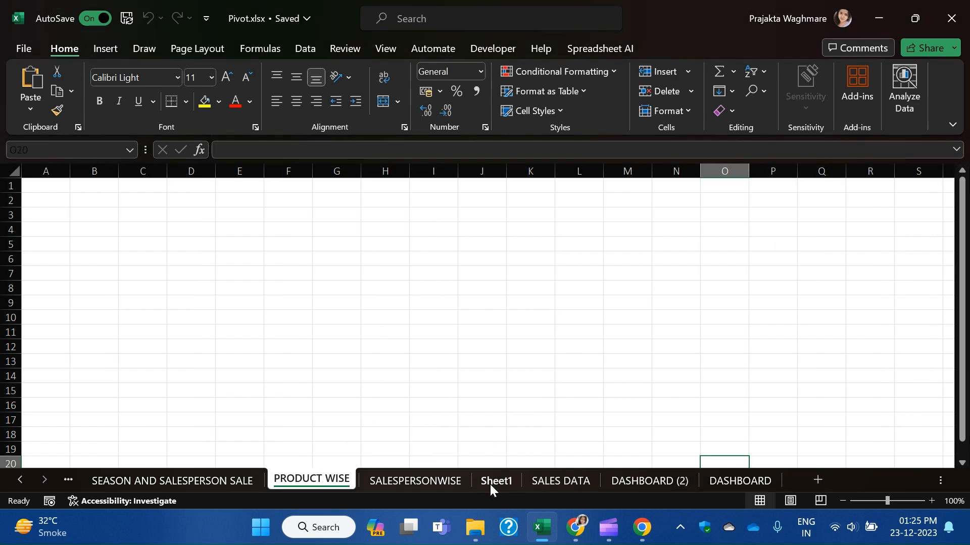
Go to the new product-by-season pivot sheet and select a value in its pivot table.
click(490, 484)
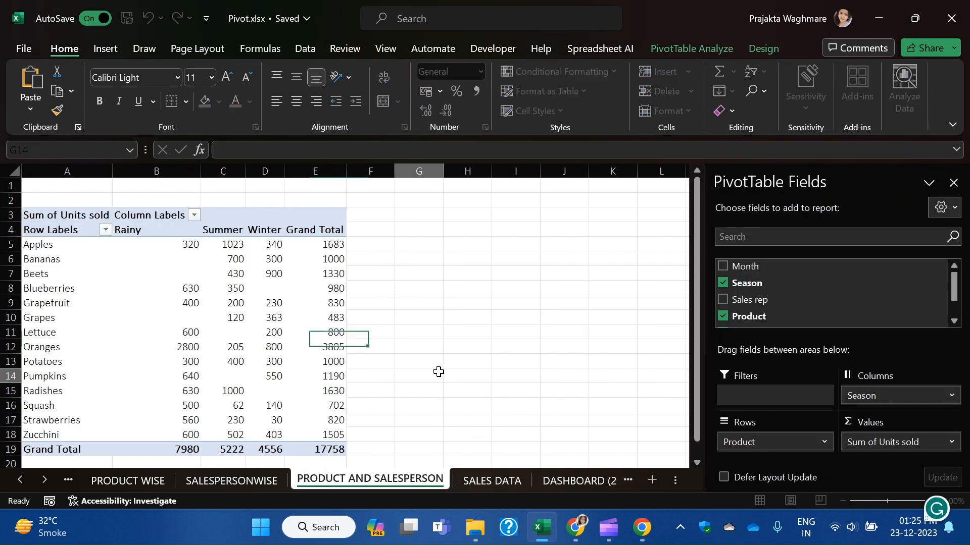
click(438, 372)
click(124, 291)
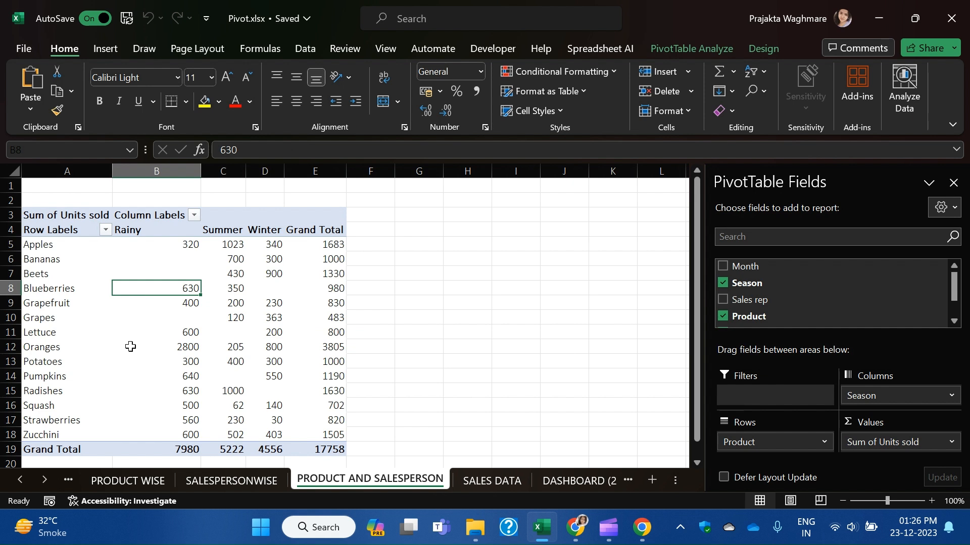
mouse_move(135, 344)
Select the product pivot range A3:E19, then return to SEASON AND SALESPERSON SALE.
click(20, 480)
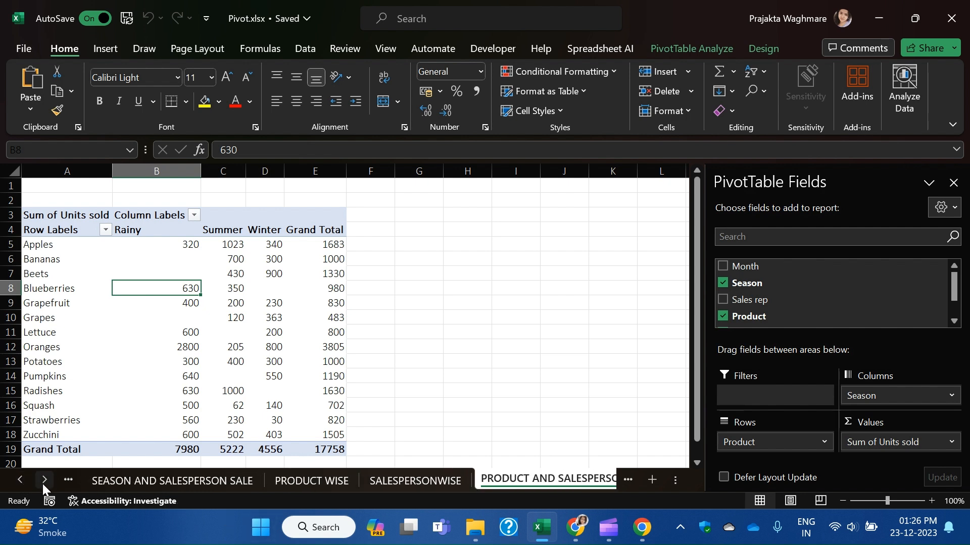
click(214, 482)
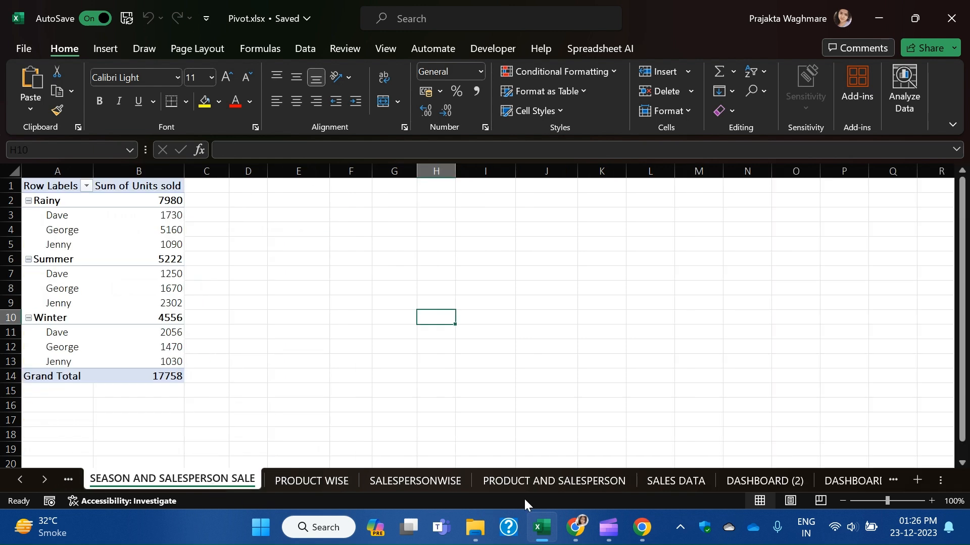
click(531, 483)
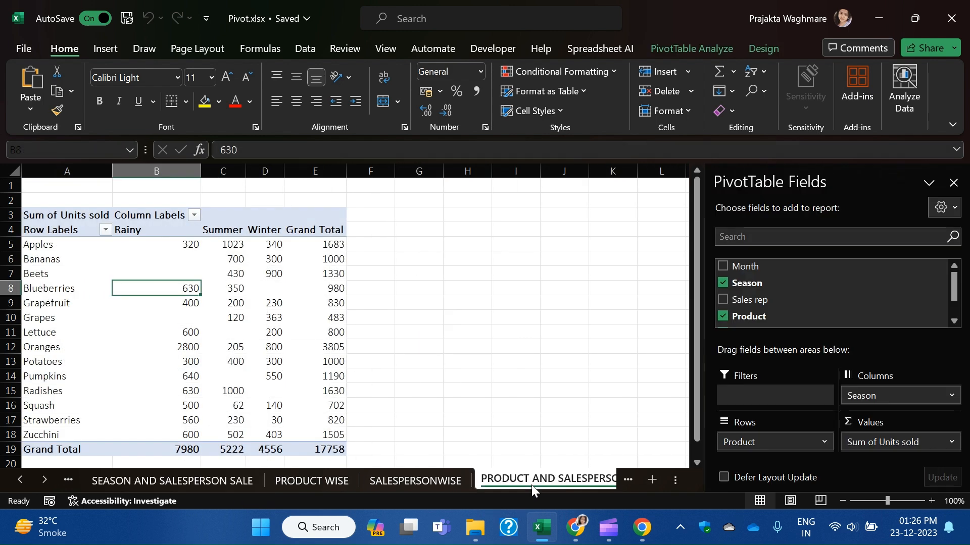
click(56, 215)
drag(57, 216, 328, 452)
scroll(452, 370, down, 1)
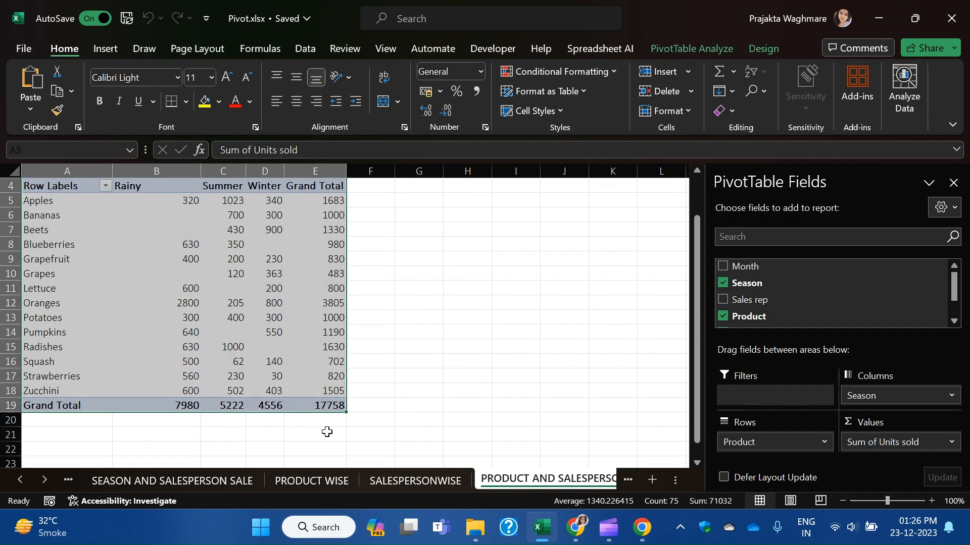
click(215, 481)
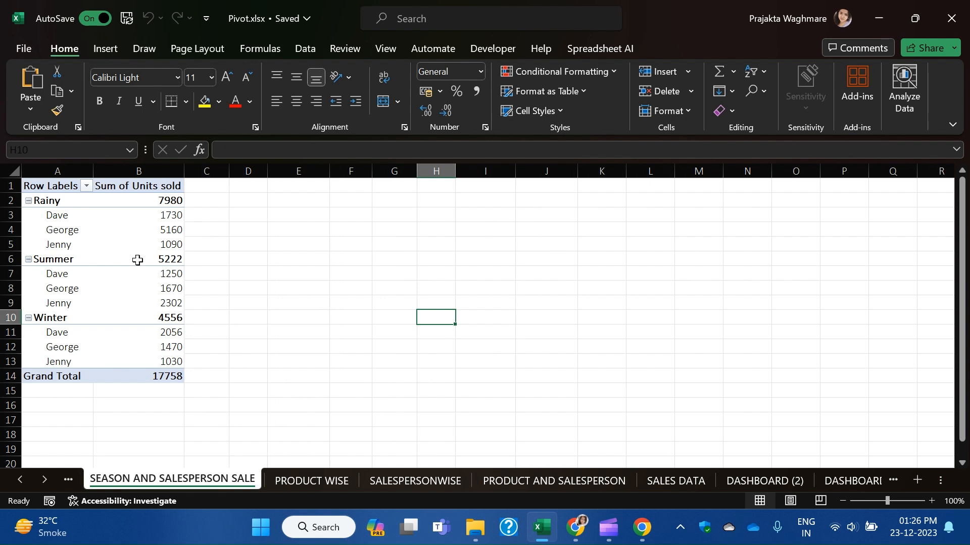
Move Season from Rows to Columns in the season pivot, leaving sales reps as rows.
click(53, 200)
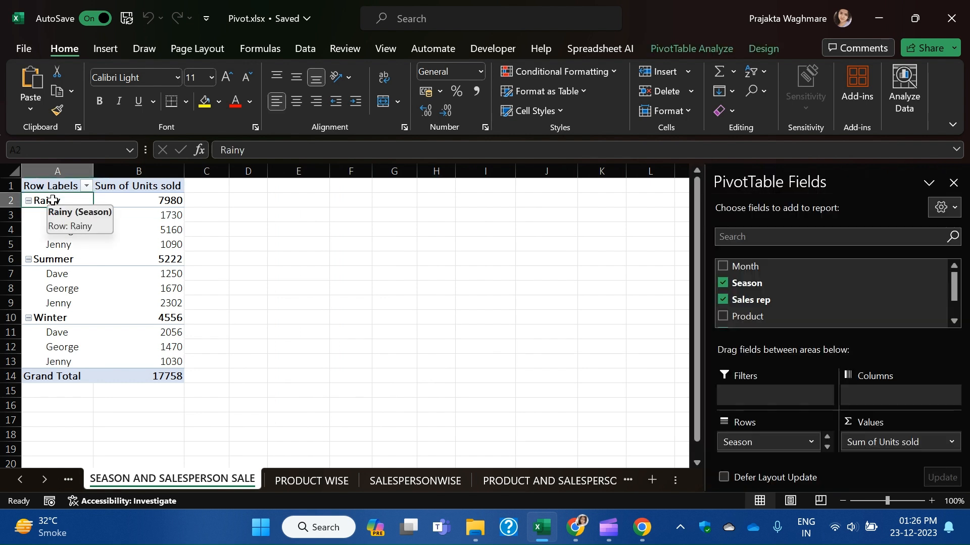
click(49, 254)
click(63, 348)
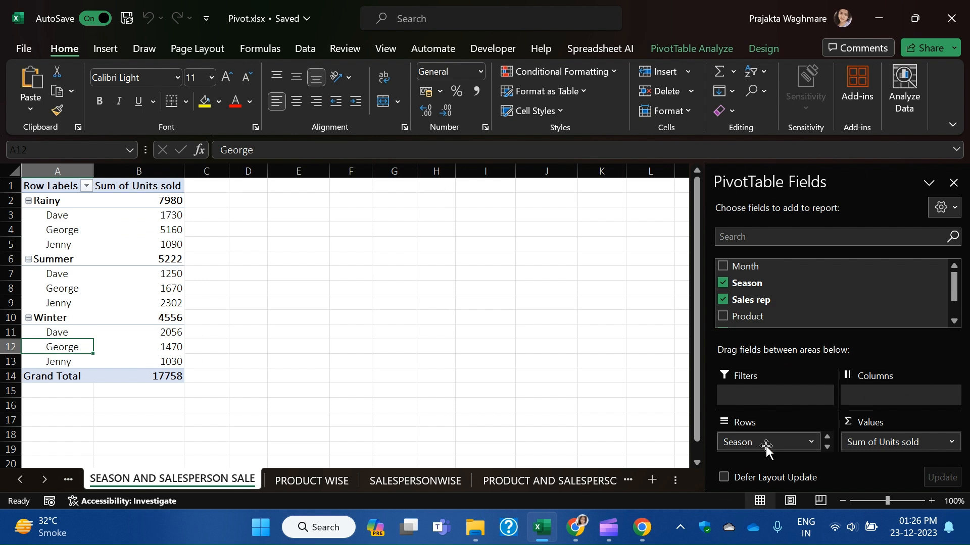
drag(745, 437, 880, 400)
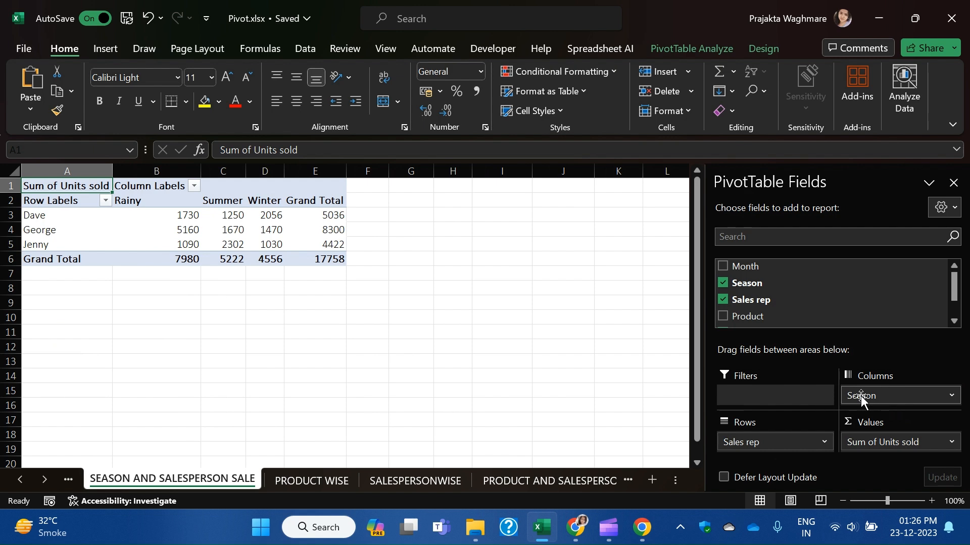
click(552, 483)
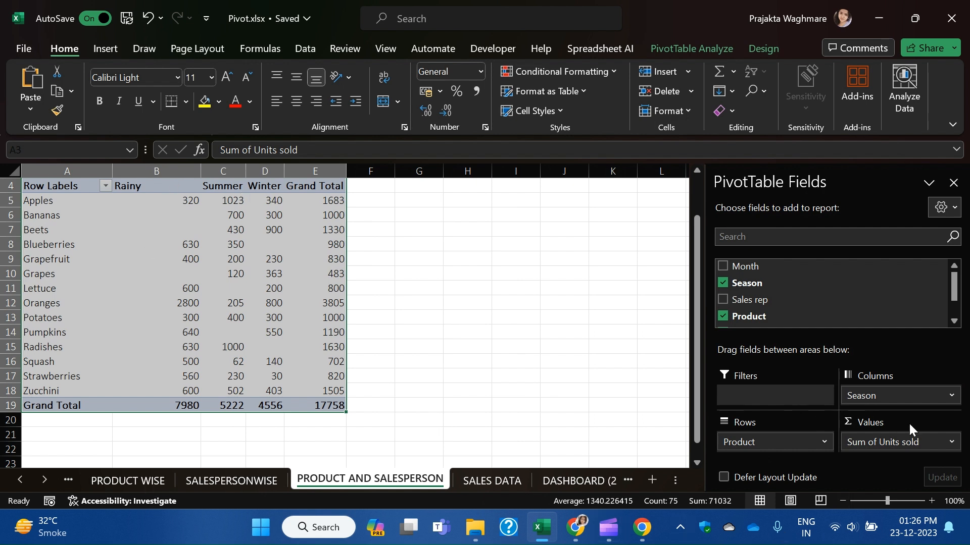
Undo the Season-to-Columns move and return to the PRODUCT AND SALESPERSON sheet.
click(125, 480)
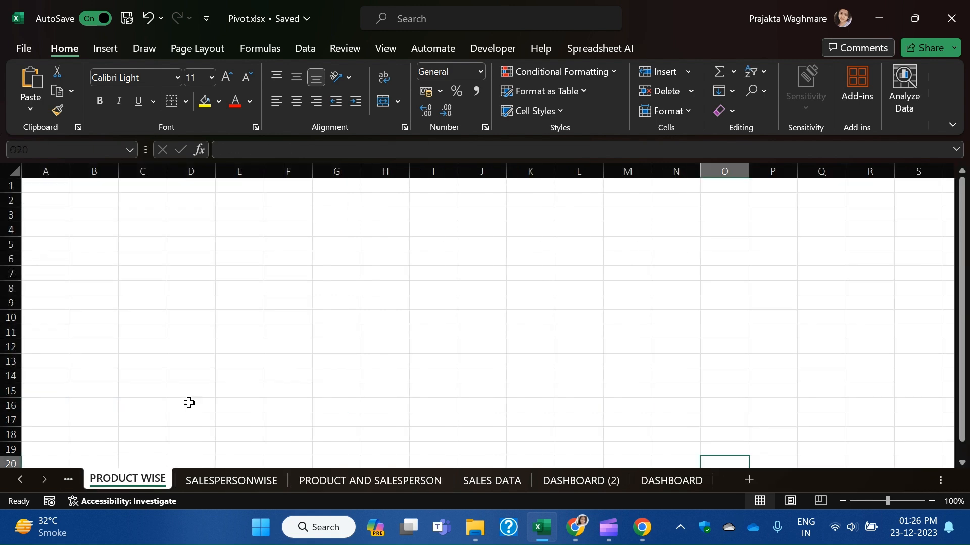
key(ctrl+z)
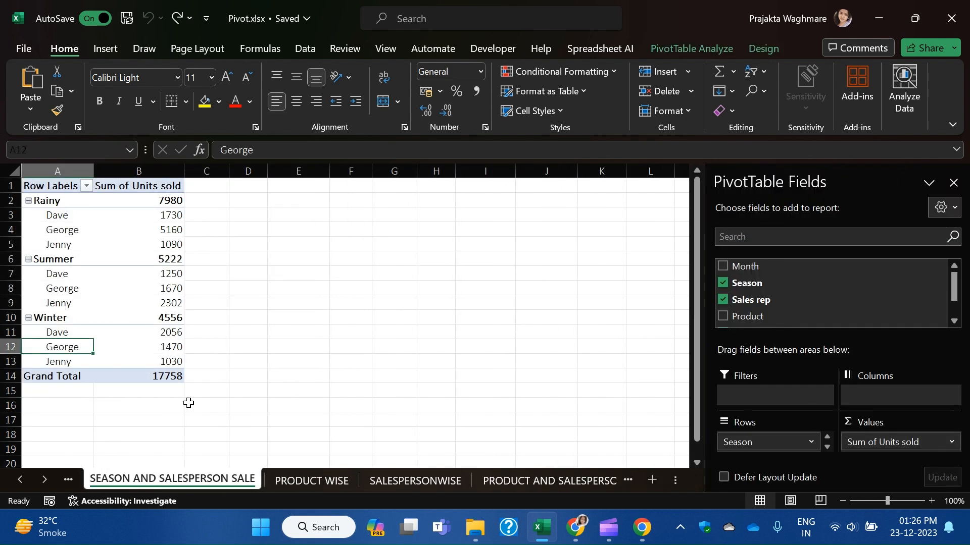
click(544, 478)
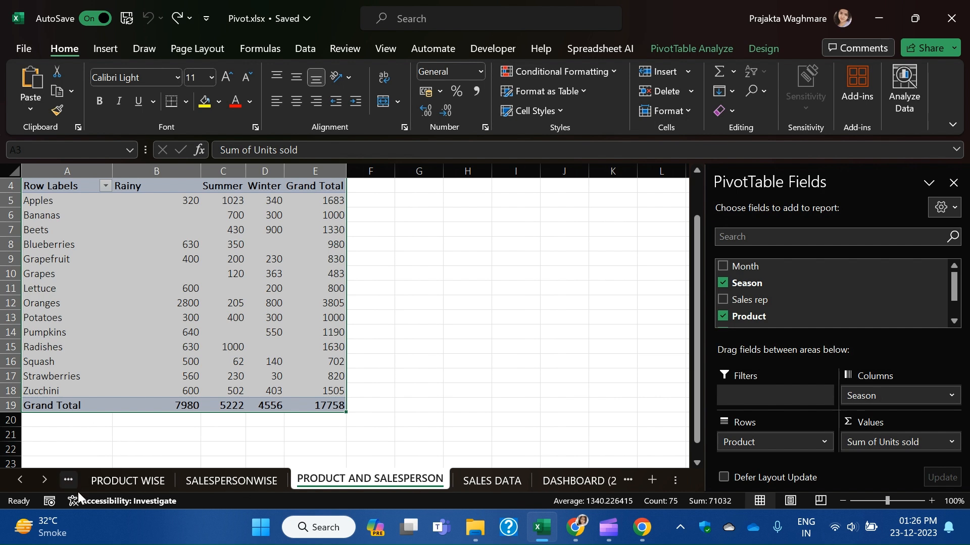
click(16, 479)
click(16, 478)
click(44, 480)
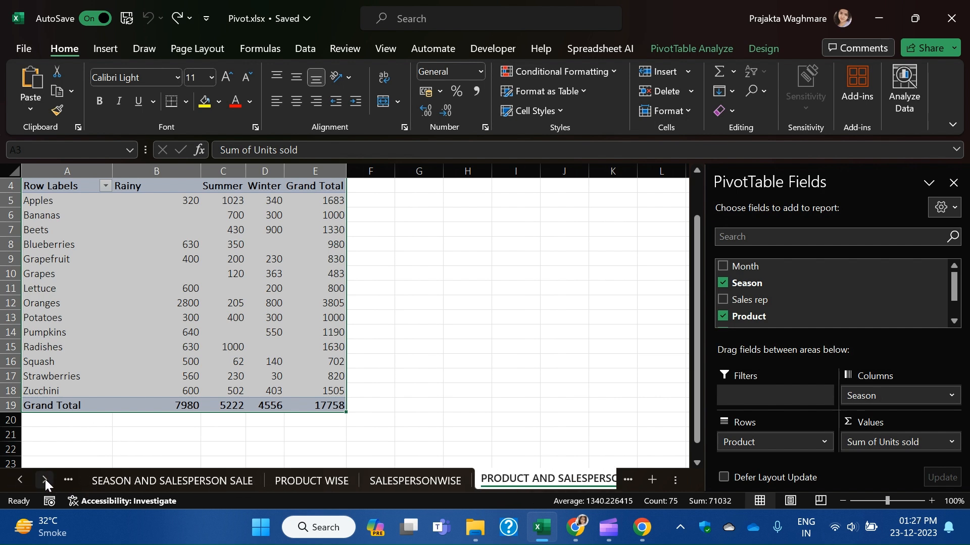
click(44, 480)
click(44, 480)
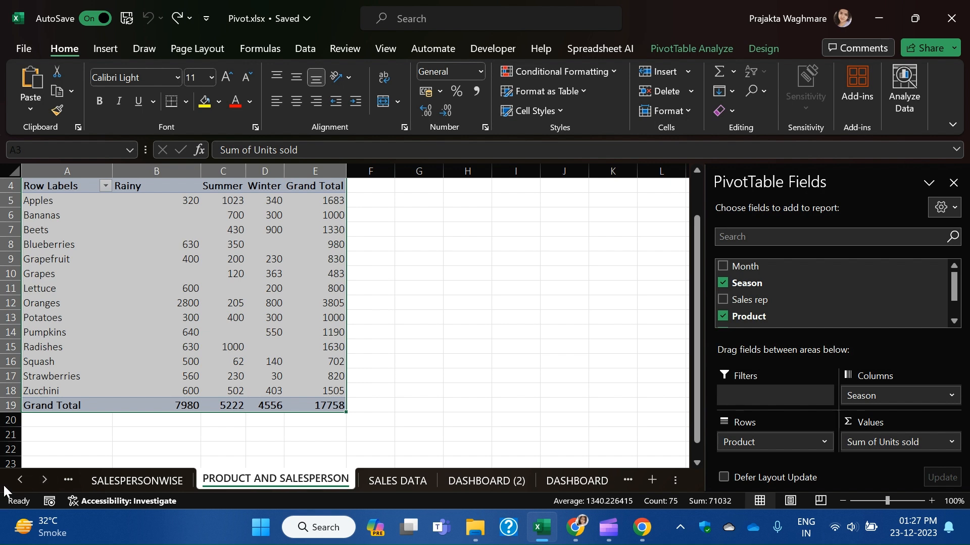
click(448, 394)
click(21, 480)
click(22, 479)
click(22, 480)
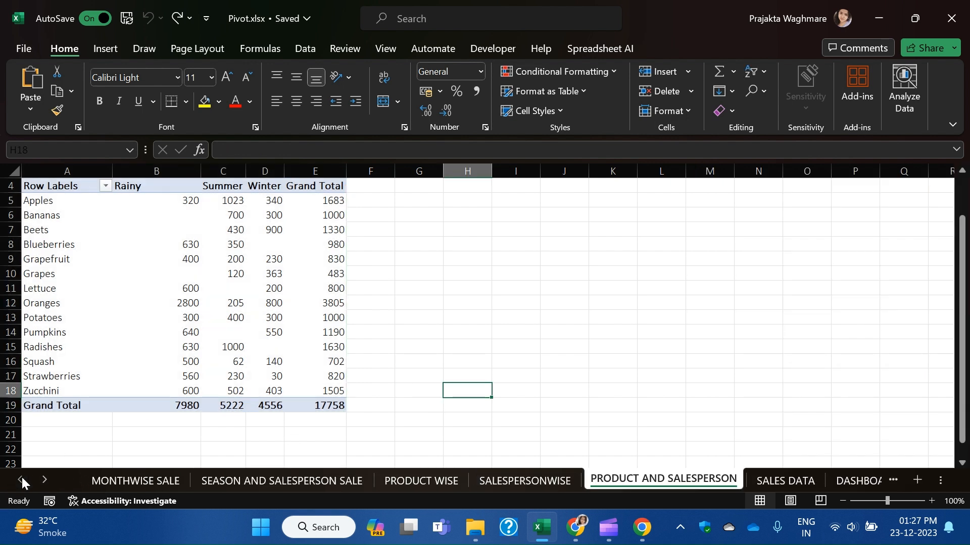
Undo an accidental column resize and select columns A through F holding the pivot.
drag(394, 171, 116, 199)
key(ctrl+z)
click(265, 271)
drag(367, 167, 3, 175)
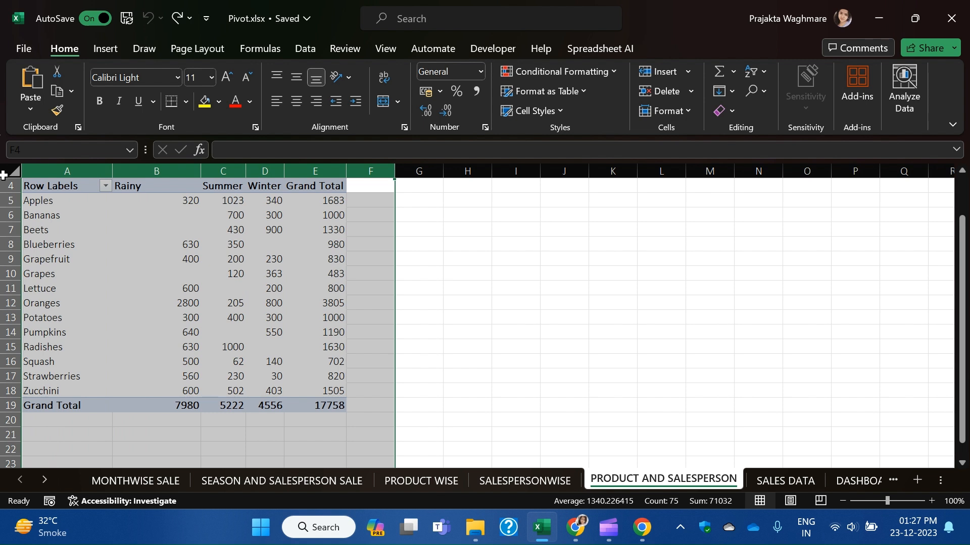
Clear the pivot from columns A–F and select a cell in the SALES DATA table.
key(Delete)
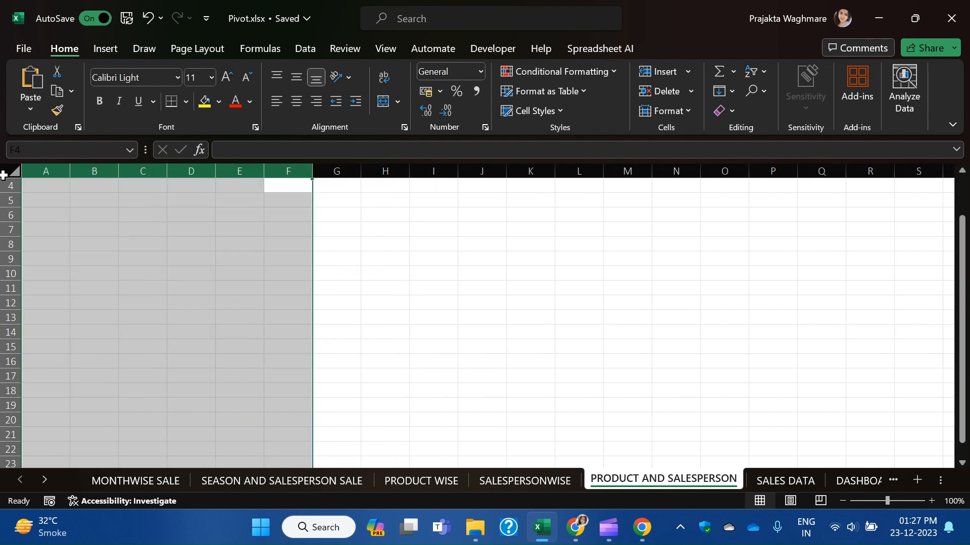
click(433, 481)
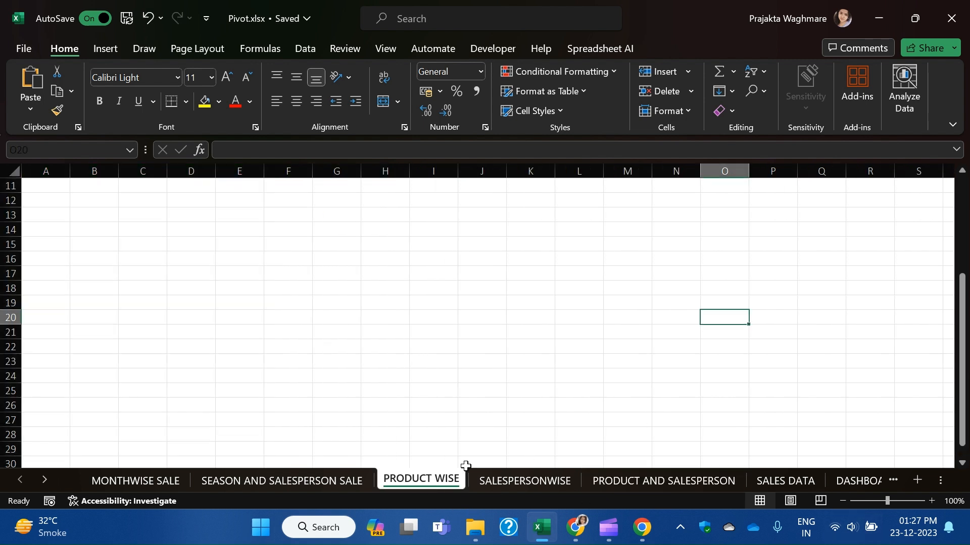
click(788, 480)
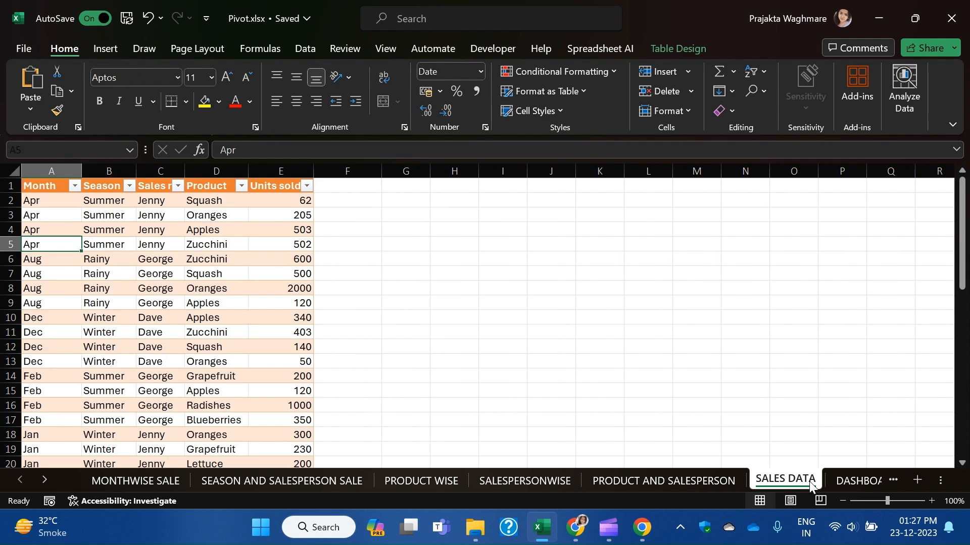
click(110, 247)
click(237, 231)
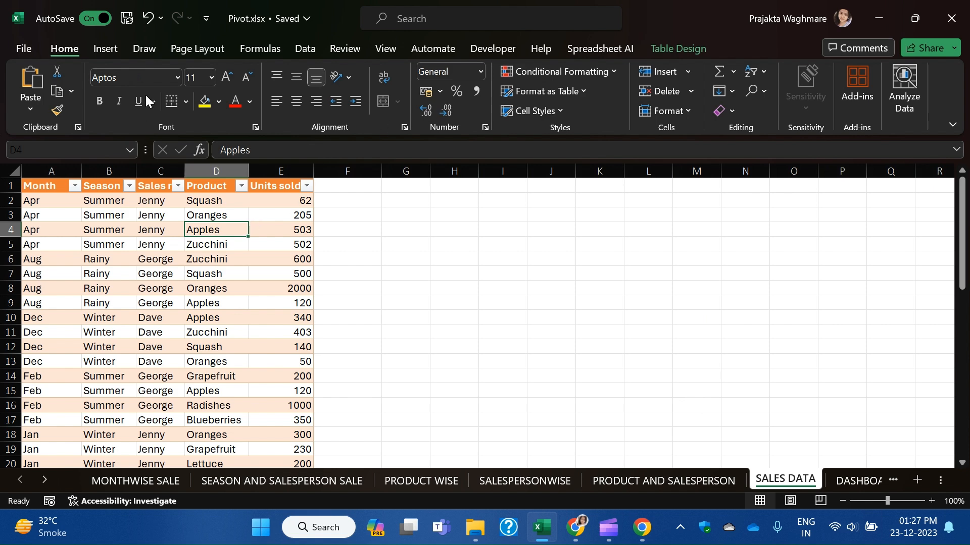
Insert a PivotTable from the sales table at 'PRODUCT WISE'!$A$1.
click(113, 49)
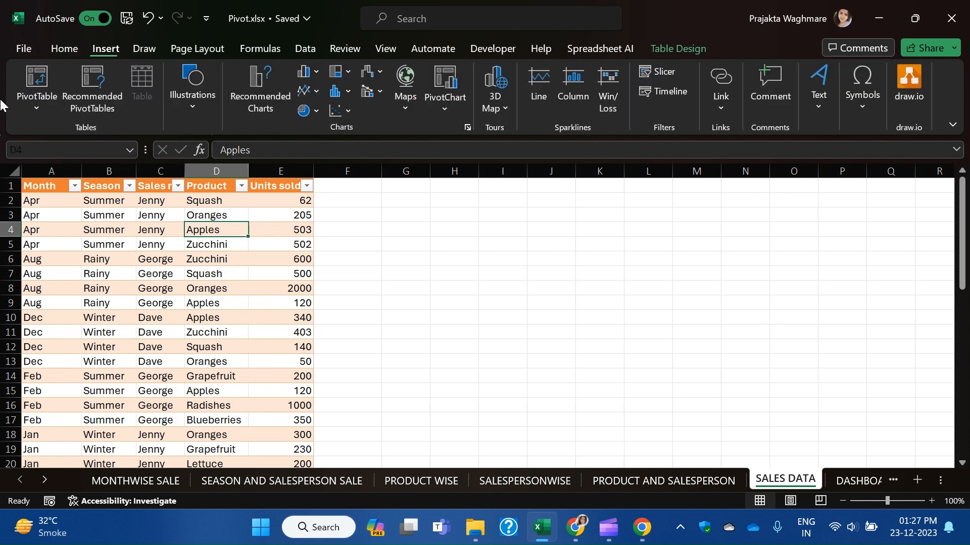
click(38, 79)
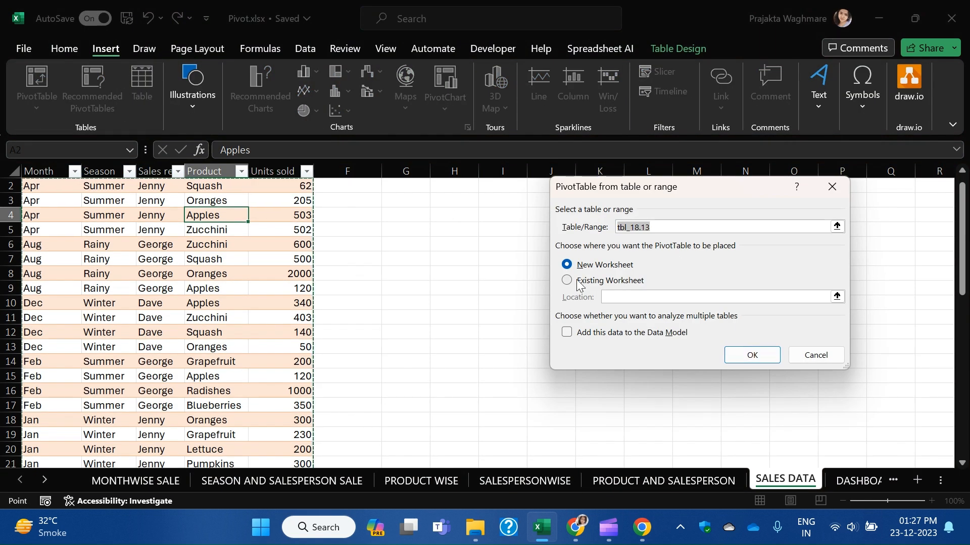
key(alt+e)
click(421, 481)
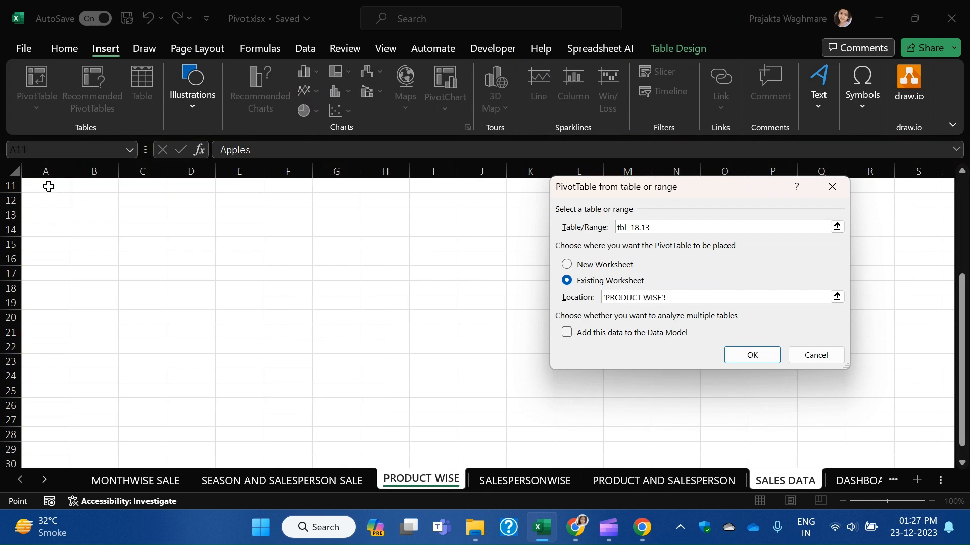
scroll(207, 301, up, 4)
click(57, 187)
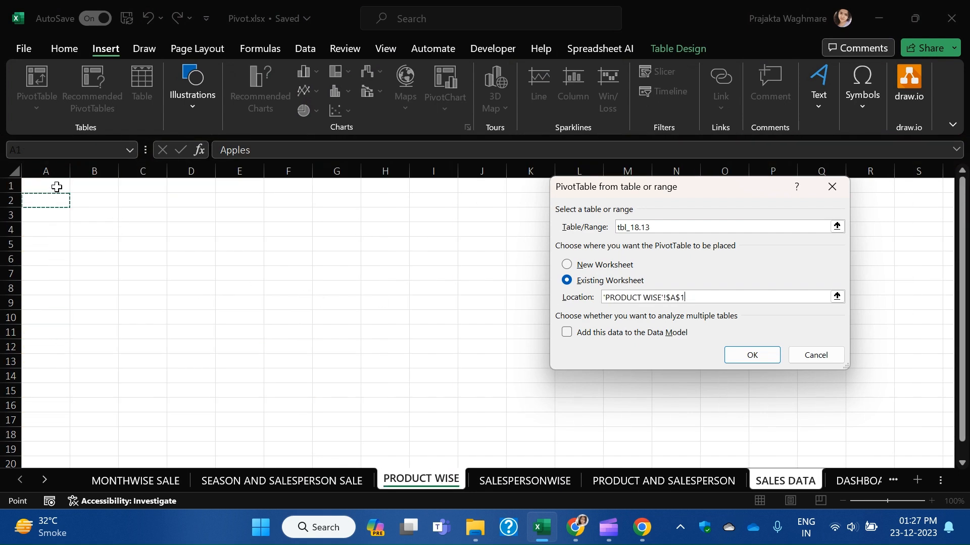
click(750, 356)
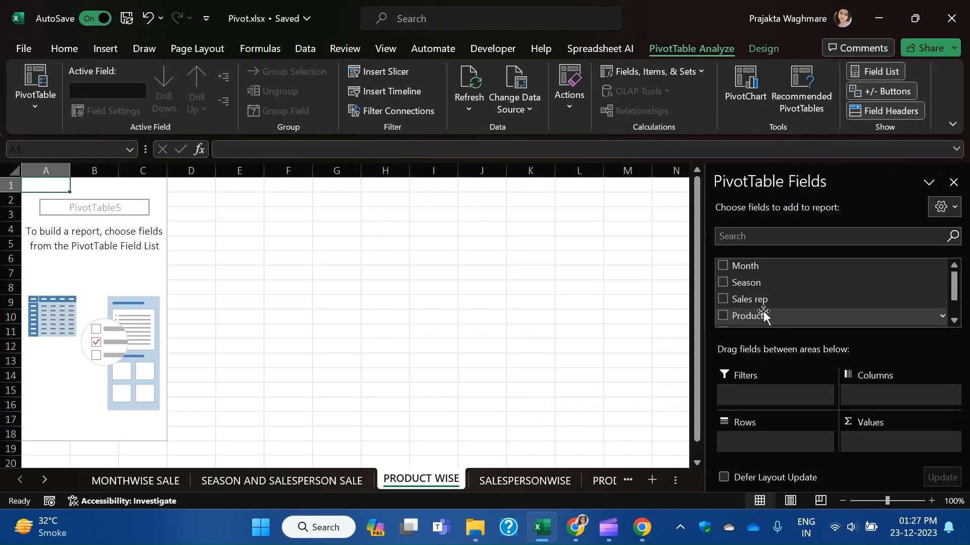
Put Product in Rows and Sum of Units sold in Values, totalling 17758.
drag(763, 314, 780, 447)
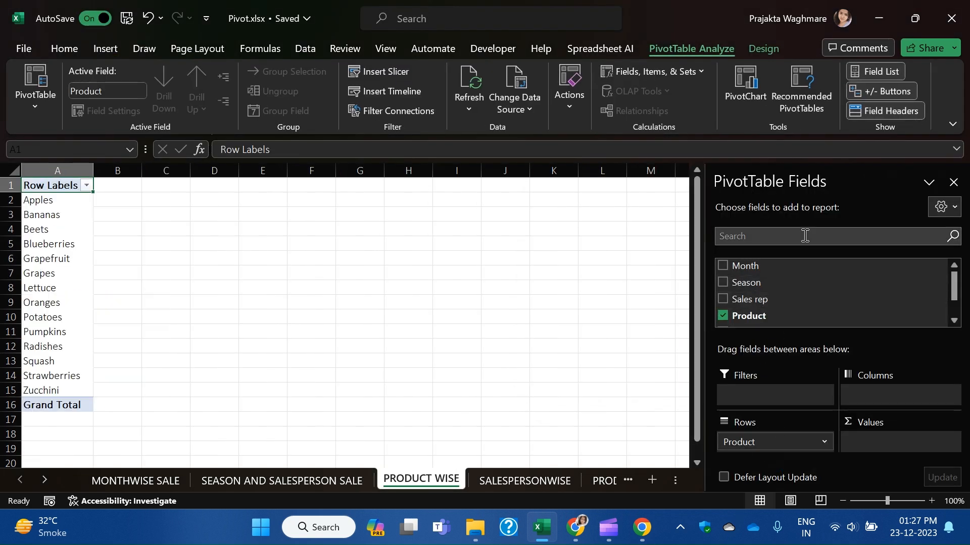
scroll(794, 284, down, 1)
drag(768, 301, 889, 445)
click(380, 289)
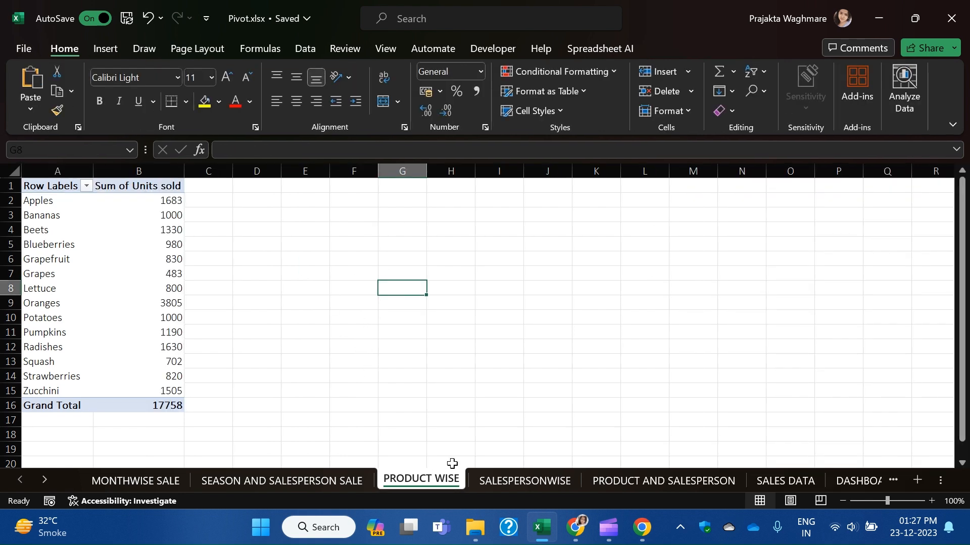
click(548, 478)
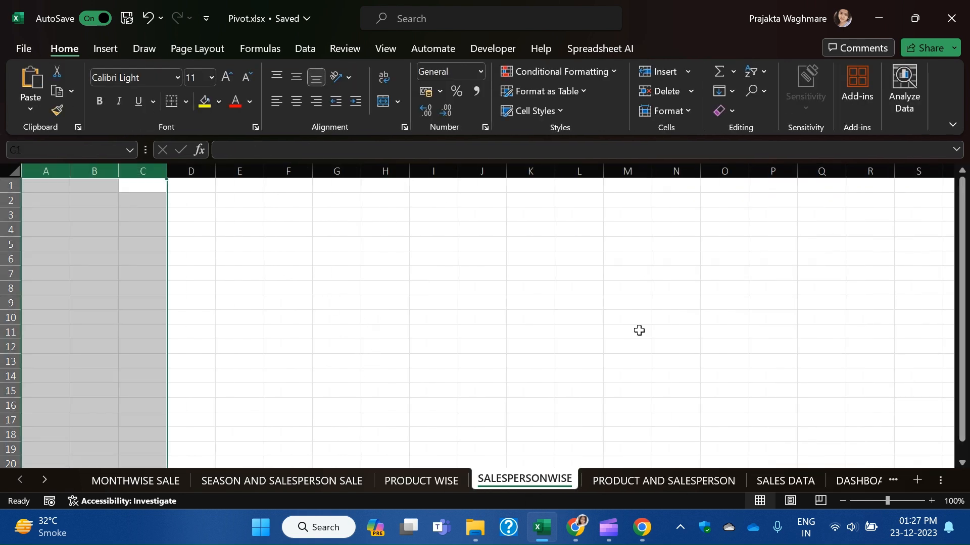
Insert a PivotTable from SALES DATA at SALESPERSONWISE!$A$1.
click(804, 483)
click(107, 246)
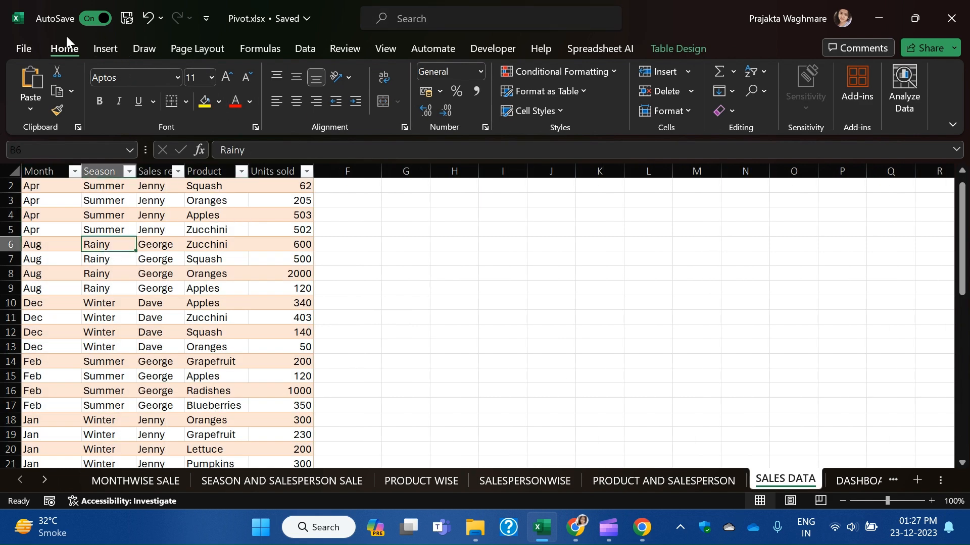
click(105, 49)
click(37, 79)
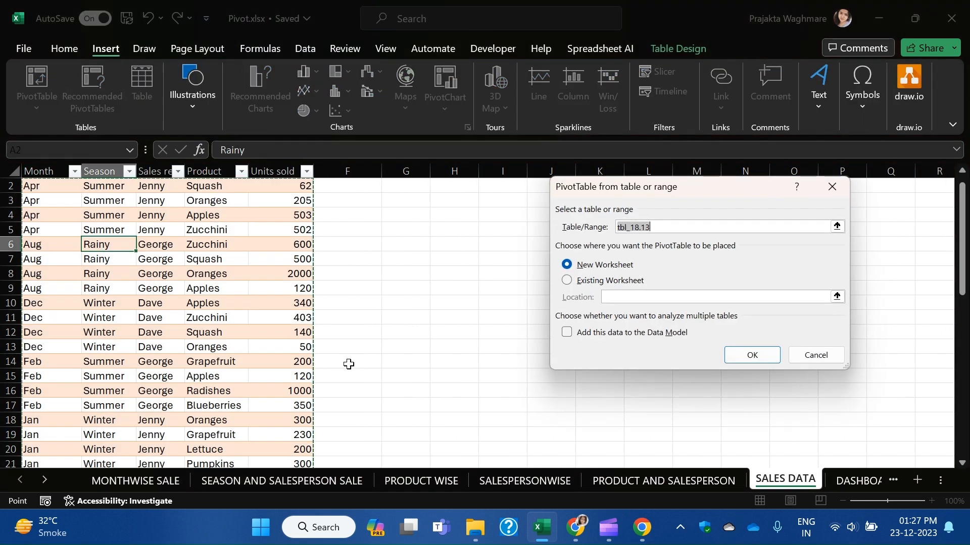
click(588, 281)
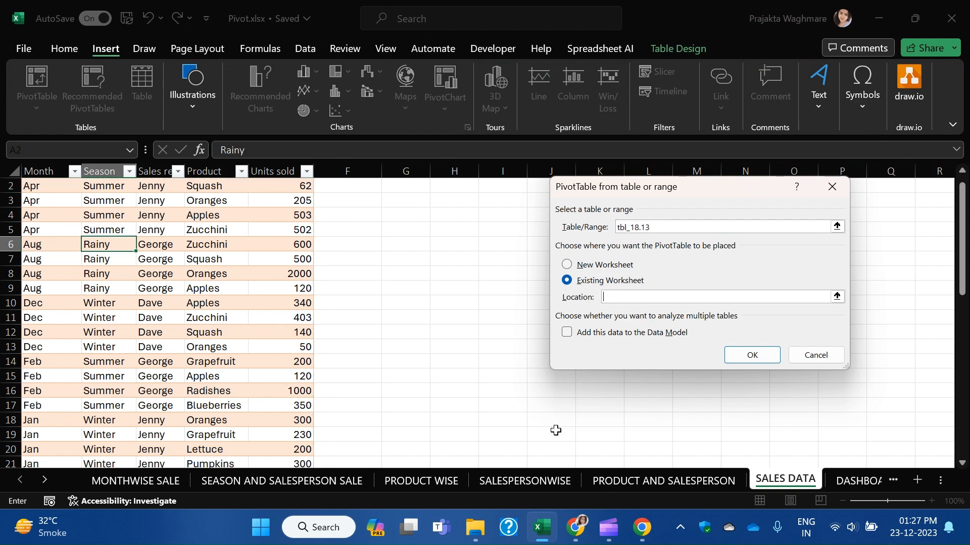
click(475, 480)
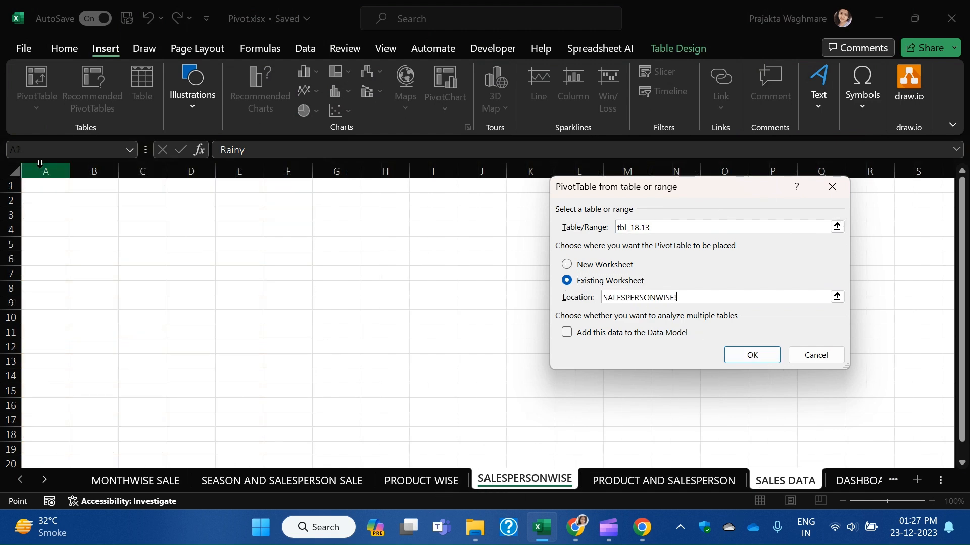
click(32, 186)
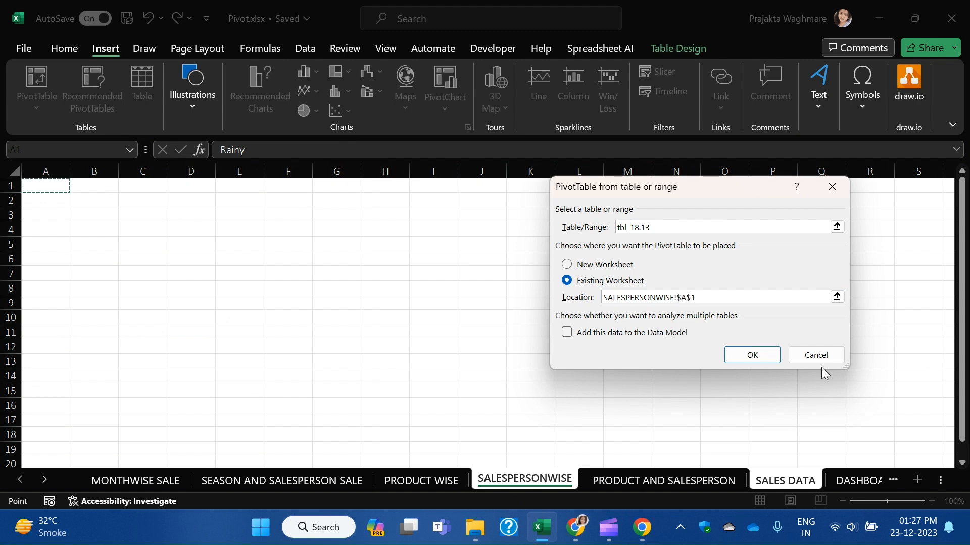
click(749, 360)
Add Sales rep to Rows and Units sold to Values, totalling 17758.
drag(773, 301, 771, 437)
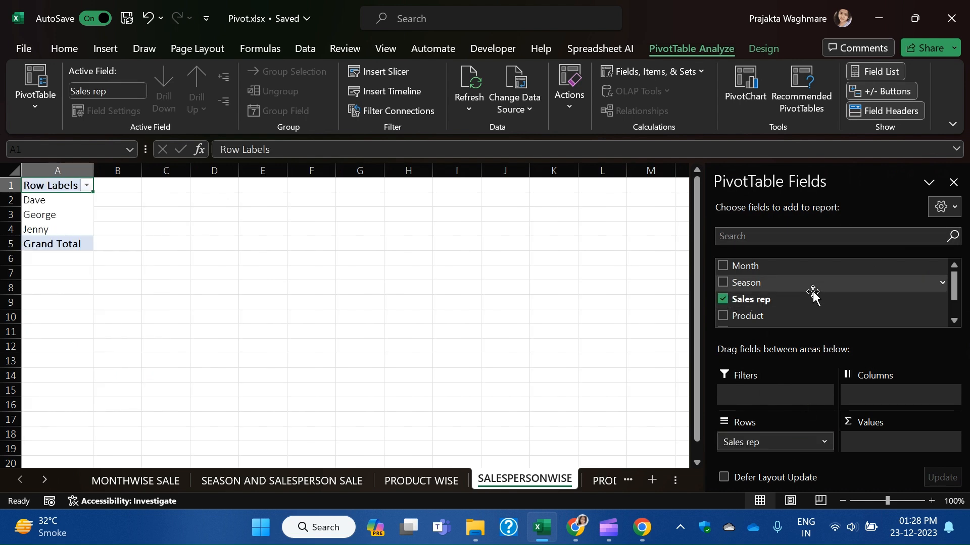
scroll(808, 299, down, 1)
drag(787, 301, 901, 444)
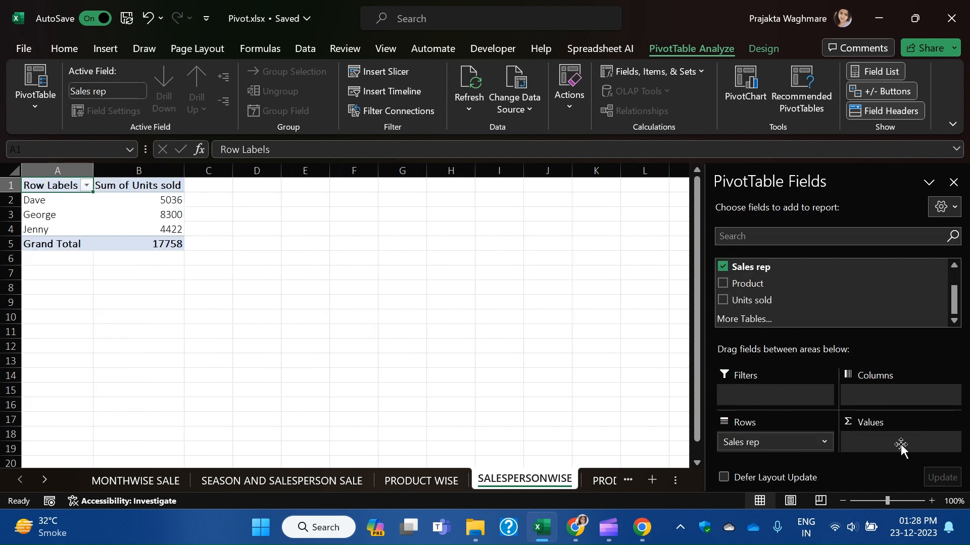
click(601, 479)
click(468, 347)
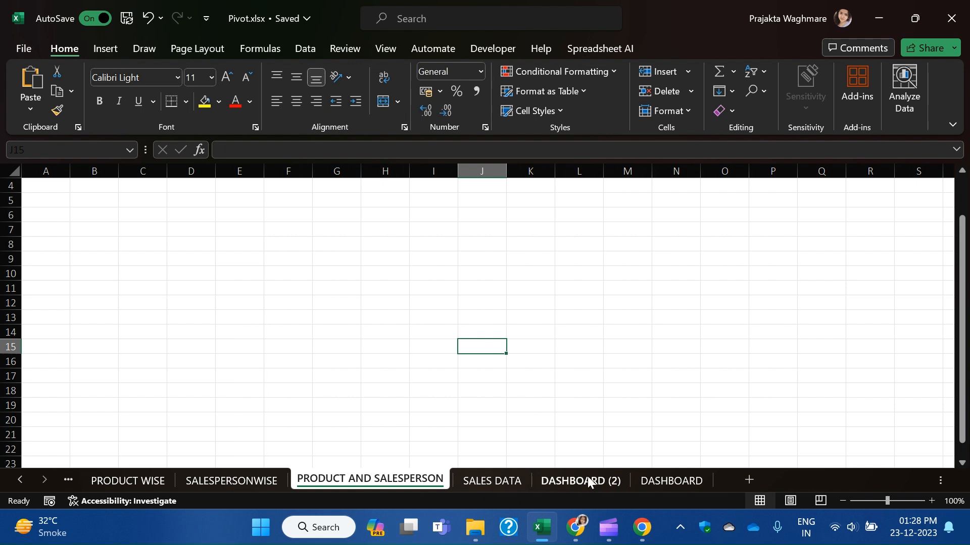
Insert a PivotTable from SALES DATA at 'PRODUCT AND SALESPERSON'!$A$4.
click(485, 480)
click(175, 255)
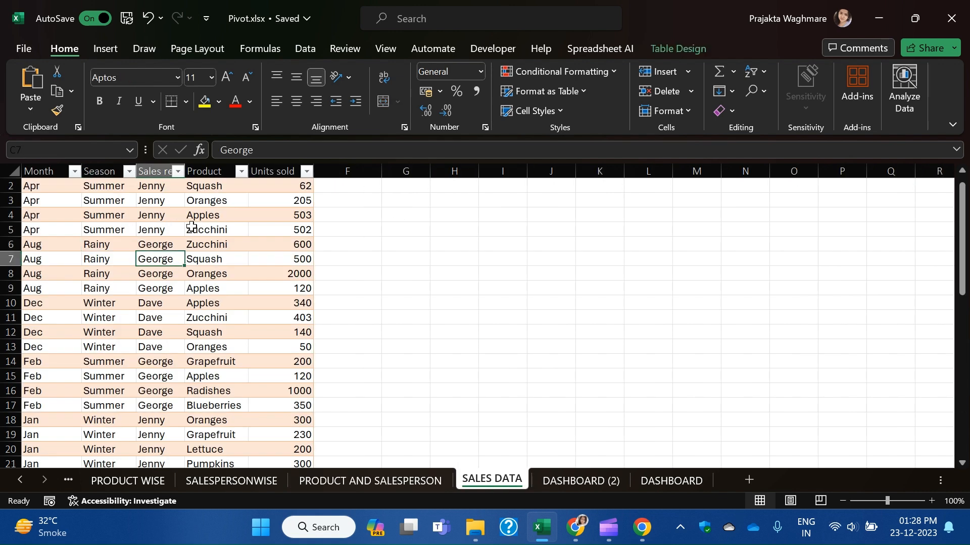
click(106, 50)
click(26, 78)
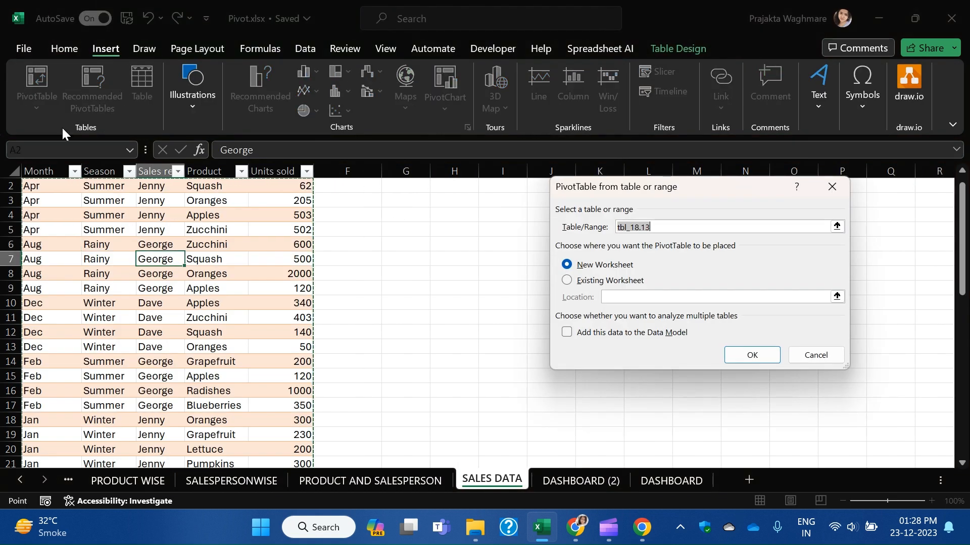
click(586, 281)
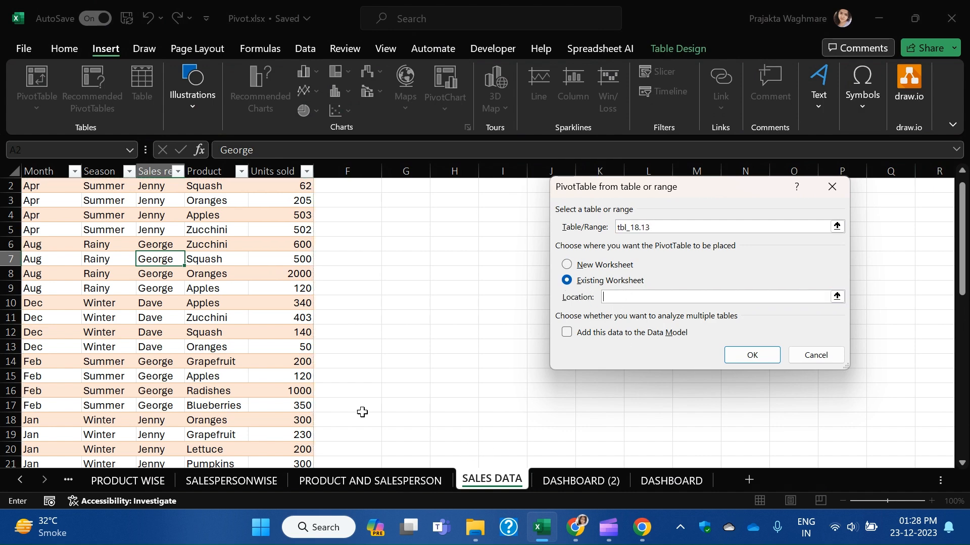
click(360, 480)
click(56, 188)
click(747, 353)
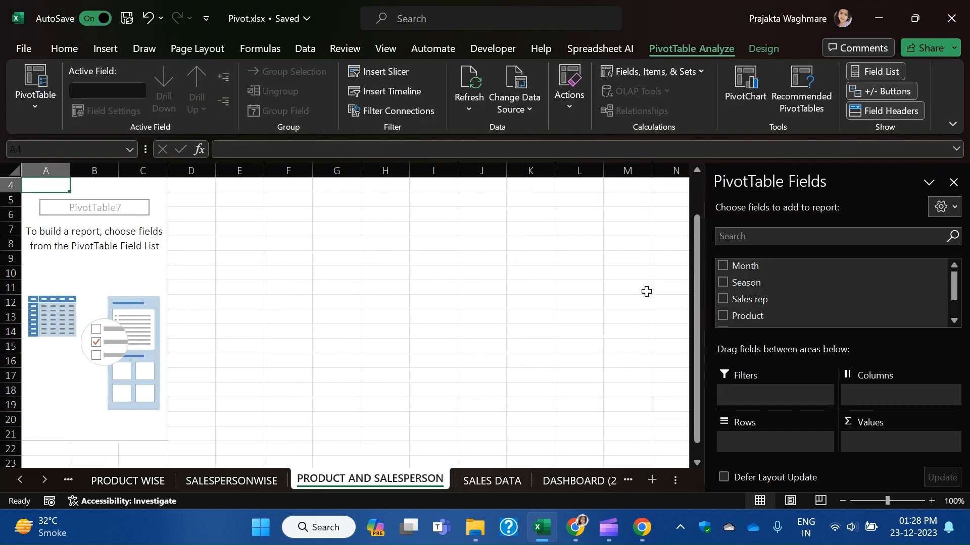
Put Product in Rows, Sales rep in Columns and Sum of Units sold in Values.
drag(774, 300, 788, 436)
drag(789, 317, 869, 397)
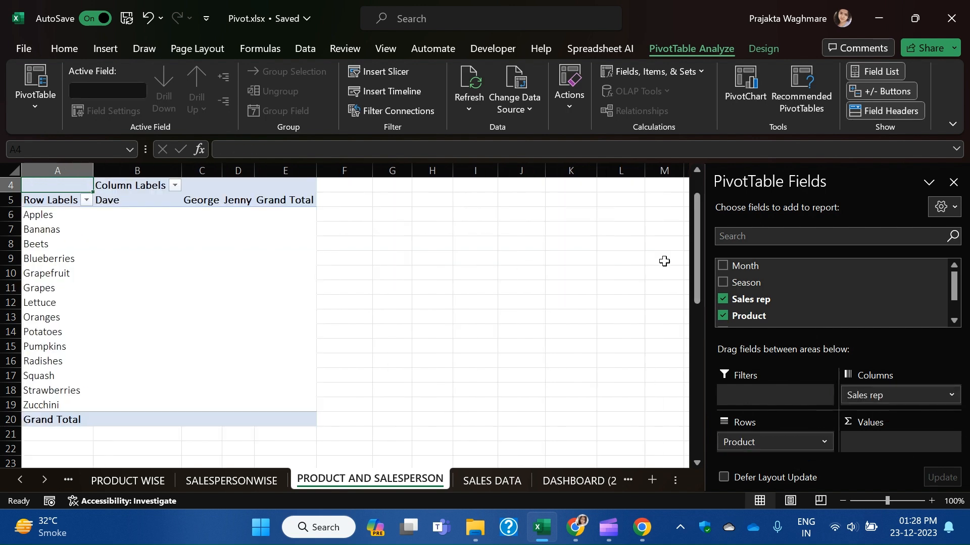
scroll(783, 273, down, 2)
drag(774, 301, 902, 447)
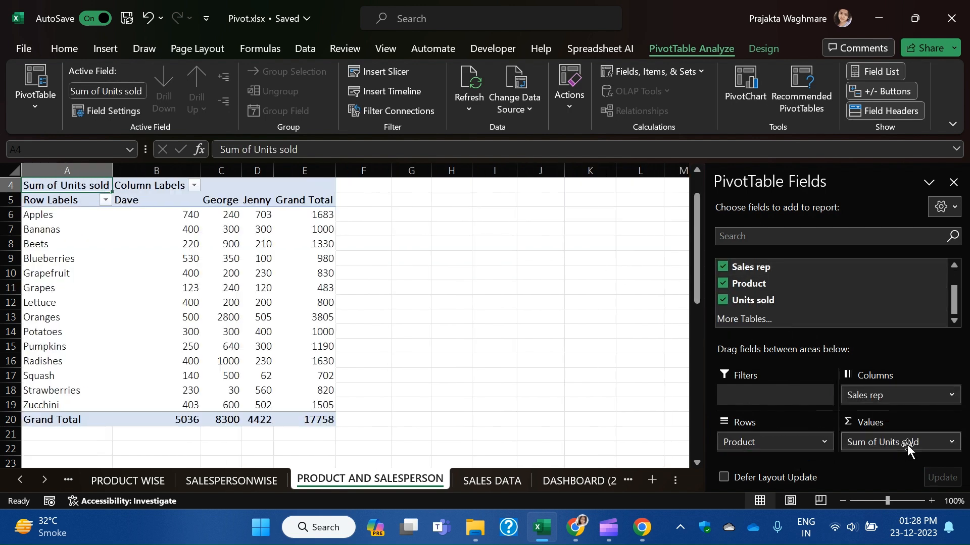
click(511, 286)
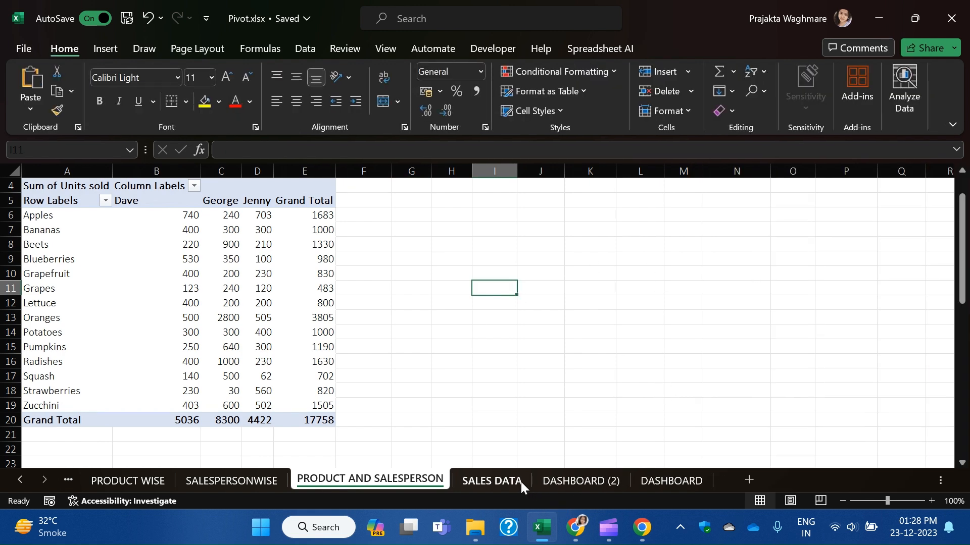
Review the PRODUCT AND SALESPERSON, SALESPERSONWISE, PRODUCT WISE, MONTHWISE SALE and SEASON pivot sheets.
click(500, 480)
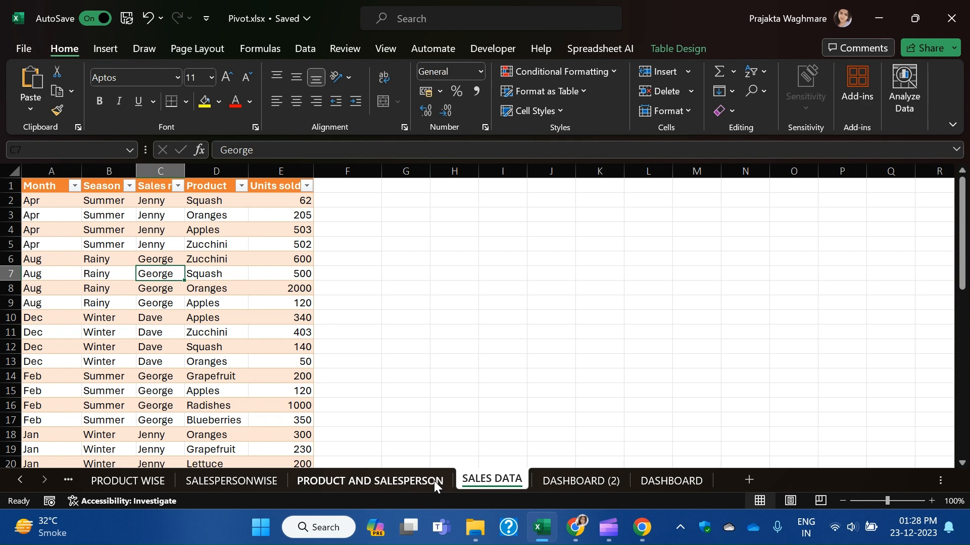
click(401, 482)
click(229, 482)
click(136, 479)
click(24, 481)
click(29, 482)
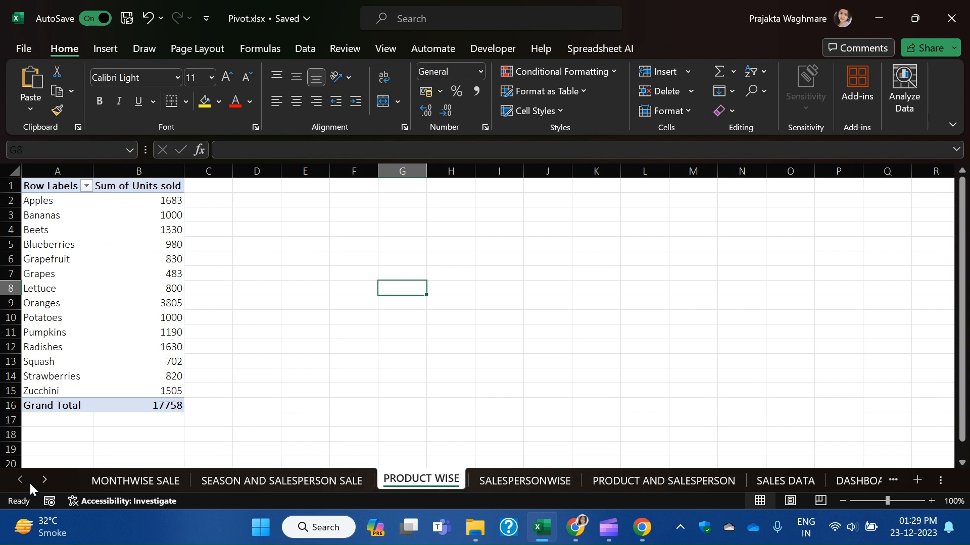
click(106, 477)
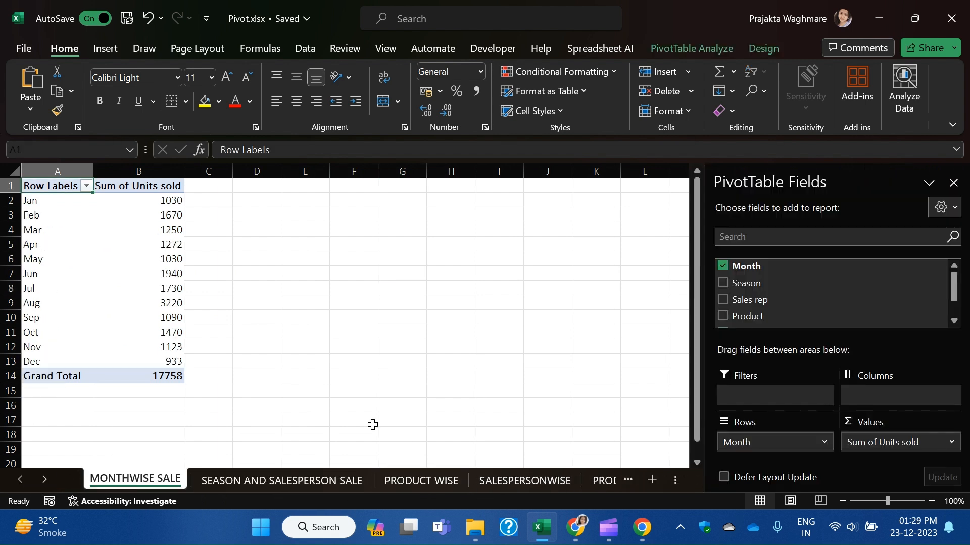
click(308, 481)
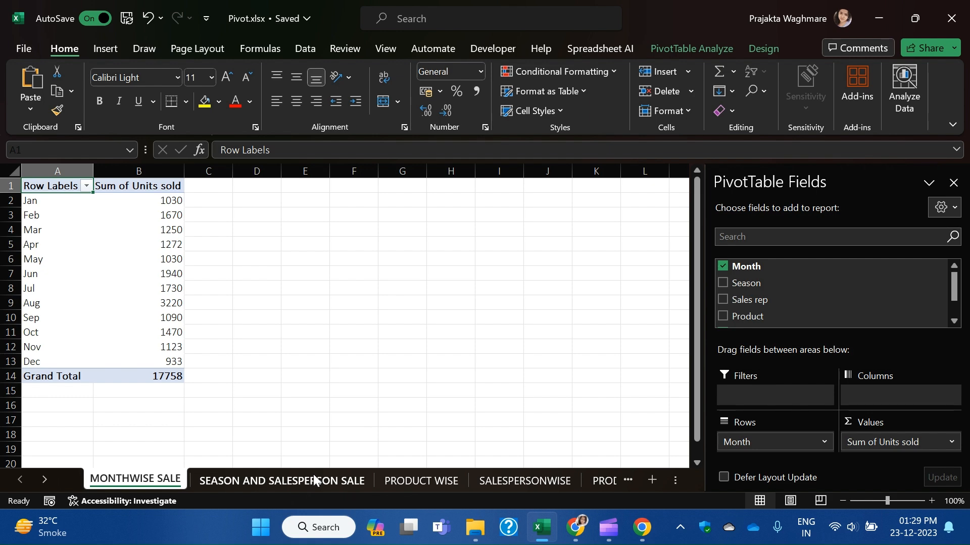
click(431, 481)
click(528, 481)
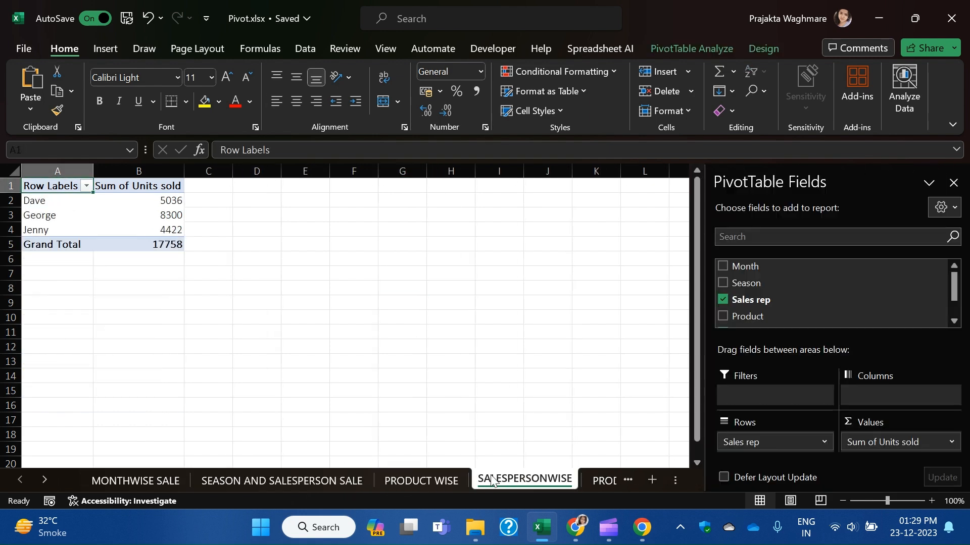
click(588, 481)
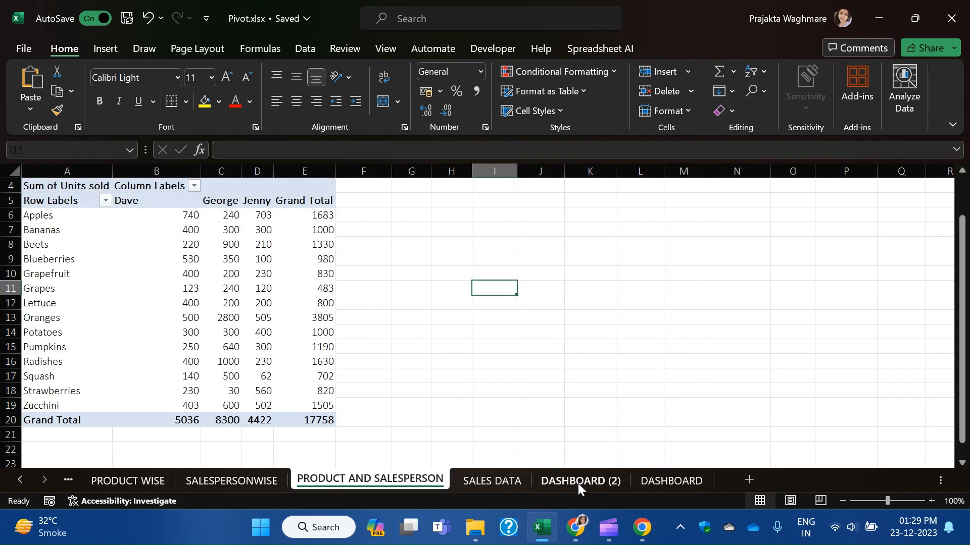
Check the SALES DATA, DASHBOARD (2) and DASHBOARD sheets.
click(479, 480)
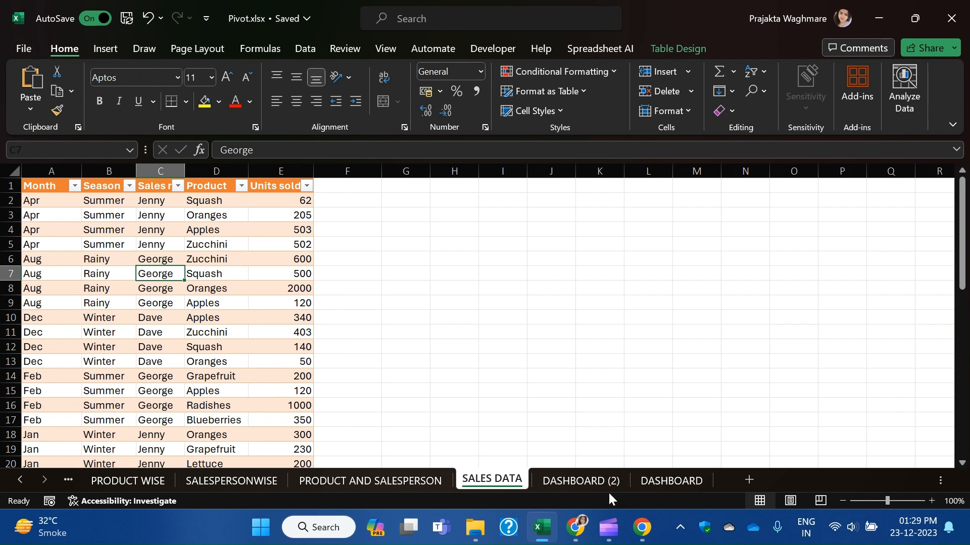
click(598, 481)
click(661, 484)
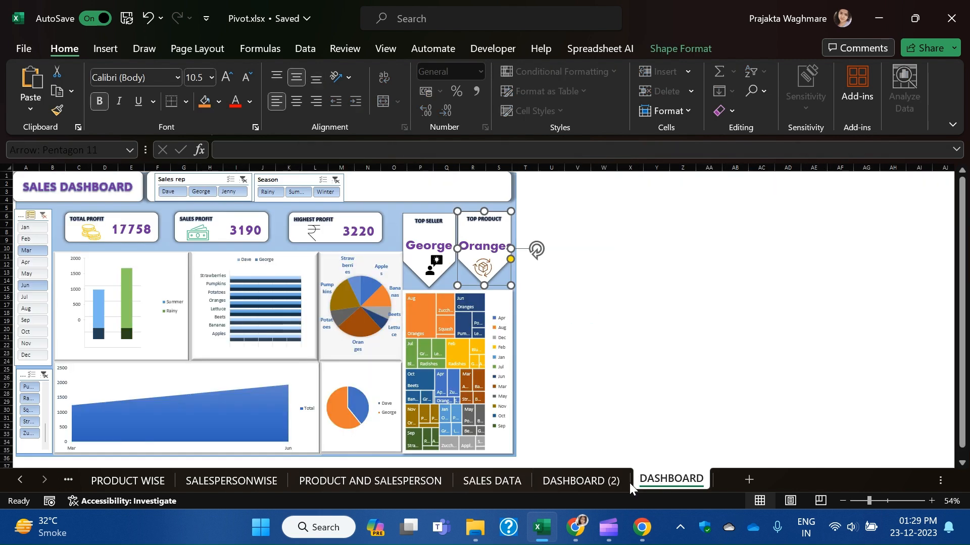
click(579, 531)
click(580, 532)
click(500, 480)
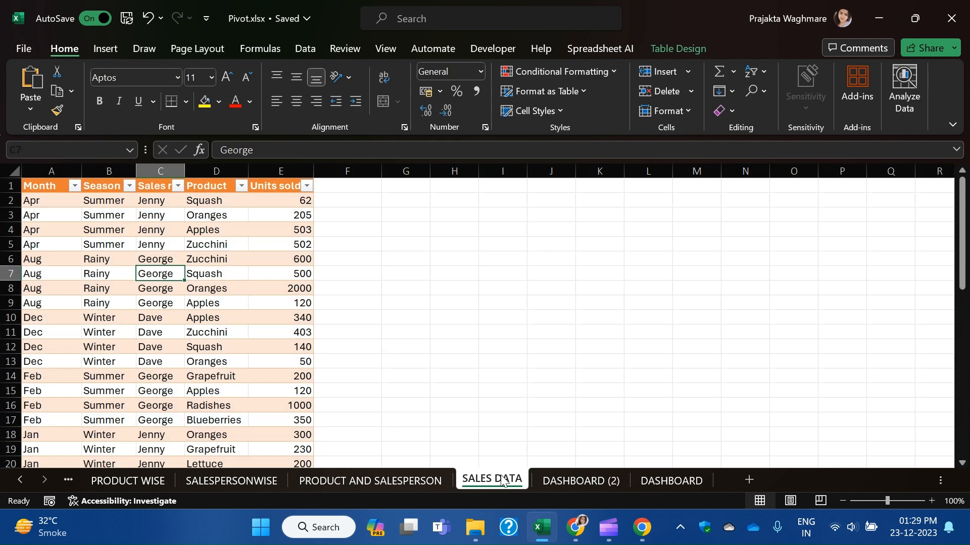
click(15, 484)
click(15, 484)
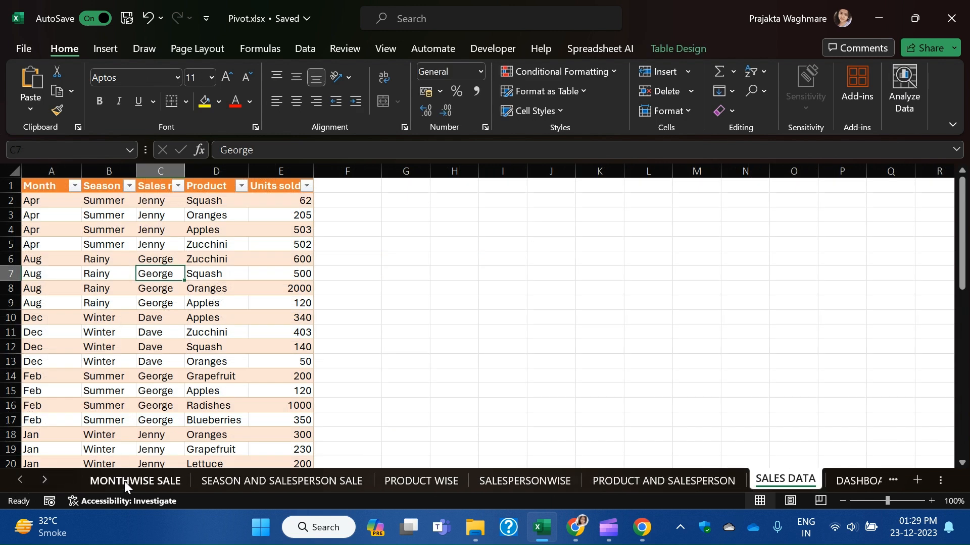
Open MONTHWISE SALE and select cell B5 in the monthly pivot.
click(160, 478)
click(113, 269)
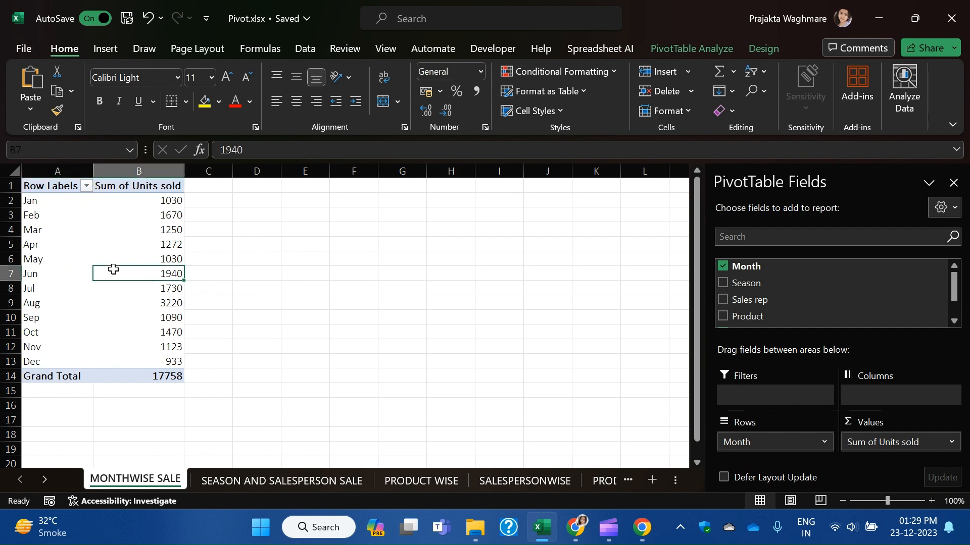
mouse_move(113, 269)
click(109, 244)
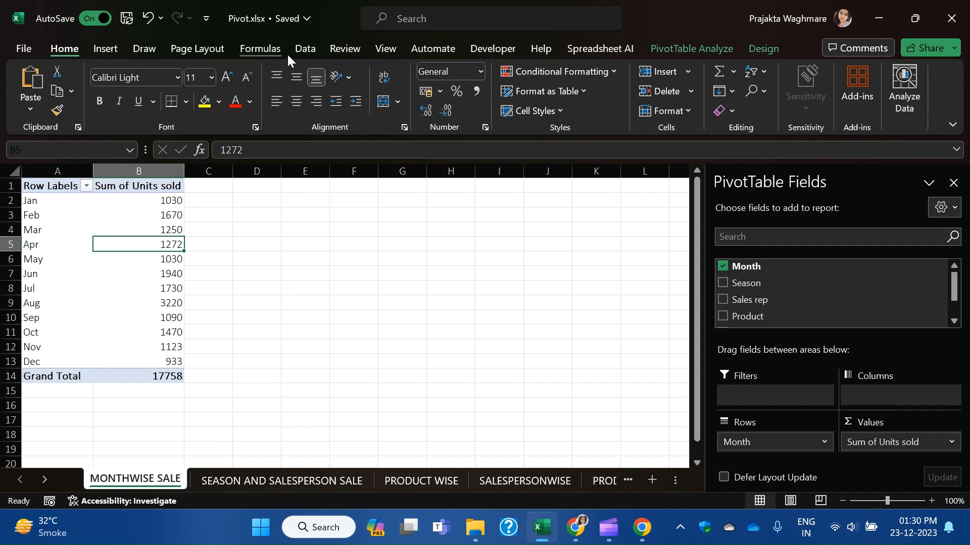
Insert a 2-D Area chart of monthly units sold and place it beside the pivot.
click(105, 48)
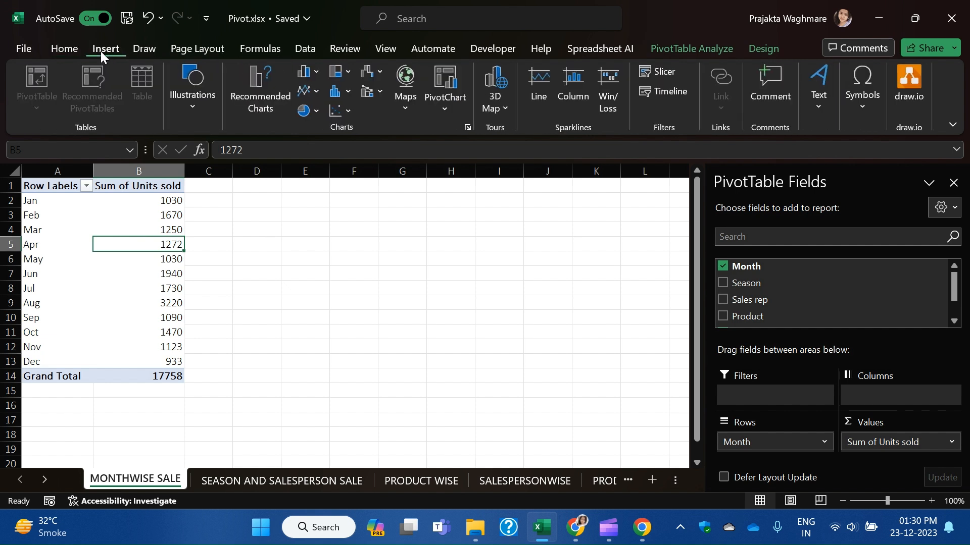
click(318, 93)
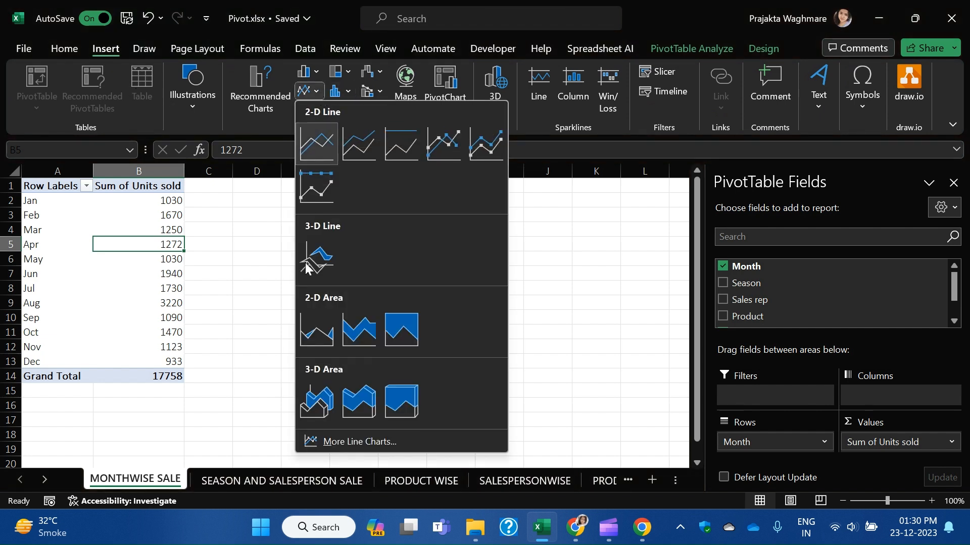
click(314, 331)
drag(443, 222, 538, 203)
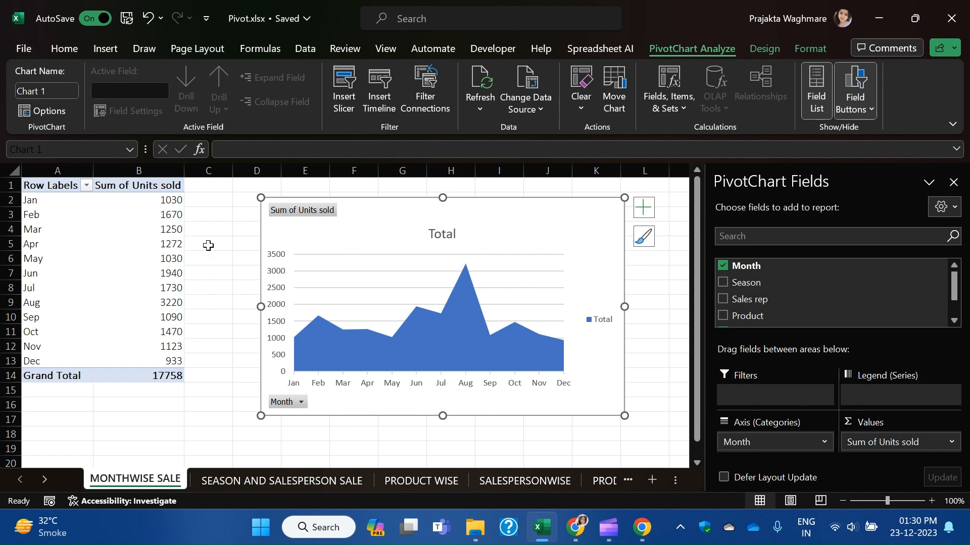
Browse the column and line chart galleries without changing the chart.
click(111, 53)
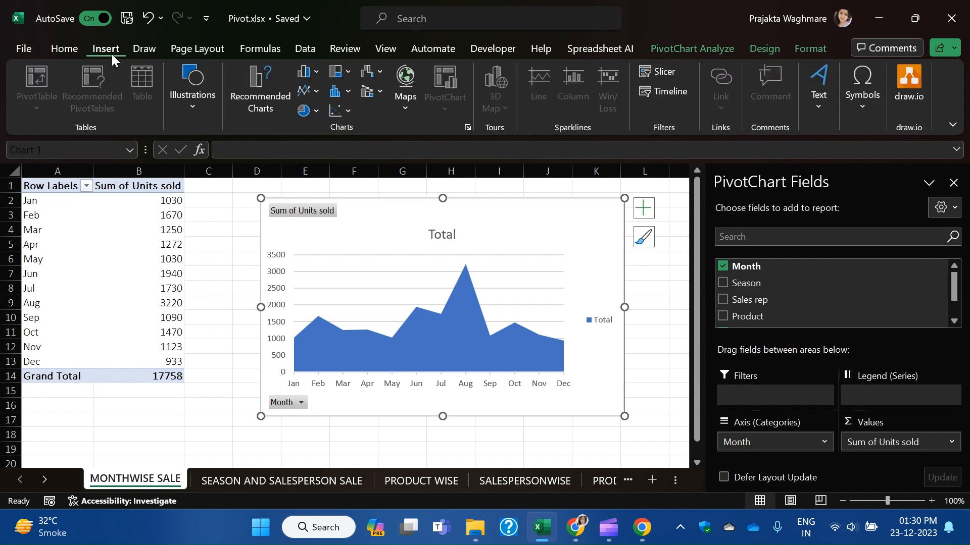
click(314, 72)
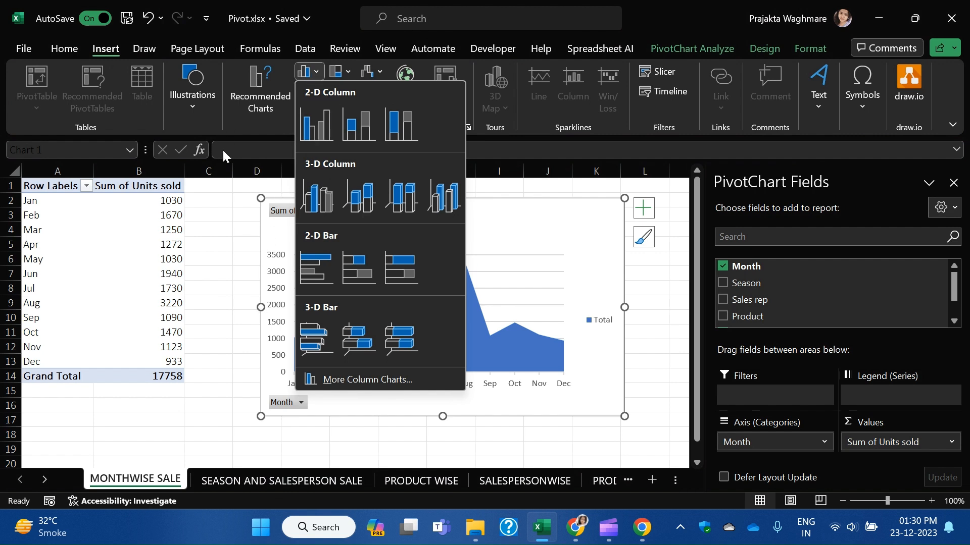
click(234, 122)
click(323, 89)
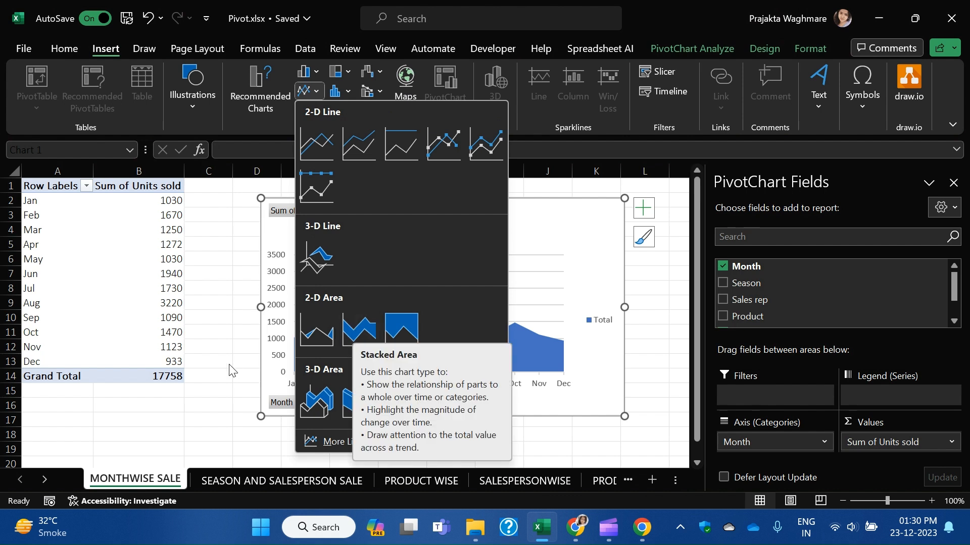
click(179, 427)
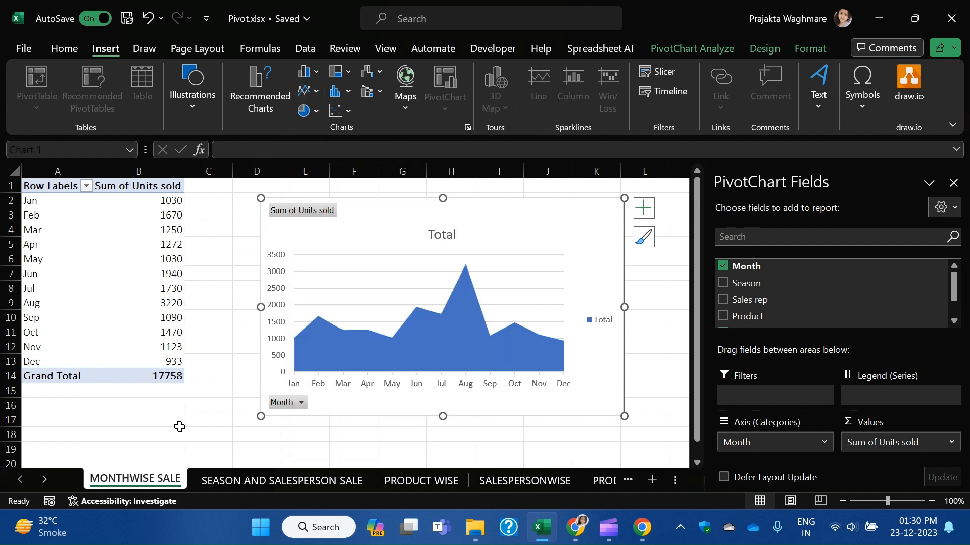
click(284, 479)
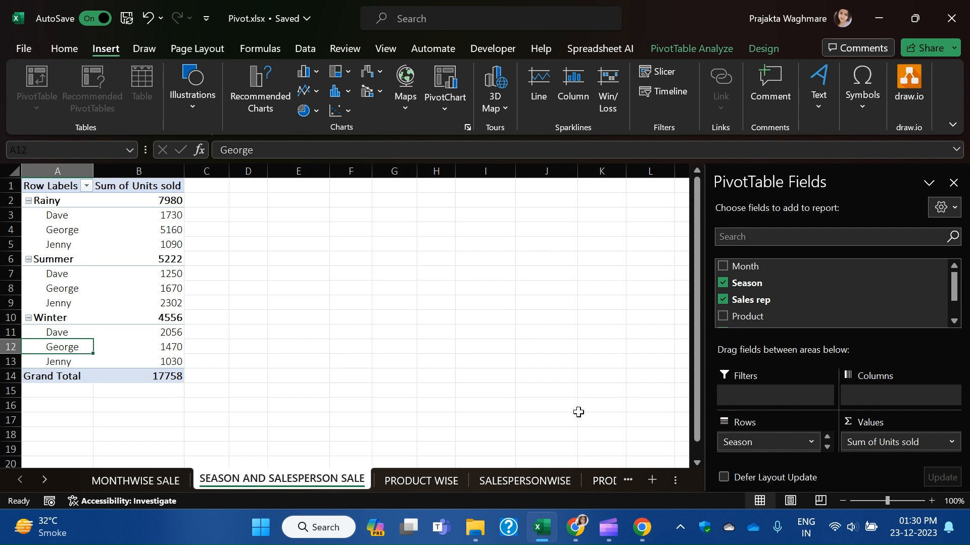
Select cell B5 and browse the column chart gallery without inserting a chart.
mouse_move(110, 269)
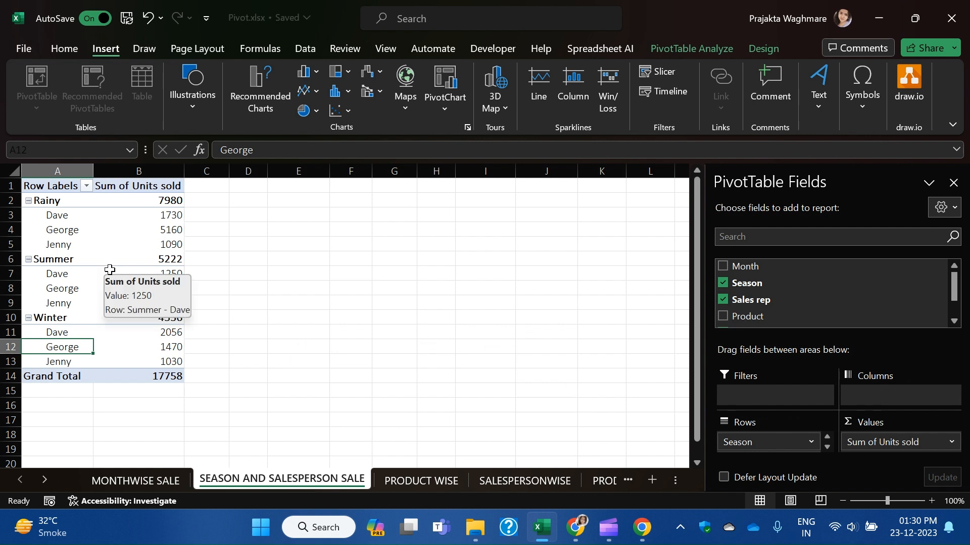
click(147, 244)
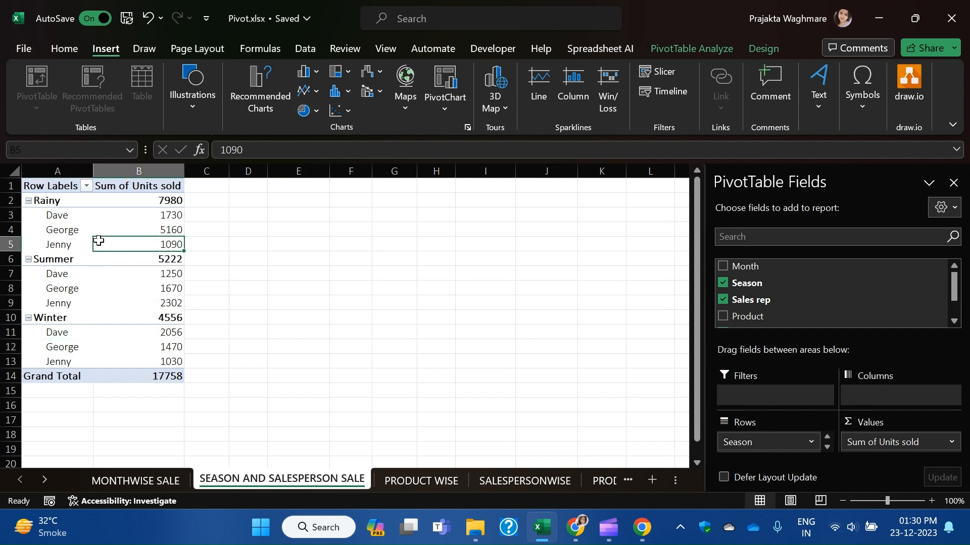
click(317, 70)
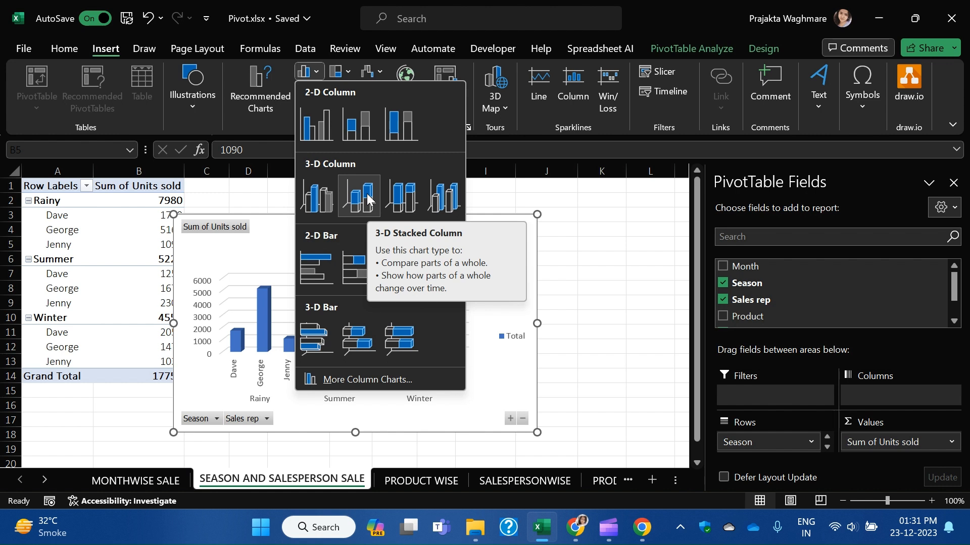
click(598, 389)
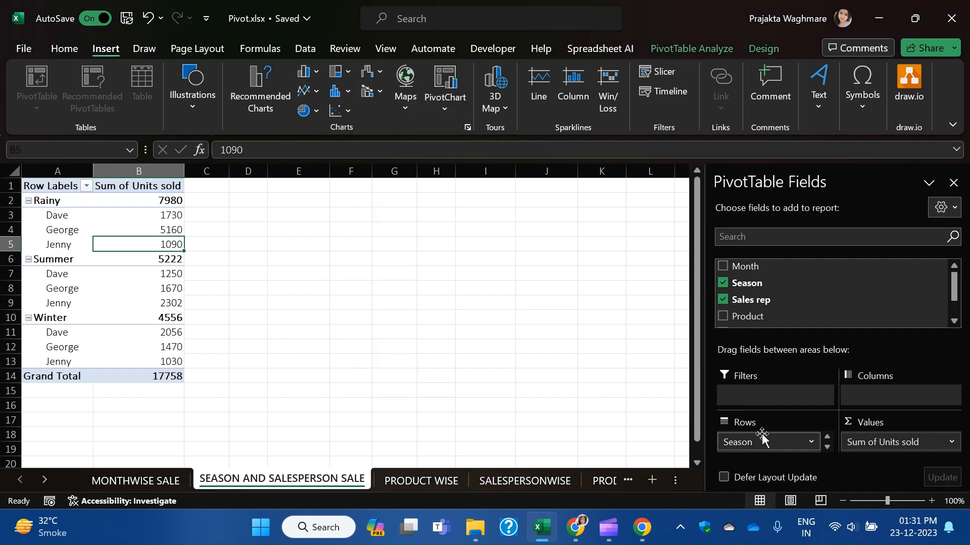
Move Season from Rows to Columns so reps form rows and seasons form columns.
click(826, 447)
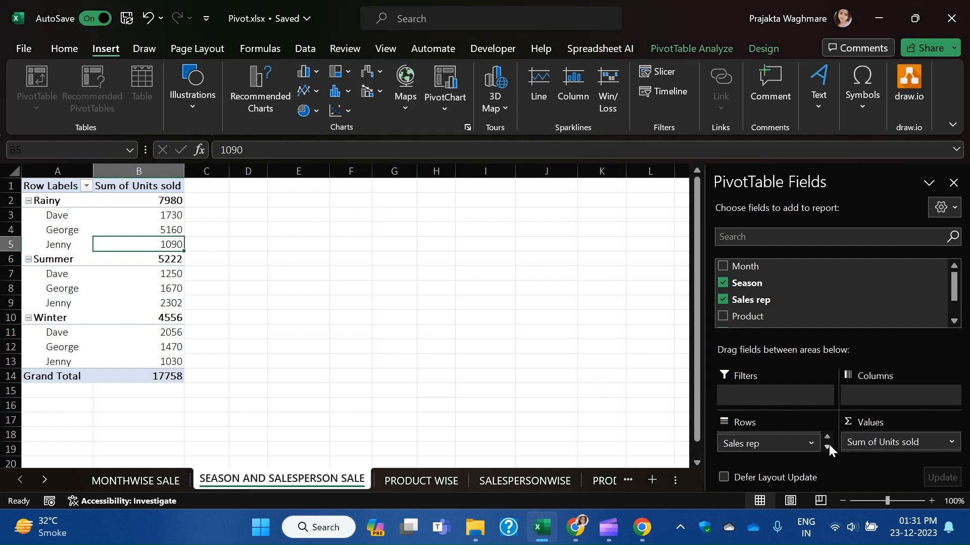
scroll(770, 444, up, 1)
drag(771, 444, 883, 403)
click(239, 233)
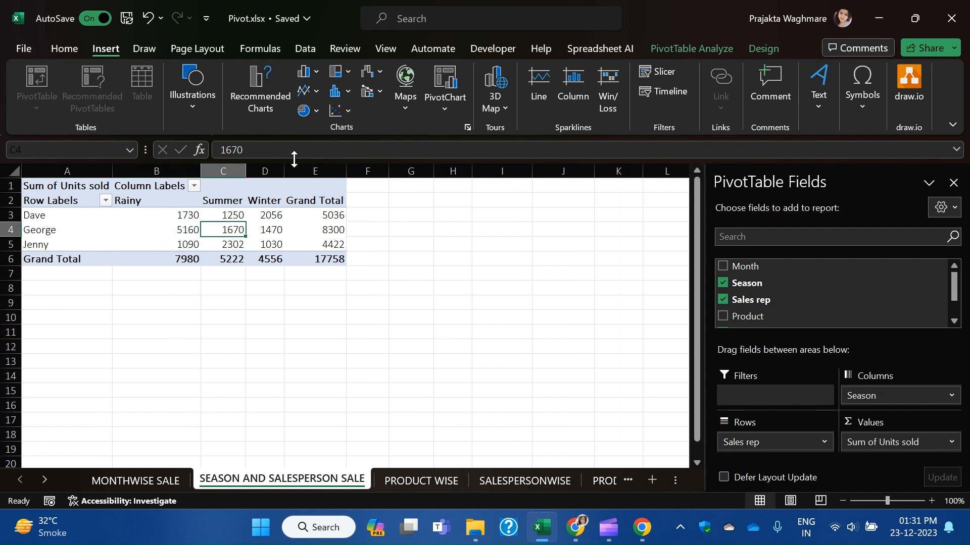
click(312, 72)
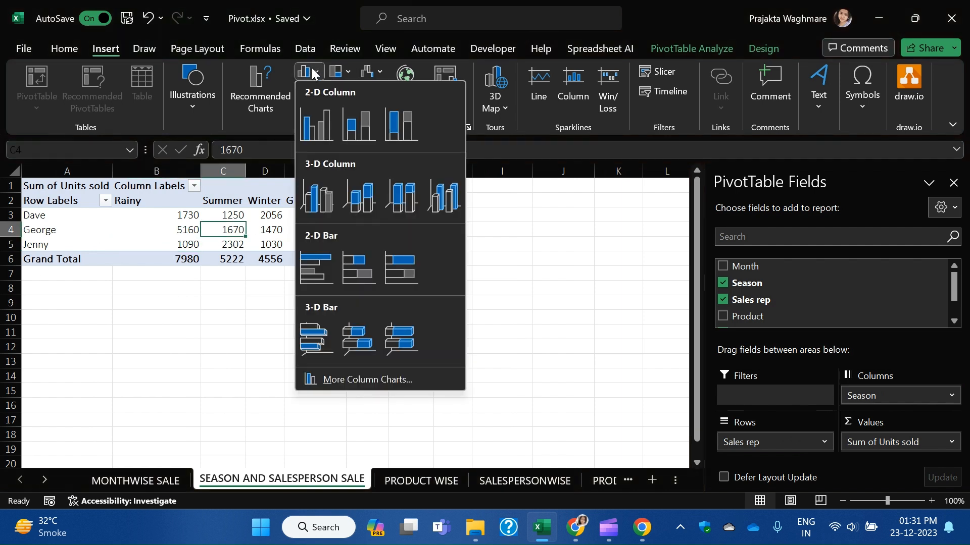
Insert a 3-D 100% stacked column chart, move it right of the table, then select Grapes on PRODUCT WISE.
click(392, 199)
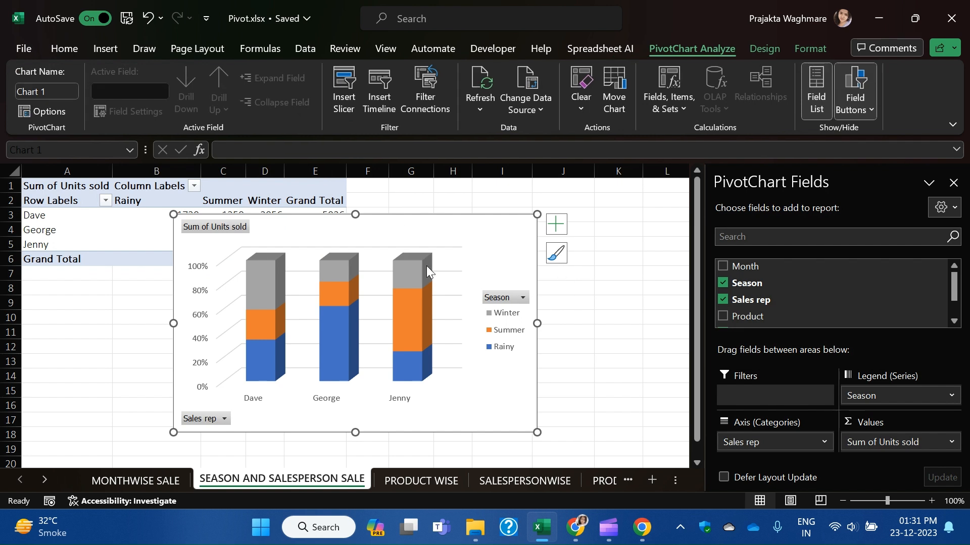
mouse_move(439, 217)
mouse_down()
mouse_move(582, 223)
mouse_move(531, 218)
mouse_up()
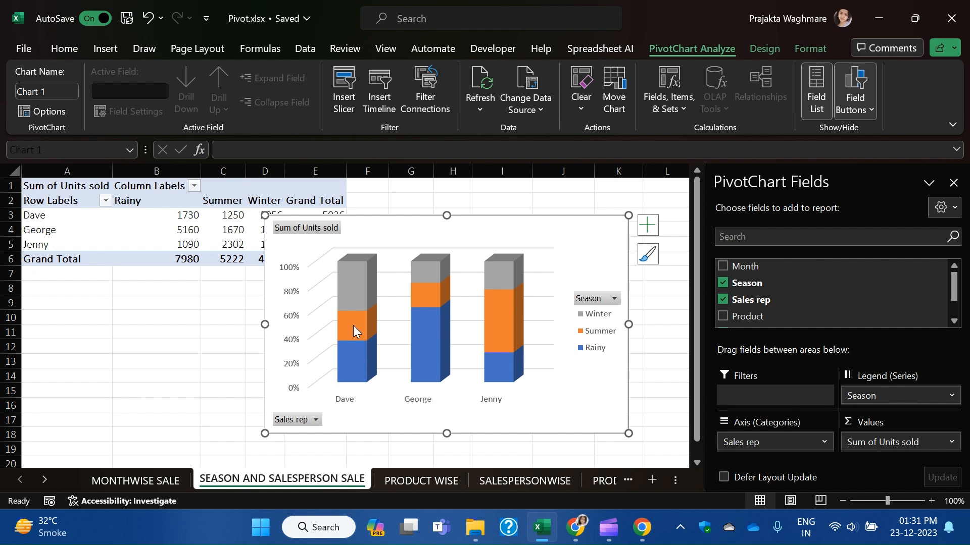
click(346, 403)
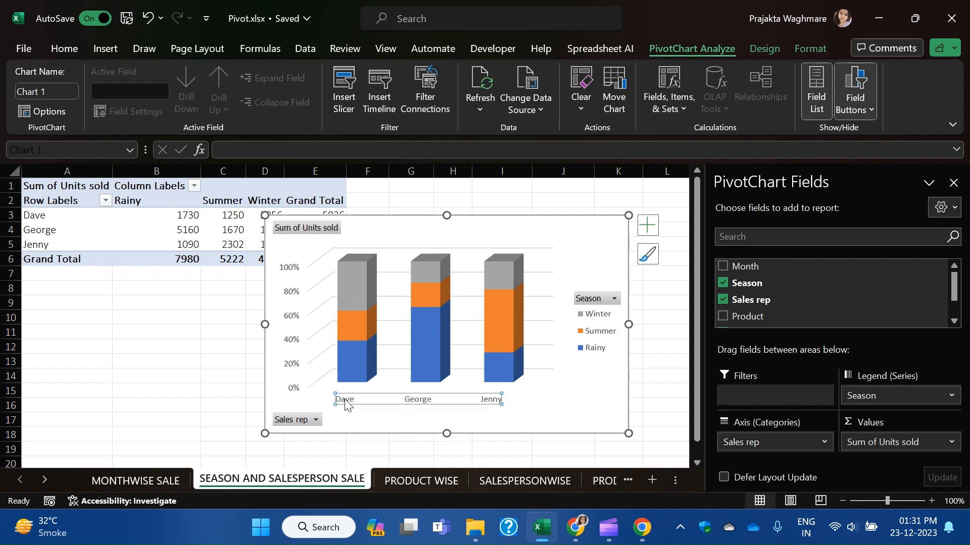
click(94, 373)
drag(534, 226, 604, 223)
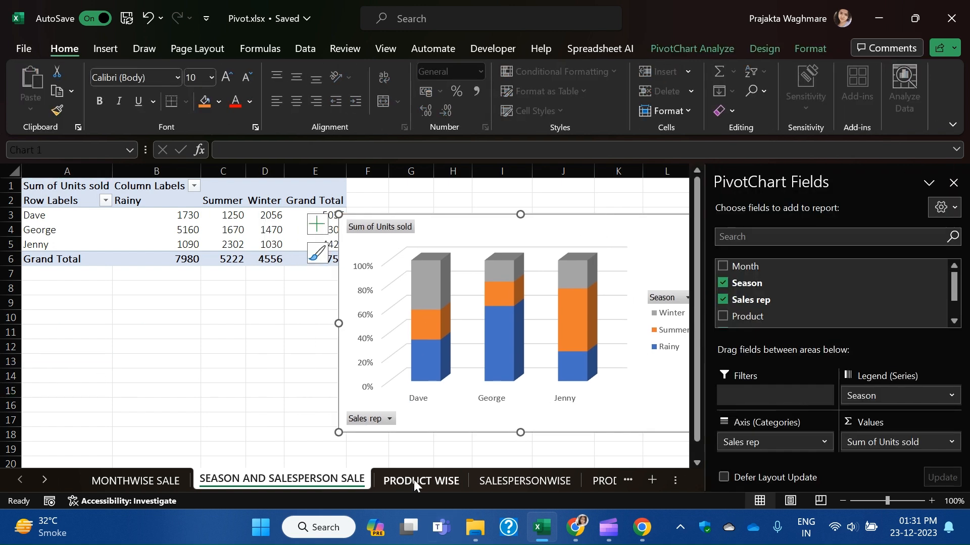
click(413, 479)
click(41, 280)
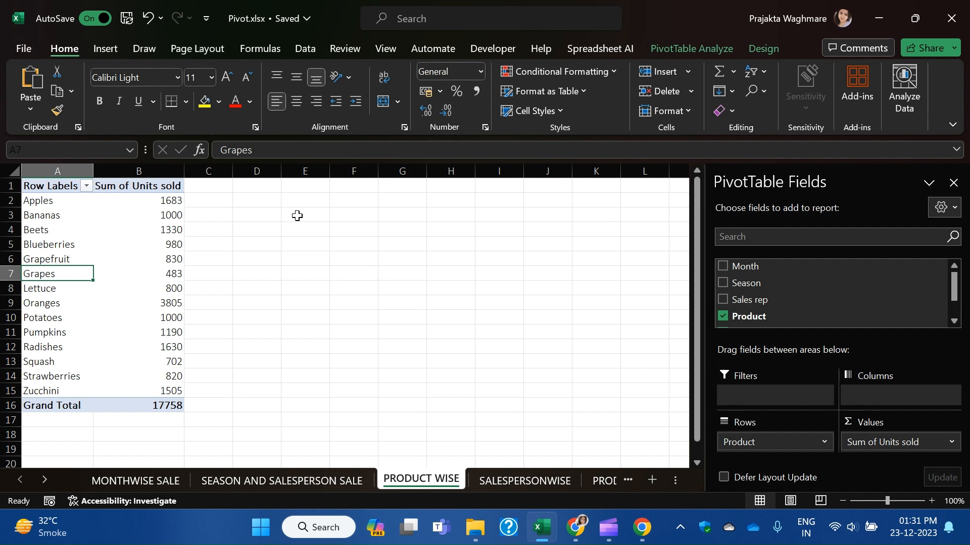
Try a 3-D 100% stacked bar chart of products, then delete it.
click(105, 48)
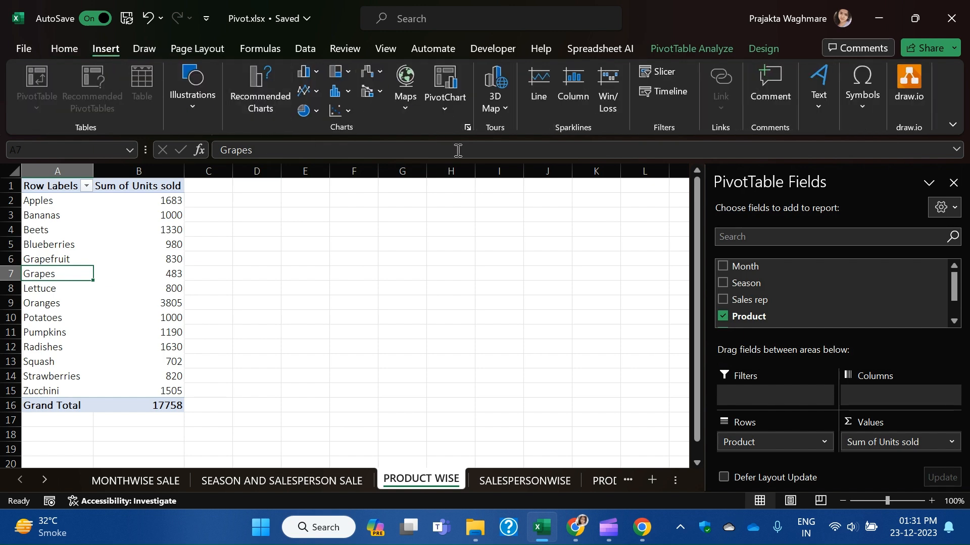
click(312, 74)
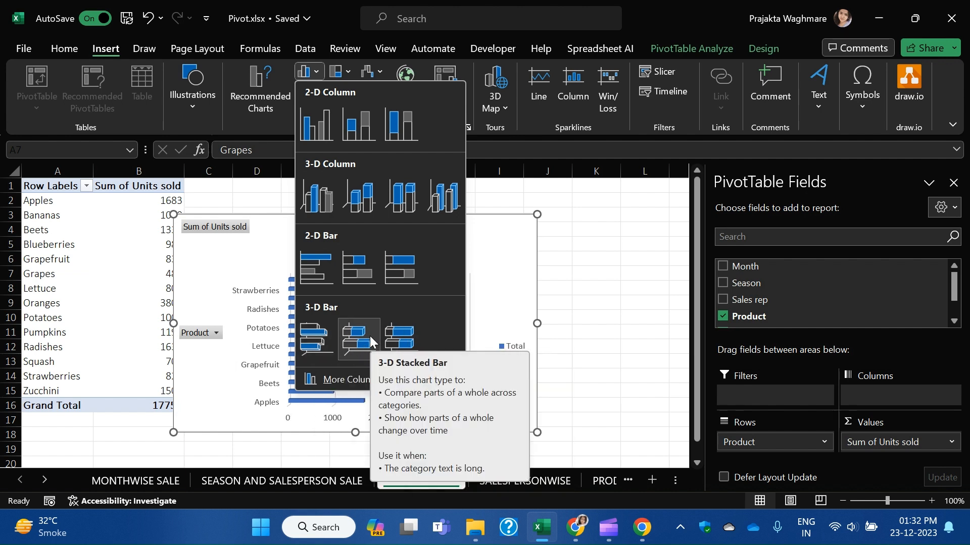
click(403, 335)
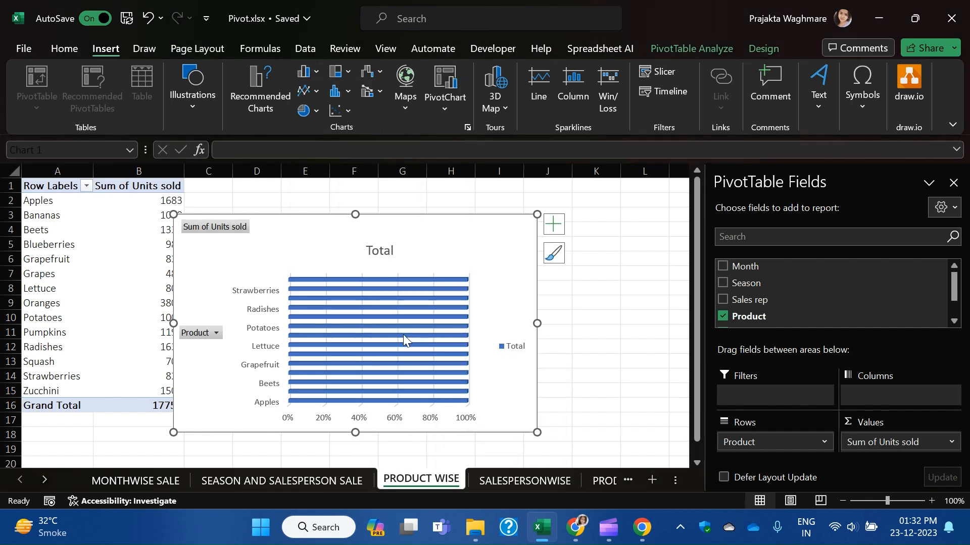
drag(418, 214, 448, 187)
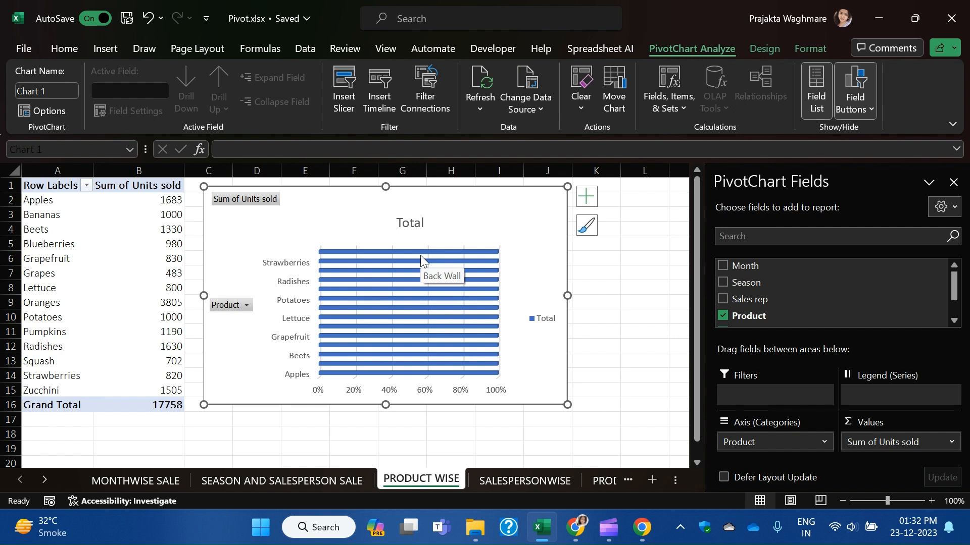
key(Delete)
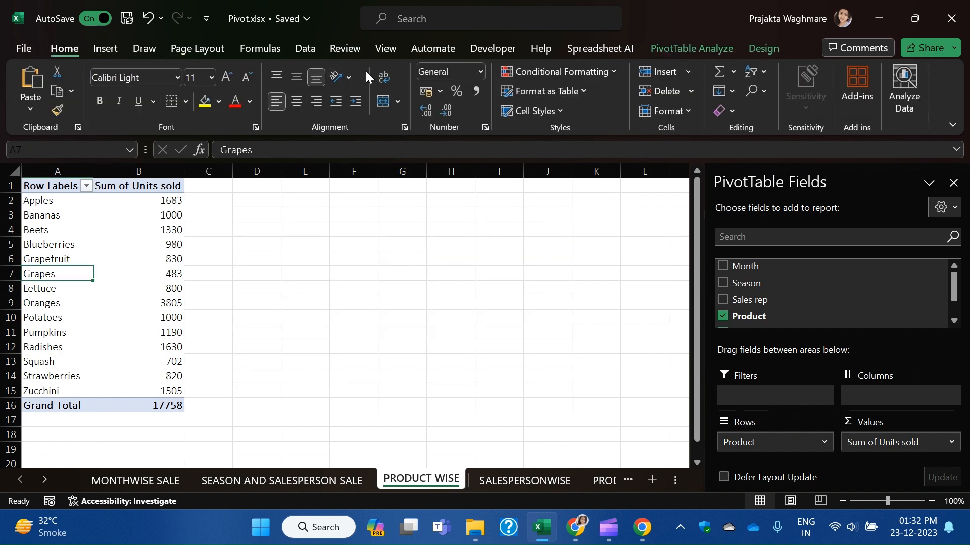
Insert a 3-D clustered bar chart of units per product and place it beside the pivot.
click(109, 50)
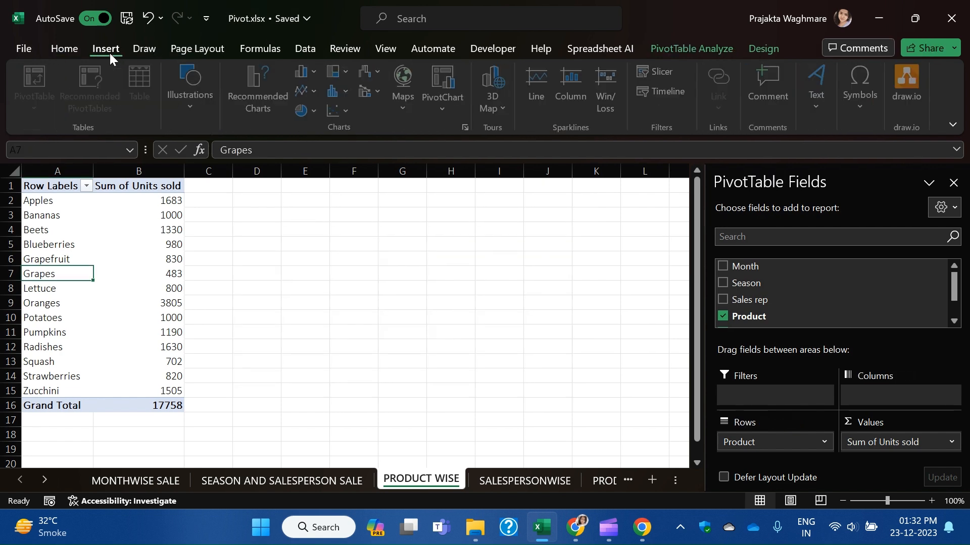
click(315, 91)
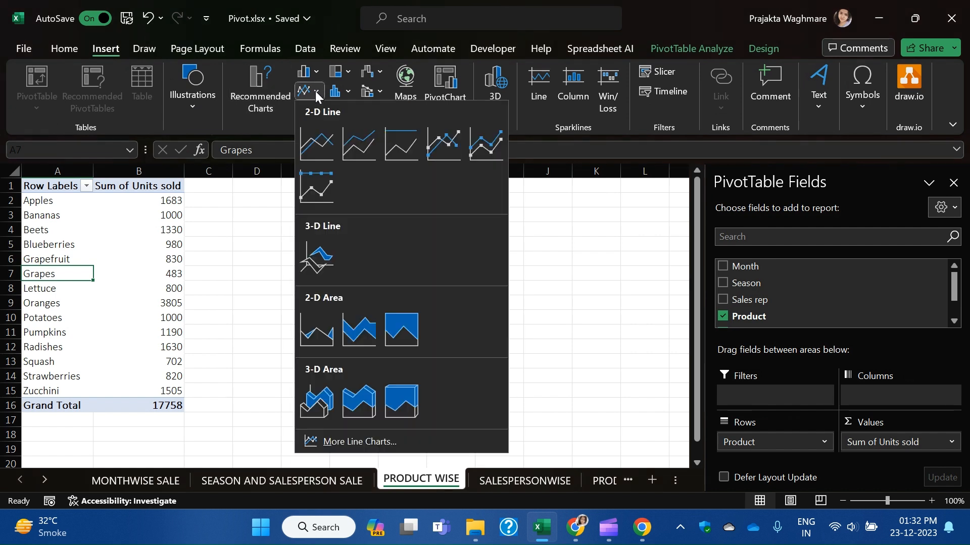
key(Escape)
click(316, 71)
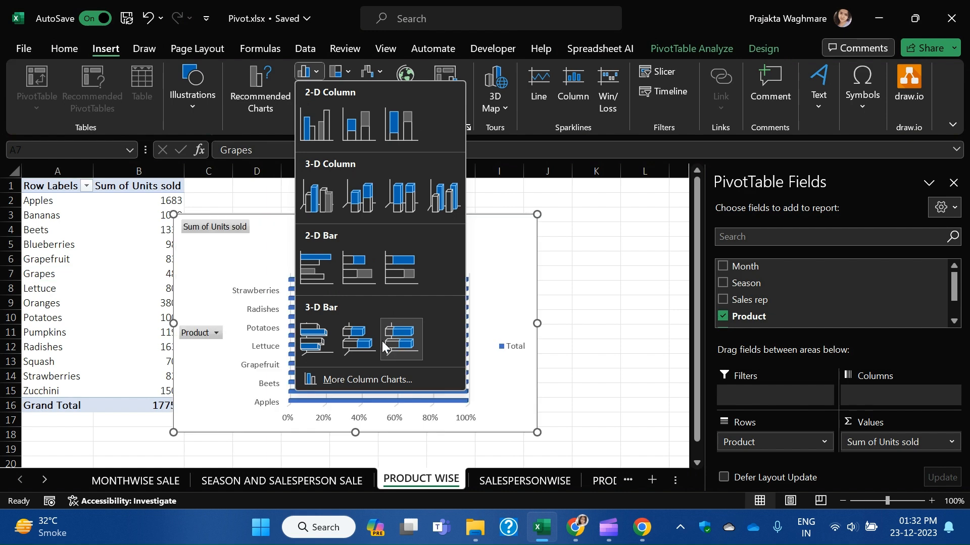
click(360, 344)
drag(422, 229, 455, 192)
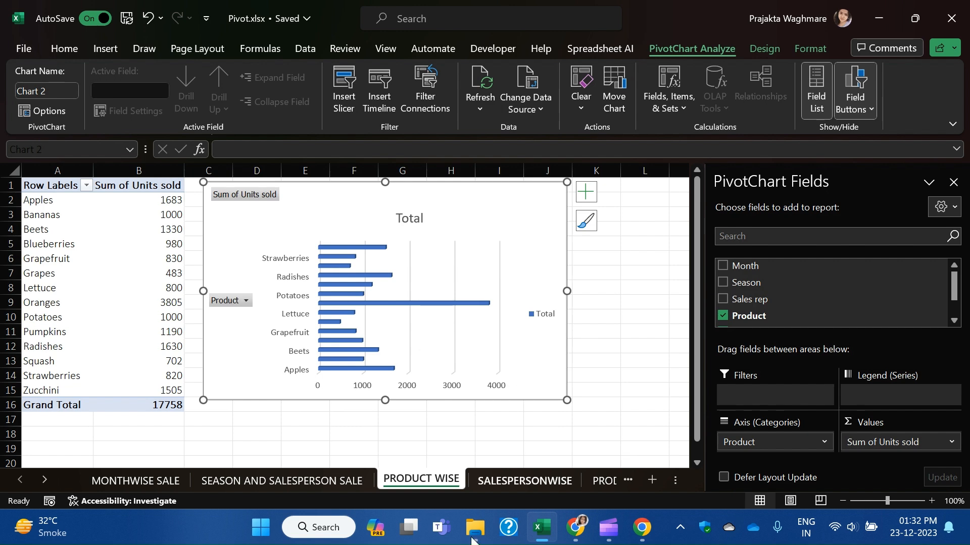
Compare the other sheets, then delete the bar chart from PRODUCT WISE.
click(514, 482)
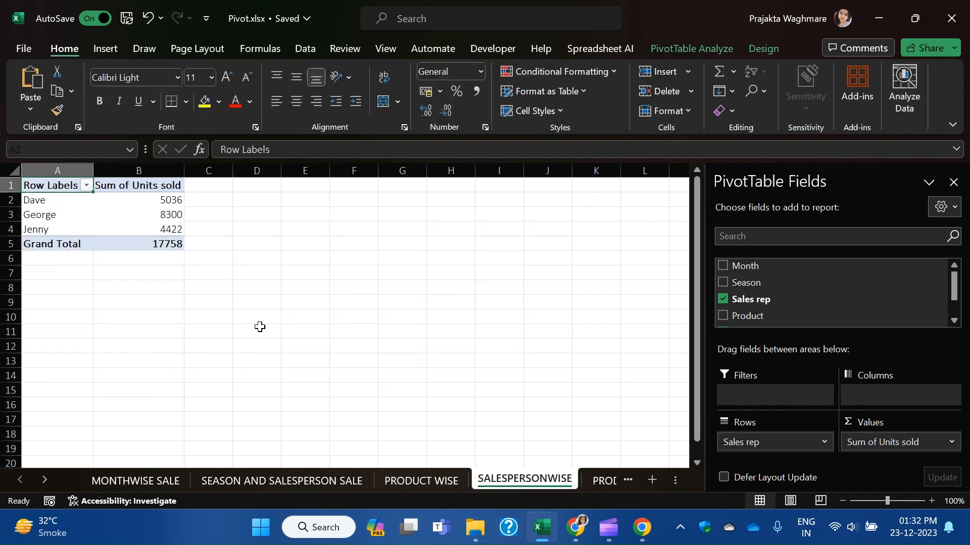
click(101, 215)
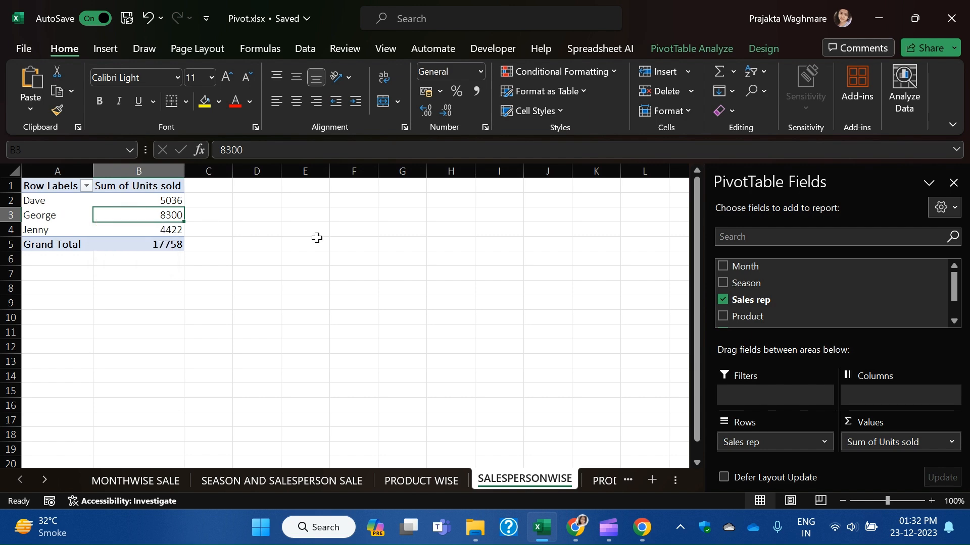
click(416, 480)
click(305, 483)
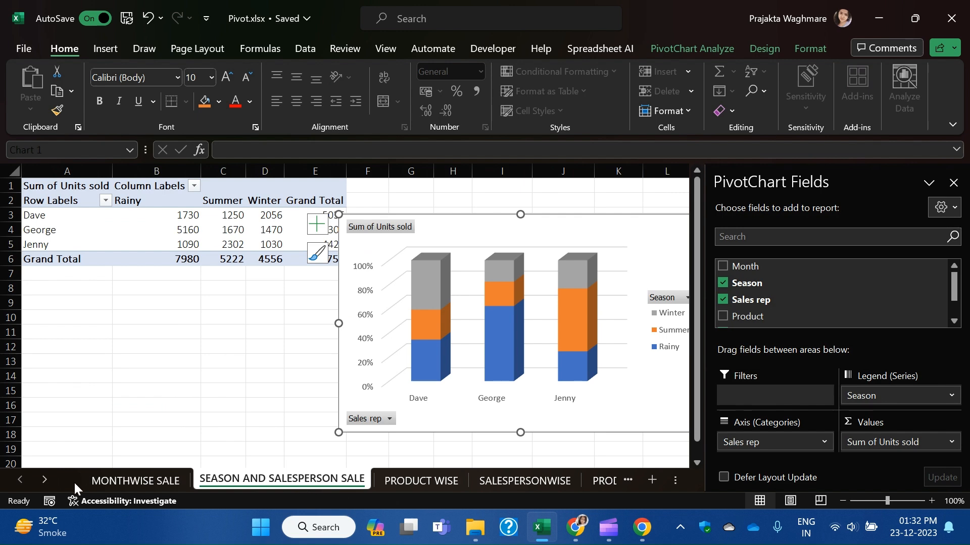
click(443, 486)
click(514, 484)
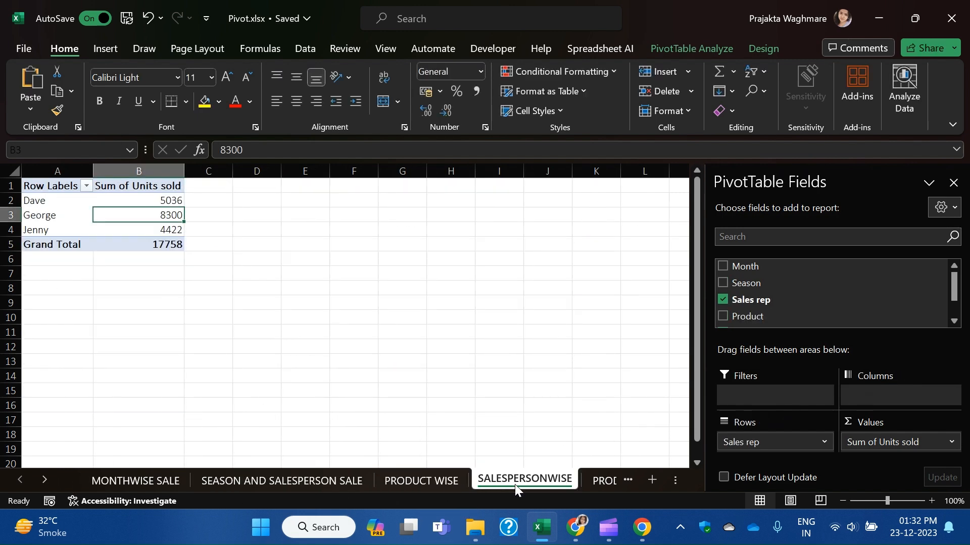
click(403, 482)
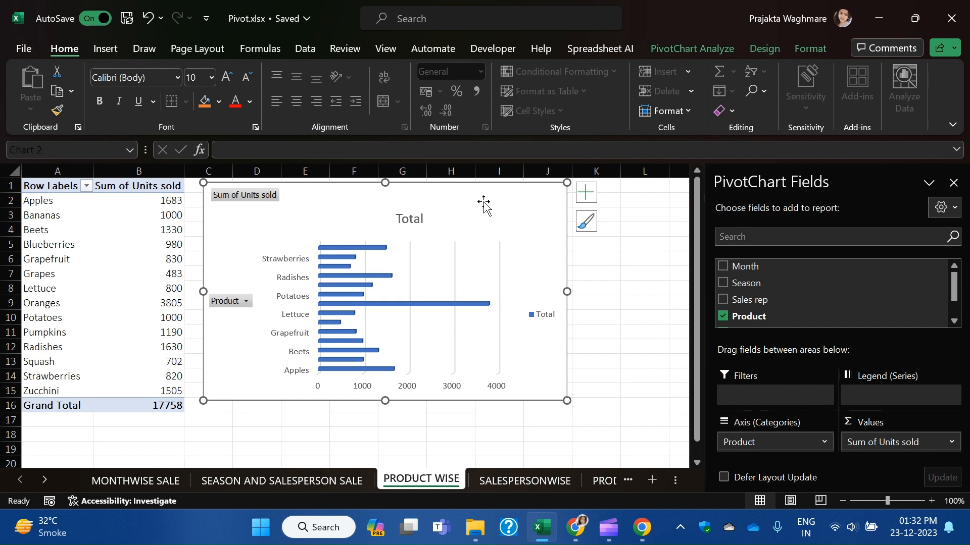
key(Delete)
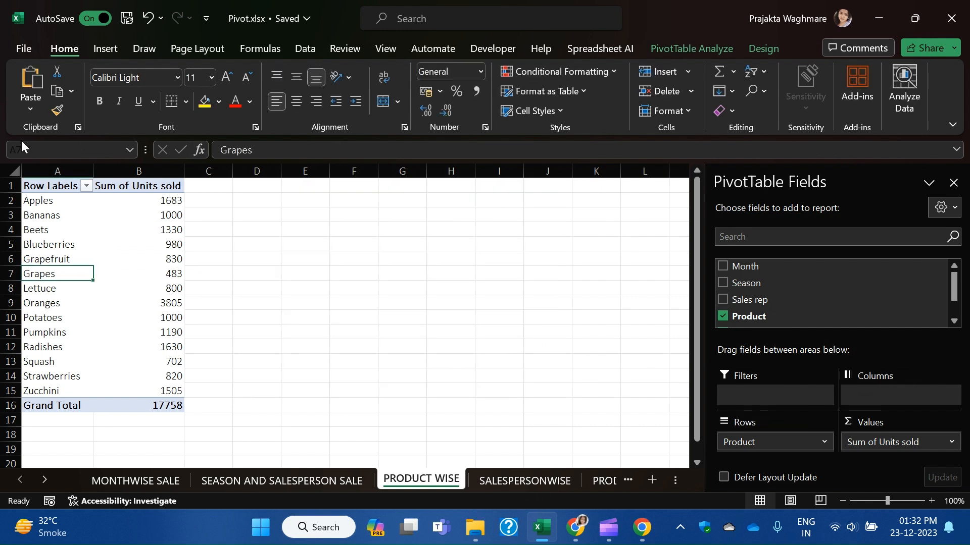
Insert a 2-D pie chart of units per product, then go to SALESPERSONWISE.
click(103, 54)
click(317, 109)
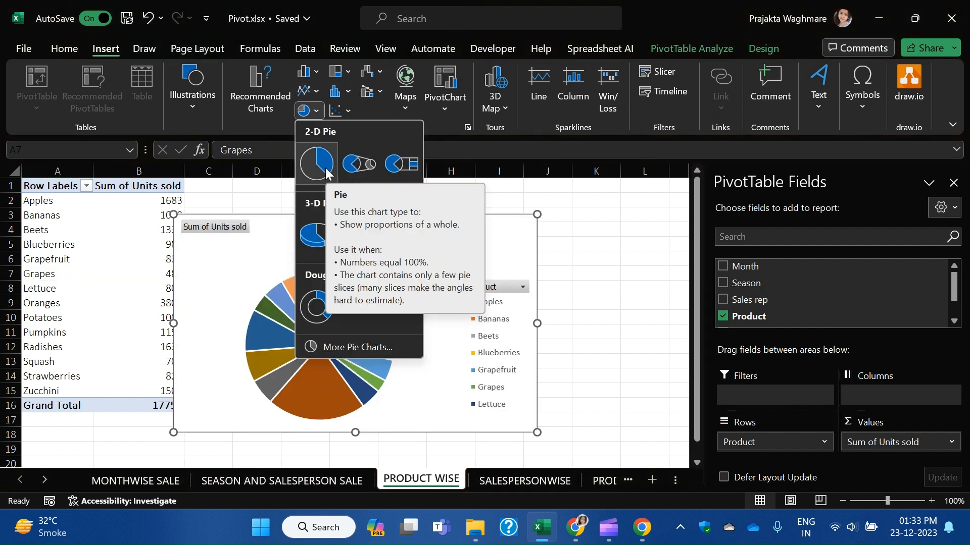
click(325, 166)
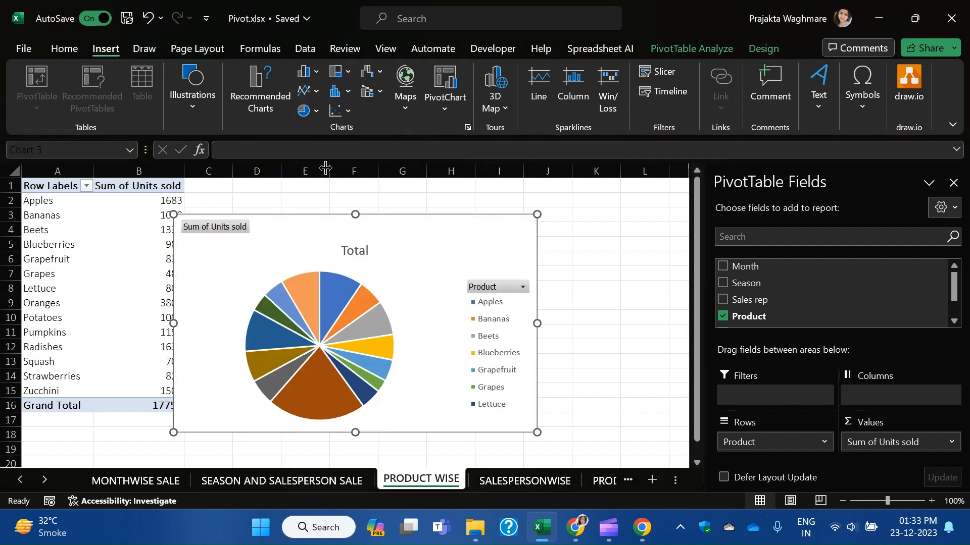
click(502, 480)
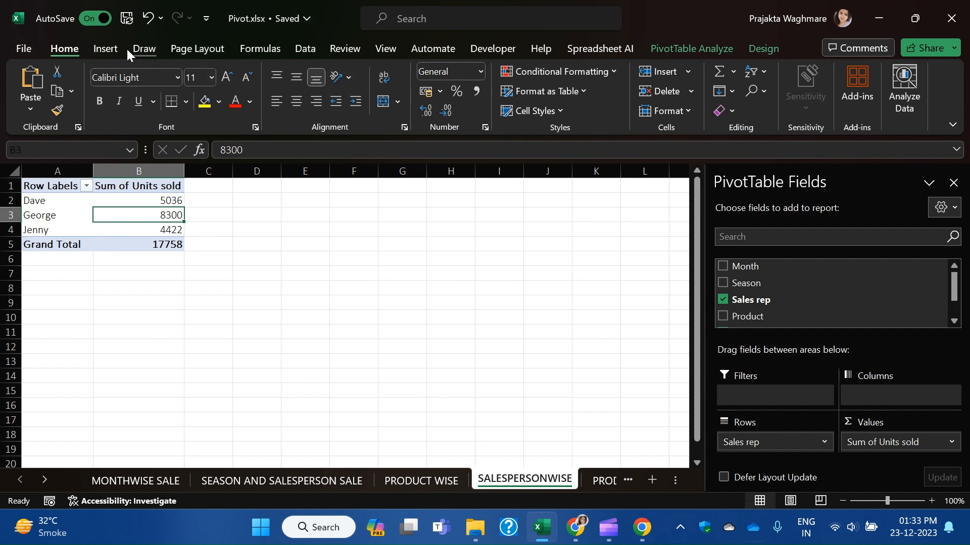
Add a 2-D pie chart of units per sales rep beside the table, then go to PRODUCT AND SALESPERSON.
click(104, 49)
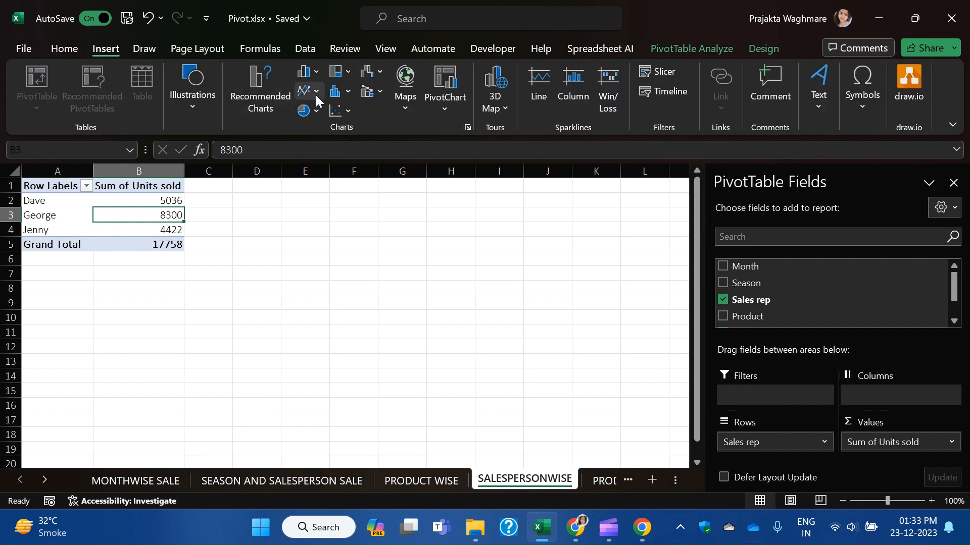
click(315, 110)
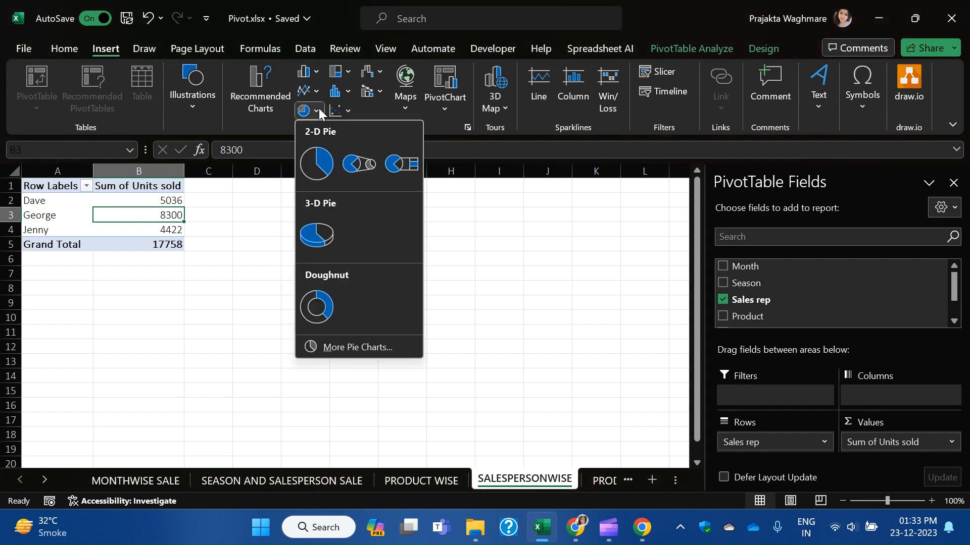
click(304, 165)
drag(411, 223, 483, 203)
click(602, 481)
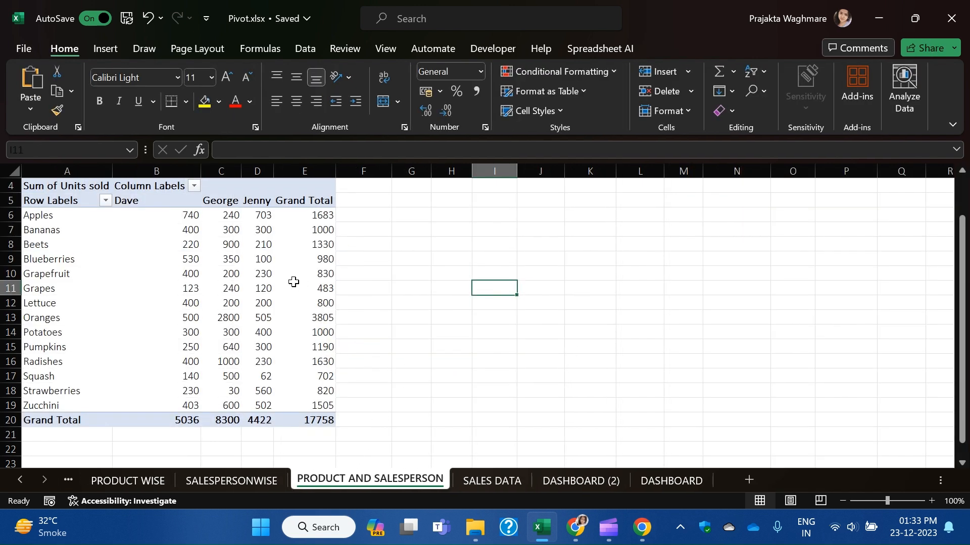
Insert a 3-D 100% stacked bar chart beside the table and move the sheet after MONTHWISE SALE.
click(260, 303)
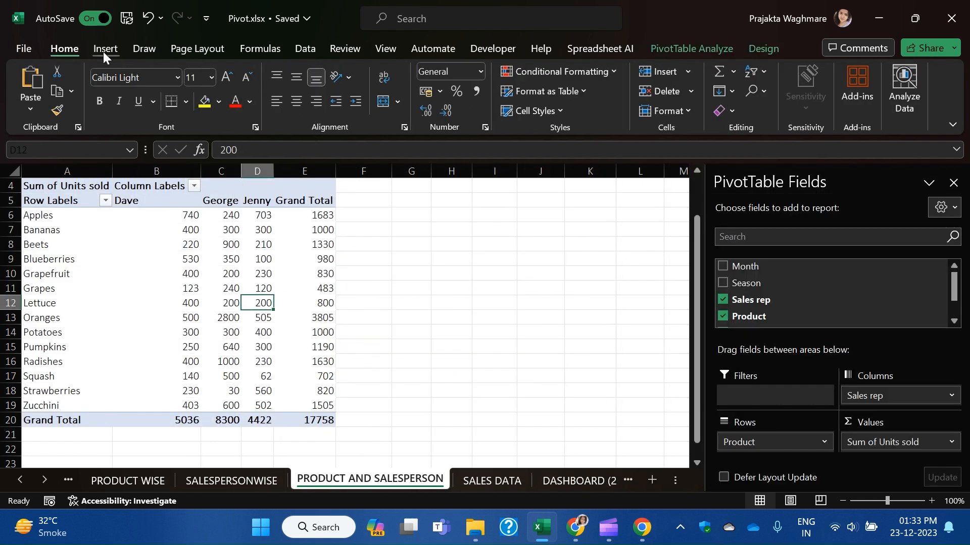
click(102, 50)
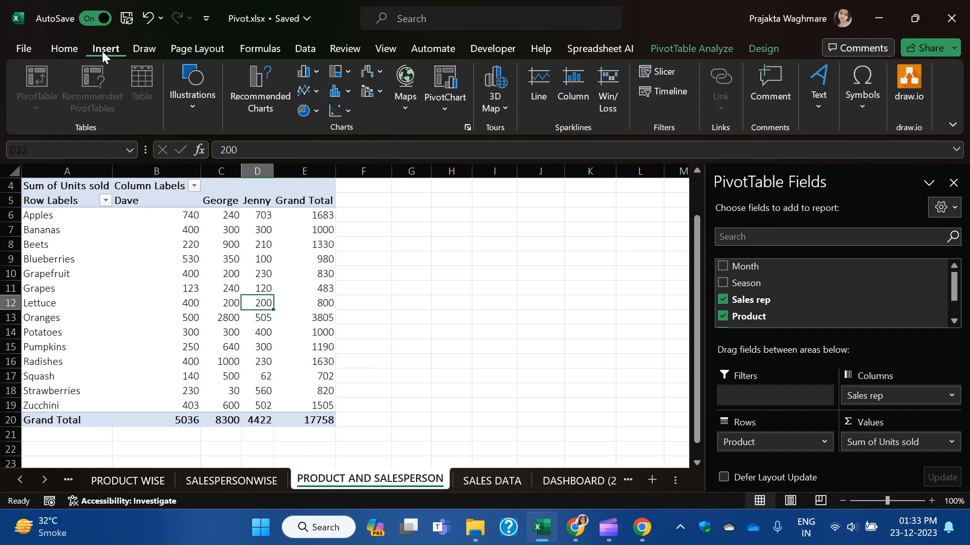
click(319, 75)
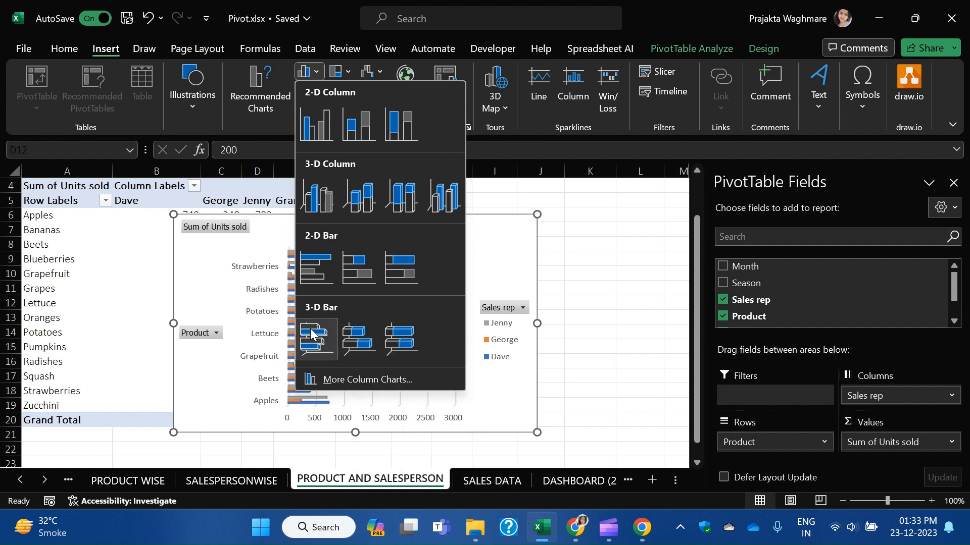
click(397, 338)
drag(432, 235, 544, 210)
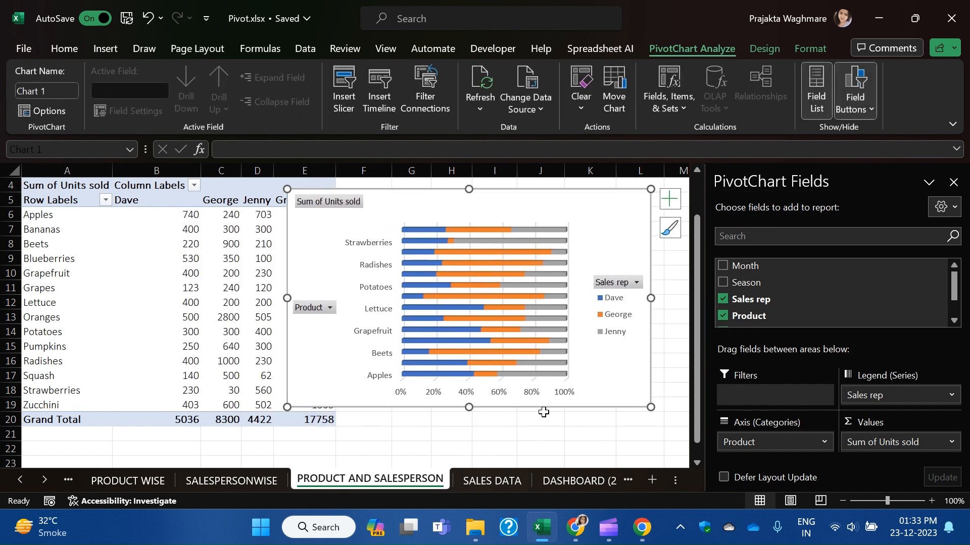
drag(123, 489, 376, 483)
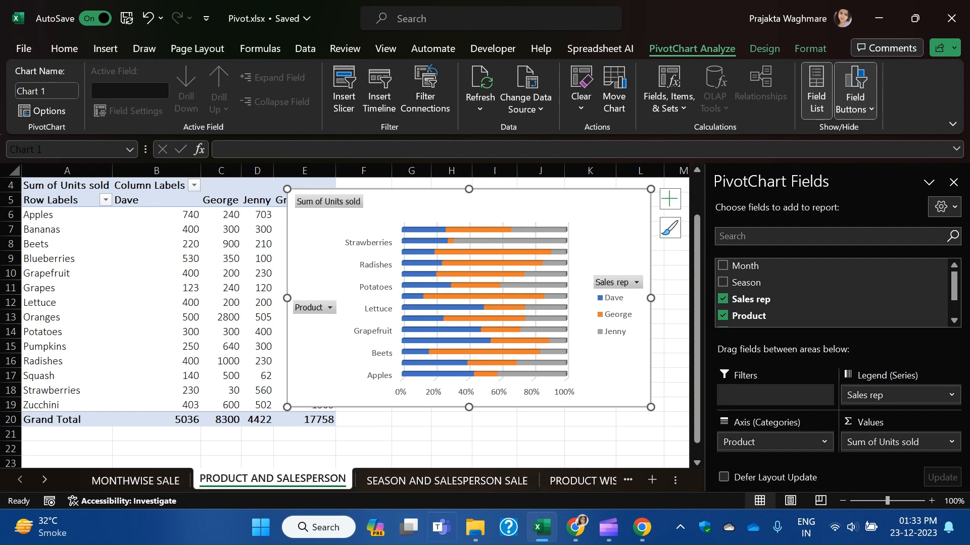
Move the PRODUCT AND SALESPERSON tab after SEASON AND SALESPERSON SALE.
click(43, 483)
click(43, 482)
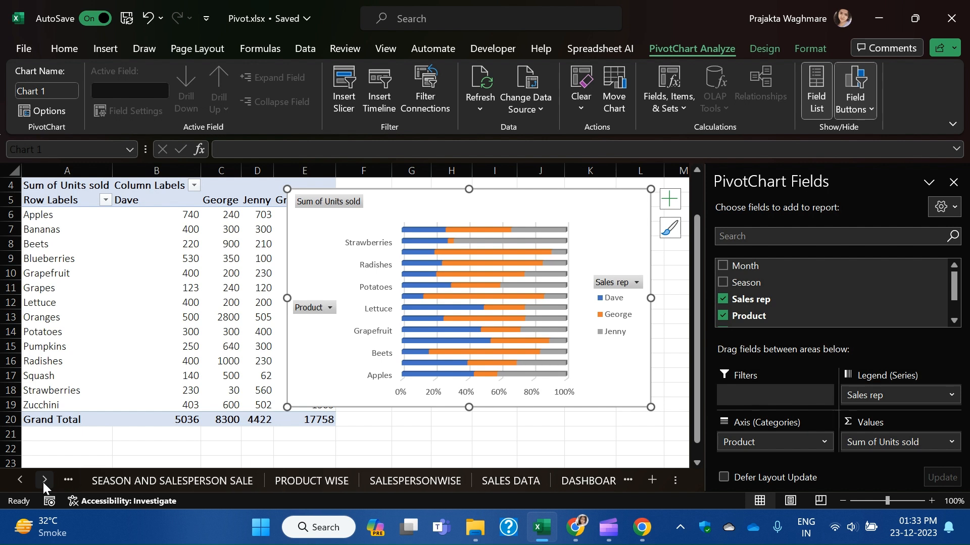
click(43, 483)
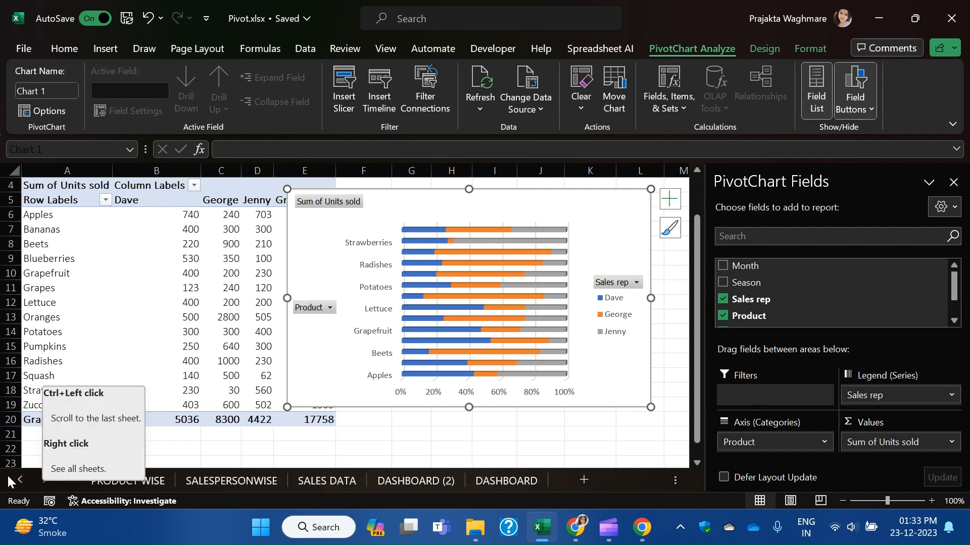
click(21, 478)
click(22, 478)
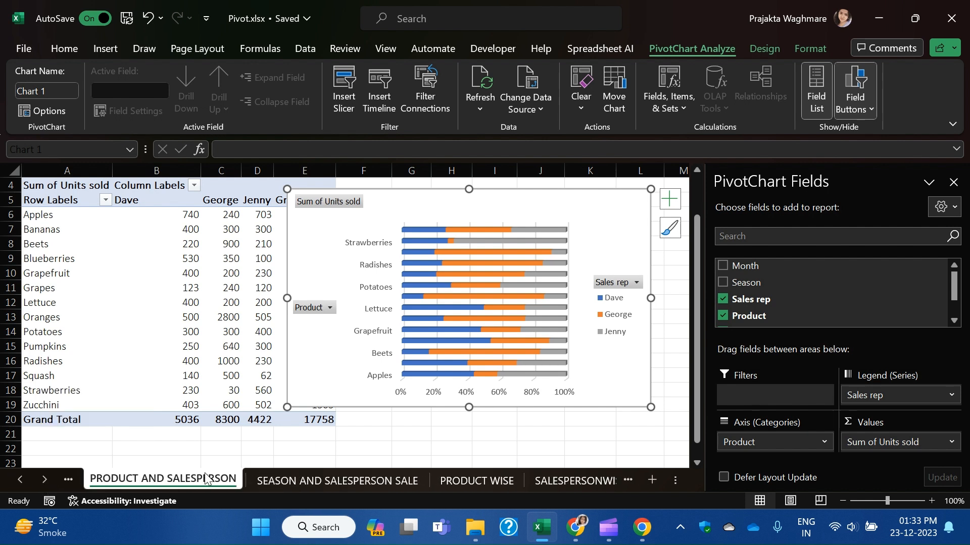
drag(203, 477, 434, 478)
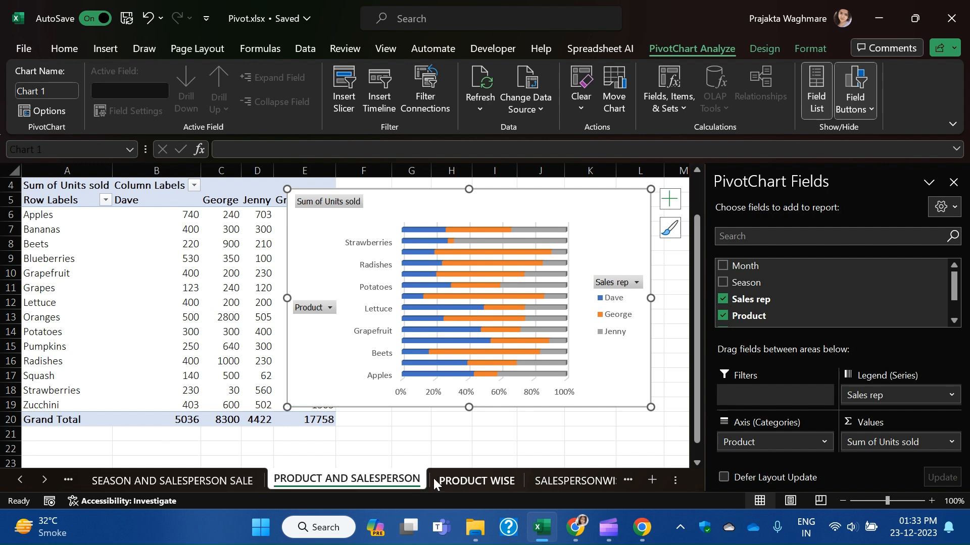
click(19, 479)
click(44, 477)
click(44, 478)
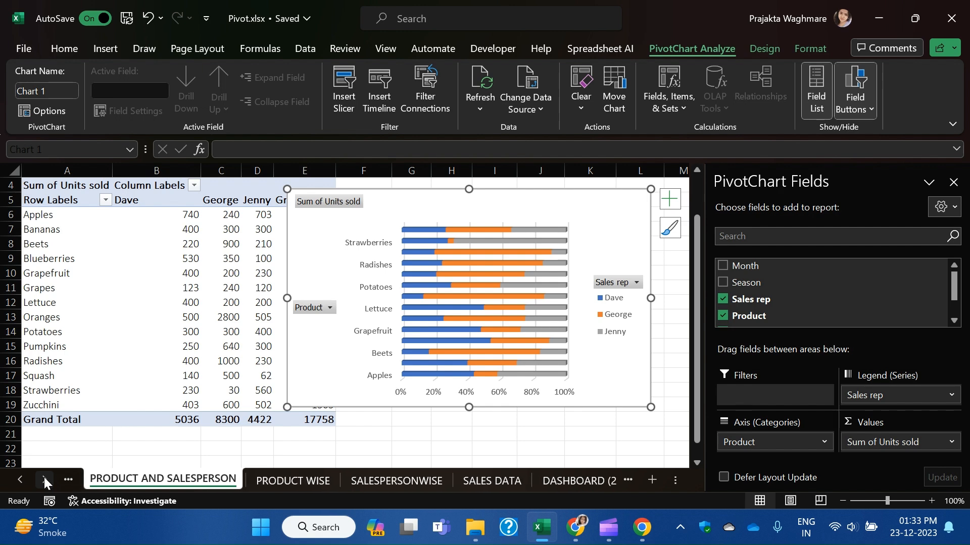
click(44, 477)
Review each analysis sheet's pivot chart, ending on SALES DATA.
click(335, 484)
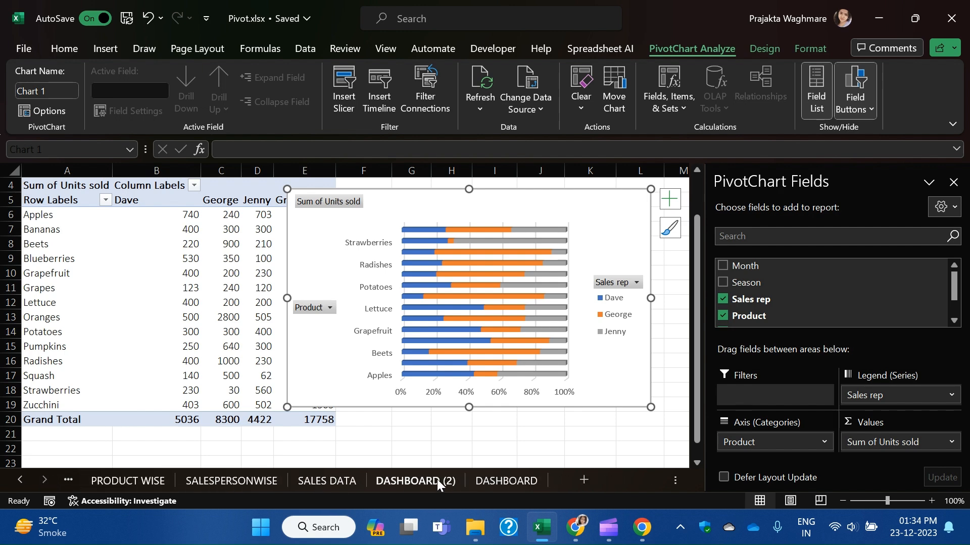
click(225, 480)
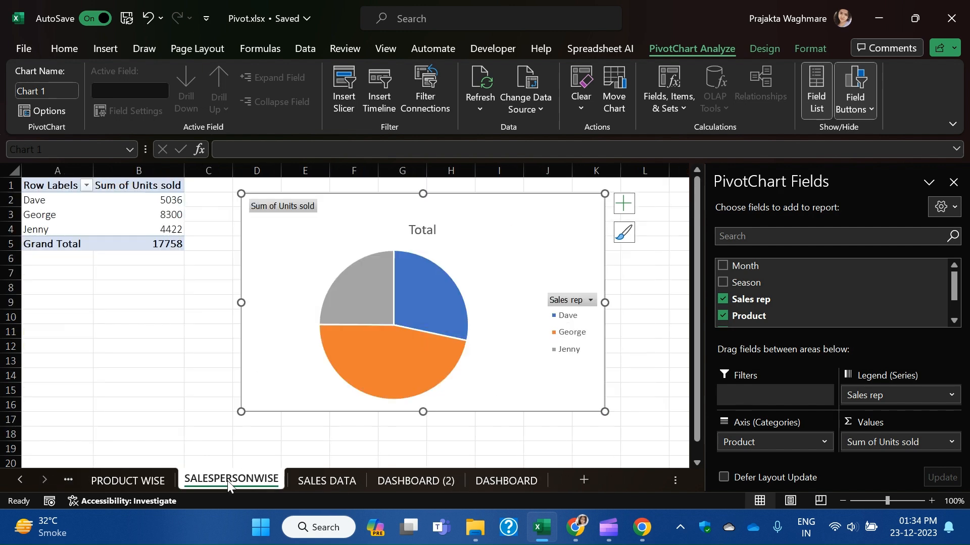
click(129, 480)
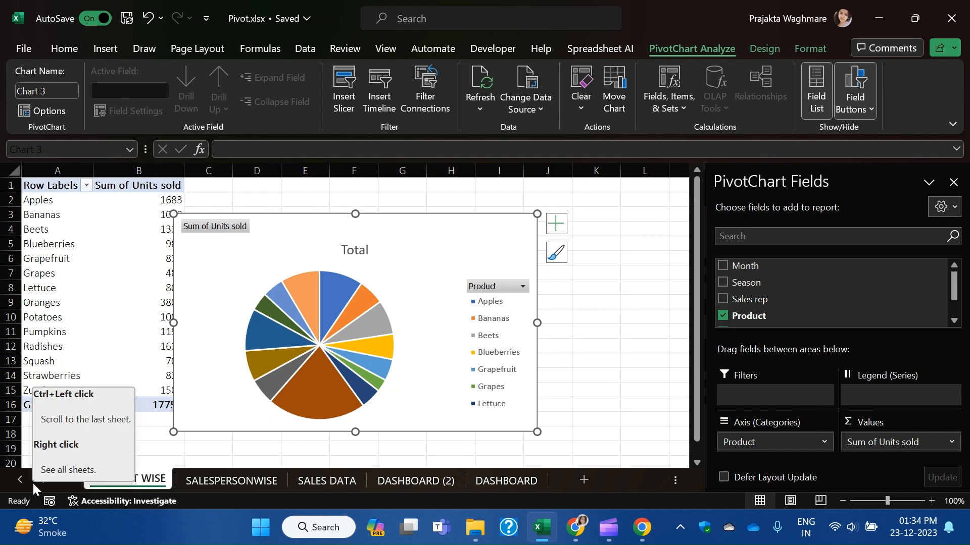
click(19, 479)
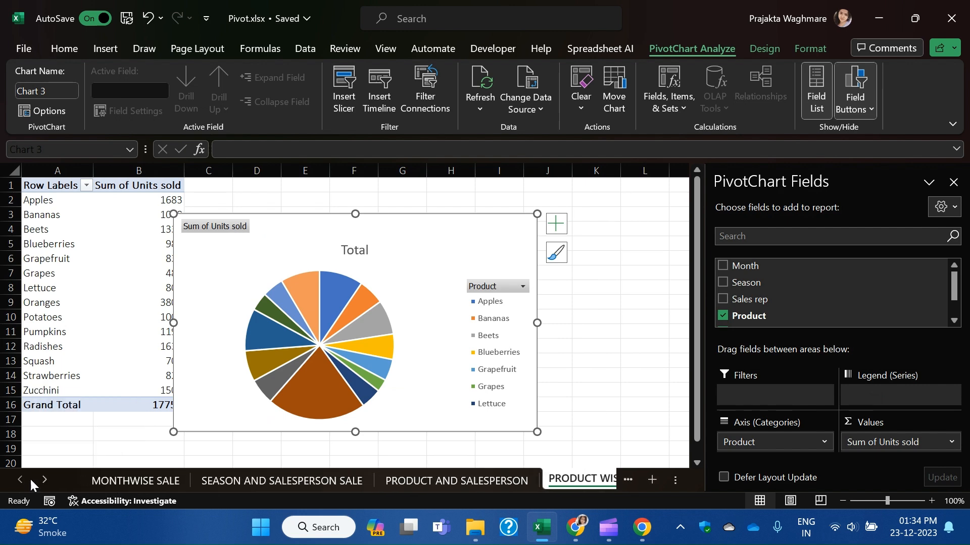
click(132, 480)
click(248, 479)
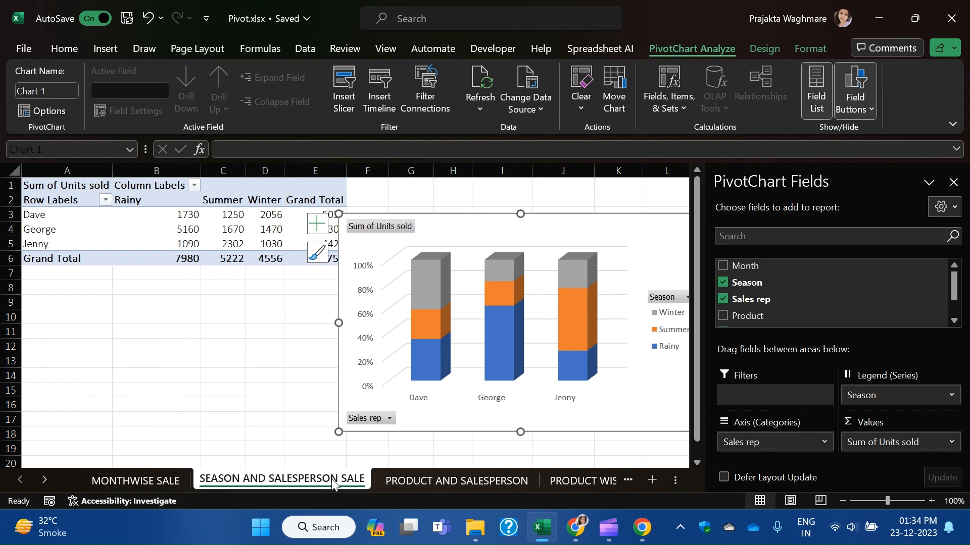
click(438, 482)
click(574, 481)
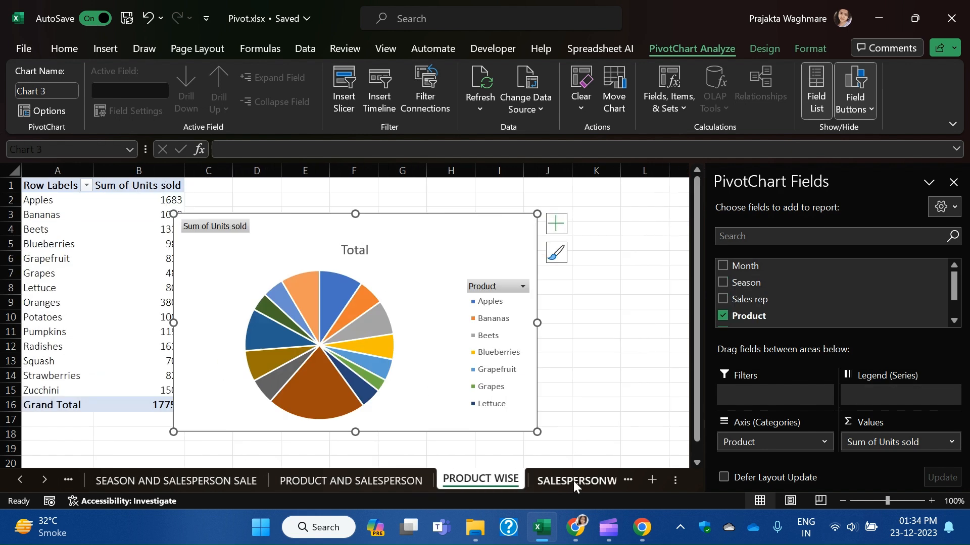
click(574, 480)
click(499, 484)
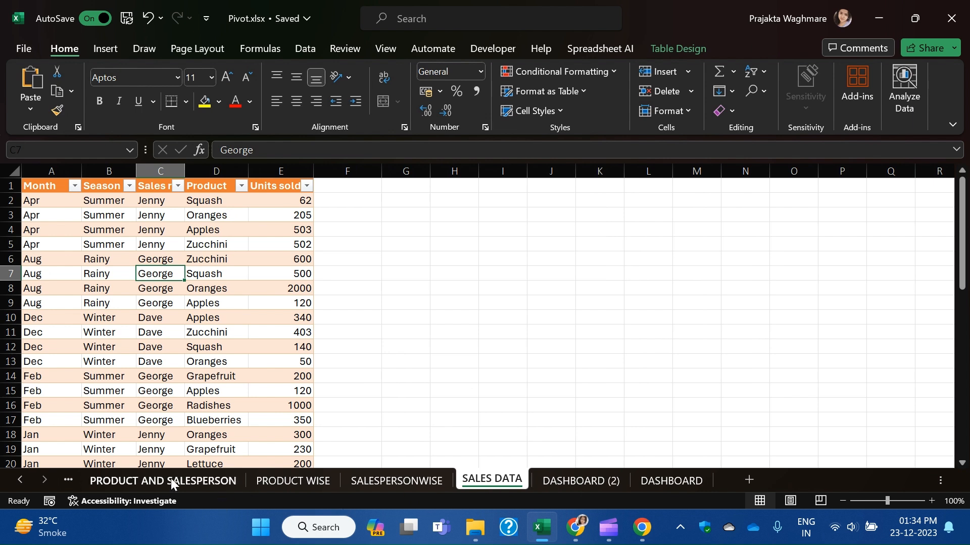
Glance at the DASHBOARD (2) sheet and return to SALES DATA.
click(20, 479)
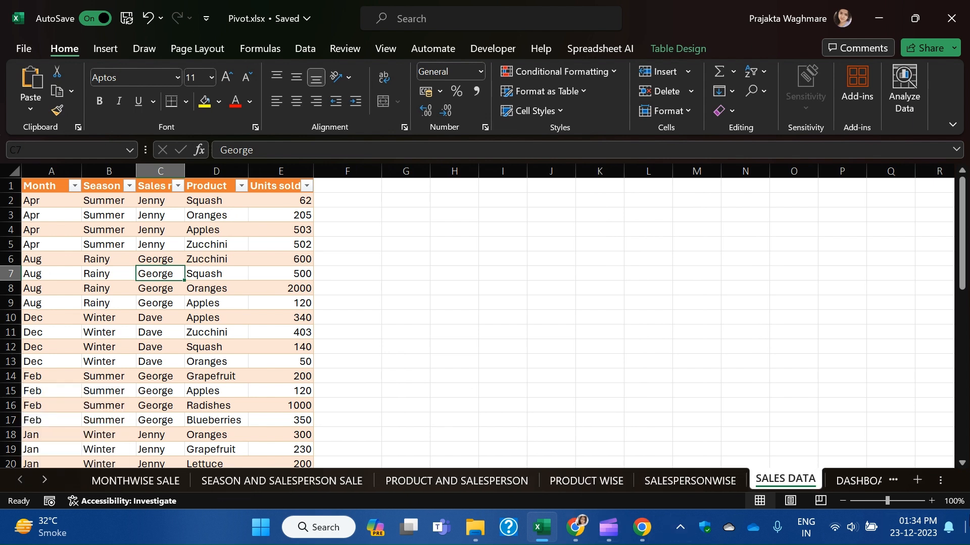
click(851, 481)
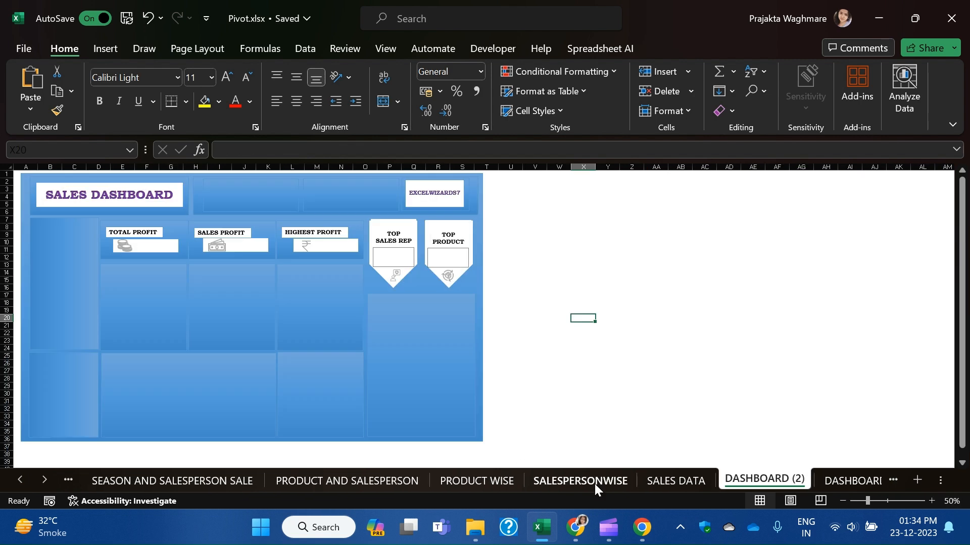
click(671, 483)
Select month, product and units-sold ranges in the sales table, ending inside the table.
drag(45, 207, 55, 369)
drag(216, 258, 222, 317)
drag(277, 246, 298, 379)
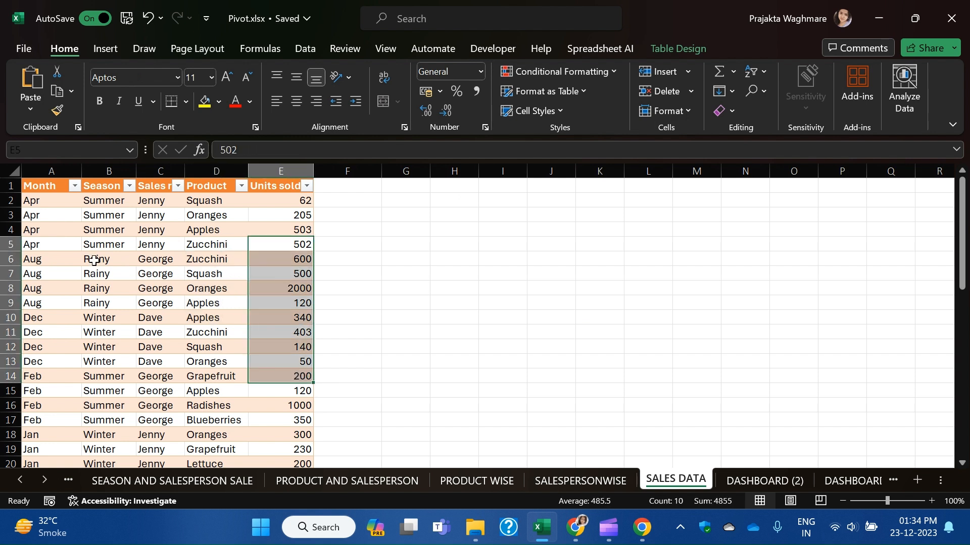
click(95, 261)
click(277, 286)
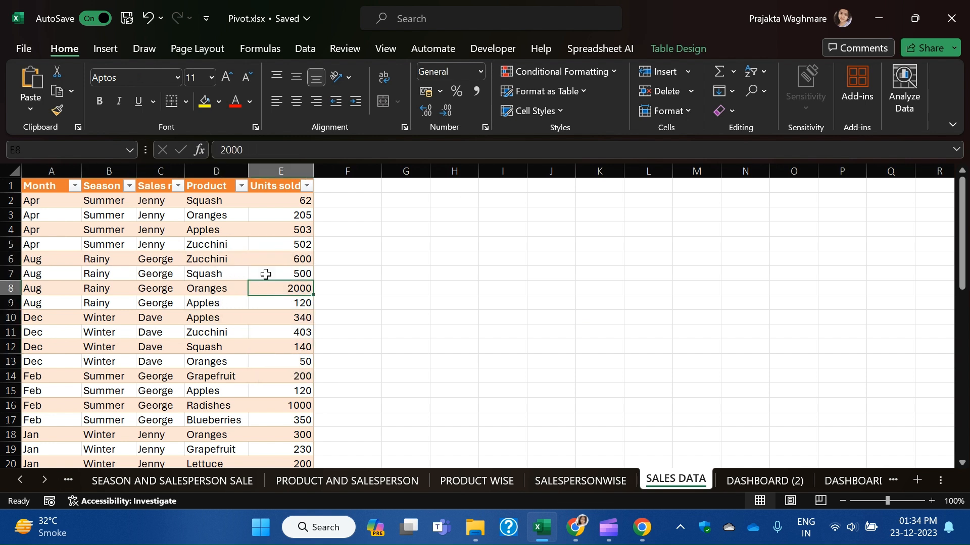
click(96, 228)
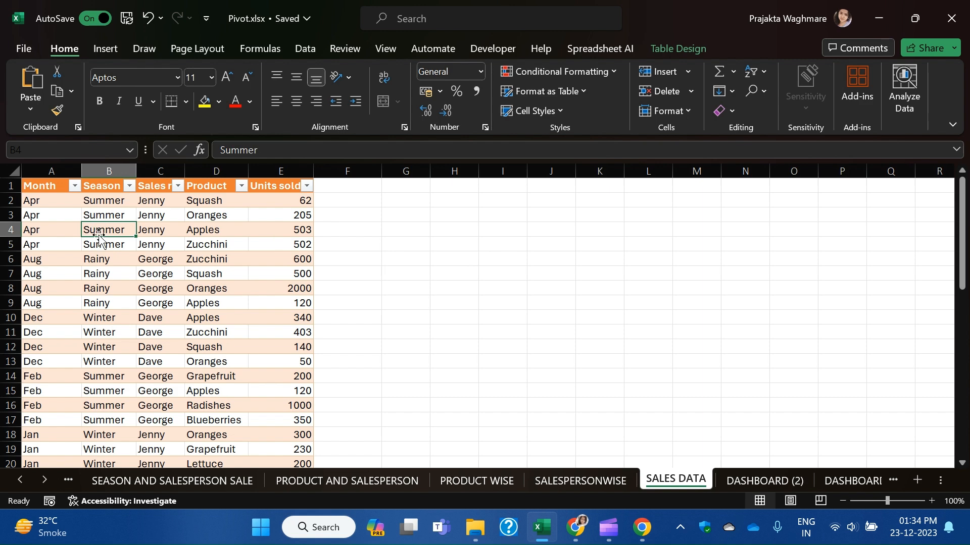
click(103, 51)
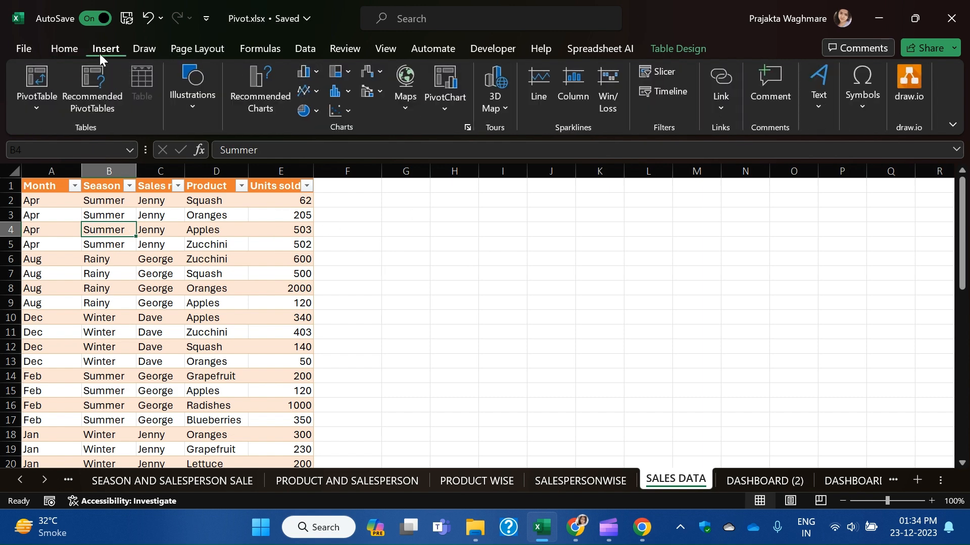
Create a Month slicer for the sales table and place it right of the table.
click(669, 69)
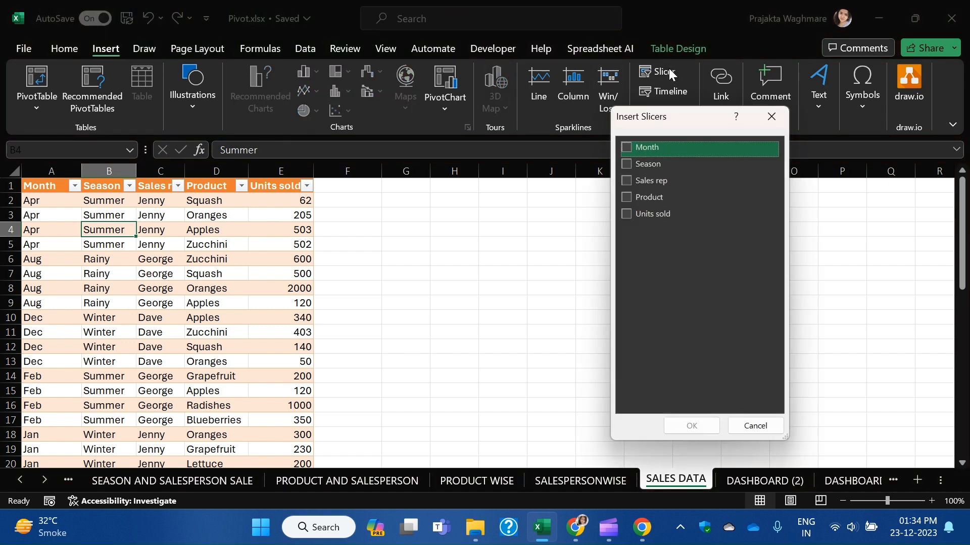
click(627, 148)
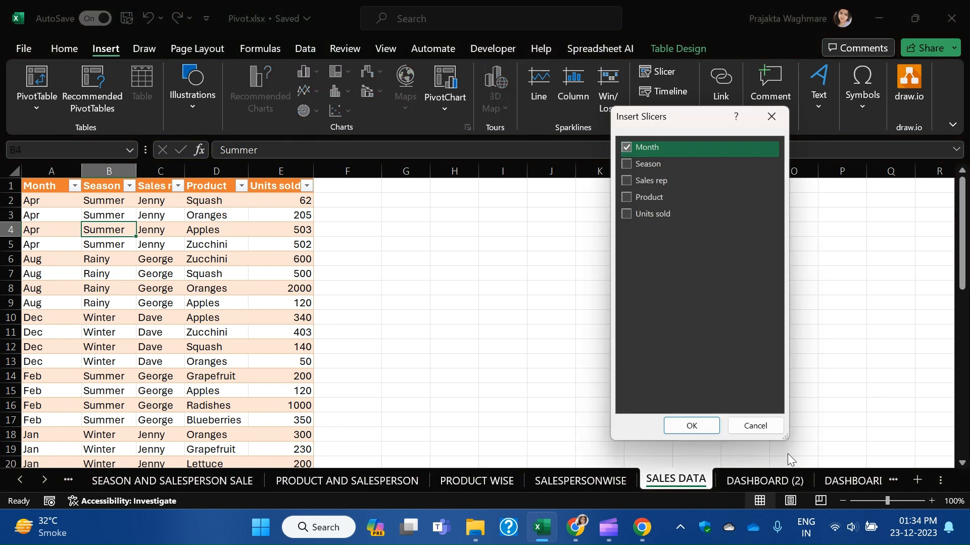
click(691, 426)
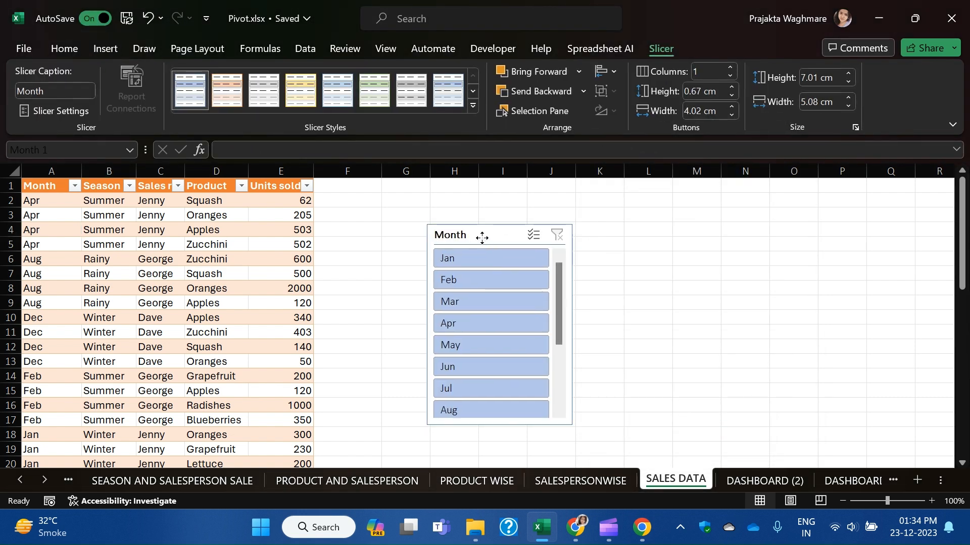
drag(482, 238, 530, 233)
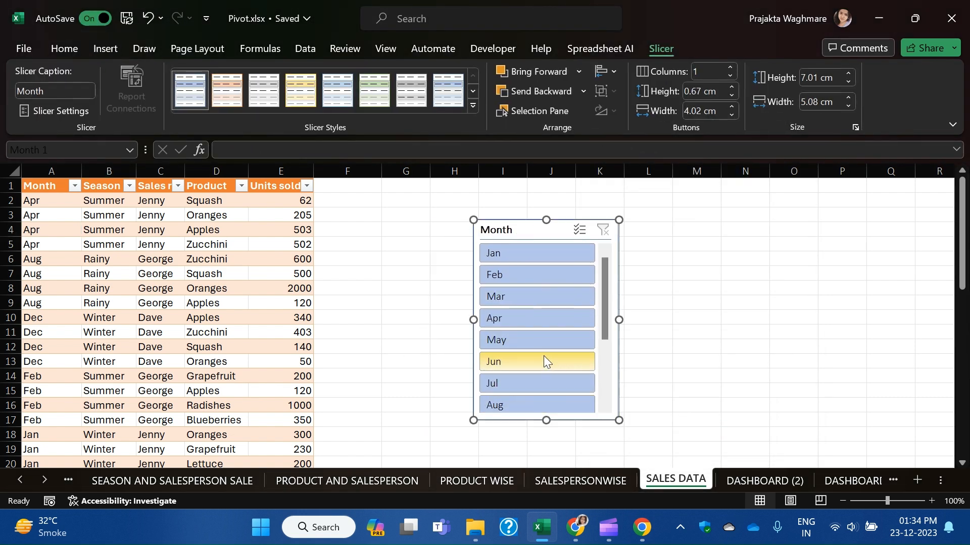
Filter the table by month with the slicer, trying Apr and Mar before settling on Jun.
click(533, 320)
click(526, 293)
click(515, 331)
click(509, 360)
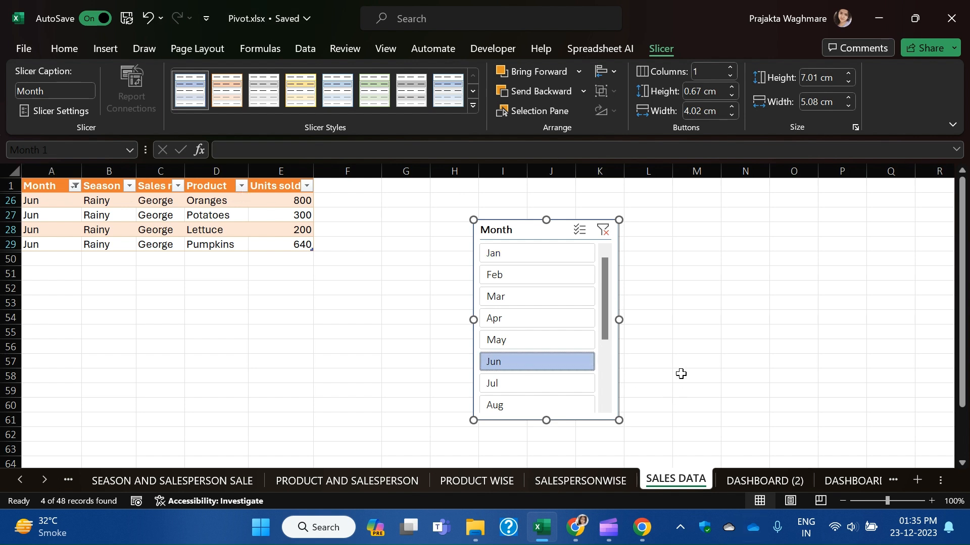
Narrow the Month slicer, lengthen it downward, and move it higher on the sheet.
drag(620, 320, 556, 323)
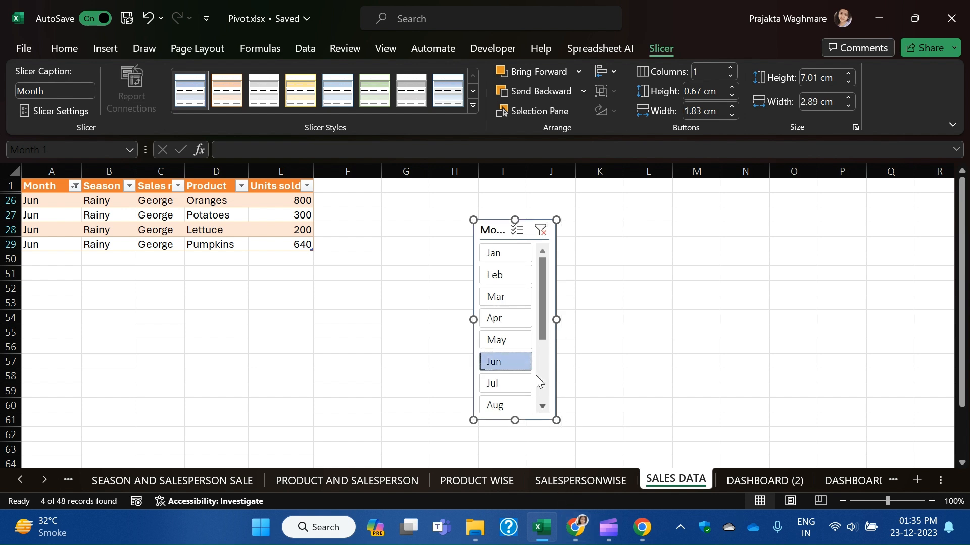
drag(503, 225, 544, 201)
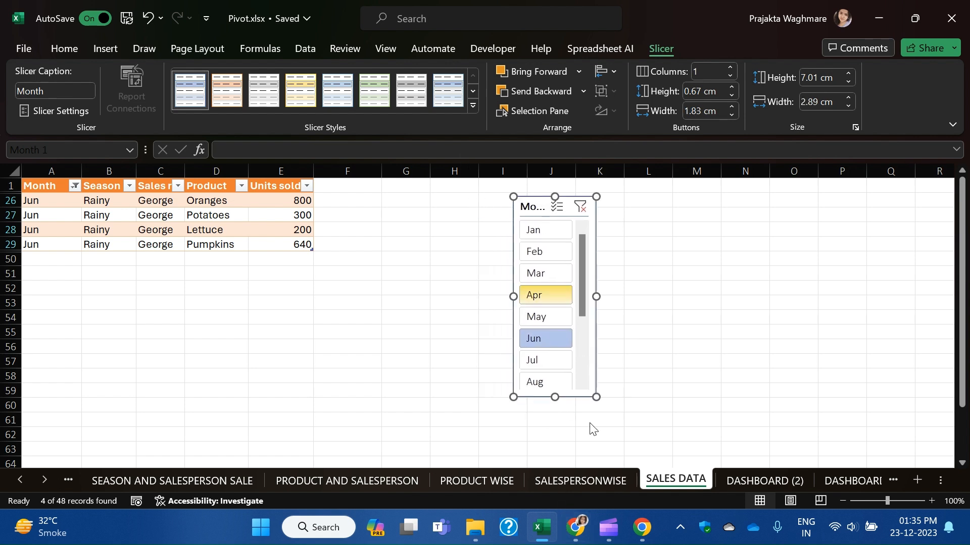
drag(553, 398, 554, 456)
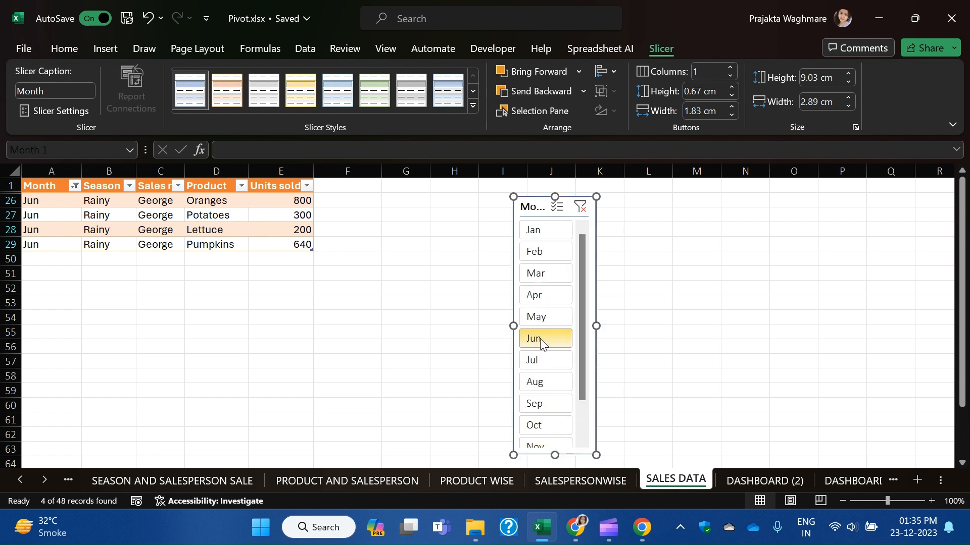
scroll(541, 354, down, 2)
scroll(541, 357, up, 2)
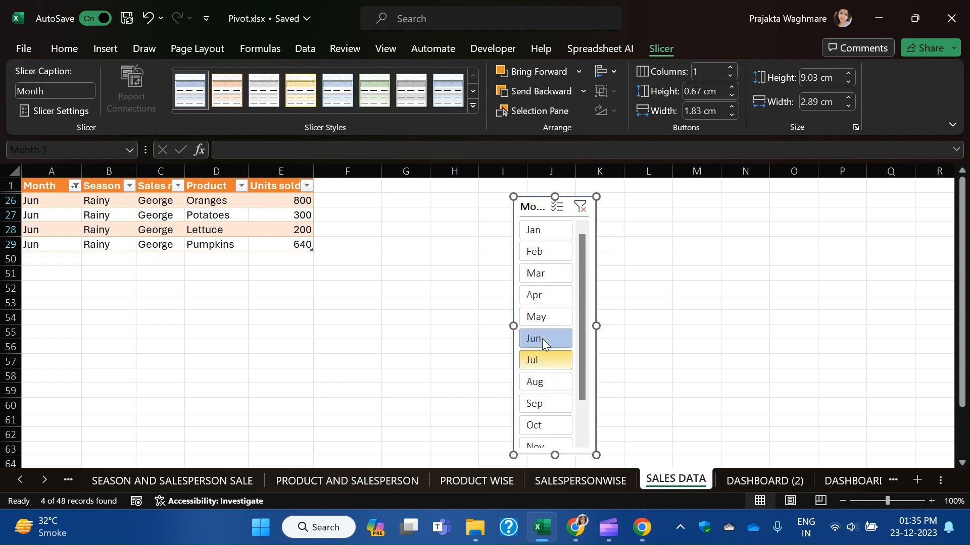
drag(538, 208, 540, 177)
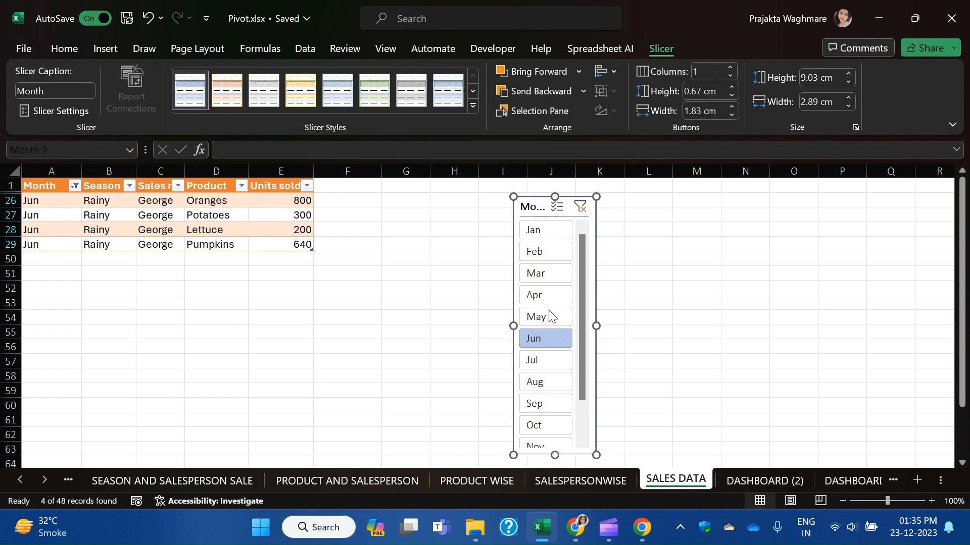
Fine-tune the slicer's height and position, then bring up its shortcut menu.
drag(553, 453, 554, 474)
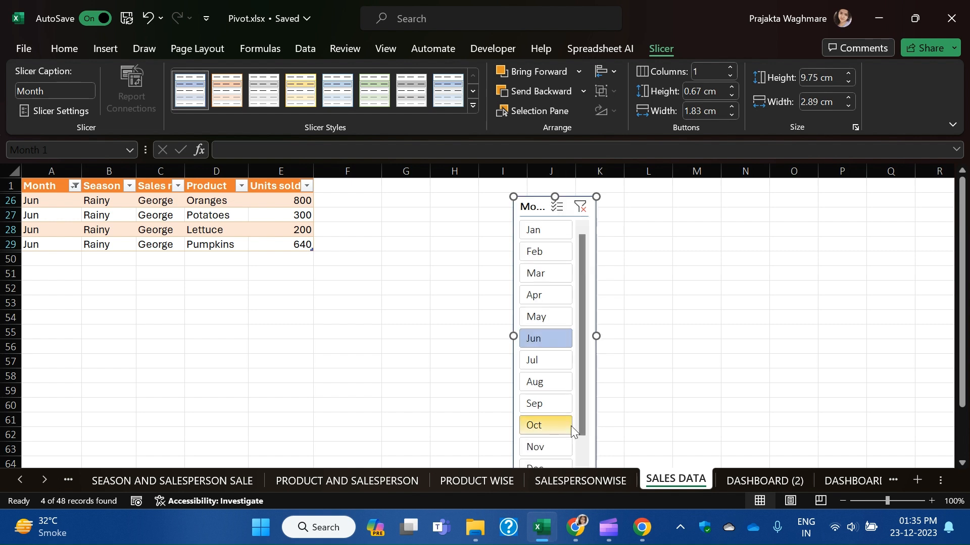
scroll(558, 400, down, 1)
scroll(553, 439, up, 1)
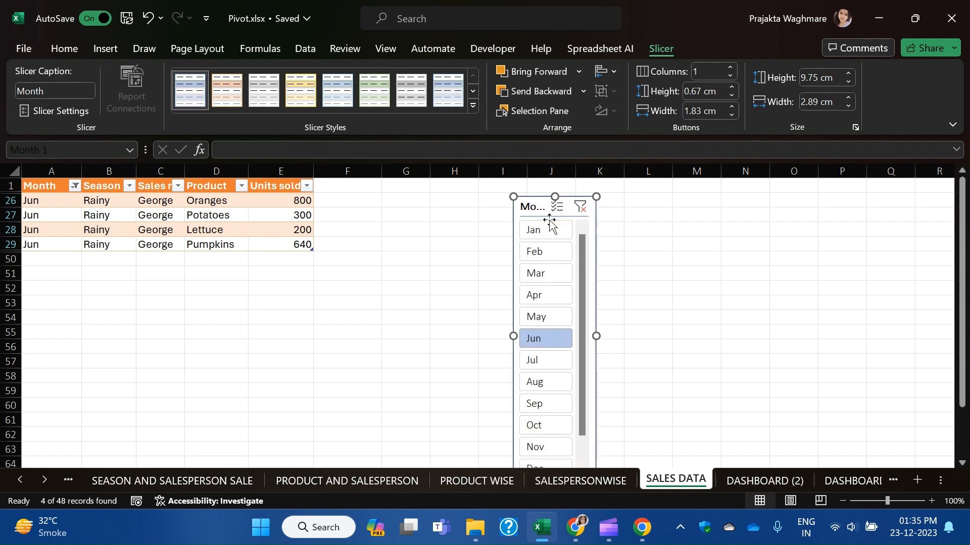
drag(547, 205, 544, 182)
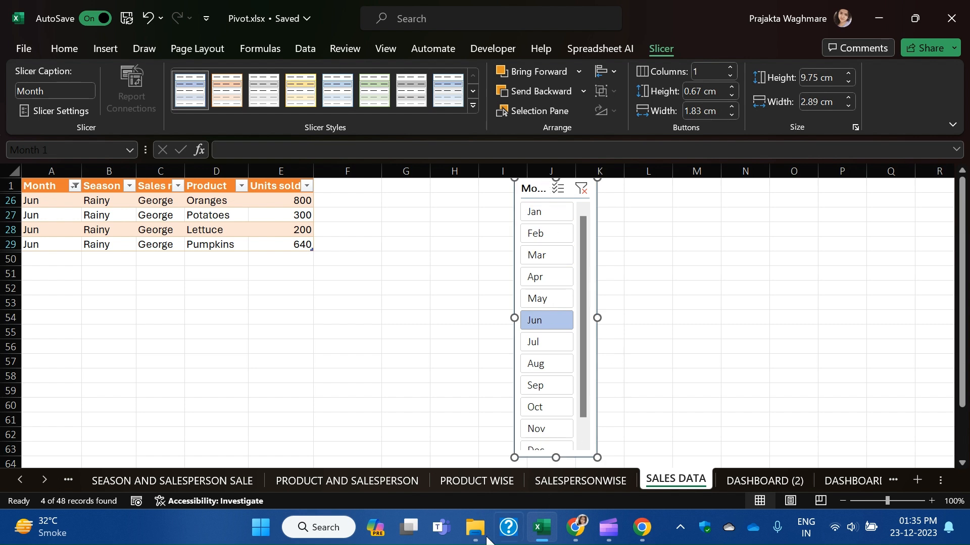
drag(555, 458, 555, 412)
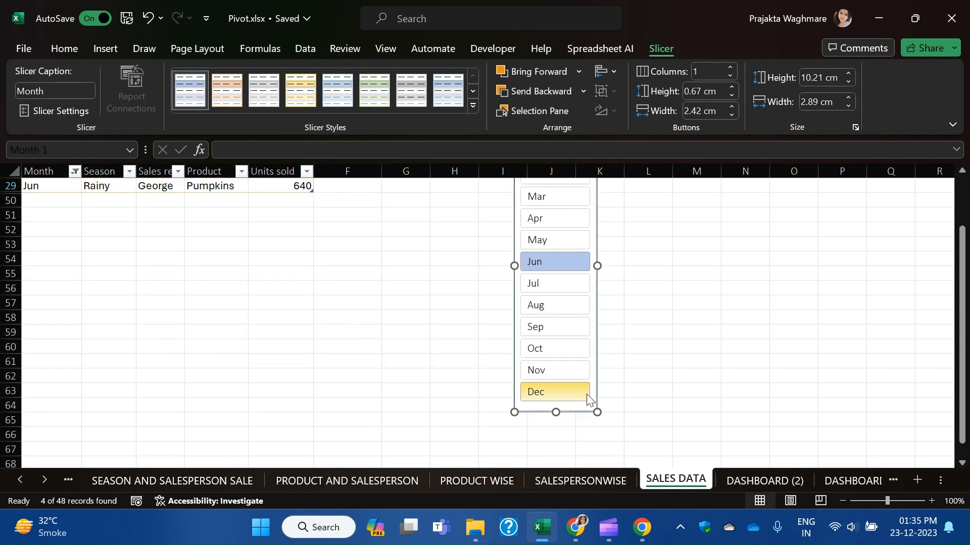
drag(967, 290, 953, 231)
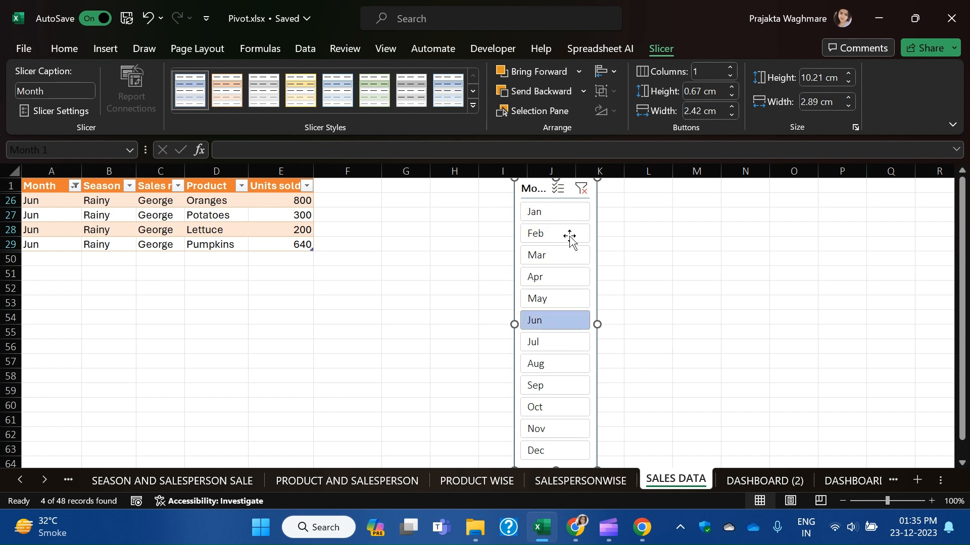
right_click(536, 188)
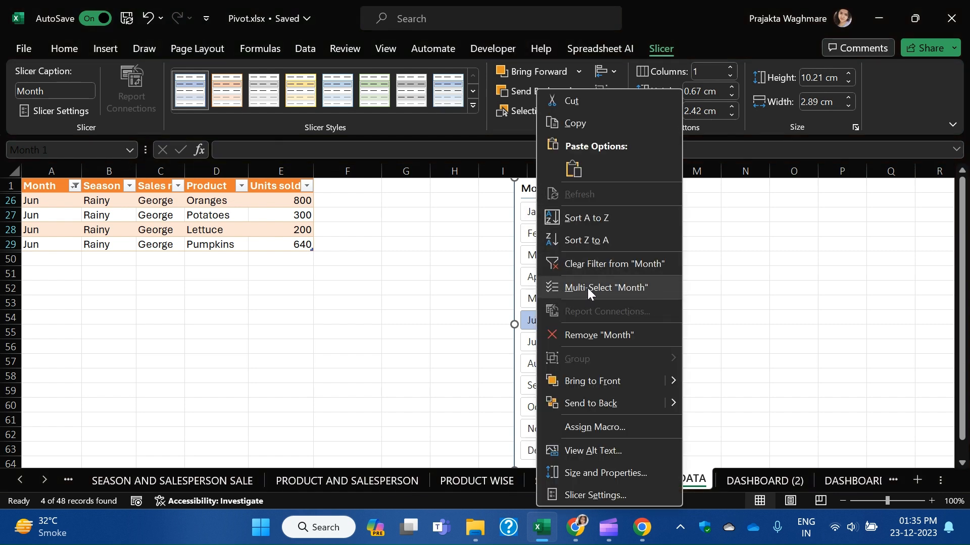
Enable multi-select on the Month slicer, add July alongside June, then clear the month filter.
click(643, 289)
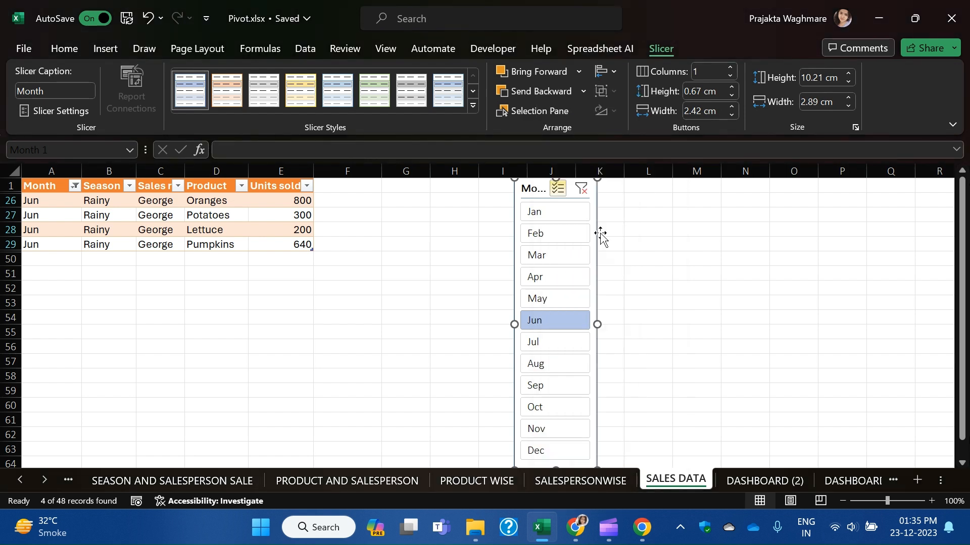
click(557, 340)
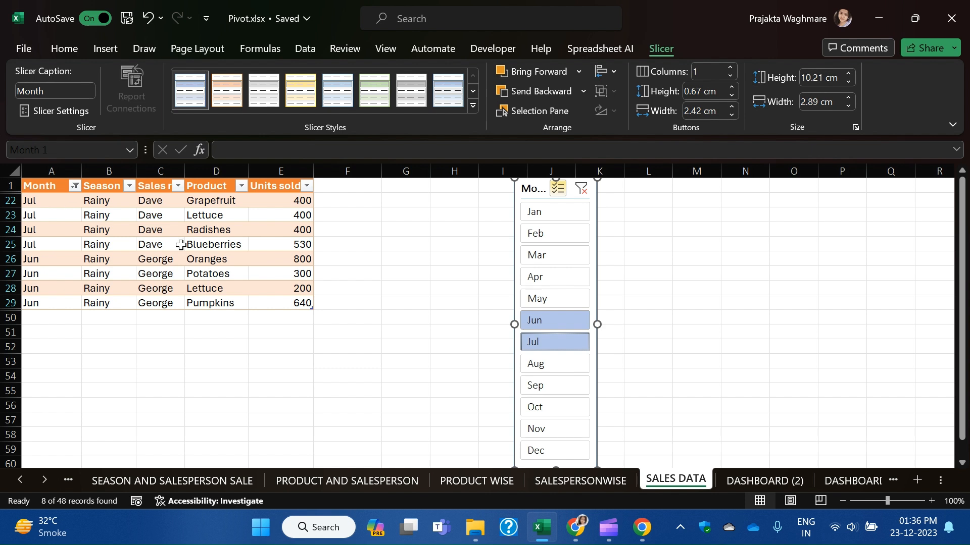
click(581, 189)
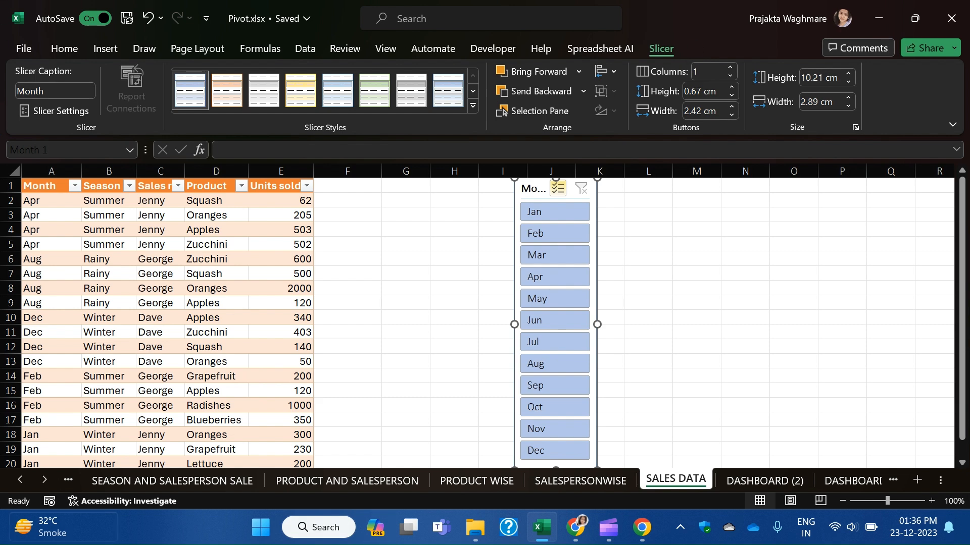
click(19, 481)
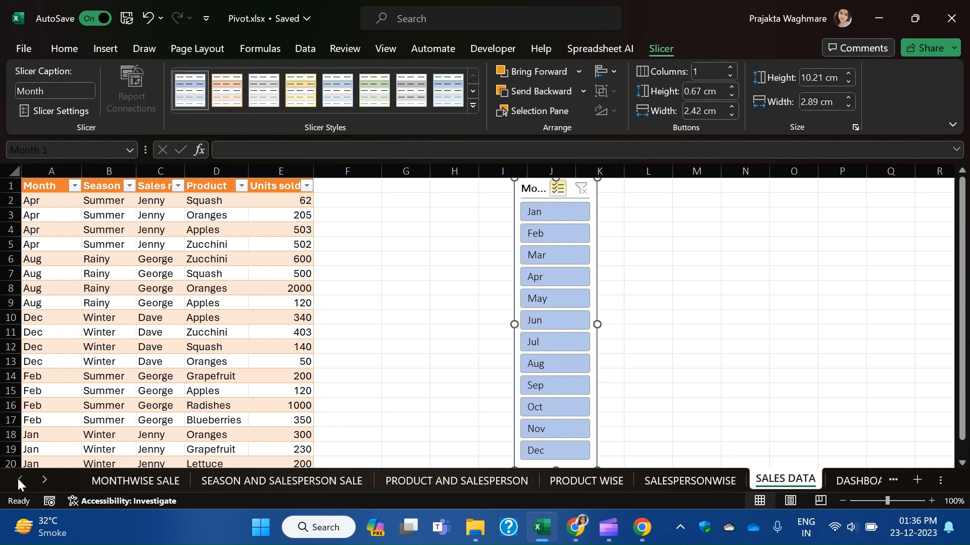
On MONTHWISE SALE, select a cell in the month-wise pivot and insert a Month slicer.
click(141, 480)
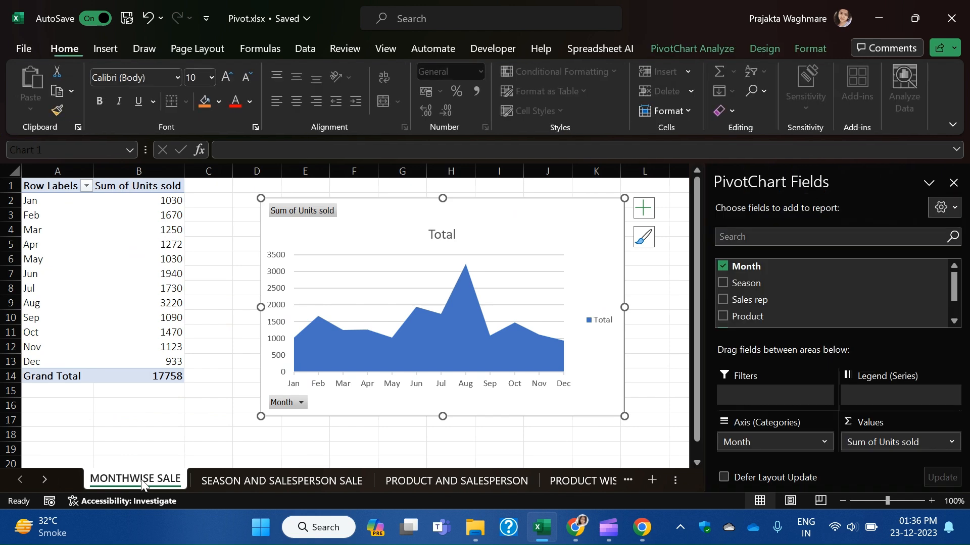
click(148, 227)
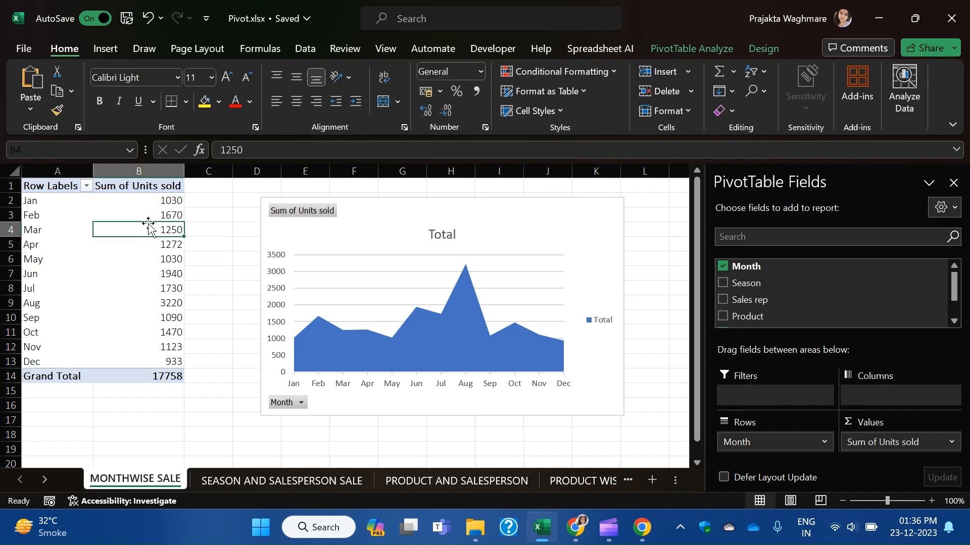
click(425, 215)
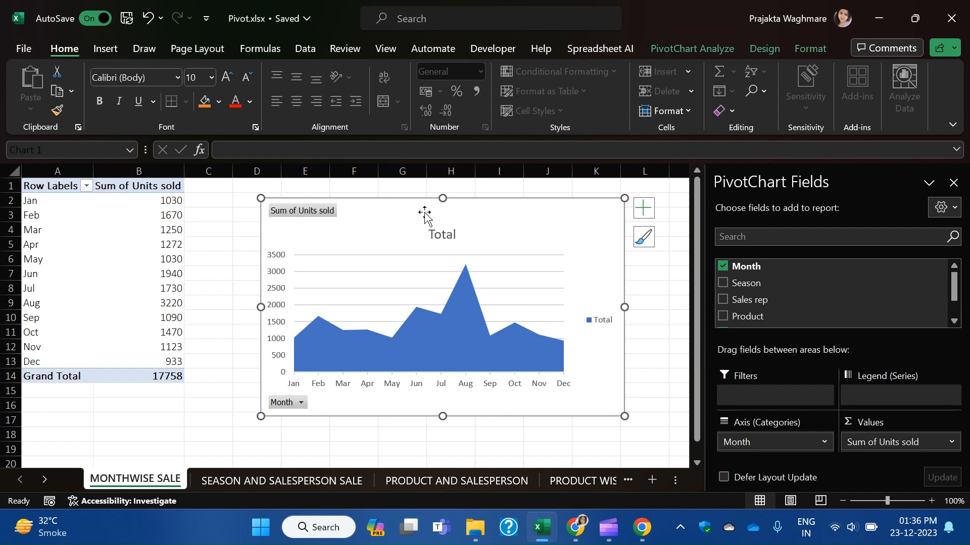
click(124, 255)
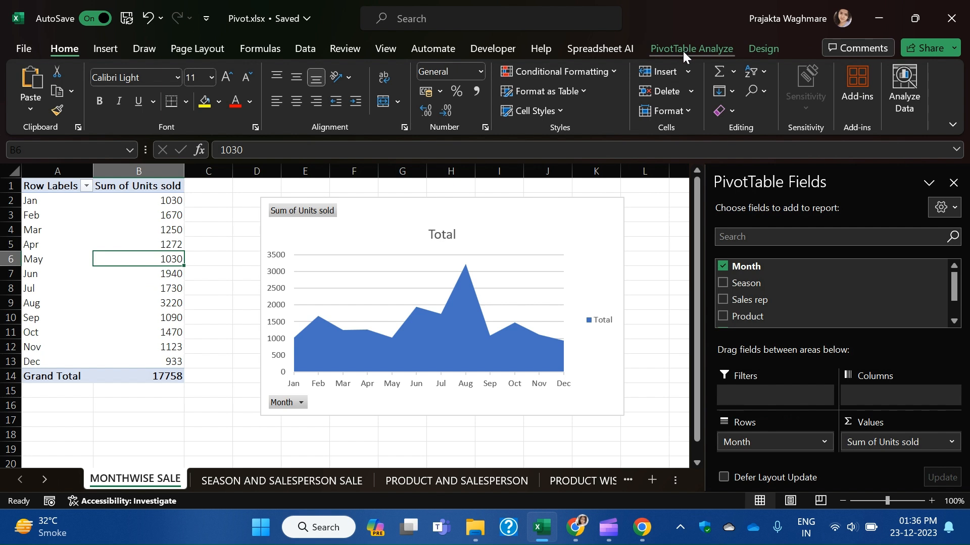
click(113, 51)
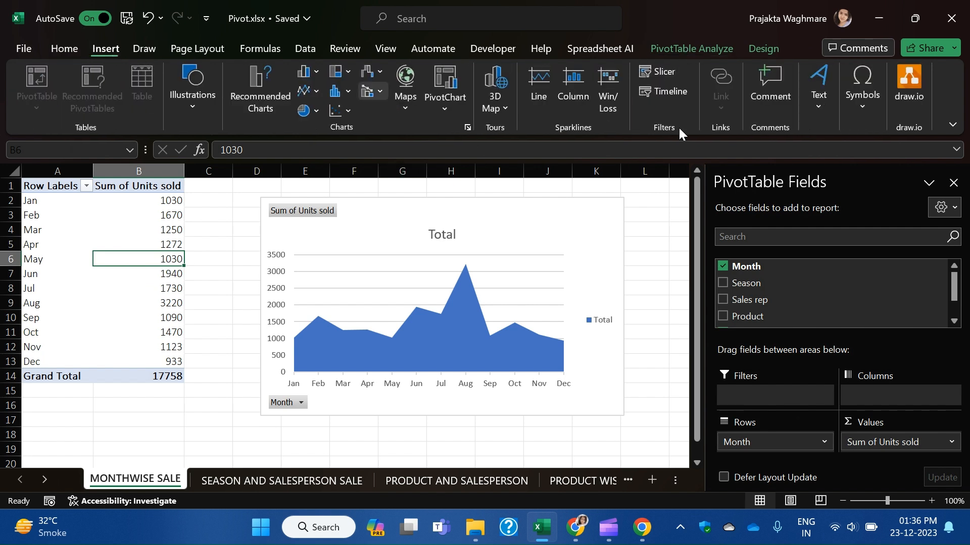
click(656, 76)
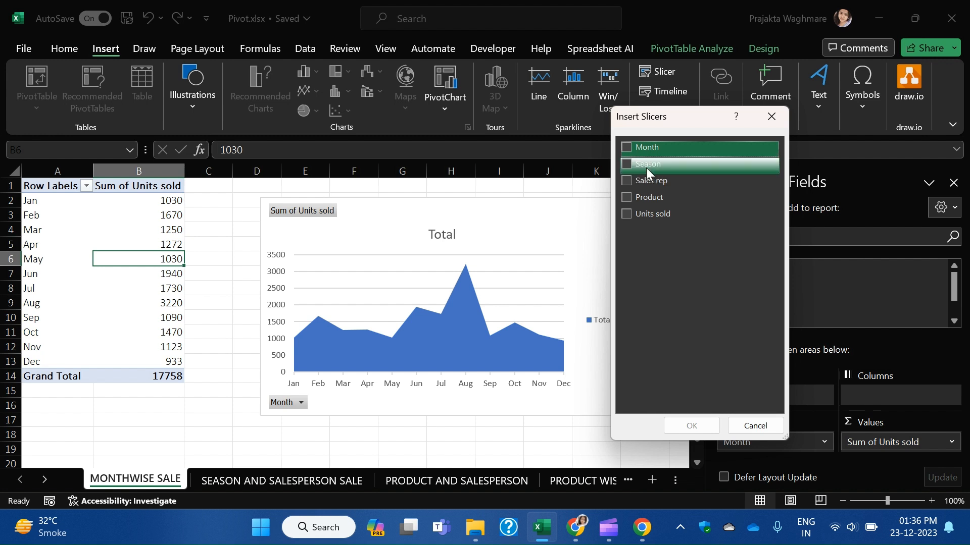
click(626, 146)
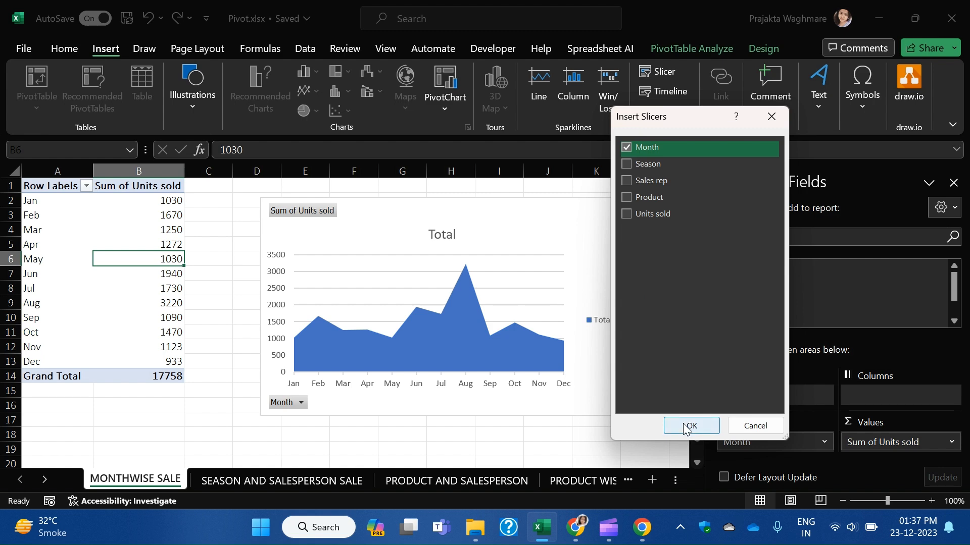
click(689, 426)
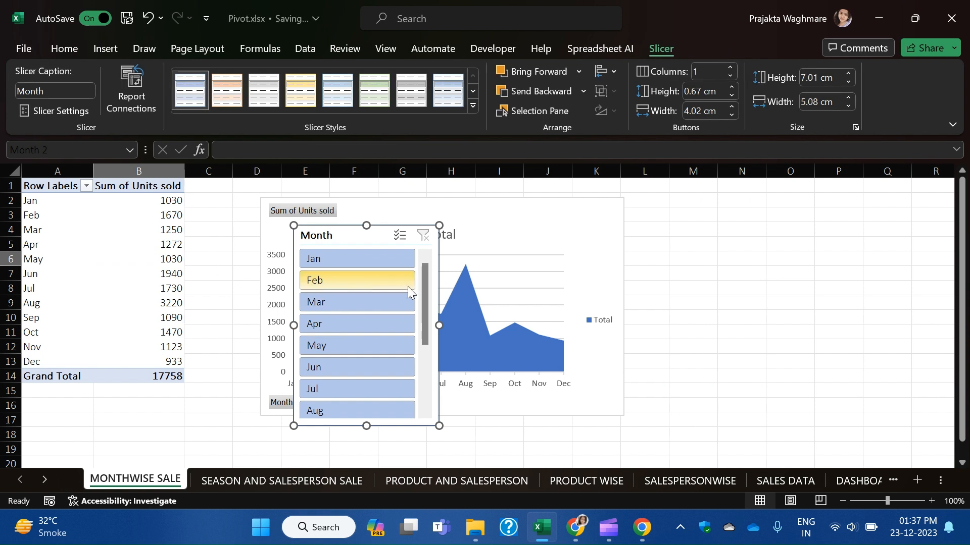
Resize the Month slicer tall and narrow and move it beside the chart into columns N–O.
drag(438, 325, 361, 325)
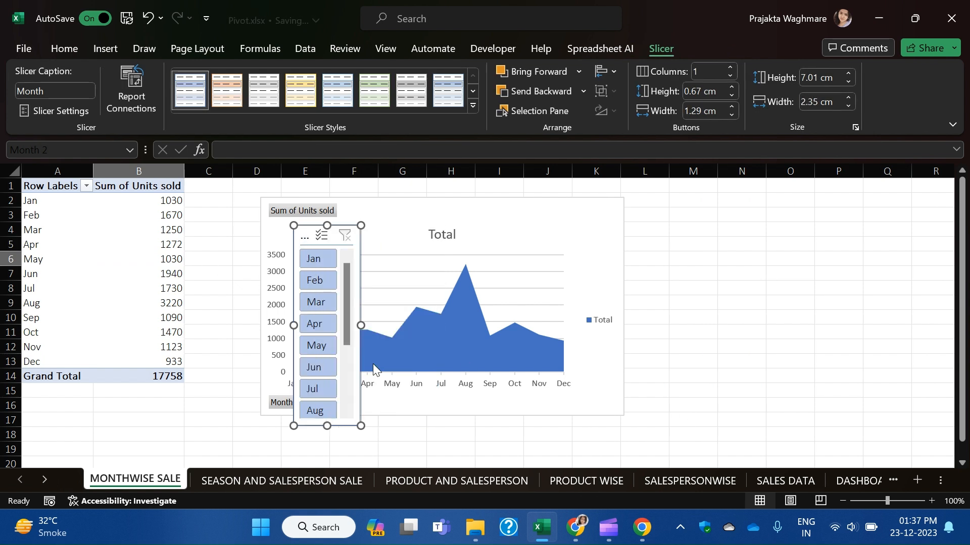
drag(326, 426, 326, 459)
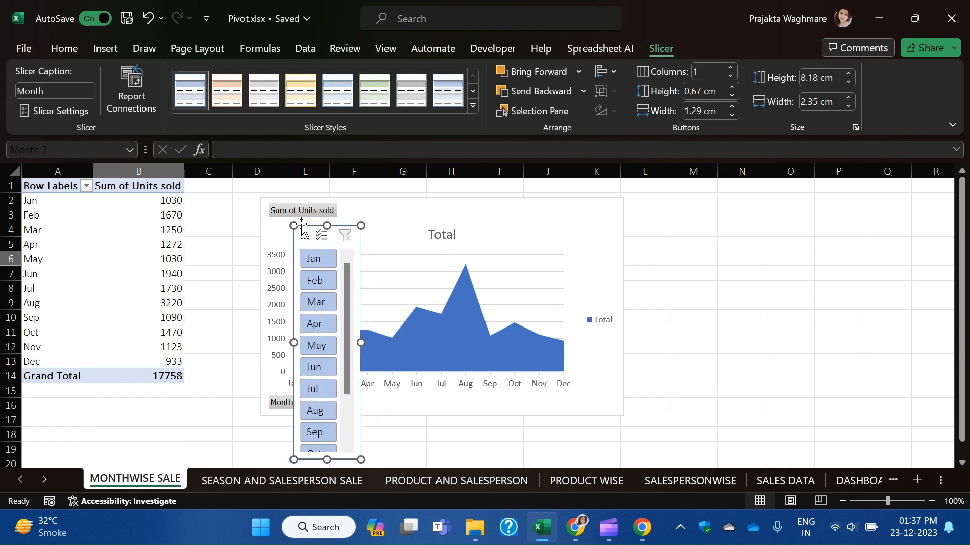
drag(303, 235, 717, 193)
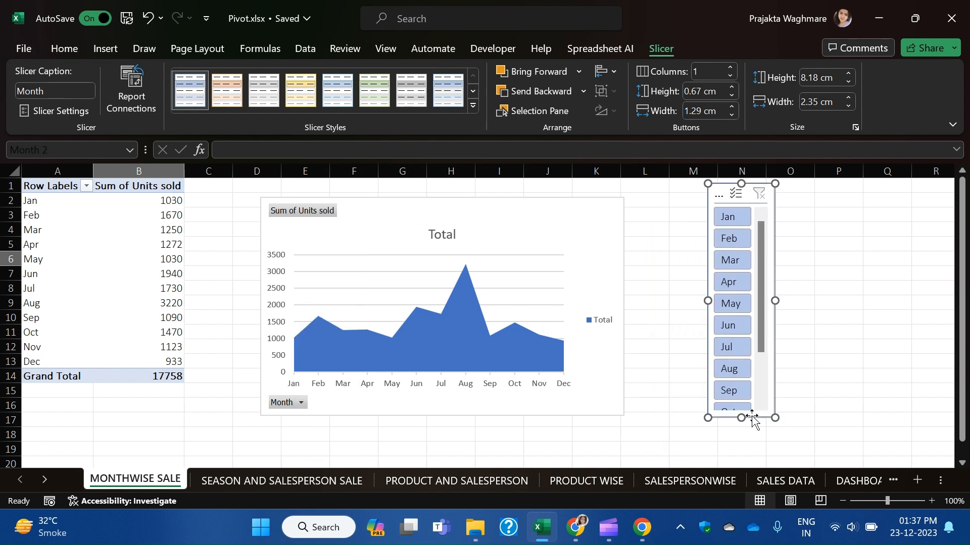
drag(741, 418, 741, 475)
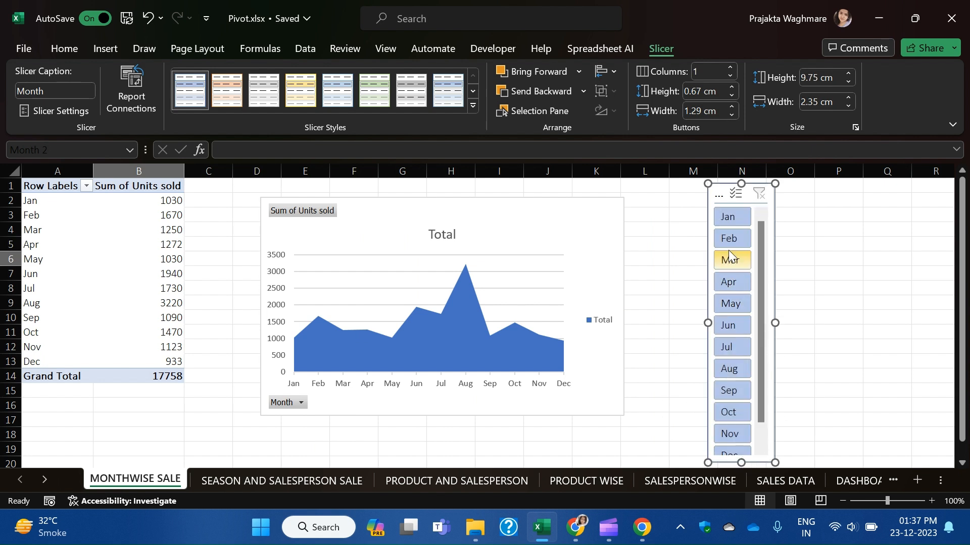
scroll(728, 250, down, 1)
drag(738, 464, 740, 422)
scroll(751, 283, up, 1)
drag(962, 303, 962, 260)
drag(775, 330, 791, 327)
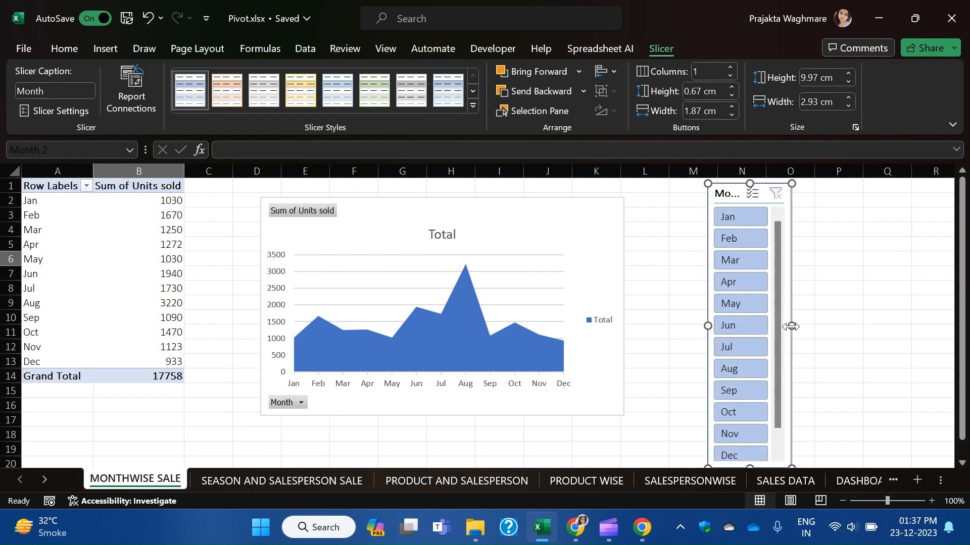
right_click(736, 192)
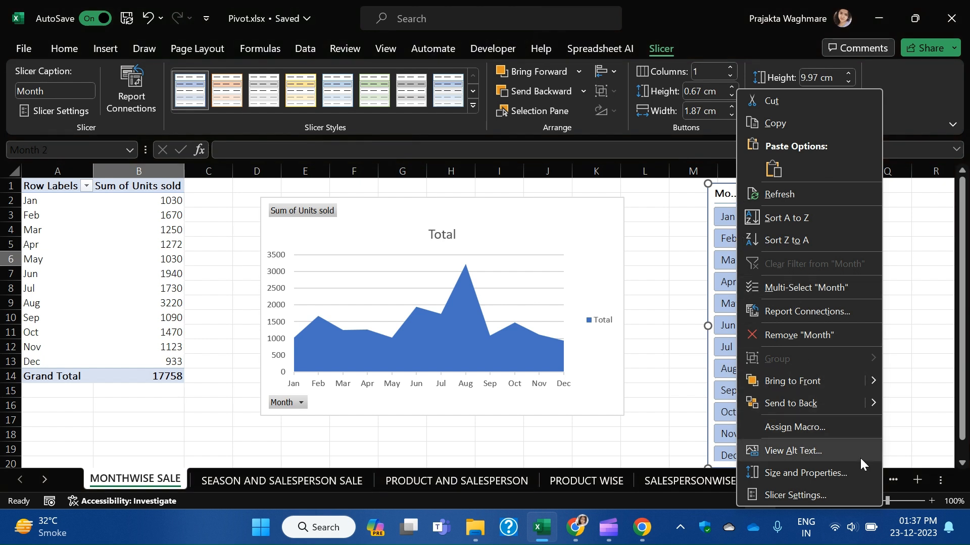
Turn on multi-select for the Month slicer and deselect months until only May remains.
click(793, 290)
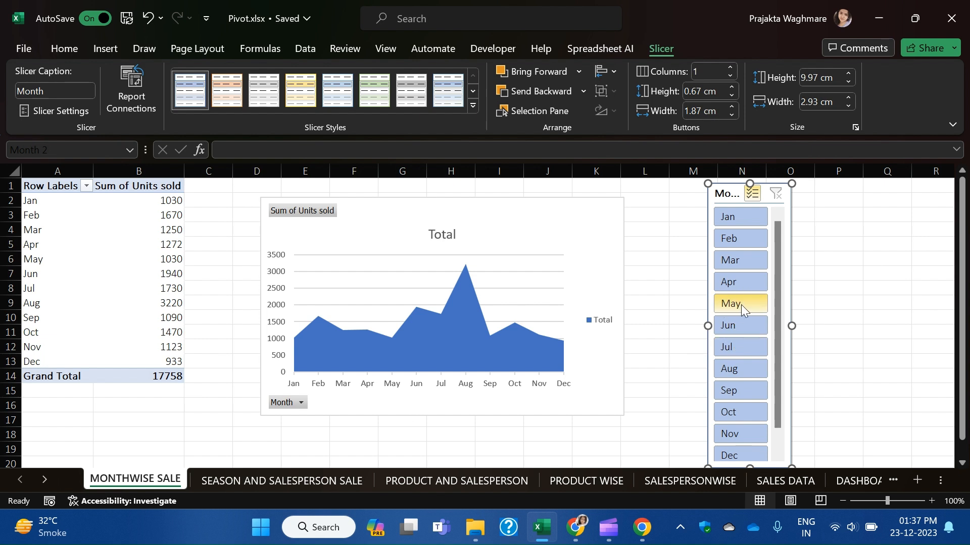
click(750, 262)
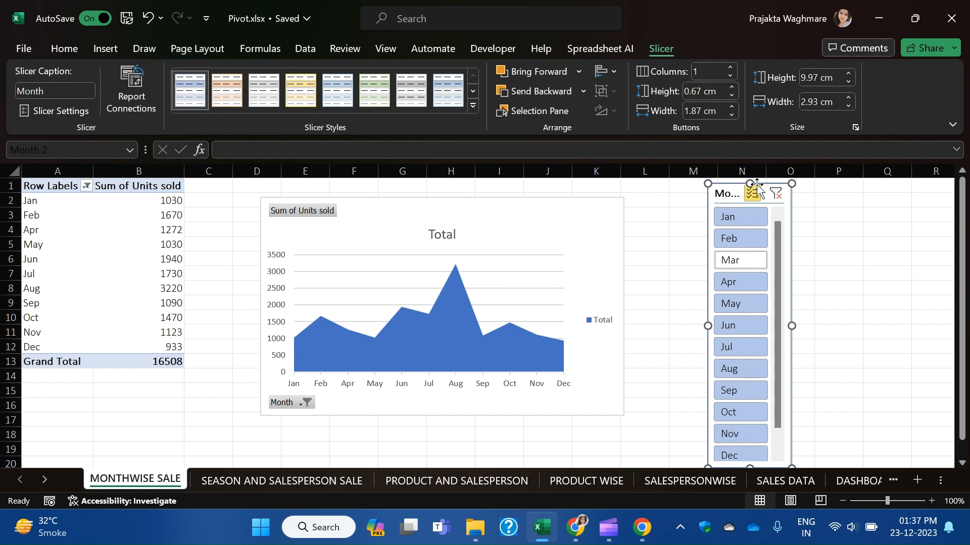
click(753, 240)
click(750, 214)
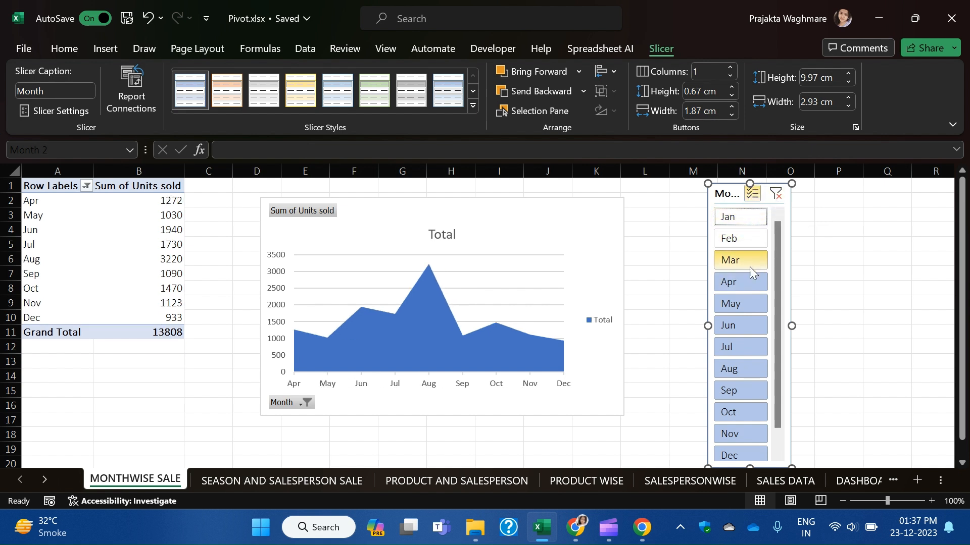
click(746, 282)
click(740, 325)
click(740, 412)
click(730, 435)
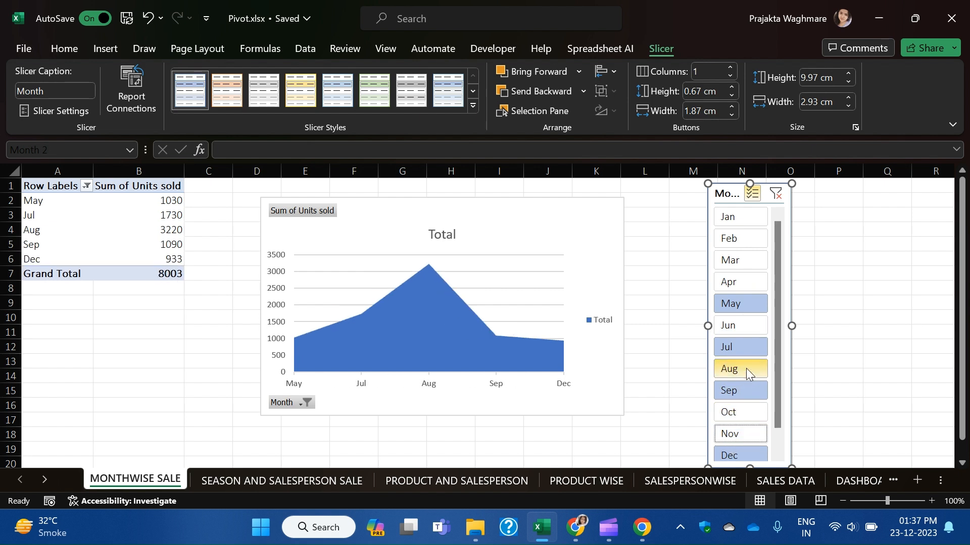
click(747, 371)
click(750, 348)
click(743, 391)
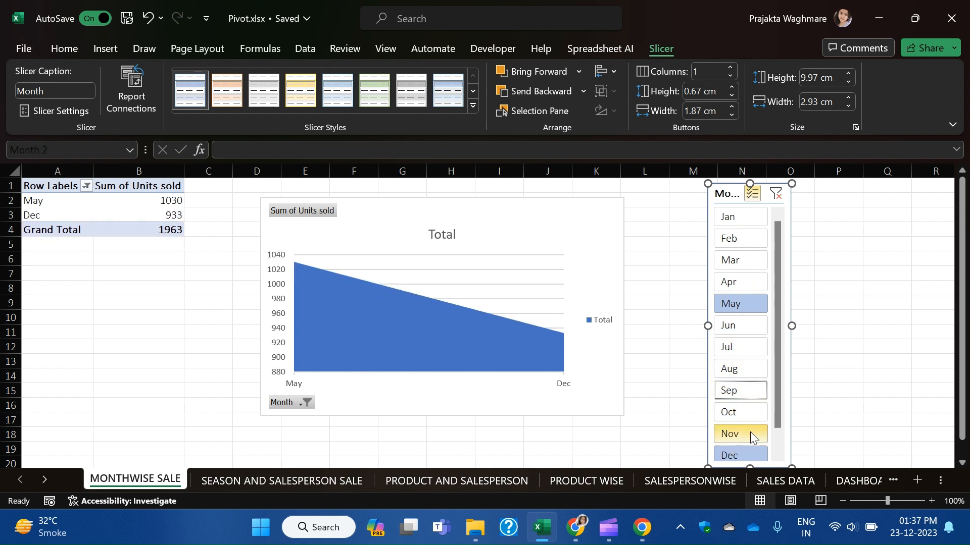
click(739, 456)
Reset, test excluding Apr and May, then clear the filter so all twelve months total 17758.
click(746, 284)
scroll(739, 302, up, 1)
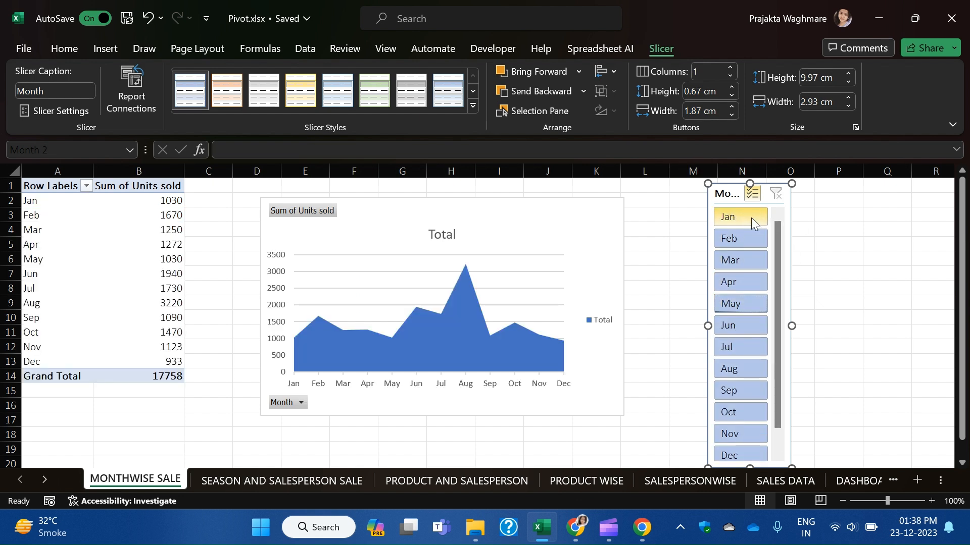
click(744, 283)
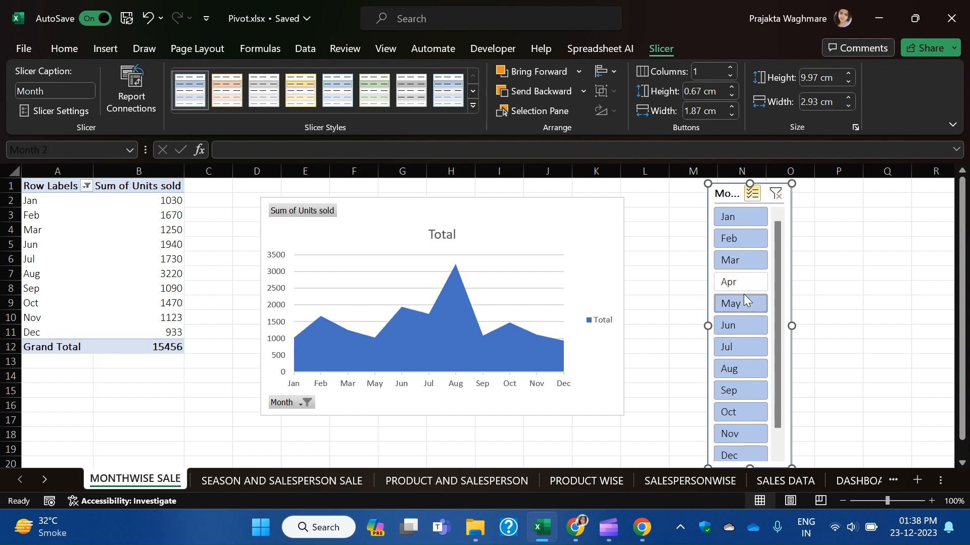
click(743, 304)
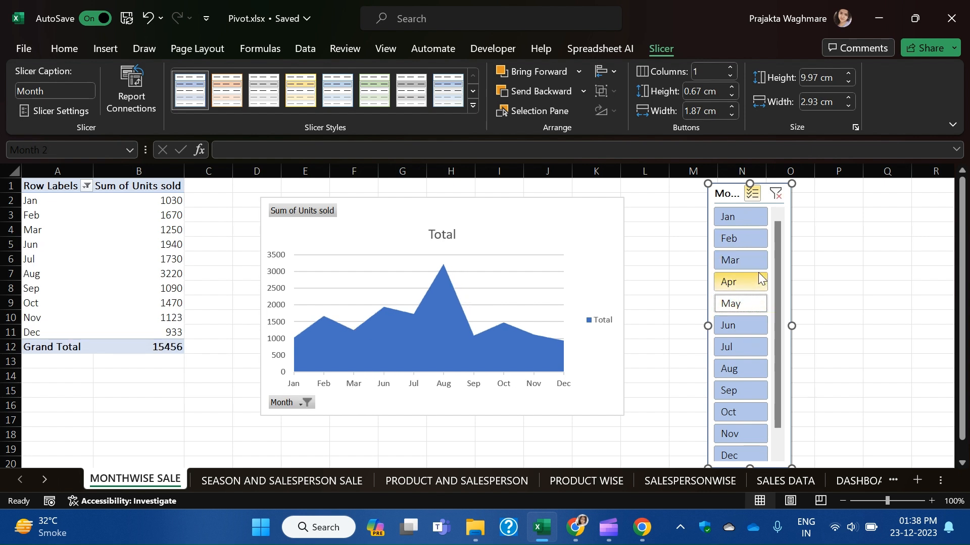
click(777, 194)
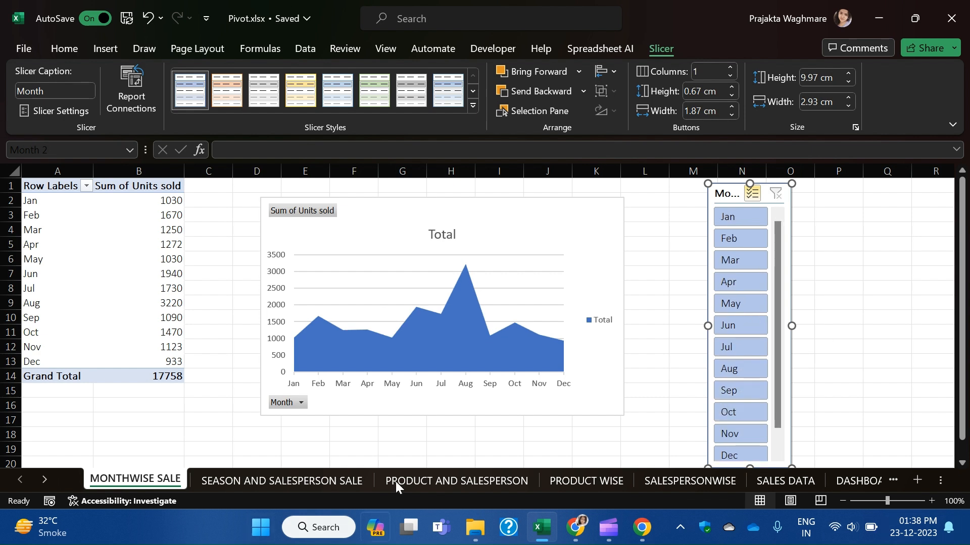
On SEASON AND SALESPERSON SALE, select a pivot value cell and insert Season and Sales rep slicers.
click(299, 484)
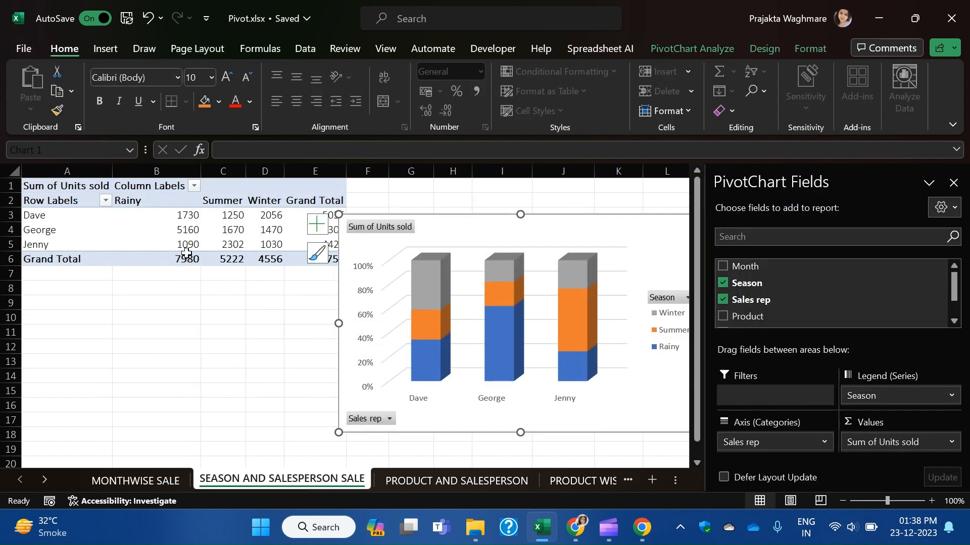
click(147, 233)
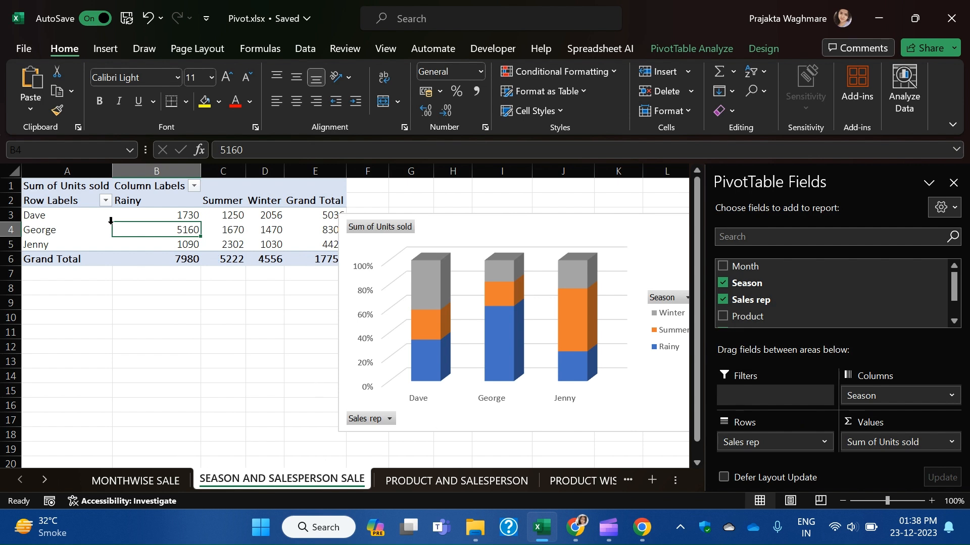
right_click(152, 231)
key(Escape)
click(94, 49)
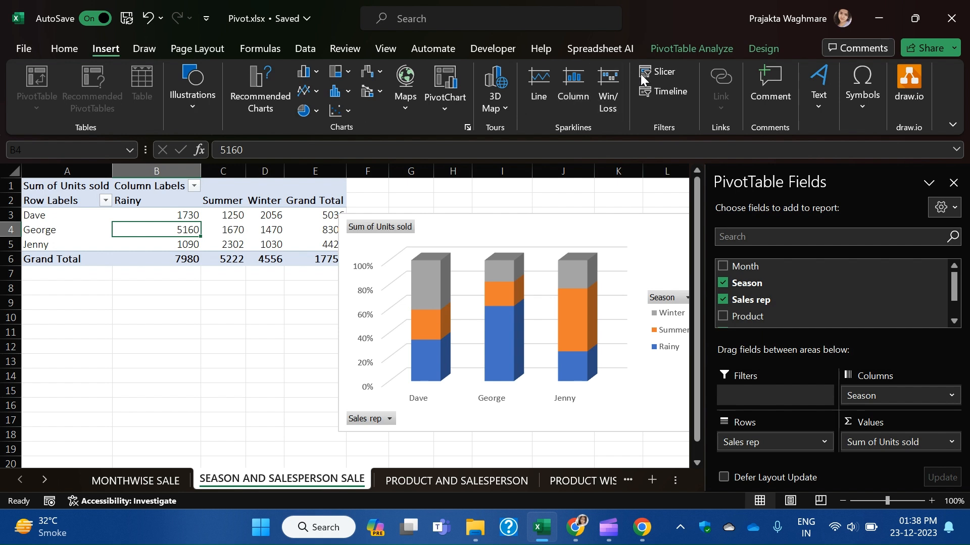
click(658, 70)
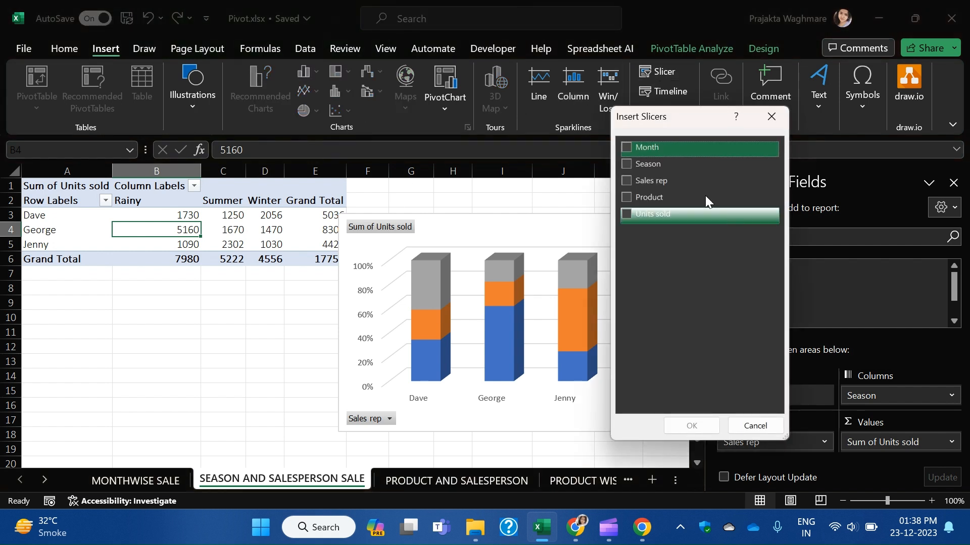
click(626, 163)
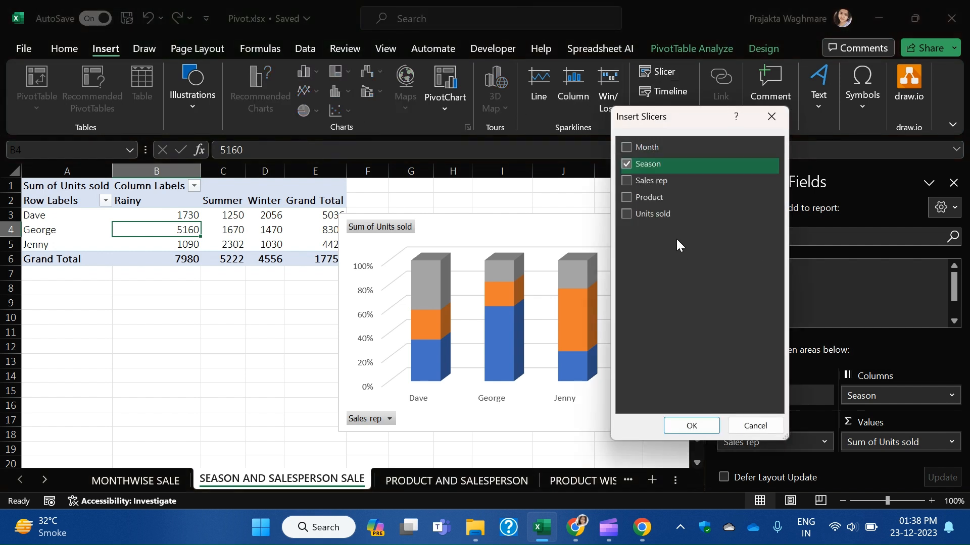
click(625, 181)
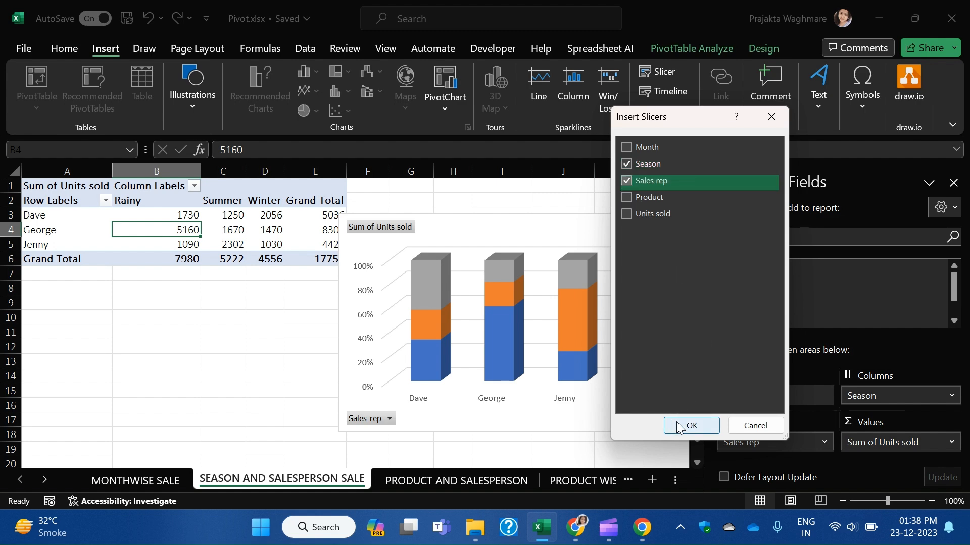
click(685, 425)
Move both slicers off the chart and filter to one sales rep's Rainy-season sales (5160 units).
drag(387, 250, 184, 224)
drag(337, 219, 331, 230)
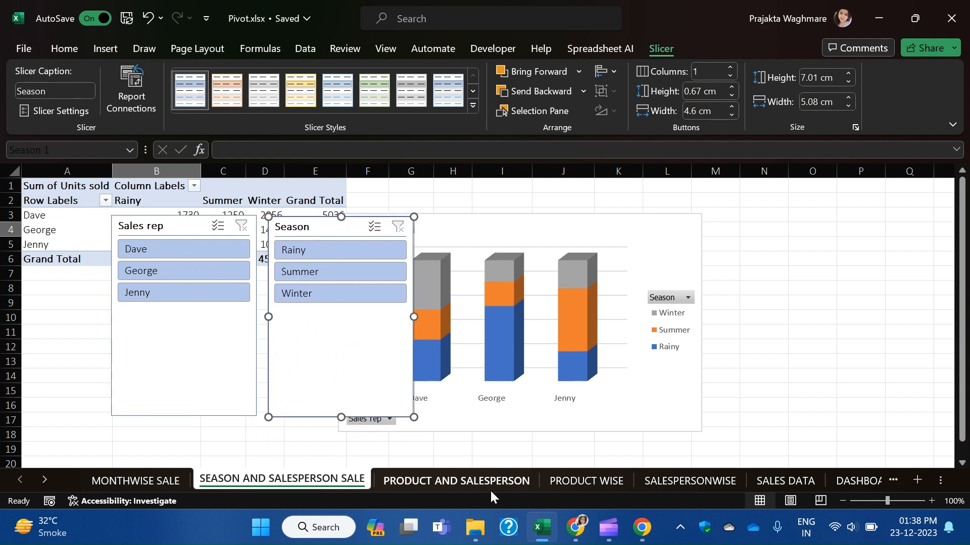
click(217, 271)
click(329, 252)
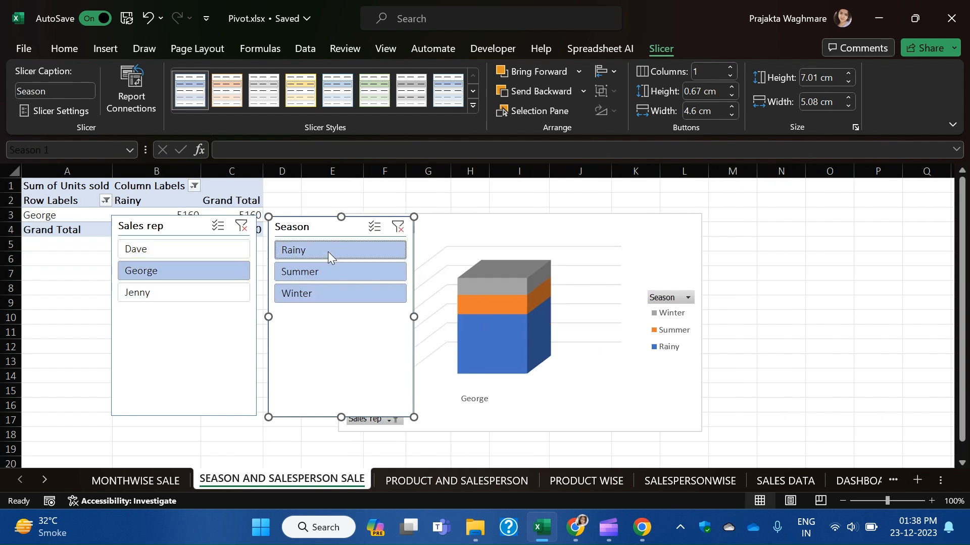
drag(305, 225, 66, 244)
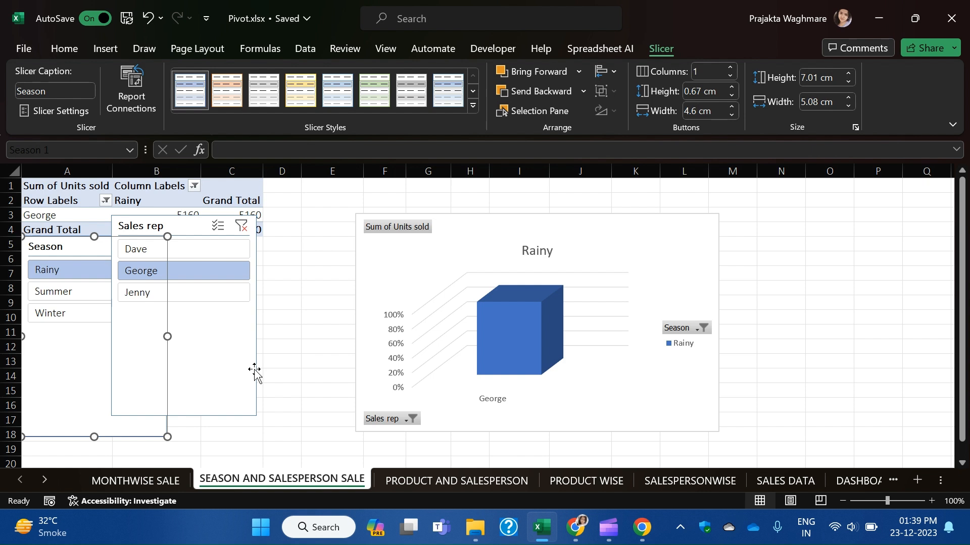
Clear the Sales rep and Season slicer filters, park the Season slicer at columns N–P, and open MONTHWISE SALE.
click(242, 225)
drag(87, 243, 284, 235)
click(349, 239)
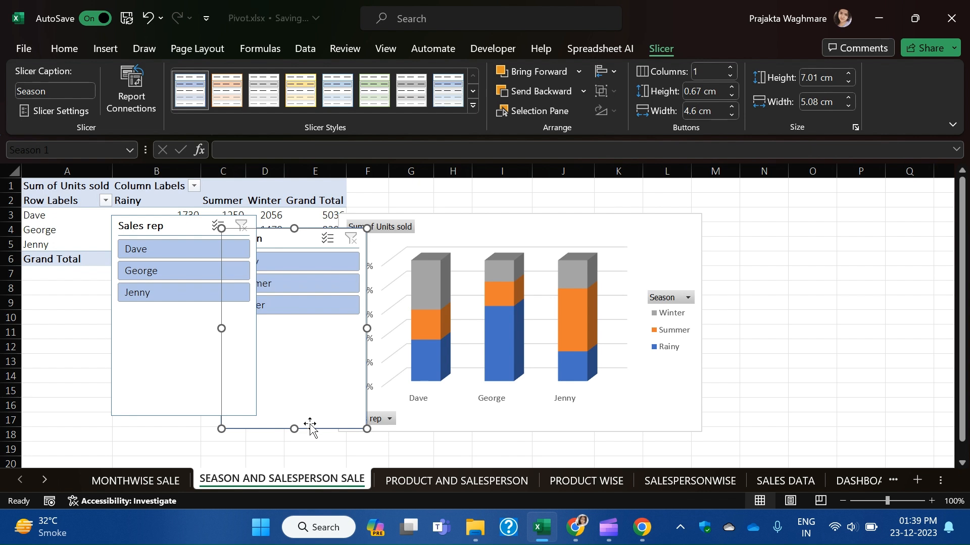
drag(303, 239, 822, 211)
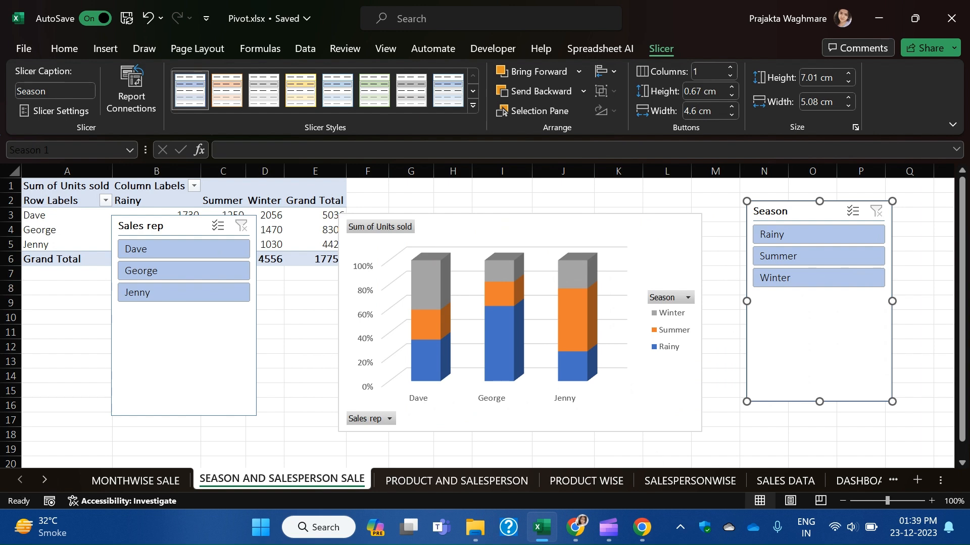
click(128, 483)
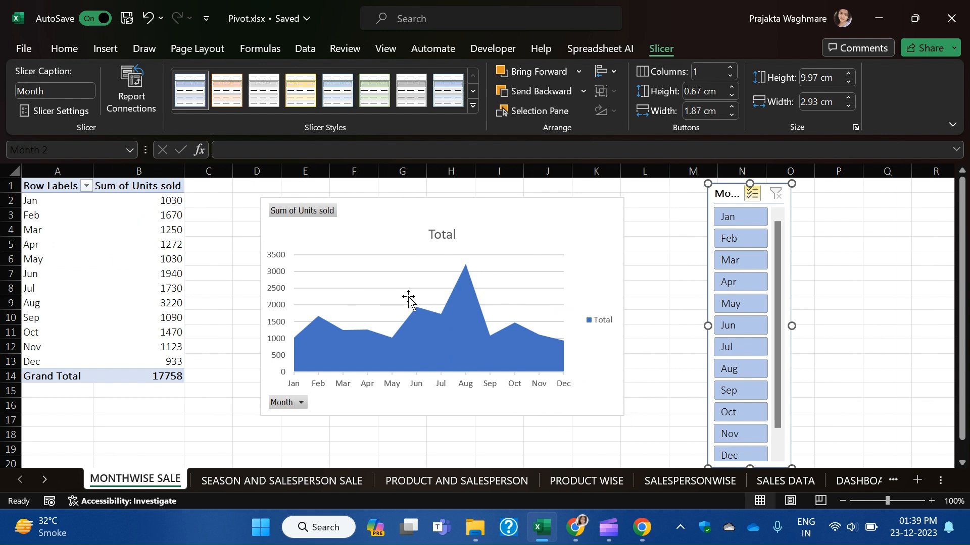
Use Move Chart to send the monthly units-sold area chart to the DASHBOARD (2) sheet.
right_click(380, 219)
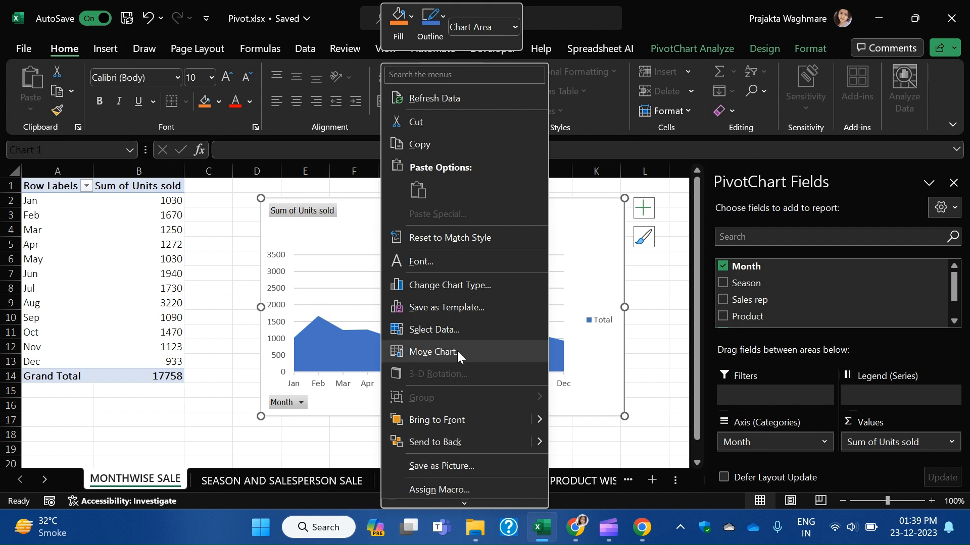
click(433, 352)
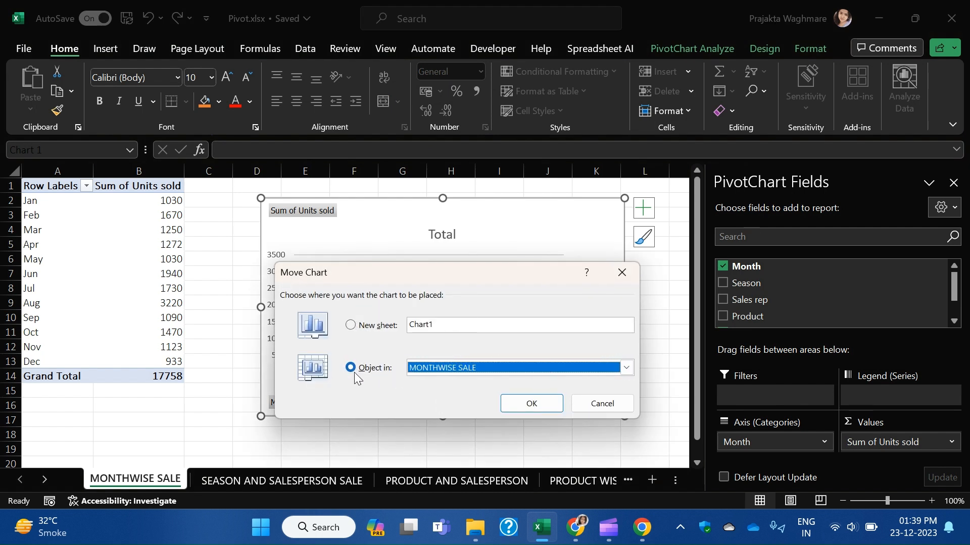
click(626, 369)
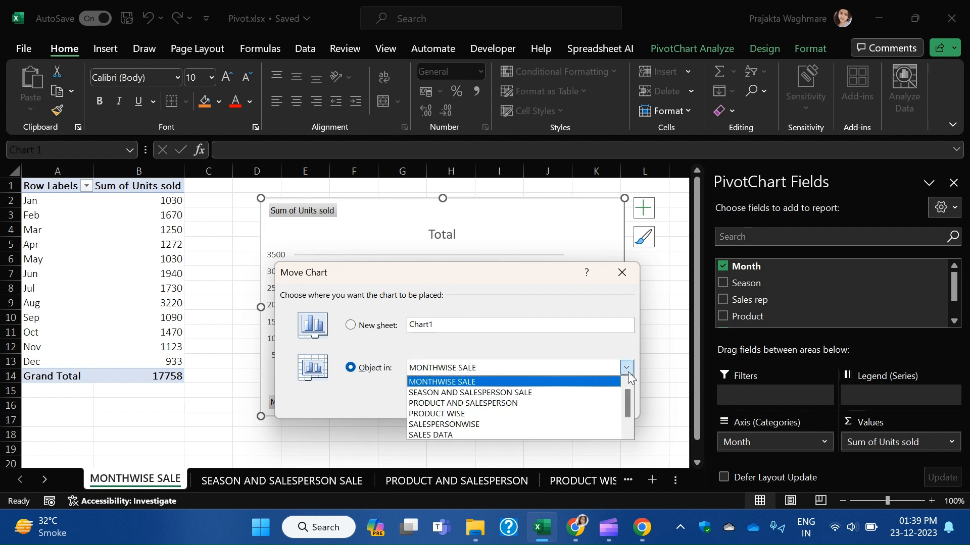
scroll(496, 435, down, 1)
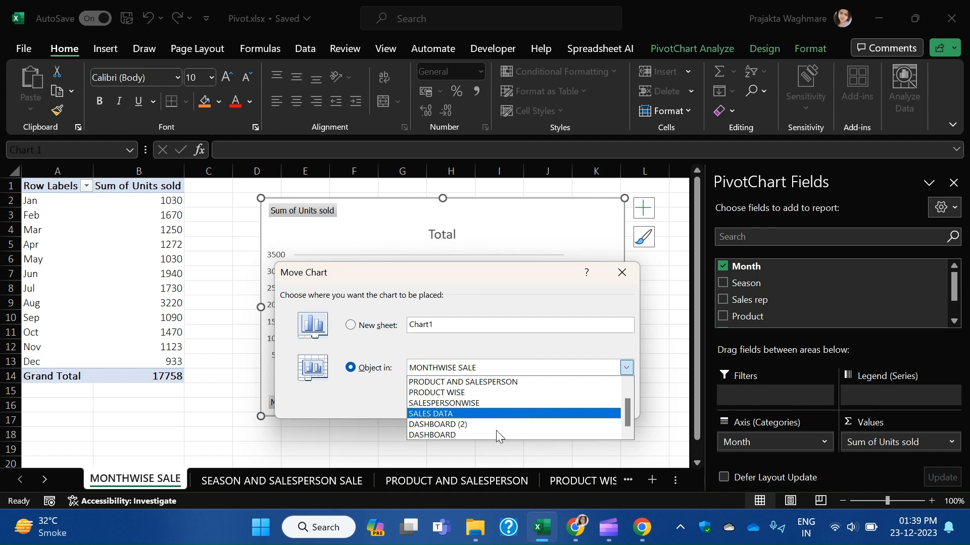
click(452, 426)
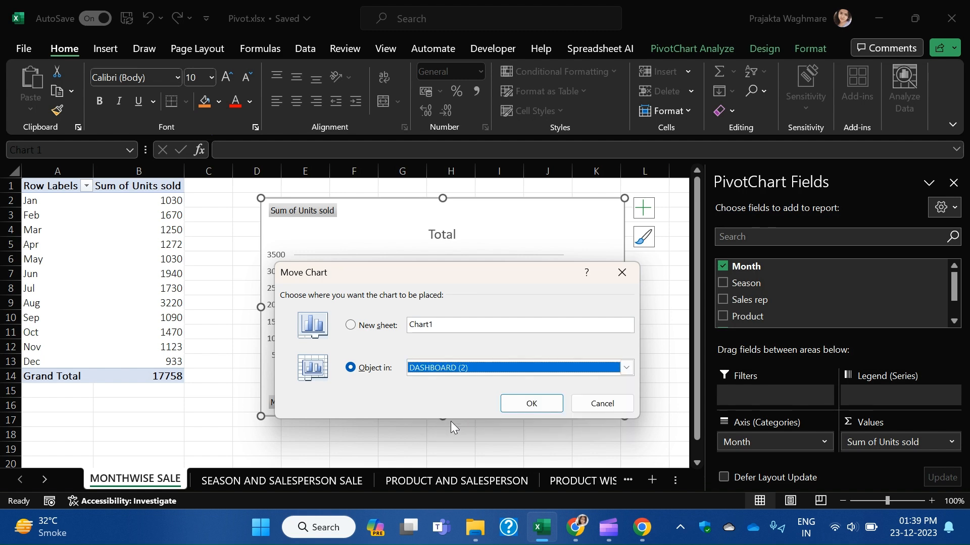
click(537, 407)
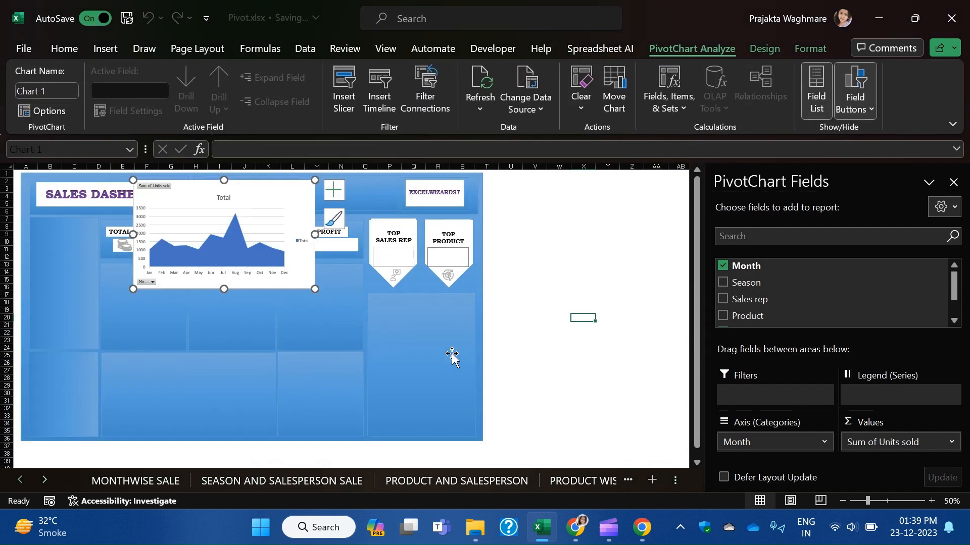
Drag the monthly area chart into the lower-left dashboard panel and shrink it to fit.
drag(273, 191, 238, 363)
scroll(262, 434, down, 1)
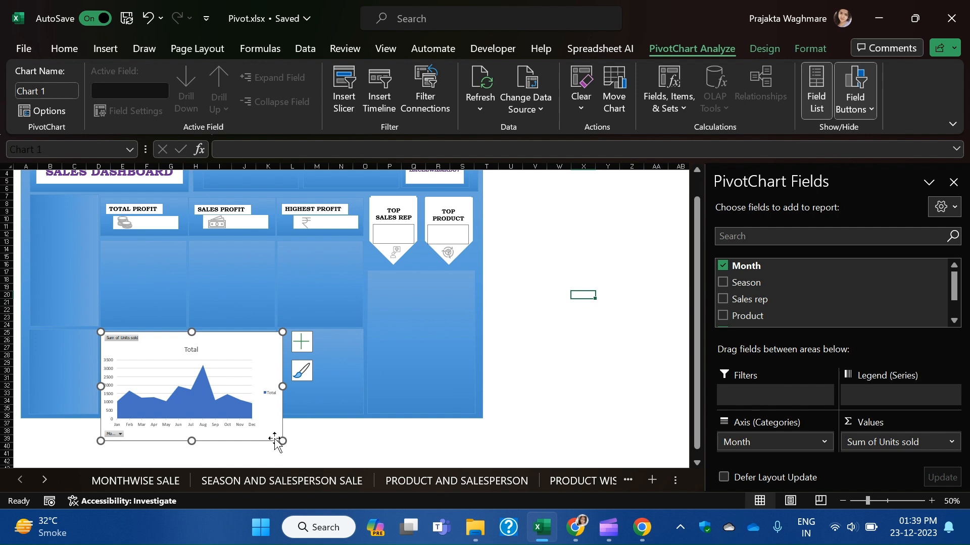
drag(281, 441, 278, 418)
click(485, 439)
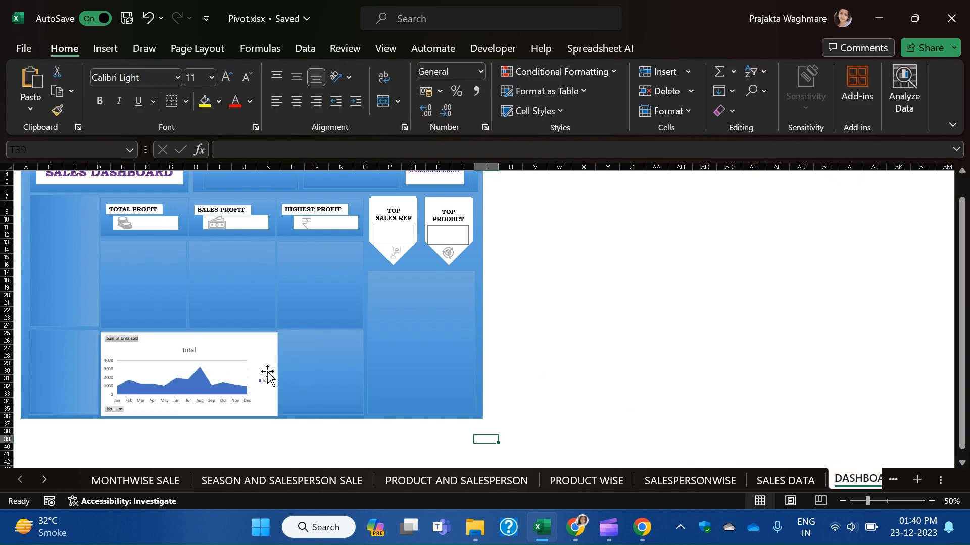
click(231, 367)
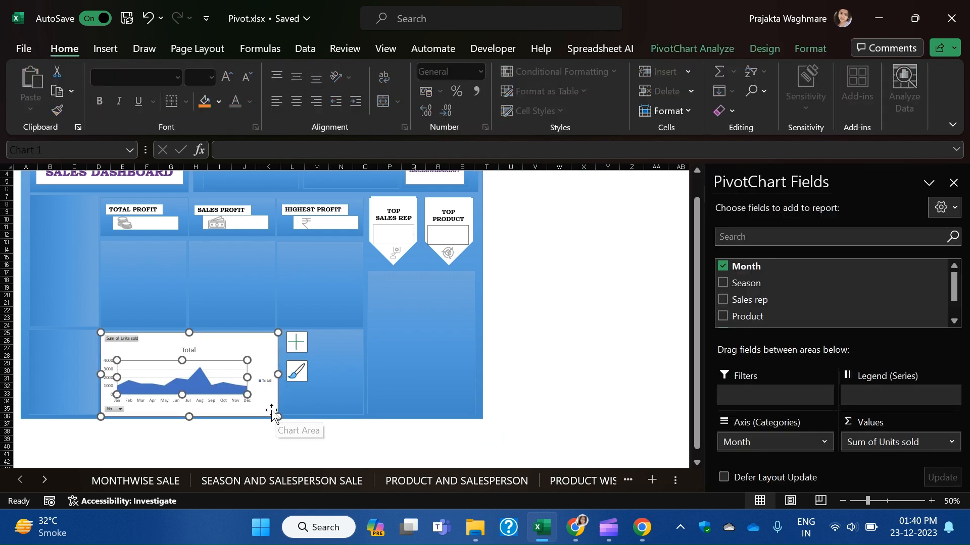
drag(278, 417, 274, 415)
click(525, 355)
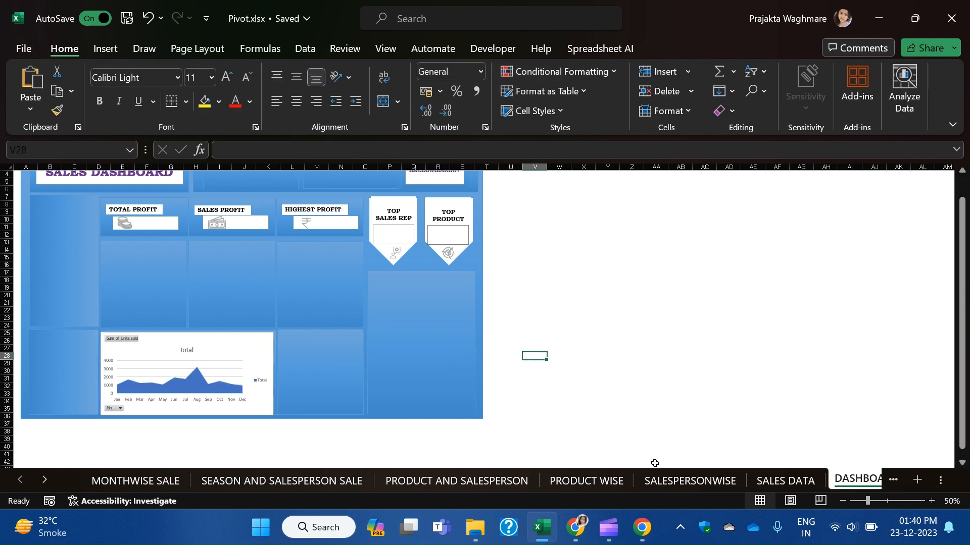
Nudge the monthly chart into its final spot in the panel, then return to MONTHWISE SALE.
drag(865, 503, 883, 501)
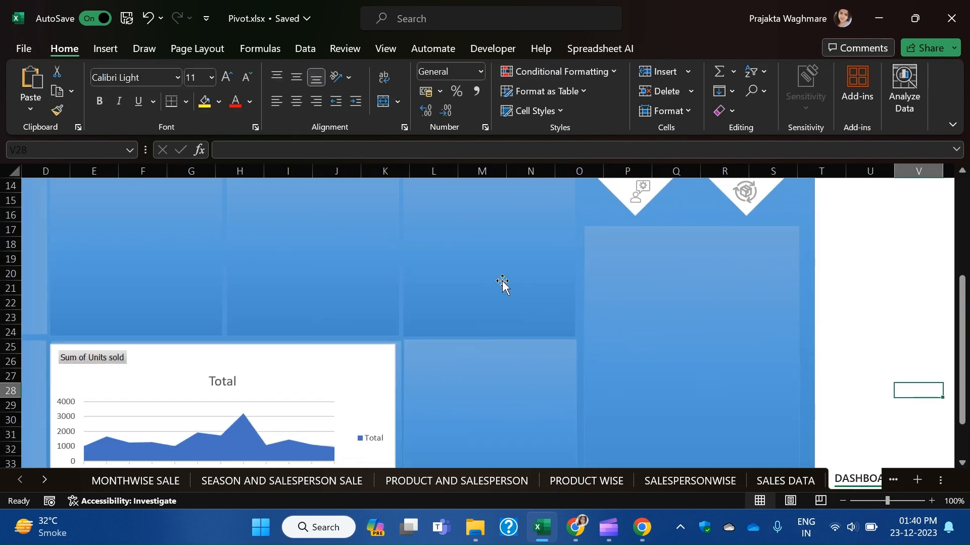
scroll(511, 288, down, 3)
click(343, 273)
mouse_move(303, 227)
mouse_down()
mouse_move(310, 232)
mouse_move(306, 225)
mouse_up()
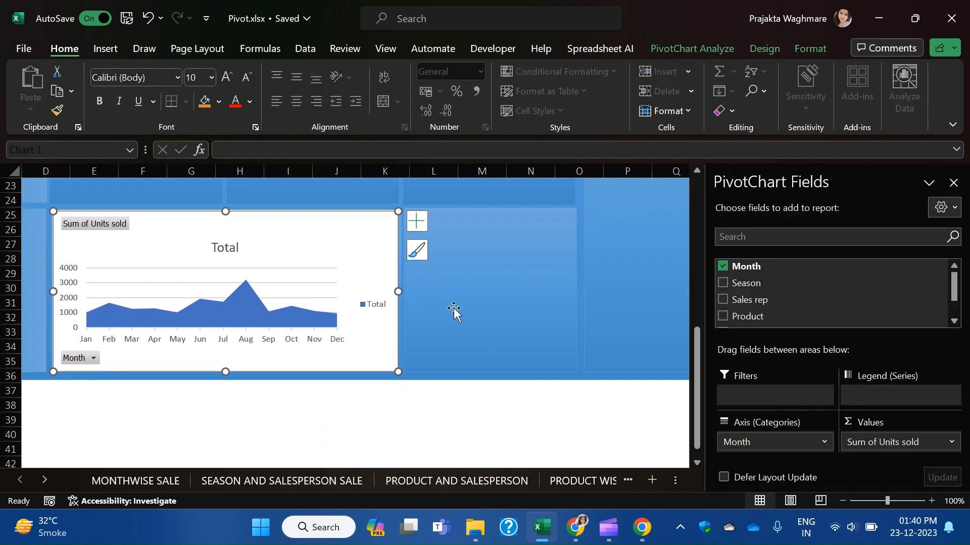
drag(401, 373, 400, 375)
click(484, 419)
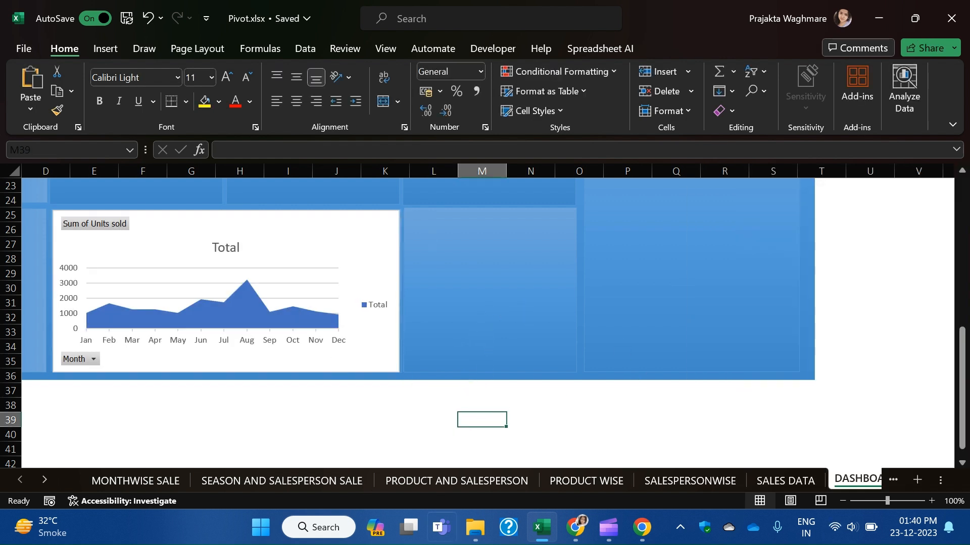
click(126, 488)
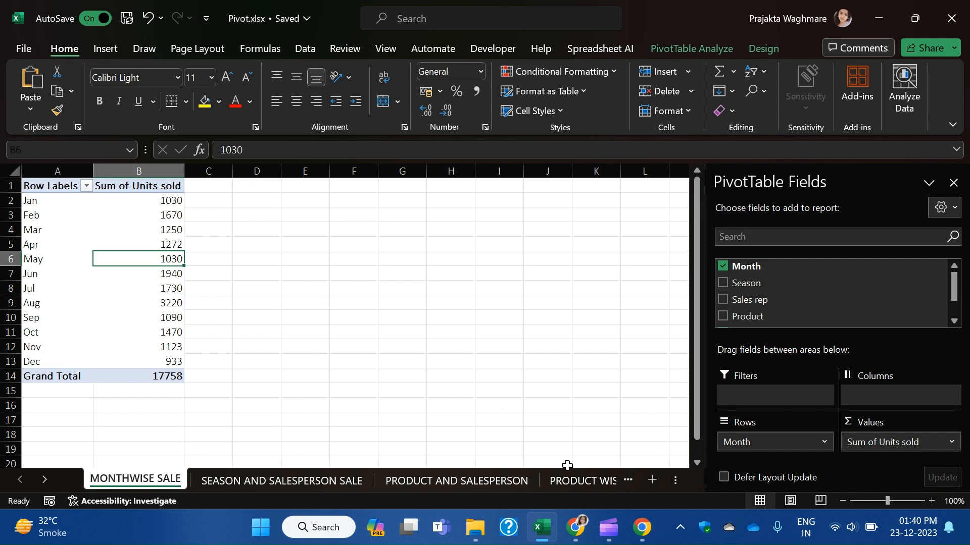
From SEASON AND SALESPERSON SALE, move the stacked Sales rep column chart to DASHBOARD (2).
click(276, 482)
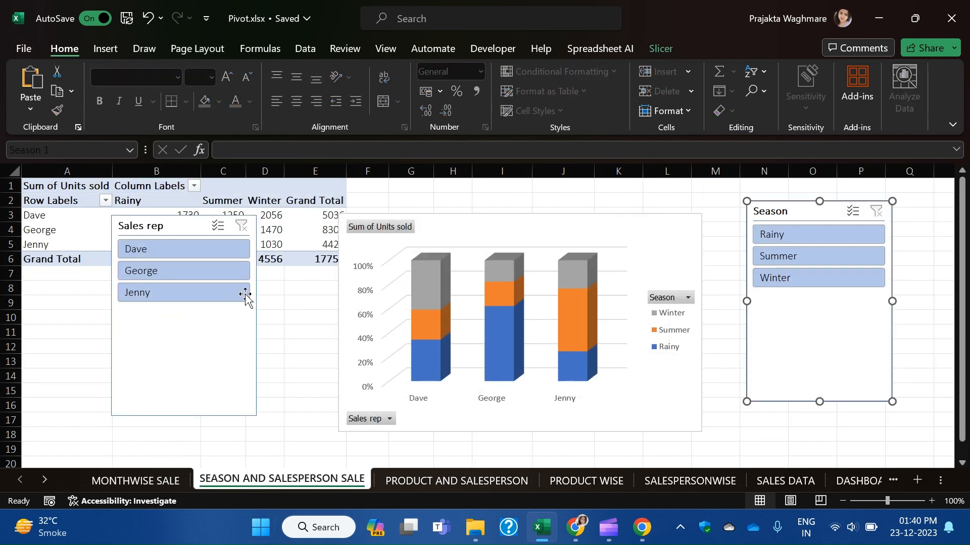
click(543, 227)
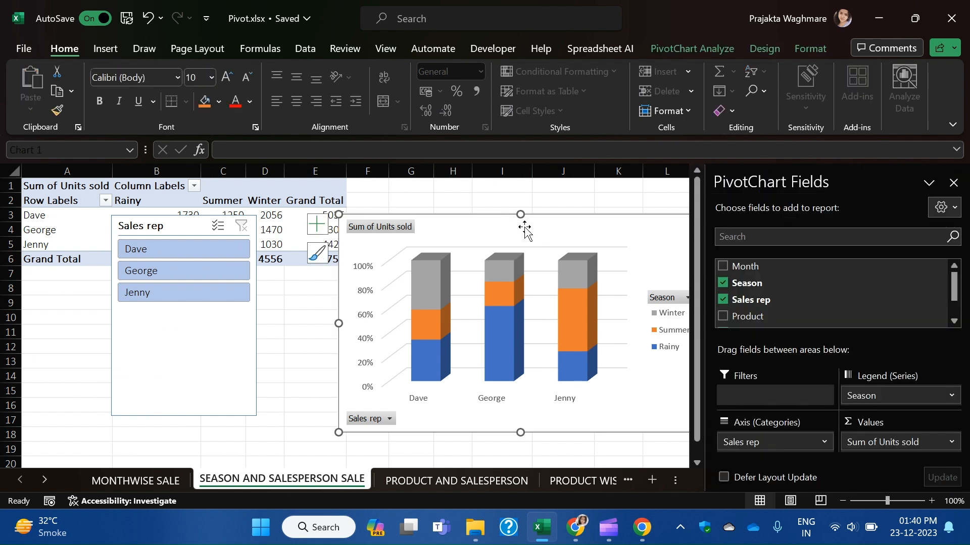
right_click(524, 227)
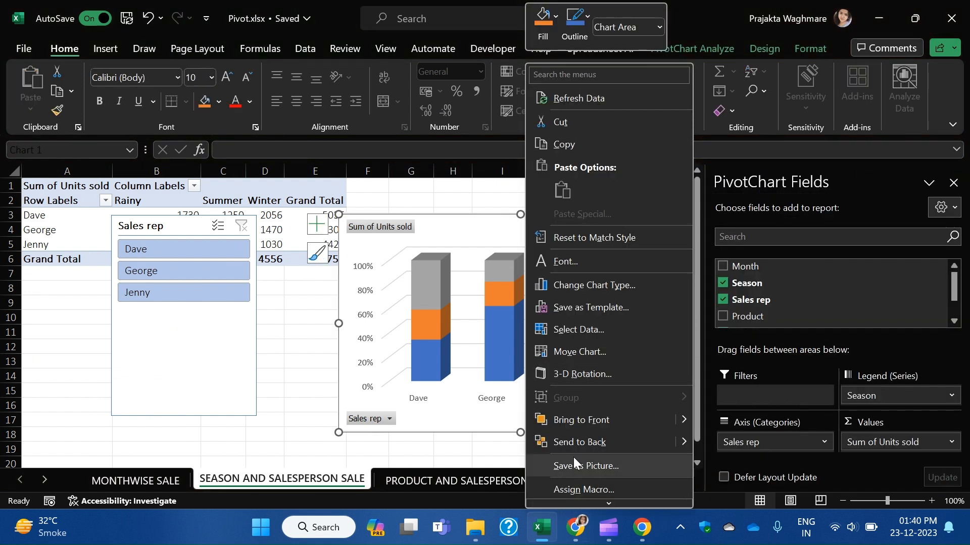
click(573, 352)
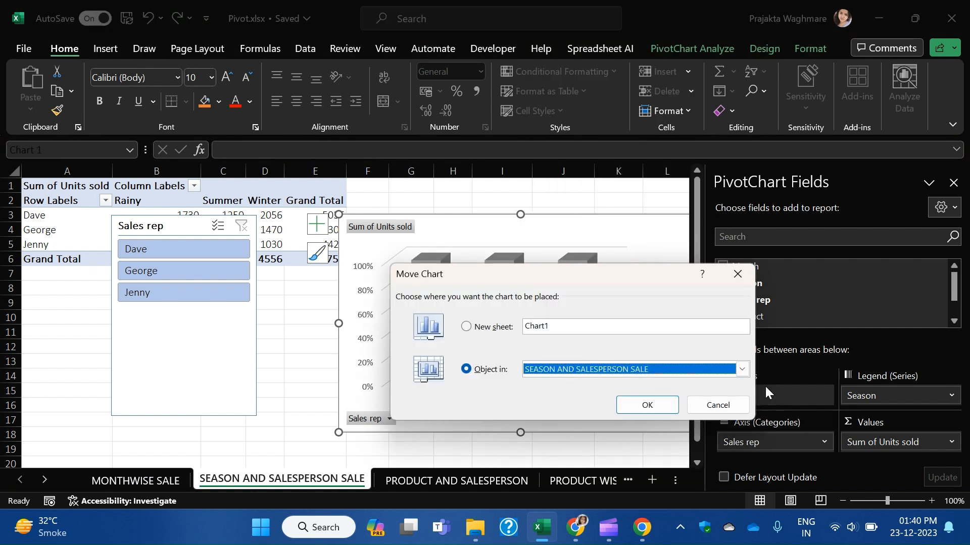
click(741, 369)
scroll(616, 424, down, 2)
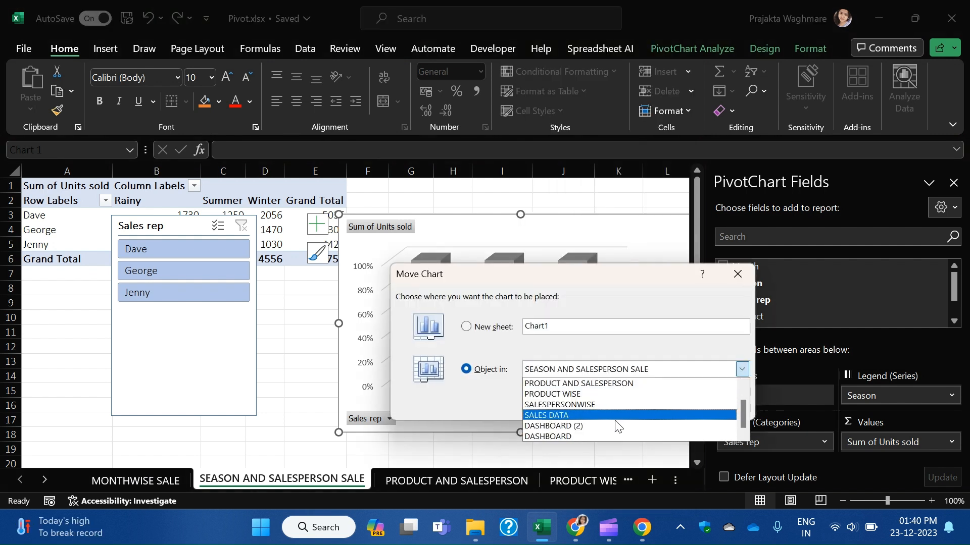
click(596, 427)
click(631, 408)
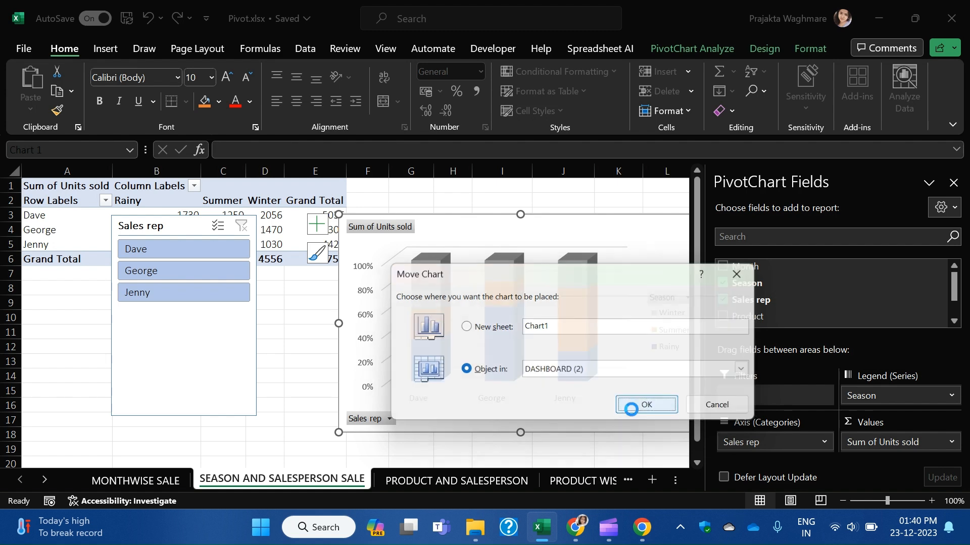
scroll(400, 386, up, 7)
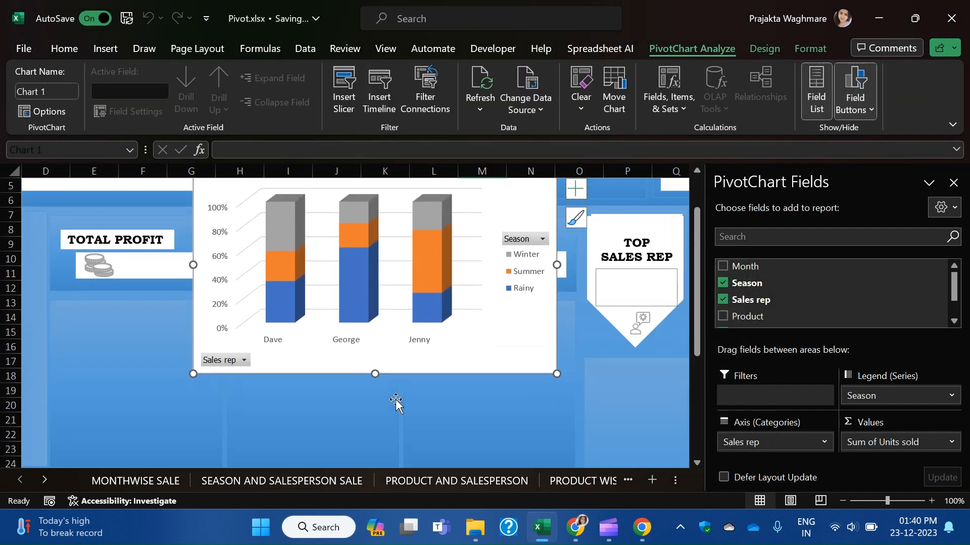
Fit the stacked chart into the upper-left panel above the monthly chart, then return to SEASON AND SALESPERSON SALE.
drag(347, 214, 205, 360)
scroll(353, 323, down, 4)
drag(410, 389, 346, 339)
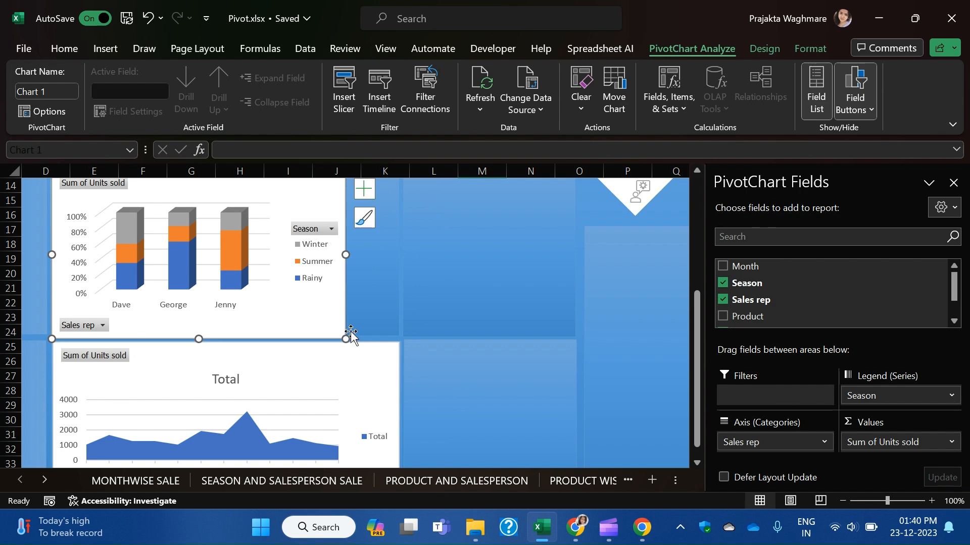
scroll(353, 342, up, 1)
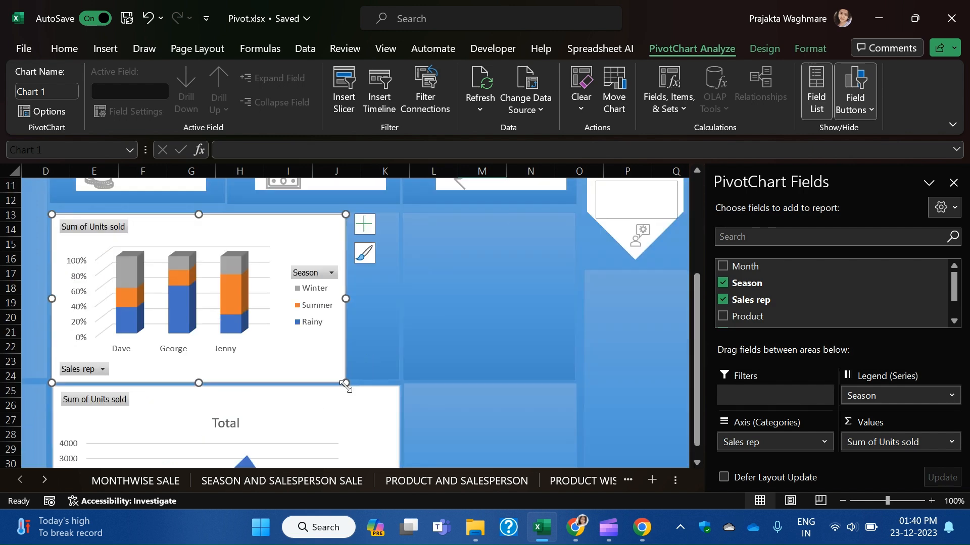
drag(301, 372, 224, 379)
click(425, 331)
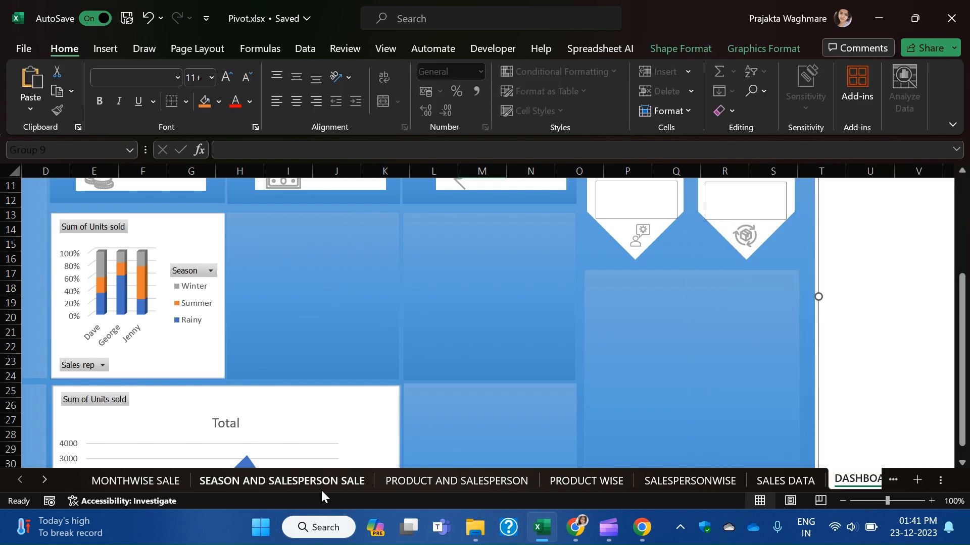
click(252, 480)
Move the PRODUCT AND SALESPERSON bar chart onto the dashboard with Move Chart.
click(451, 480)
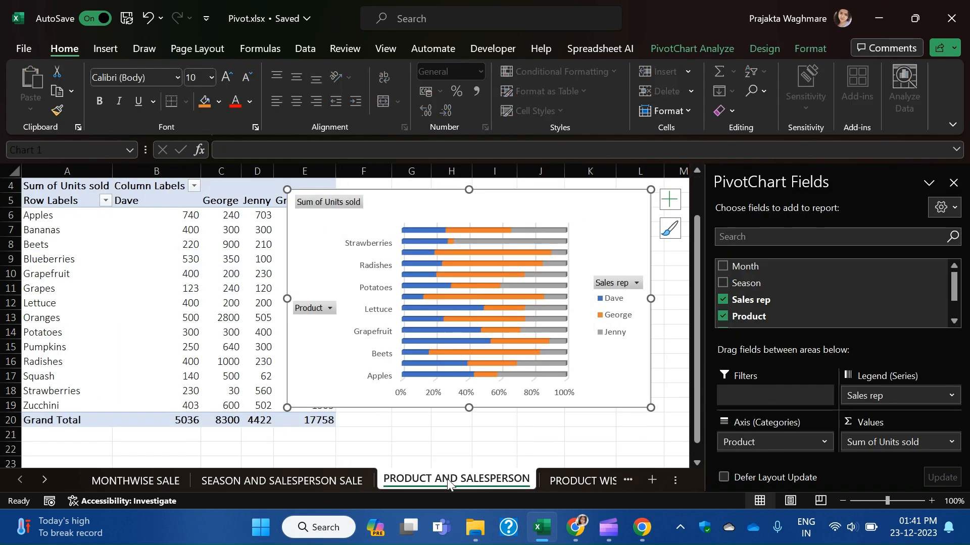
right_click(554, 196)
click(611, 352)
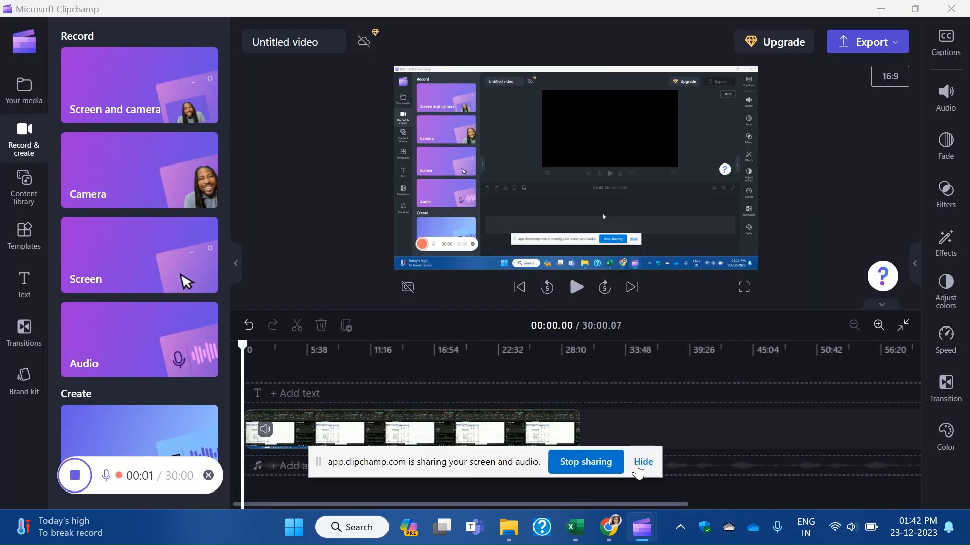
click(642, 462)
Minimize Clipchamp and bring the Google Meet call window to the front.
click(882, 10)
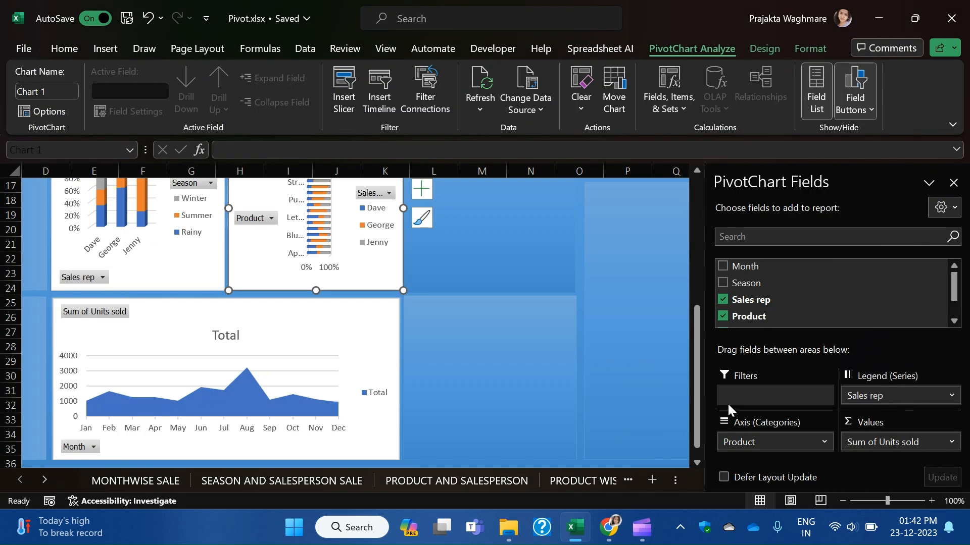
mouse_move(639, 538)
mouse_move(608, 528)
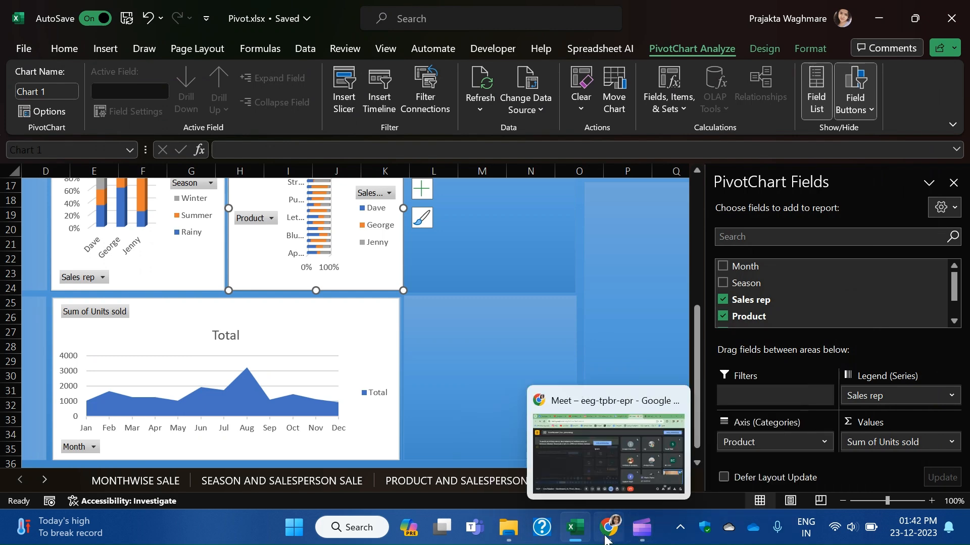
click(620, 441)
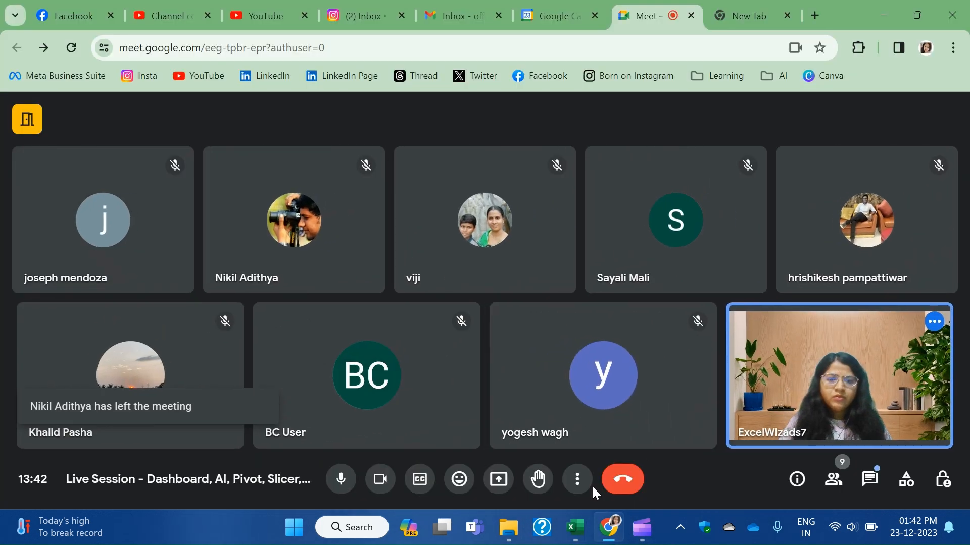
Present the entire screen to the Google Meet call and dismiss the sharing notice.
click(498, 479)
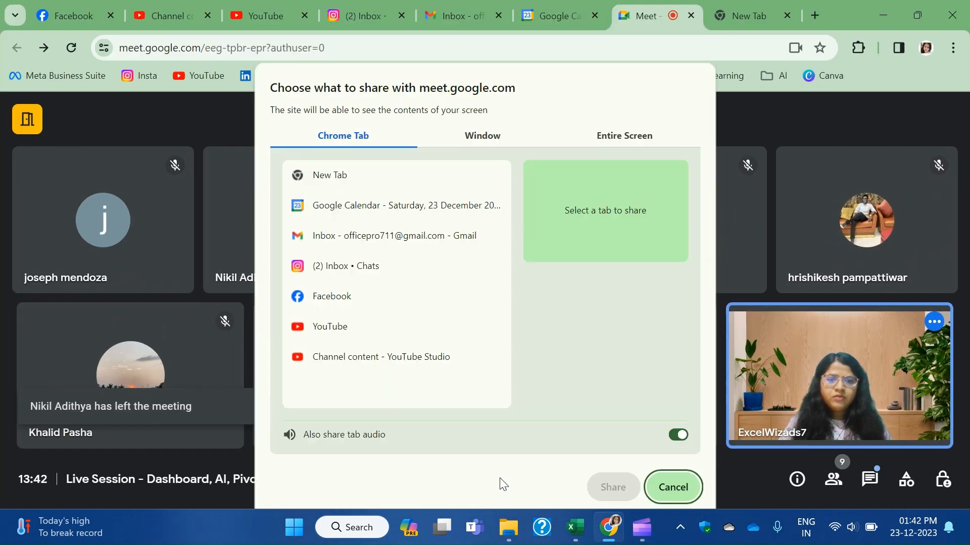
click(625, 137)
click(374, 236)
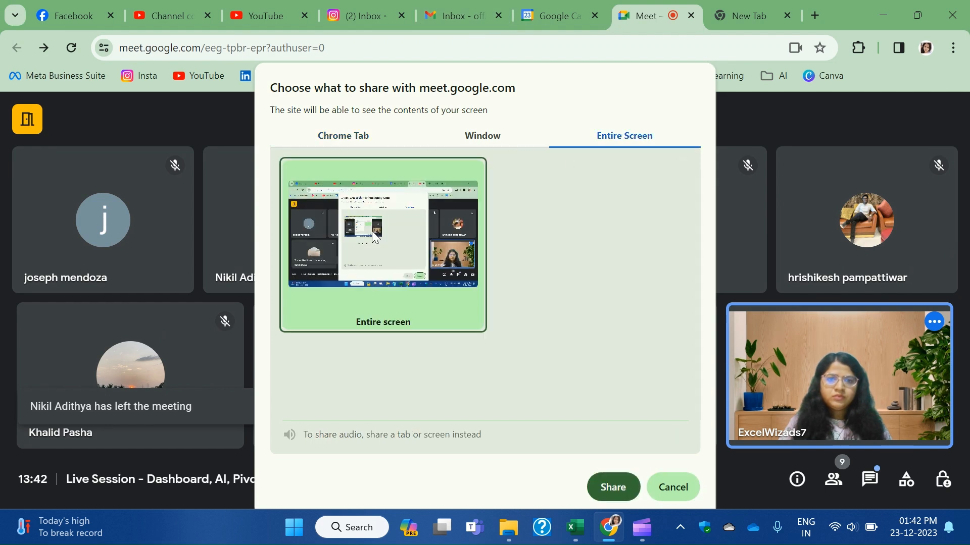
click(611, 489)
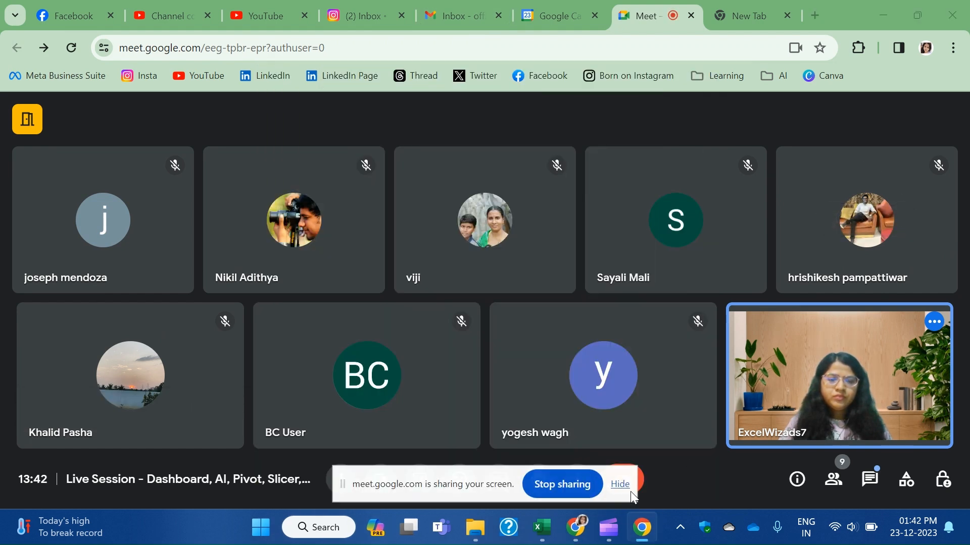
click(626, 486)
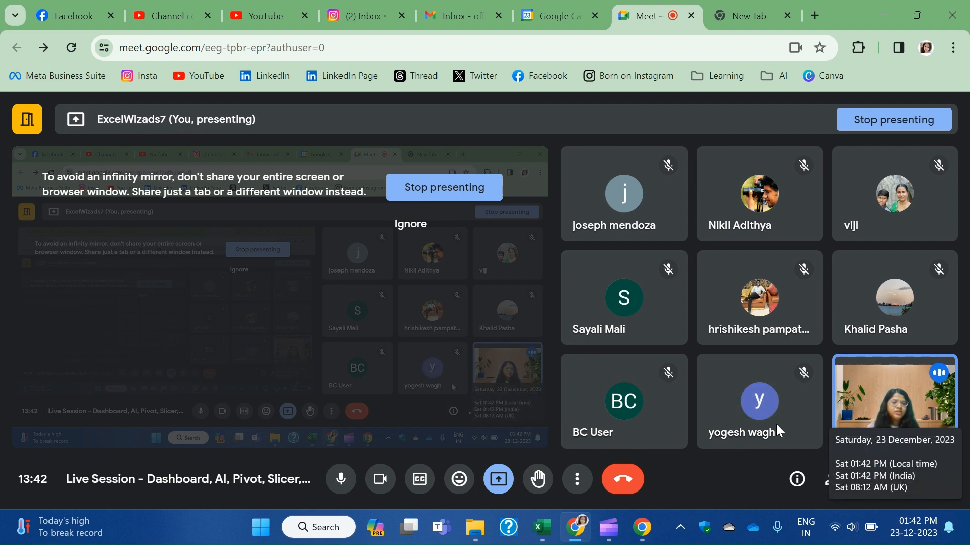
Open the in-call messages, scroll through them, and close the chat panel.
click(868, 479)
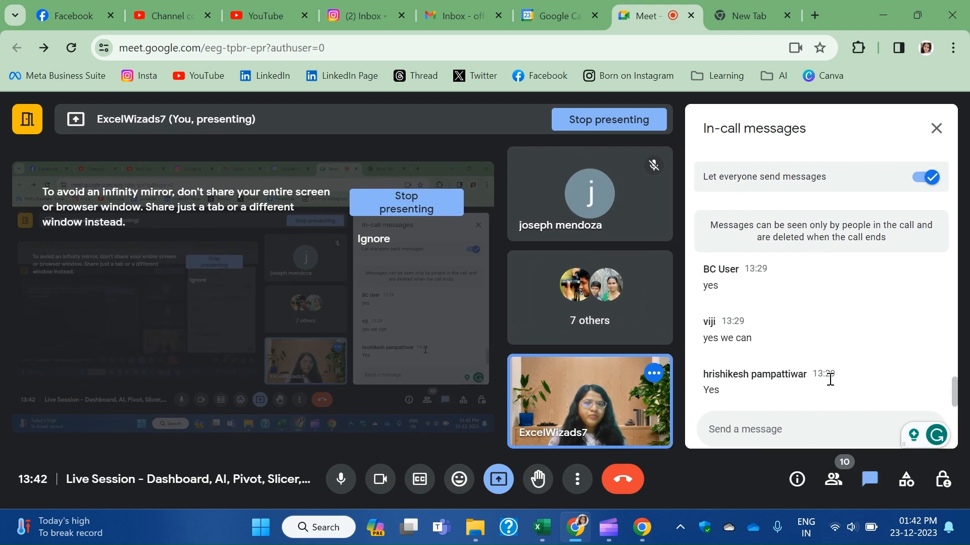
scroll(829, 378, up, 2)
scroll(830, 386, down, 2)
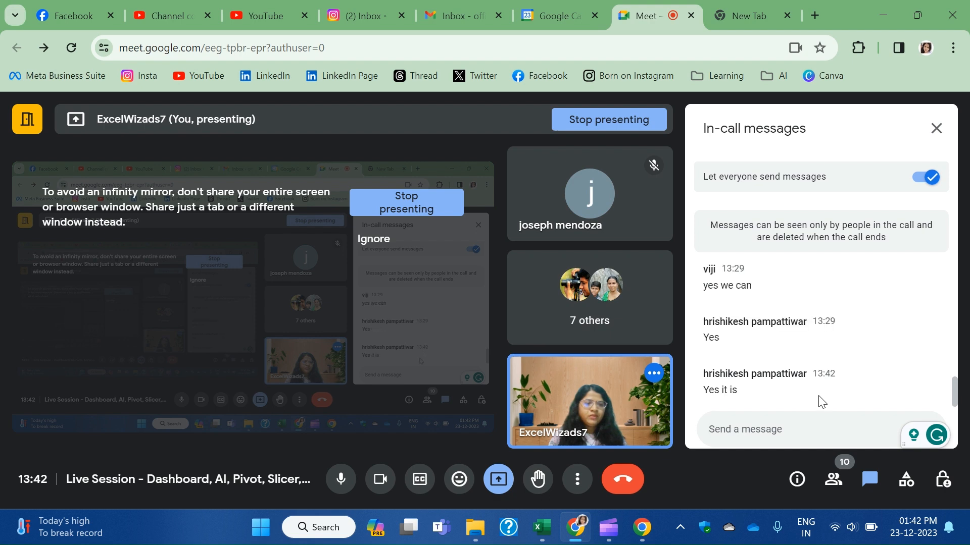
click(936, 128)
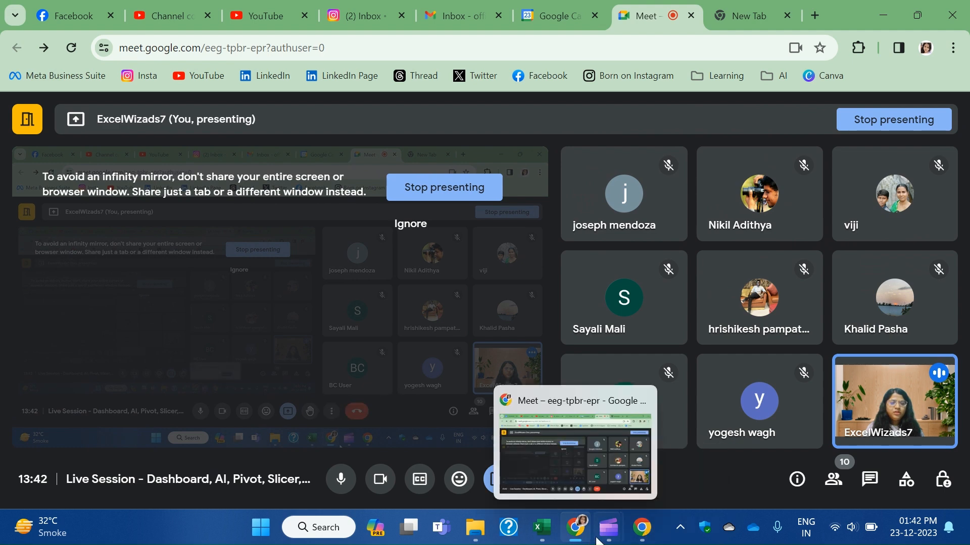
Return to the Pivot.xlsx workbook and close the PivotChart Fields pane.
click(541, 539)
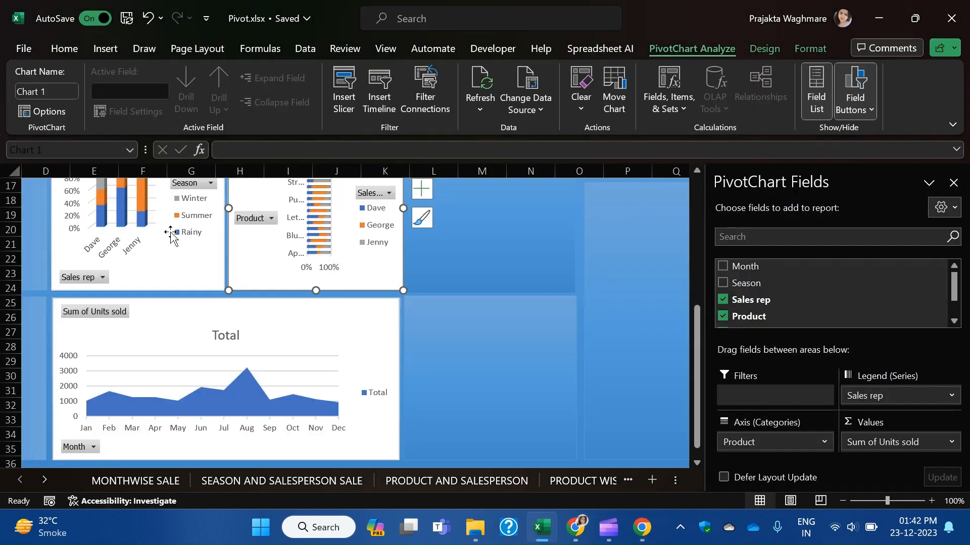
scroll(413, 305, up, 2)
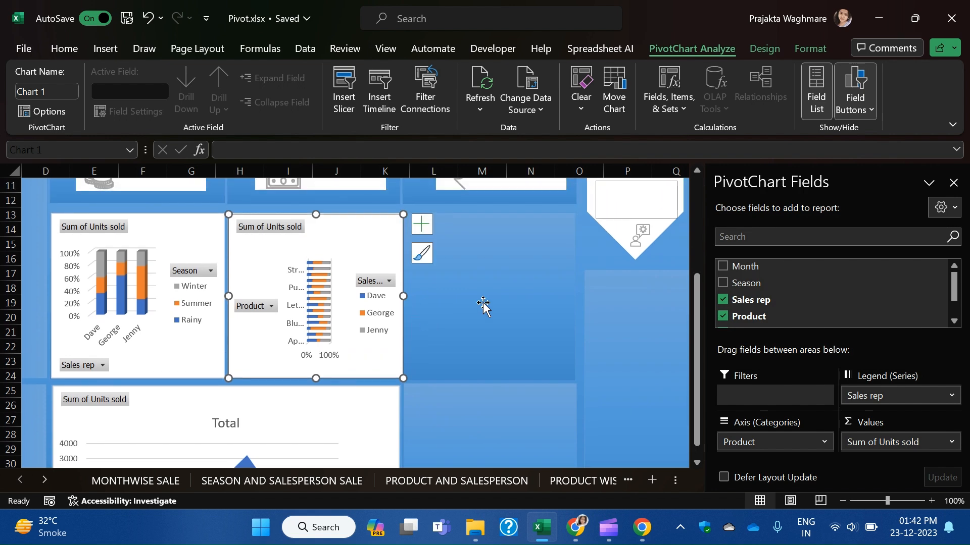
scroll(546, 336, up, 2)
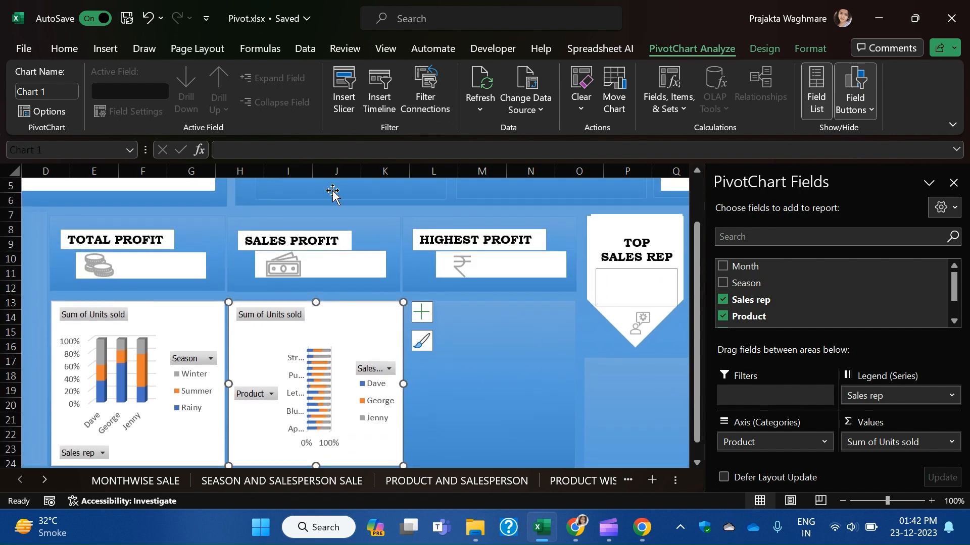
scroll(550, 310, up, 2)
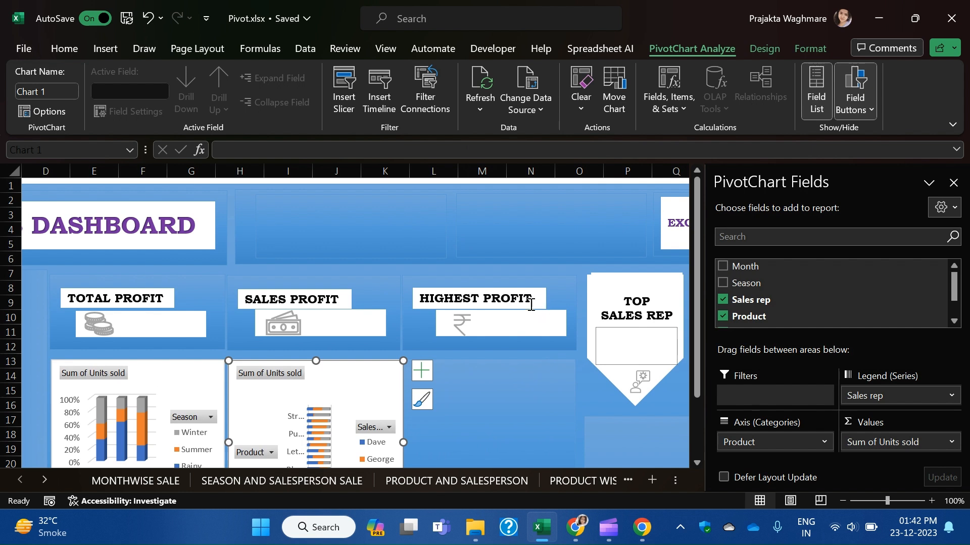
click(953, 183)
Check the dashboard layout, deselect the chart, and switch to PRODUCT AND SALESPERSON.
scroll(563, 364, down, 2)
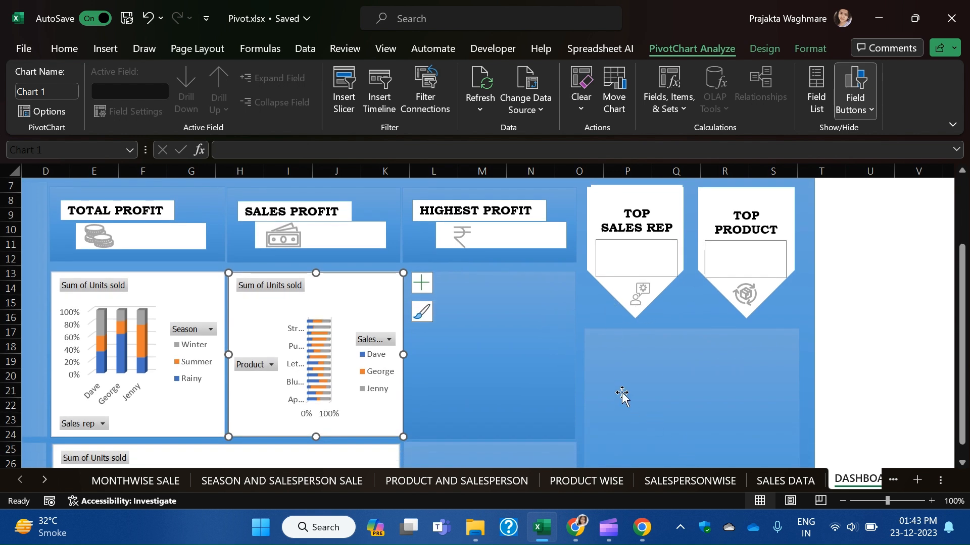
scroll(523, 391, up, 2)
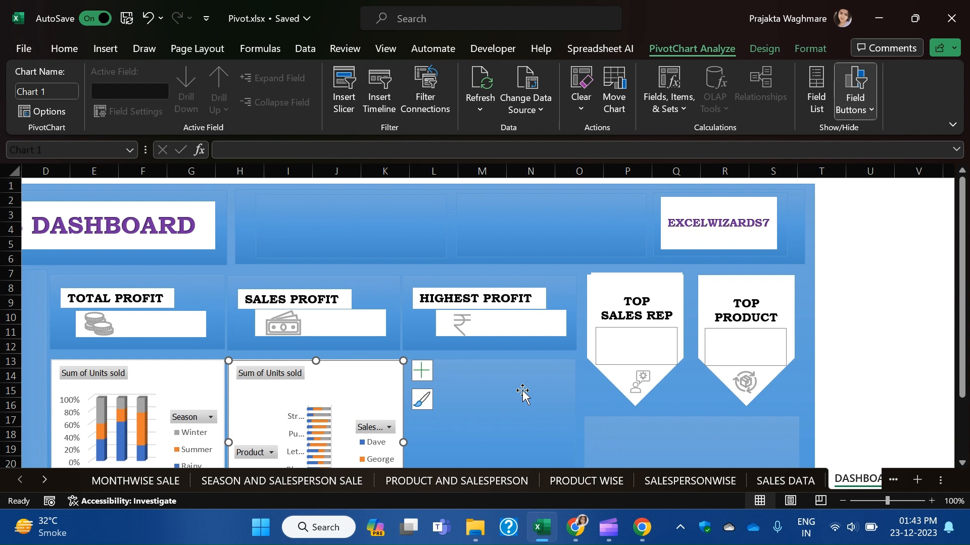
scroll(523, 392, down, 3)
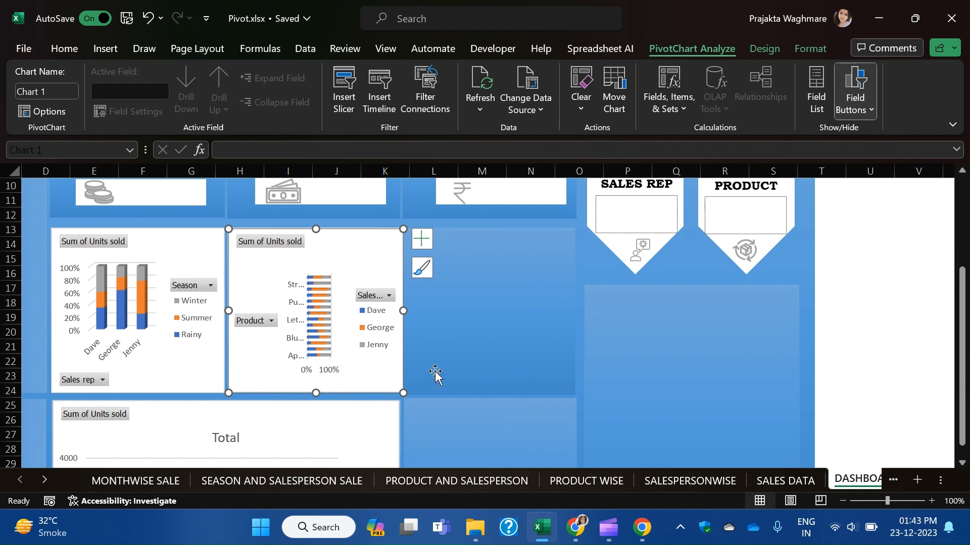
click(475, 337)
scroll(475, 462, down, 1)
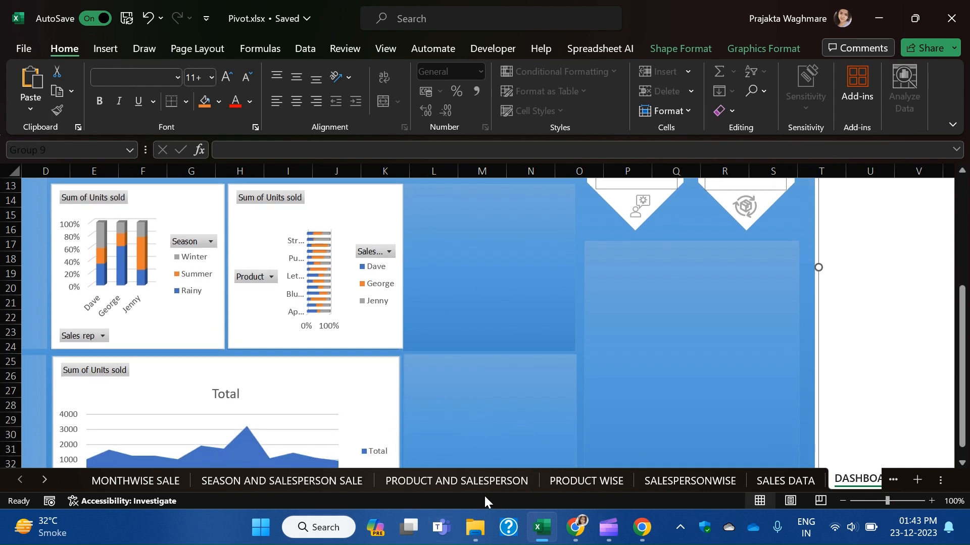
click(469, 481)
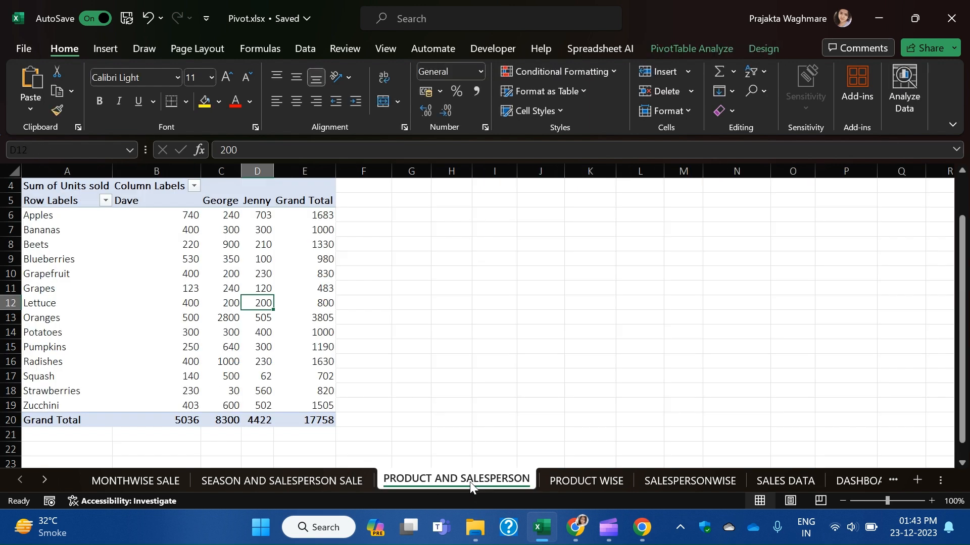
From PRODUCT WISE, move the product units-sold pie chart to DASHBOARD (2).
click(583, 480)
right_click(440, 257)
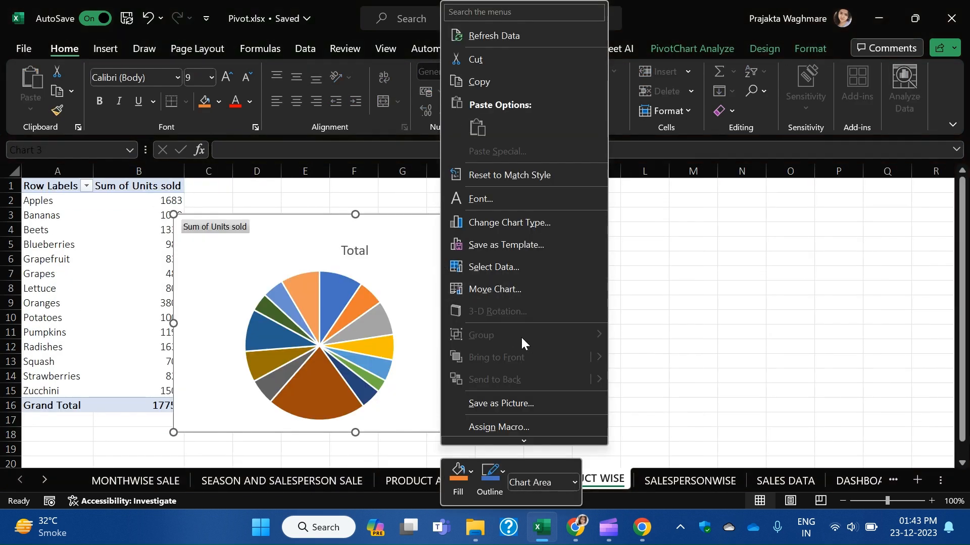
click(556, 283)
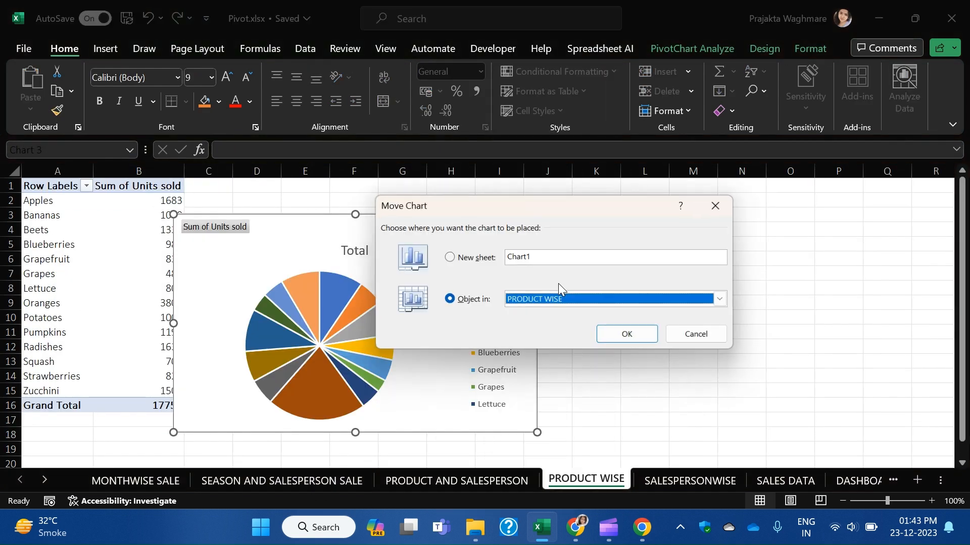
click(722, 301)
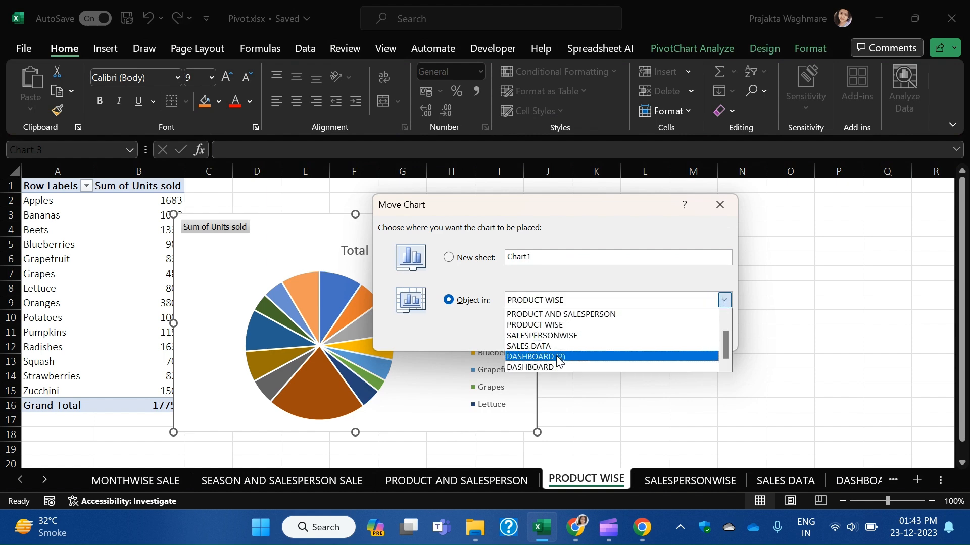
click(558, 356)
click(641, 337)
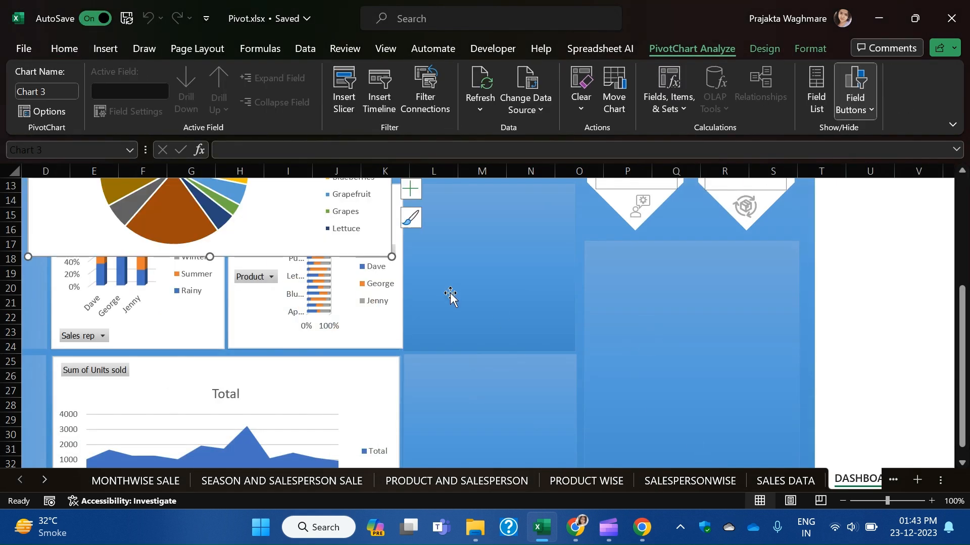
Place the pie chart beside the bar charts under HIGHEST PROFIT and shrink it to fit.
scroll(450, 293, up, 3)
drag(253, 204, 625, 345)
scroll(697, 303, down, 5)
drag(770, 315, 575, 262)
scroll(578, 320, up, 3)
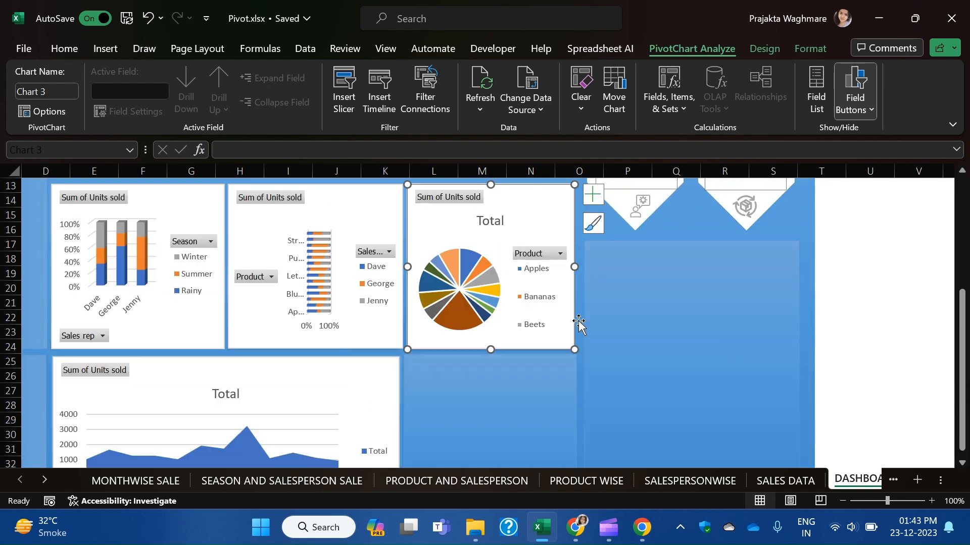
scroll(567, 383, up, 1)
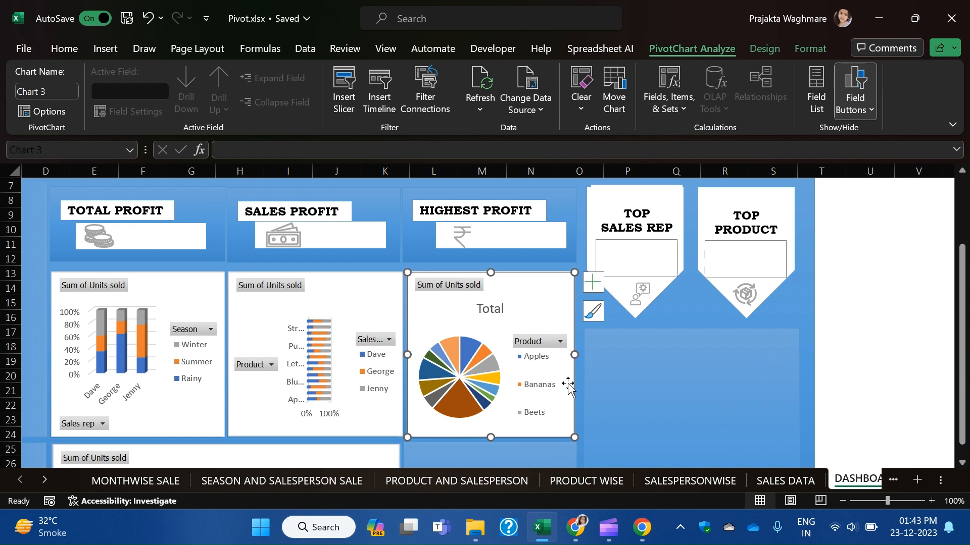
click(915, 335)
scroll(838, 381, down, 2)
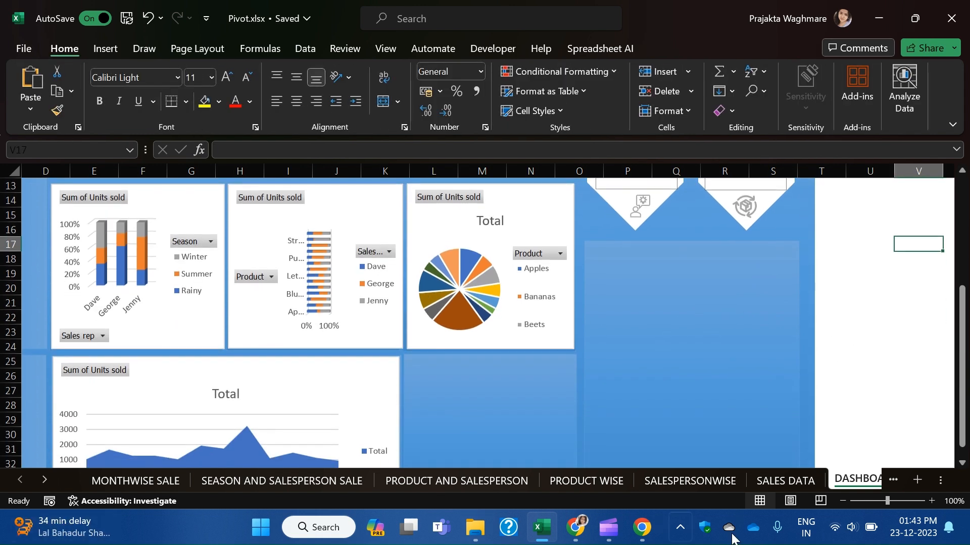
From SALESPERSONWISE, move the sales-rep units-sold pie chart to DASHBOARD (2).
click(689, 483)
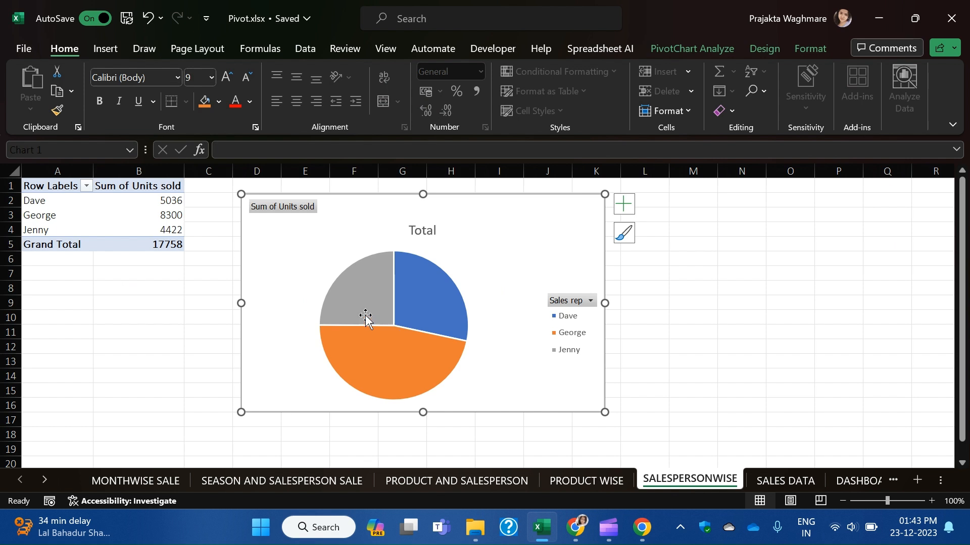
right_click(528, 238)
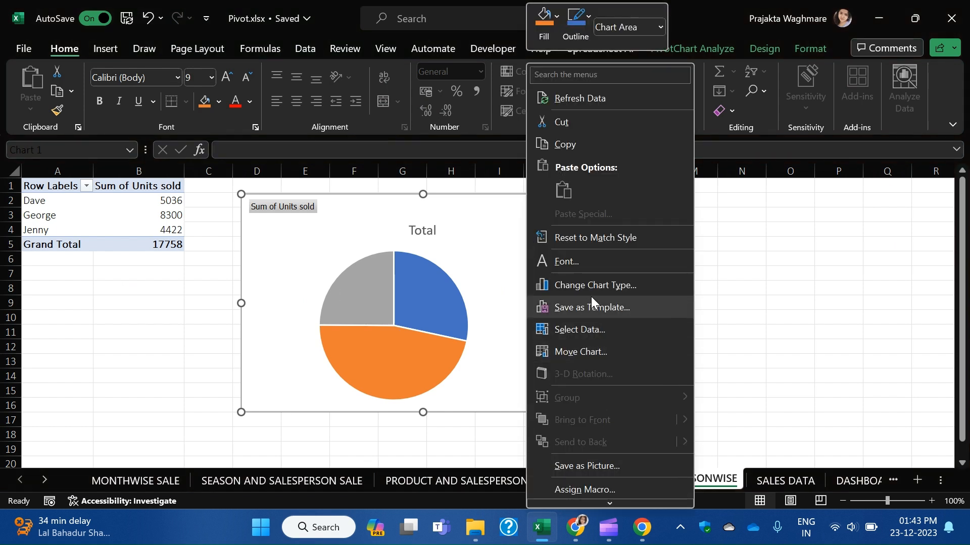
click(602, 346)
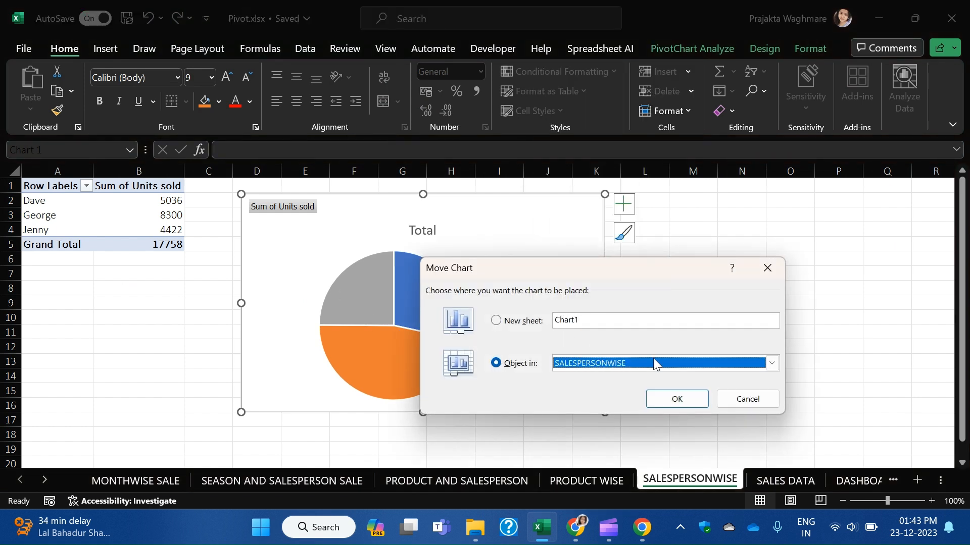
click(772, 363)
scroll(630, 429, down, 1)
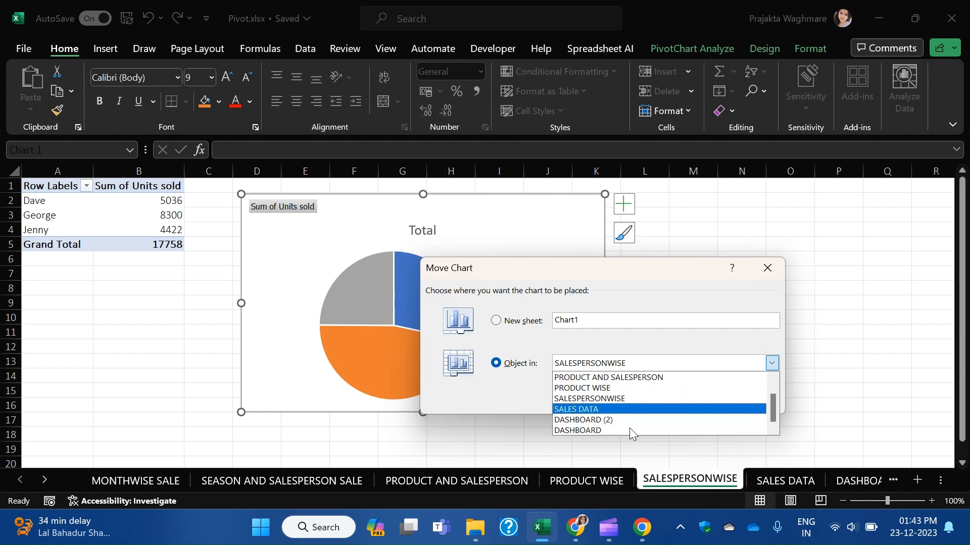
click(622, 420)
click(677, 399)
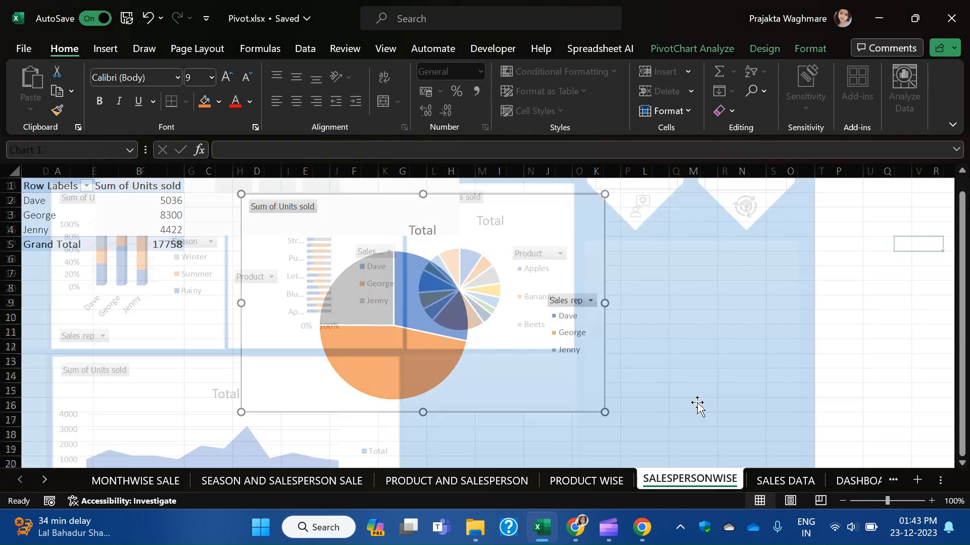
Position the sales-rep pie beside the monthly chart and shrink it to fit the lower panel.
scroll(638, 385, up, 5)
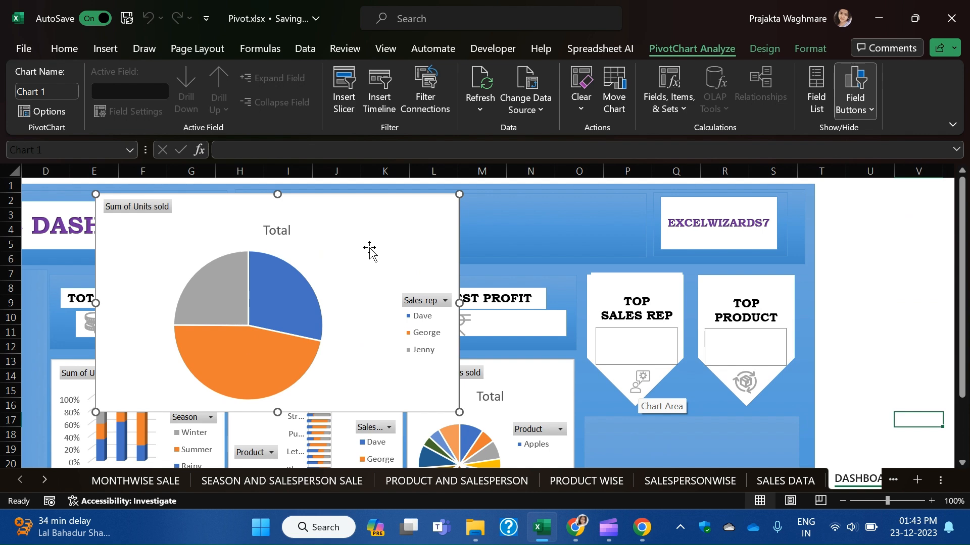
drag(364, 222, 632, 413)
scroll(600, 343, down, 5)
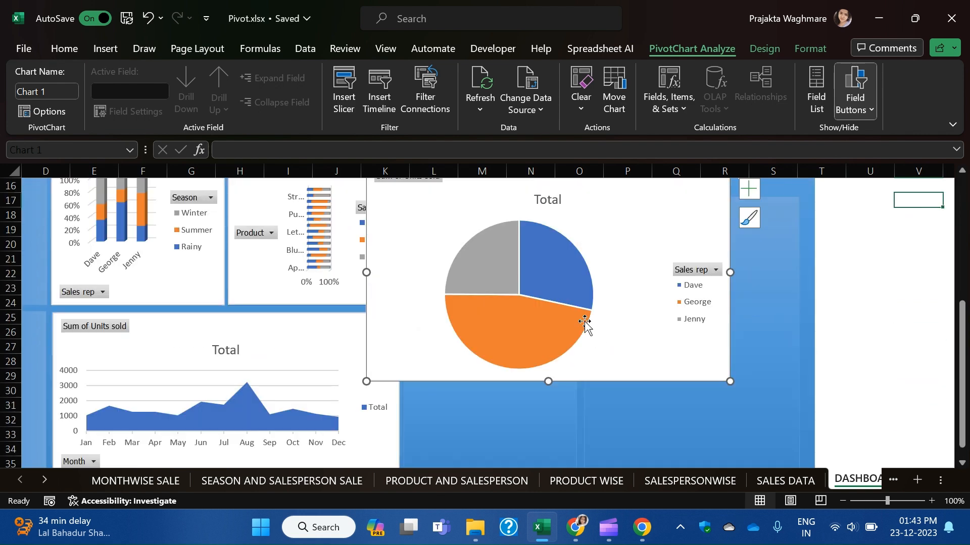
scroll(587, 321, up, 1)
drag(634, 225, 669, 372)
scroll(670, 353, down, 4)
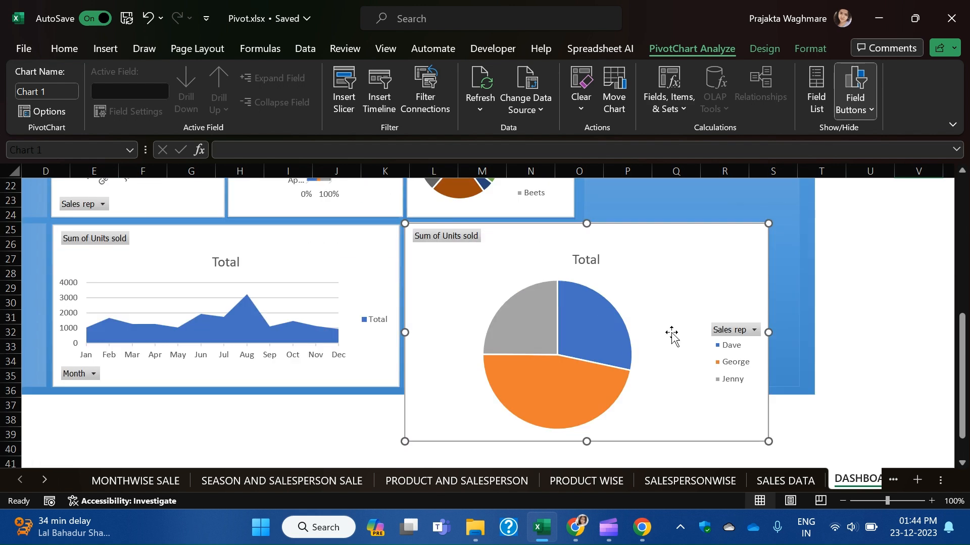
drag(767, 398, 629, 344)
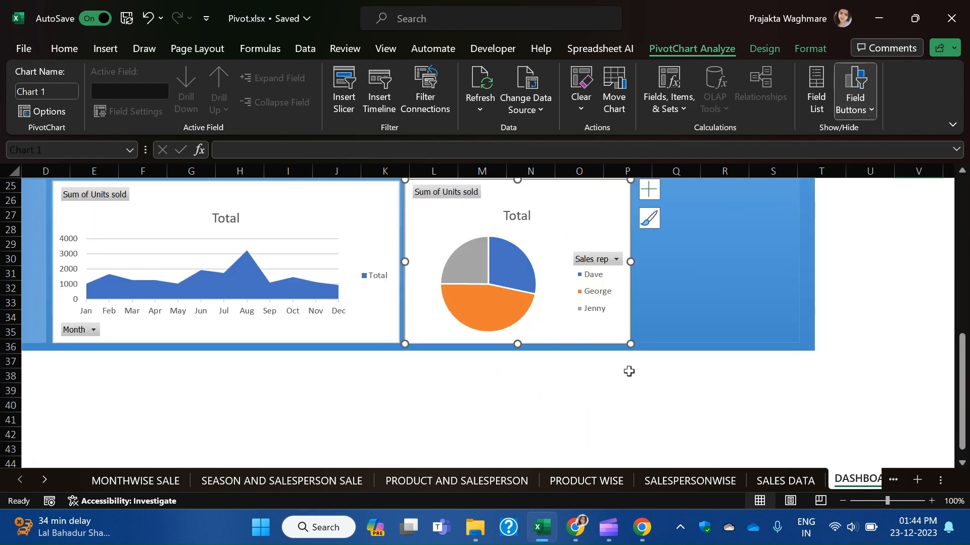
scroll(629, 379, up, 2)
drag(629, 430, 574, 427)
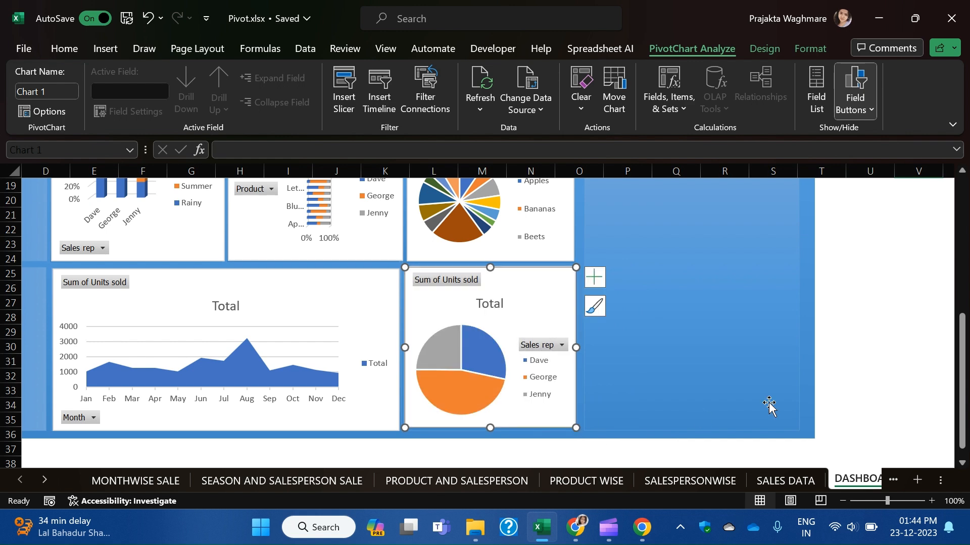
click(915, 360)
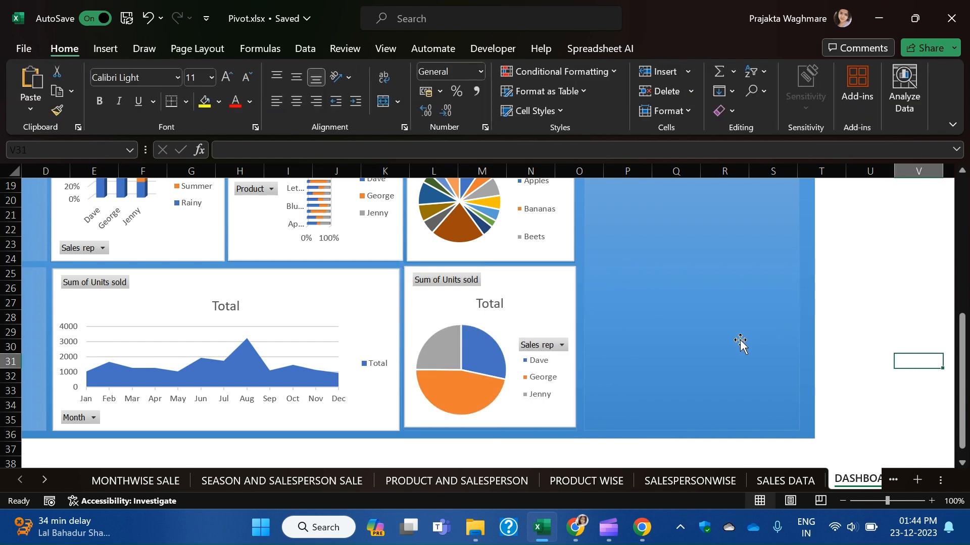
scroll(751, 349, up, 4)
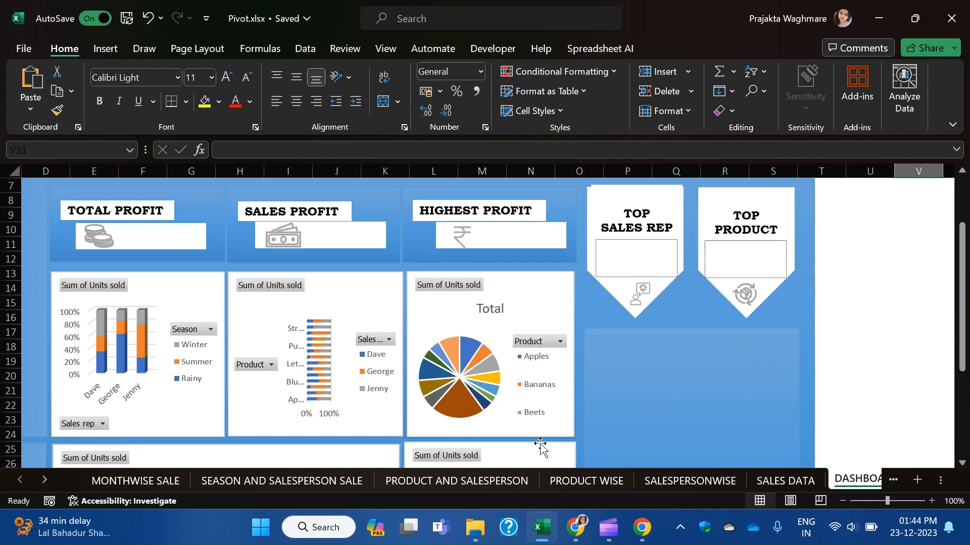
scroll(553, 428, down, 2)
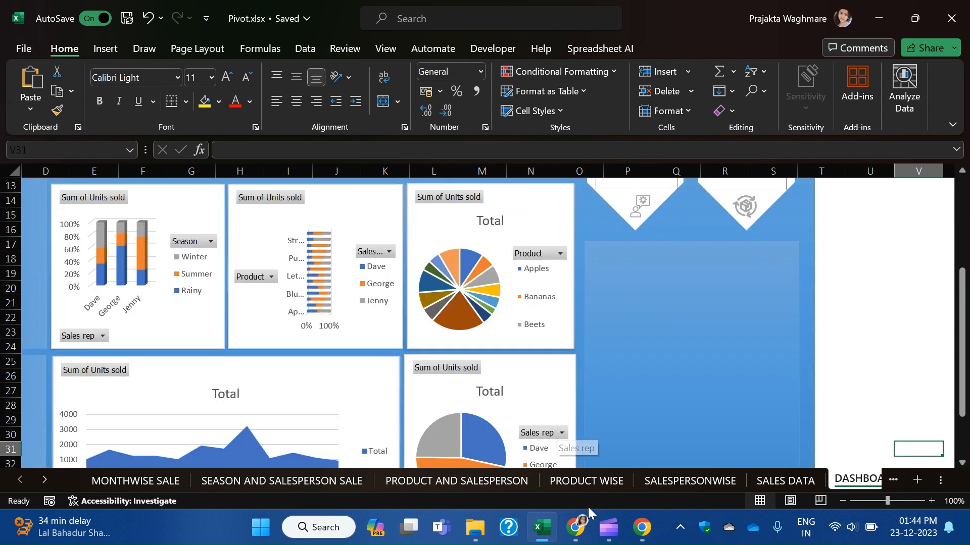
Delete the Month slicers from the SALES DATA and MONTHWISE SALE sheets.
click(803, 482)
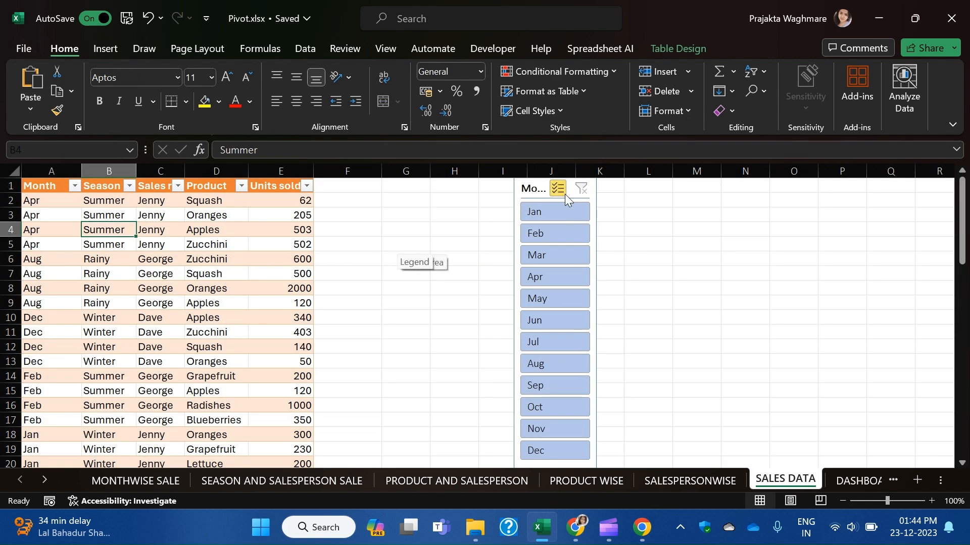
click(543, 196)
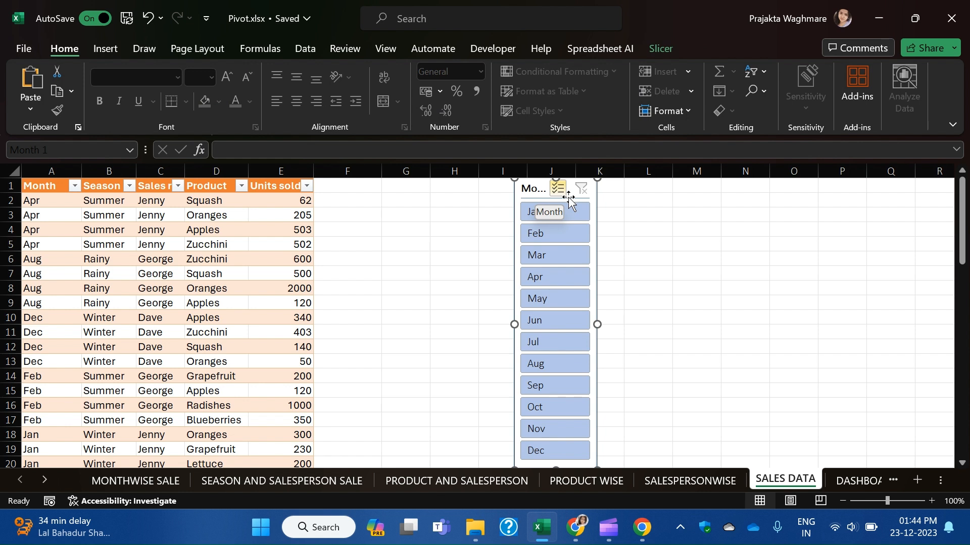
key(Delete)
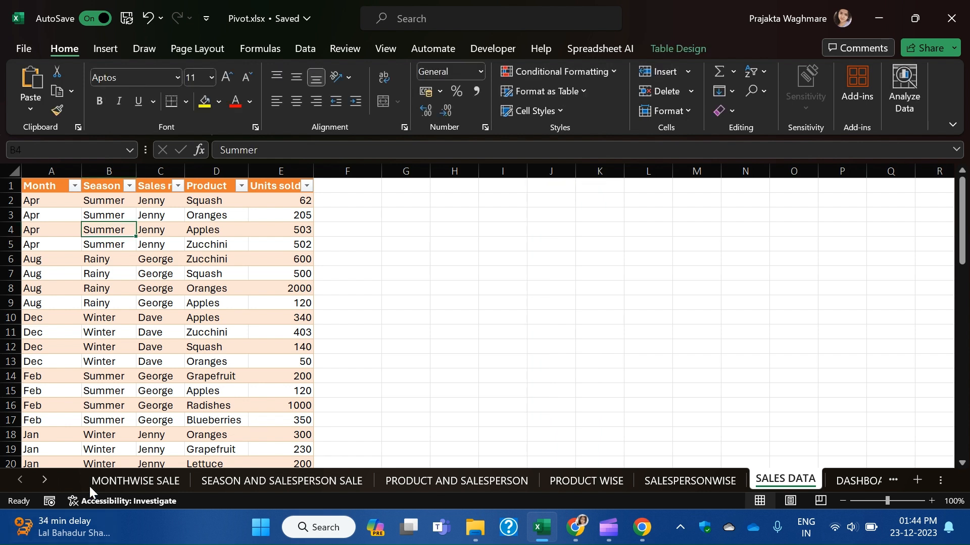
click(123, 482)
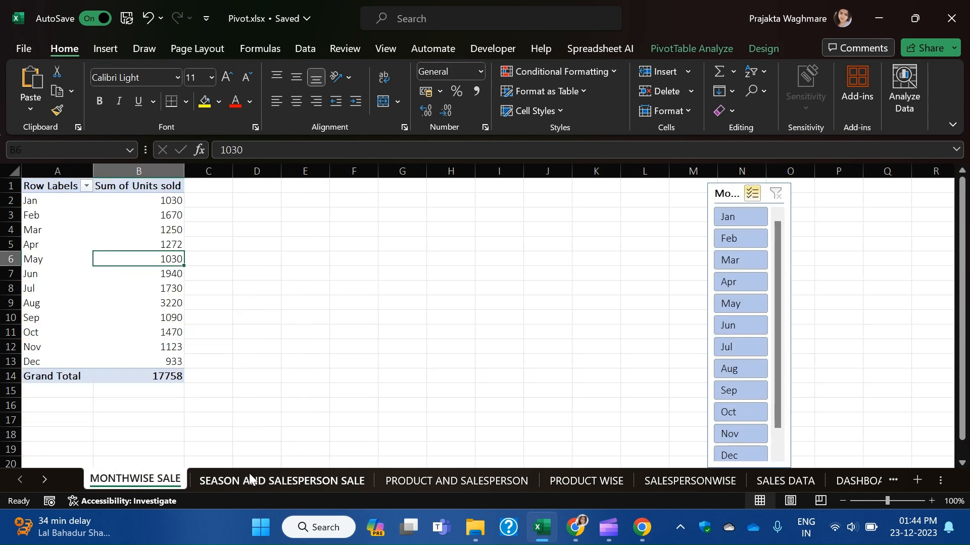
click(742, 185)
key(Delete)
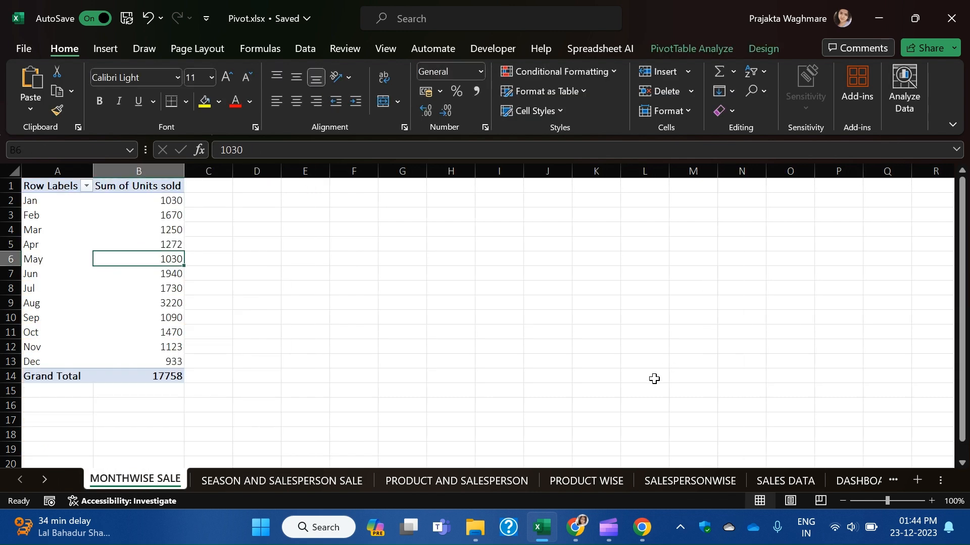
Delete the Sales rep and Season slicers from the SEASON AND SALESPERSON SALE sheet.
click(328, 481)
click(254, 253)
key(Delete)
click(803, 204)
key(Delete)
drag(501, 362, 369, 439)
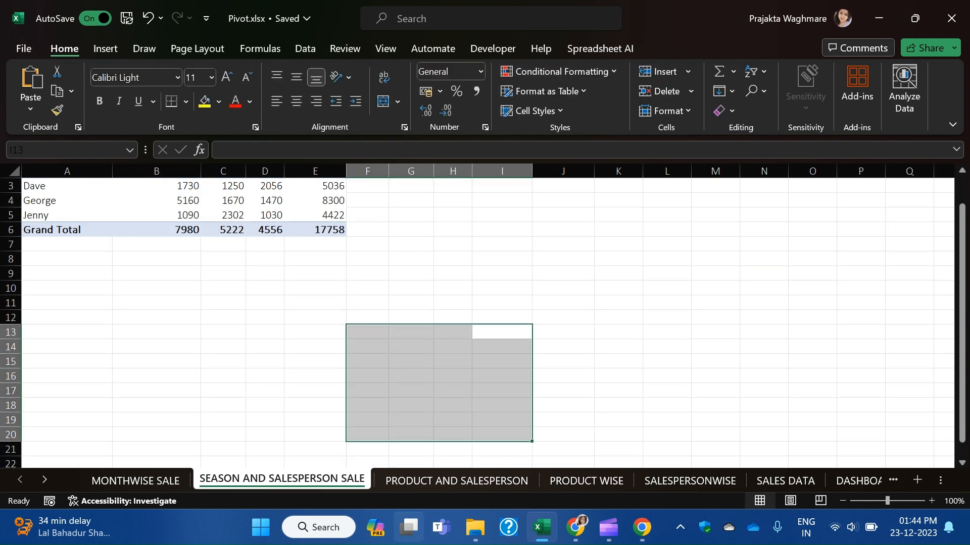
Look through the other pivot sheets, then return to SALES DATA with a table cell selected.
click(432, 486)
click(578, 482)
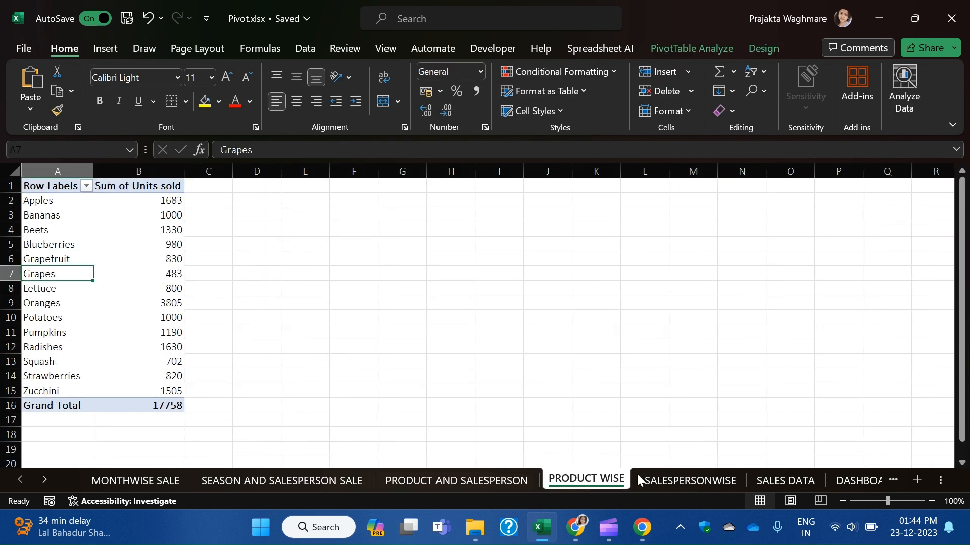
click(714, 479)
click(796, 477)
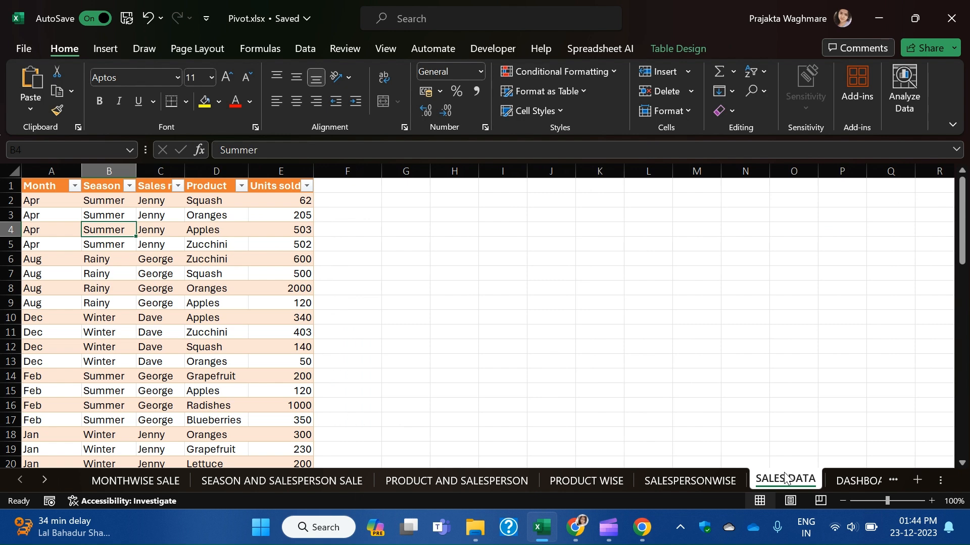
click(236, 274)
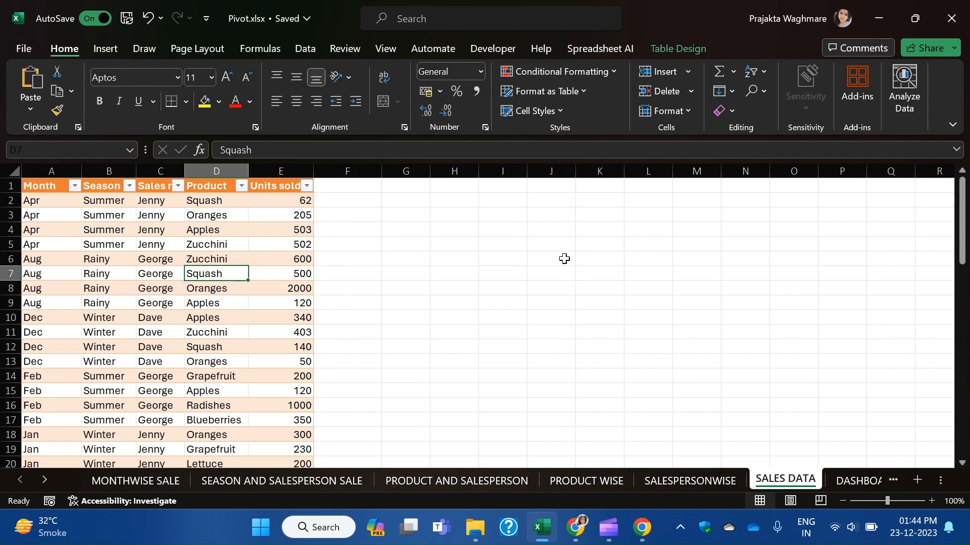
click(107, 49)
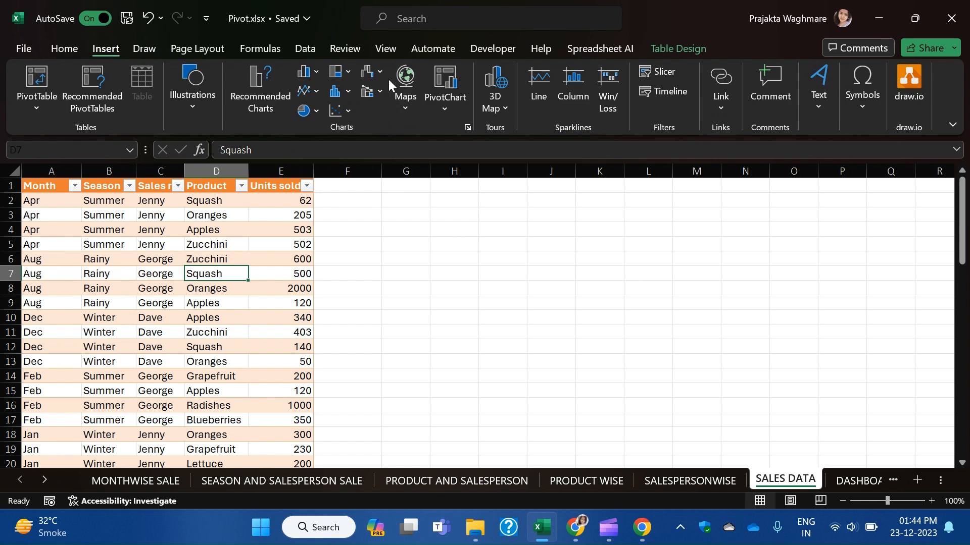
Insert a Treemap hierarchy chart of the sales data and drag it right of the table.
click(349, 77)
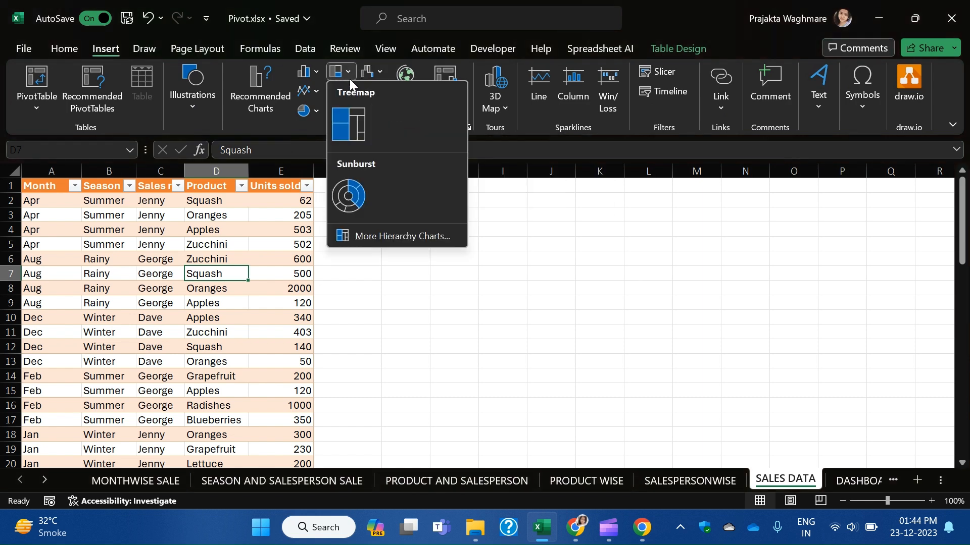
click(359, 123)
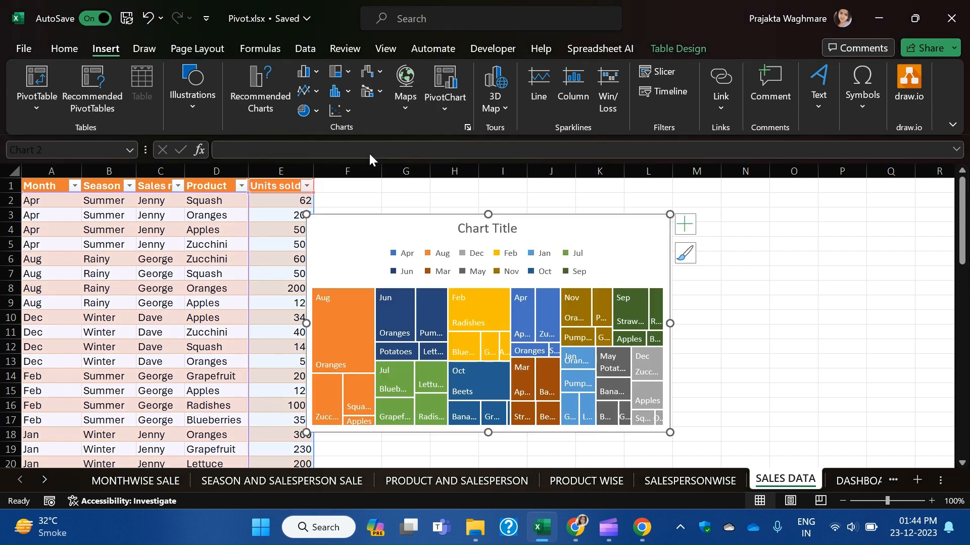
right_click(635, 253)
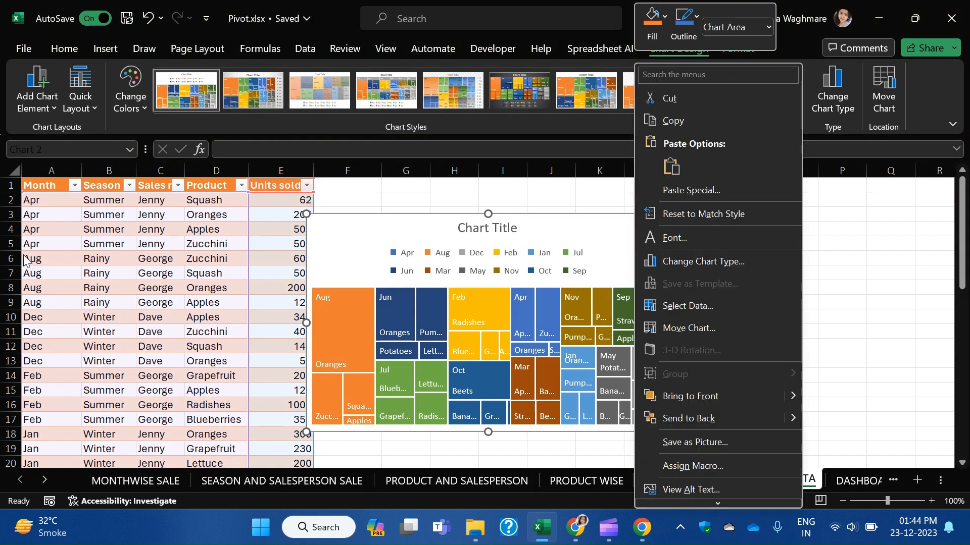
key(Escape)
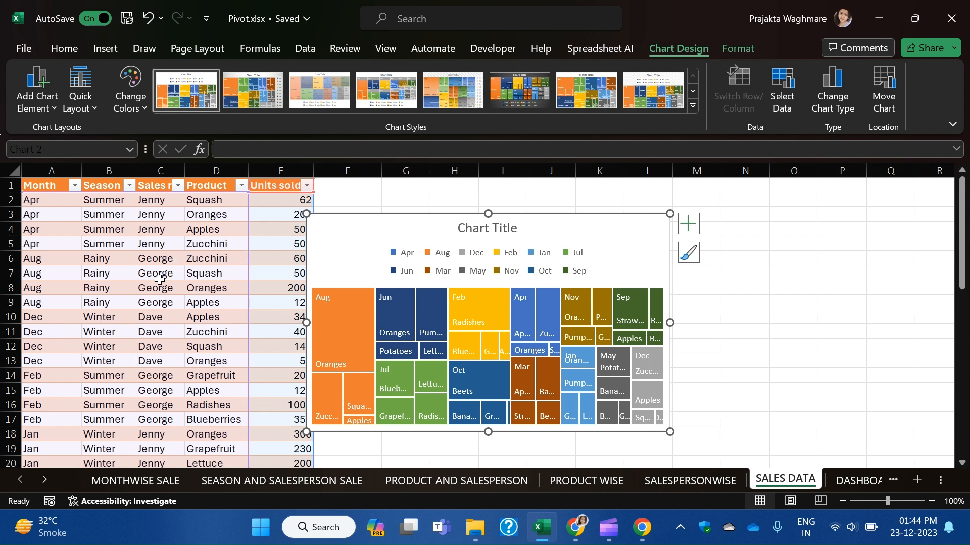
drag(590, 230, 664, 231)
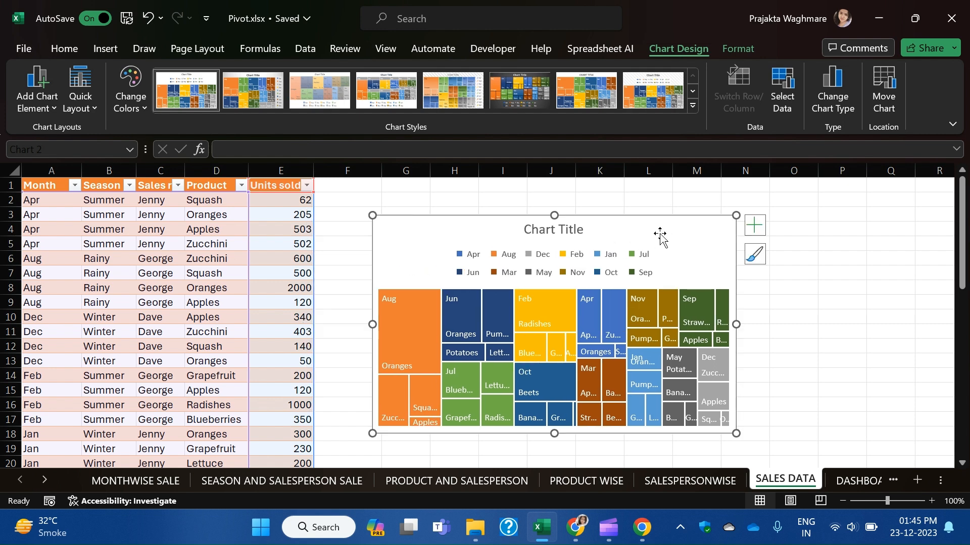
right_click(660, 233)
Move the treemap as an object onto the DASHBOARD (2) sheet.
click(715, 328)
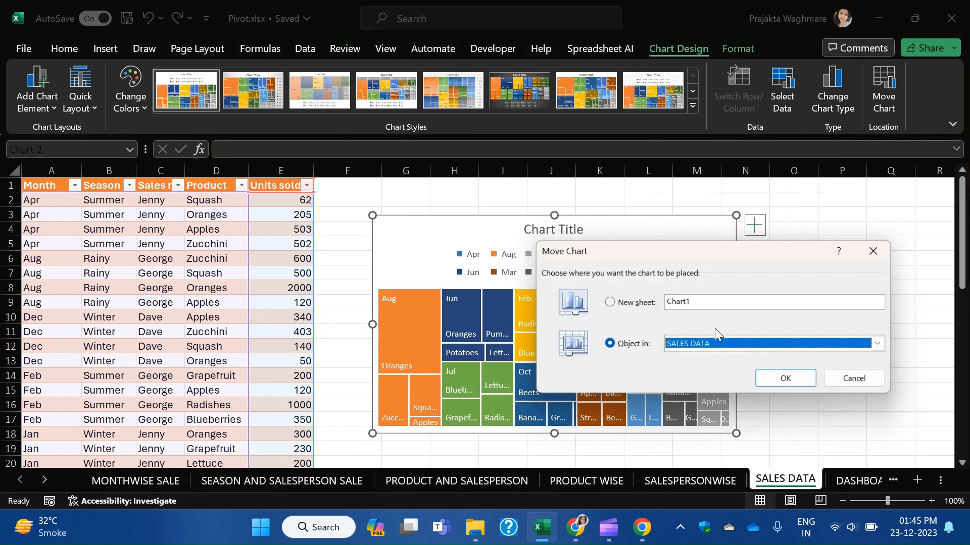
click(882, 345)
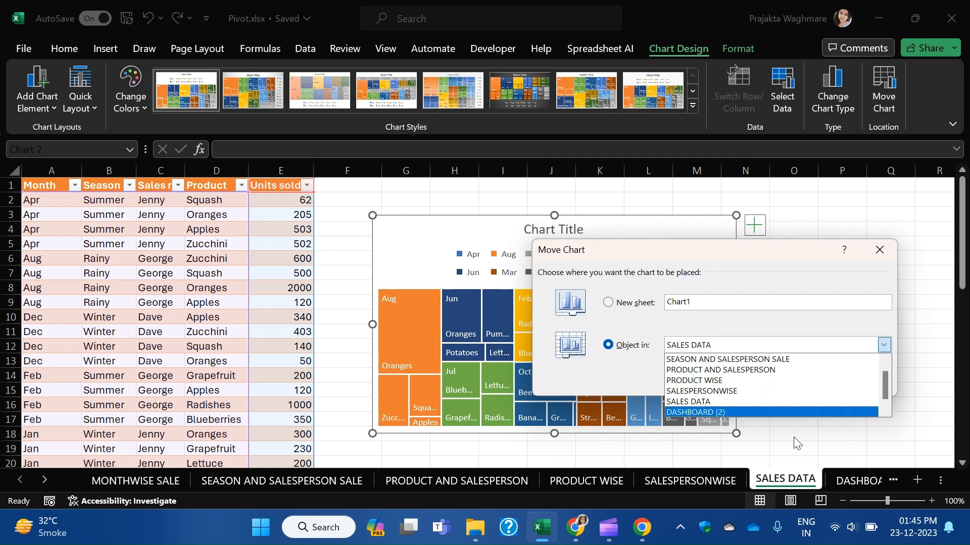
click(733, 399)
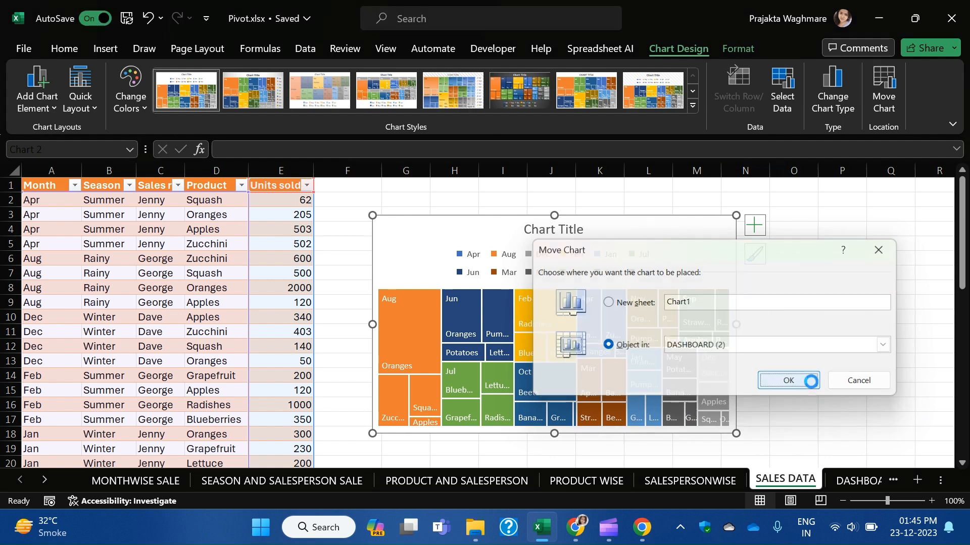
click(808, 386)
Place the treemap below Top Sales Rep and shrink it into the right-hand panel.
scroll(614, 404, up, 3)
scroll(376, 311, up, 1)
drag(459, 237, 820, 431)
scroll(784, 283, down, 6)
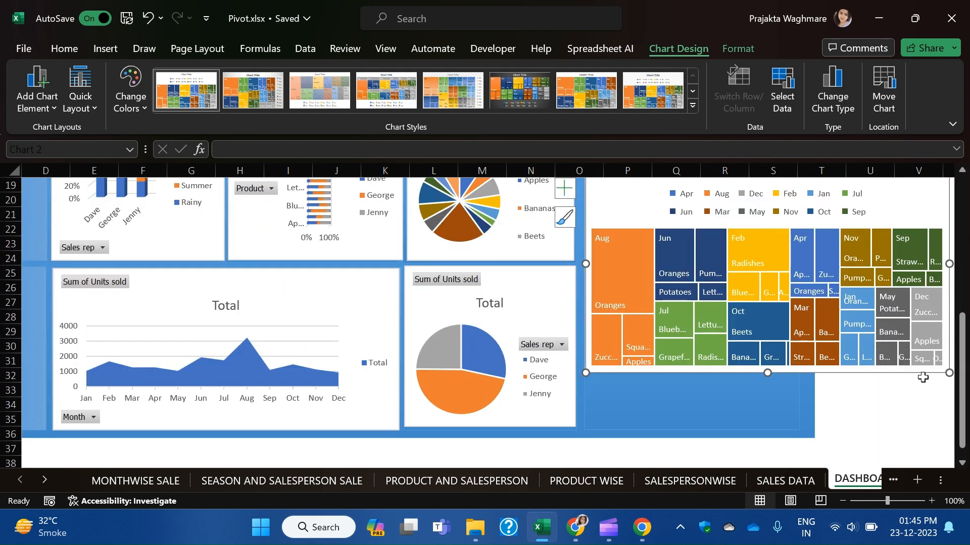
drag(949, 373, 797, 431)
click(919, 363)
scroll(855, 324, up, 3)
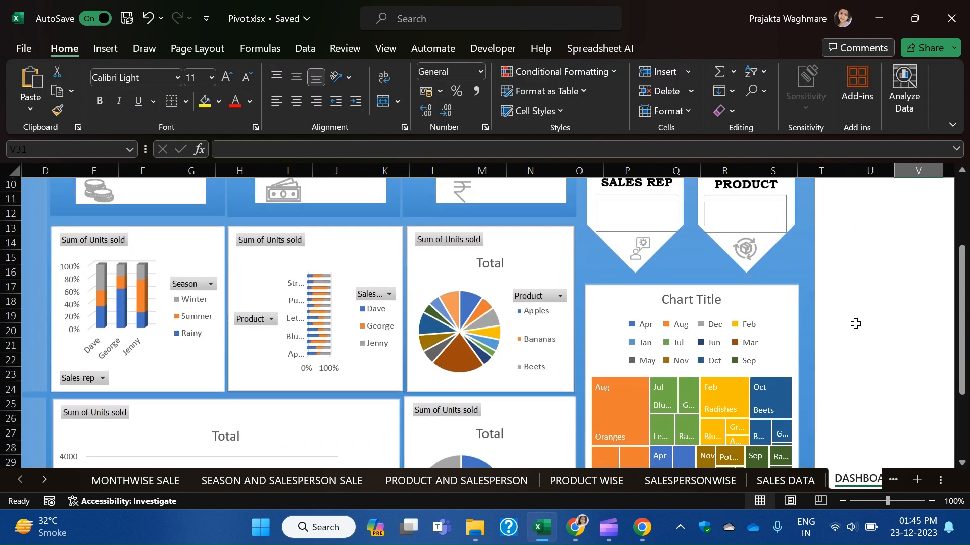
scroll(855, 323, up, 2)
scroll(624, 298, down, 4)
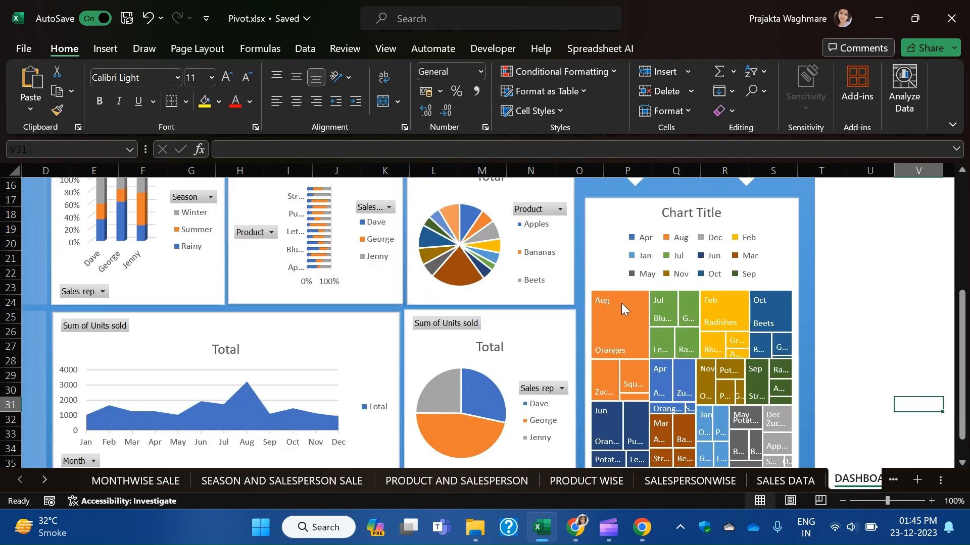
Delete the treemap's chart title.
click(695, 211)
double_click(696, 211)
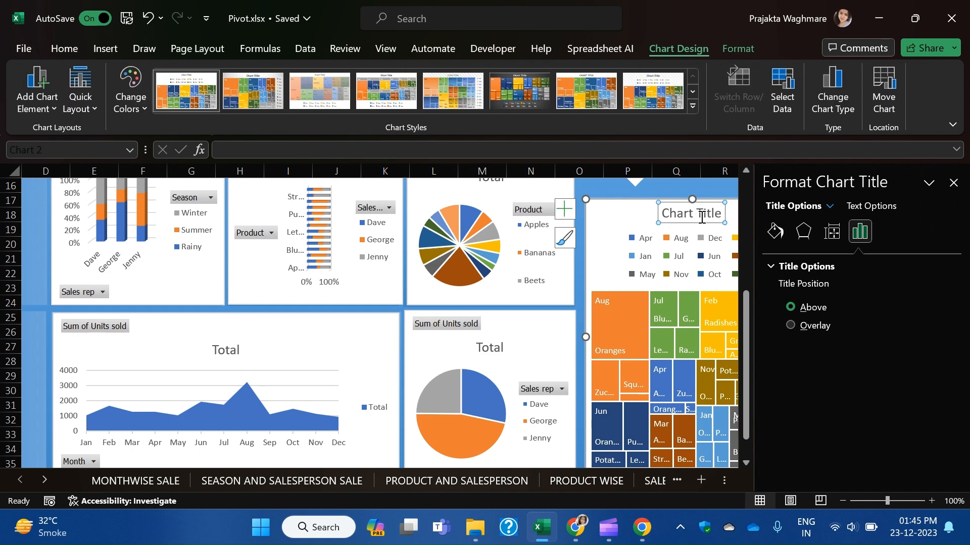
click(656, 216)
click(673, 216)
key(Delete)
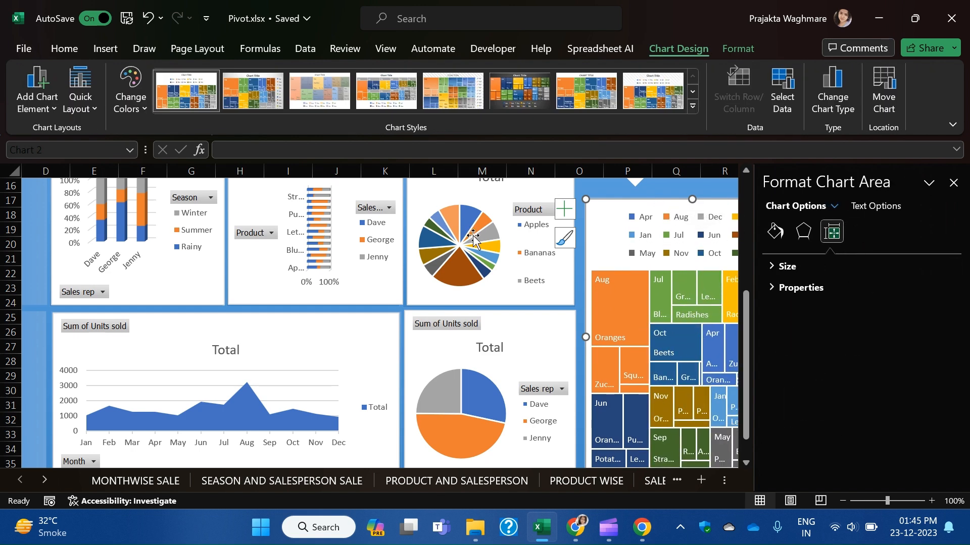
Remove the 'Total' title from the product pie chart.
scroll(474, 237, up, 2)
click(483, 264)
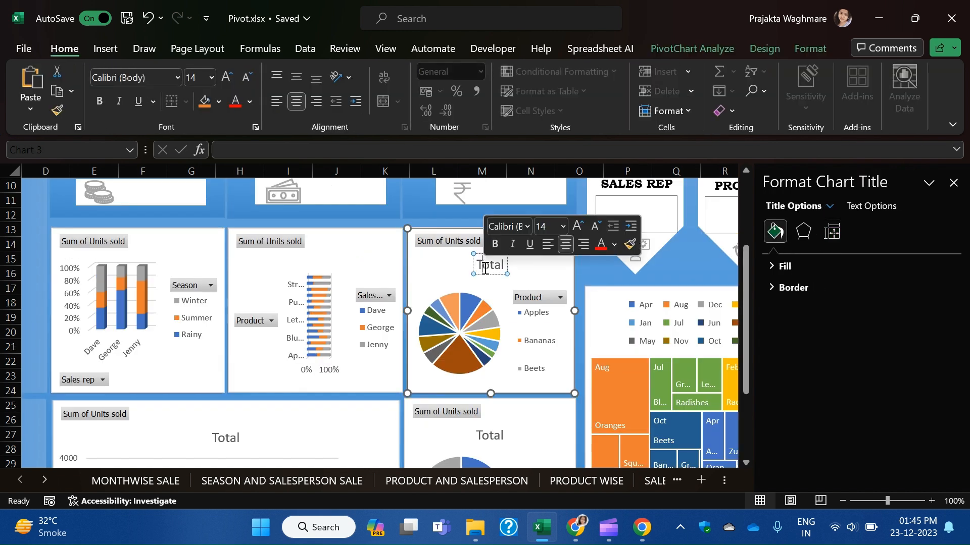
key(Delete)
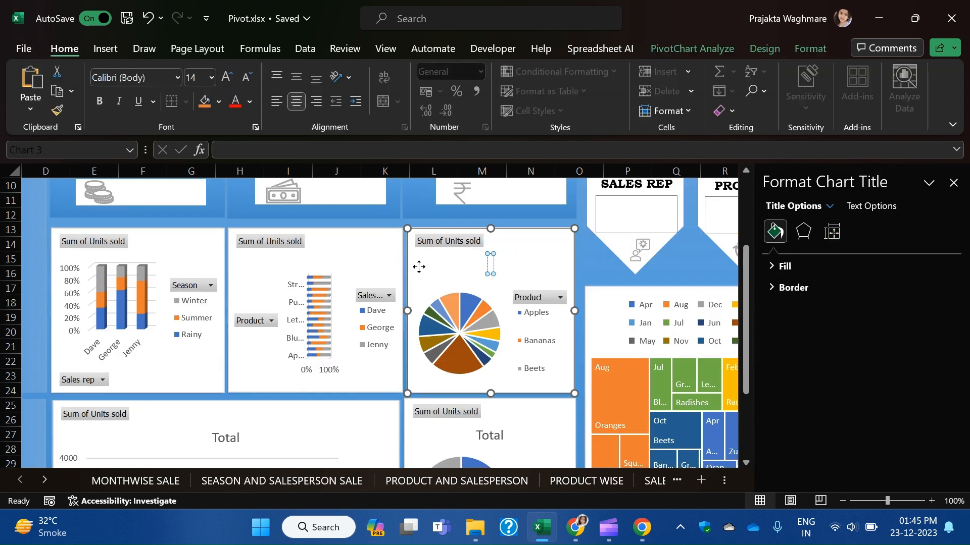
key(Delete)
Close the chart formatting pane and go to the SALES DATA sheet.
scroll(345, 342, down, 1)
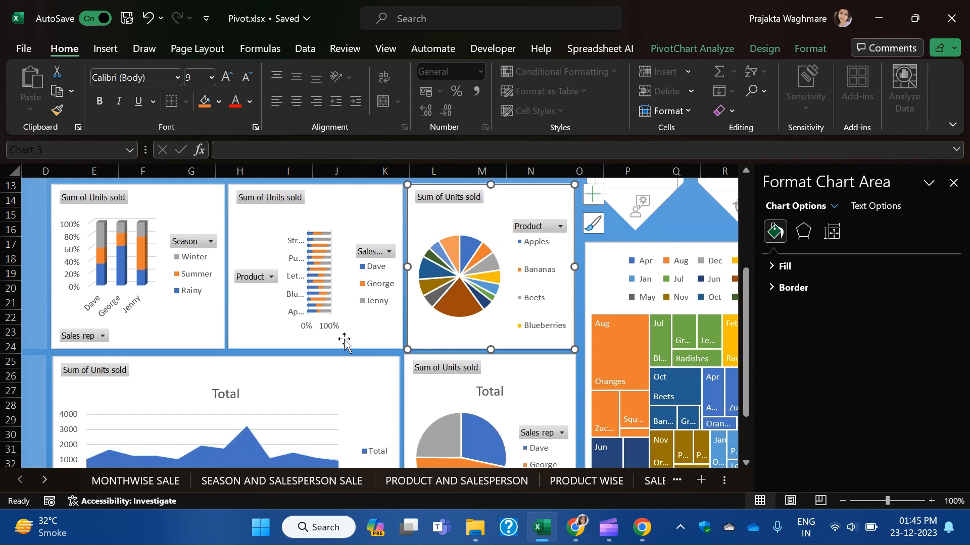
click(258, 281)
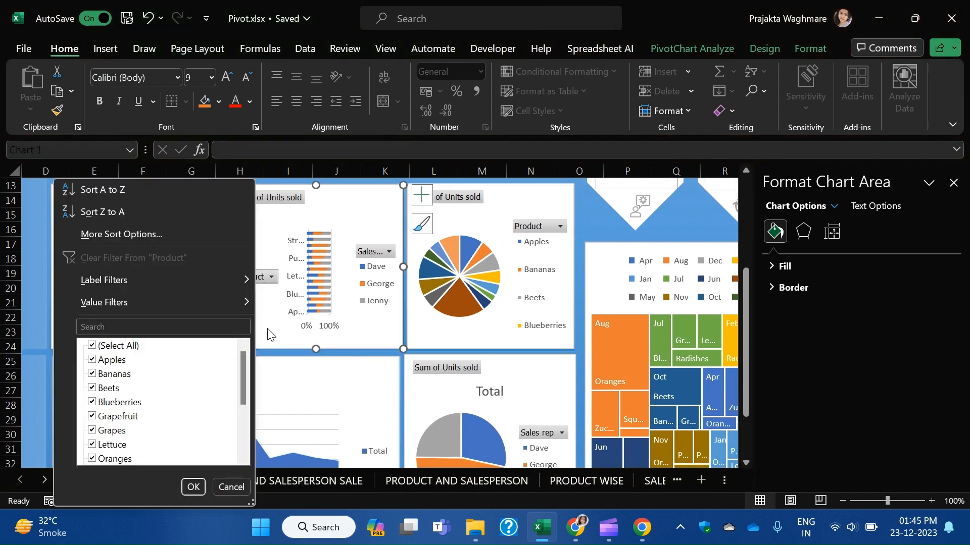
click(270, 334)
scroll(293, 389, down, 2)
scroll(446, 429, up, 1)
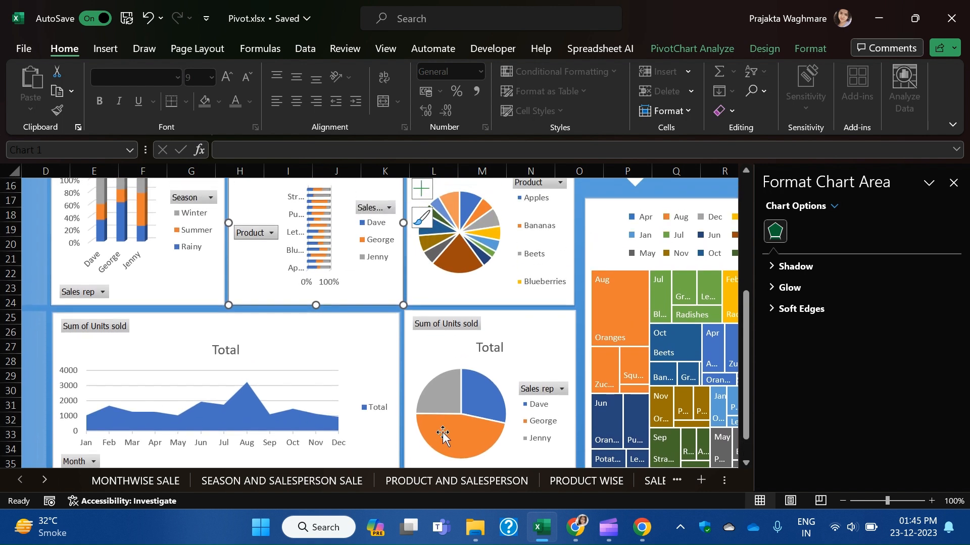
mouse_move(495, 324)
mouse_down()
mouse_move(493, 334)
mouse_move(494, 323)
mouse_up()
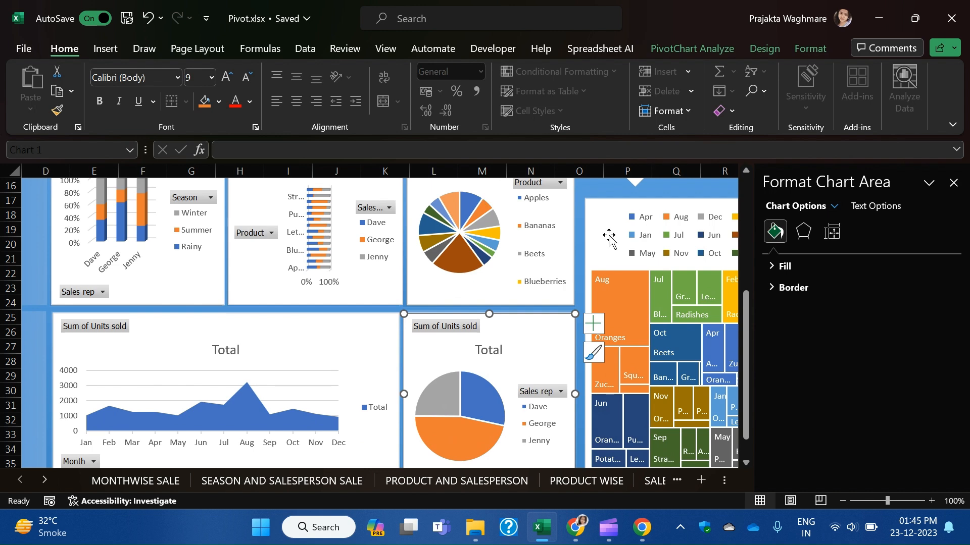
scroll(542, 326, up, 3)
scroll(470, 301, up, 2)
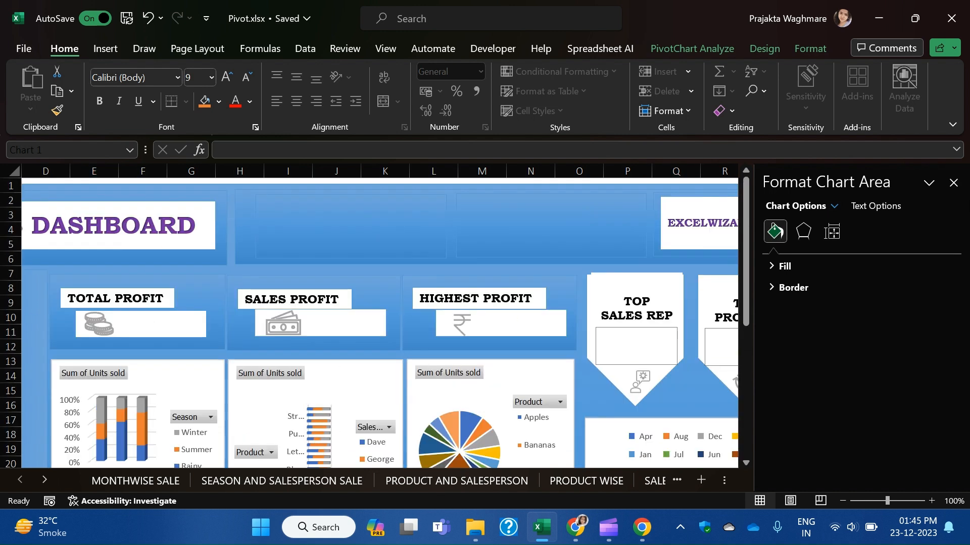
click(954, 182)
scroll(863, 320, down, 8)
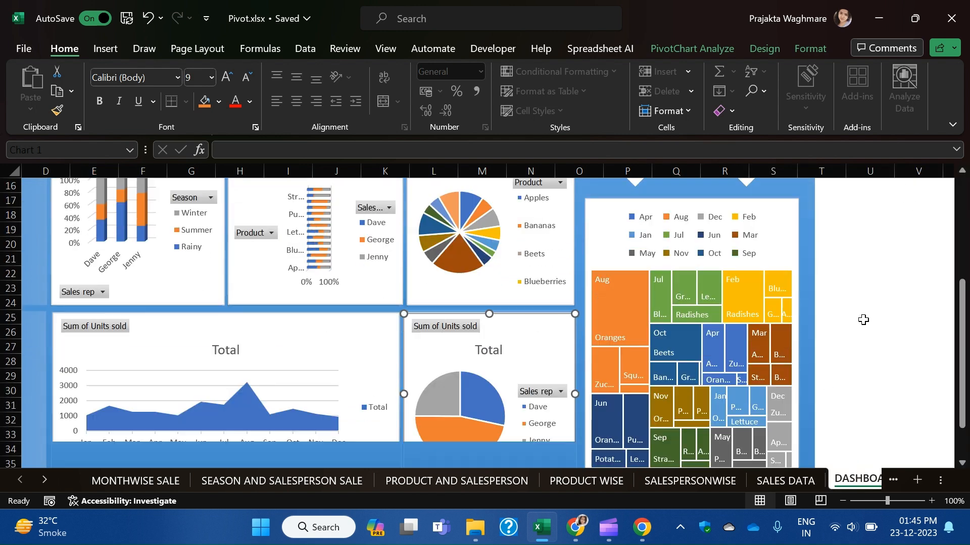
scroll(863, 320, up, 7)
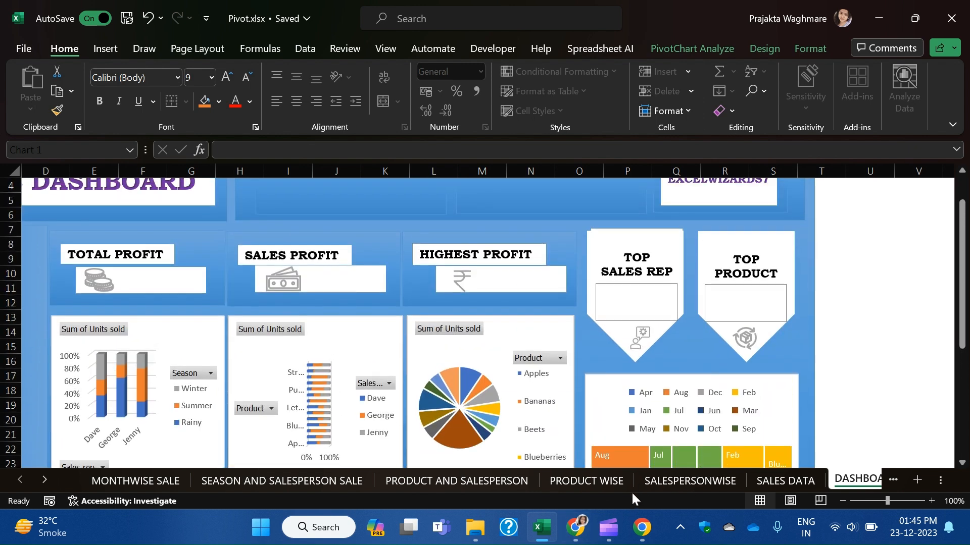
click(785, 483)
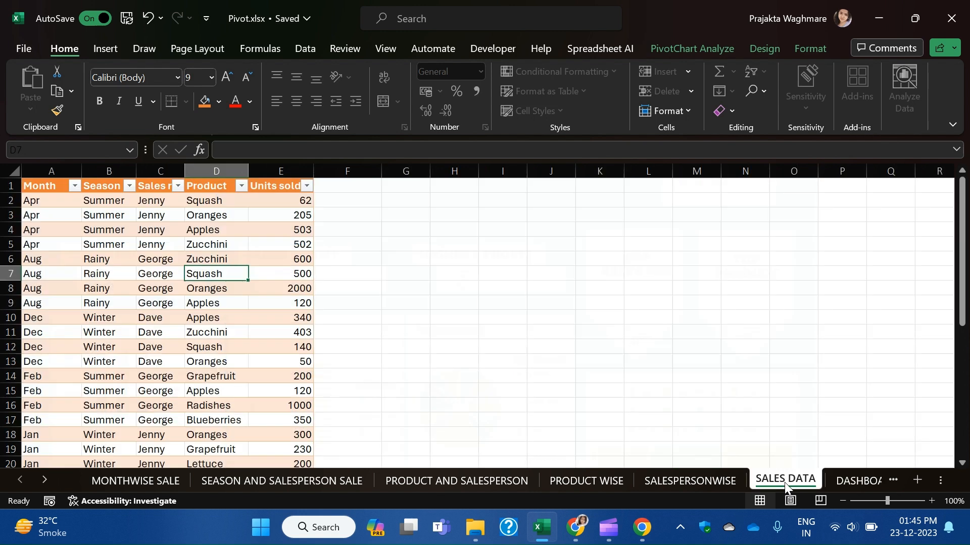
From a sales table cell, tick Month, Season, Sales rep and Product in Insert Slicers.
click(241, 250)
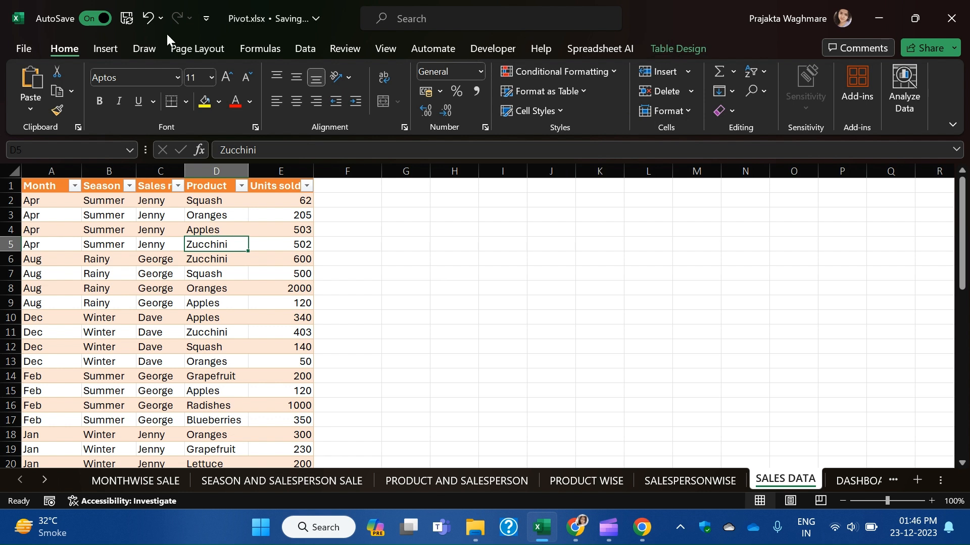
click(105, 49)
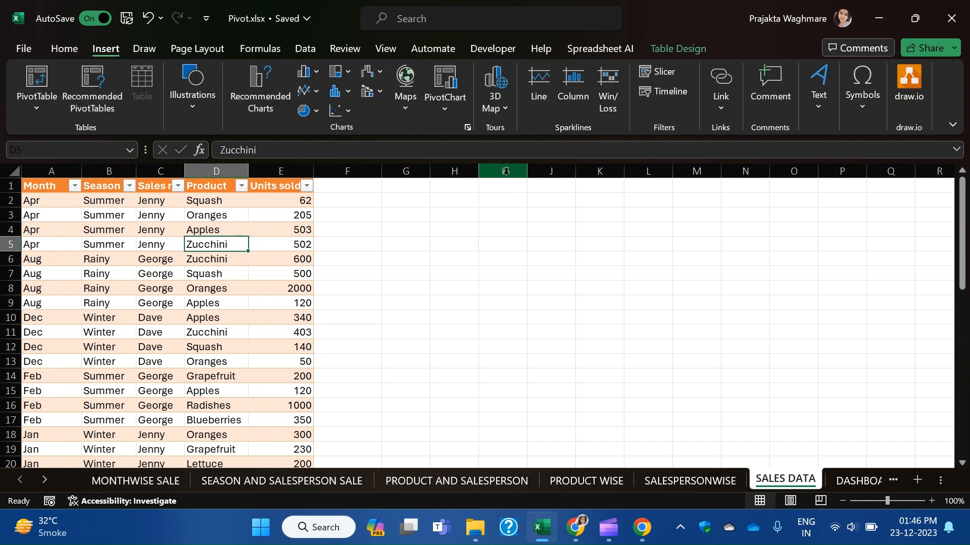
click(666, 73)
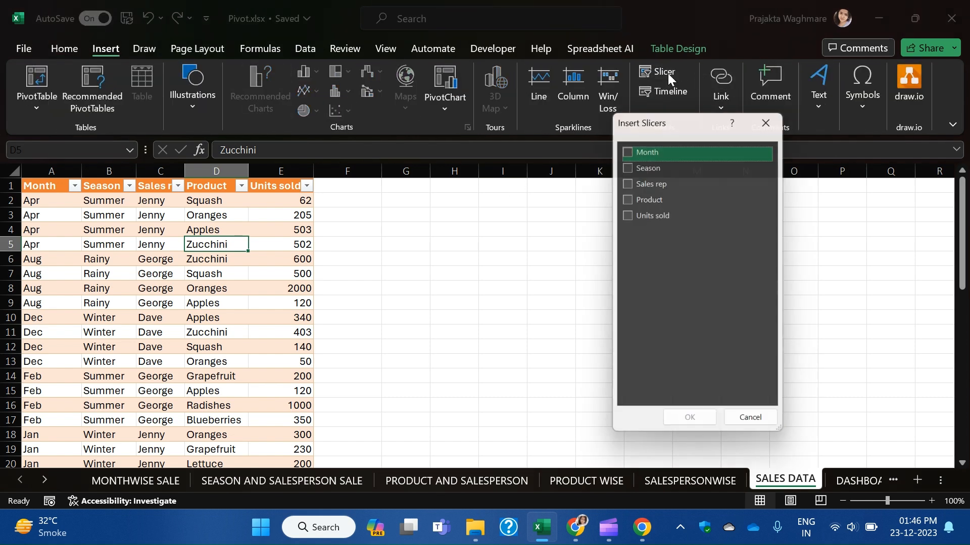
click(629, 147)
click(630, 165)
click(629, 181)
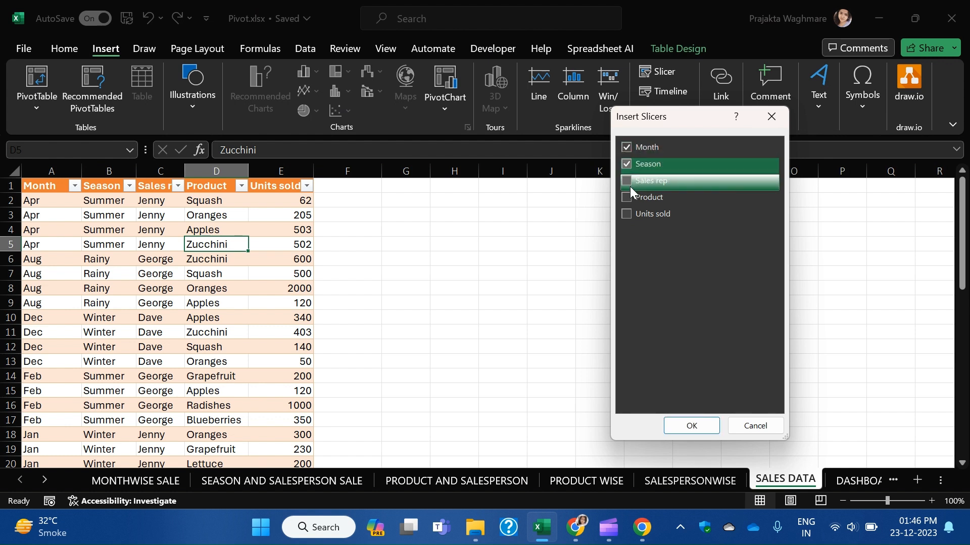
click(629, 197)
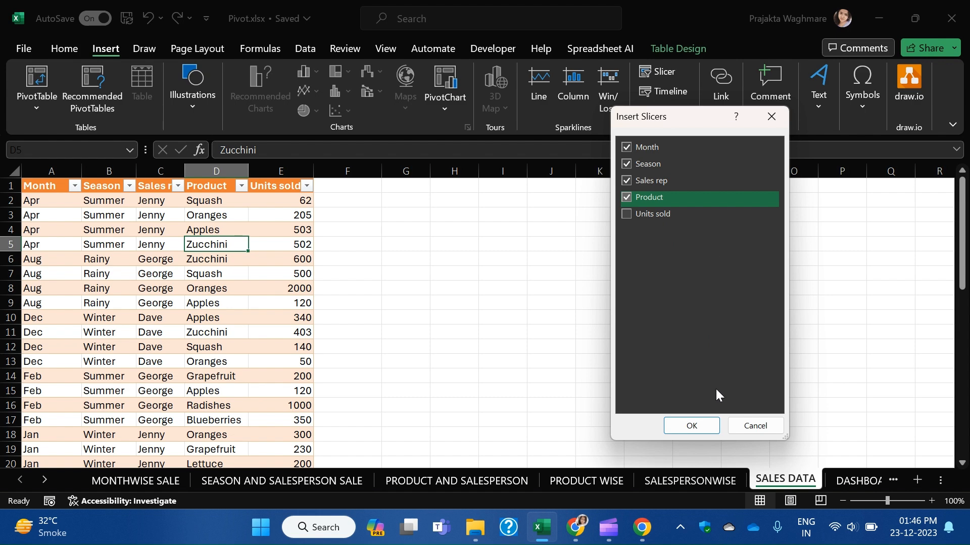
Create the four slicers and spread them out beside each other.
click(702, 426)
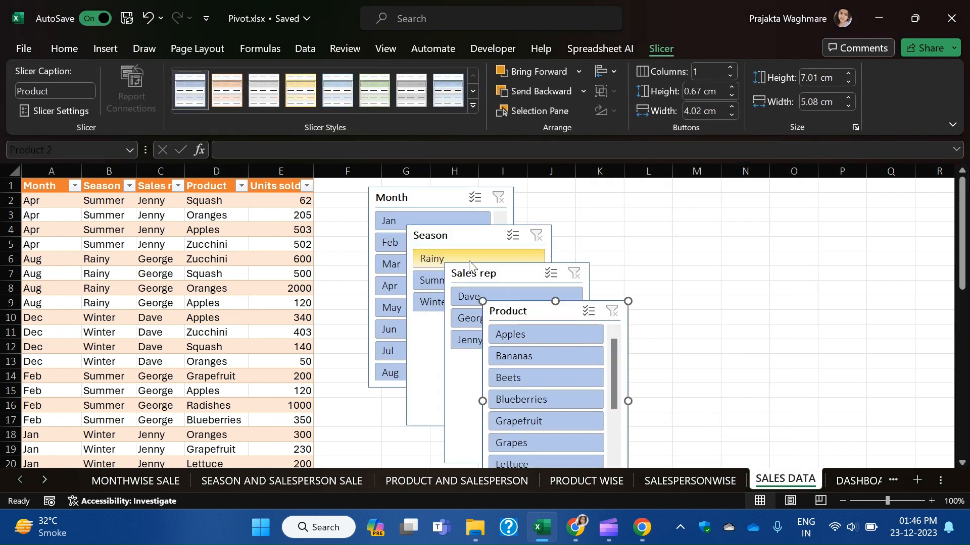
drag(566, 312, 735, 218)
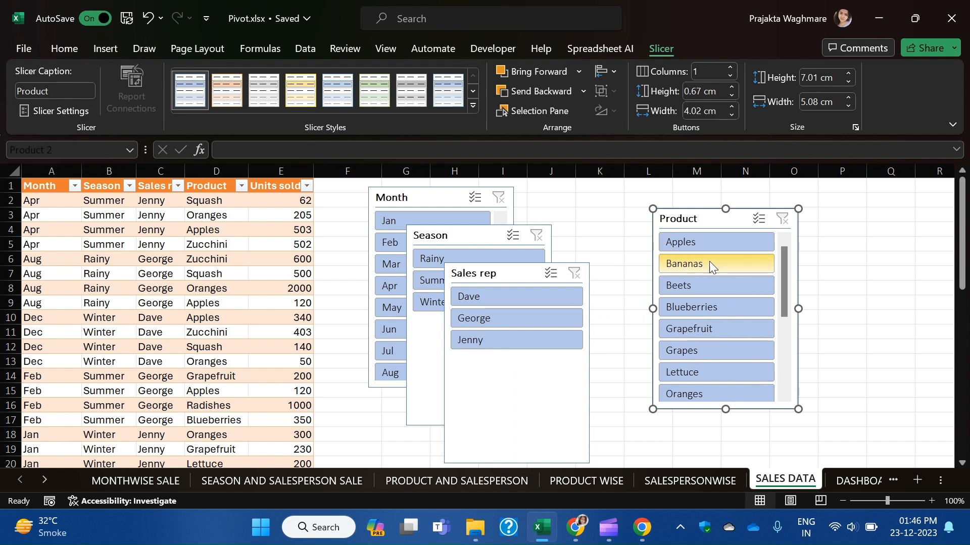
drag(512, 281, 548, 305)
drag(454, 236, 552, 197)
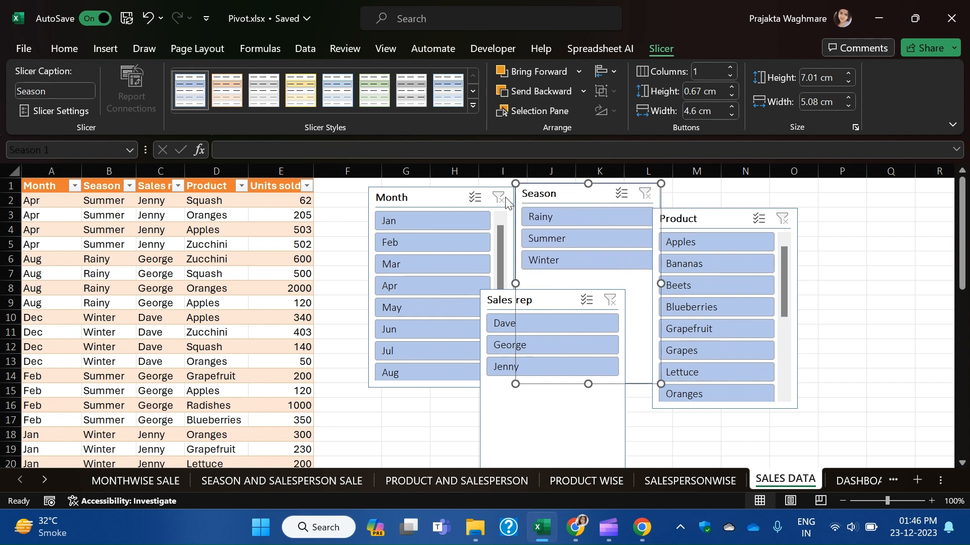
Turn on Multi-Select for the Month, Season, Sales rep and Product slicers.
right_click(440, 190)
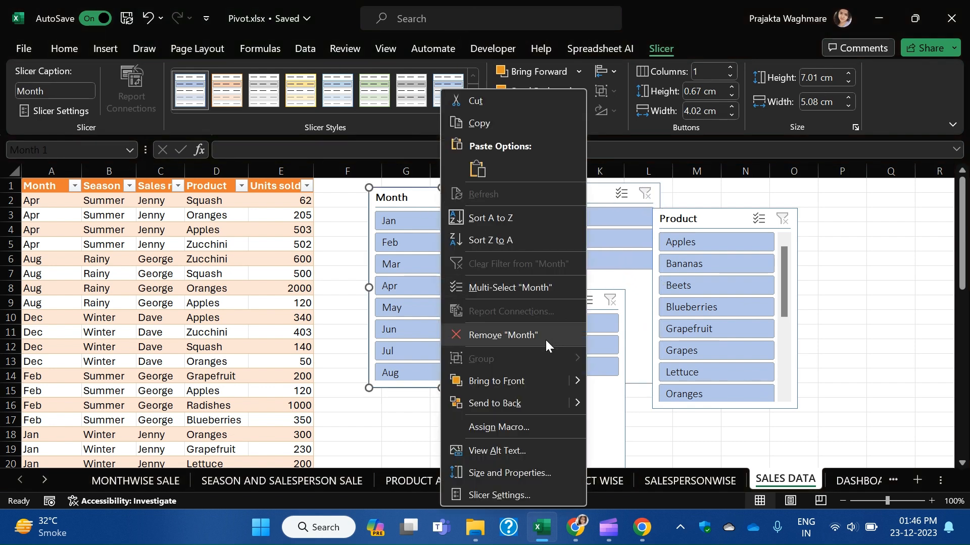
click(513, 287)
right_click(574, 196)
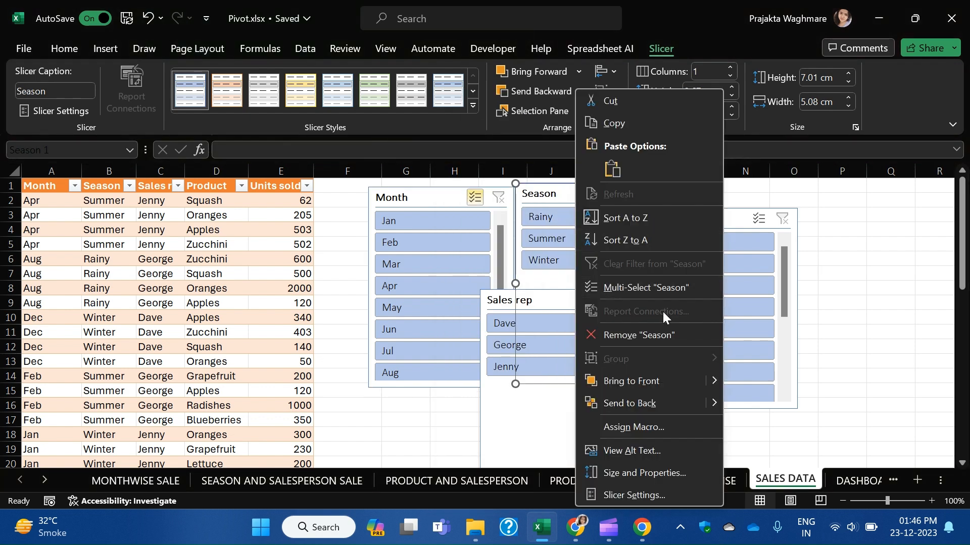
click(653, 287)
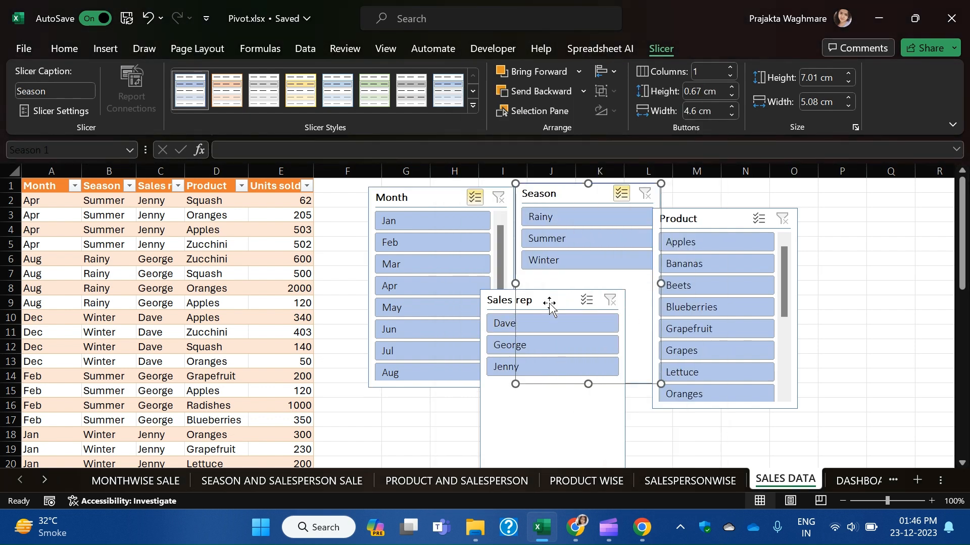
right_click(549, 306)
click(622, 293)
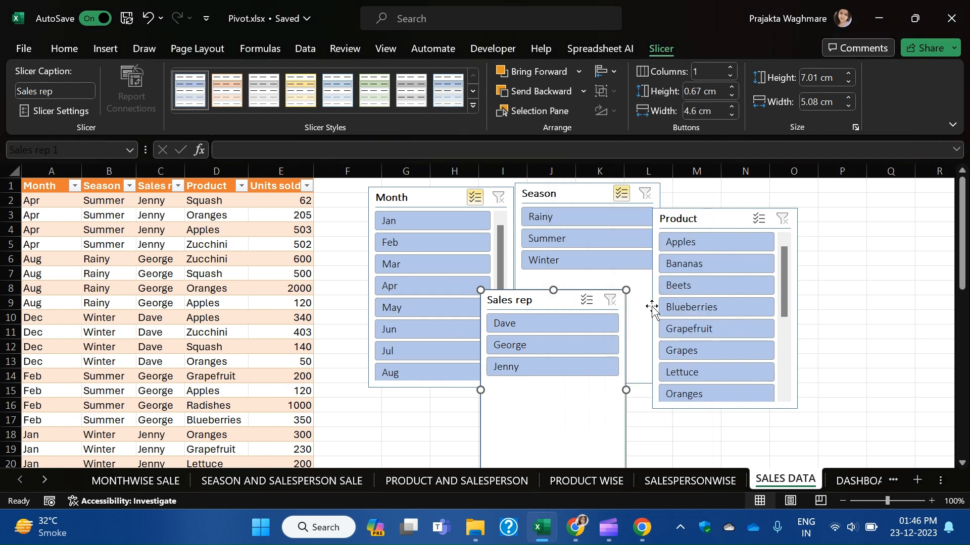
right_click(722, 222)
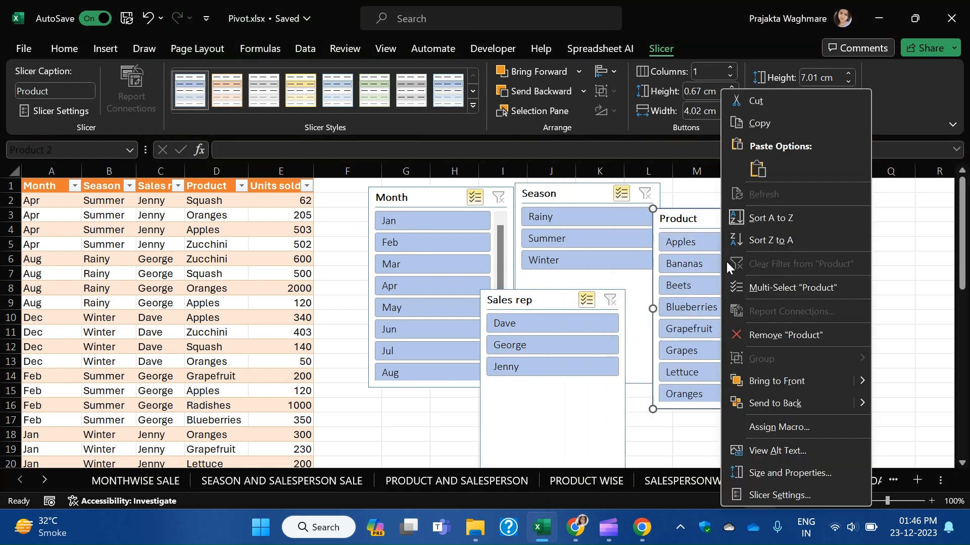
click(782, 295)
Delete the Product, Season, Sales rep and Month slicers from SALES DATA.
click(563, 429)
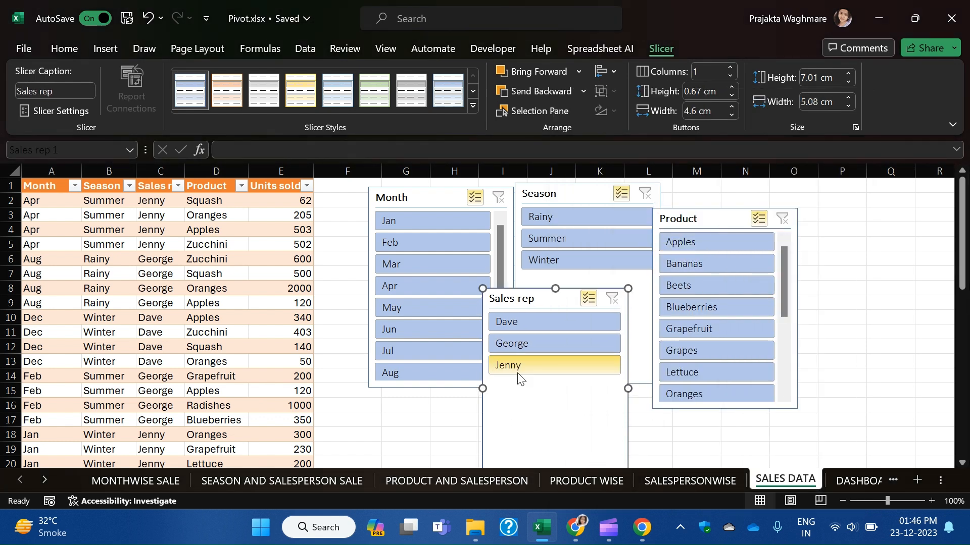
right_click(438, 195)
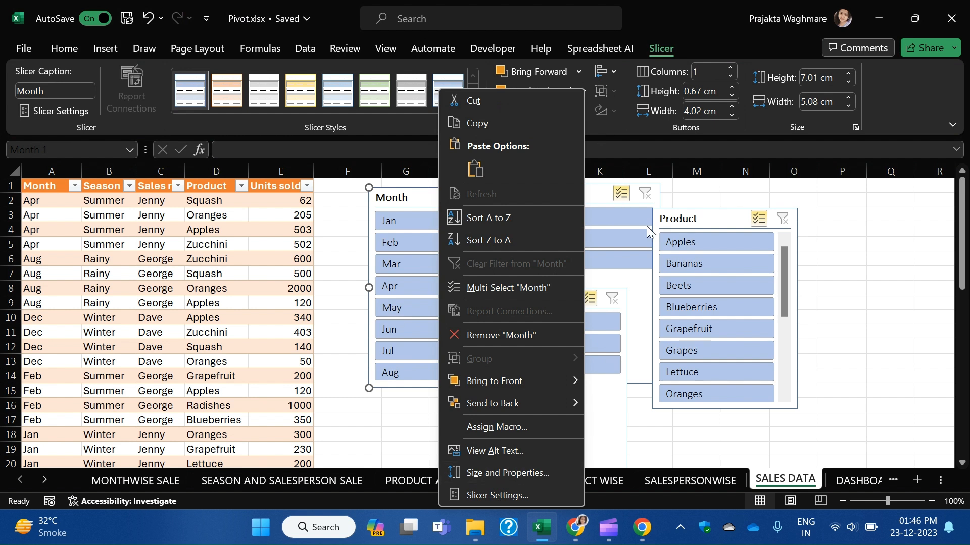
click(662, 56)
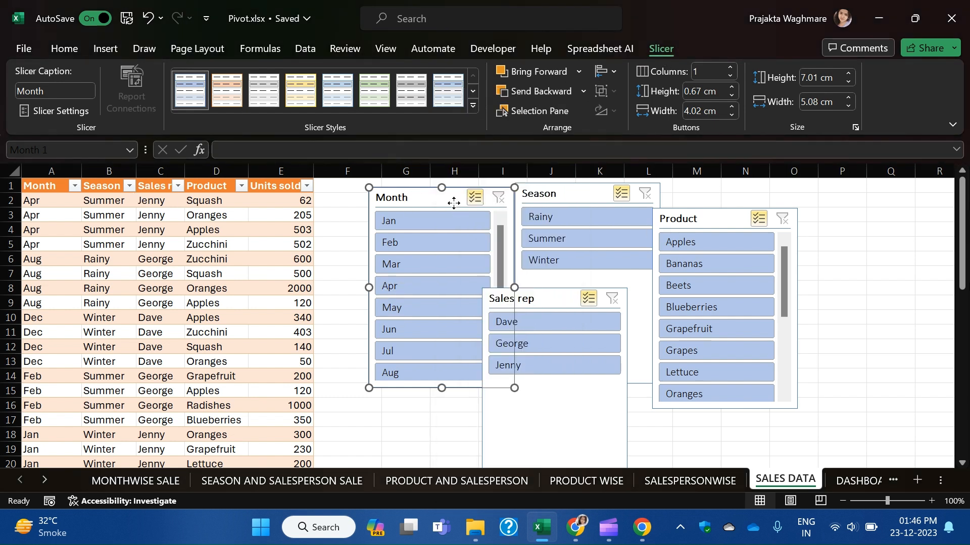
click(553, 197)
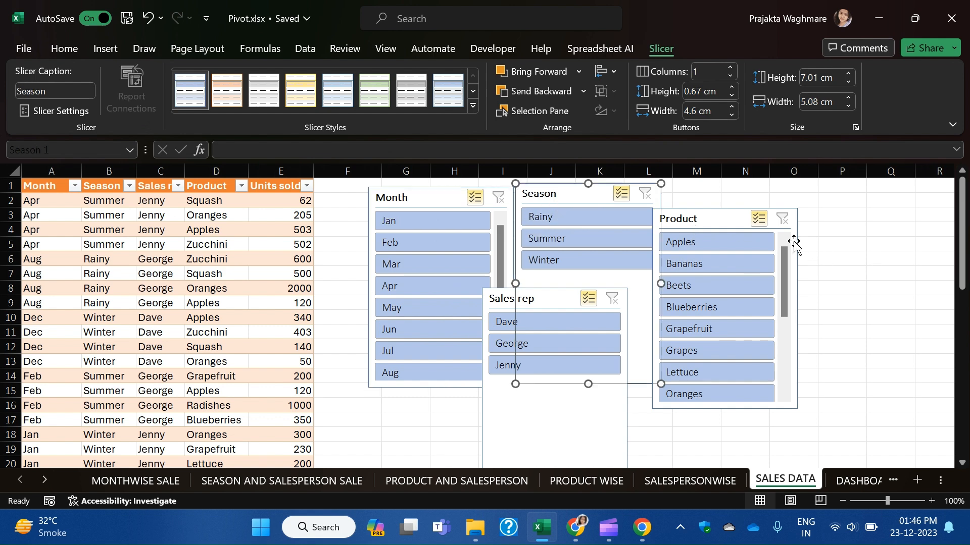
click(735, 226)
key(Delete)
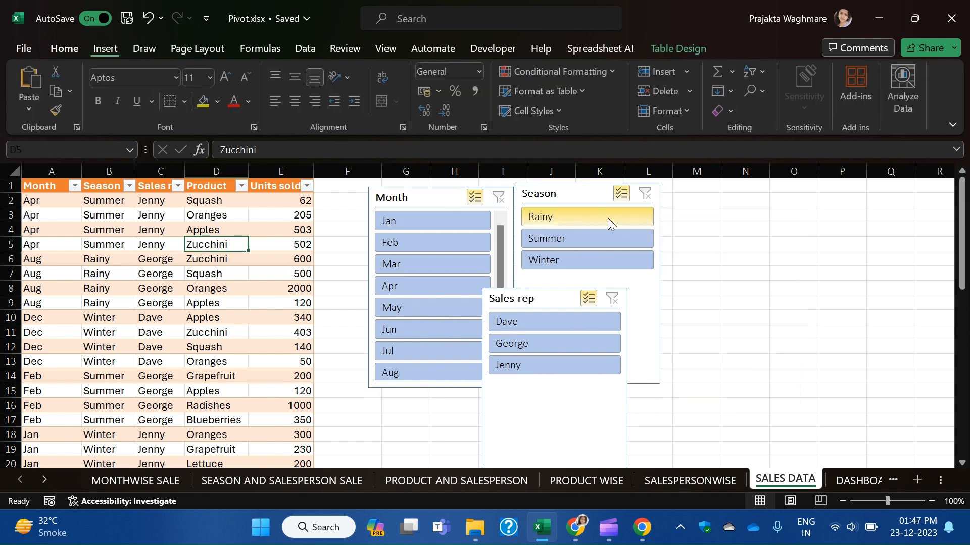
click(574, 197)
key(Delete)
click(552, 298)
key(Delete)
click(439, 196)
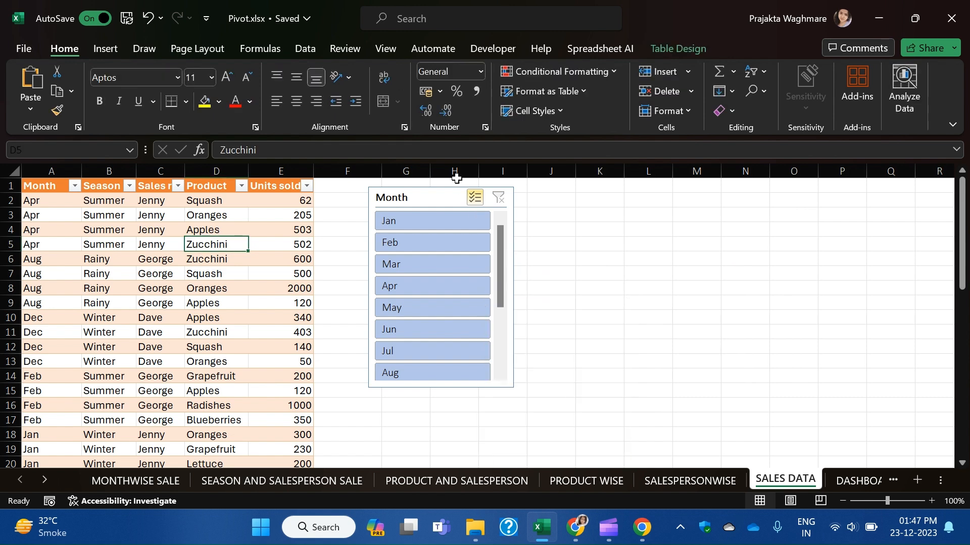
key(Delete)
Select the MONTHWISE SALE pivot and insert Month, Season, Sales rep and Product slicers.
click(136, 481)
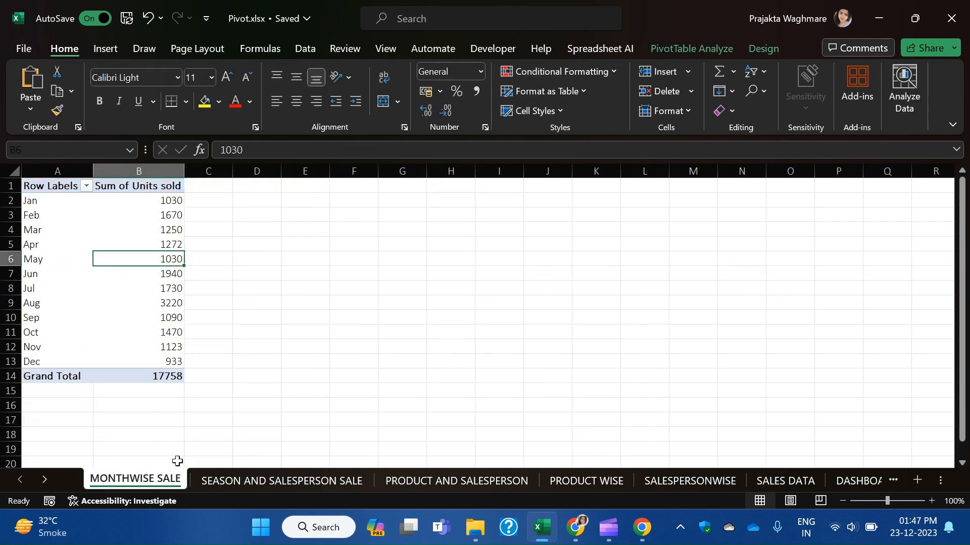
click(96, 251)
click(165, 265)
click(111, 50)
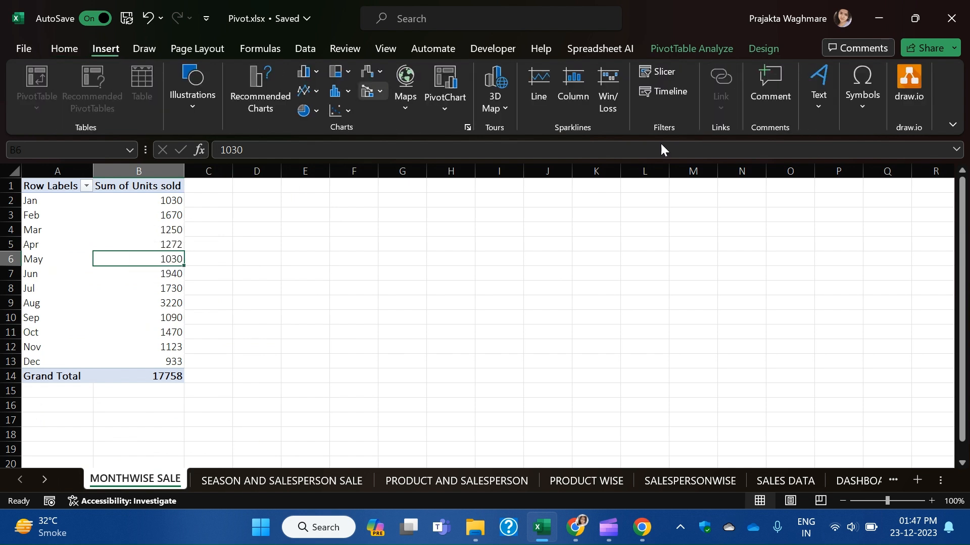
click(646, 72)
click(634, 150)
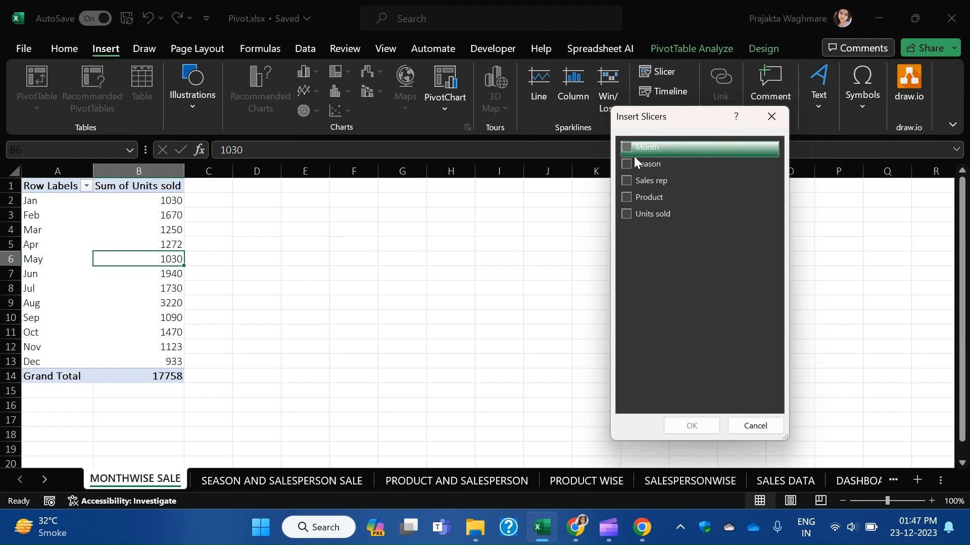
click(646, 182)
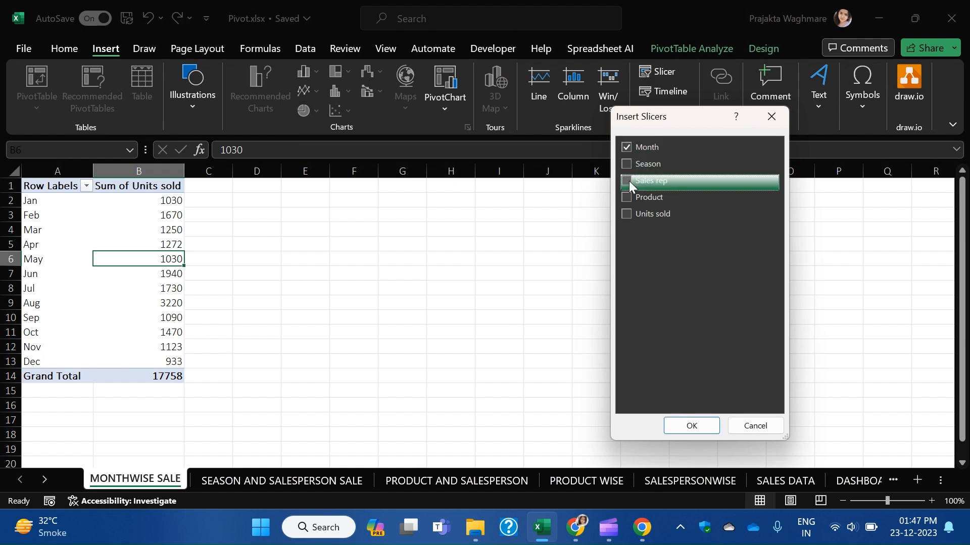
click(625, 166)
click(627, 197)
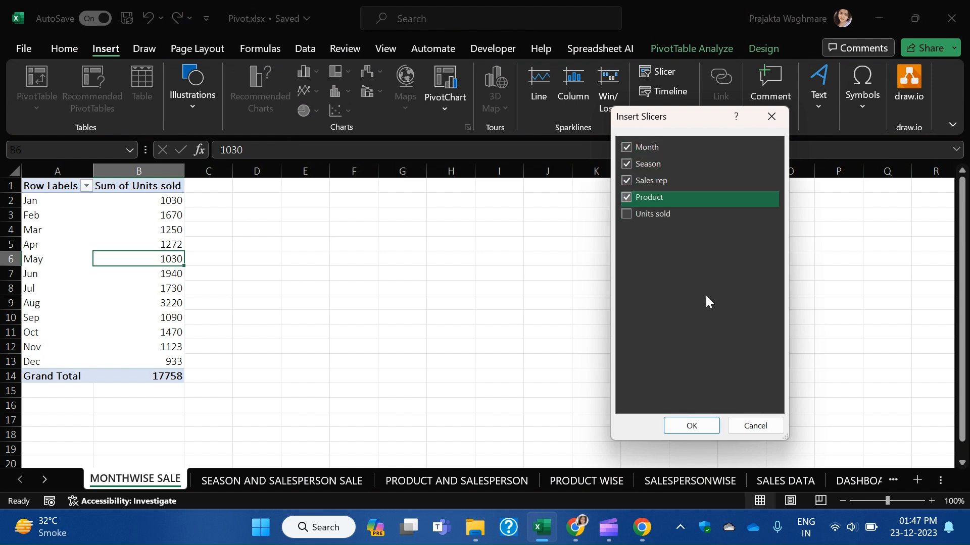
click(704, 426)
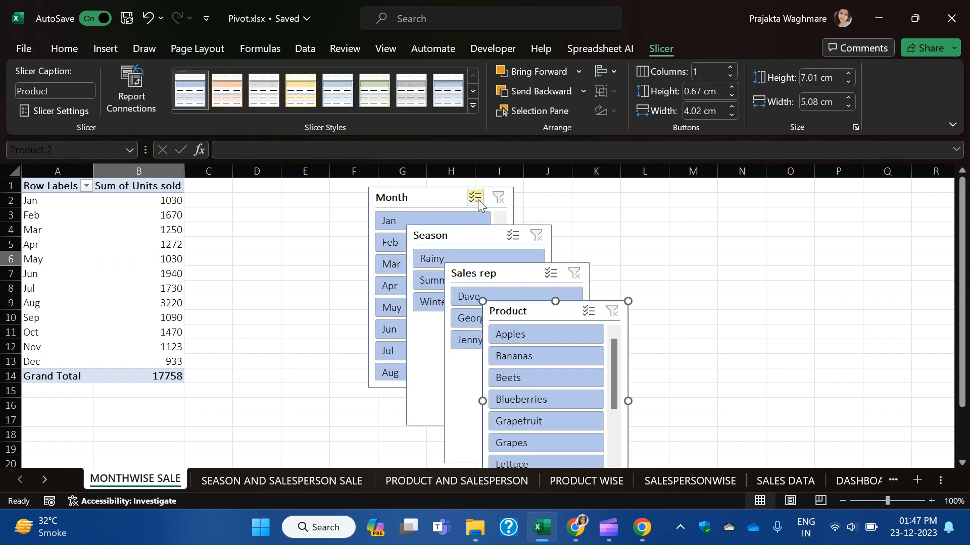
Switch on Multi-Select for each of the Month, Season, Sales rep and Product slicers.
right_click(440, 195)
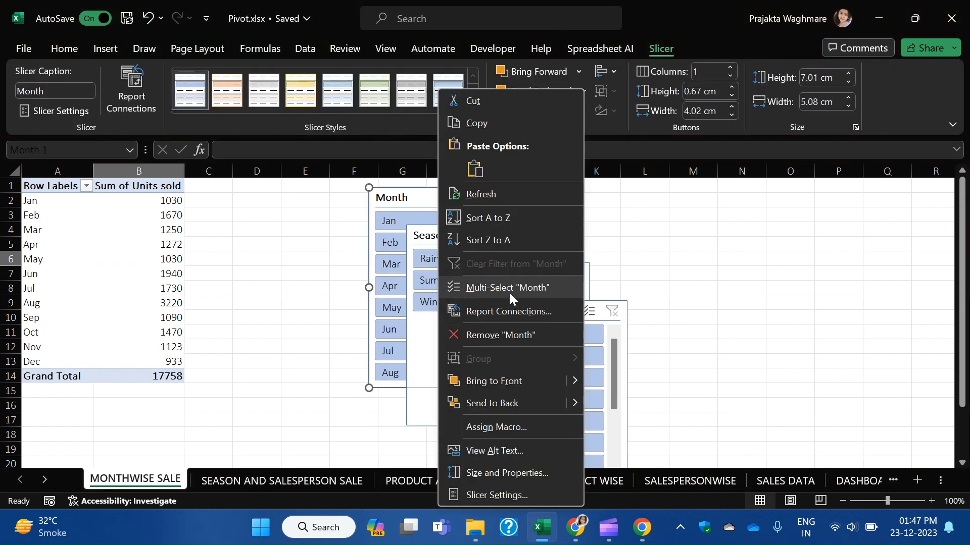
click(511, 291)
right_click(463, 234)
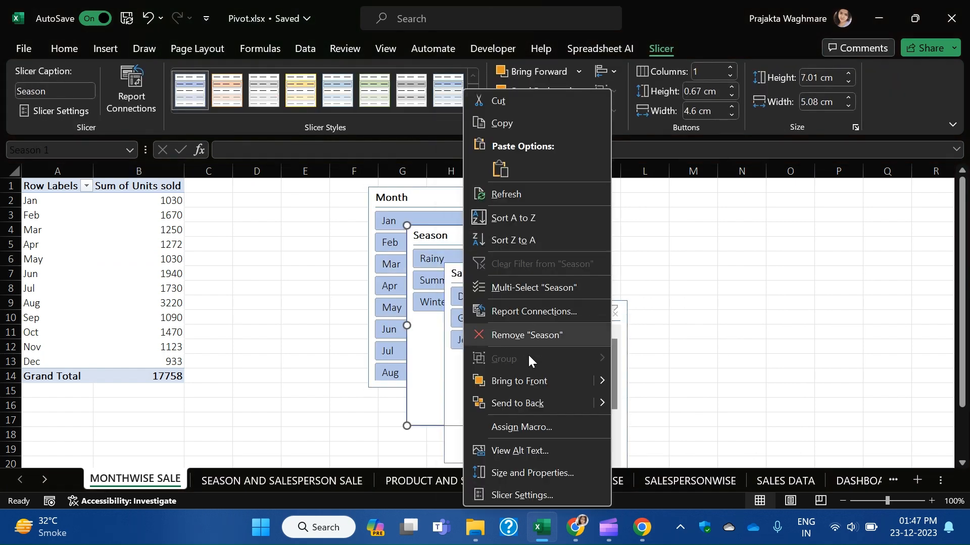
click(534, 287)
right_click(530, 273)
click(576, 287)
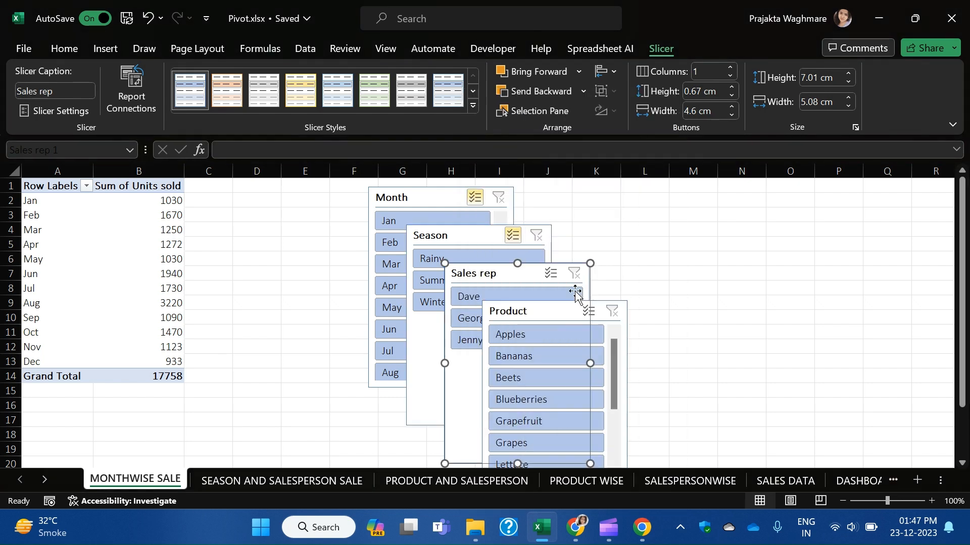
right_click(558, 307)
click(628, 290)
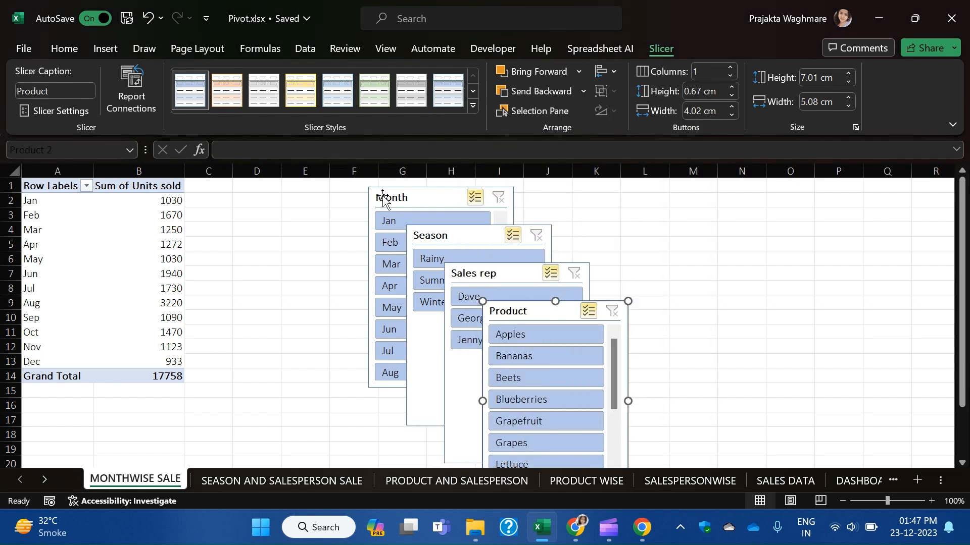
Select all four slicers together, then select only the Month slicer.
click(427, 196)
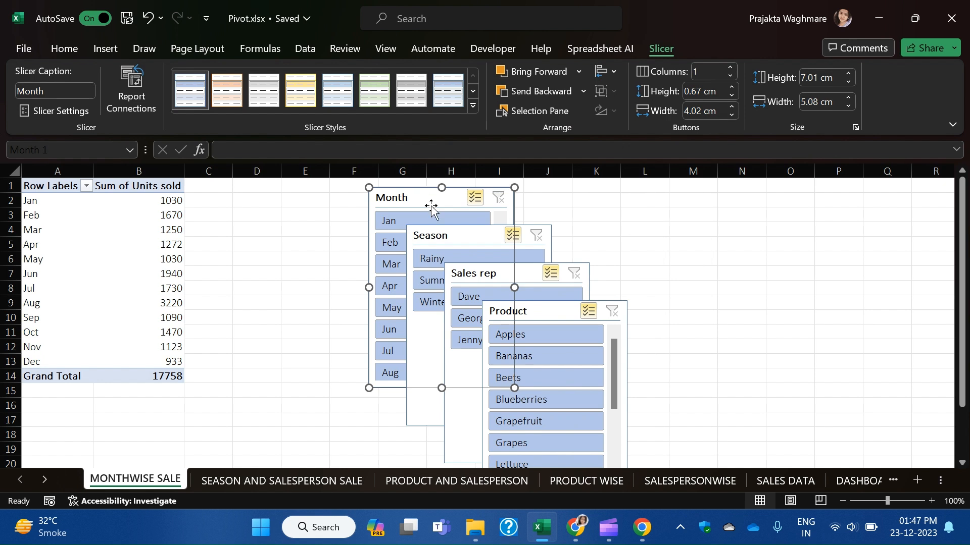
ctrl+click(486, 237)
ctrl+click(559, 273)
ctrl+click(553, 312)
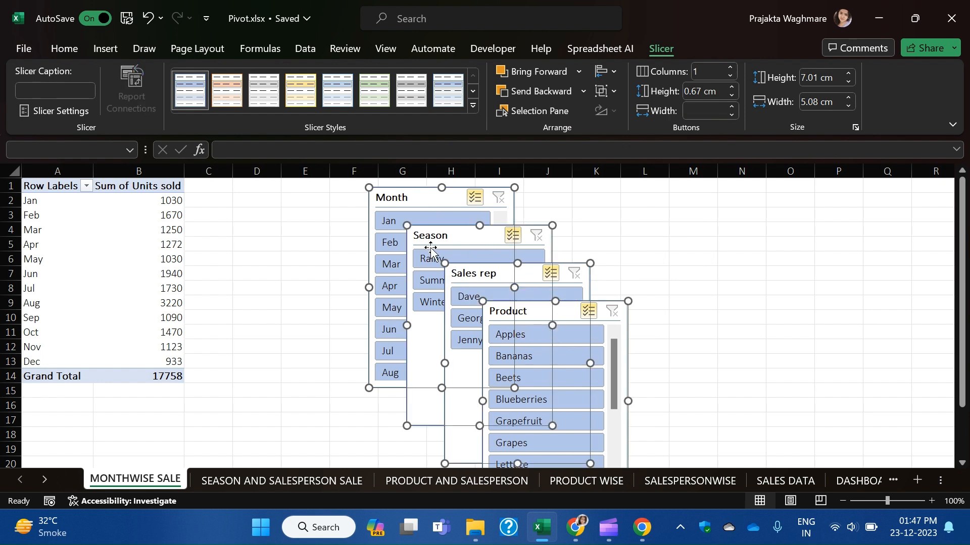
click(791, 284)
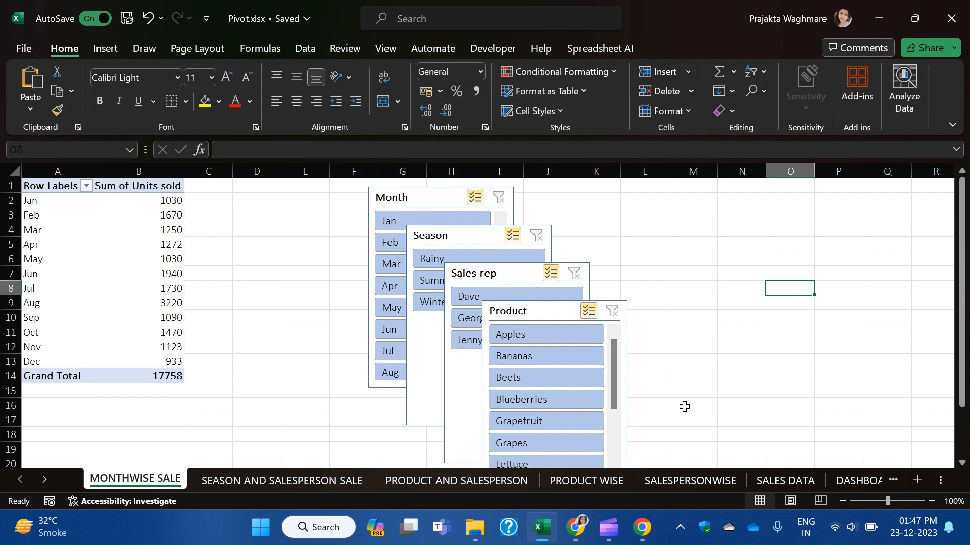
click(423, 200)
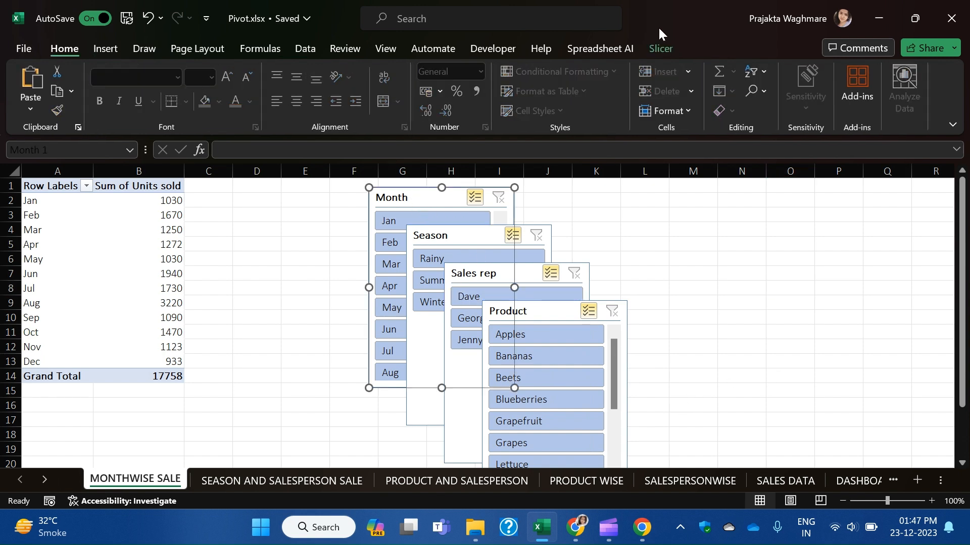
click(657, 50)
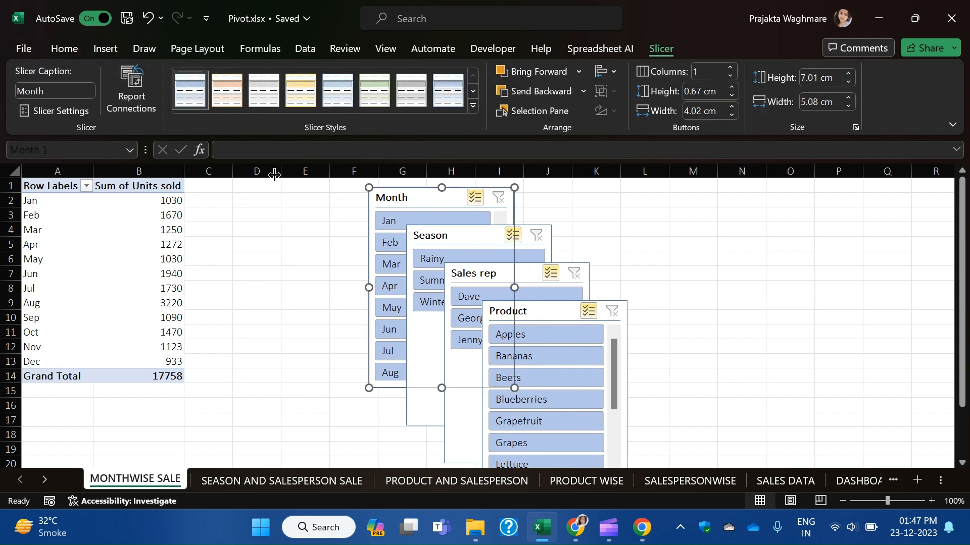
Connect the Month slicer to PivotTable7, PivotTable5, PivotTable6 and PivotTable2 too.
click(135, 106)
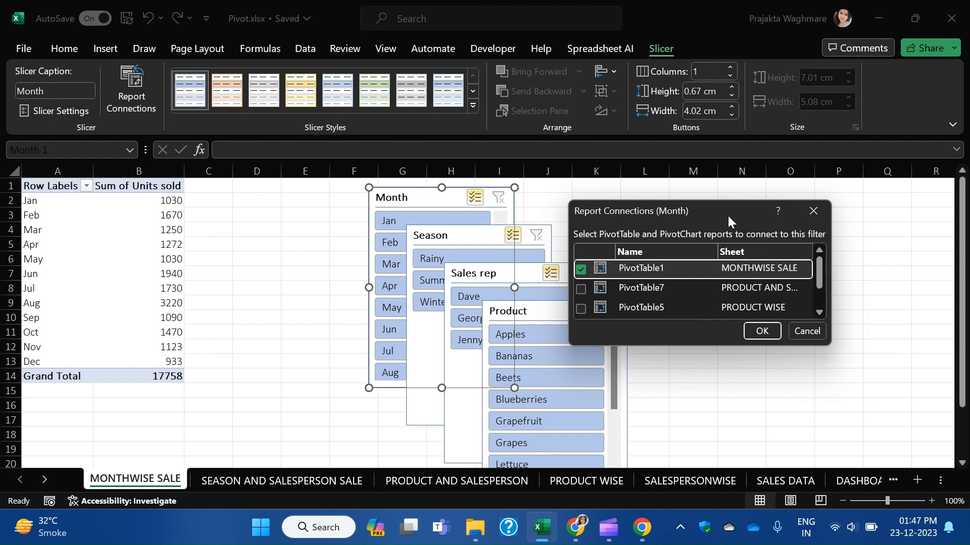
drag(730, 225, 515, 189)
drag(616, 319, 932, 456)
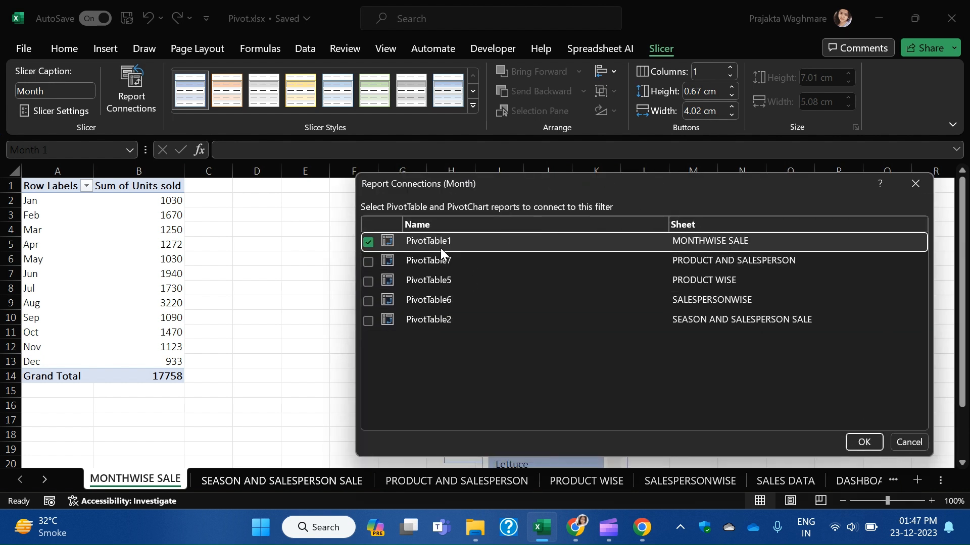
click(368, 262)
click(368, 281)
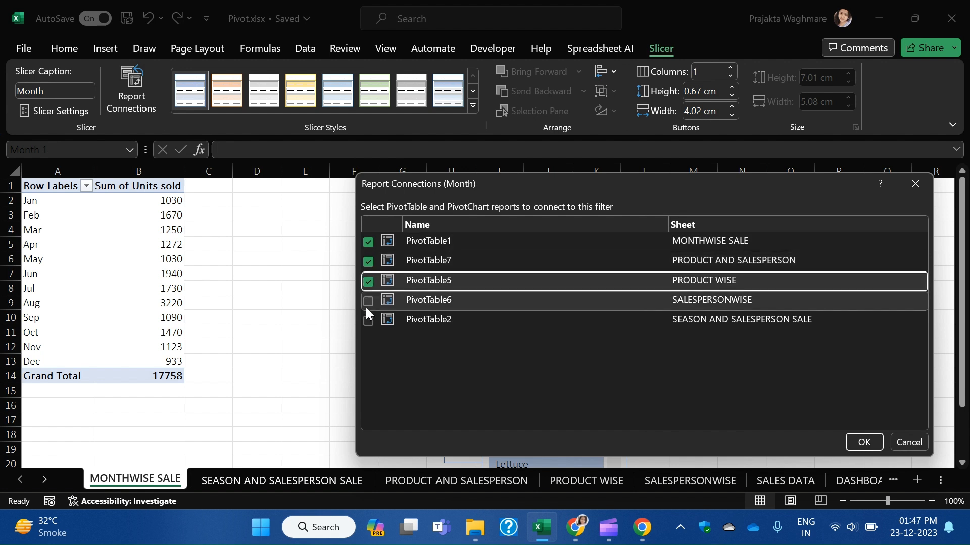
click(368, 301)
click(368, 321)
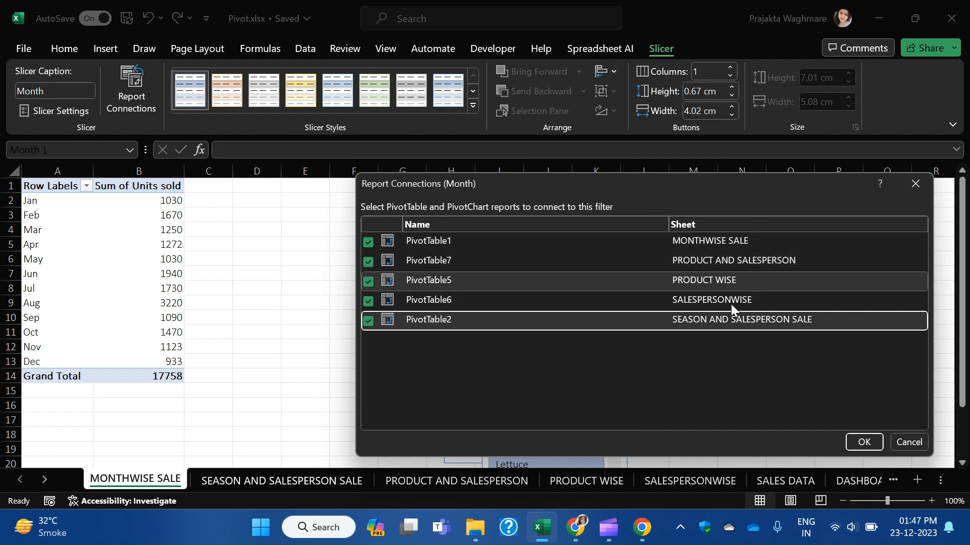
click(864, 443)
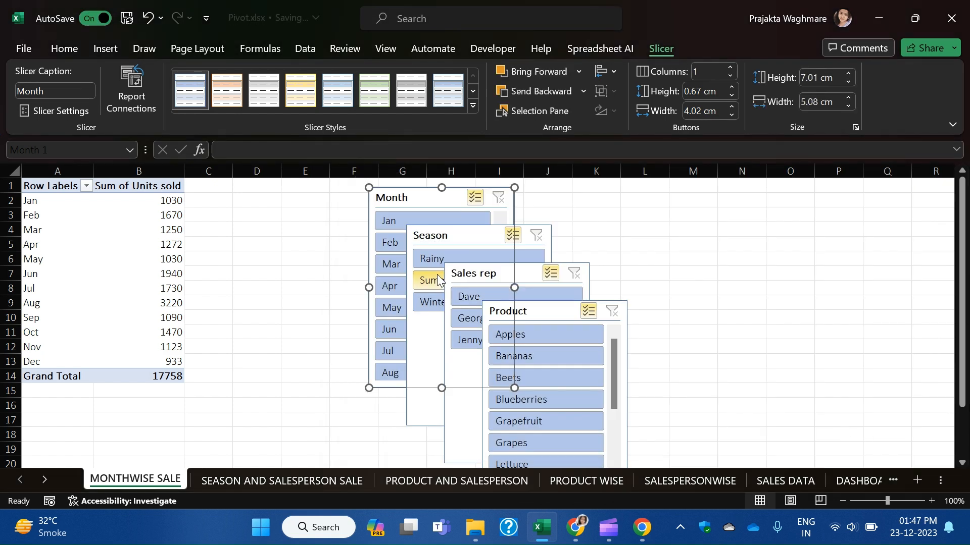
Connect the Season slicer to PivotTable7, PivotTable5, PivotTable6 and PivotTable2 too.
click(481, 242)
click(143, 115)
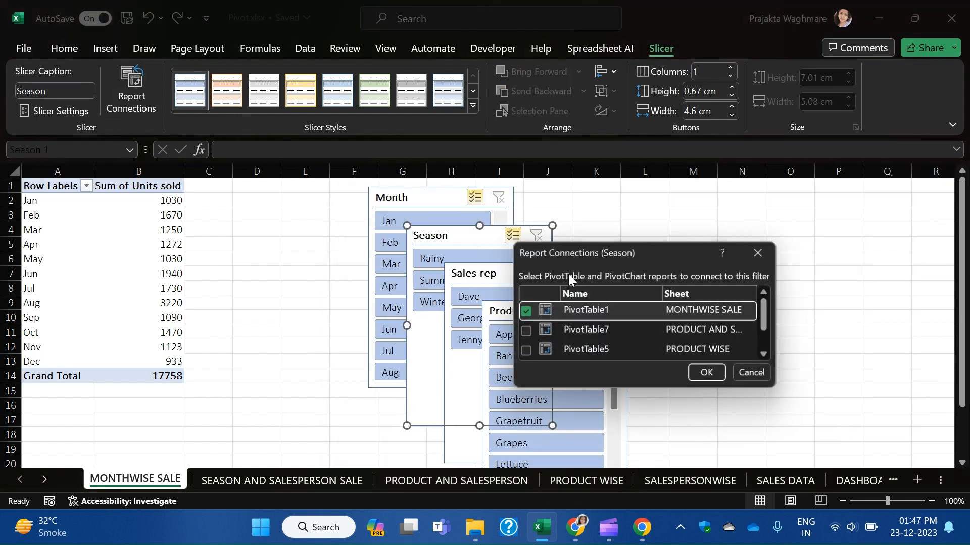
drag(775, 388, 907, 477)
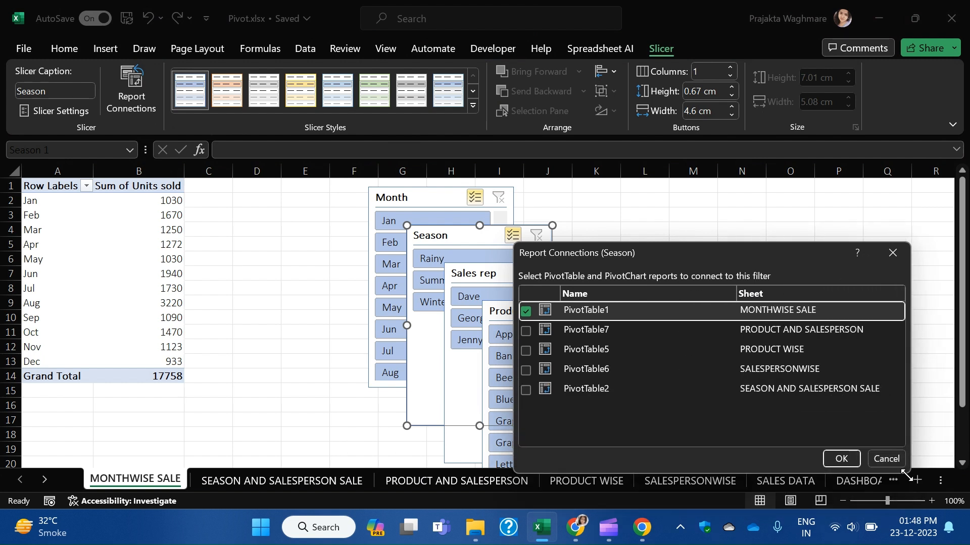
click(526, 331)
click(526, 351)
click(526, 370)
click(525, 390)
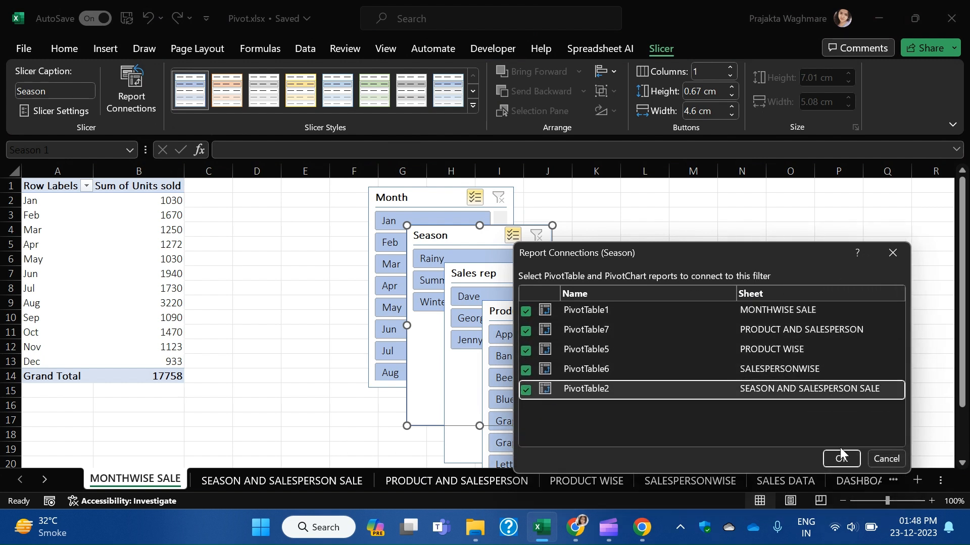
click(841, 458)
click(508, 275)
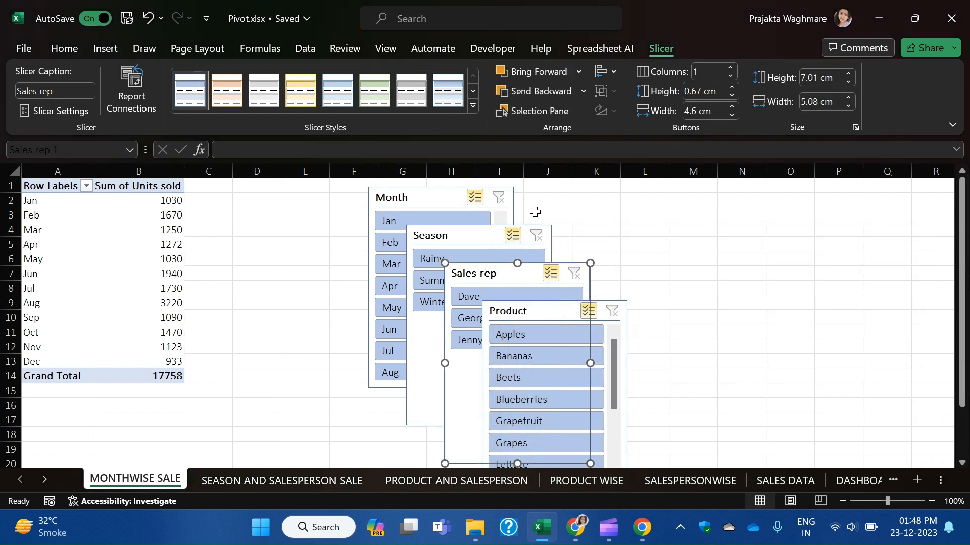
Connect the Sales rep slicer to PivotTable7, PivotTable5, PivotTable6 and PivotTable2 as well.
click(144, 99)
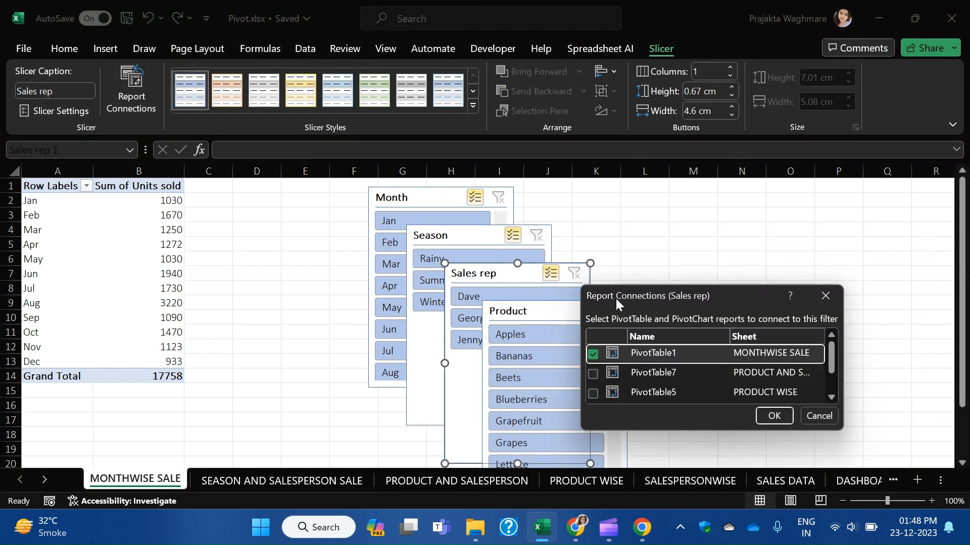
drag(683, 302, 670, 209)
drag(833, 336, 912, 429)
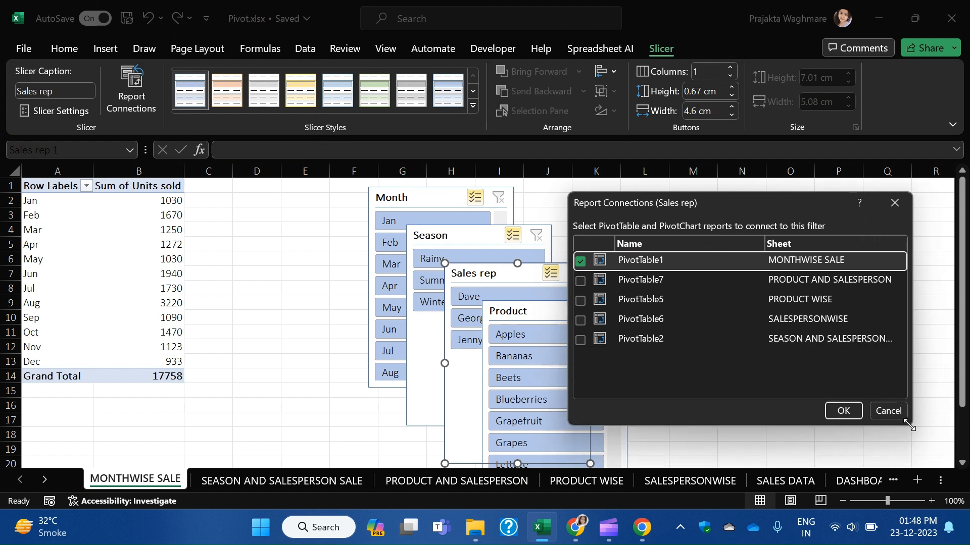
click(580, 280)
click(580, 301)
click(580, 320)
click(580, 339)
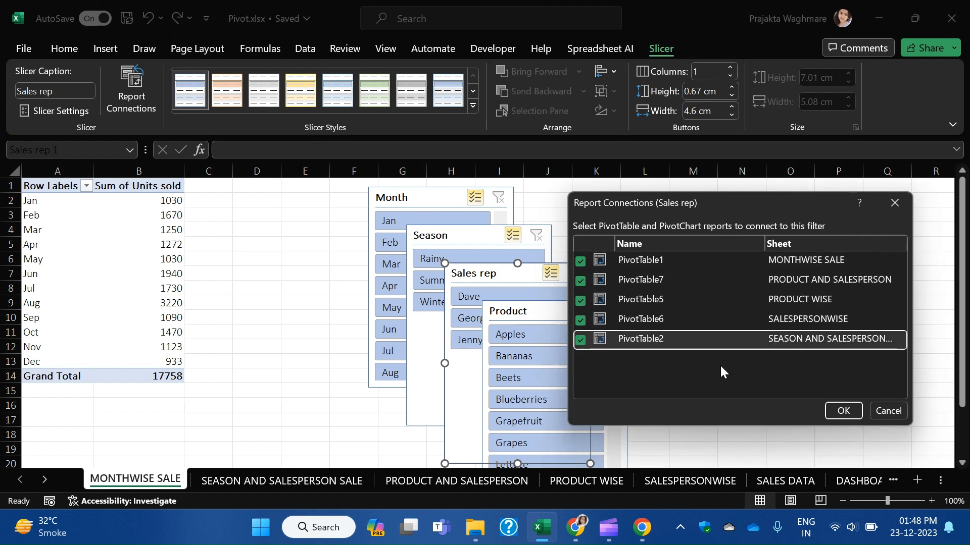
click(842, 411)
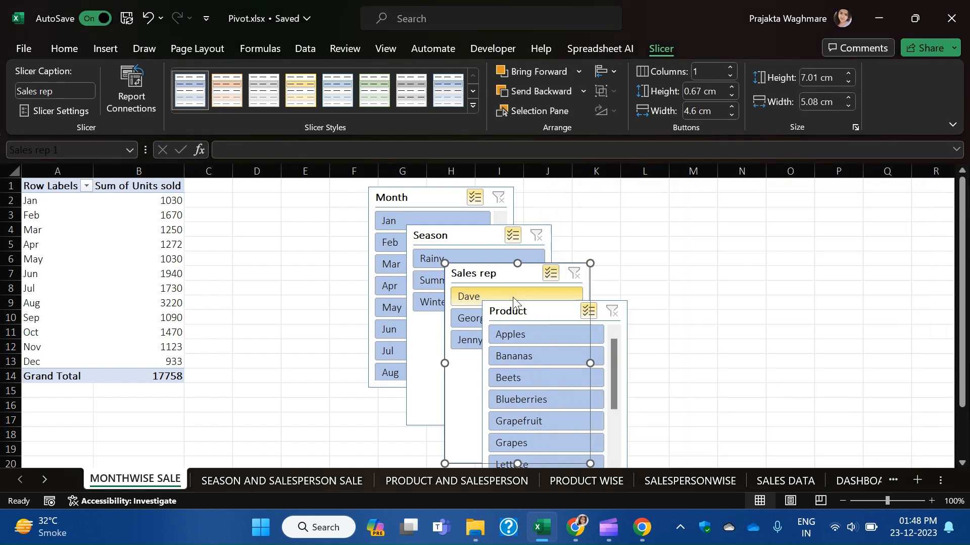
Connect the Product slicer to PivotTable7, PivotTable5, PivotTable6 and PivotTable2 too.
click(545, 310)
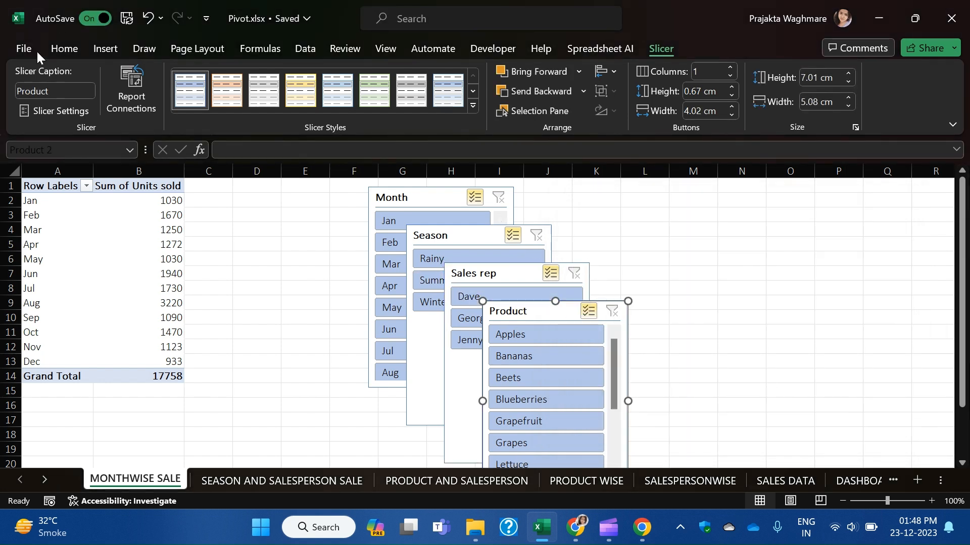
click(117, 101)
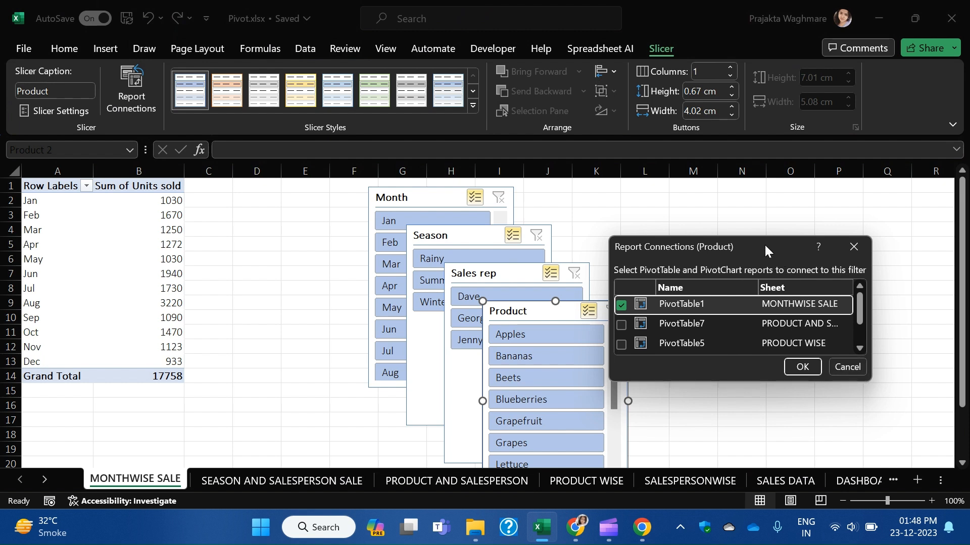
drag(773, 259, 567, 204)
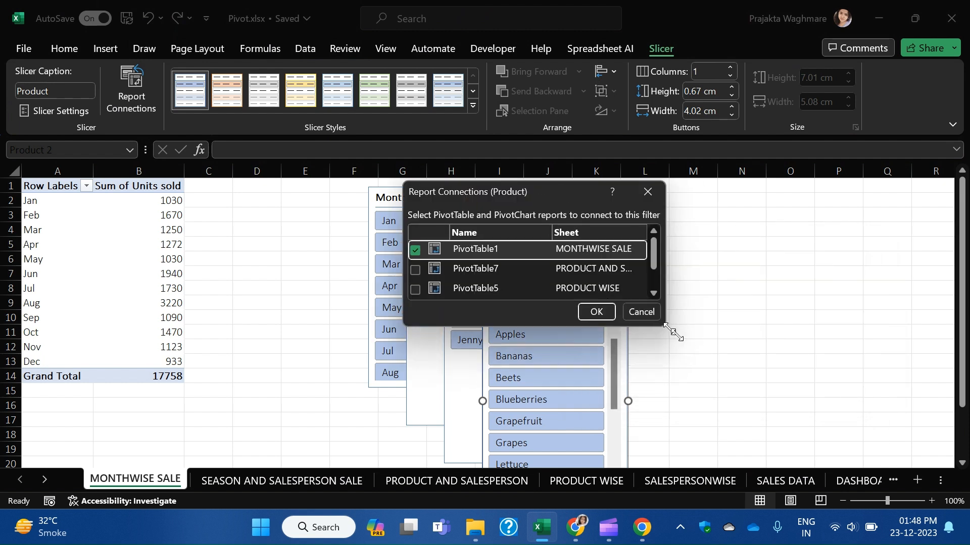
drag(666, 330, 843, 394)
click(415, 270)
click(415, 290)
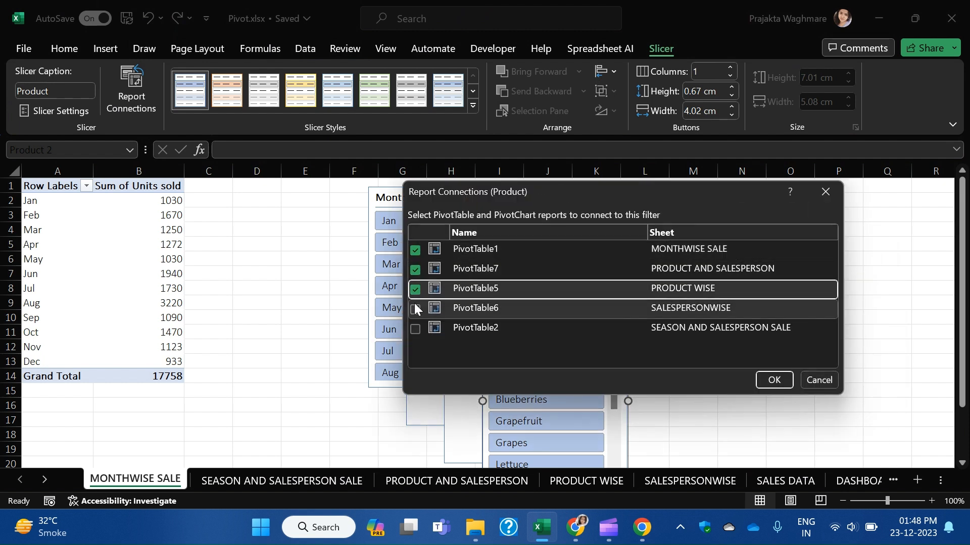
click(415, 308)
click(415, 329)
click(774, 380)
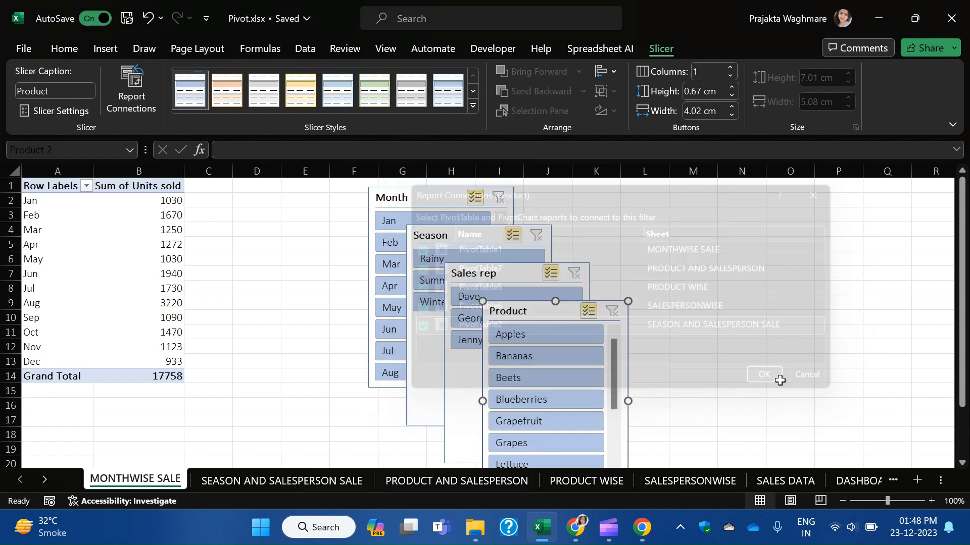
Place the Season slicer over columns M–O, delete the Month slicer, and move Product to columns F–H.
drag(465, 244, 707, 212)
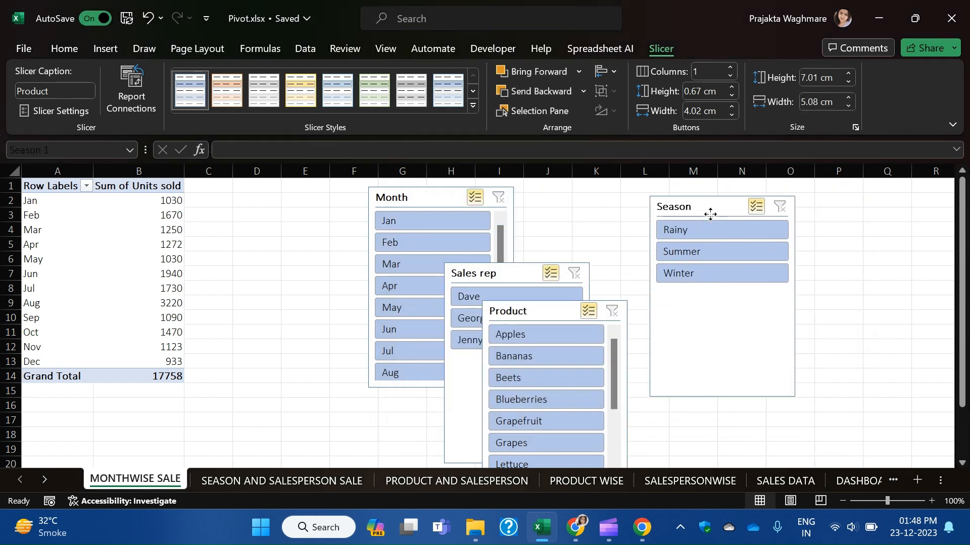
drag(543, 273, 596, 216)
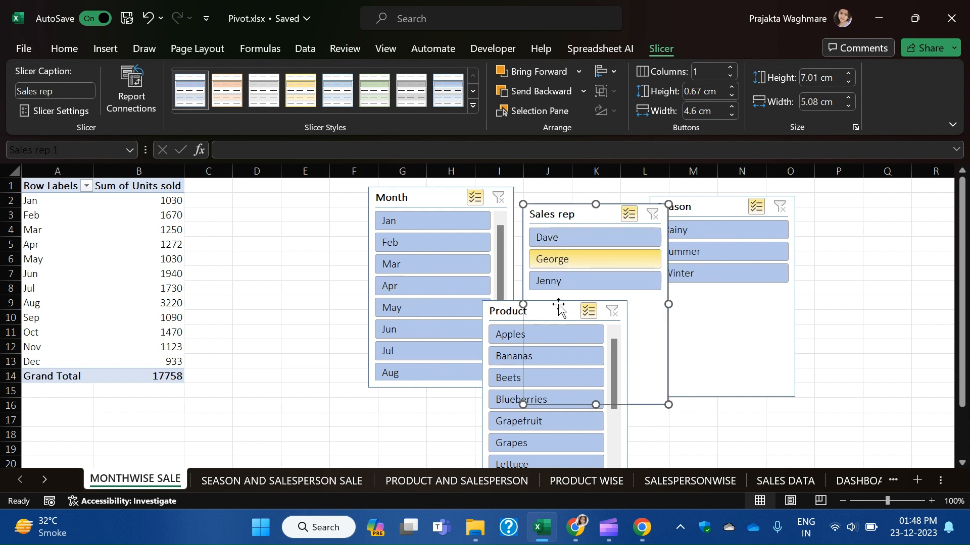
click(404, 198)
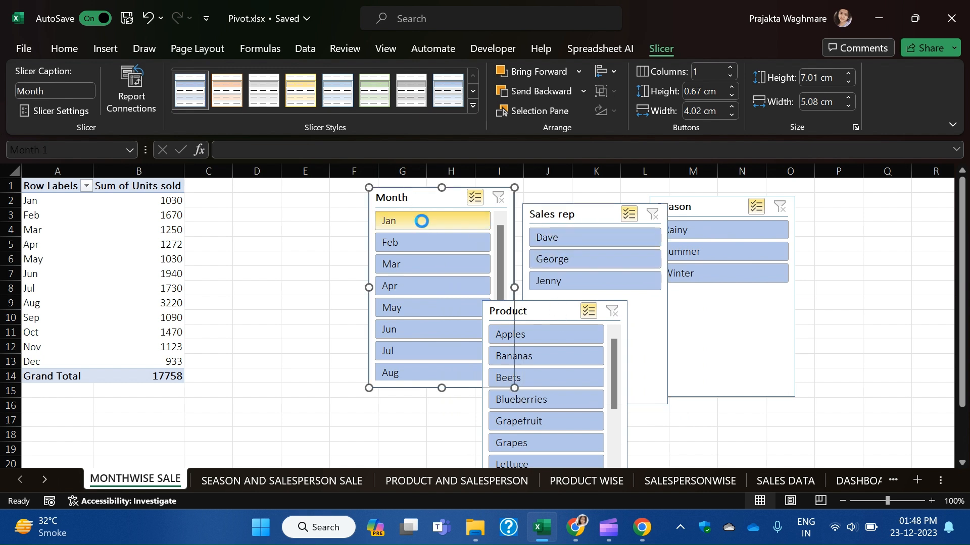
key(Delete)
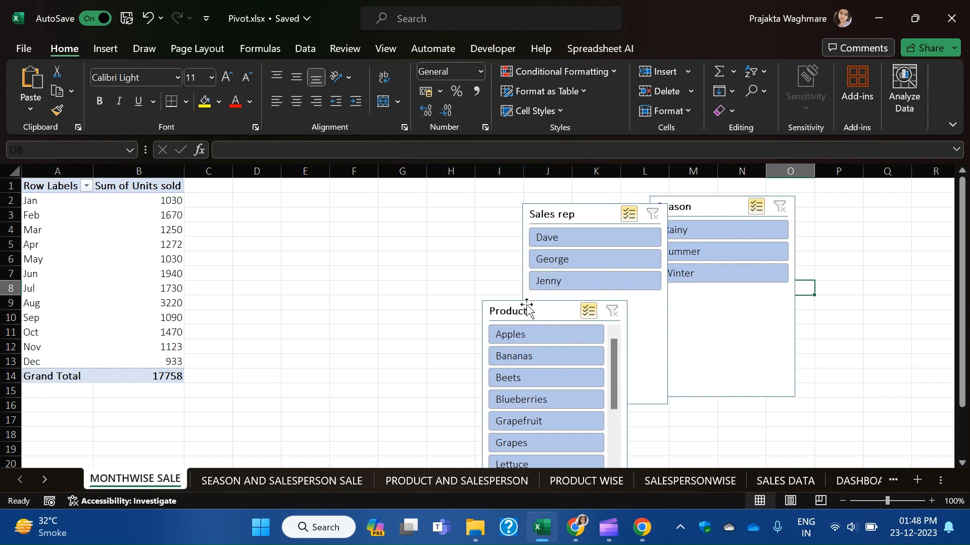
drag(528, 310, 382, 193)
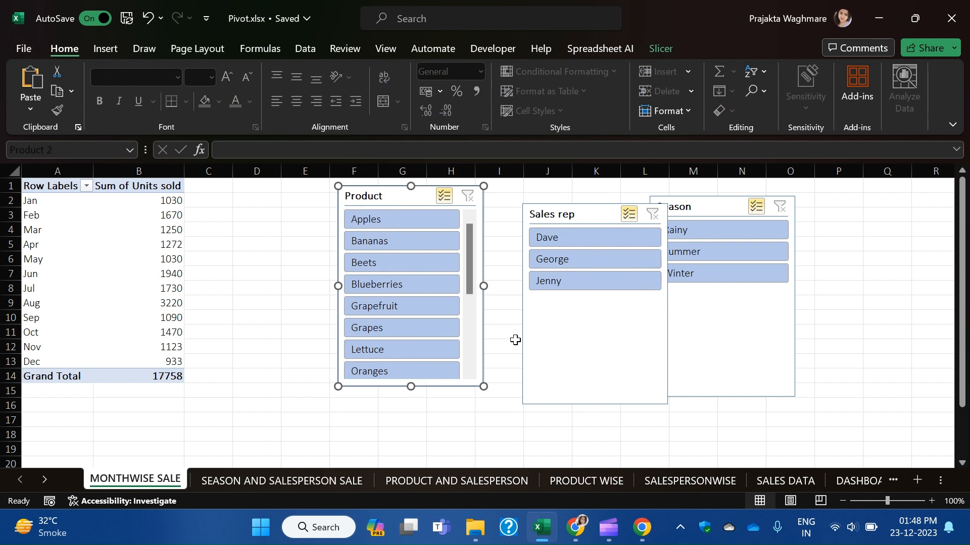
click(786, 481)
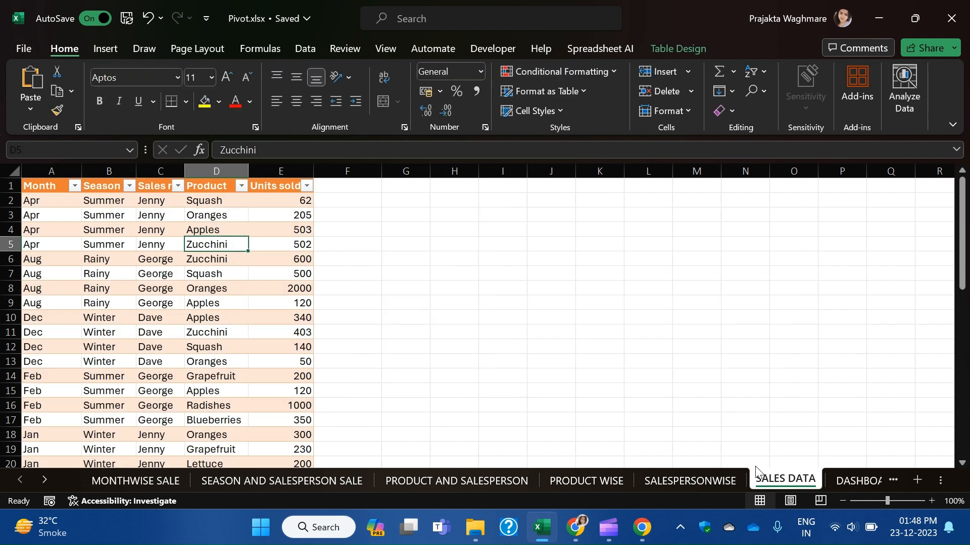
Inspect the bottom-right chart on the DASHBOARD (2) sheet.
click(850, 478)
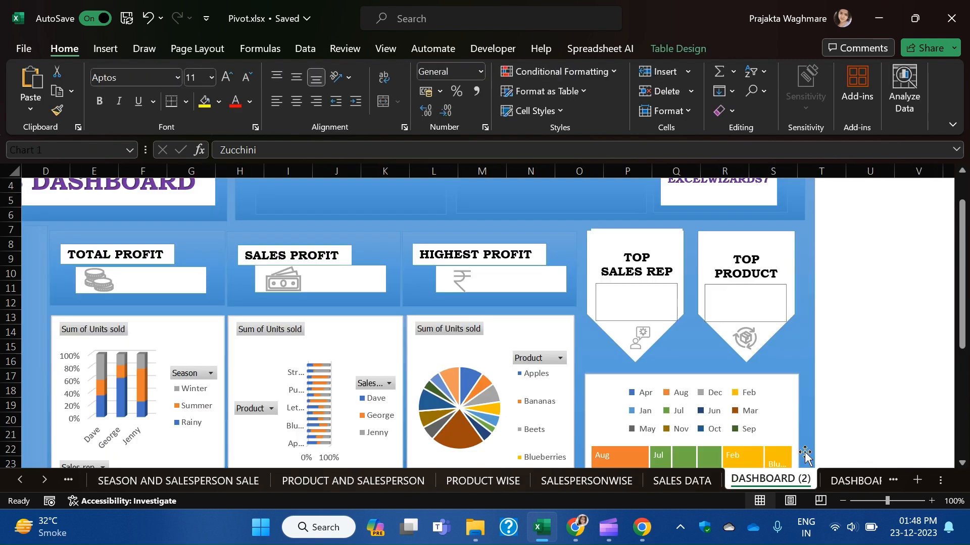
click(723, 413)
click(599, 417)
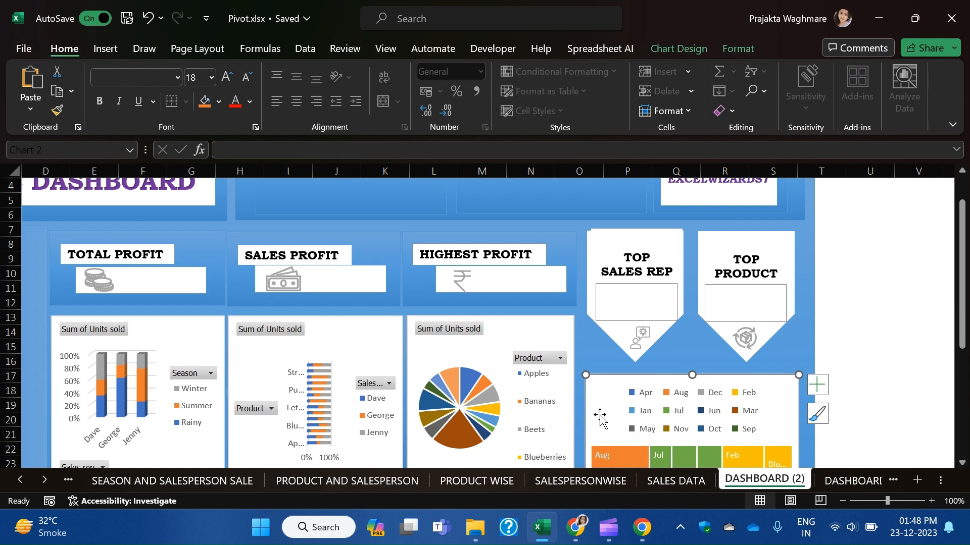
Insert a Month slicer for the sales table on the SALES DATA sheet.
click(683, 488)
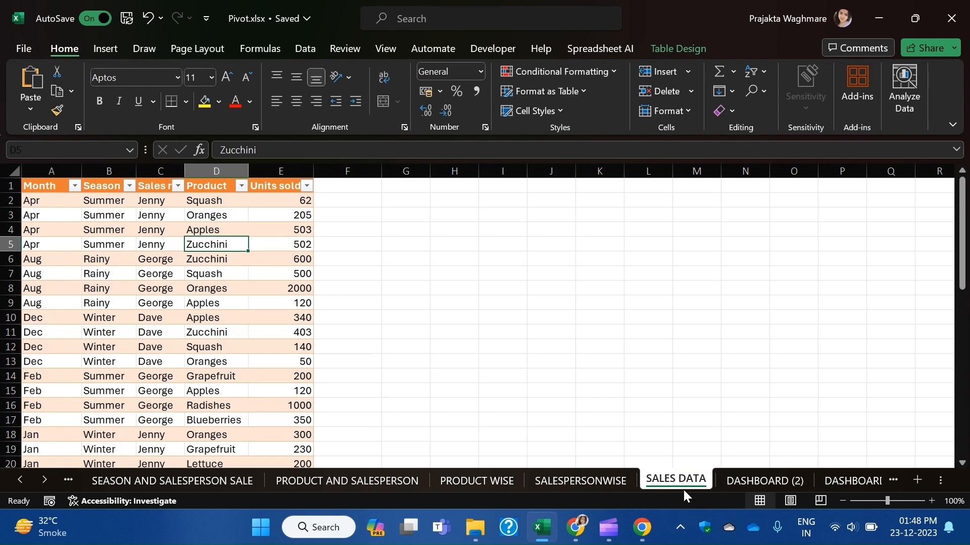
click(239, 284)
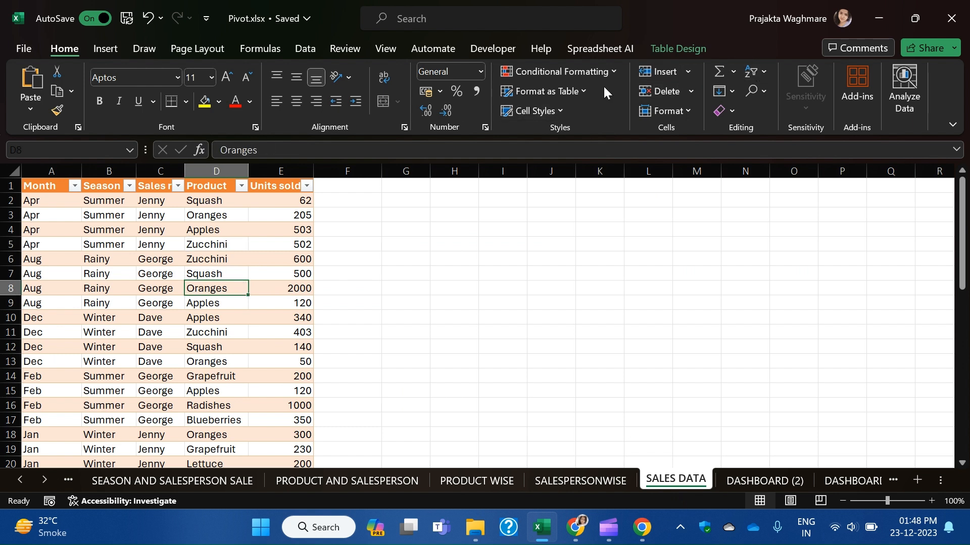
click(105, 48)
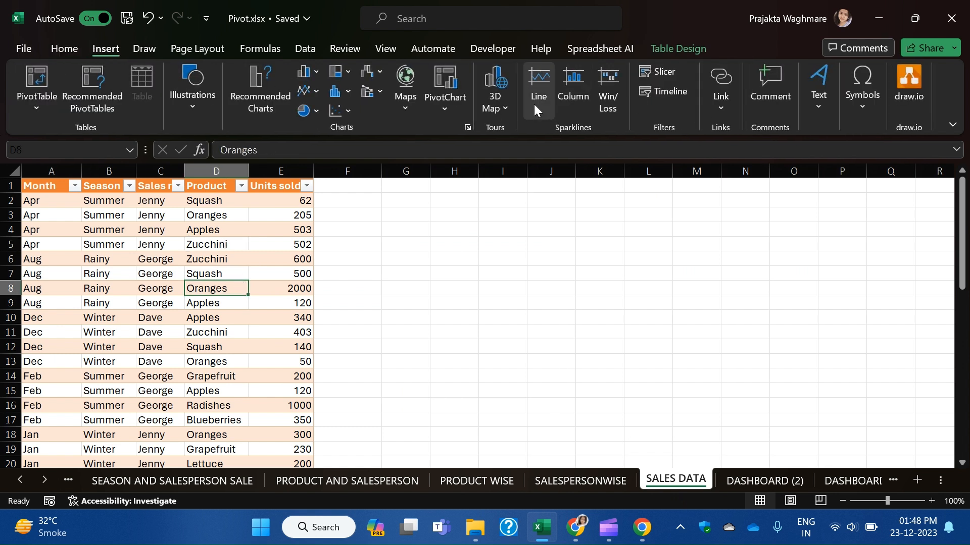
click(657, 71)
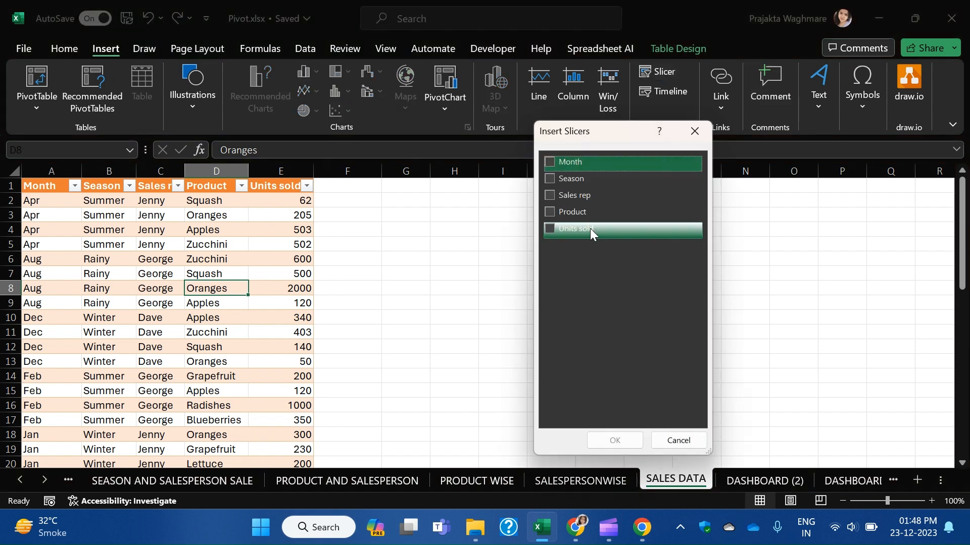
click(553, 163)
click(615, 440)
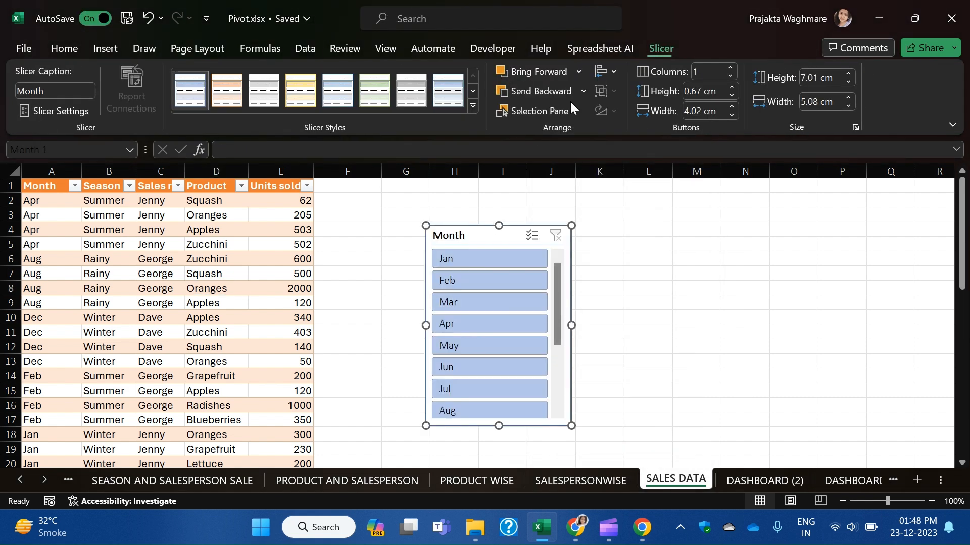
Undo the new Month slicer and step back to the MONTHWISE SALE sheet.
right_click(497, 291)
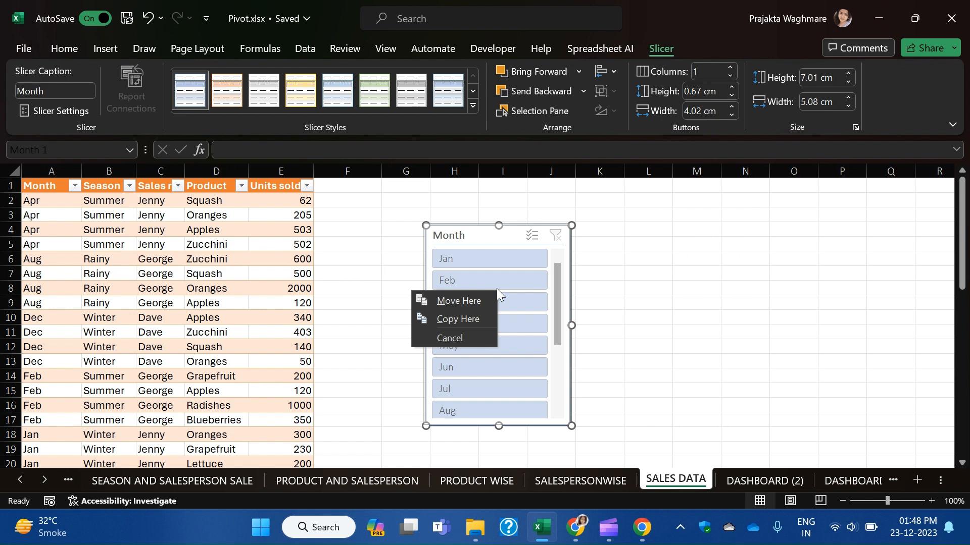
right_click(501, 241)
click(462, 235)
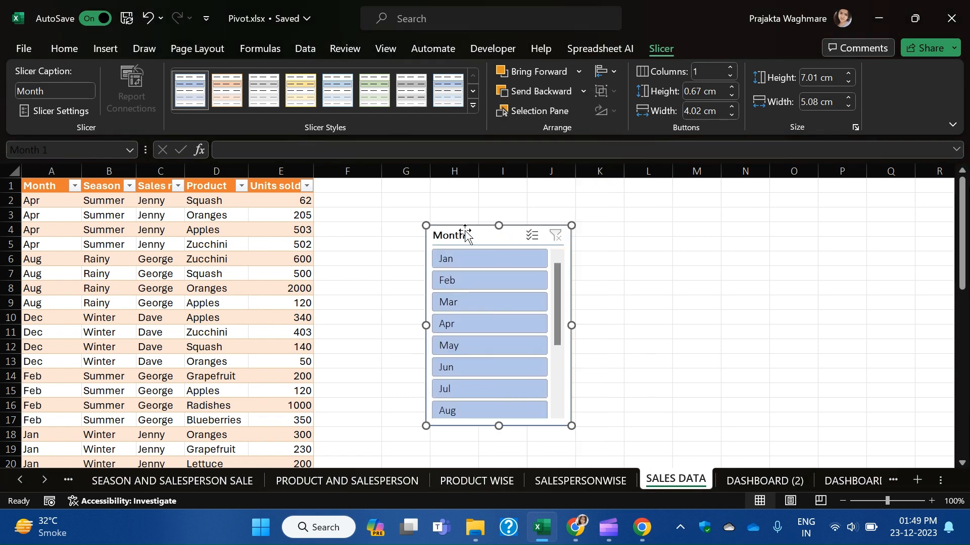
click(737, 286)
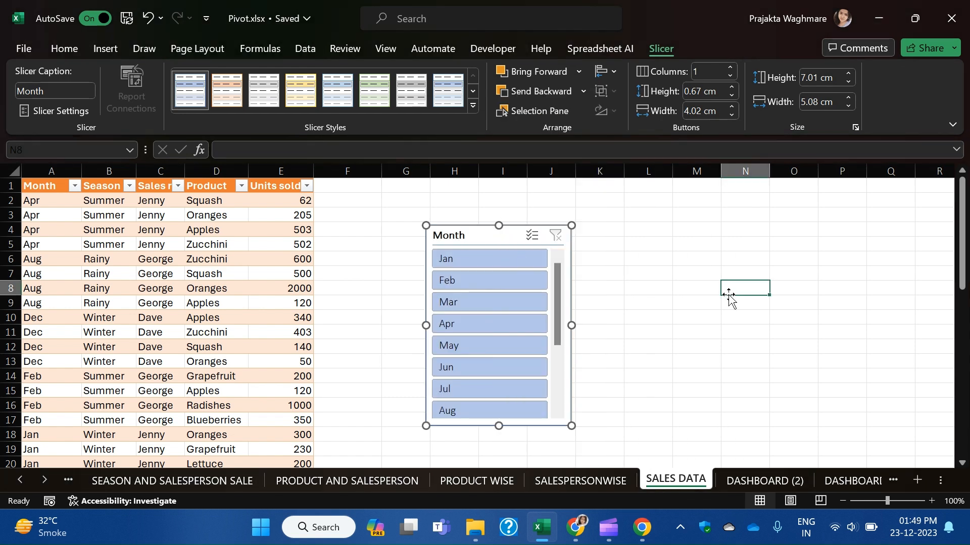
key(ctrl+z)
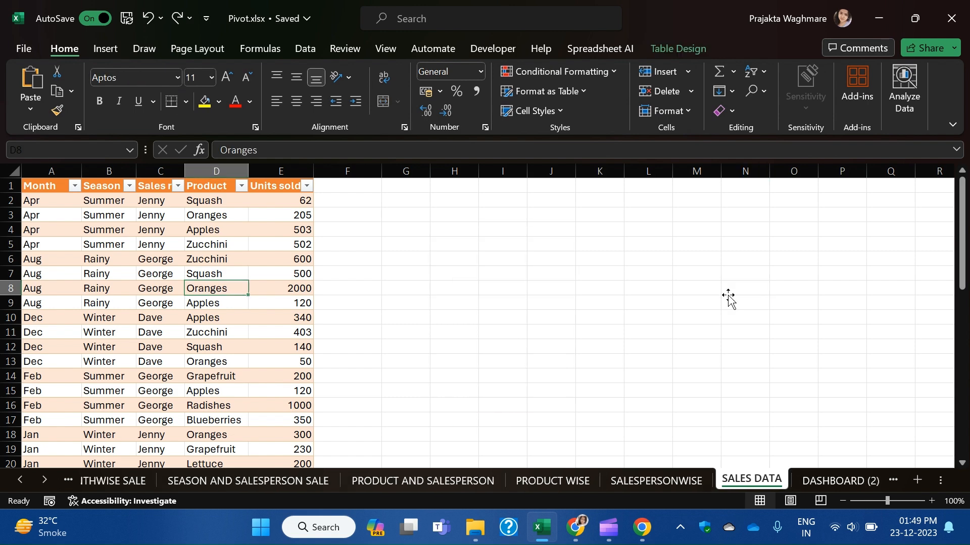
key(ctrl+z)
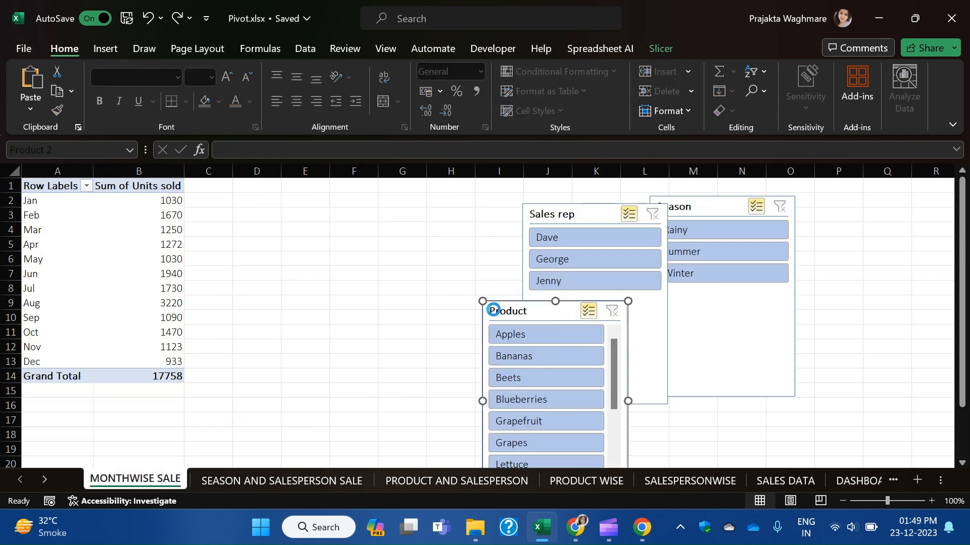
Restore the Month slicer, then move the Product slicer to column U of DASHBOARD (2).
key(ctrl+z)
click(909, 323)
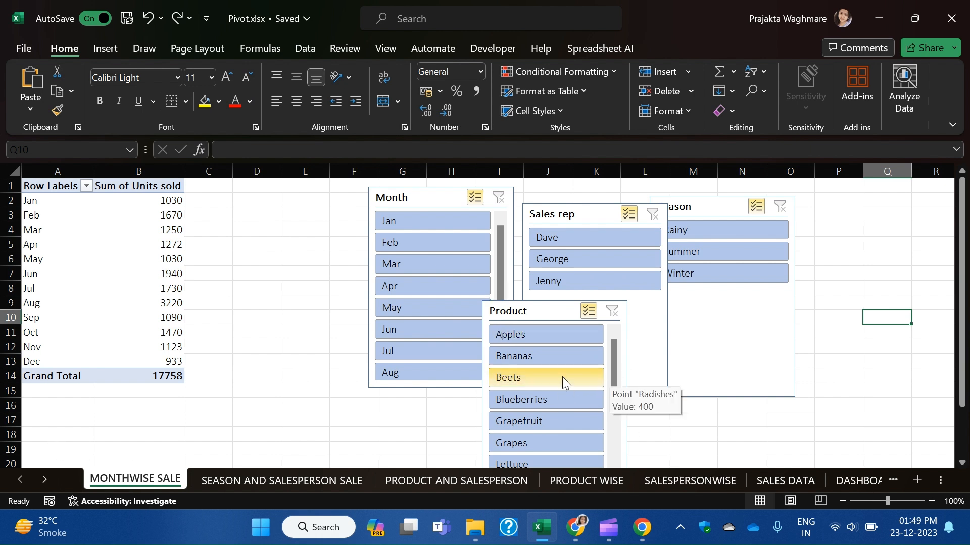
right_click(535, 311)
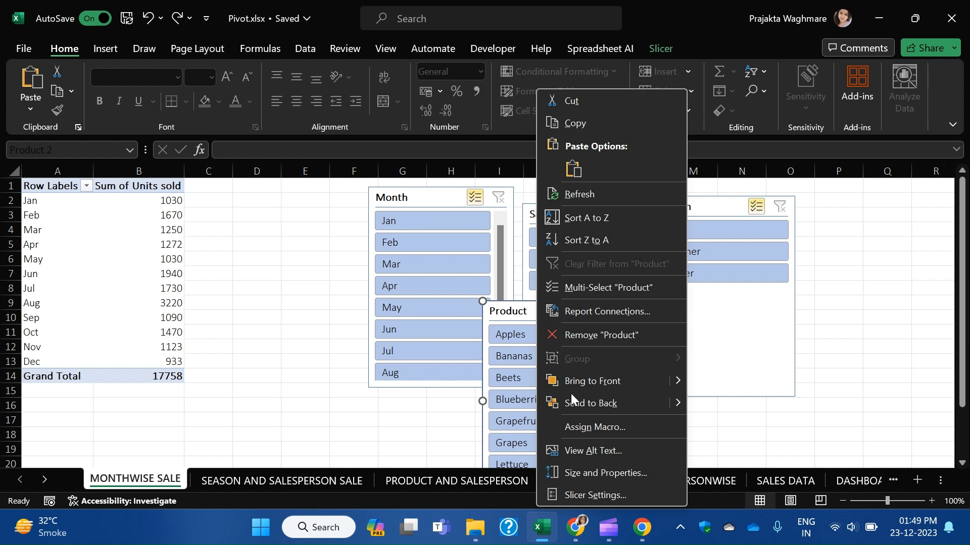
key(Escape)
click(46, 482)
click(45, 482)
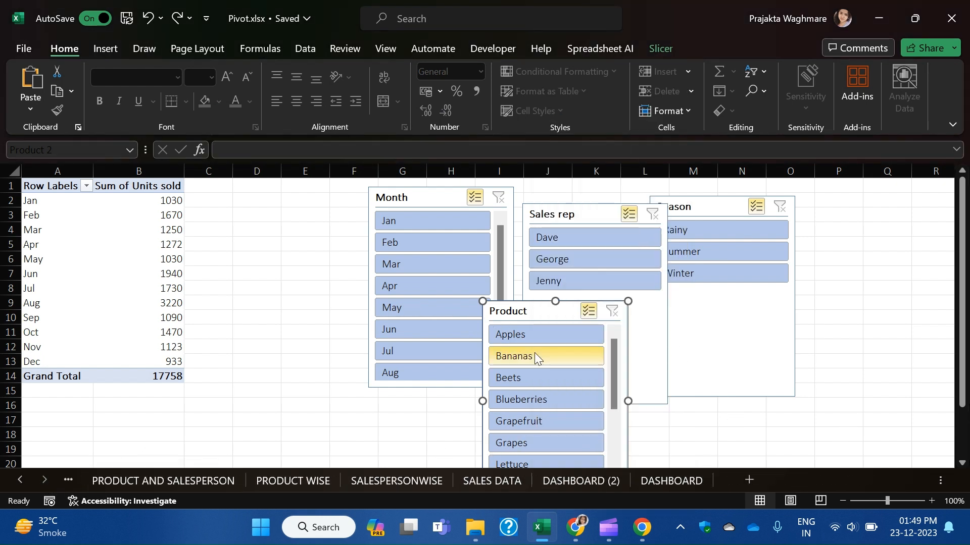
right_click(537, 314)
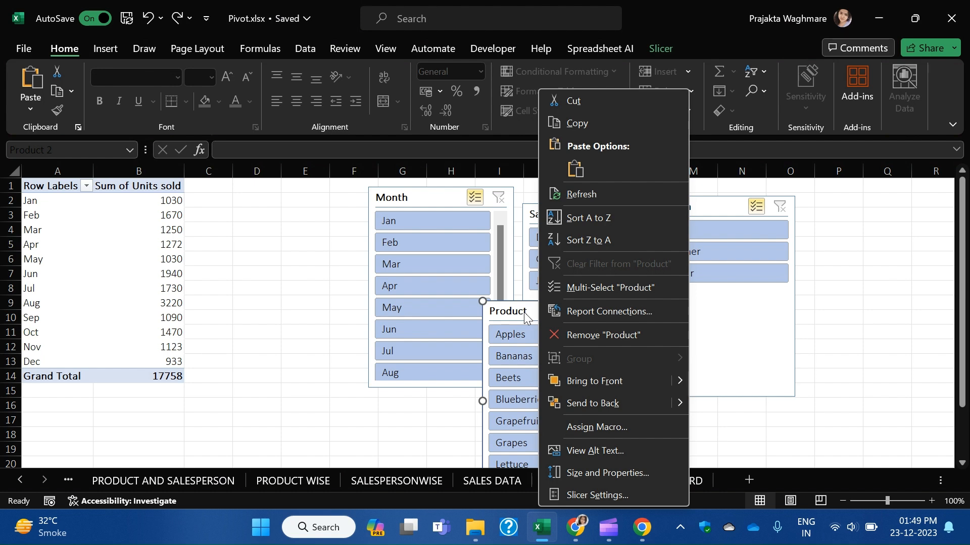
click(524, 322)
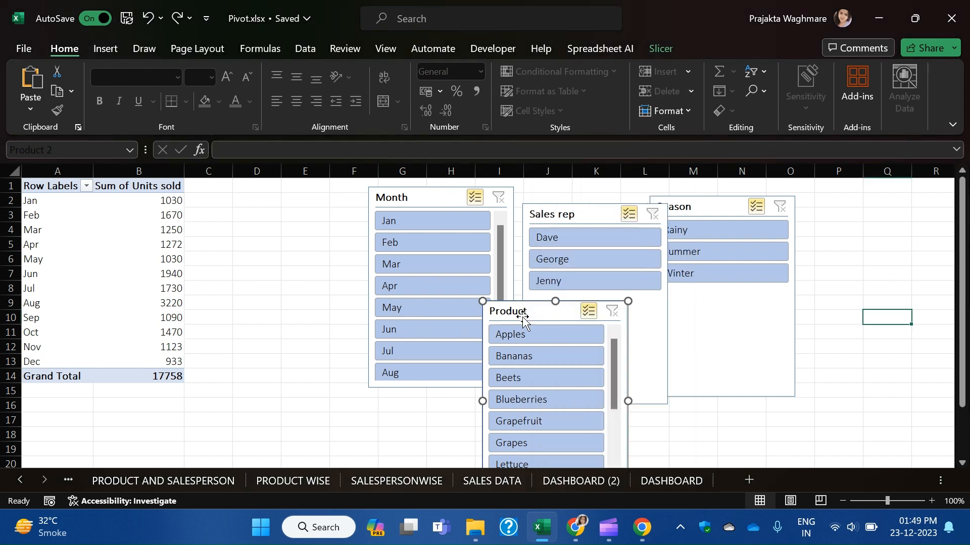
key(Delete)
click(601, 480)
click(865, 301)
key(ctrl+v)
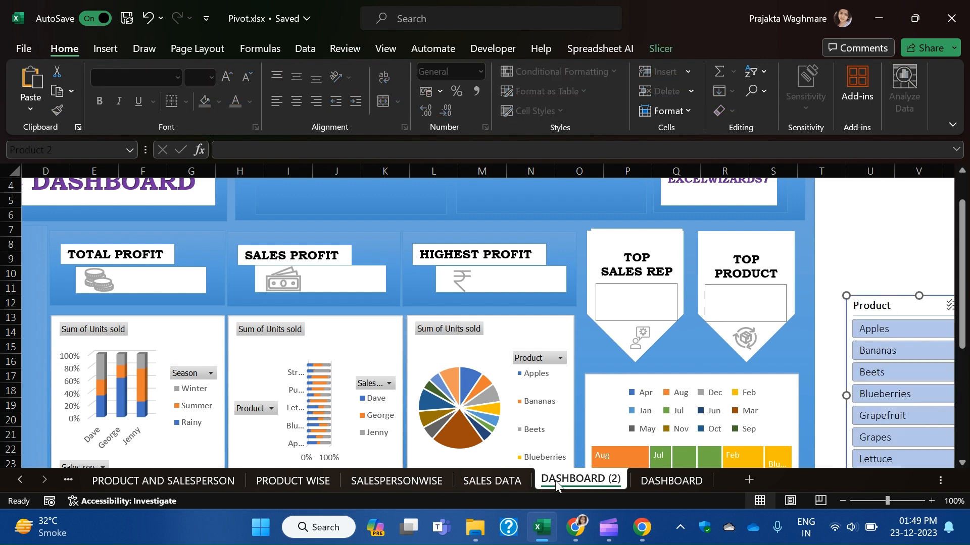
Cut the Sales rep, Season and Month slicers from MONTHWISE SALE and pick a spot on DASHBOARD (2).
click(20, 480)
click(180, 476)
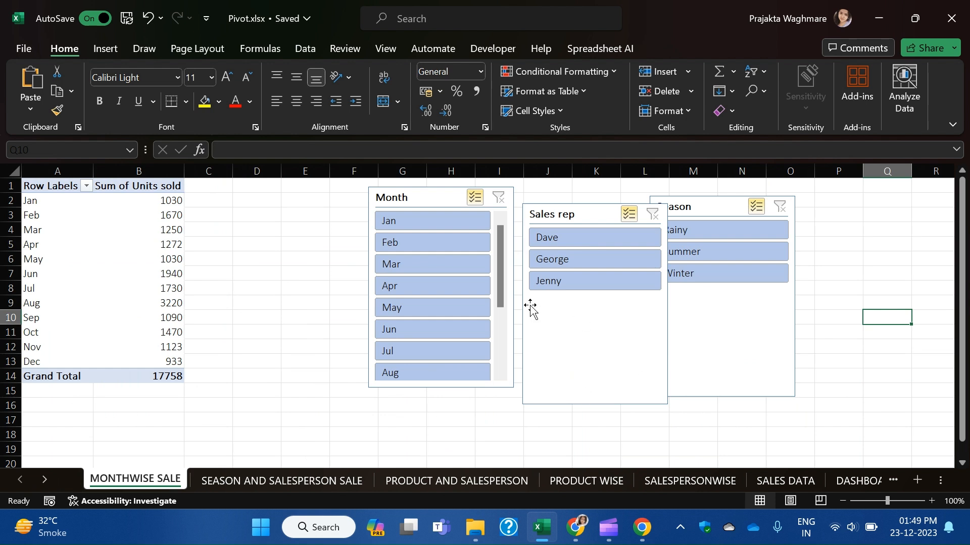
click(591, 338)
ctrl+click(757, 338)
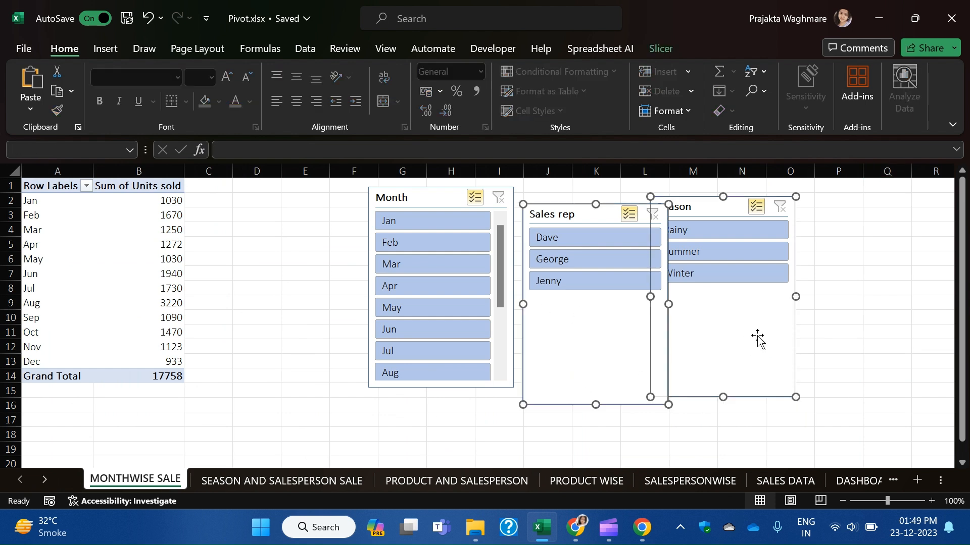
ctrl+click(404, 207)
key(Delete)
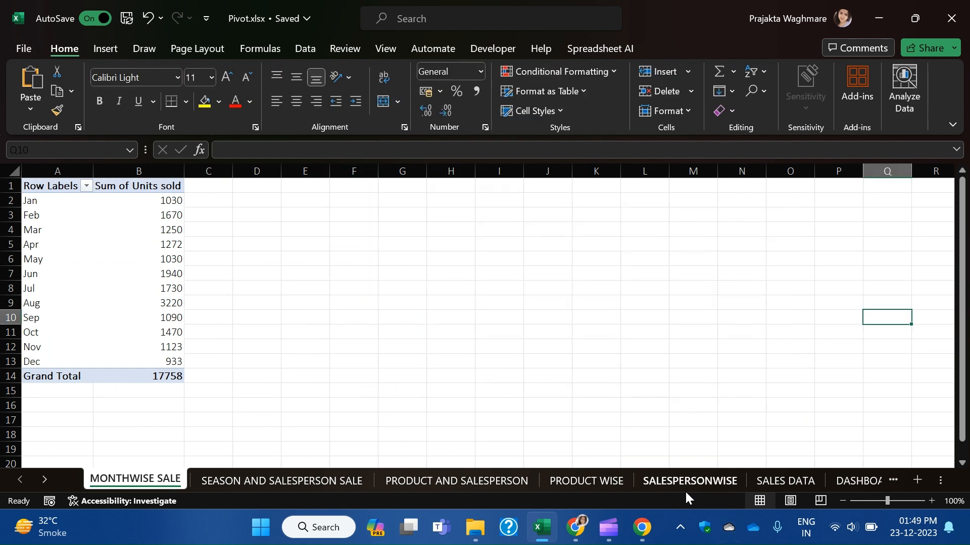
click(840, 479)
click(876, 227)
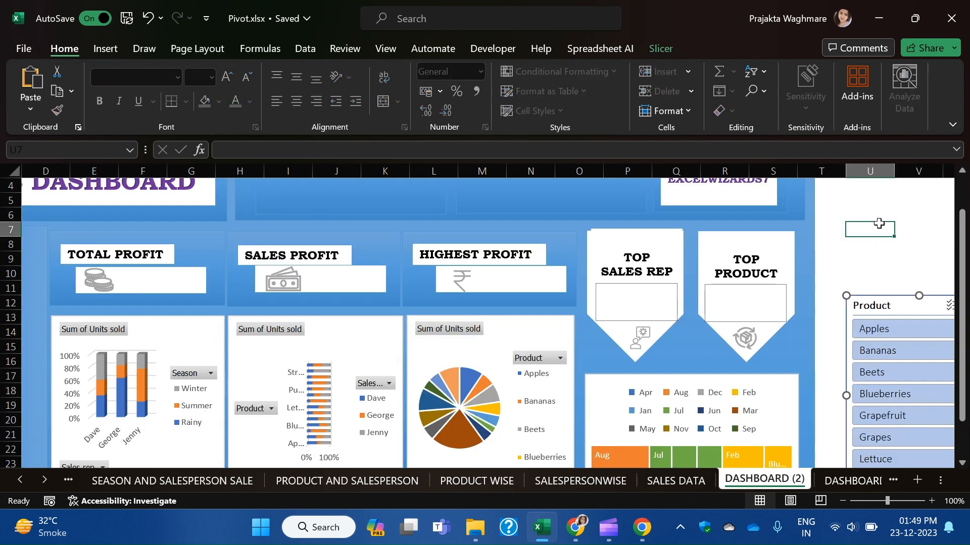
Paste the Month slicer beside the dashboard.
key(ctrl+v)
scroll(850, 259, up, 1)
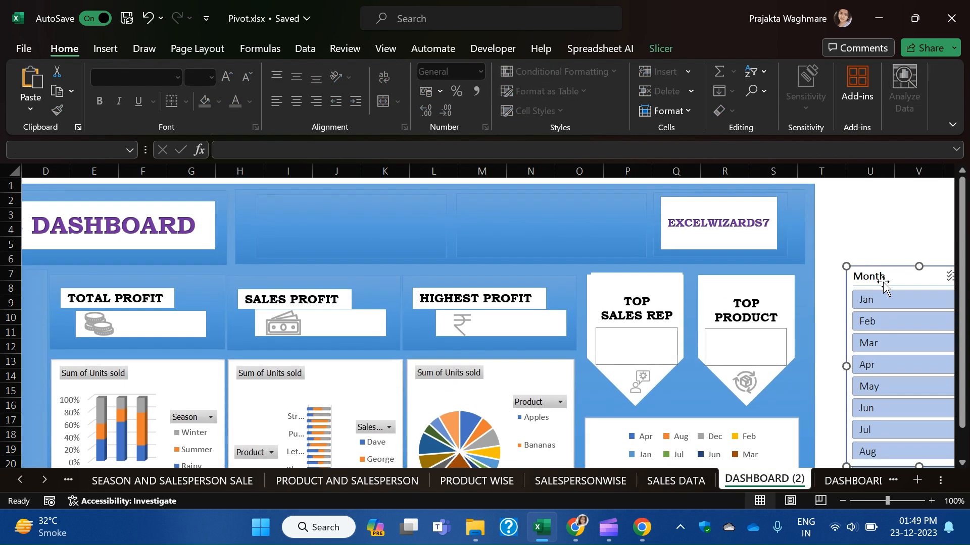
drag(883, 281, 920, 501)
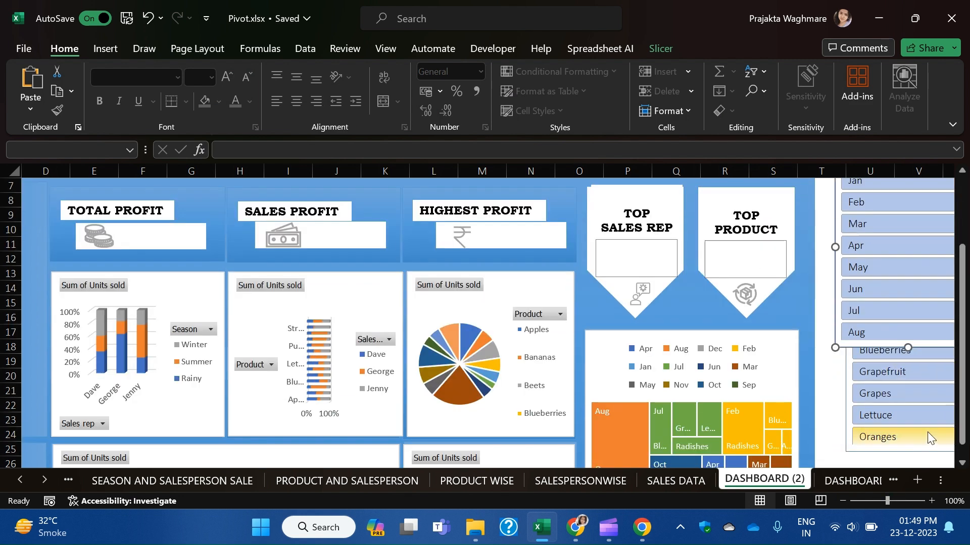
scroll(927, 432, down, 2)
scroll(921, 438, up, 1)
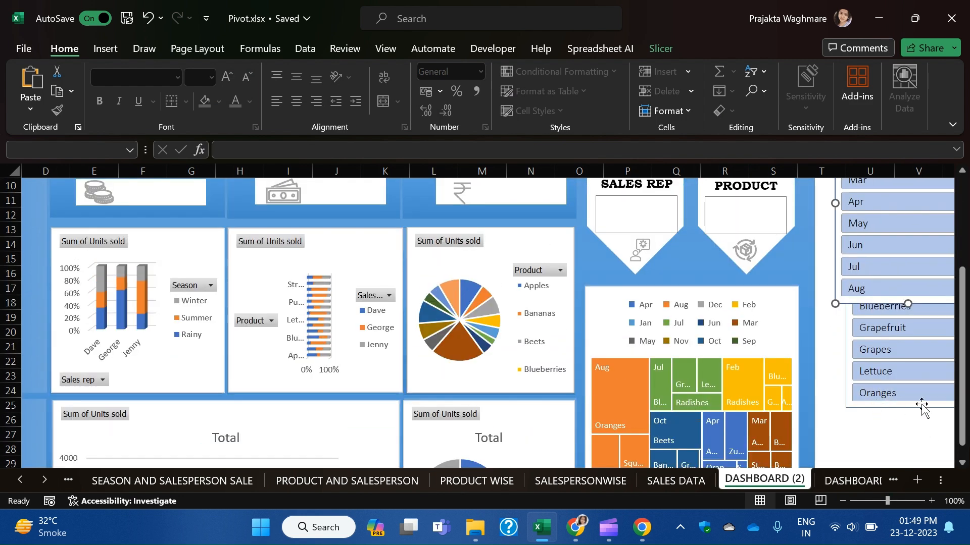
Move the Product slicer out from under the Month slicer toward the dashboard's left side.
drag(849, 331, 119, 357)
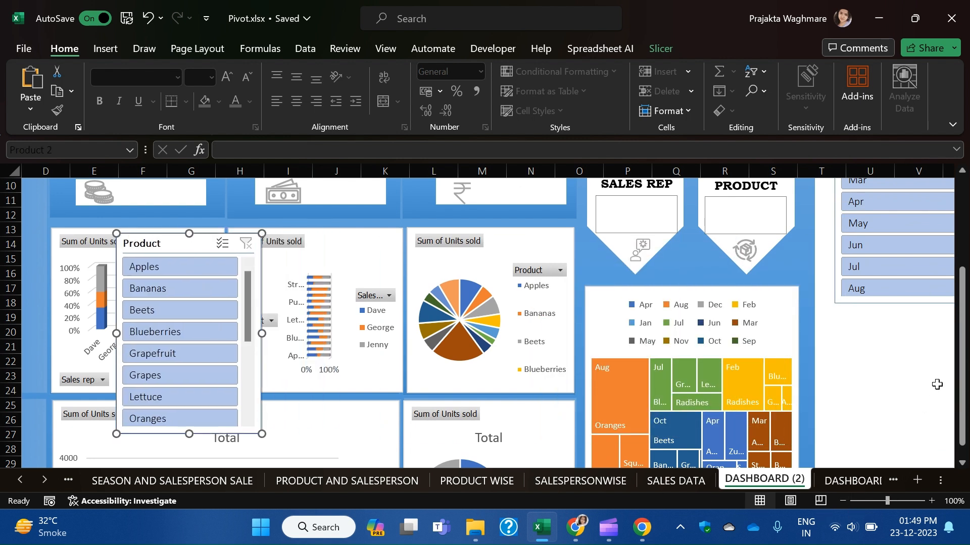
scroll(931, 391, down, 3)
click(886, 389)
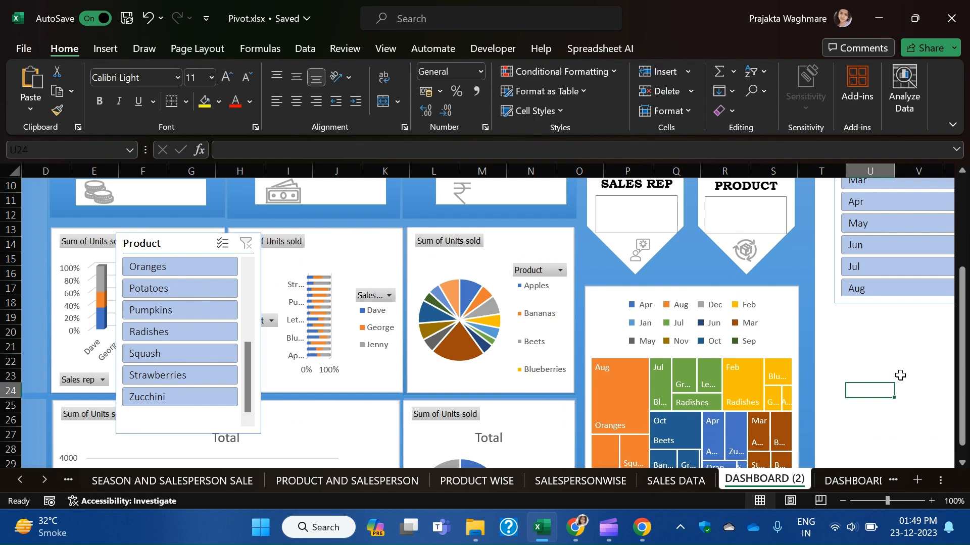
scroll(895, 389, down, 5)
scroll(892, 404, up, 2)
scroll(893, 405, up, 6)
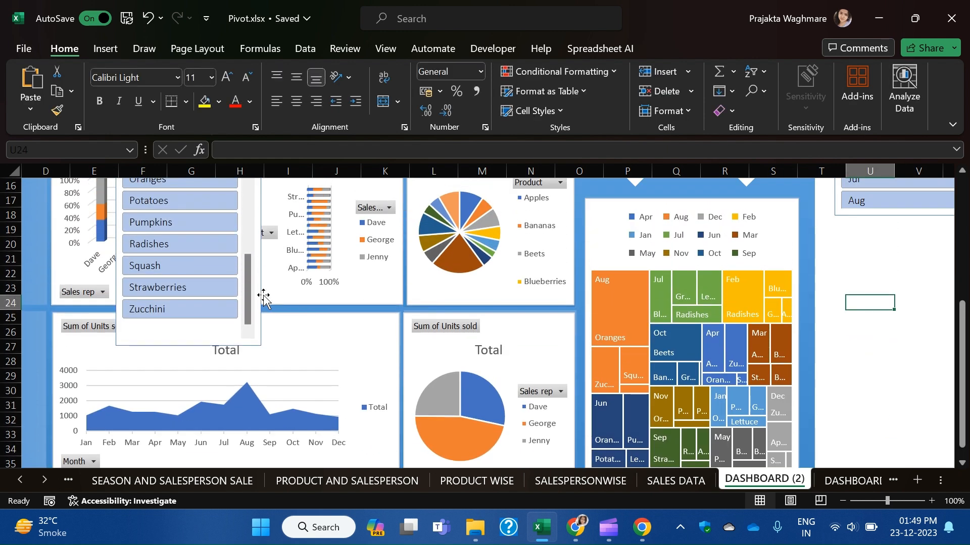
click(177, 374)
drag(177, 374, 7, 352)
At 74% zoom, drop the Product slicer into the dashboard's lower-left corner and shrink it to fit.
drag(880, 504, 876, 501)
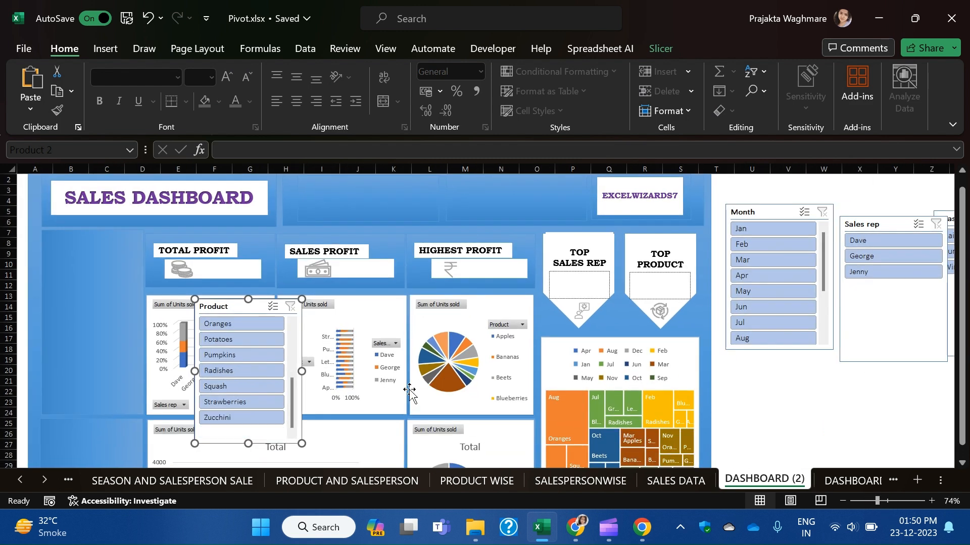
drag(230, 306, 101, 320)
drag(962, 323, 962, 333)
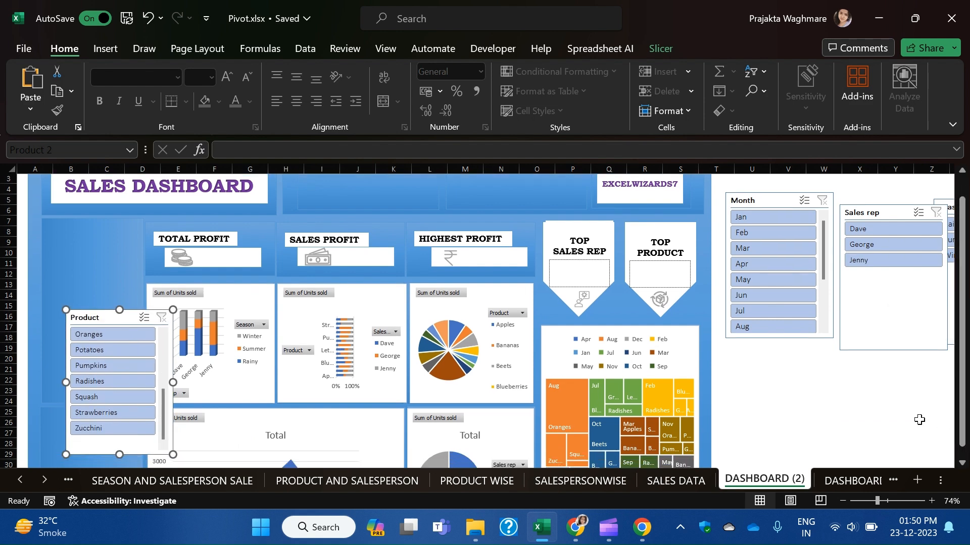
click(833, 418)
key(Down)
key(Down)
key(Down)
key(Down)
key(Down)
key(Down)
key(Down)
key(Down)
key(Down)
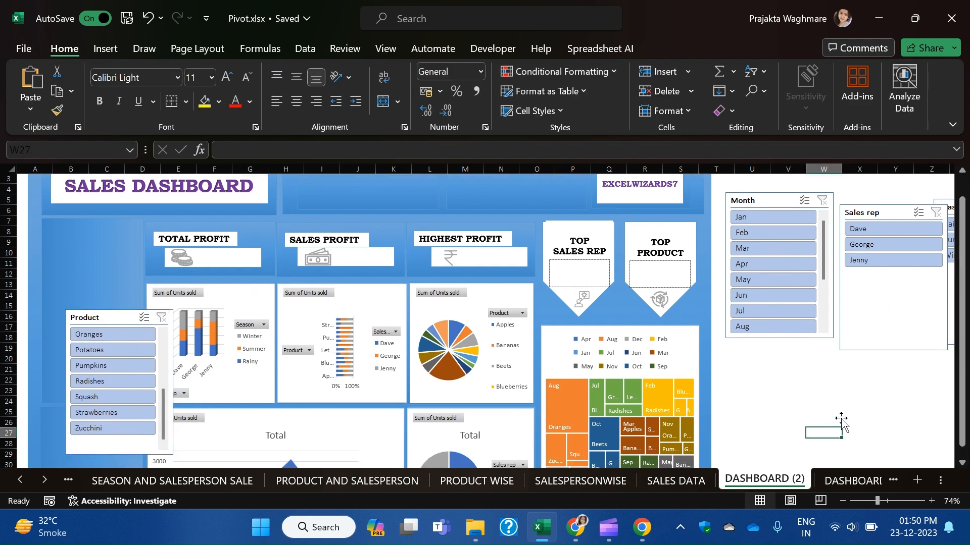
key(Down)
key(Down)
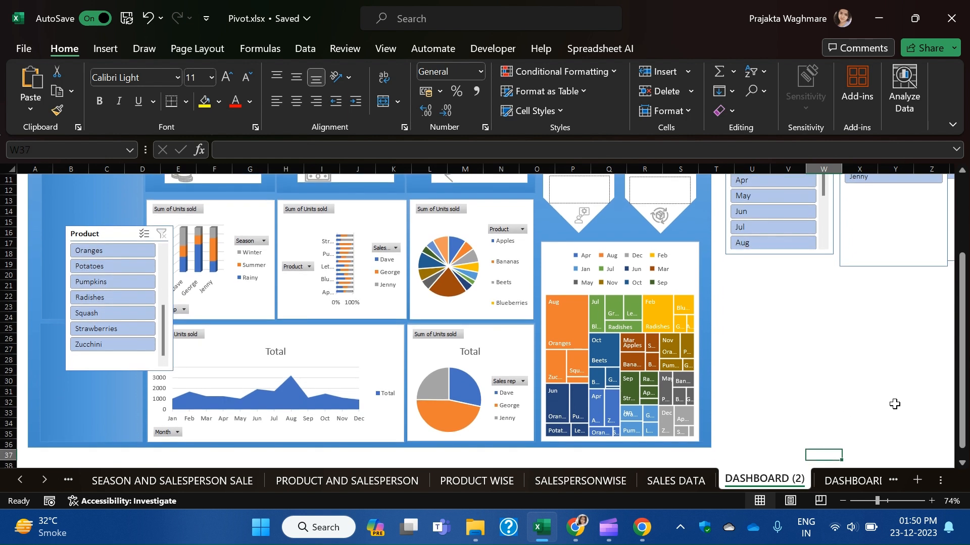
drag(122, 241, 96, 329)
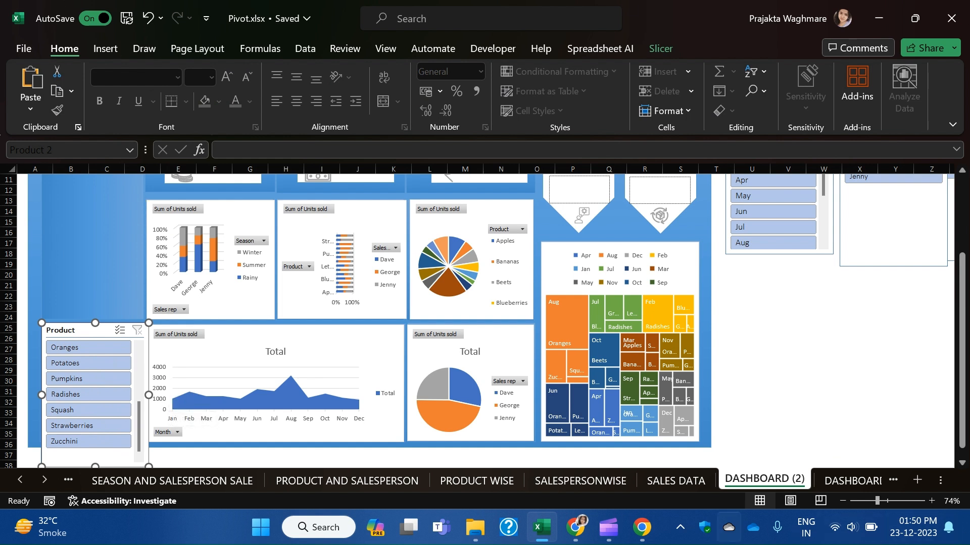
scroll(891, 413, down, 1)
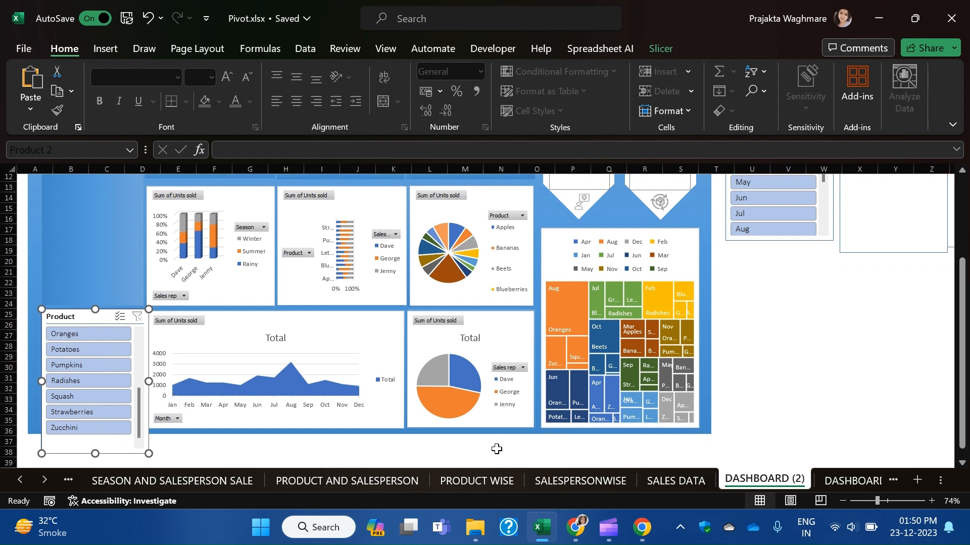
drag(148, 454, 140, 428)
Move the Sales rep slicer into the dashboard's top banner and give it 3 button columns.
click(172, 480)
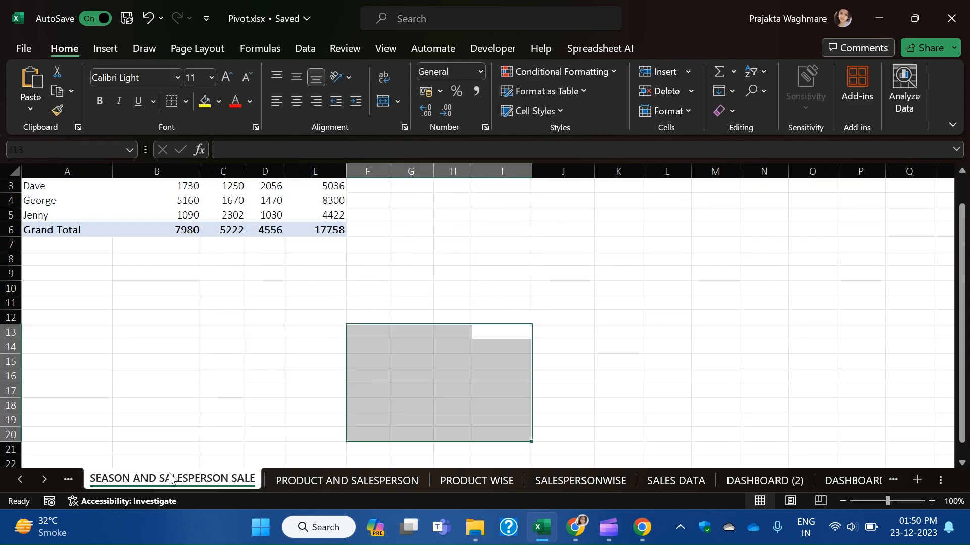
click(765, 479)
click(859, 367)
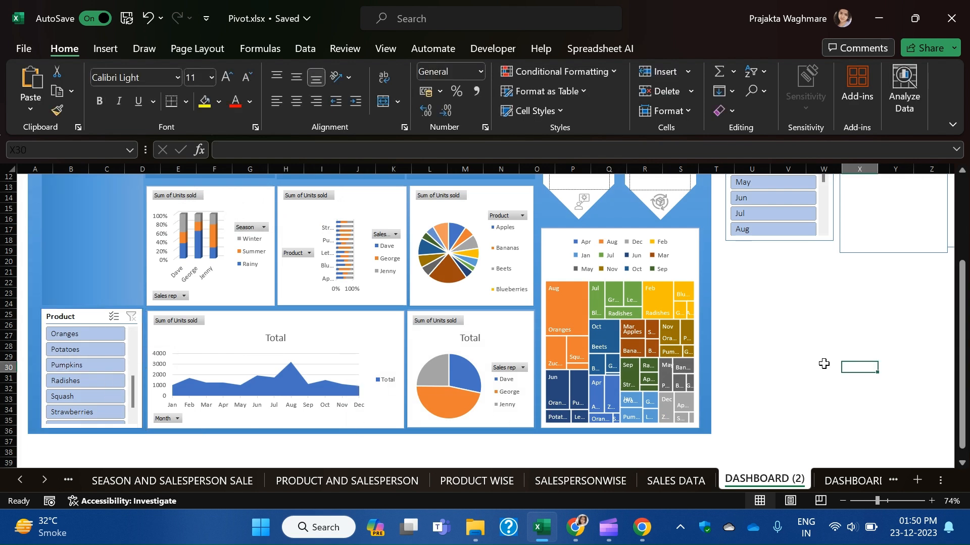
scroll(765, 375, up, 4)
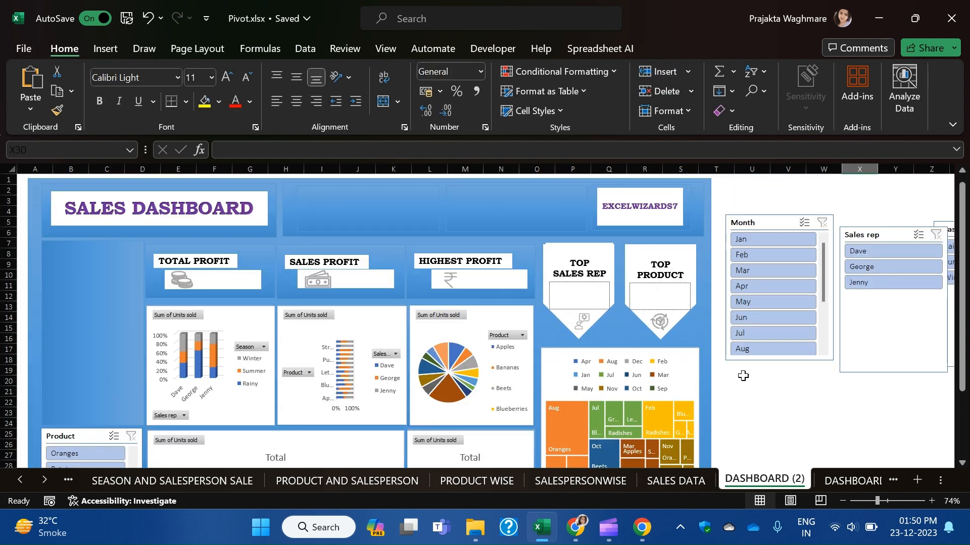
click(771, 222)
drag(858, 235, 356, 196)
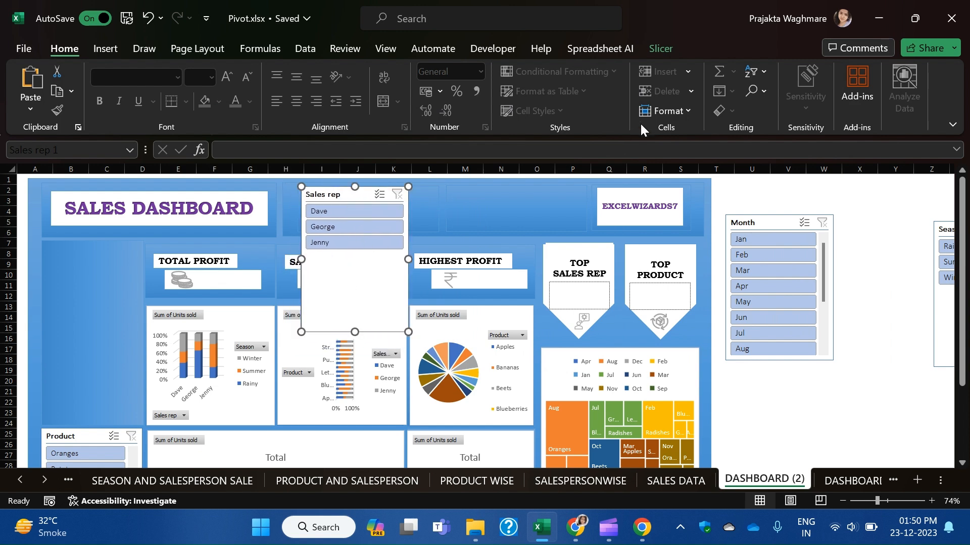
click(656, 48)
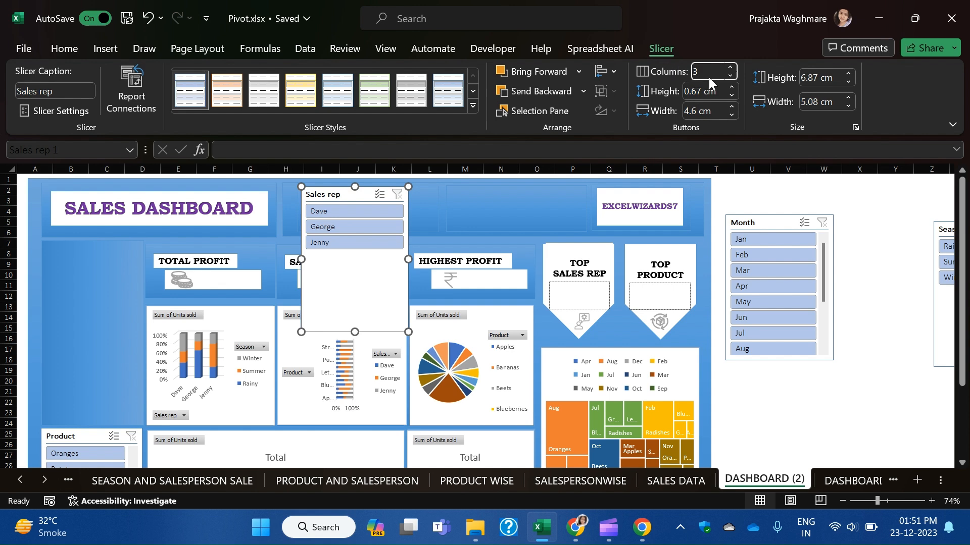
click(832, 435)
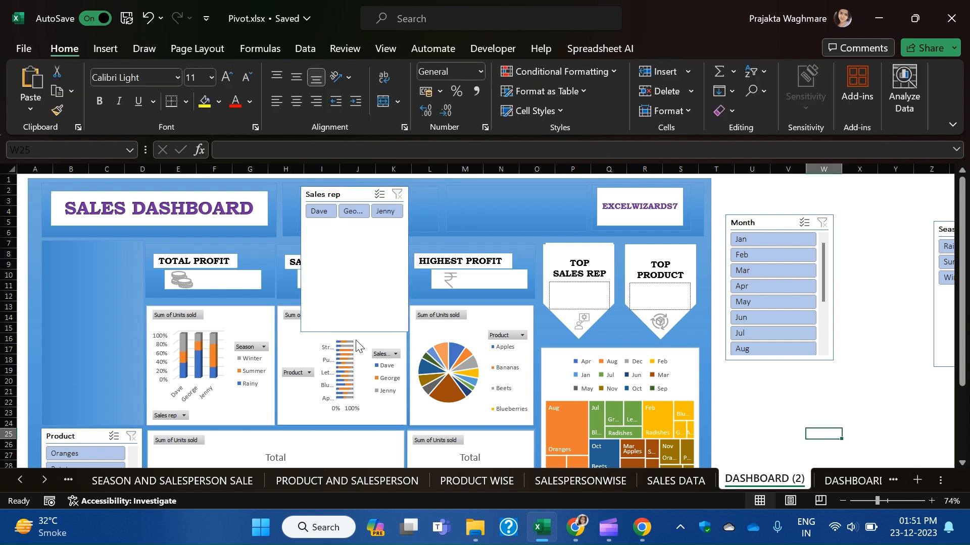
Resize the Sales rep slicer into a wide, short strip showing Dave, George and Jenny in one row.
click(391, 328)
drag(408, 280, 429, 233)
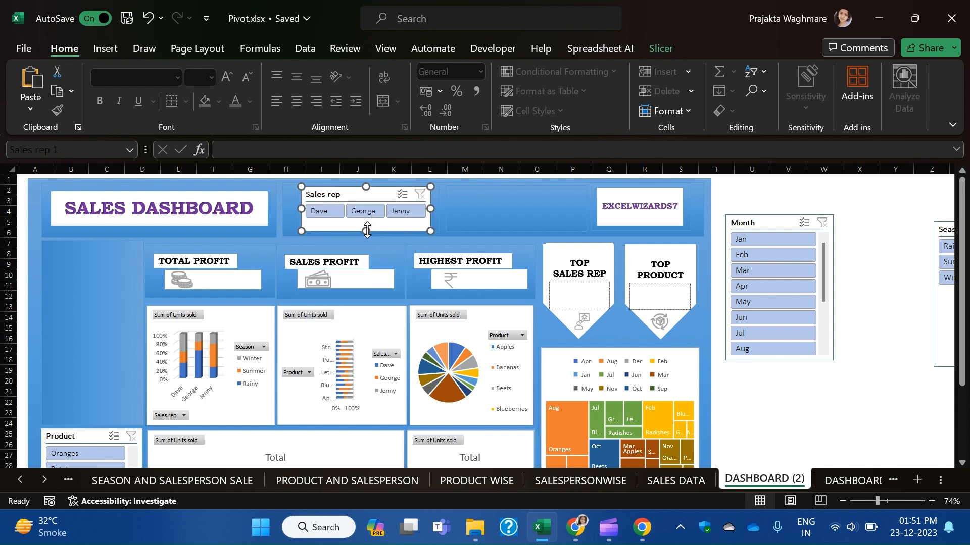
drag(429, 231, 436, 235)
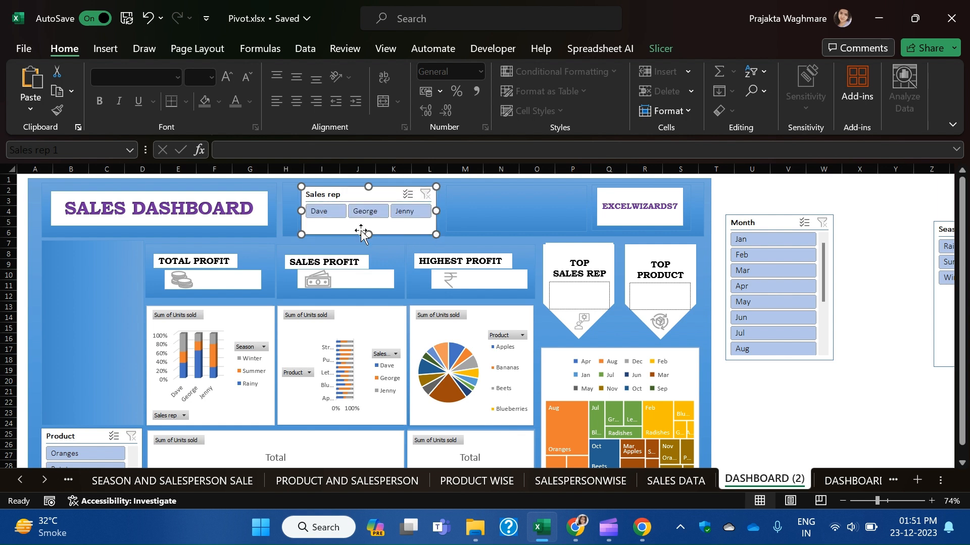
drag(300, 211, 296, 211)
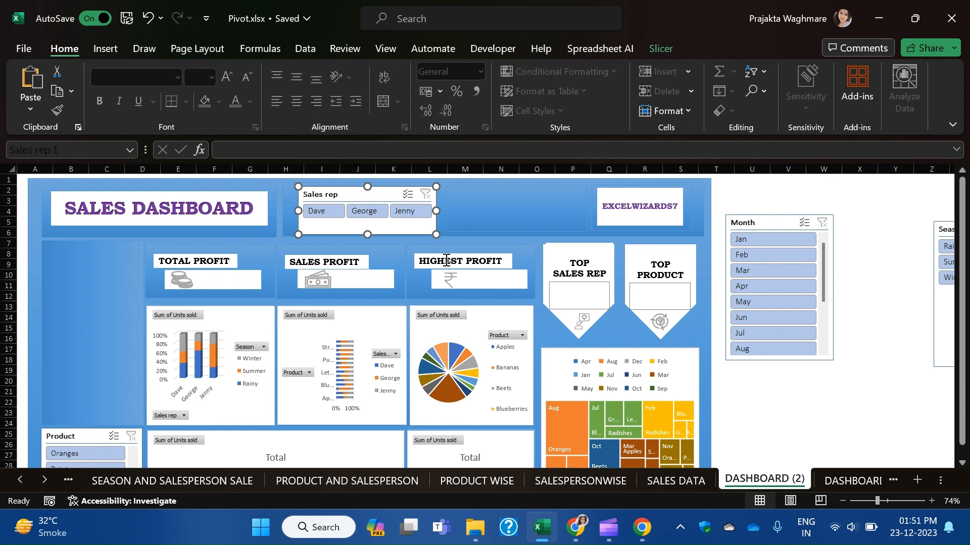
click(502, 212)
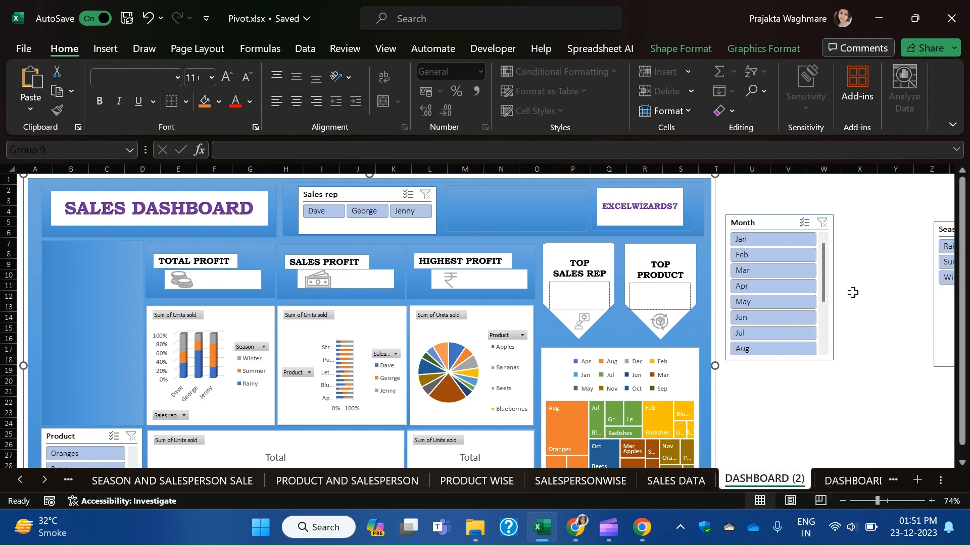
Move the Season slicer into the banner next to Sales rep and set it to 3 columns.
drag(946, 316, 458, 281)
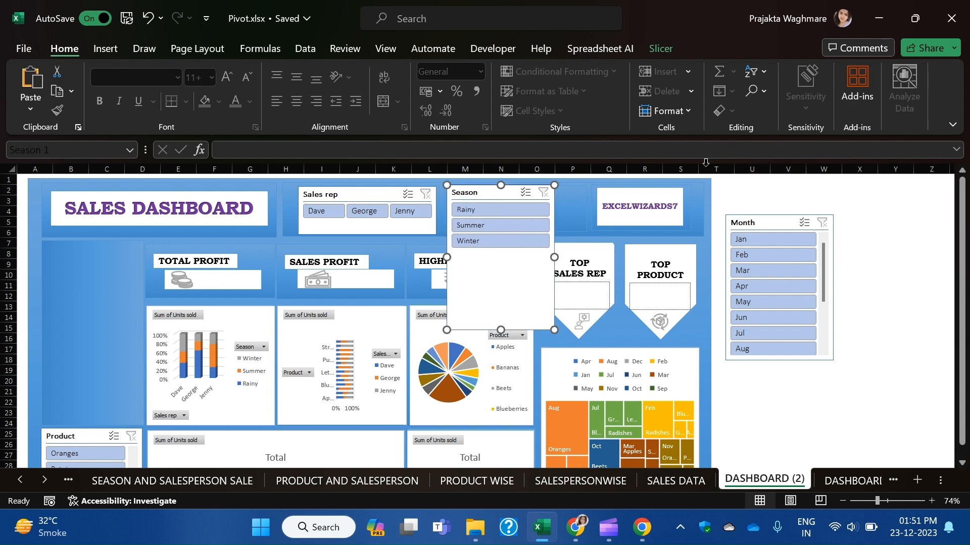
click(656, 47)
click(702, 69)
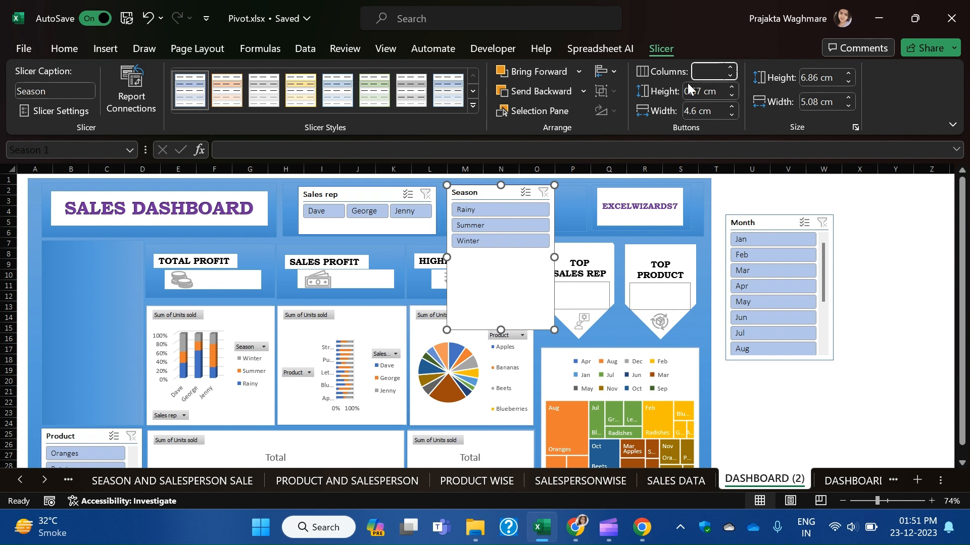
text(3)
click(873, 403)
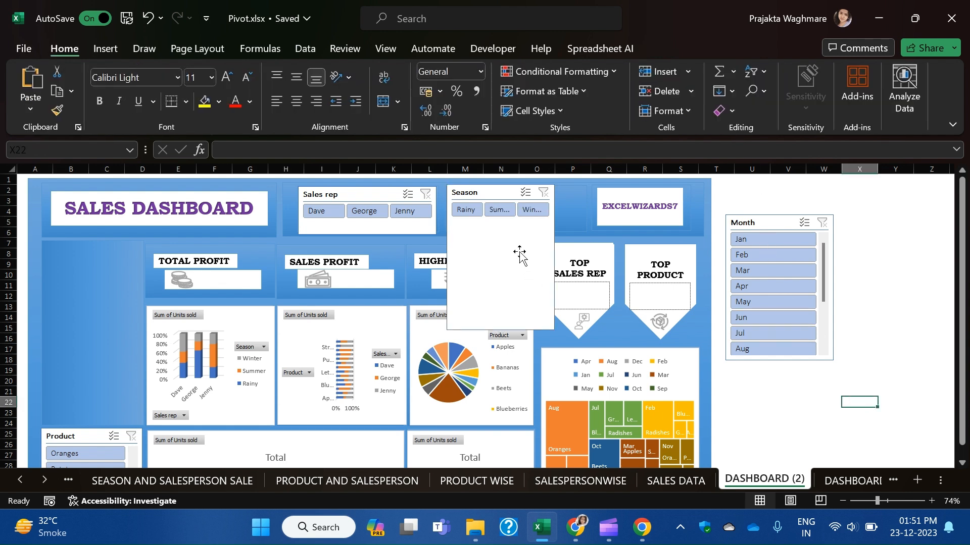
Shrink the Season slicer into a single-row strip showing Rainy, Summer and Winter.
click(520, 292)
drag(550, 330, 585, 278)
drag(516, 279, 517, 232)
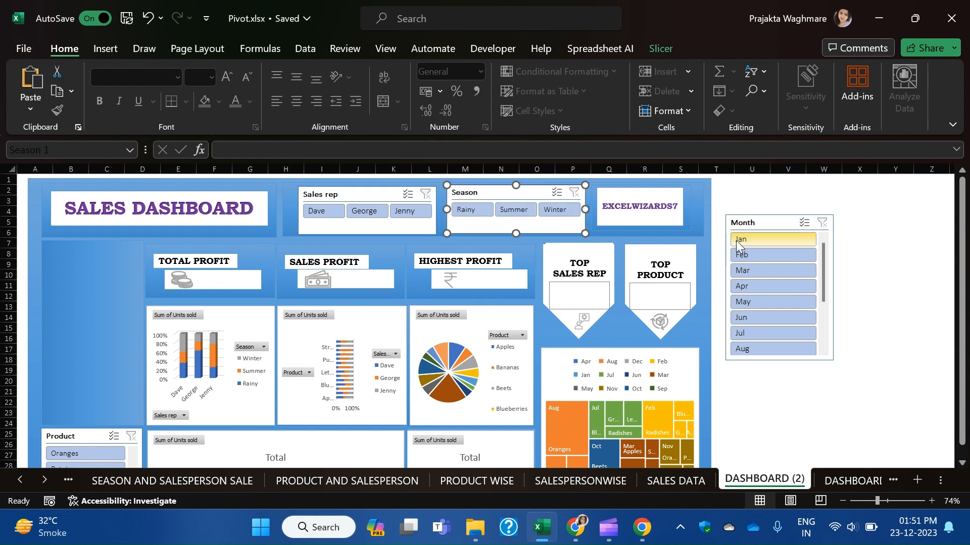
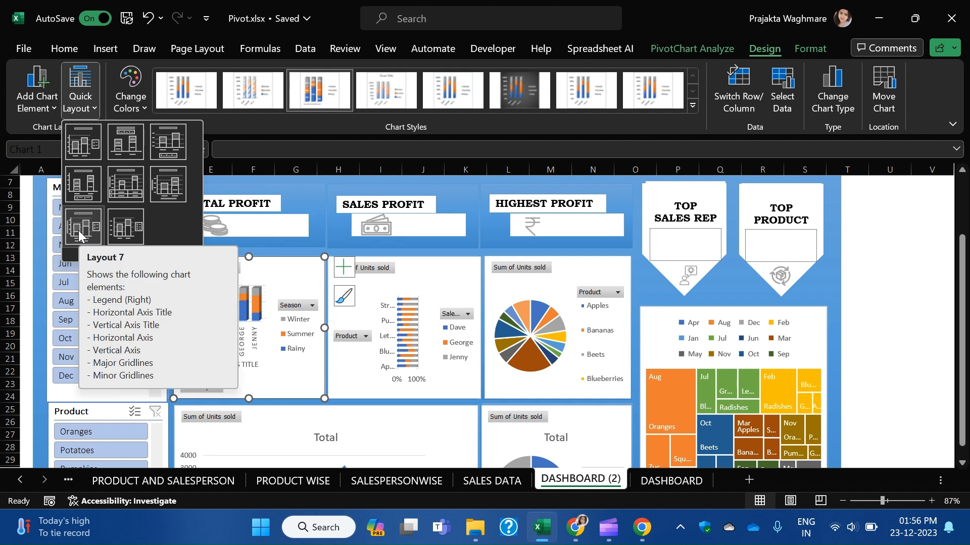
Apply Layout 7 to the Season-by-sales-rep chart and delete its horizontal and vertical axis titles.
click(80, 235)
click(253, 365)
key(Delete)
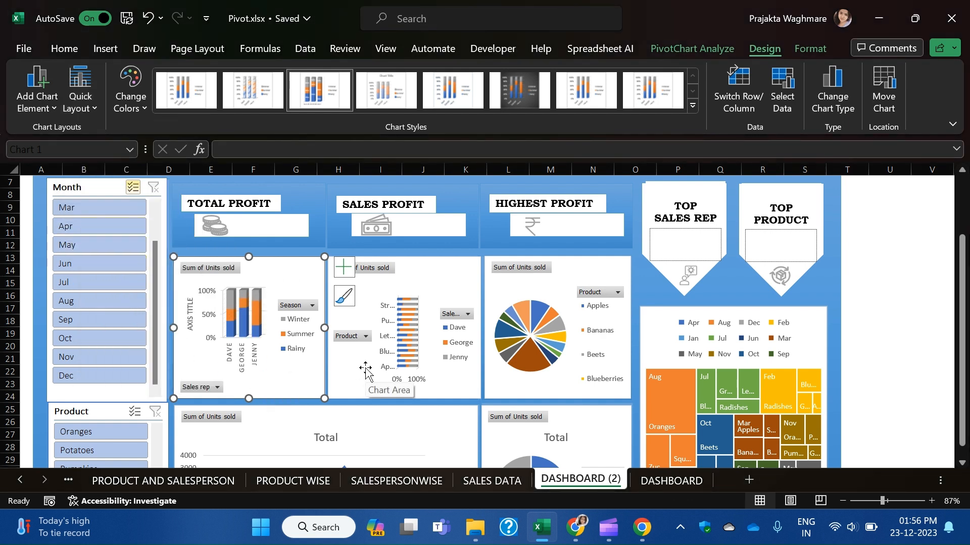
click(192, 319)
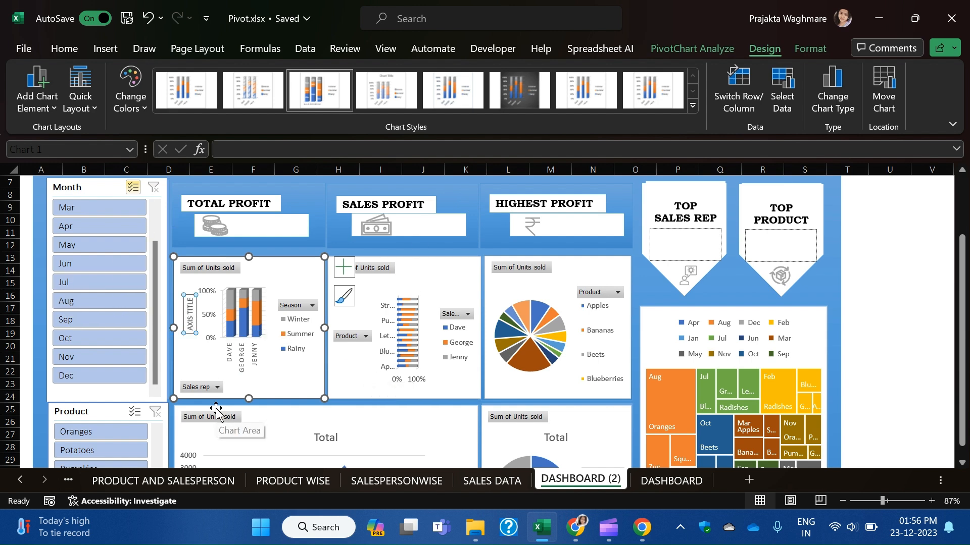
key(Delete)
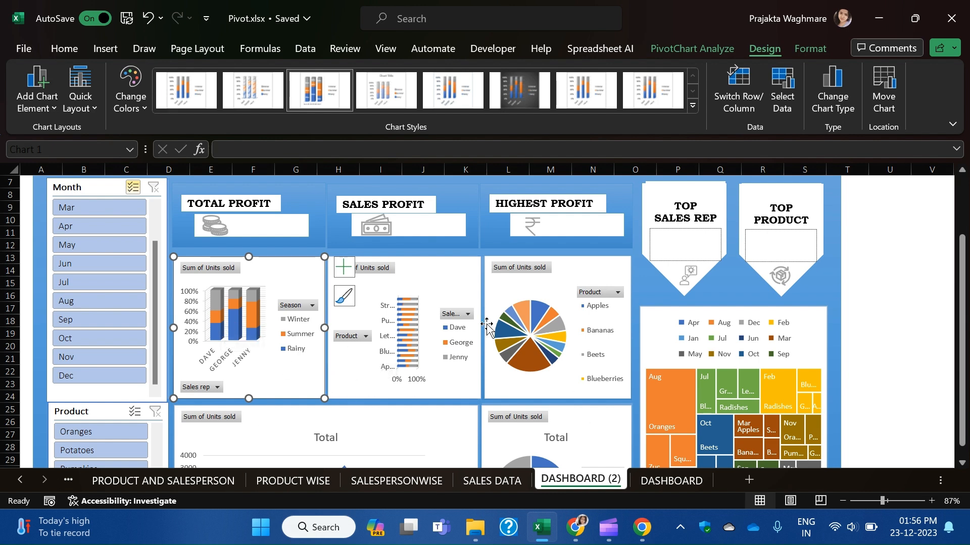
Select the bars of the product bar chart.
click(344, 340)
click(366, 339)
click(409, 336)
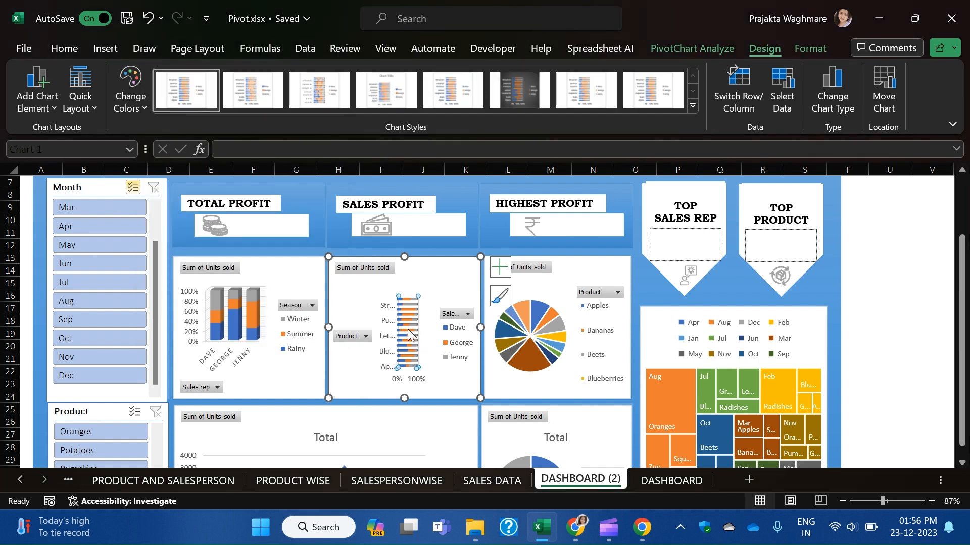
Delete the Dave/George/Jenny sales rep legend from the product bar chart.
click(467, 314)
key(Escape)
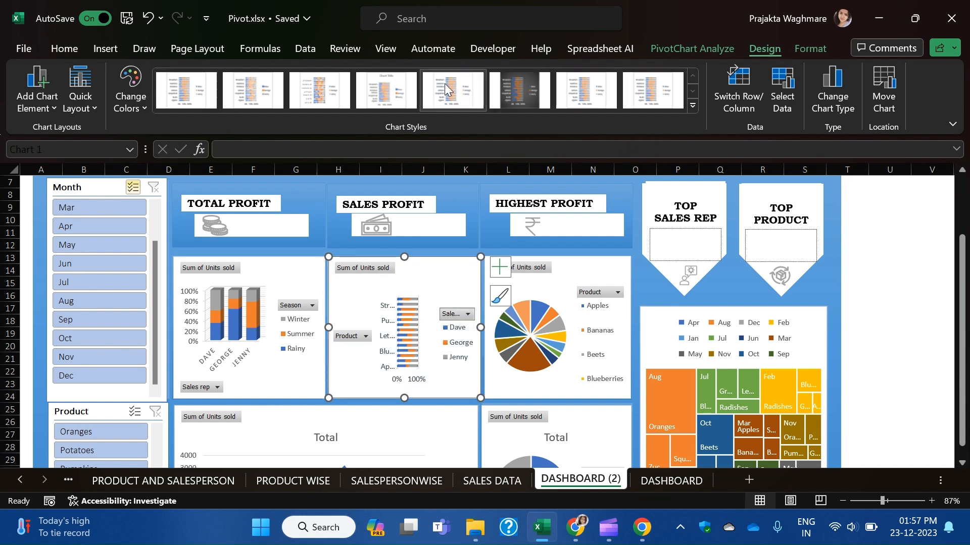
click(356, 336)
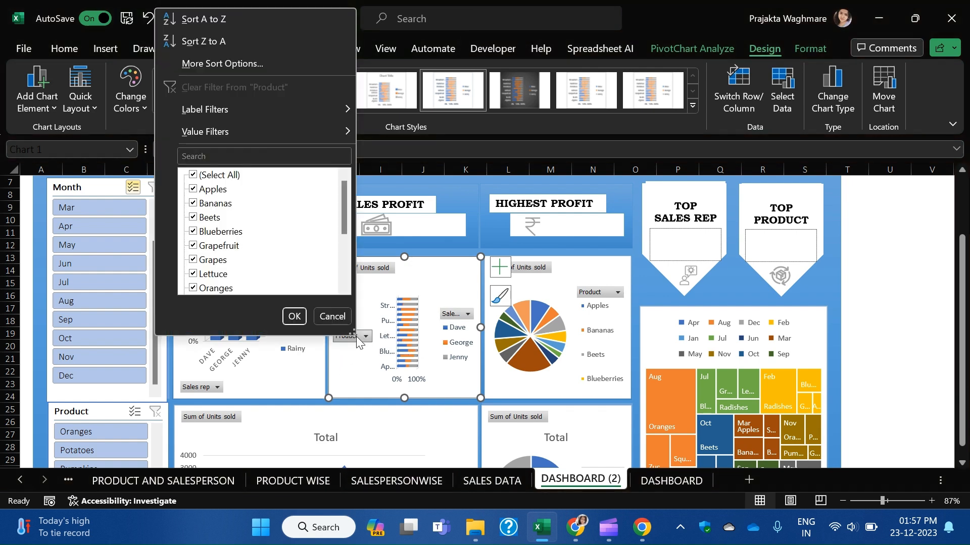
click(358, 338)
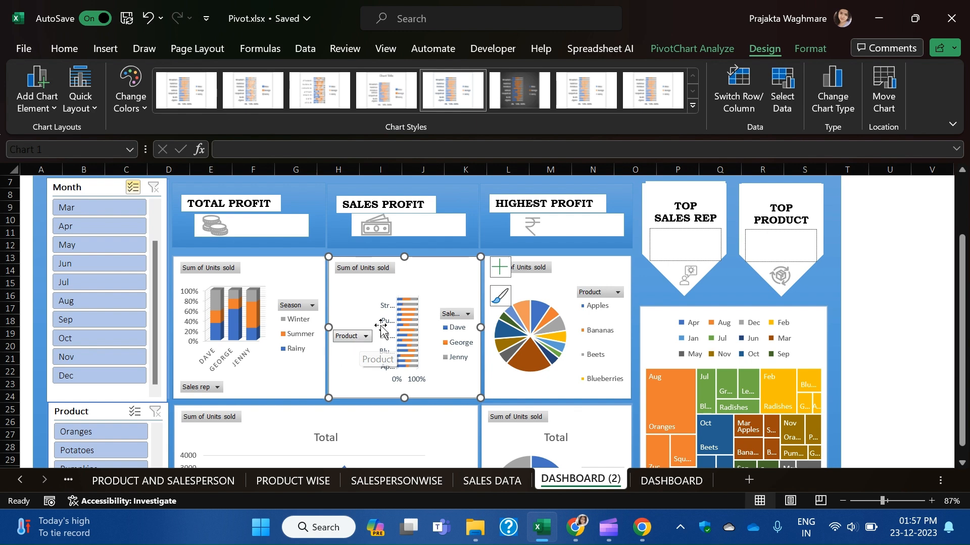
click(393, 316)
click(453, 348)
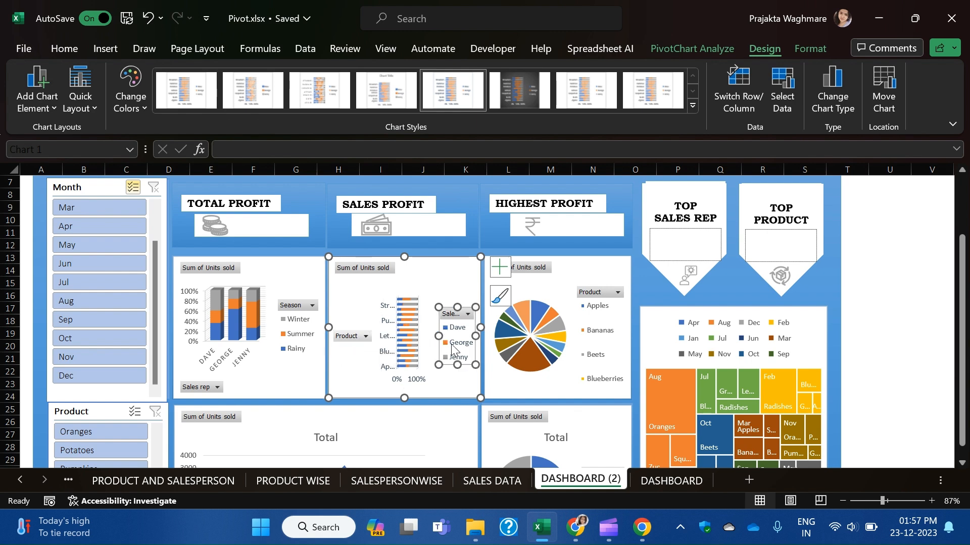
key(Delete)
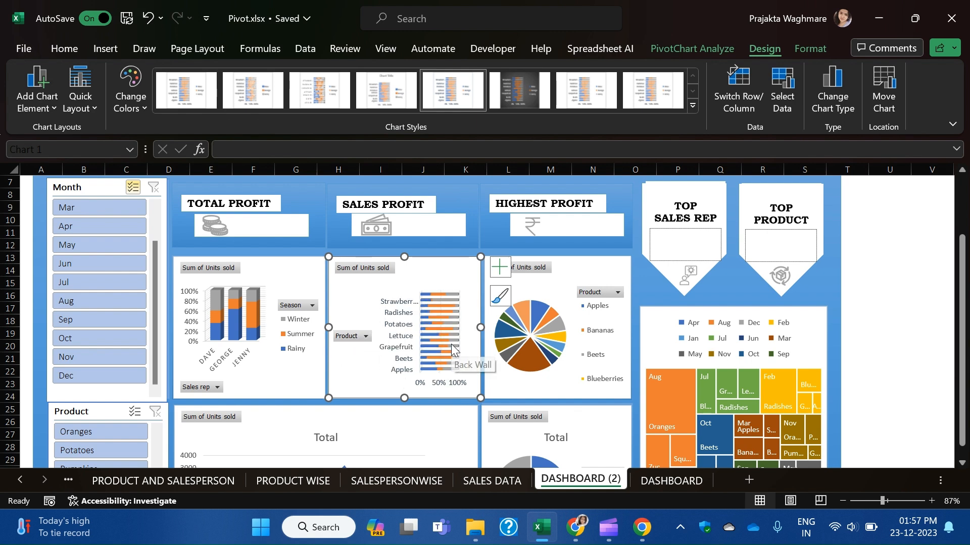
Remove the product-name category axis labels so the stacked bars span wider.
click(363, 338)
click(412, 319)
click(414, 319)
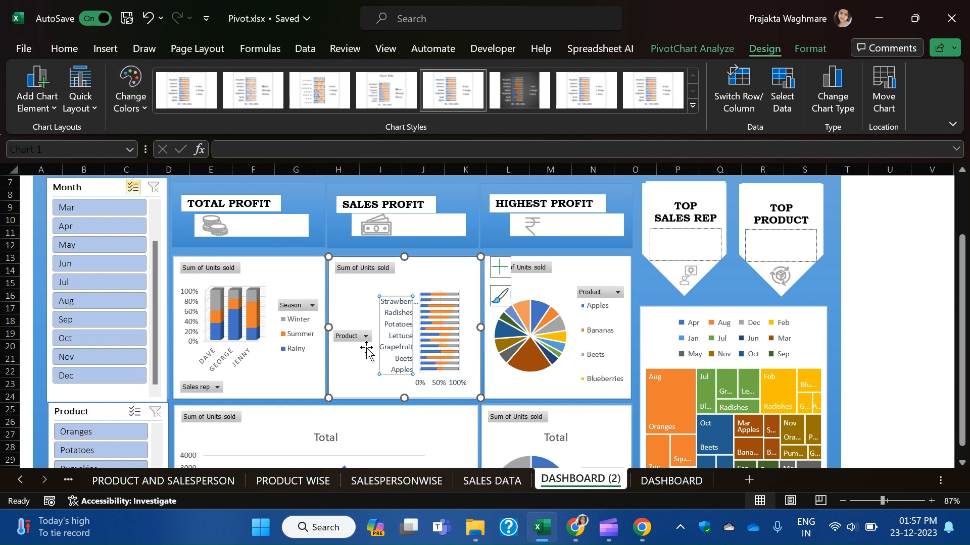
drag(351, 338, 343, 339)
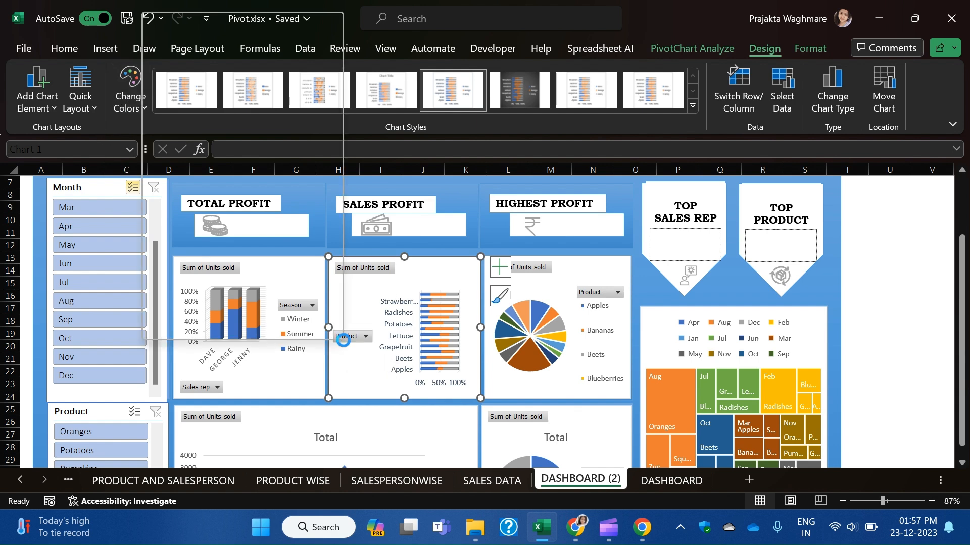
click(416, 319)
click(394, 336)
key(Delete)
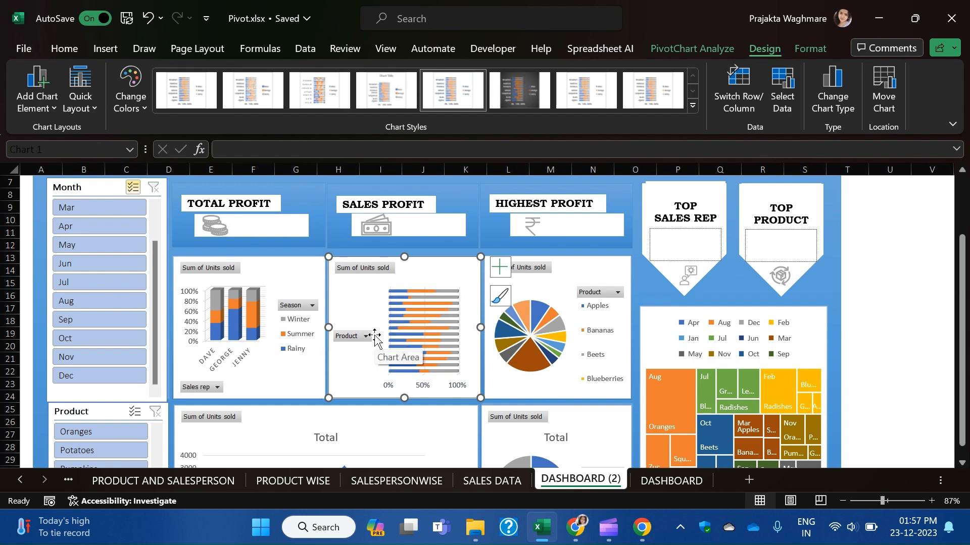
click(350, 336)
click(350, 336)
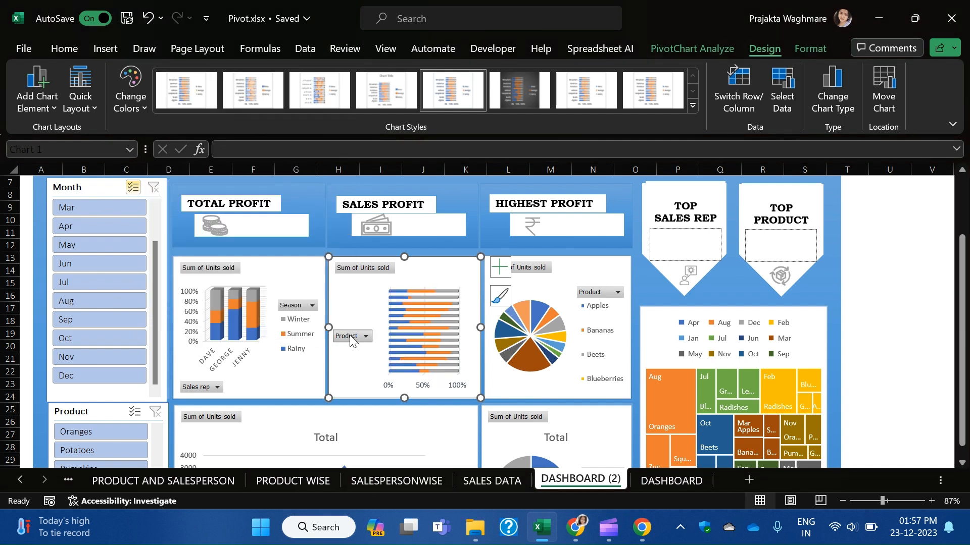
click(62, 52)
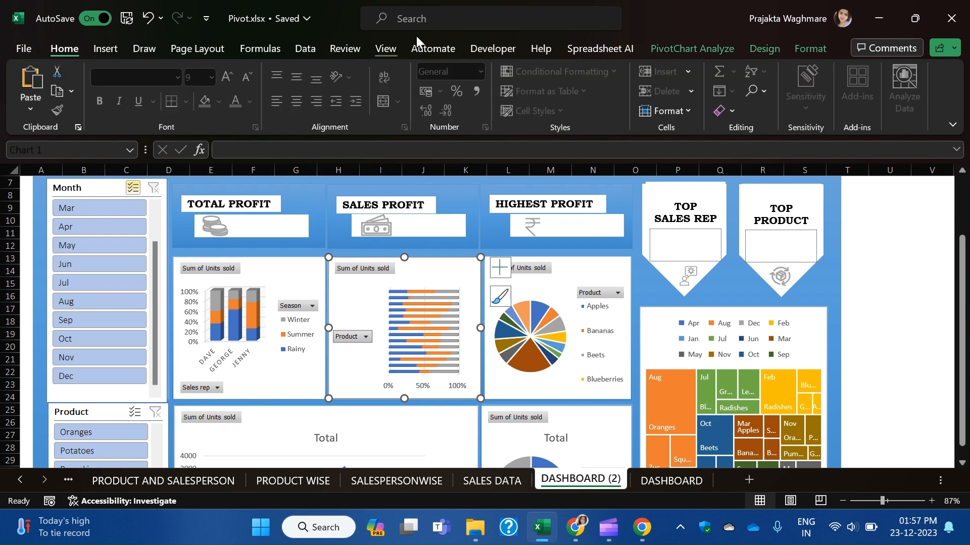
click(701, 53)
click(764, 48)
click(87, 104)
click(44, 105)
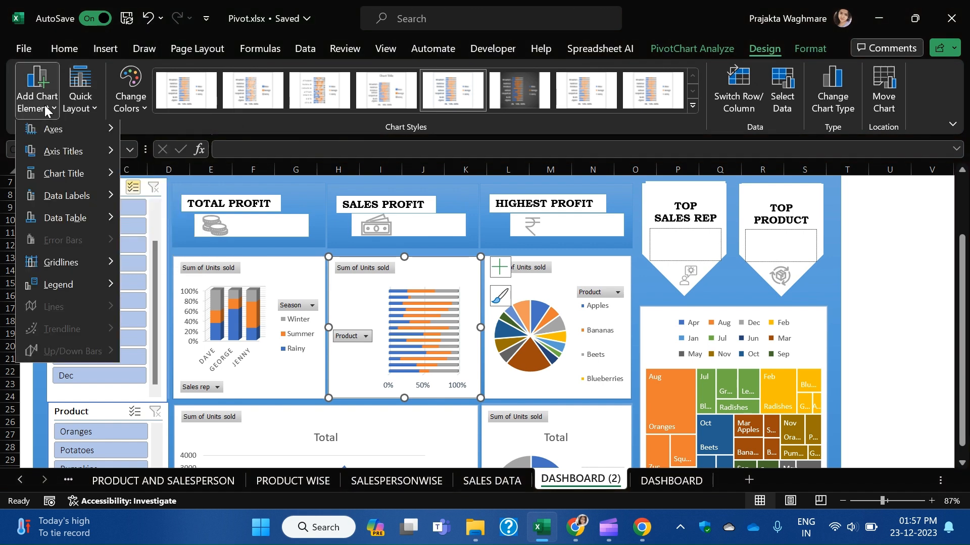
mouse_move(49, 132)
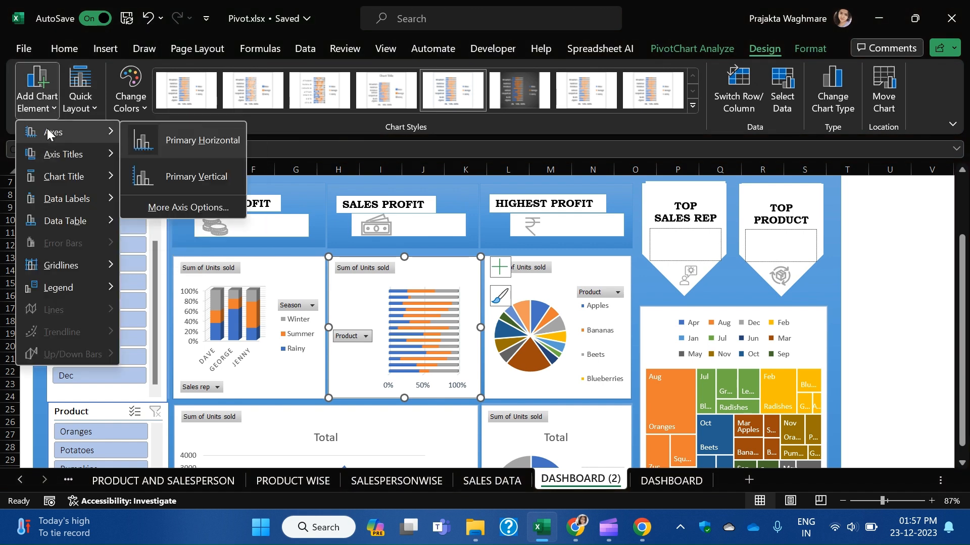
click(150, 184)
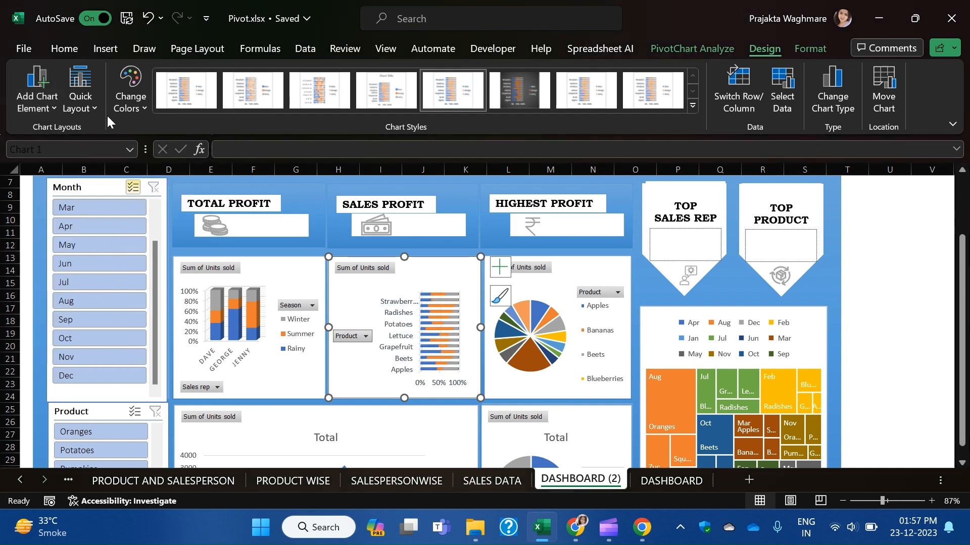
click(32, 115)
mouse_move(55, 155)
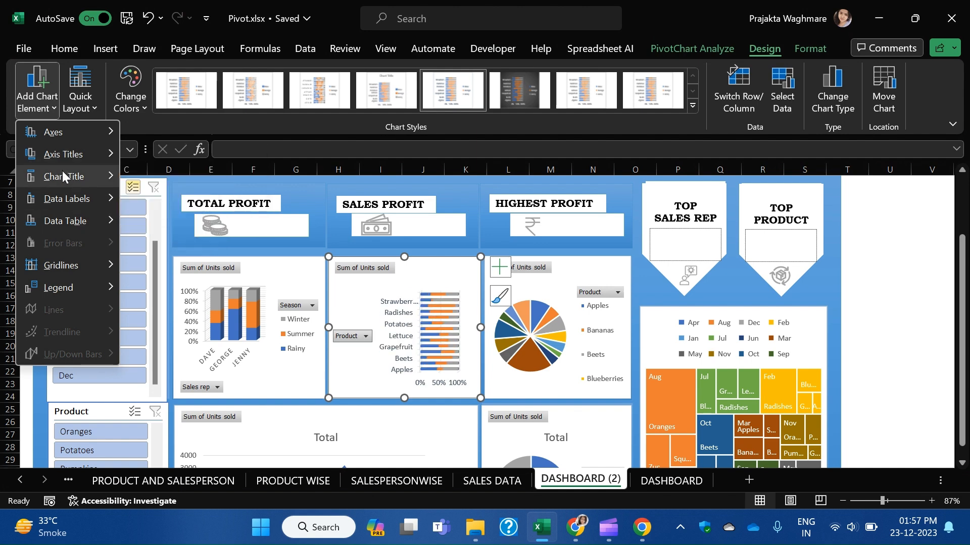
mouse_move(63, 177)
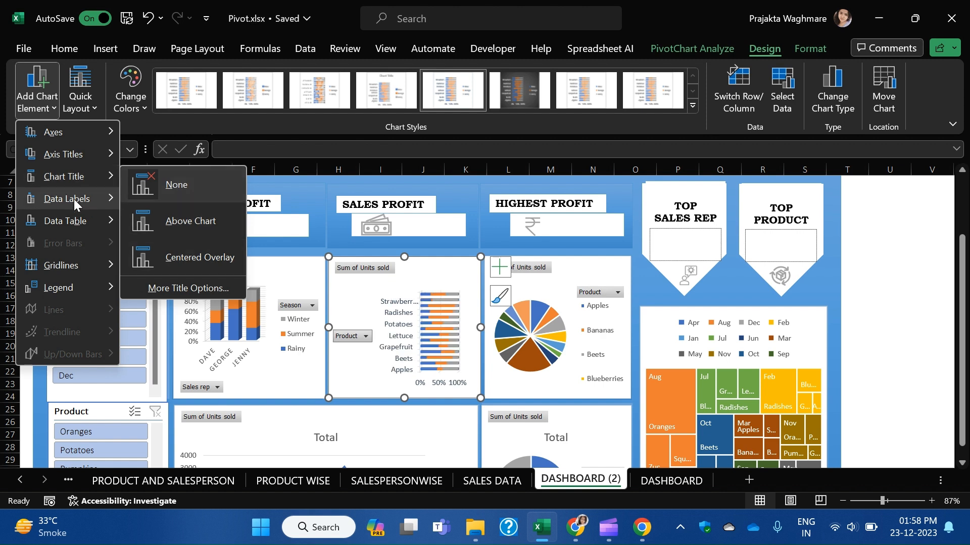
mouse_move(73, 199)
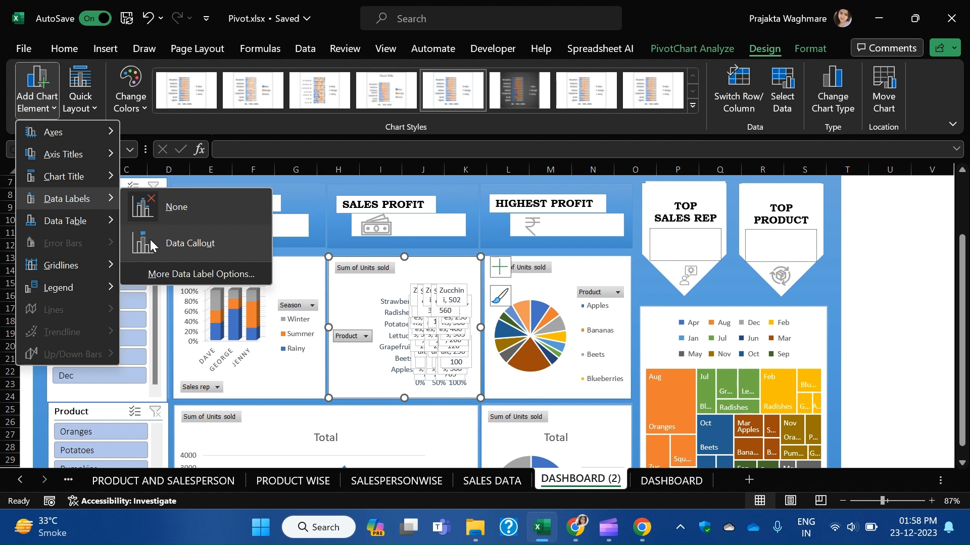
mouse_move(50, 224)
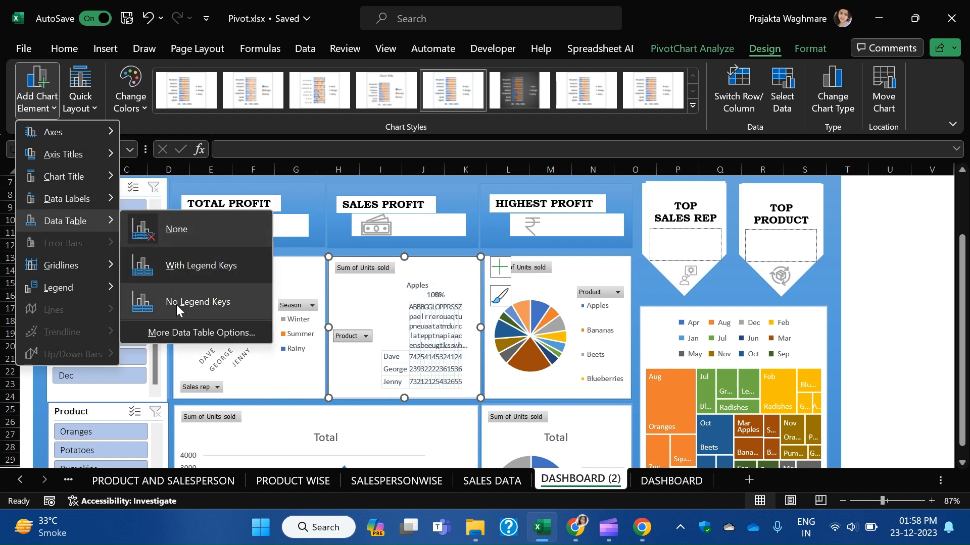
mouse_move(59, 268)
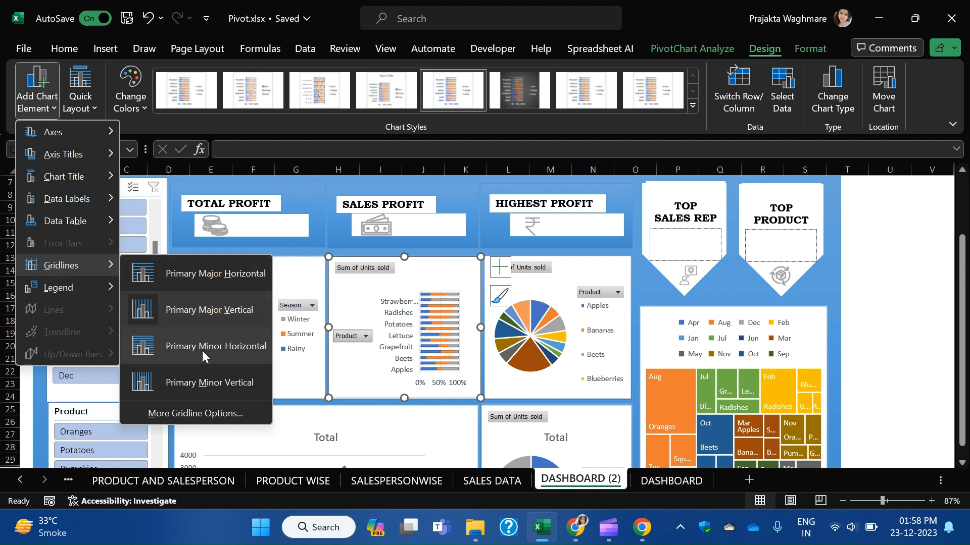
mouse_move(71, 286)
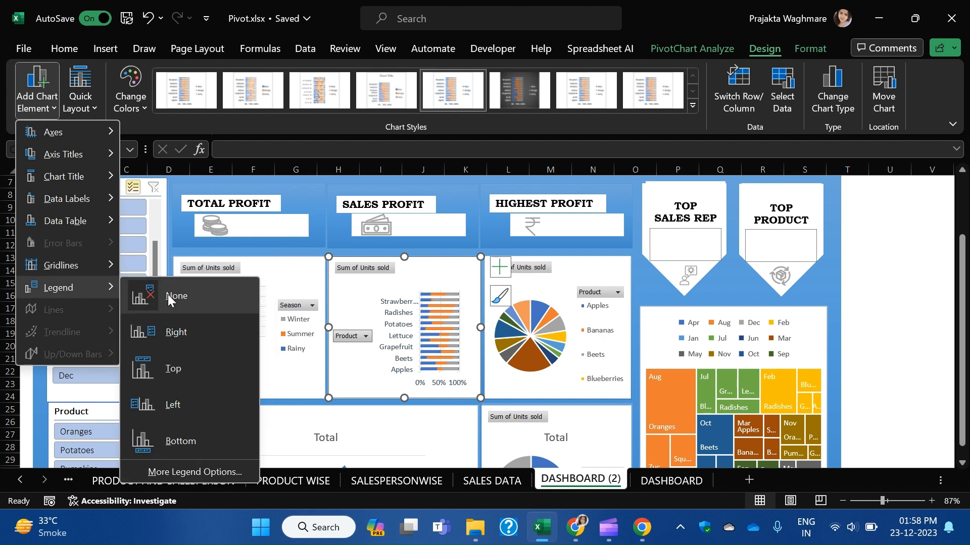
click(563, 296)
click(617, 292)
click(600, 332)
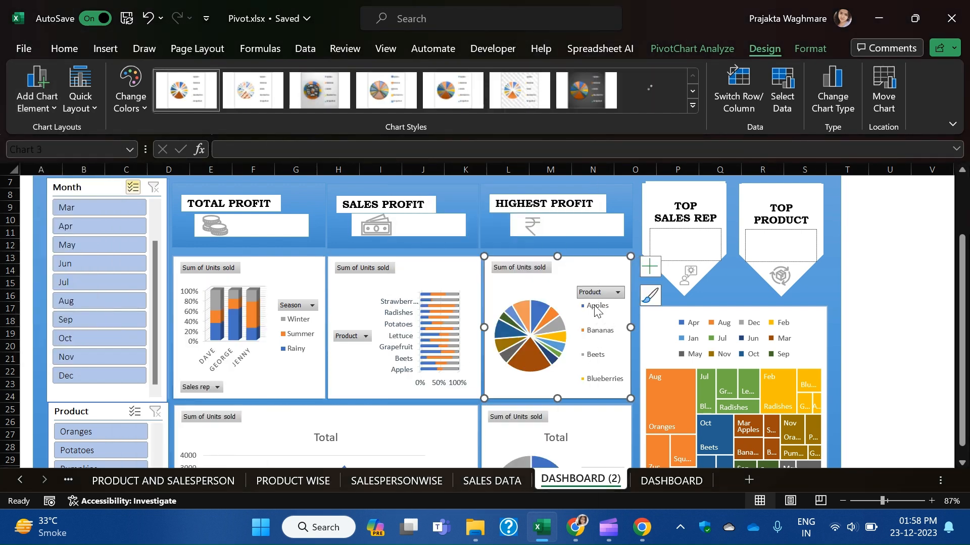
Apply chart Style 9 to the Highest Profit pie, labelling slices with product names.
click(523, 318)
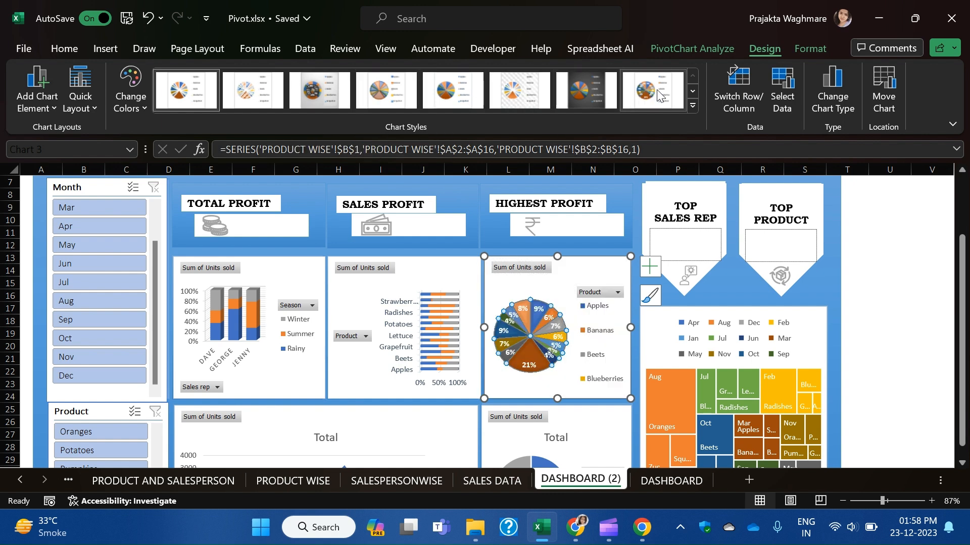
click(694, 106)
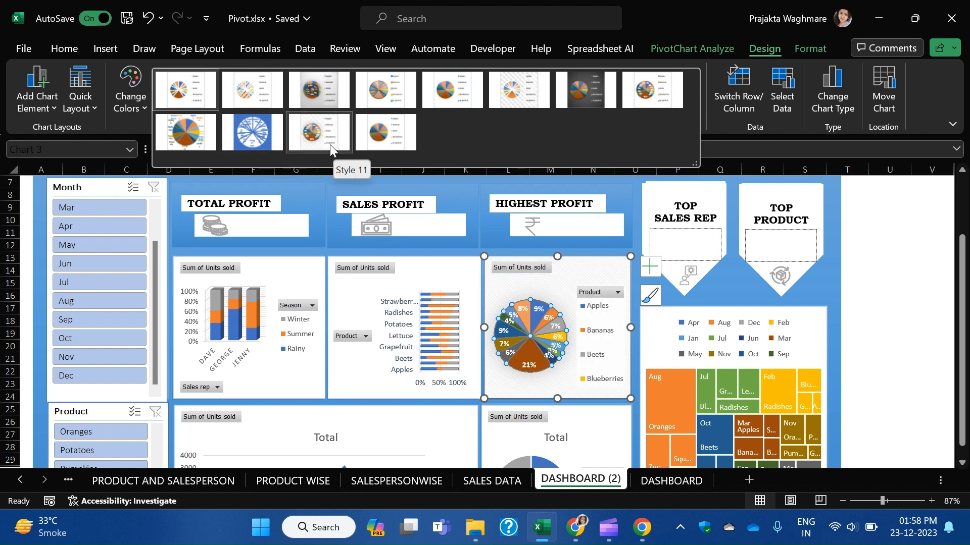
click(183, 140)
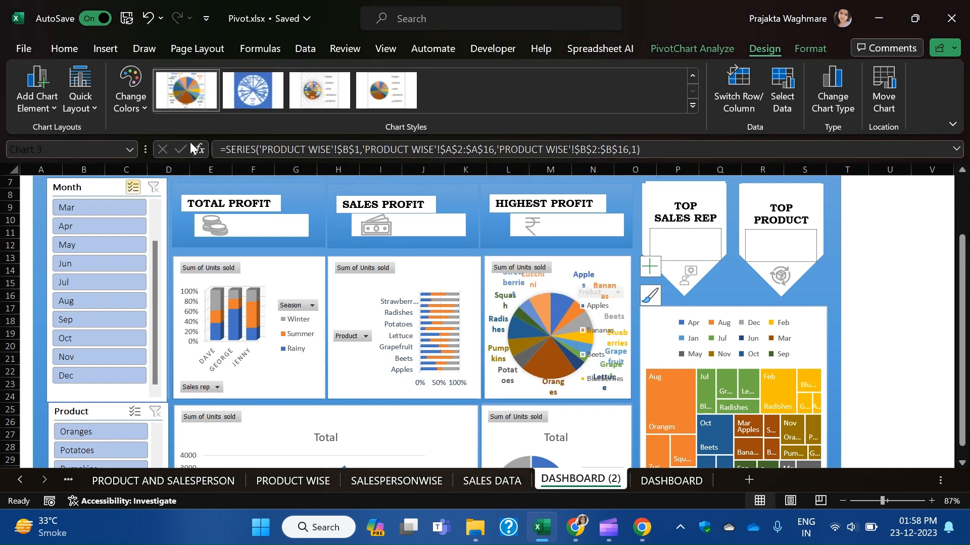
click(579, 283)
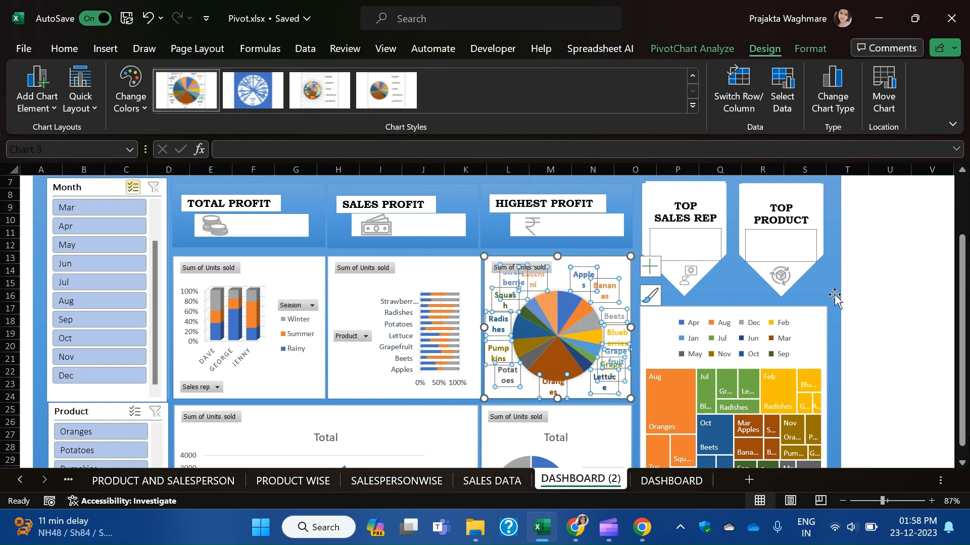
click(931, 295)
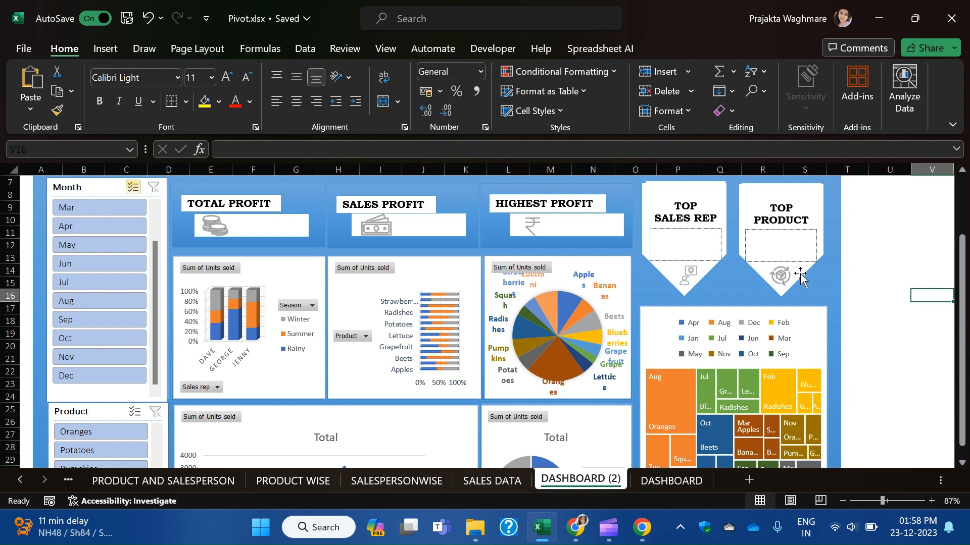
Apply a new quick layout to the Highest Profit pie and delete its TOTAL title.
click(549, 296)
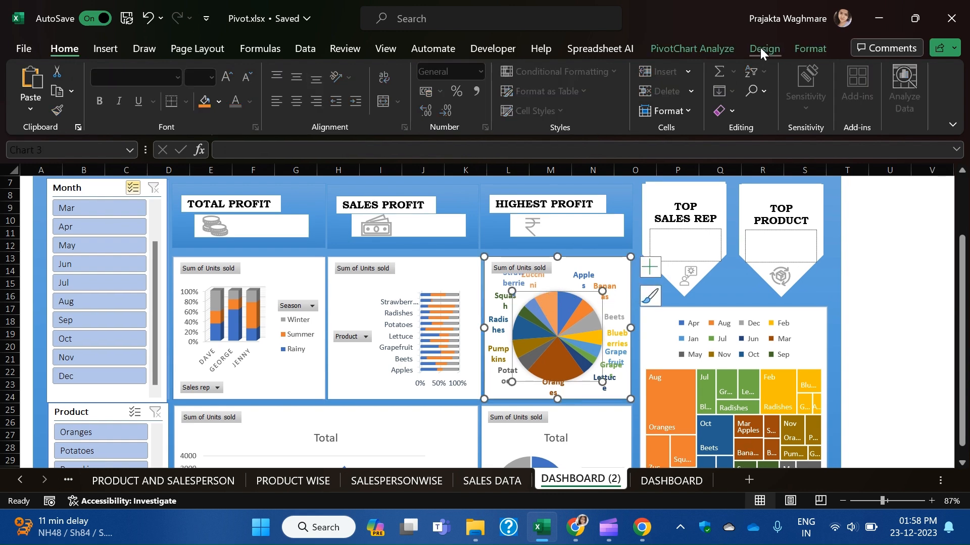
click(759, 48)
click(669, 47)
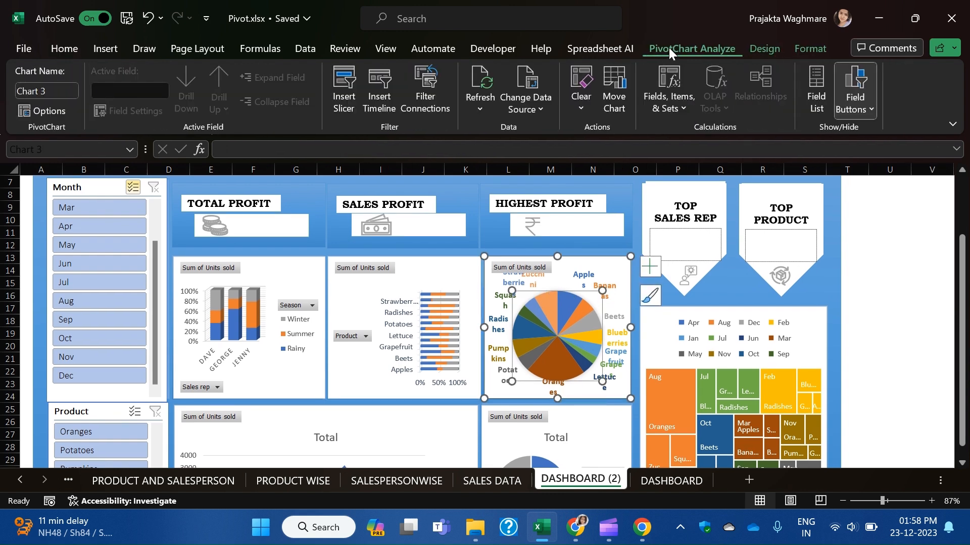
click(769, 53)
click(83, 110)
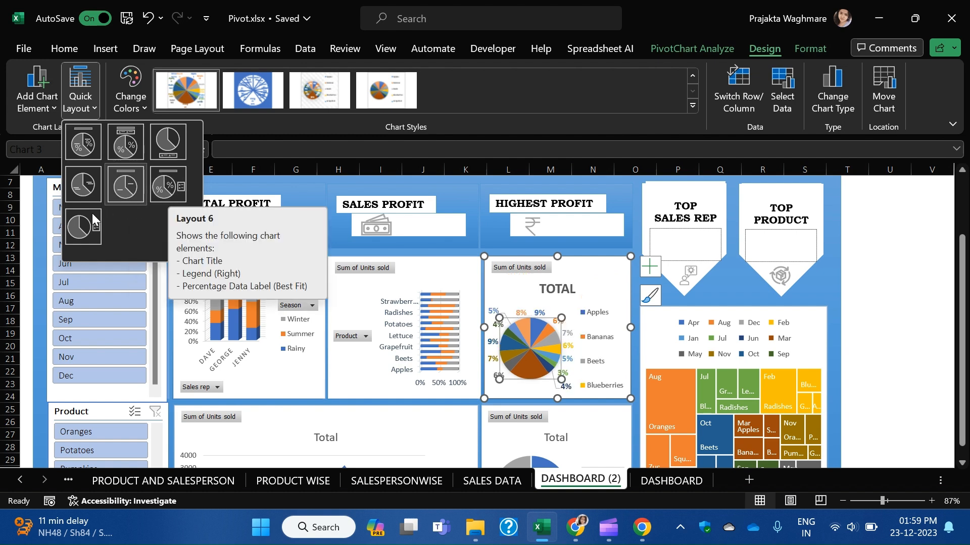
click(129, 198)
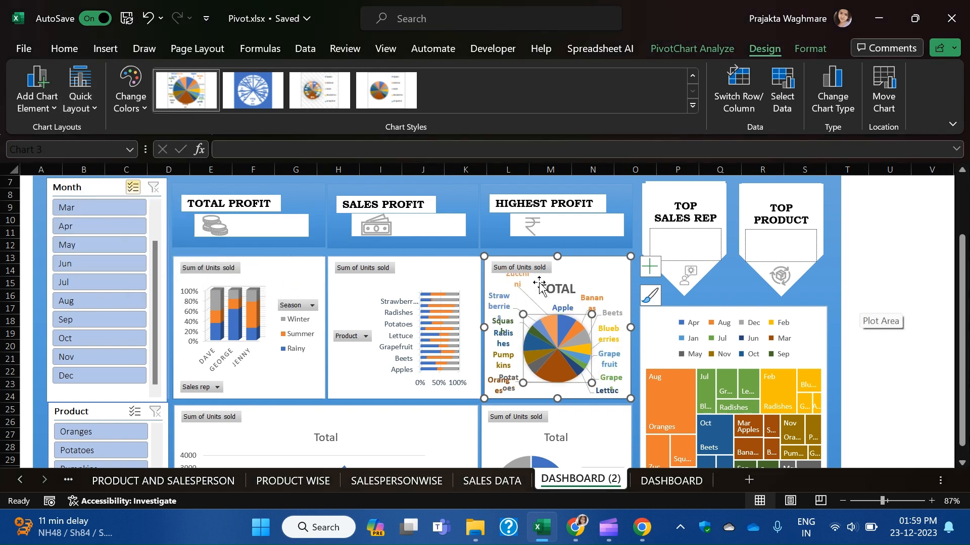
click(557, 289)
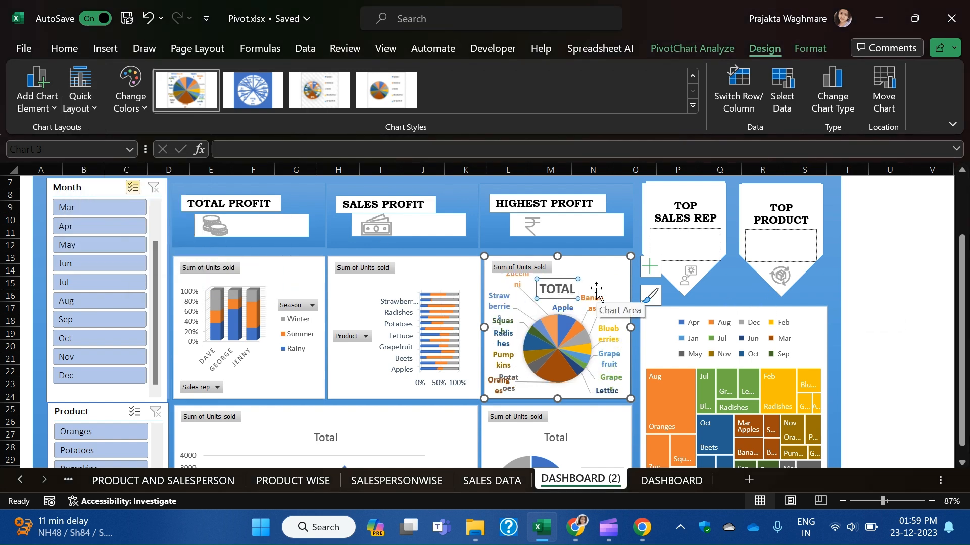
key(Delete)
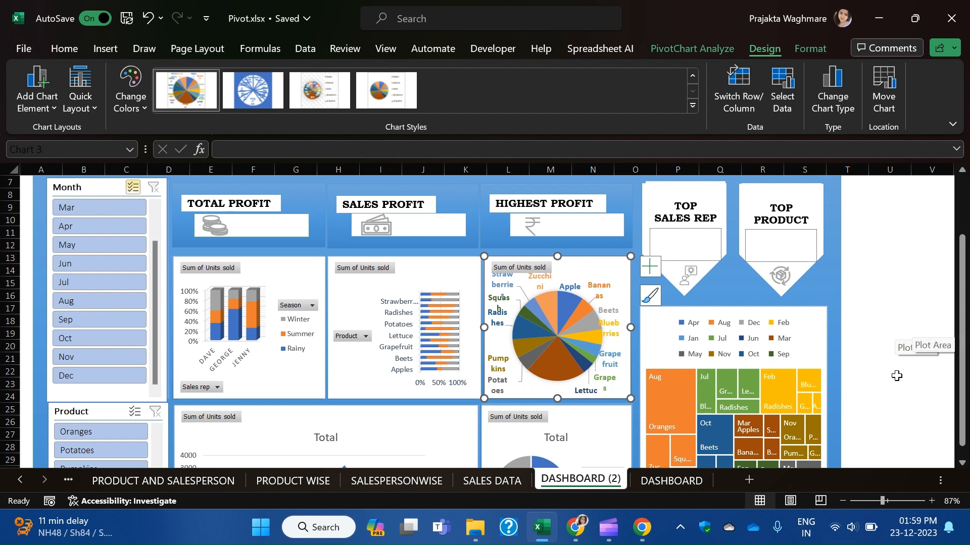
Review the relabelled pie, then check the bar chart's Product filter without changing it.
click(917, 406)
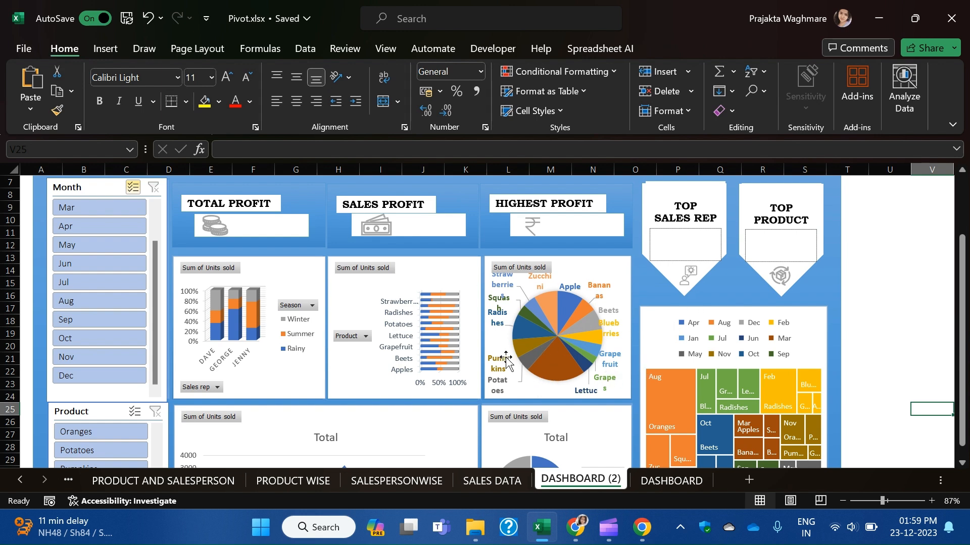
click(560, 308)
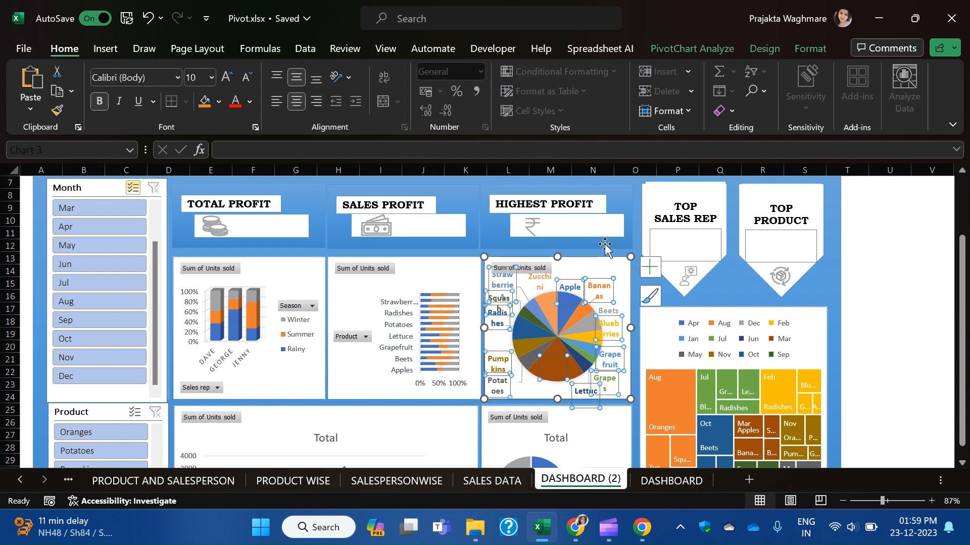
click(597, 257)
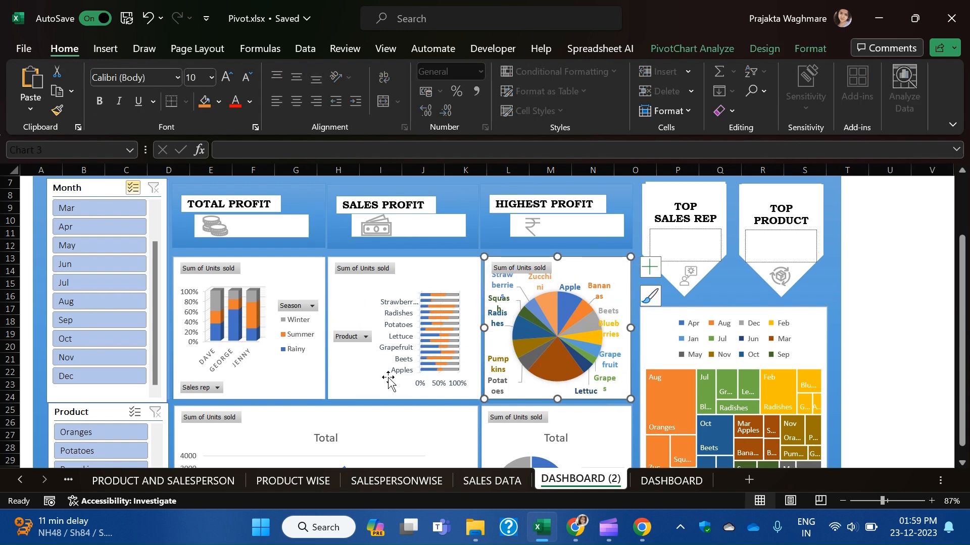
click(354, 337)
click(350, 372)
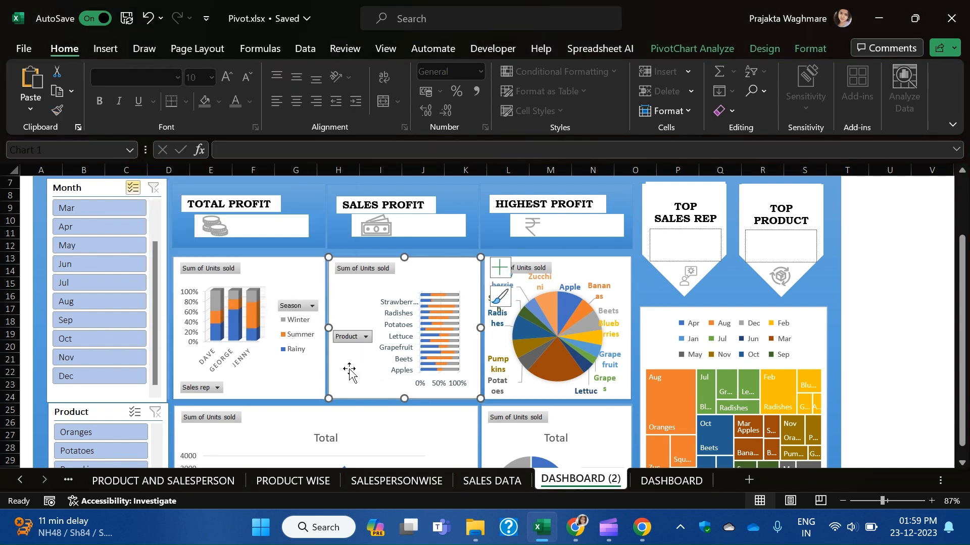
click(364, 336)
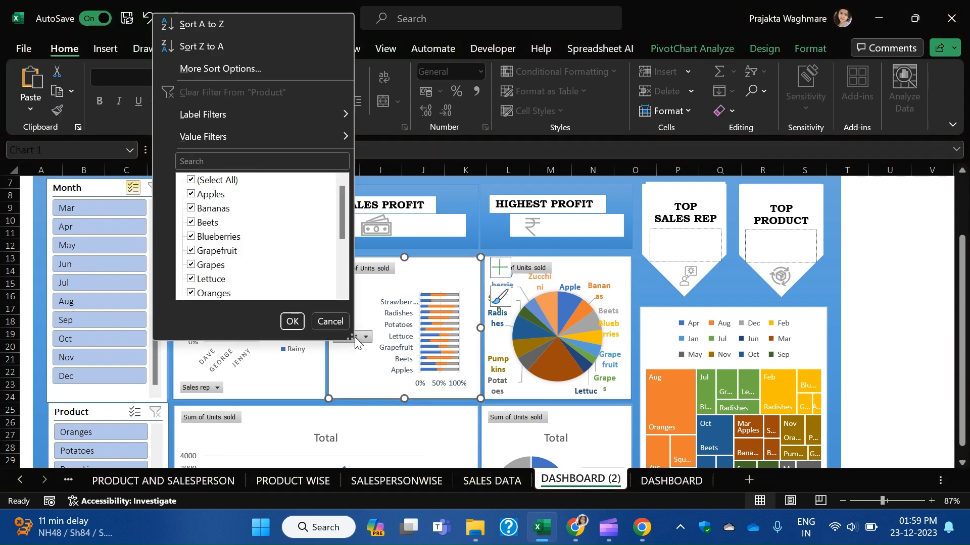
click(360, 384)
click(400, 315)
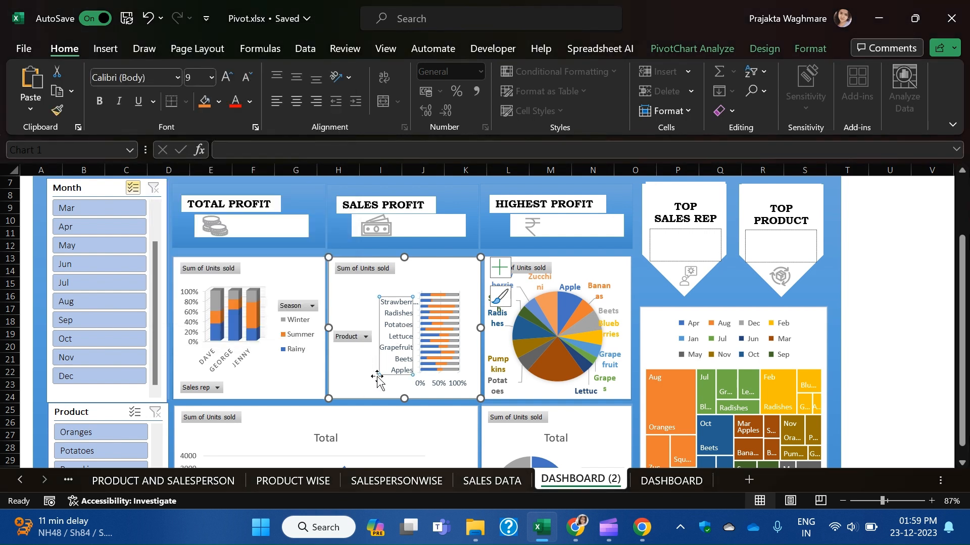
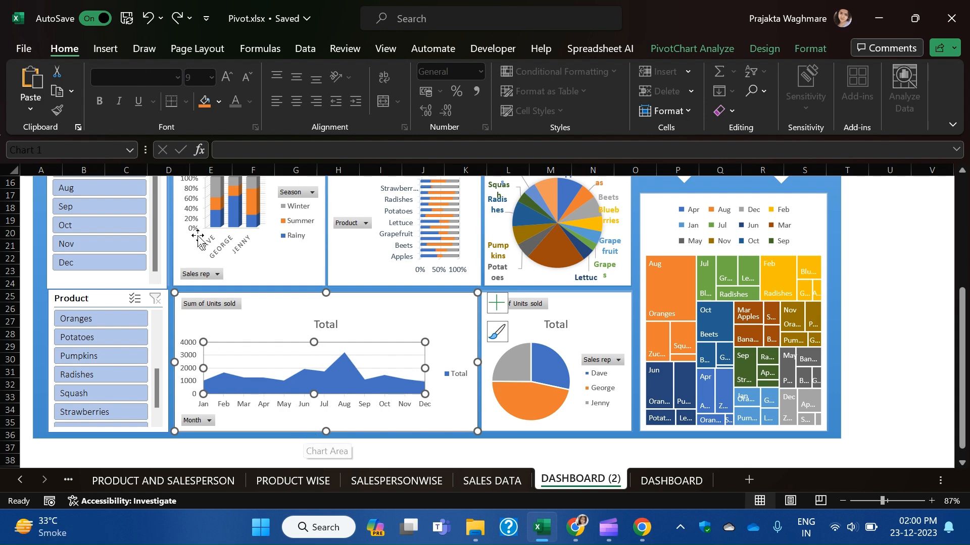
Apply chart Style 11 to the monthly units area chart.
click(797, 50)
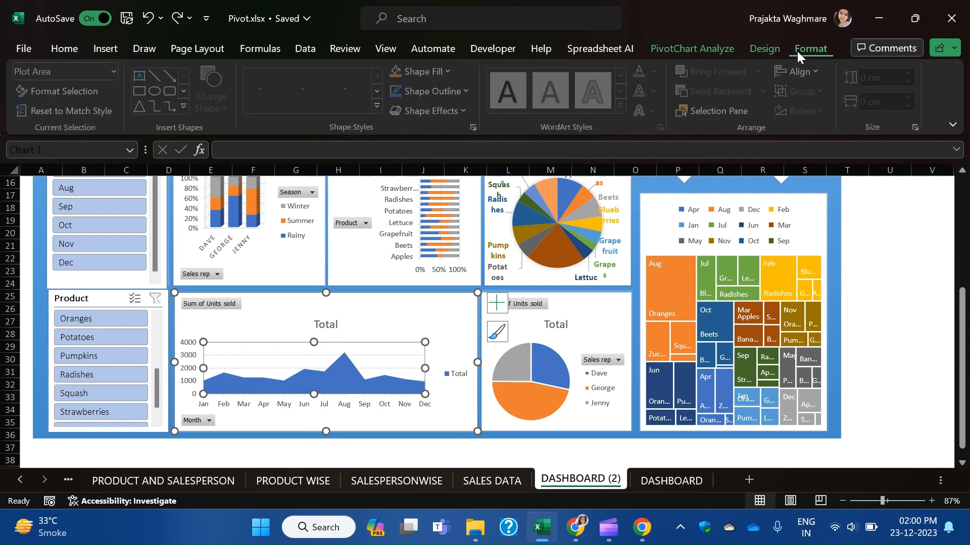
click(762, 48)
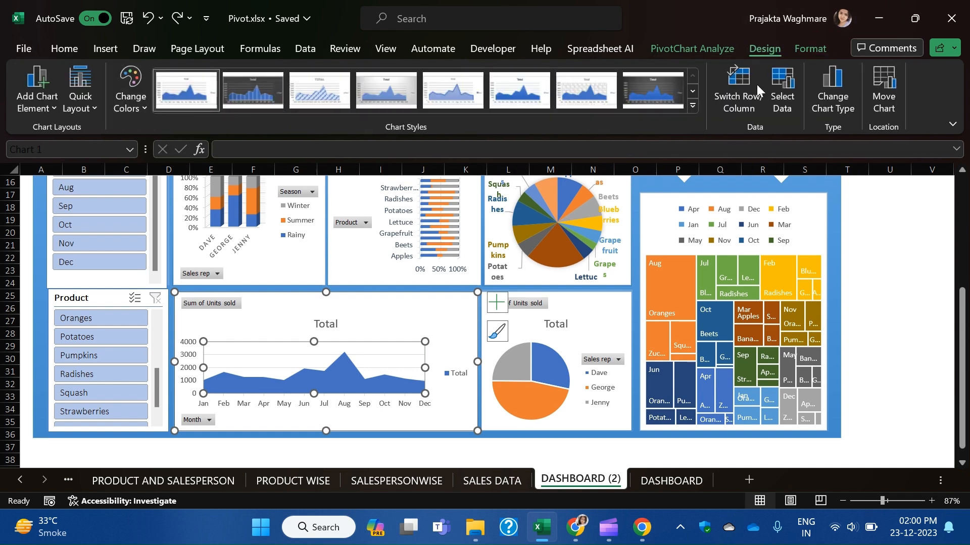
click(693, 105)
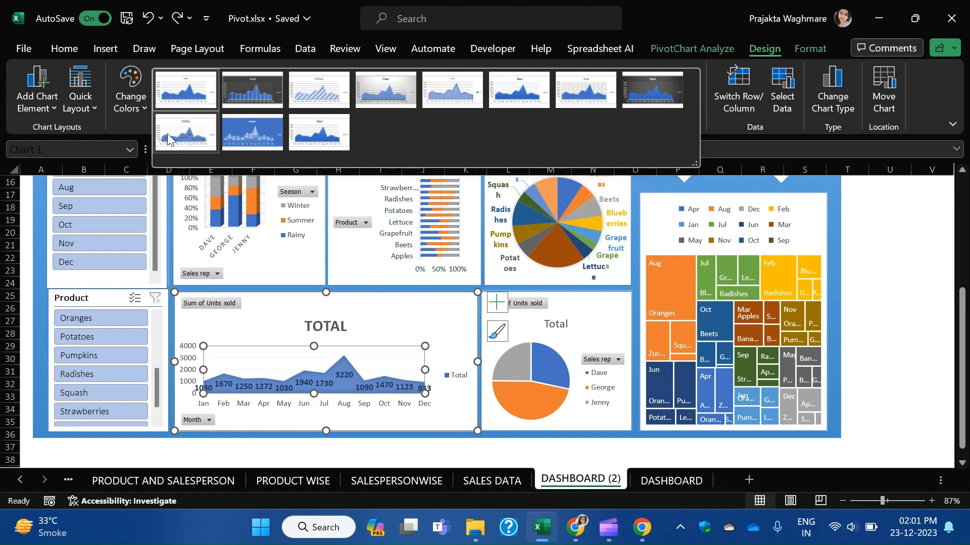
click(338, 131)
Apply Quick Layout 5 to the area chart to add a data table, and delete its Total title.
click(77, 109)
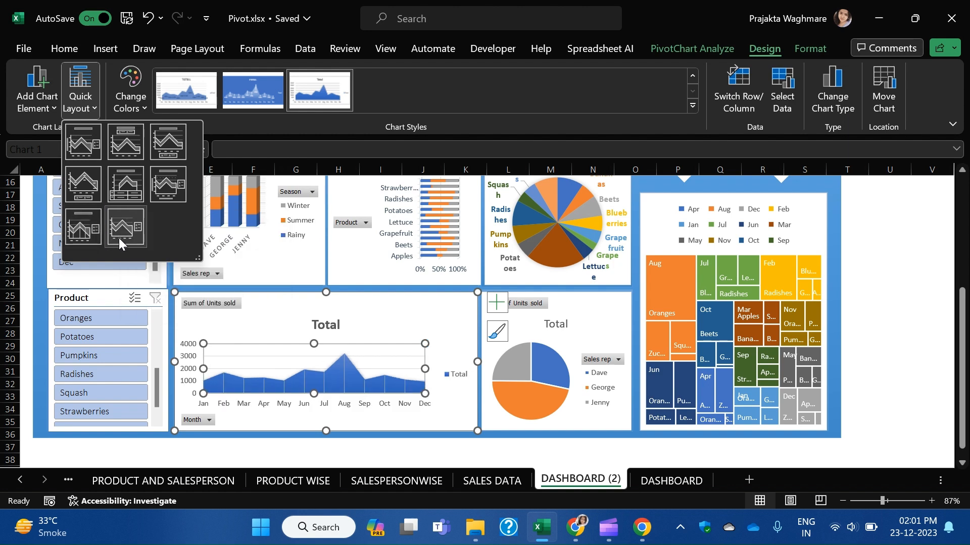
click(124, 183)
click(326, 323)
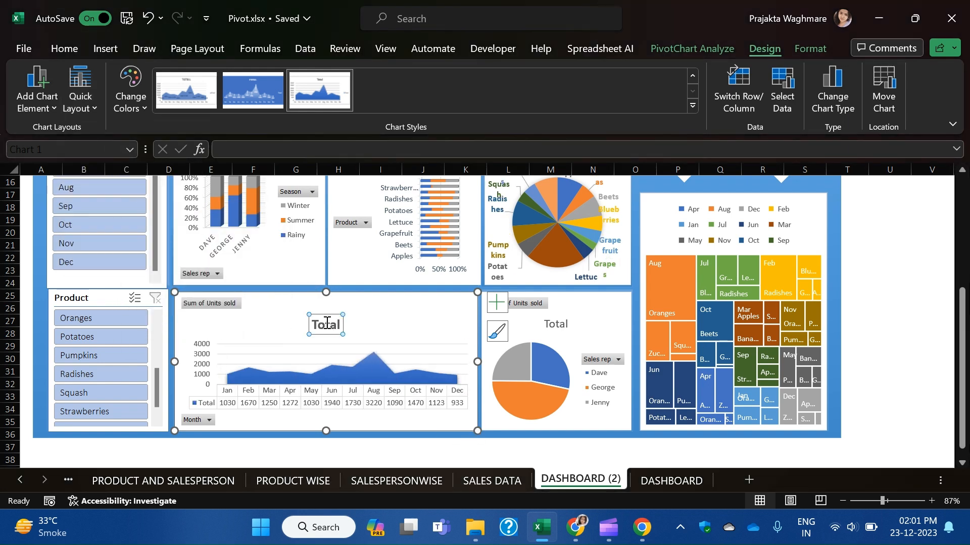
key(Delete)
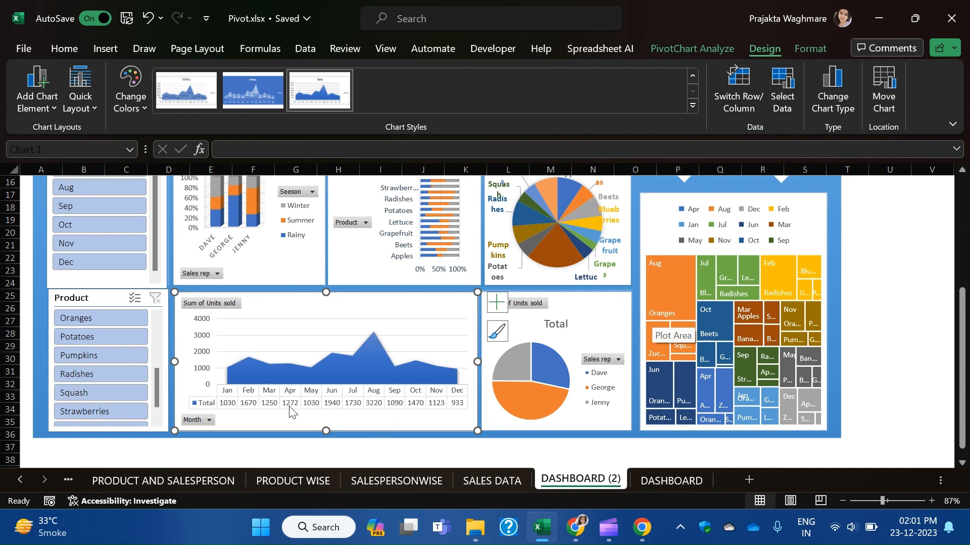
click(583, 334)
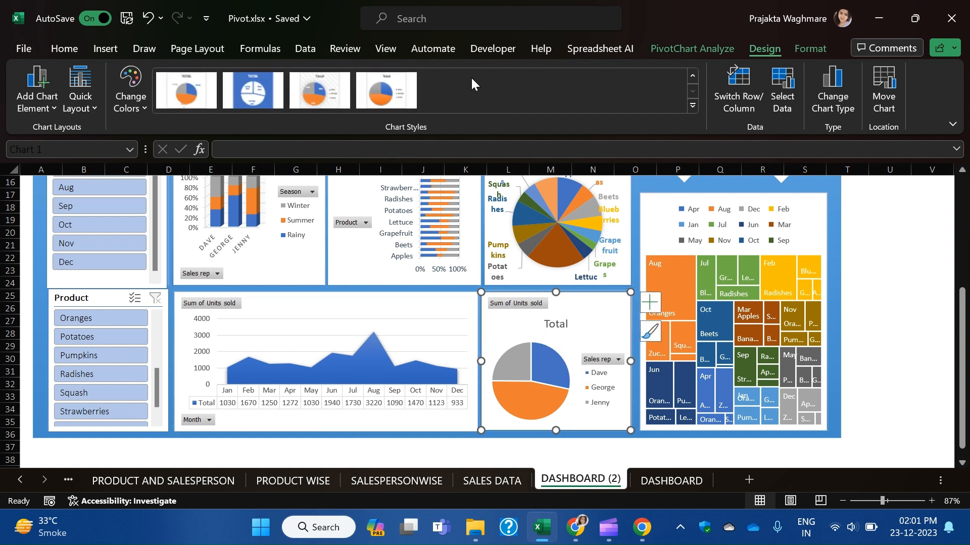
Apply chart Style 11 to the sales-rep pie chart and delete its Total title.
click(693, 107)
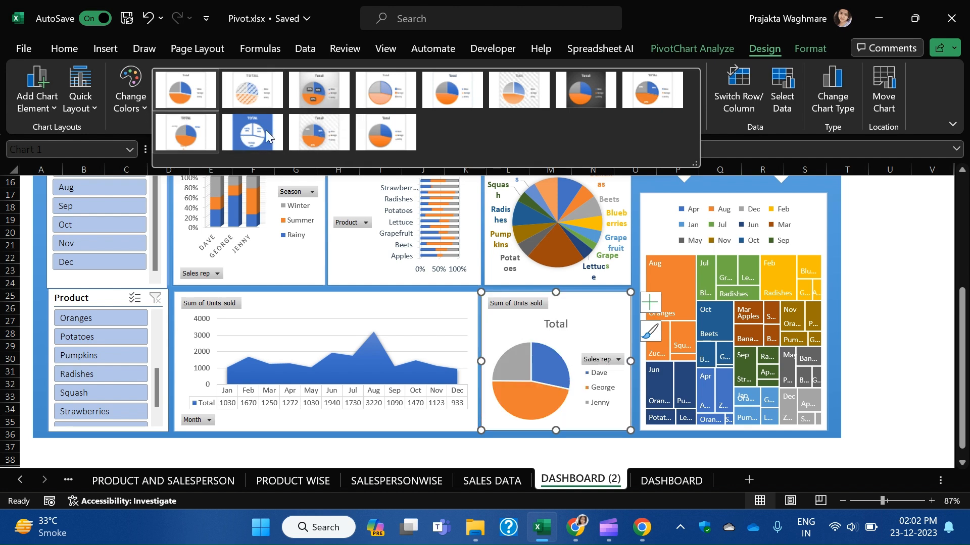
click(311, 135)
click(553, 327)
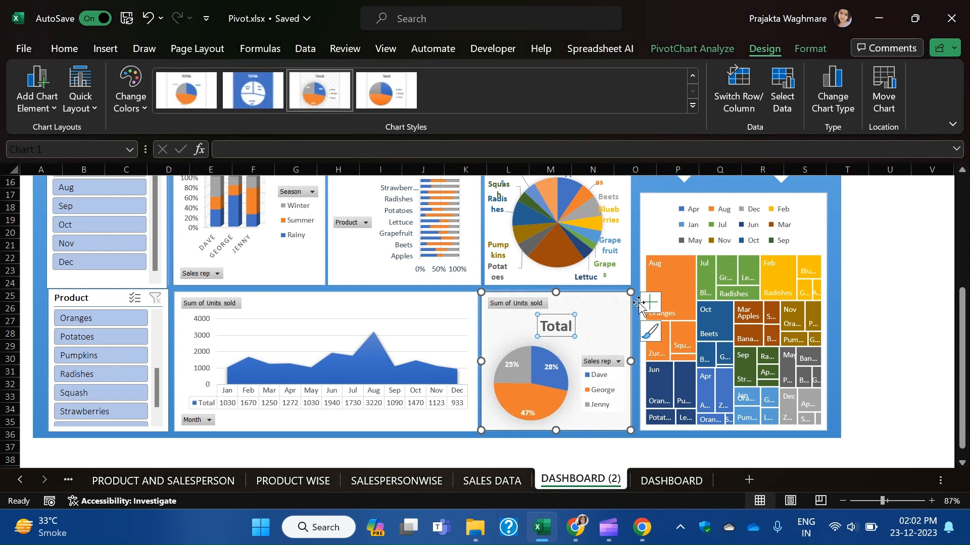
key(Delete)
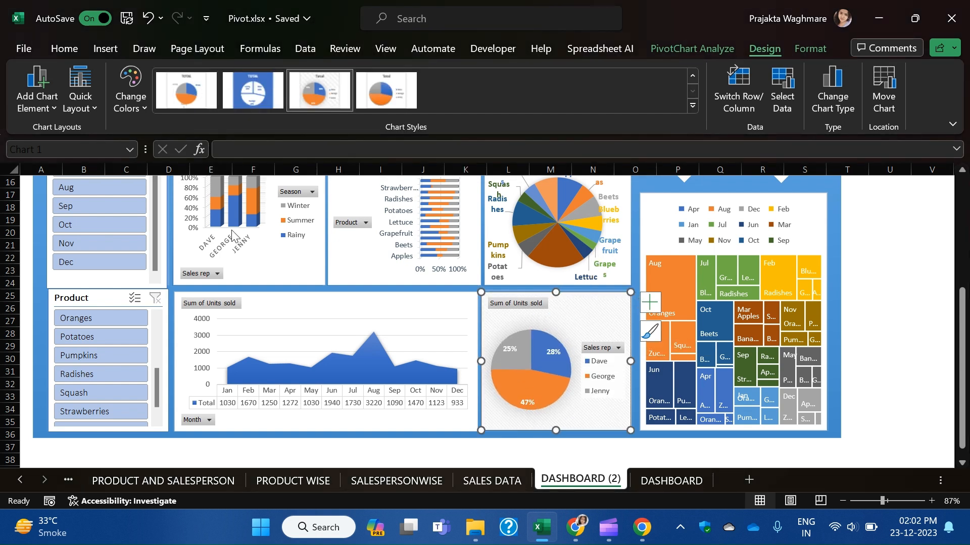
Apply Quick Layout 4 so the pie slices show rep names and units, e.g. Dave 5036.
click(92, 105)
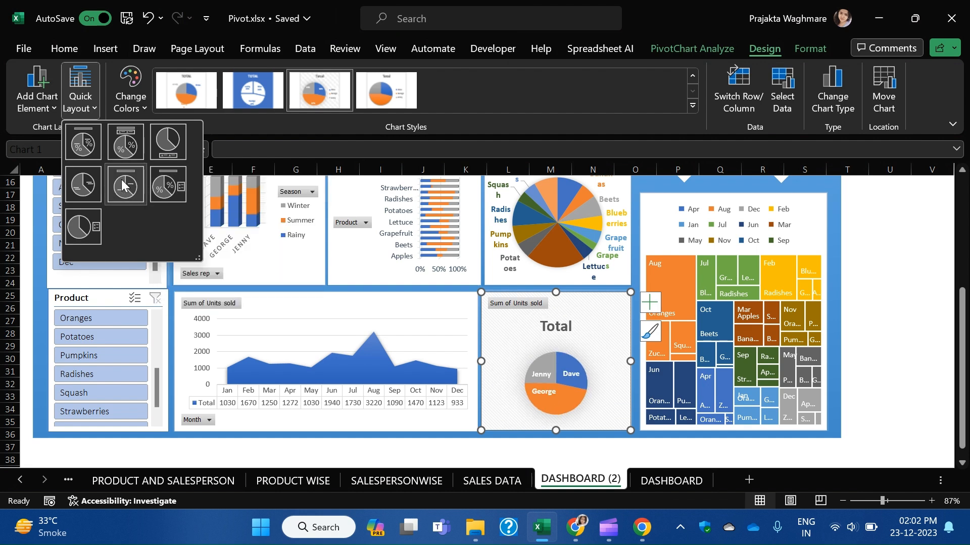
click(87, 195)
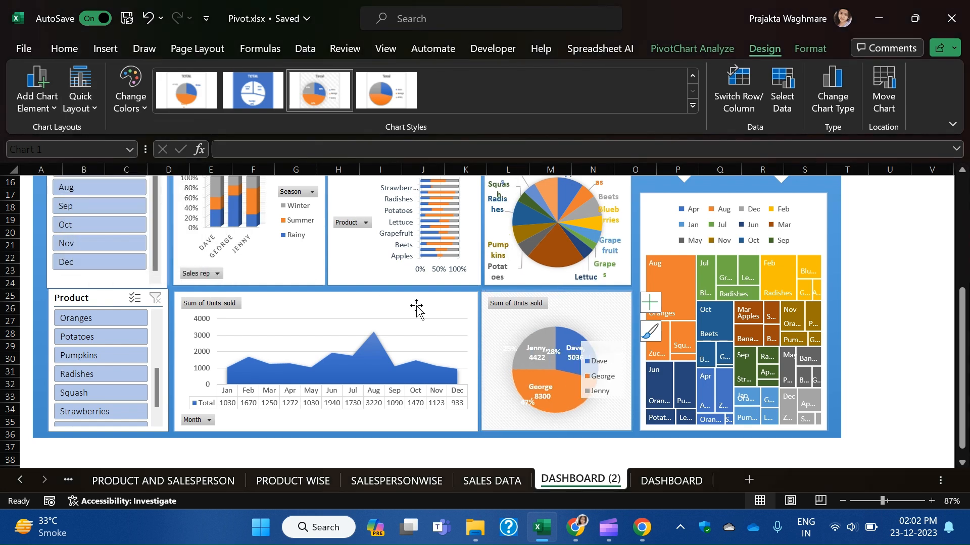
click(931, 298)
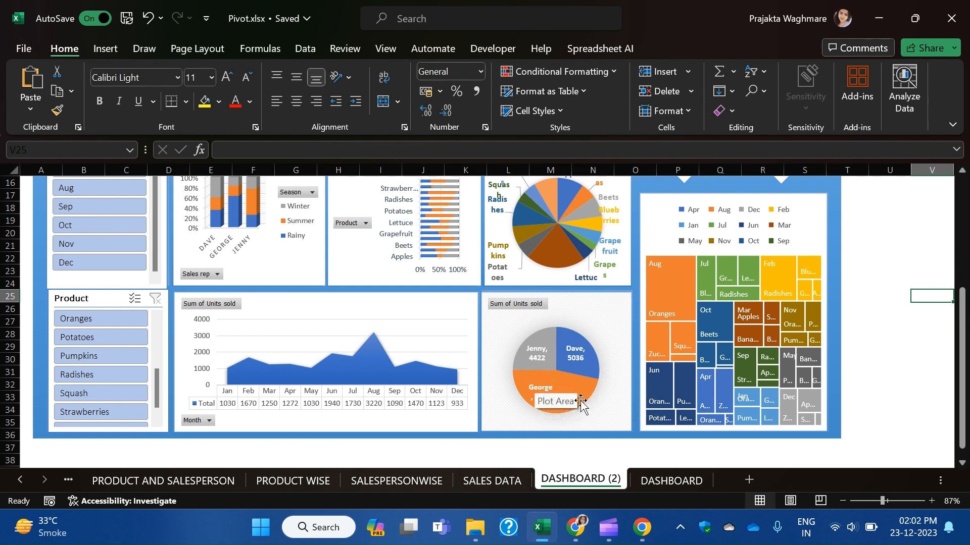
Enlarge the product bar chart's plot area up and left so names like Strawberries show in full.
scroll(601, 374, up, 1)
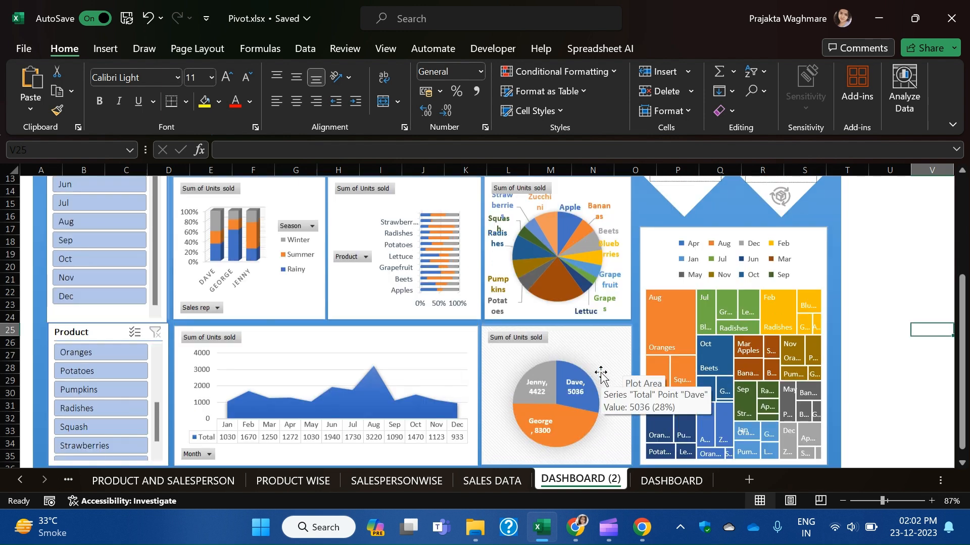
scroll(572, 303, up, 1)
scroll(573, 303, up, 1)
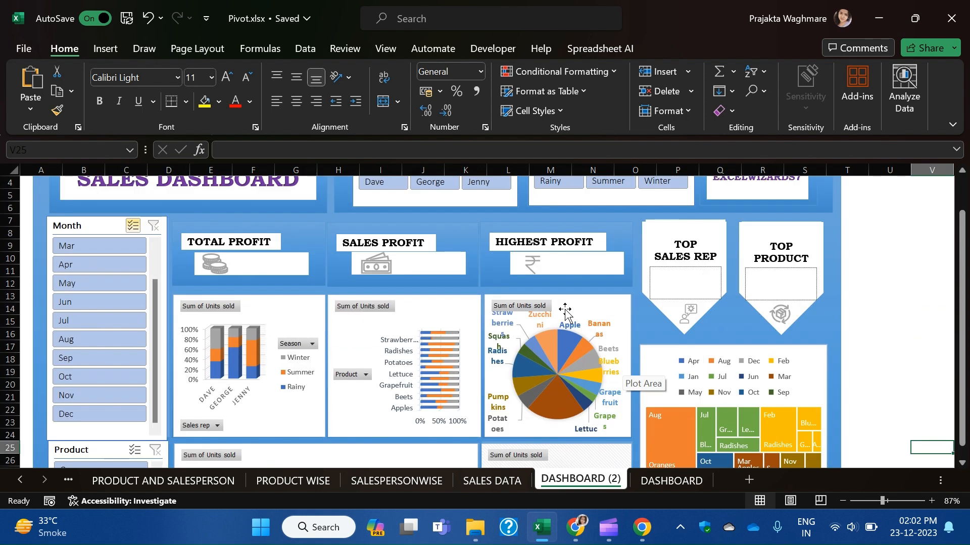
scroll(563, 318, down, 1)
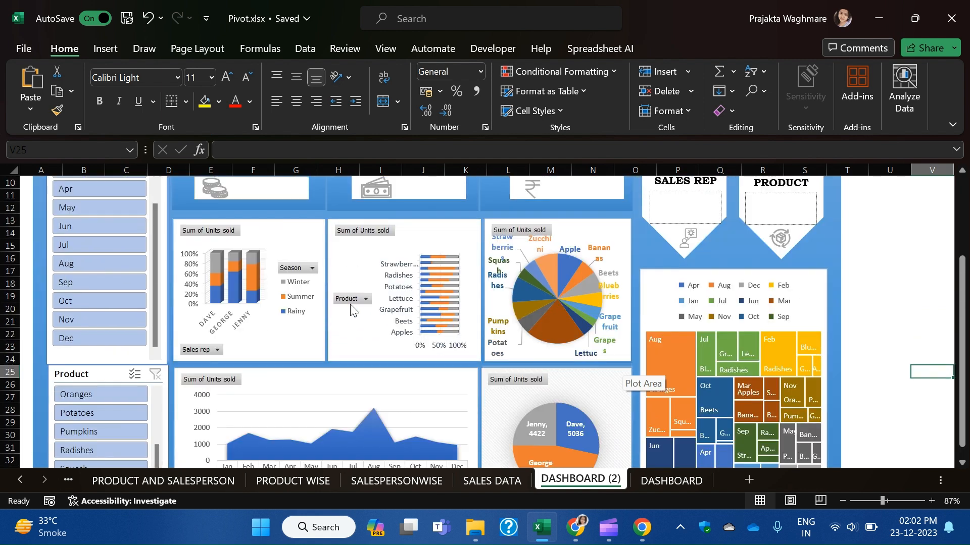
click(365, 299)
click(360, 320)
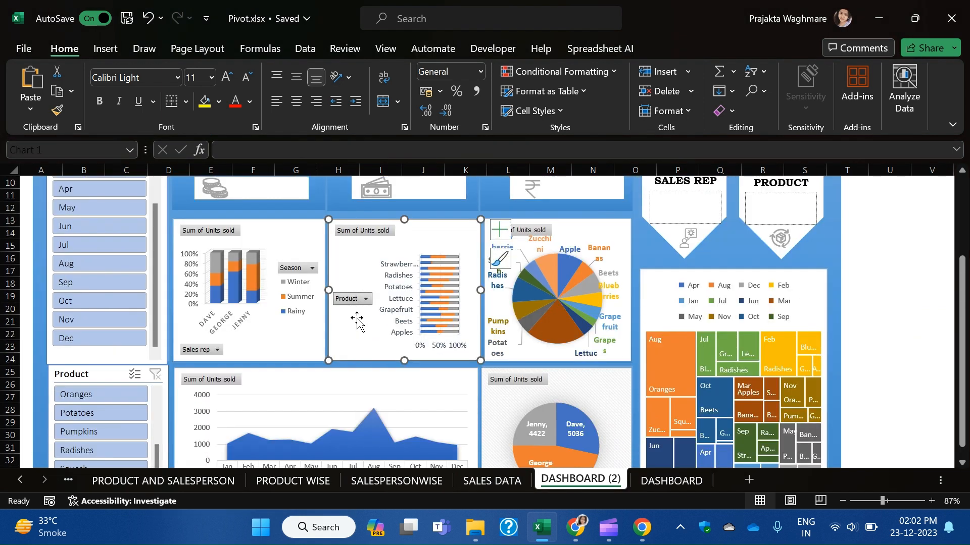
click(392, 272)
click(410, 256)
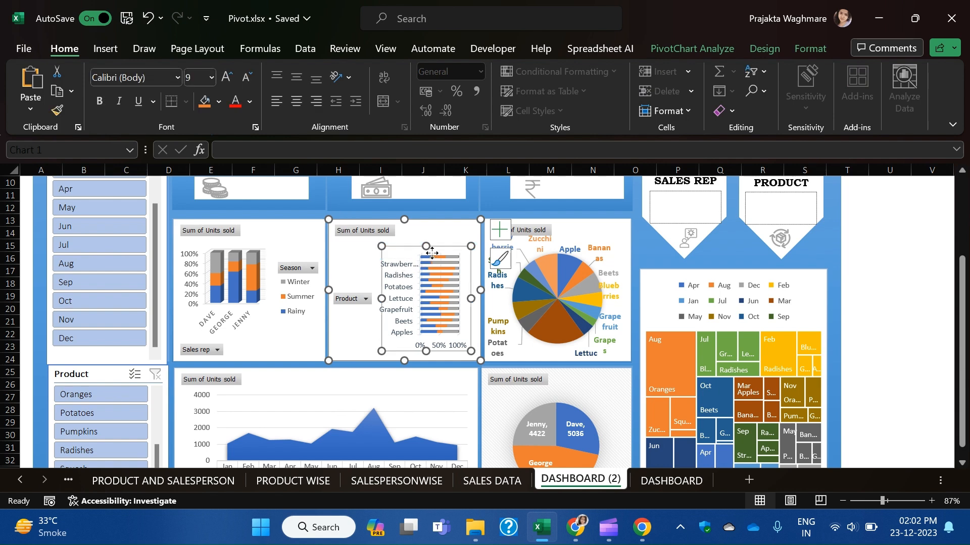
drag(383, 250, 334, 239)
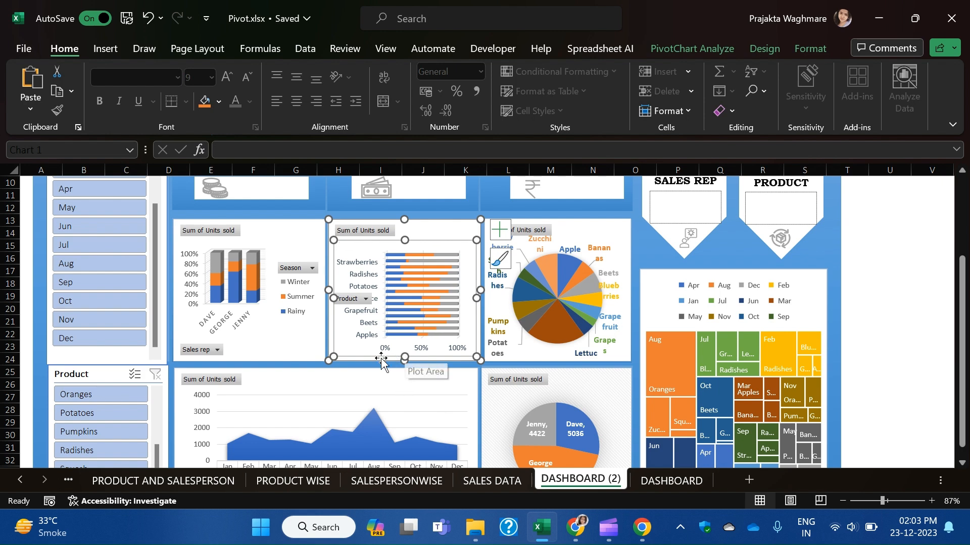
right_click(355, 300)
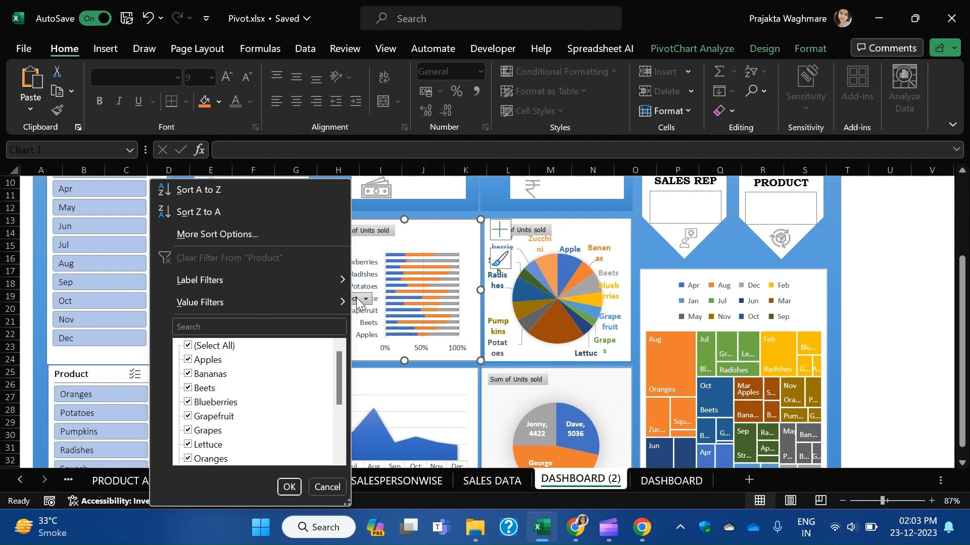
Show the Chart Design style options for the product 100% stacked bar chart.
mouse_move(253, 287)
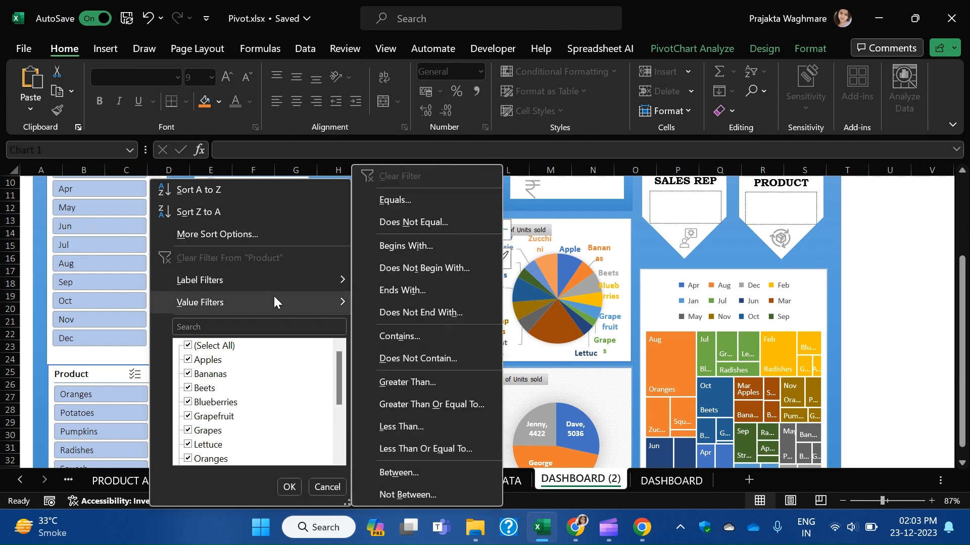
click(526, 246)
click(364, 299)
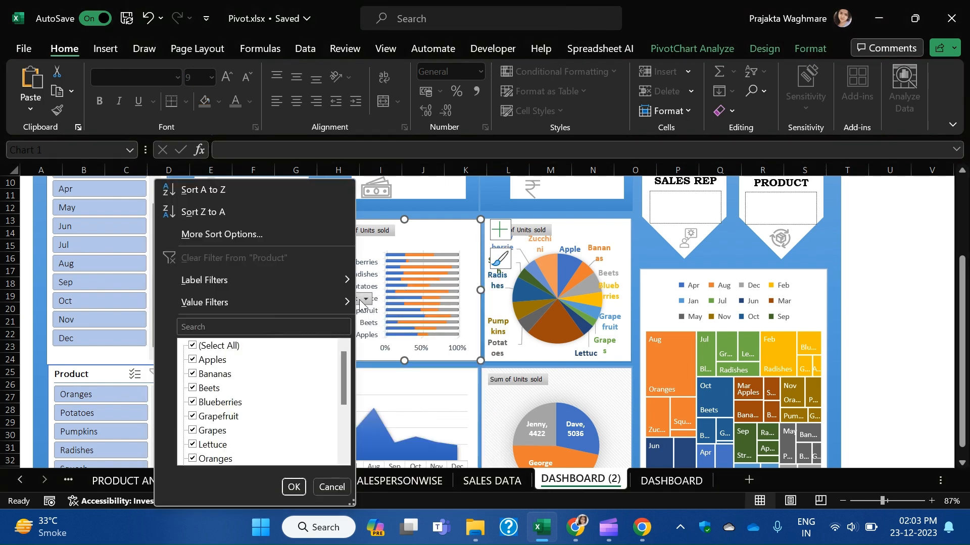
click(366, 301)
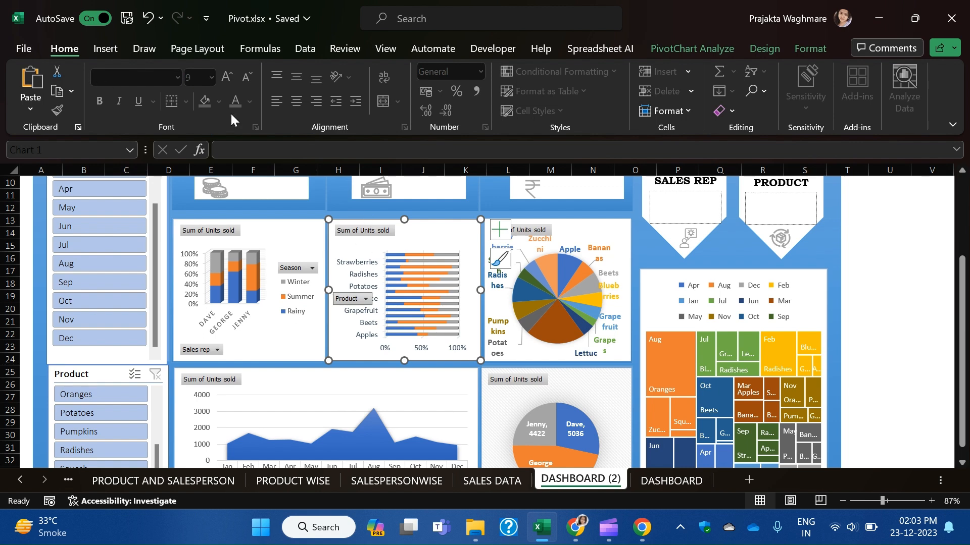
click(412, 261)
click(366, 299)
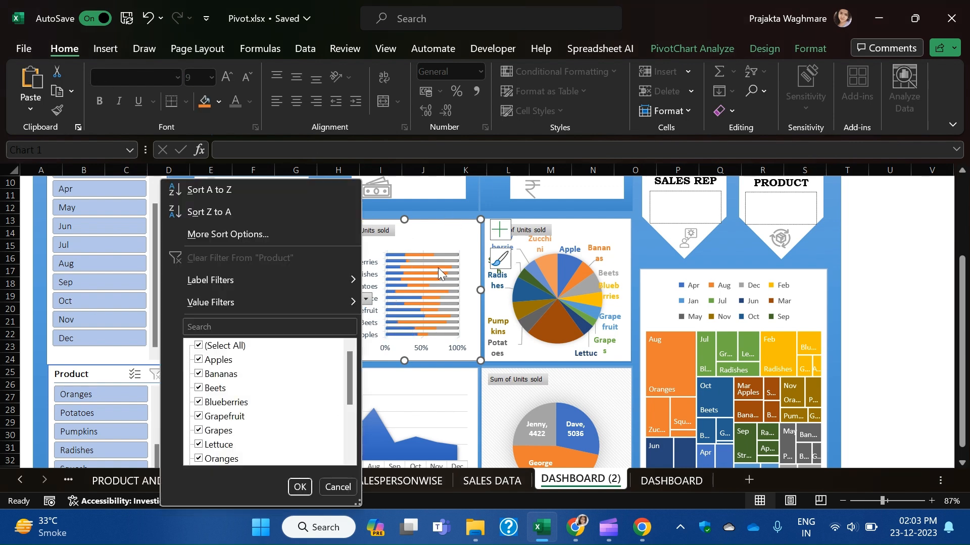
click(430, 237)
click(767, 52)
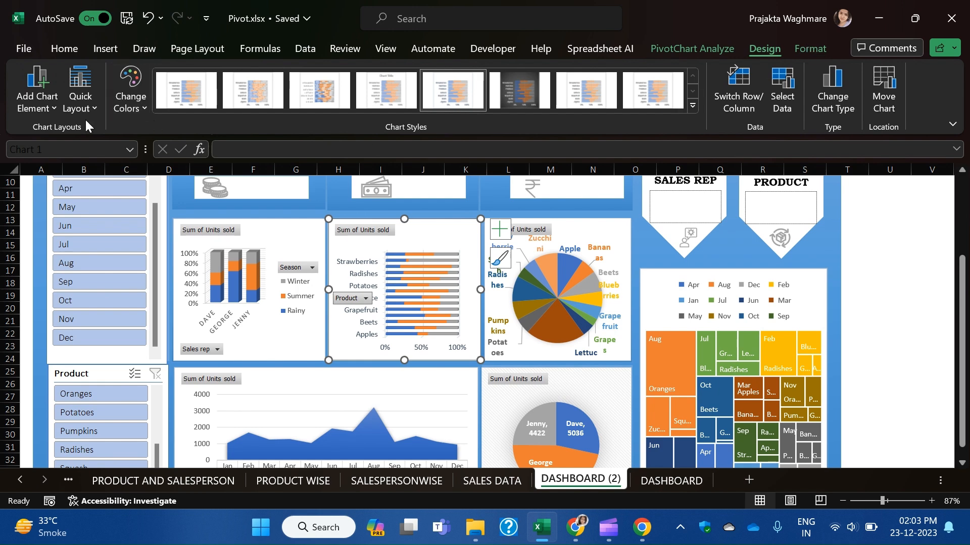
click(53, 105)
mouse_move(51, 130)
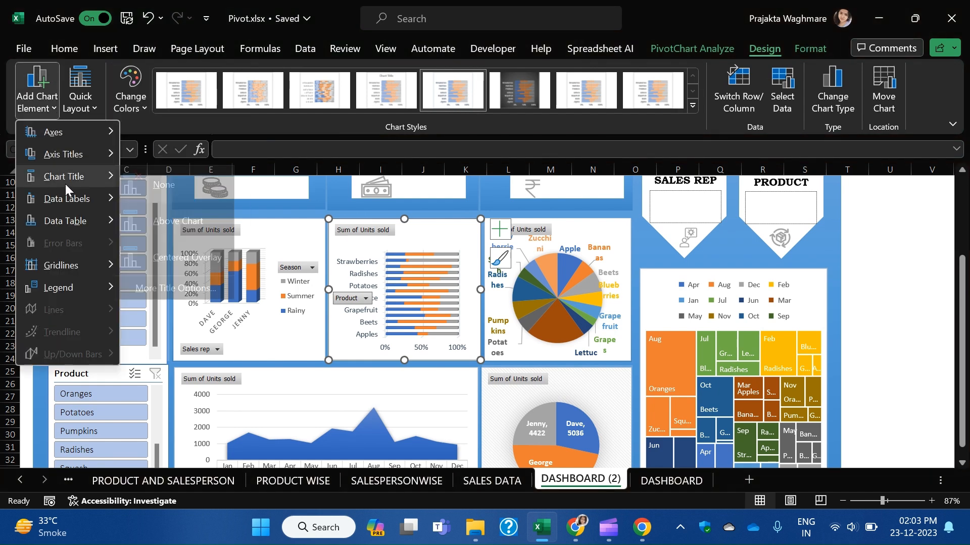
mouse_move(70, 175)
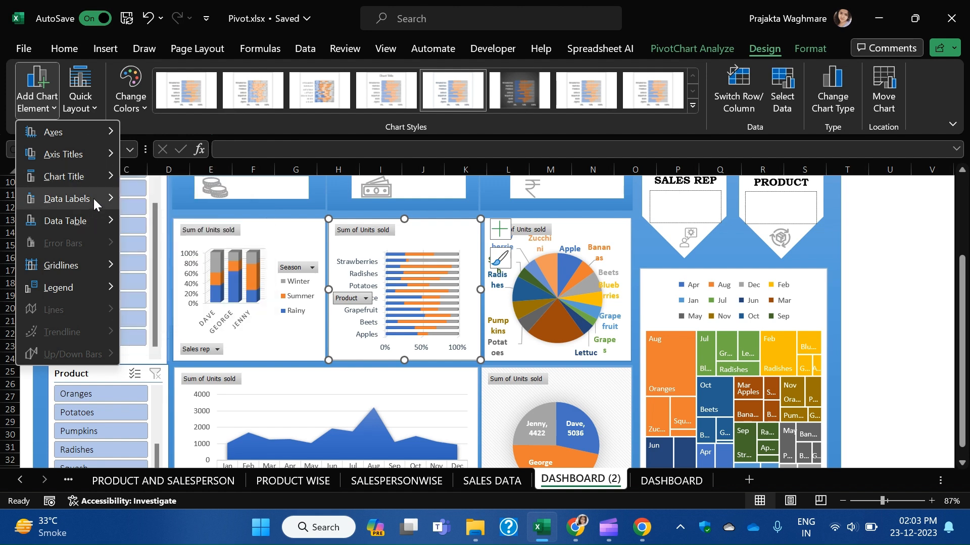
mouse_move(75, 283)
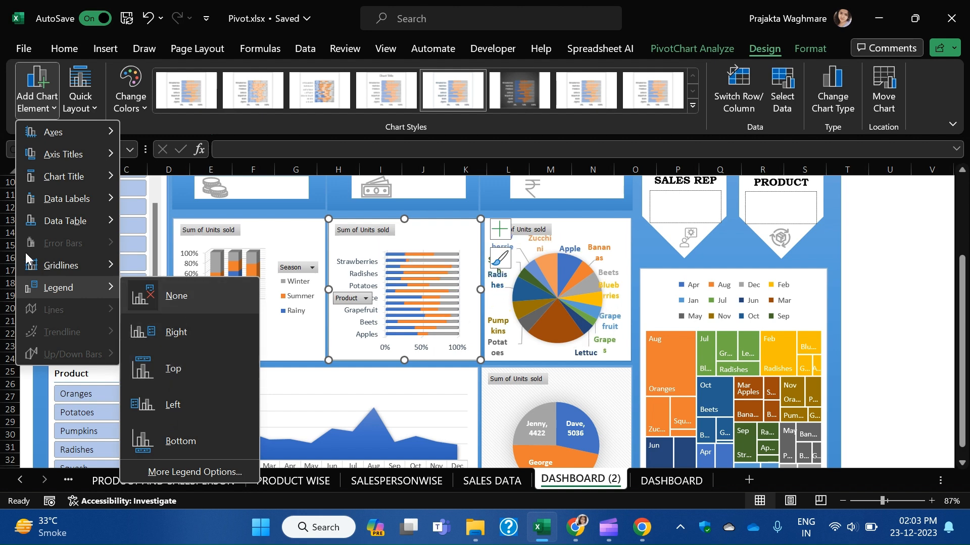
mouse_move(53, 268)
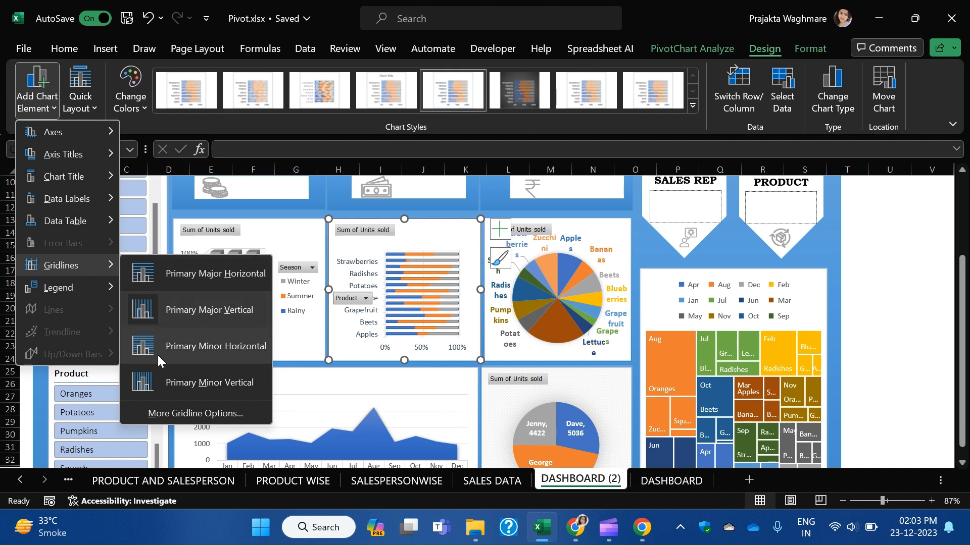
mouse_move(74, 221)
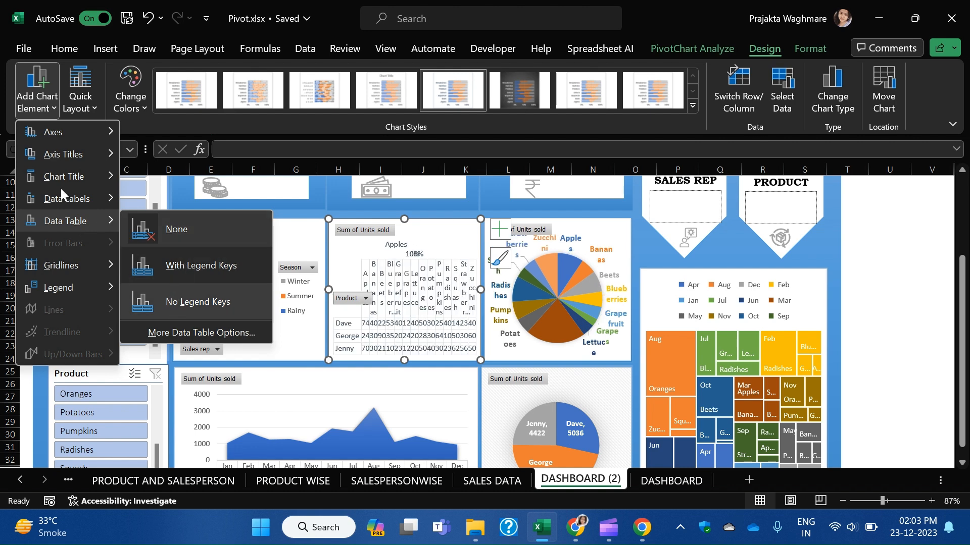
mouse_move(64, 199)
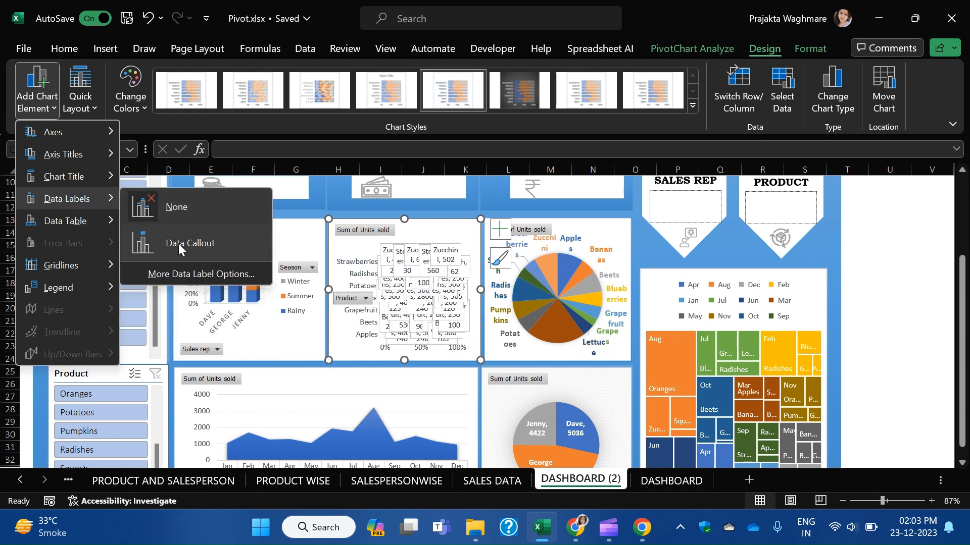
mouse_move(111, 174)
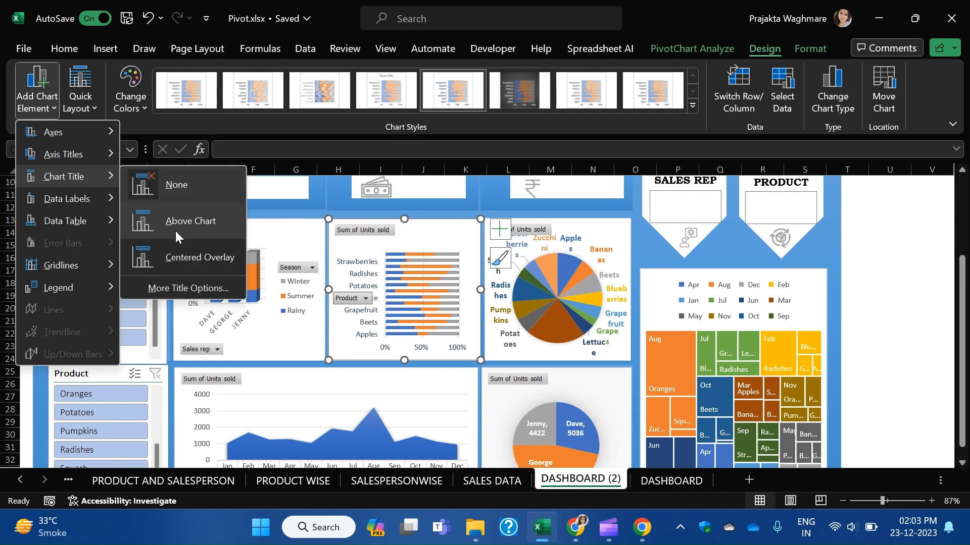
mouse_move(59, 152)
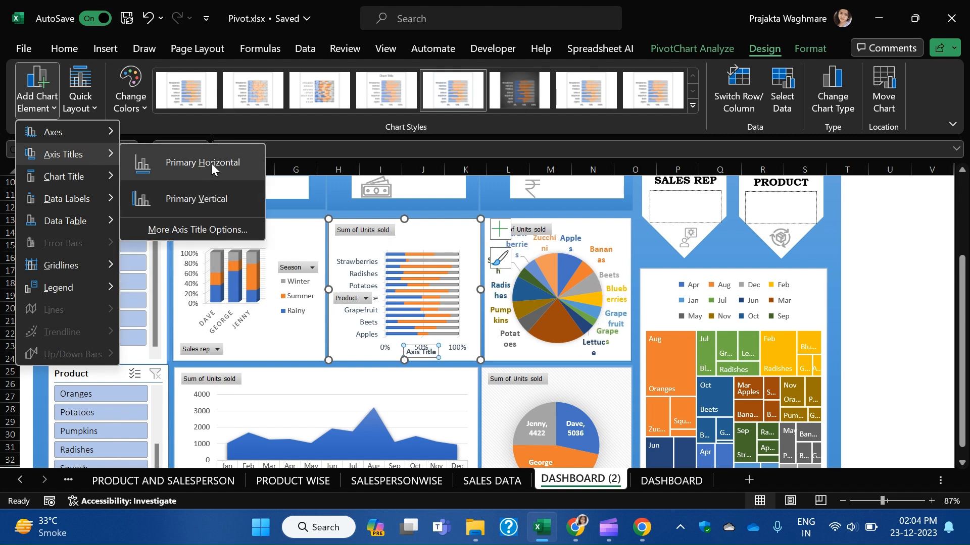
mouse_move(85, 133)
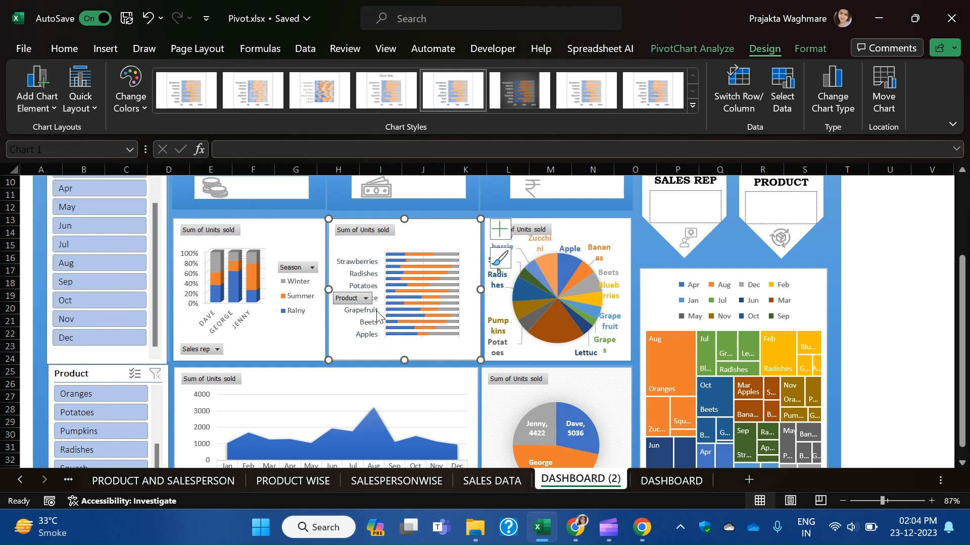
click(365, 299)
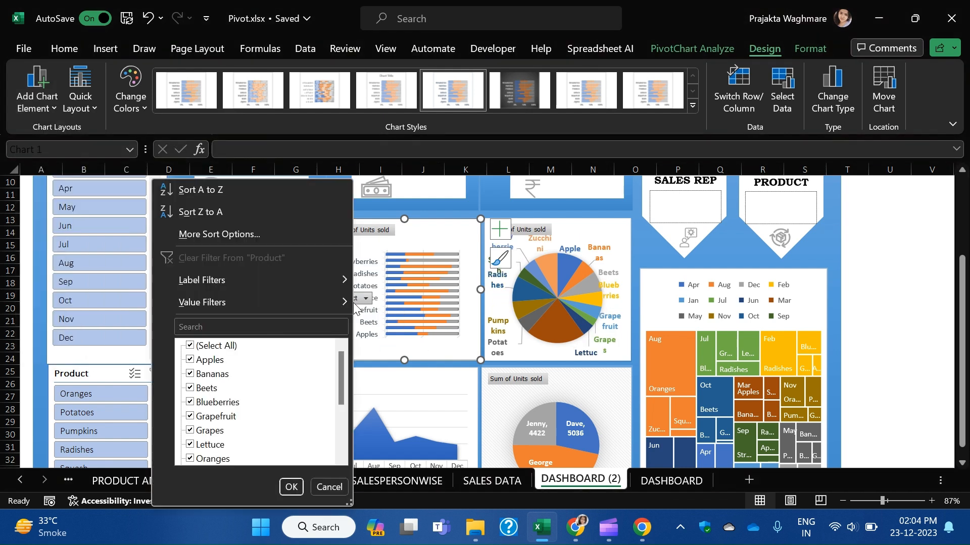
click(387, 337)
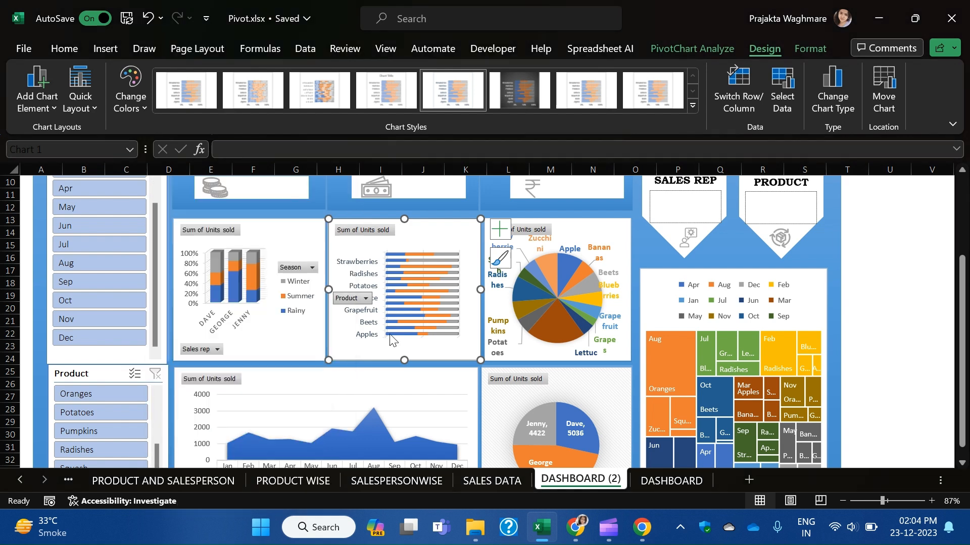
click(363, 298)
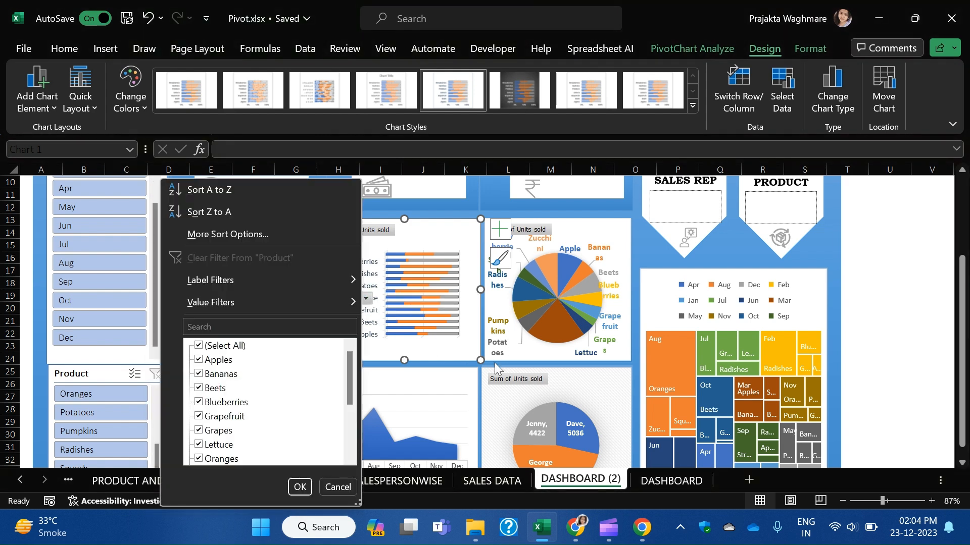
click(431, 404)
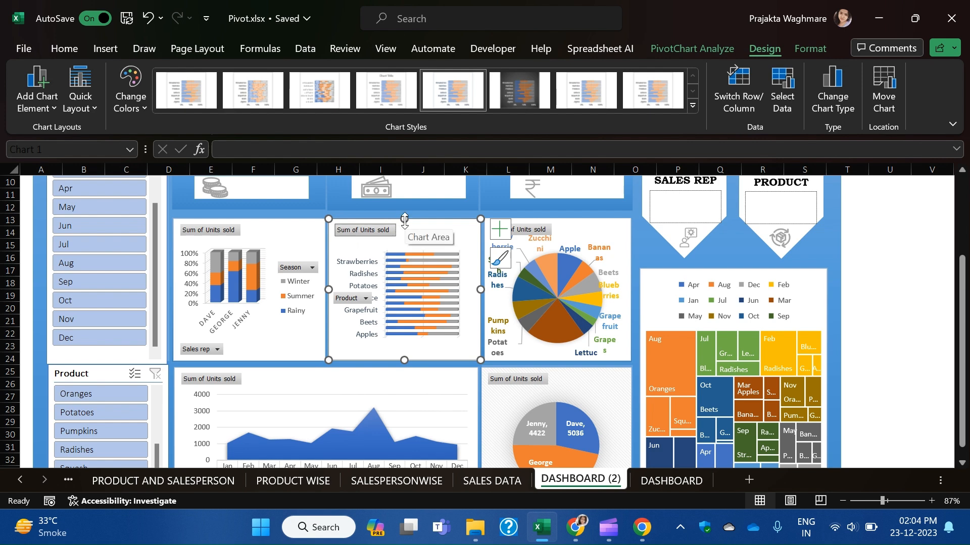
click(855, 320)
click(655, 289)
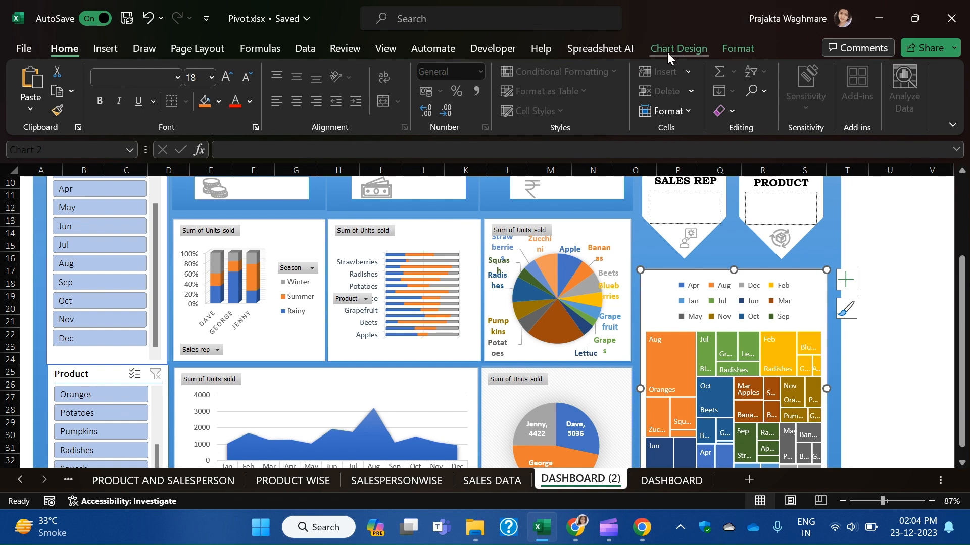
Apply chart Style 7 to the treemap, giving it a CHART TITLE heading and bordered tiles.
click(667, 51)
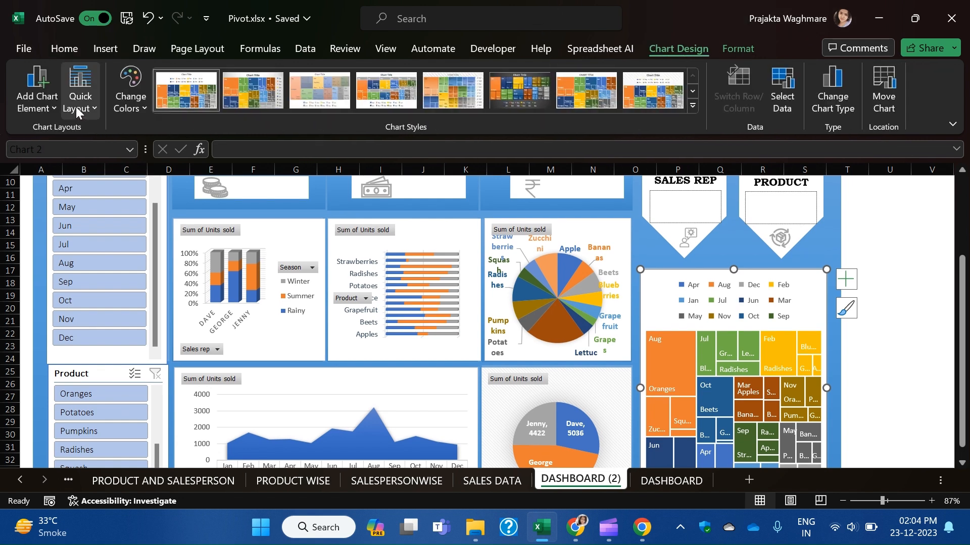
click(691, 105)
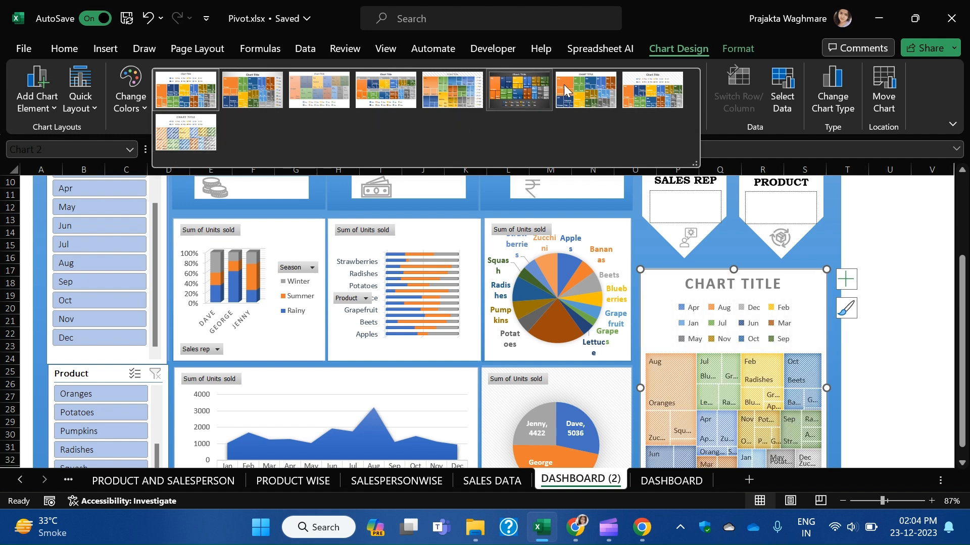
click(594, 89)
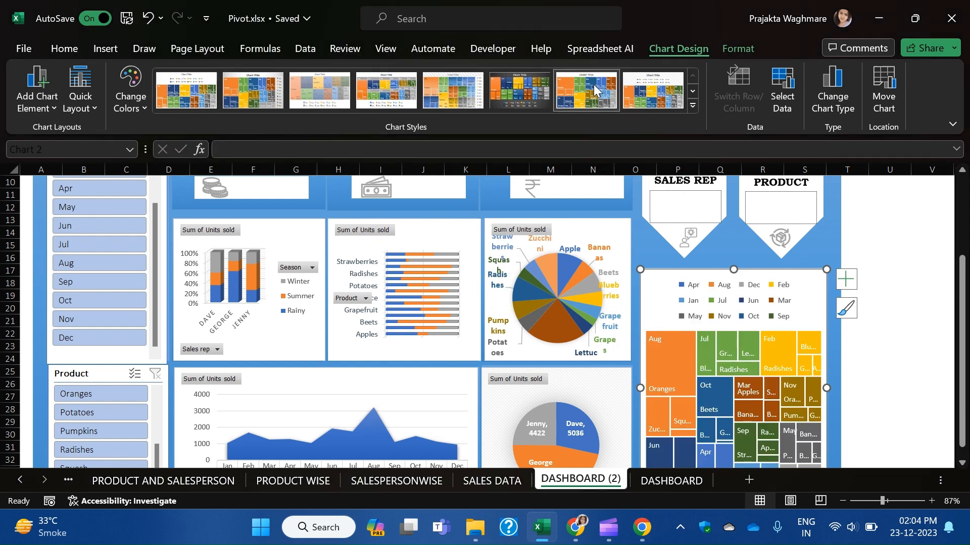
scroll(811, 377, down, 5)
scroll(812, 377, up, 3)
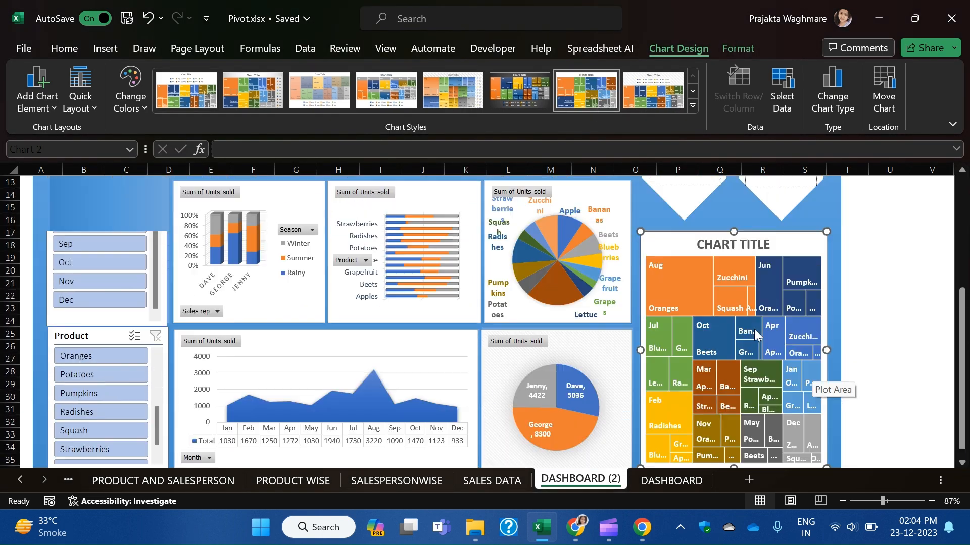
double_click(725, 246)
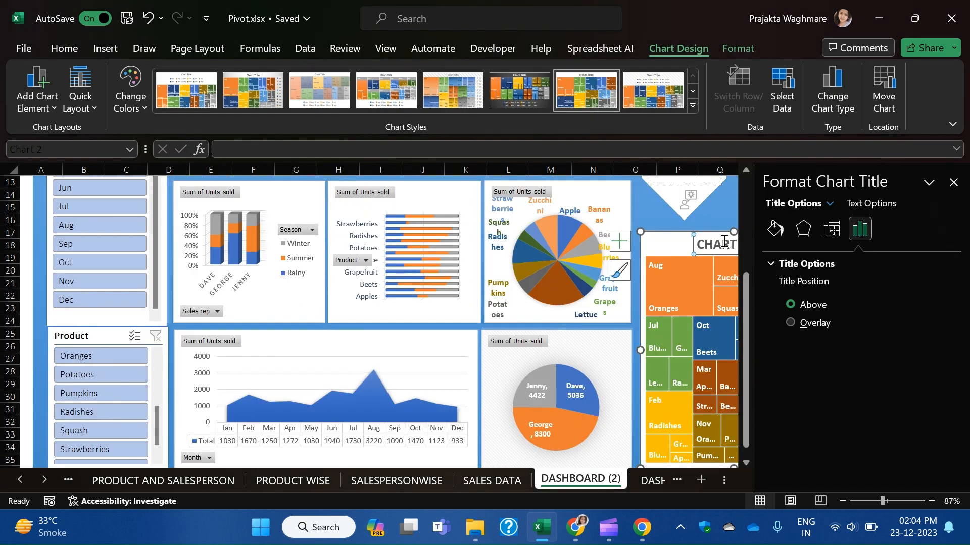
Delete the treemap's CHART TITLE heading and close the formatting pane.
click(714, 245)
click(668, 247)
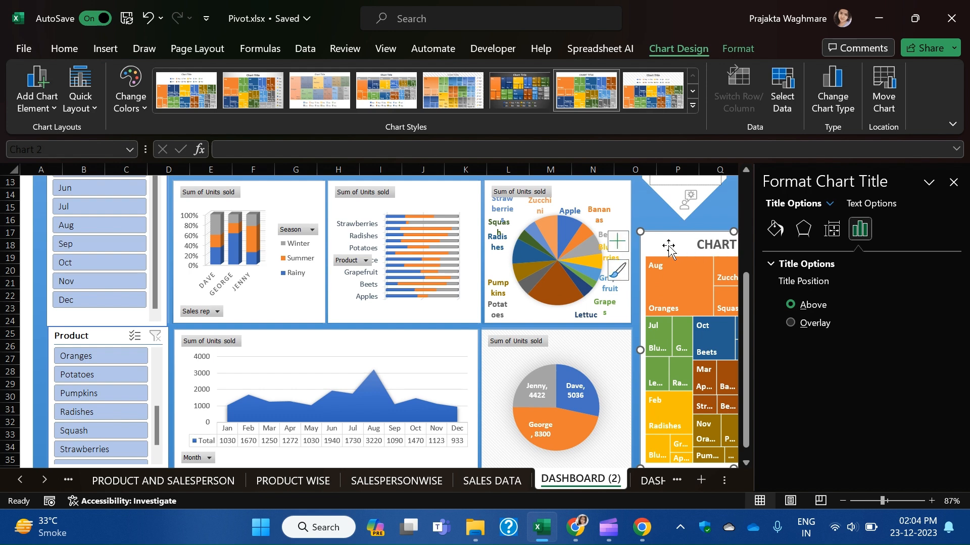
click(710, 243)
key(Delete)
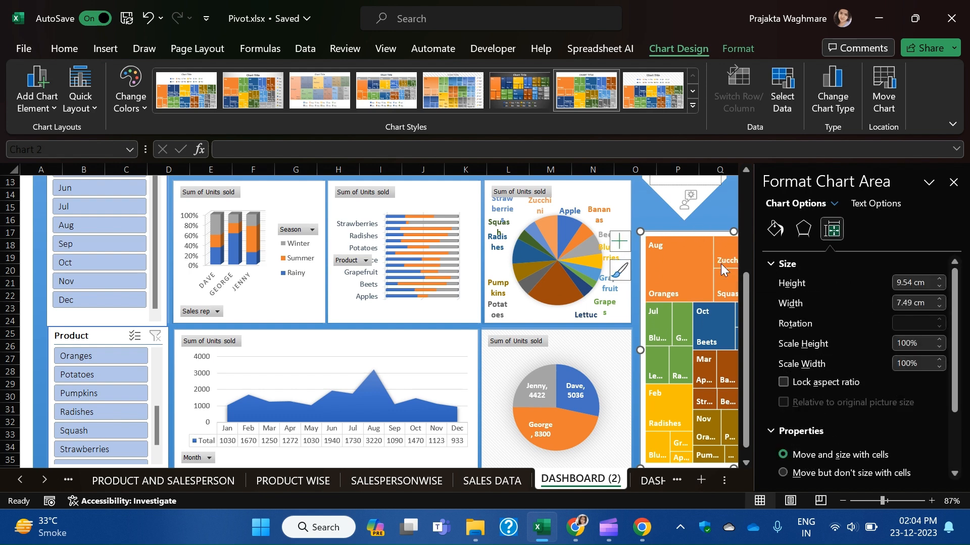
click(953, 182)
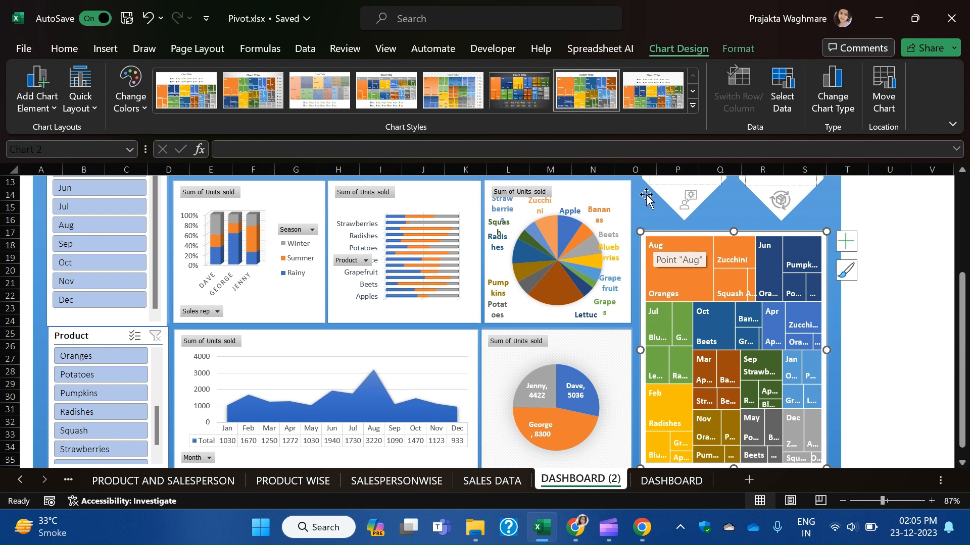
Deselect Sep in the Month slicer so the dashboard charts exclude September.
scroll(368, 357, up, 2)
scroll(189, 328, up, 1)
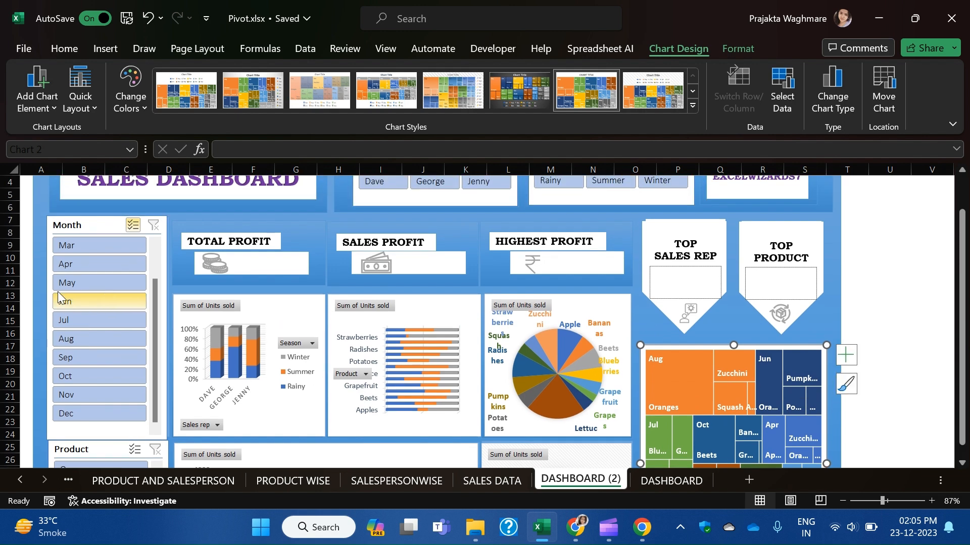
click(89, 247)
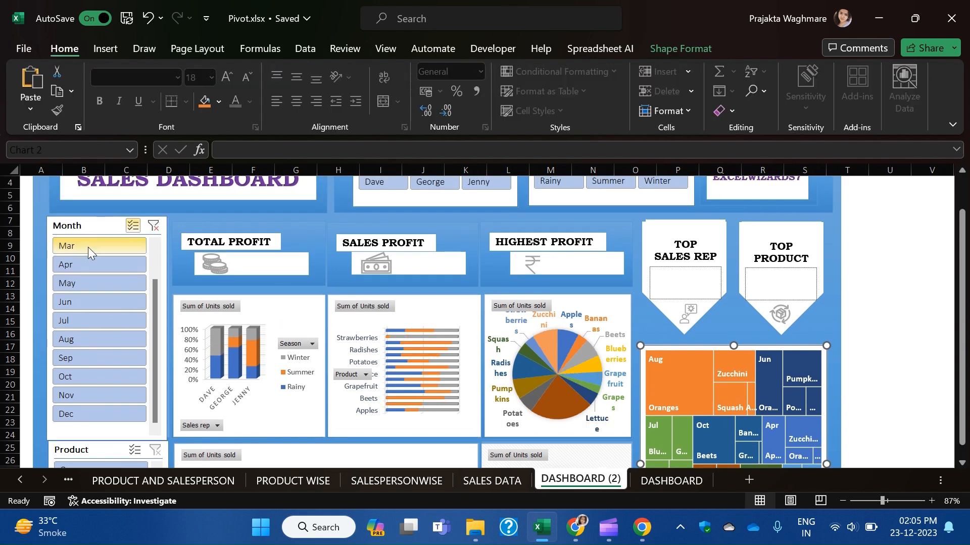
click(88, 247)
scroll(133, 226, up, 1)
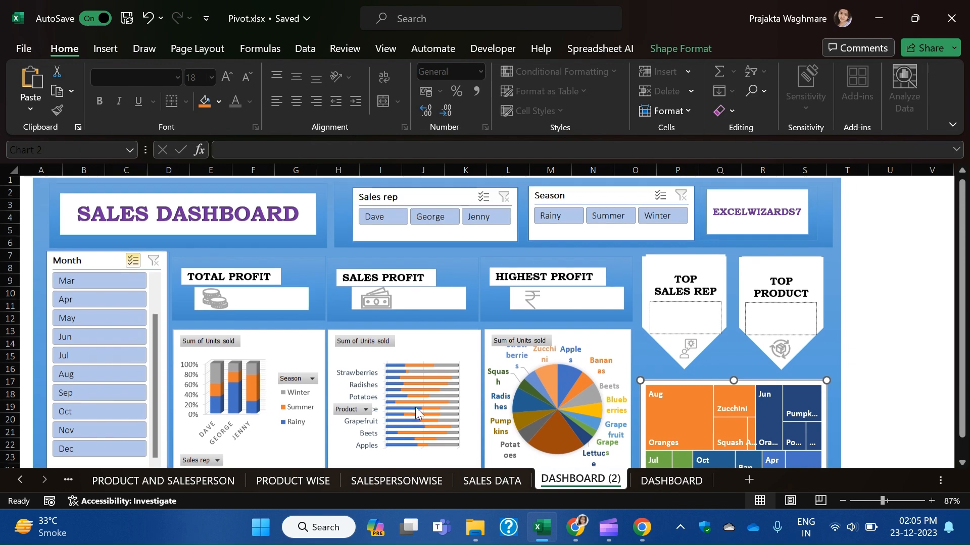
scroll(302, 381, down, 7)
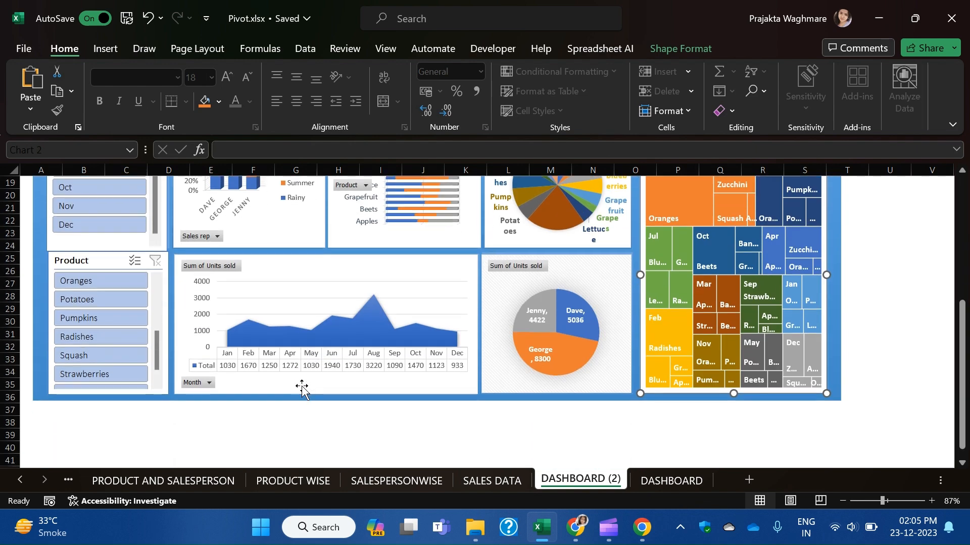
scroll(303, 389, up, 6)
scroll(302, 392, down, 2)
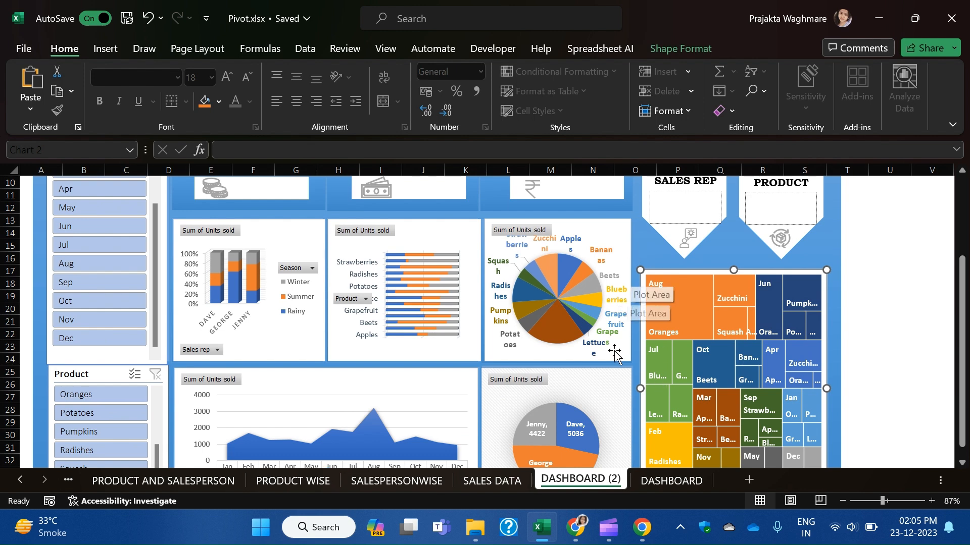
scroll(613, 352, down, 3)
scroll(613, 353, up, 3)
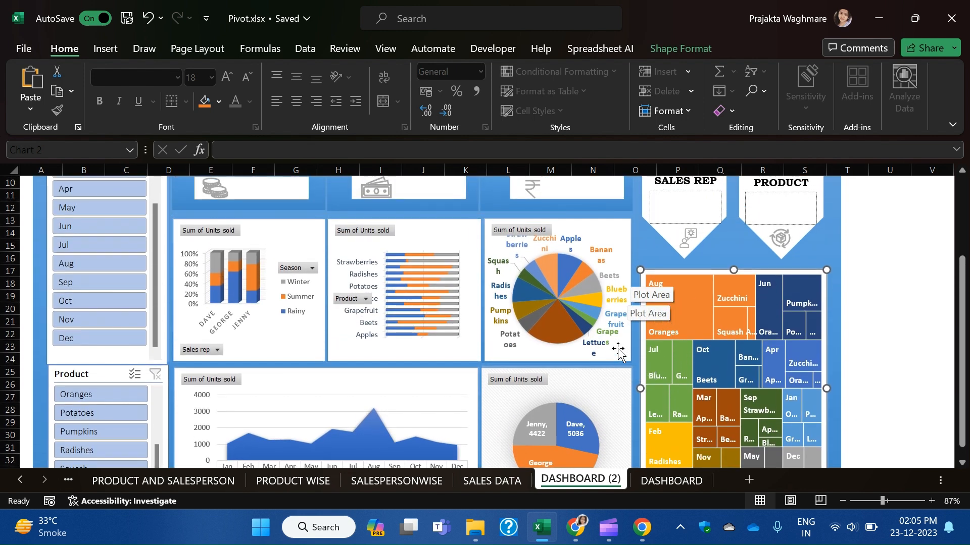
scroll(617, 352, up, 2)
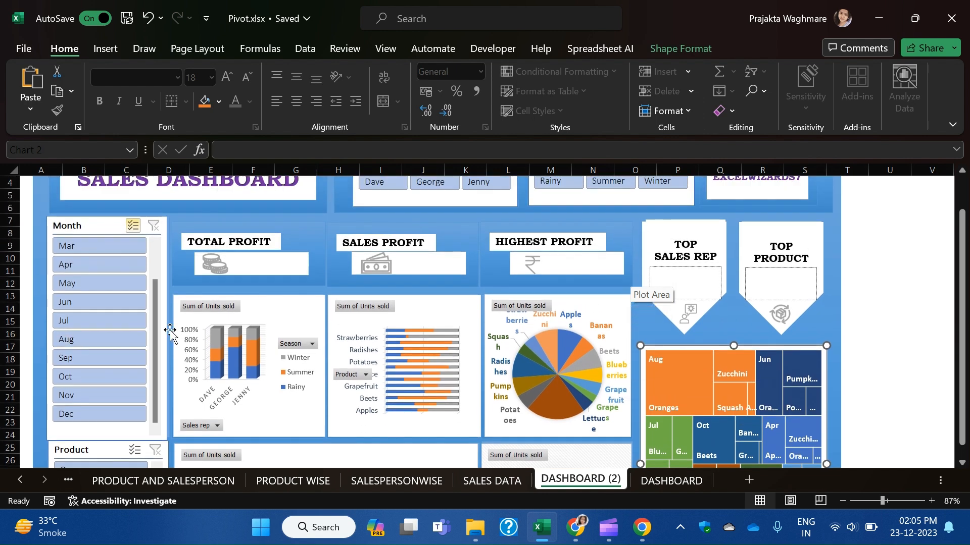
click(77, 360)
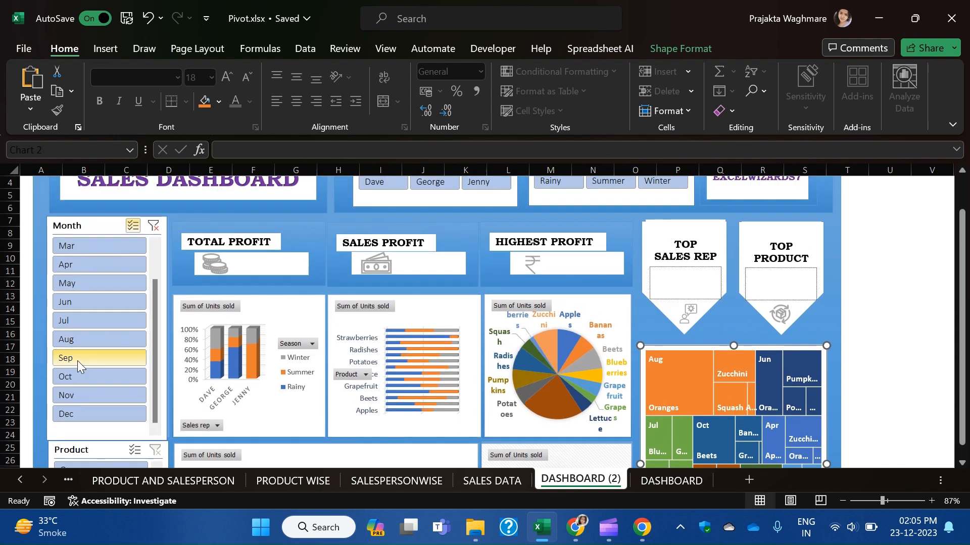
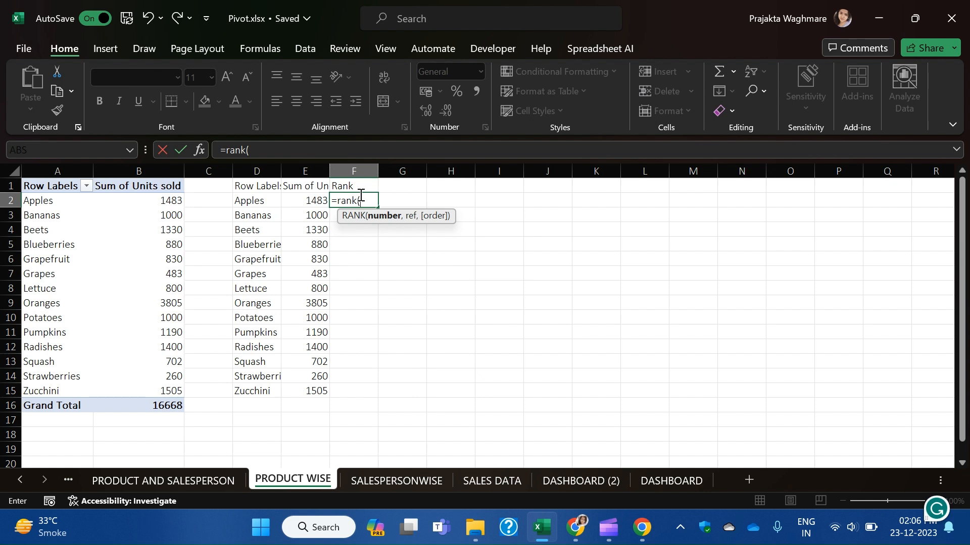
Complete =RANK(E2,$E$2:$E$15) in F2 and fill it down through F15.
click(313, 201)
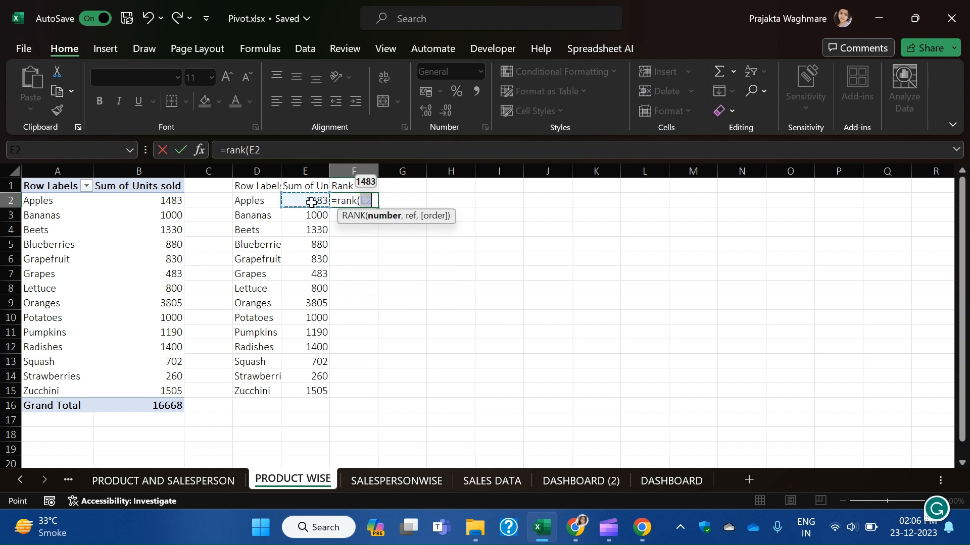
text(,)
click(311, 202)
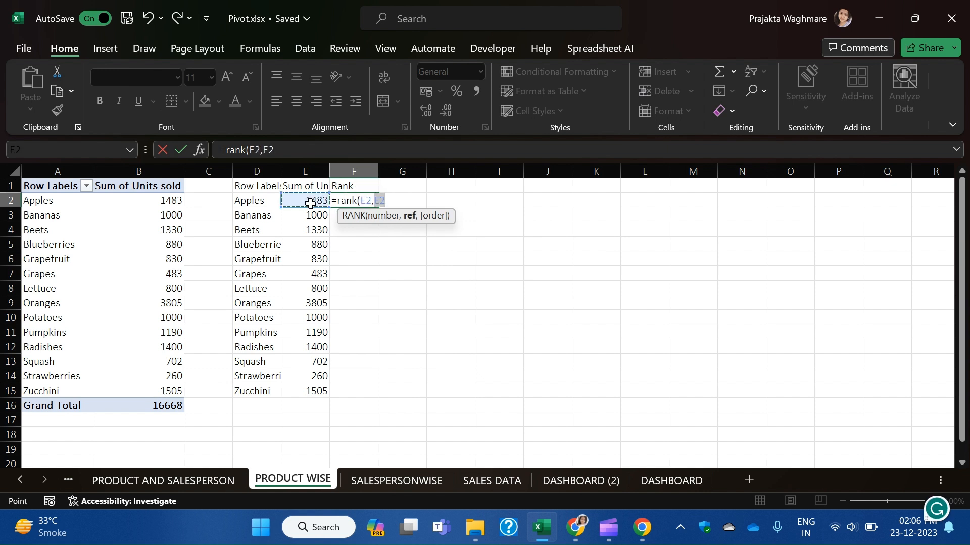
key(ctrl+shift+Down)
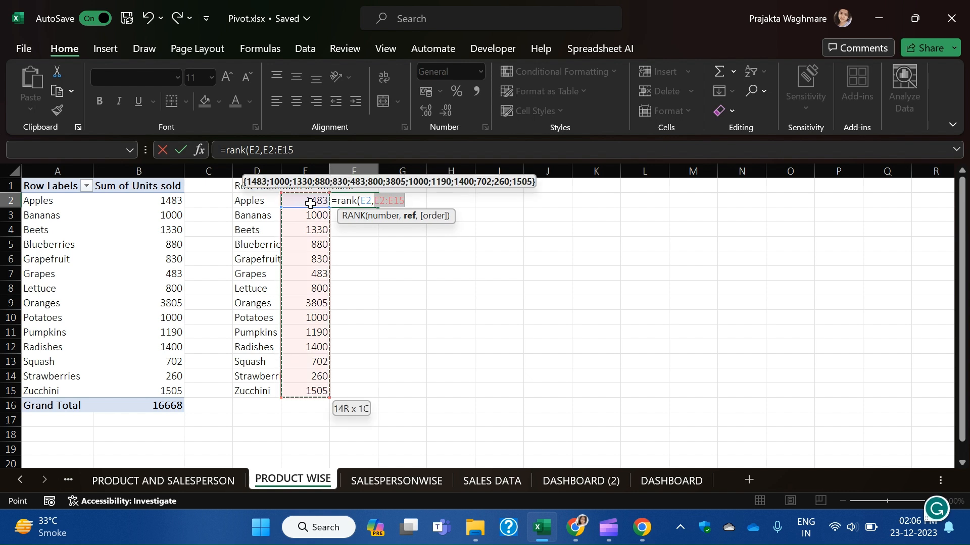
key(F4)
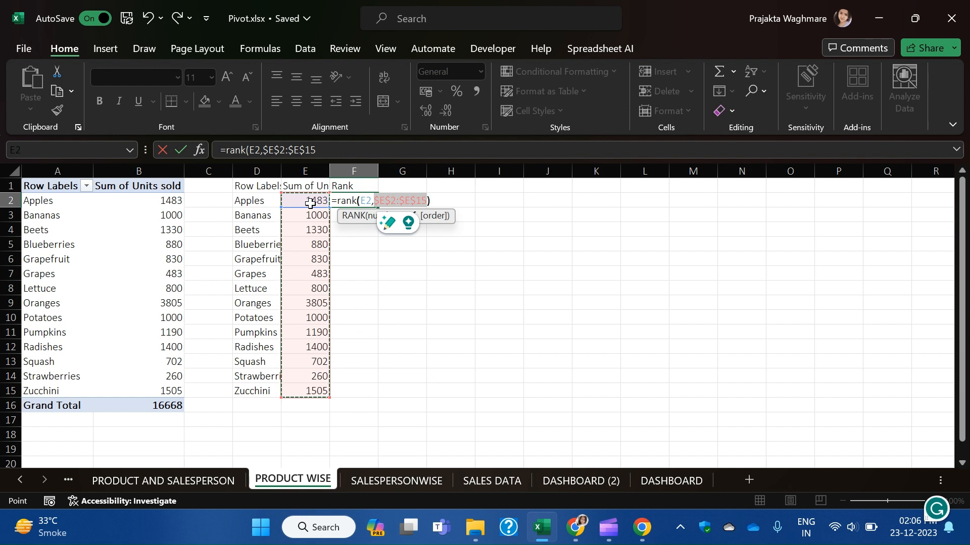
text())
key(Return)
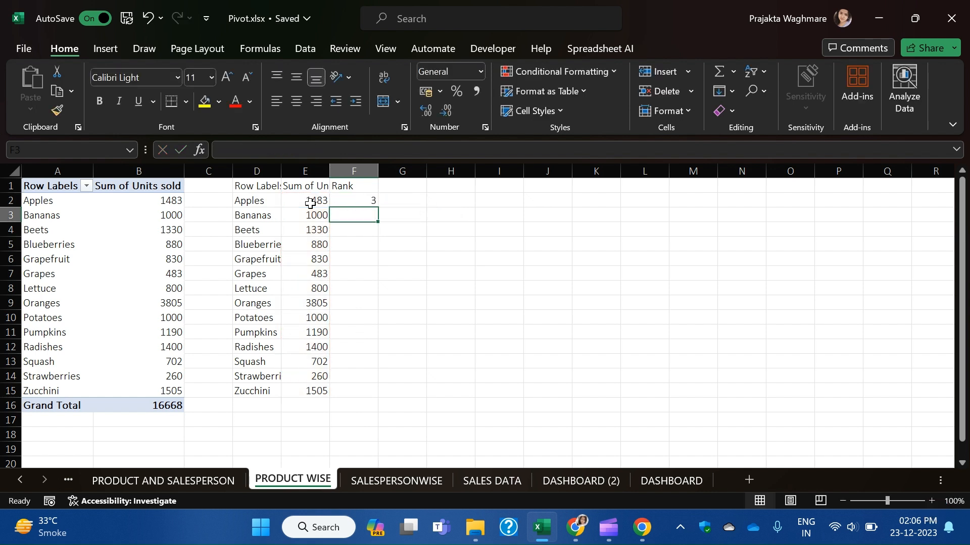
click(354, 198)
double_click(378, 207)
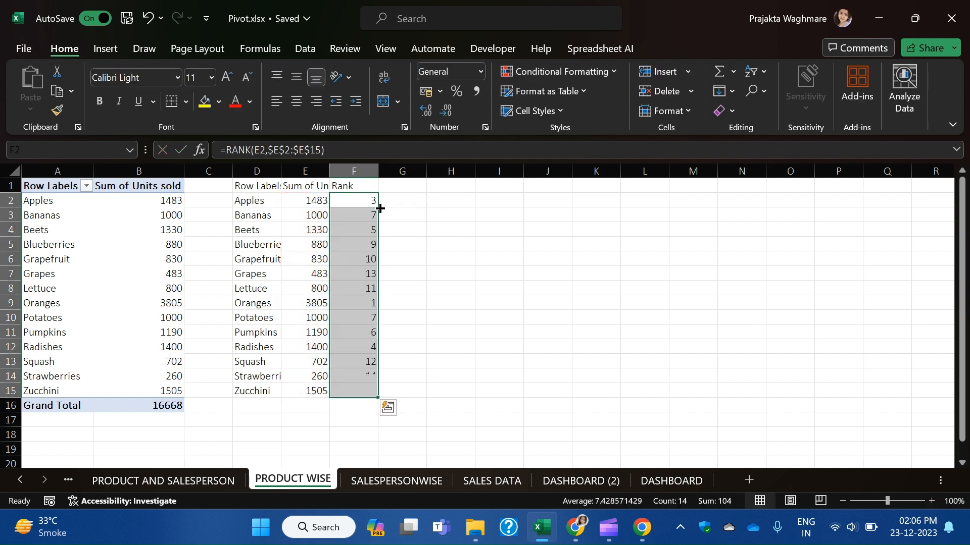
Check the Oranges row, which ranks 1st with 3805 units, leaving it unchanged.
click(347, 301)
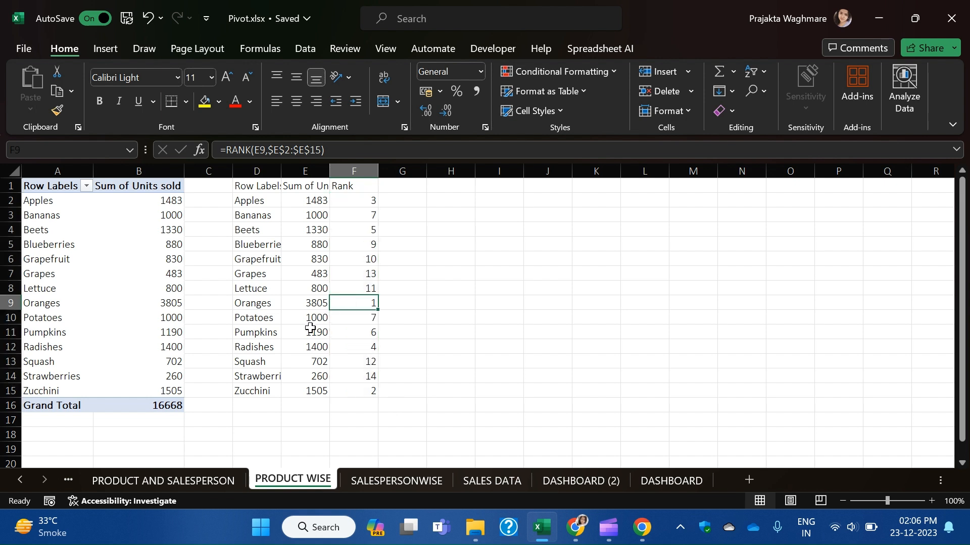
drag(255, 307, 355, 307)
click(268, 304)
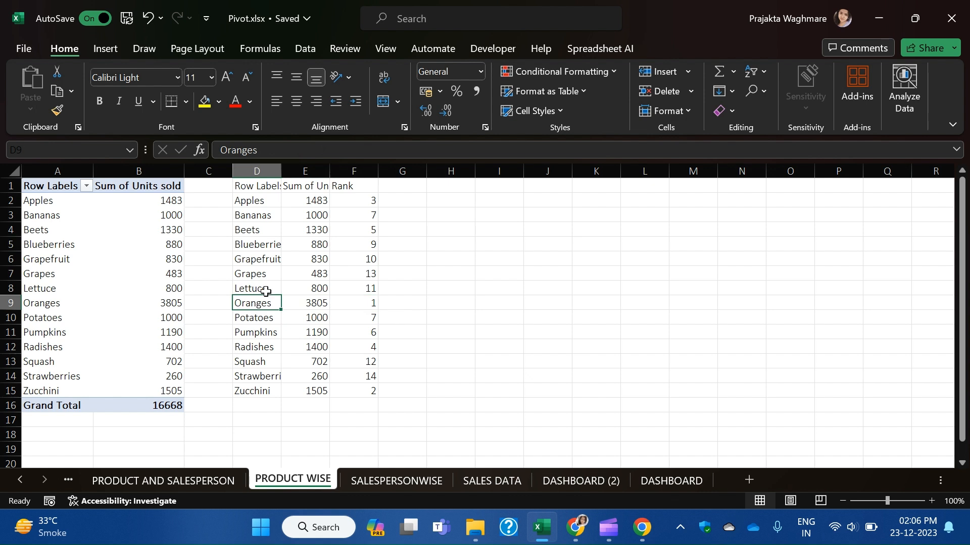
click(271, 150)
drag(271, 150, 182, 161)
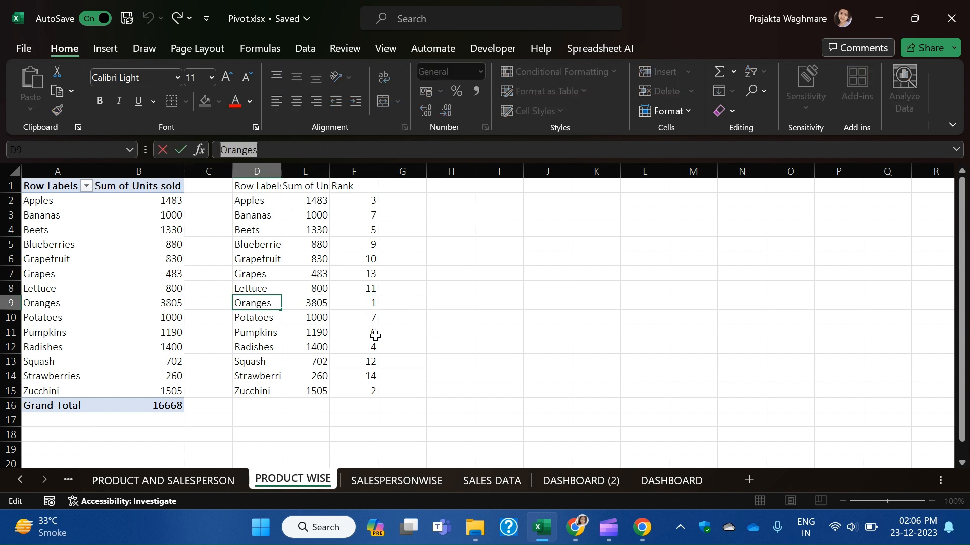
click(420, 332)
click(362, 304)
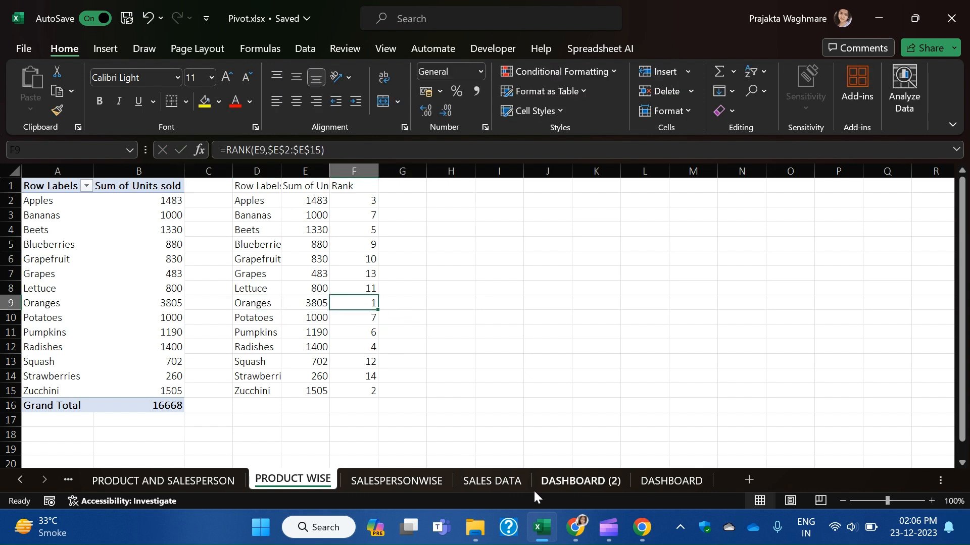
Begin linking a DASHBOARD (2) box to the PRODUCT WISE sheet, then undo the stray equals sign.
click(681, 480)
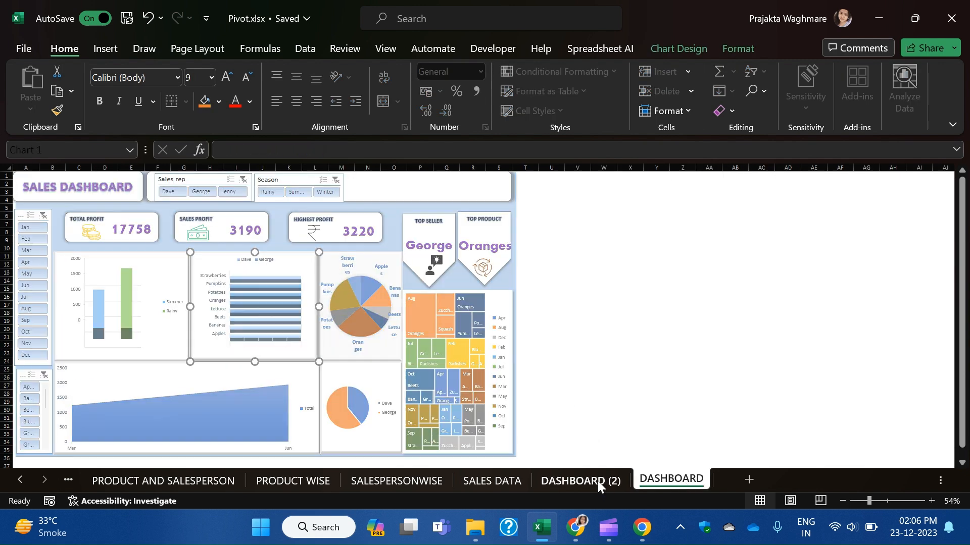
click(598, 483)
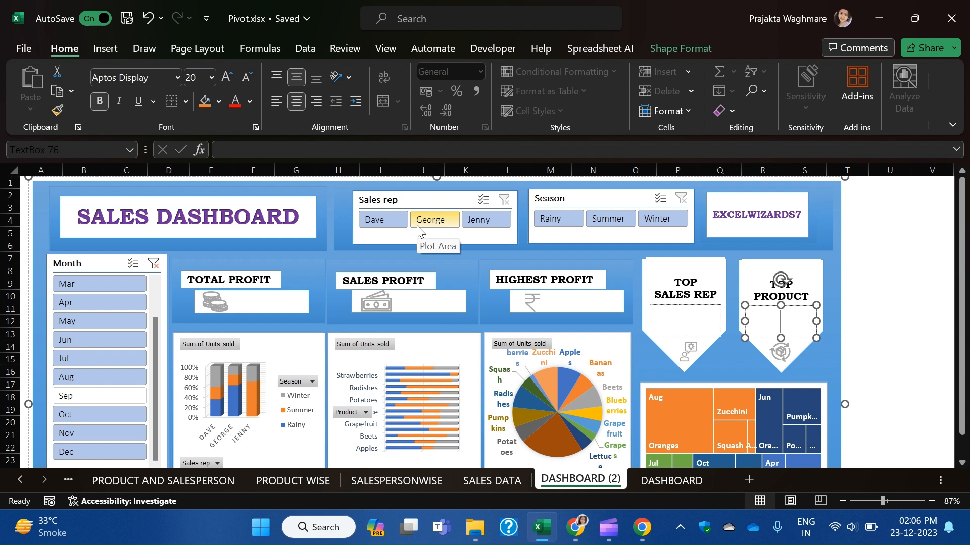
text(=)
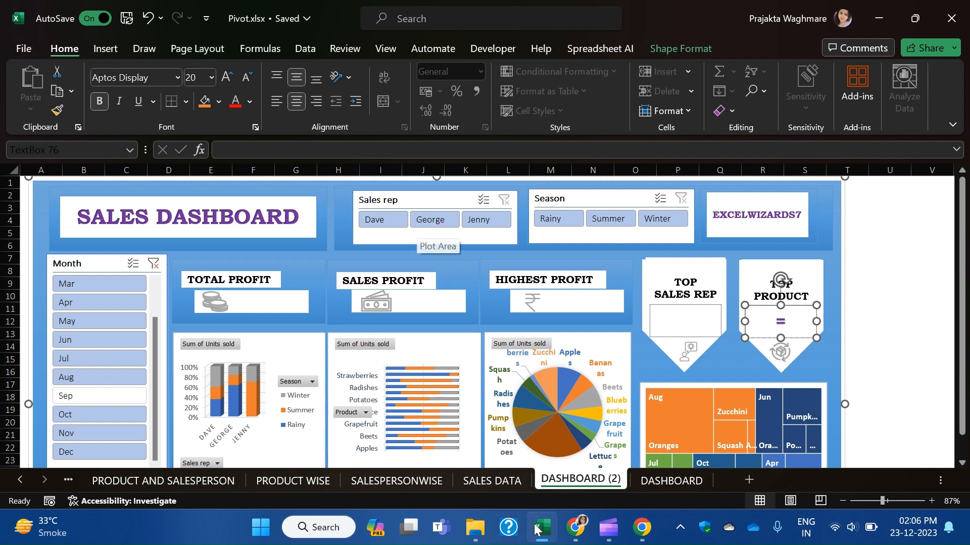
click(302, 484)
click(265, 305)
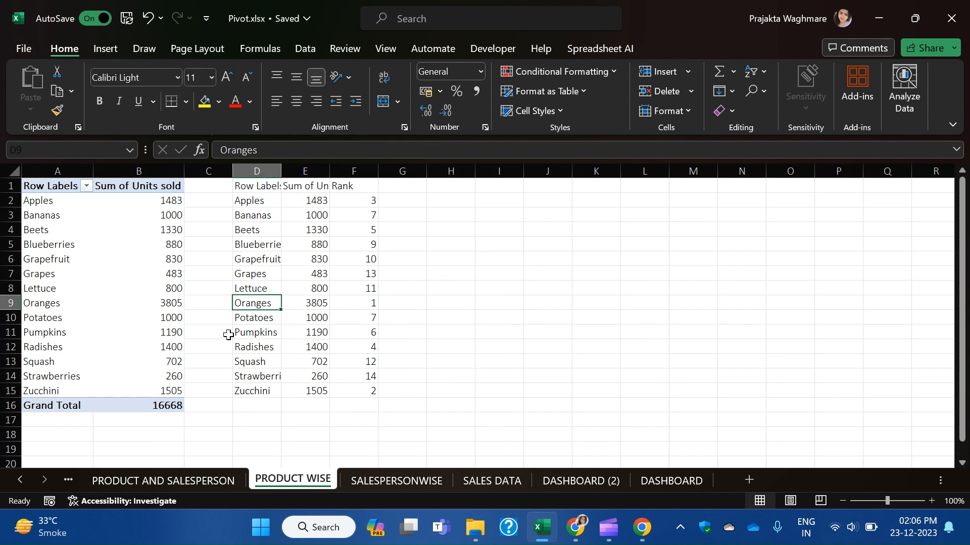
key(Down)
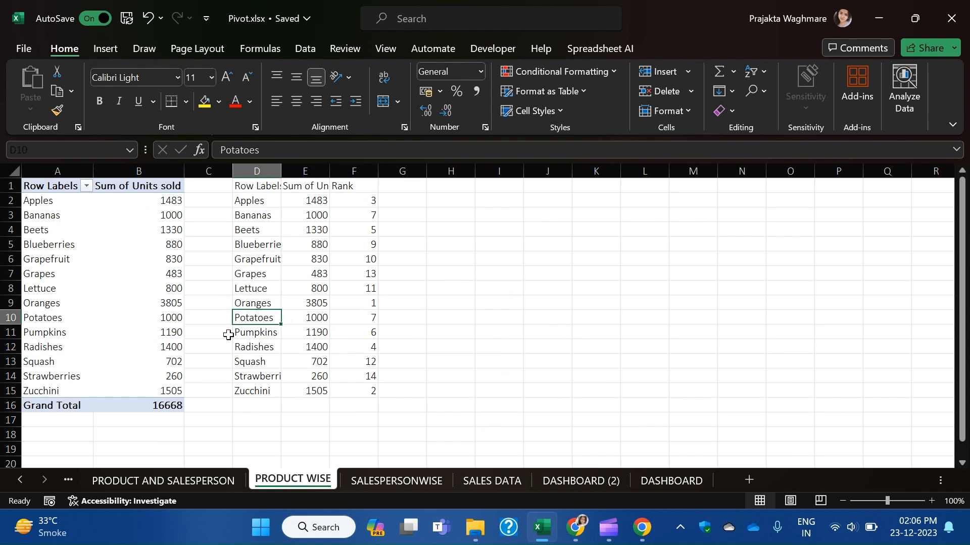
click(560, 482)
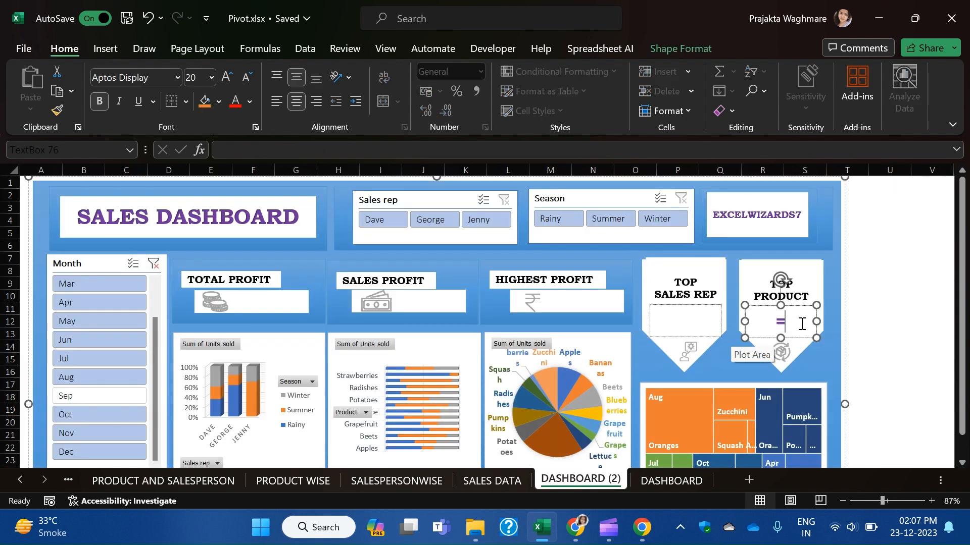
key(ctrl+z)
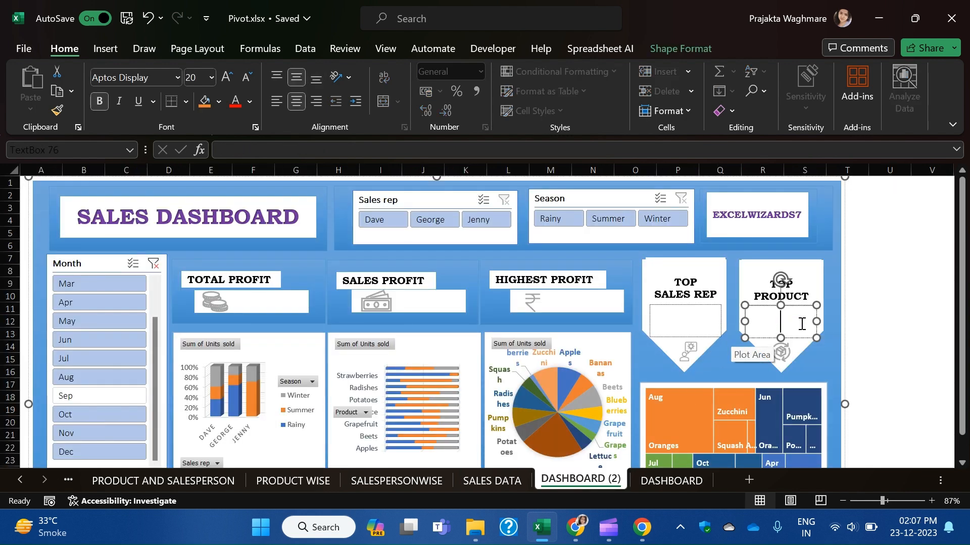
Link the Top Product box to ='PRODUCT WISE'!D9 so it displays Oranges.
click(368, 148)
text(=)
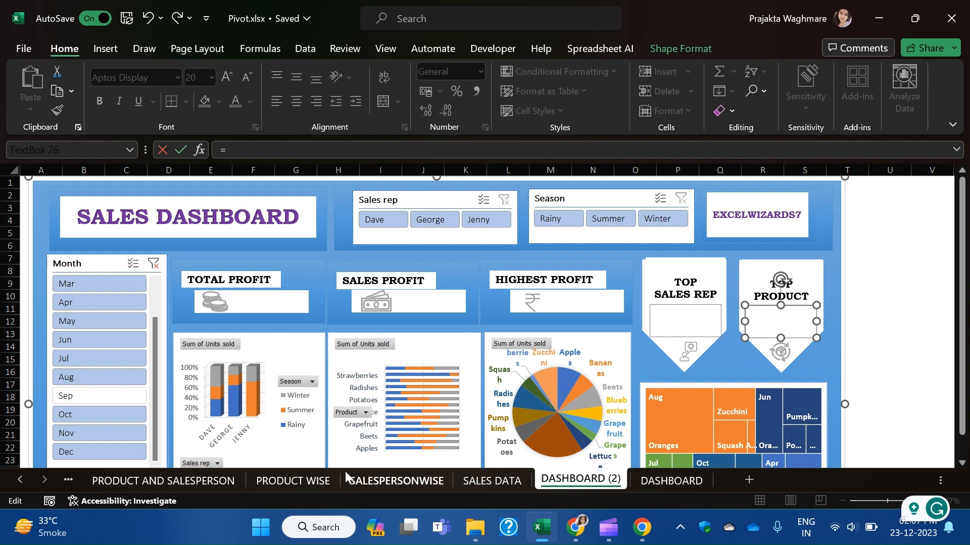
click(271, 481)
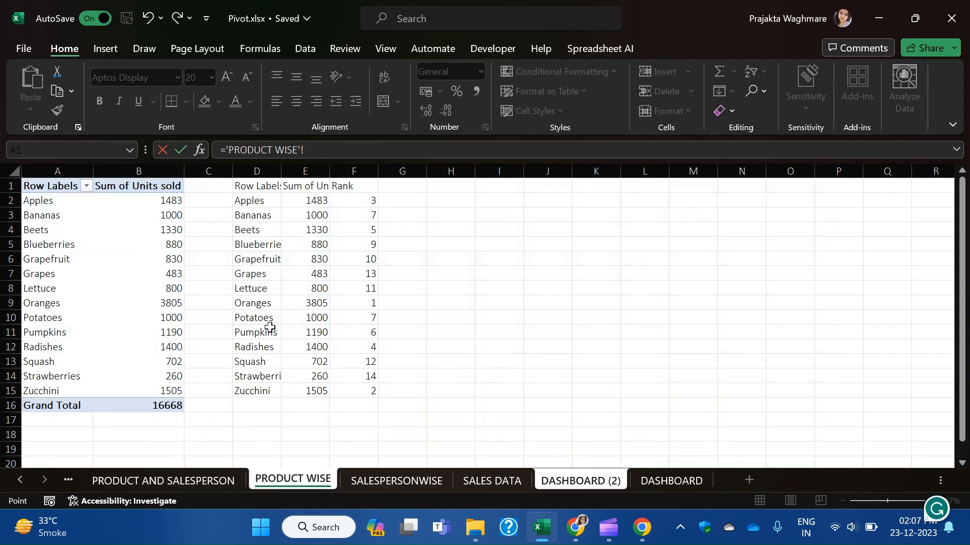
click(262, 306)
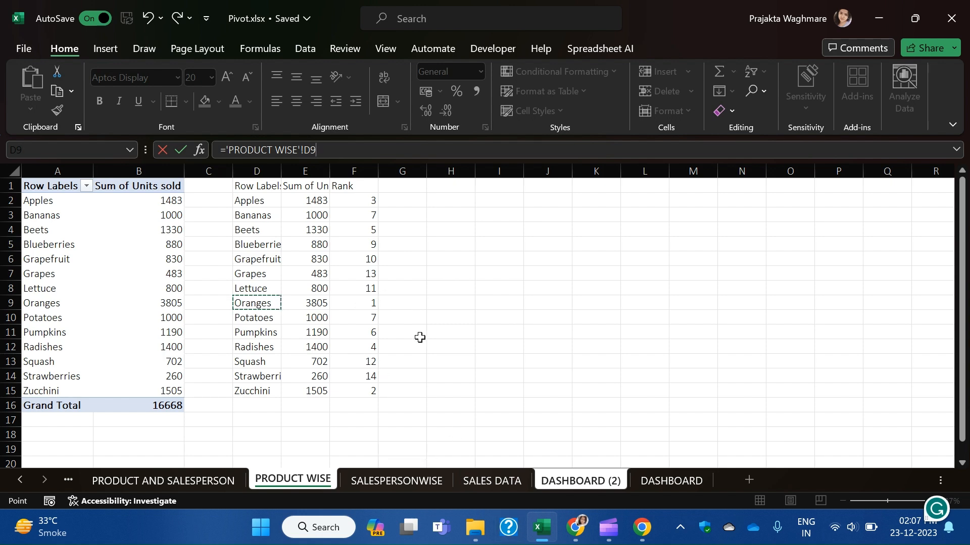
key(Return)
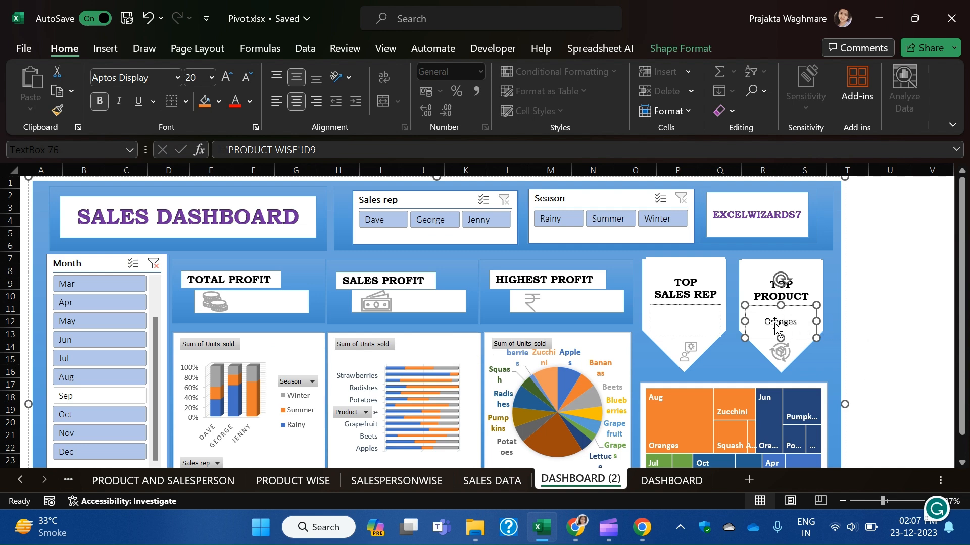
Review the dashboard cards, then go to SALESPERSONWISE and select an empty cell.
click(860, 312)
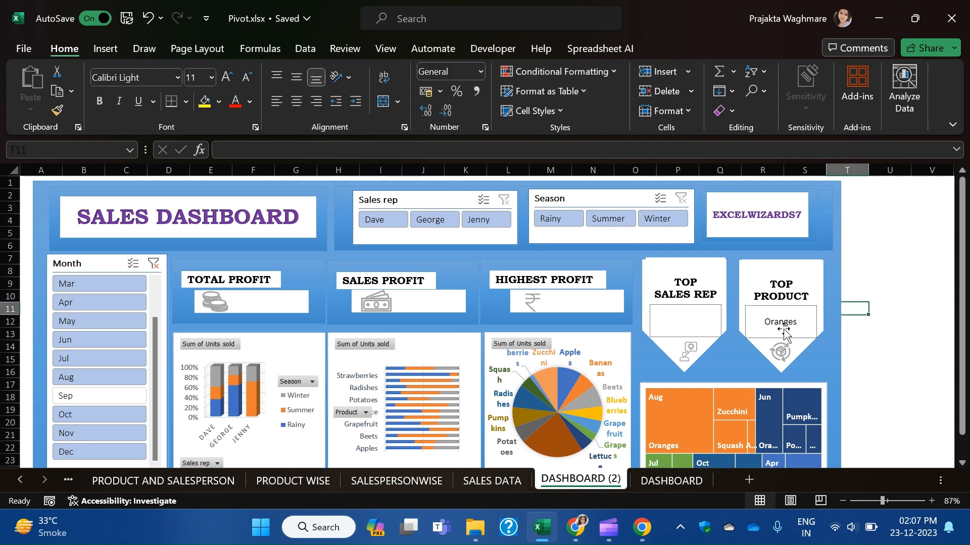
click(780, 329)
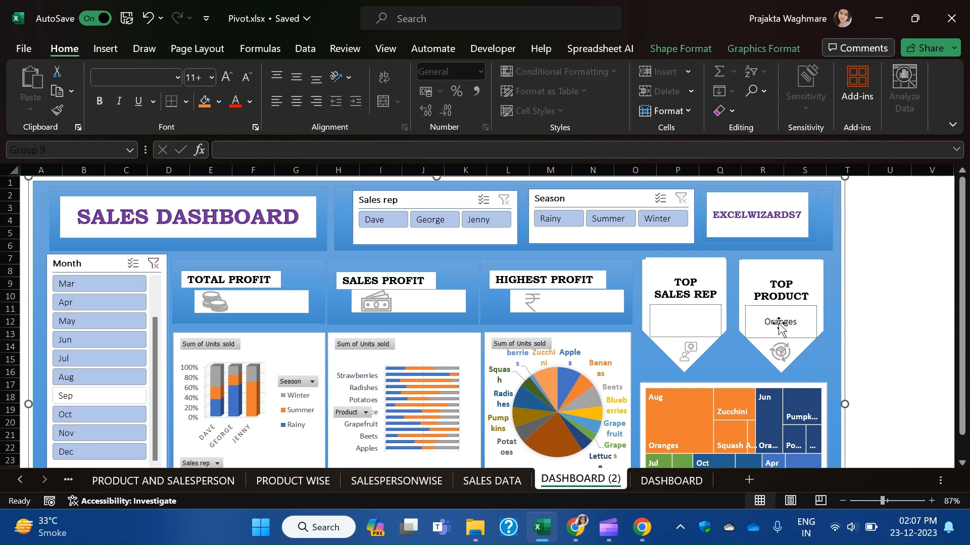
click(688, 319)
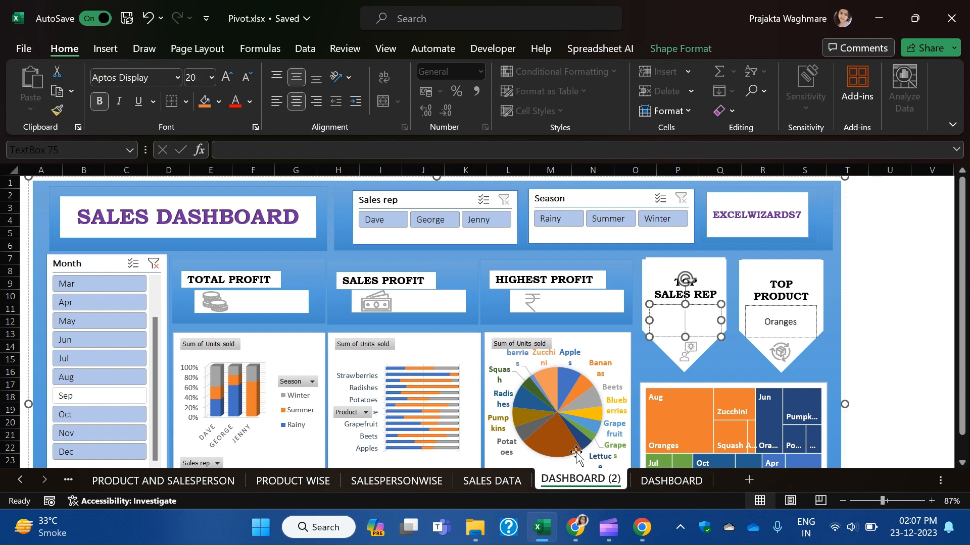
click(374, 482)
click(323, 199)
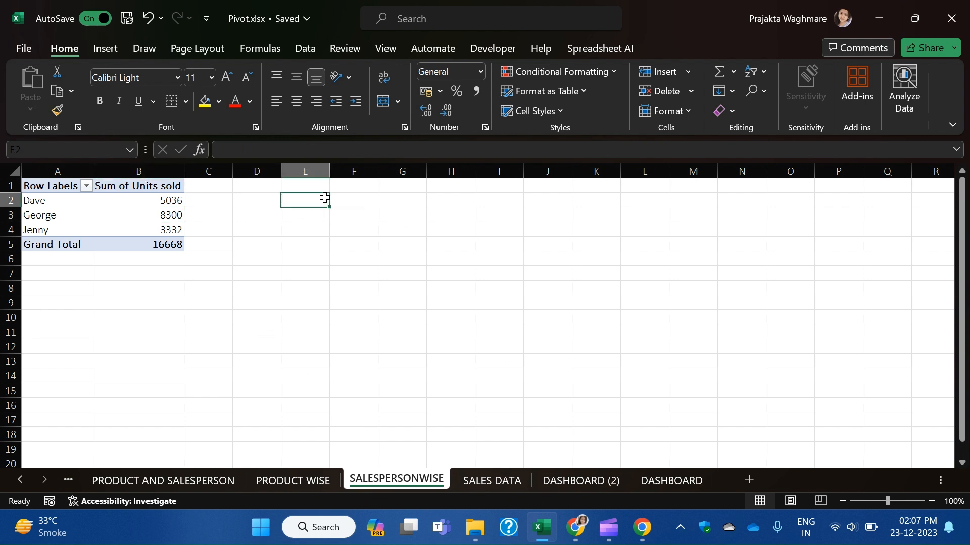
Abandon an unfinished MAX formula in E2.
text(=)
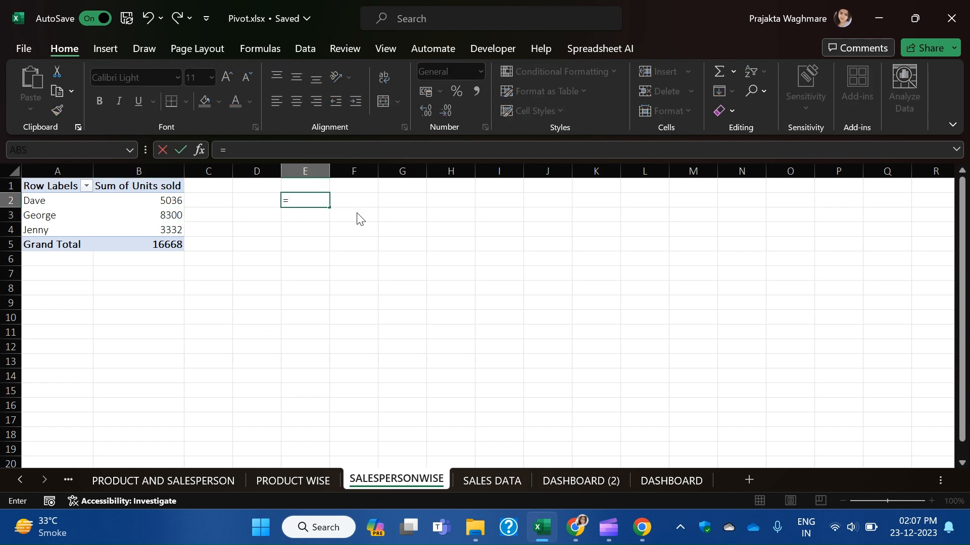
text(ma)
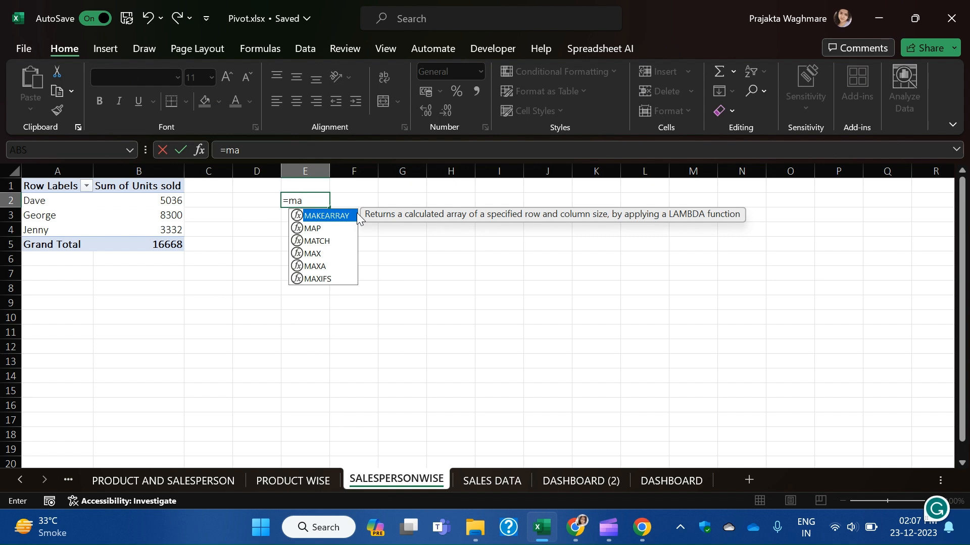
text(x)
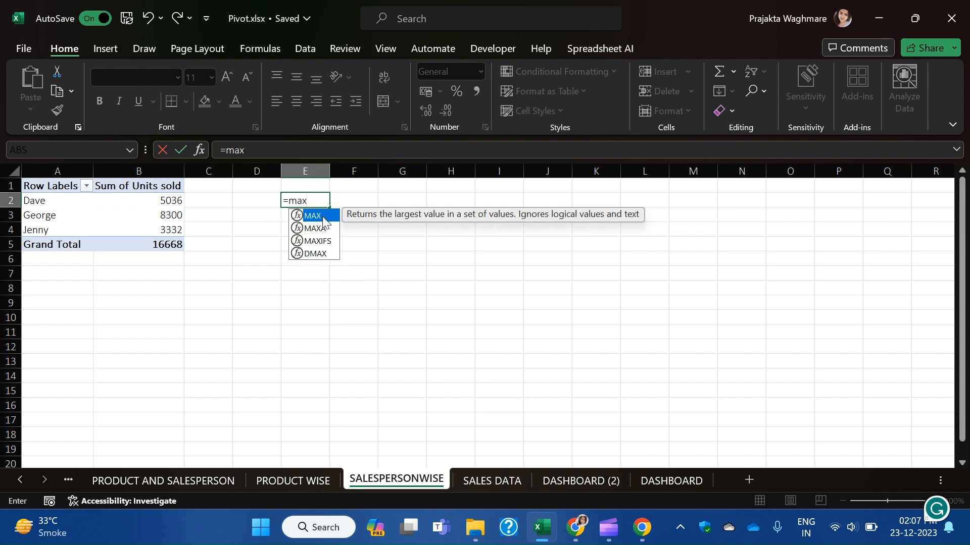
double_click(323, 219)
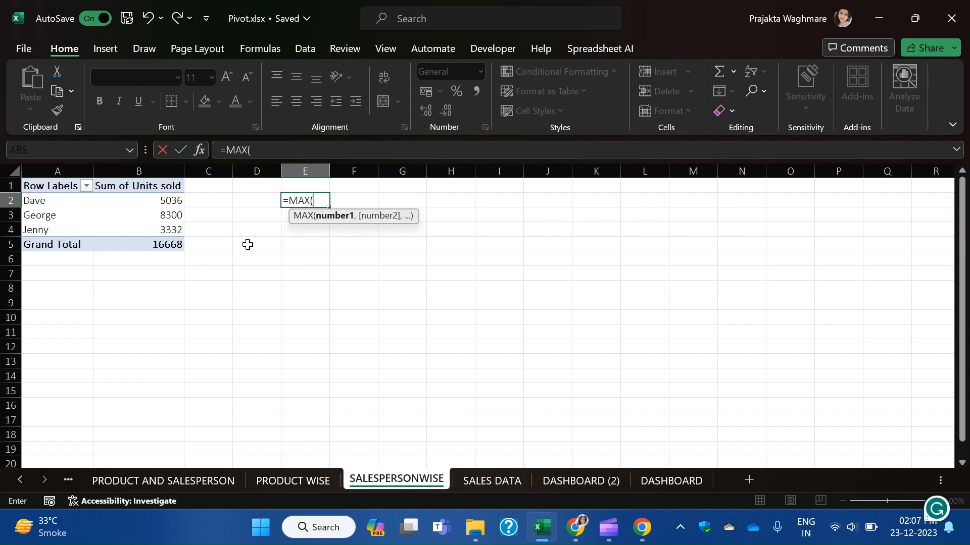
key(BackSpace)
key(Escape)
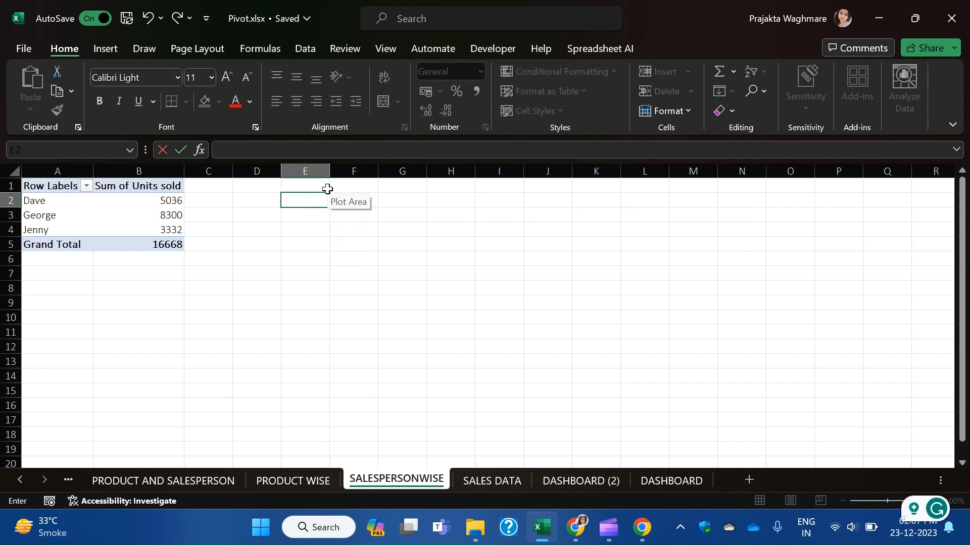
click(277, 284)
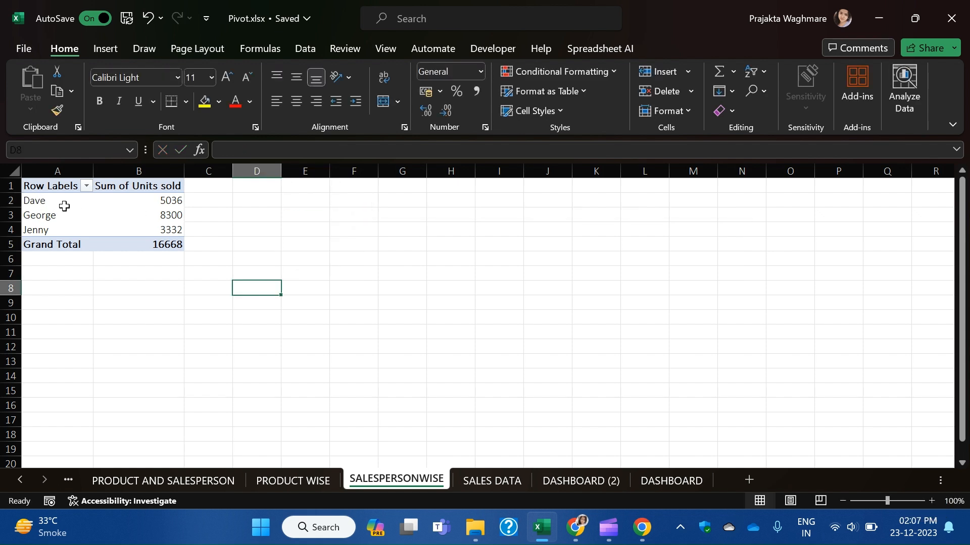
Copy the salesperson names and totals A2:B4 and paste them as values into D2.
drag(61, 201, 158, 229)
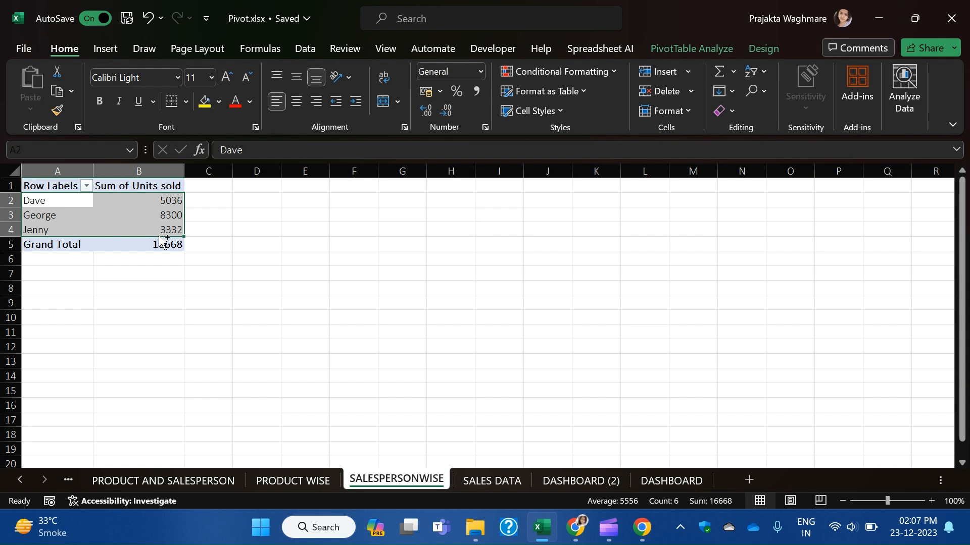
key(ctrl+c)
click(270, 201)
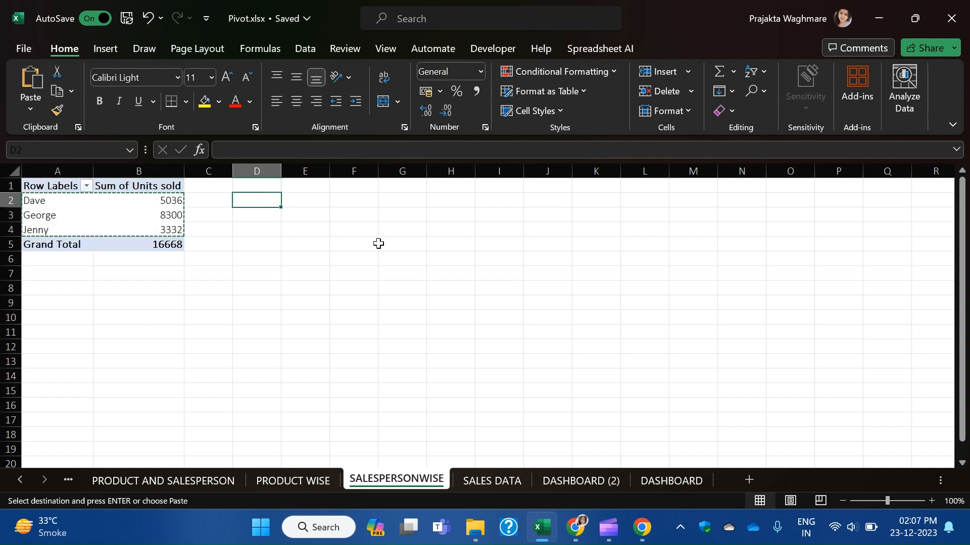
key(ctrl+alt+v)
key(v)
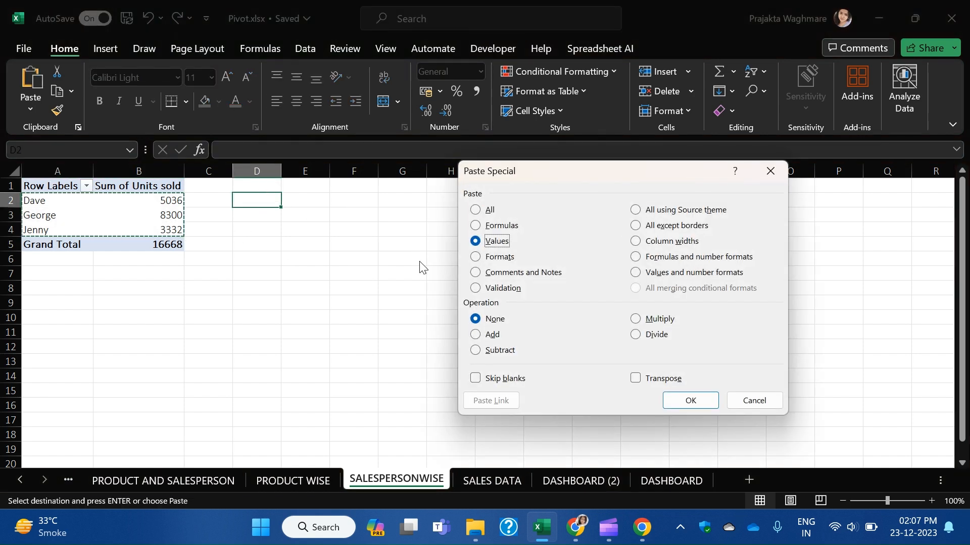
key(Return)
Enter =MAX(E2:E4) in F2, returning the highest total of 8300.
click(352, 199)
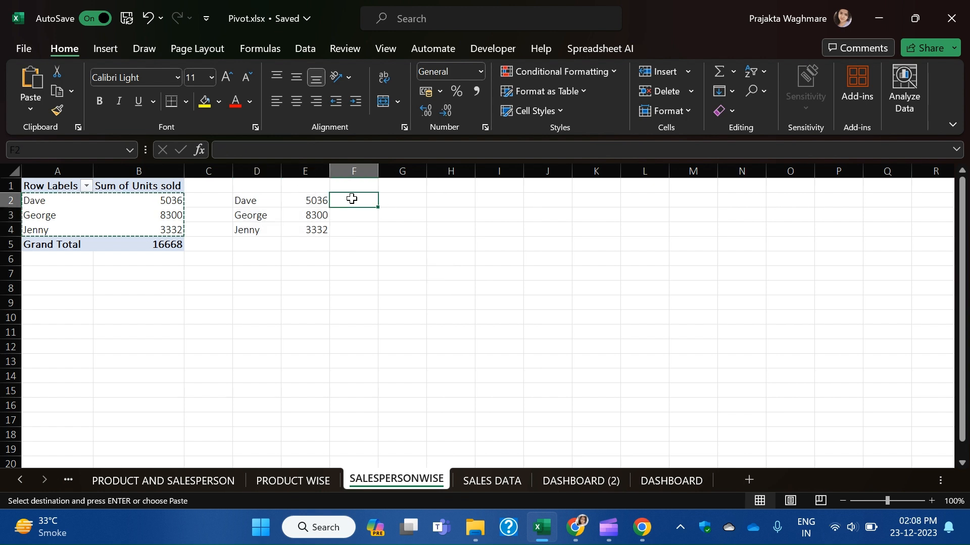
text(=max)
key(Tab)
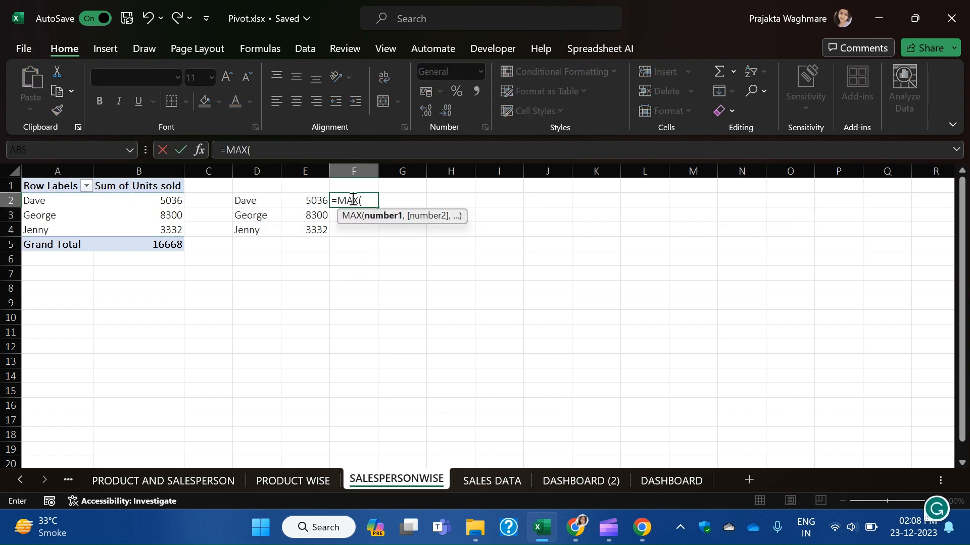
drag(310, 199, 306, 233)
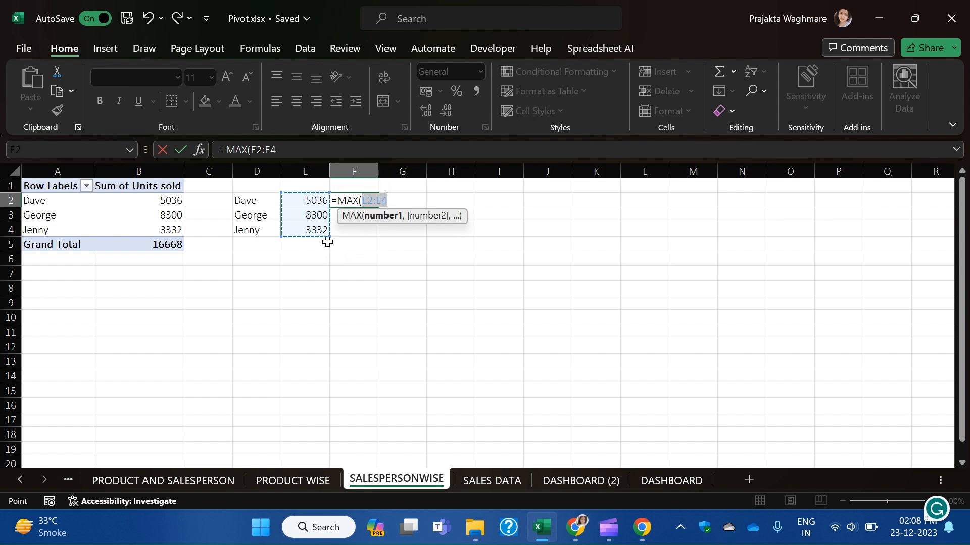
text())
key(Return)
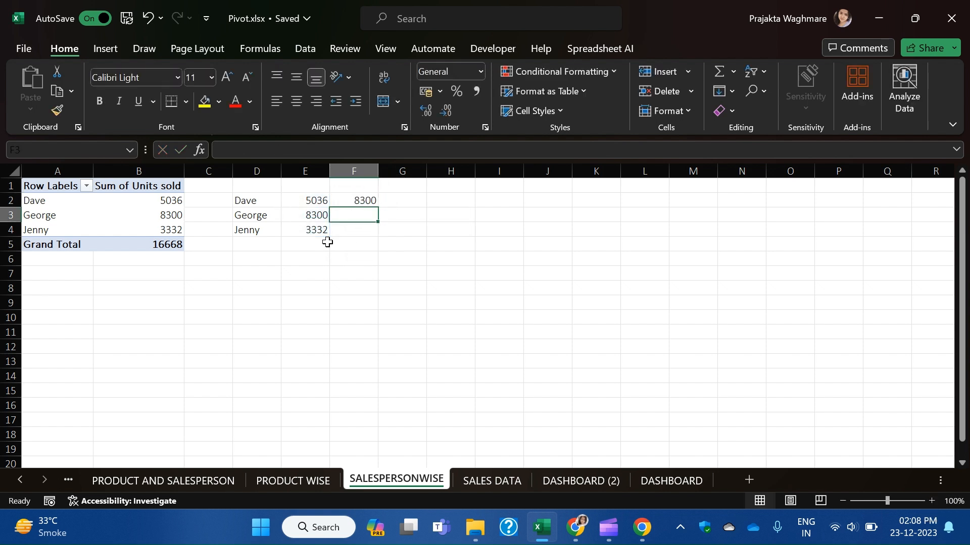
click(368, 199)
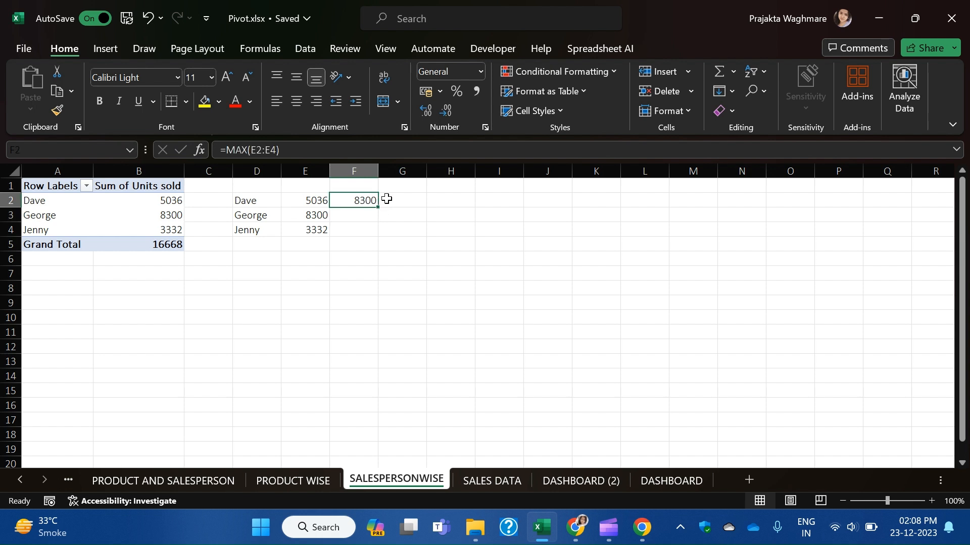
click(387, 199)
Enter =XLOOKUP(F2,E2:E4,D2:D4) in G2 to return the top rep's name.
text(=)
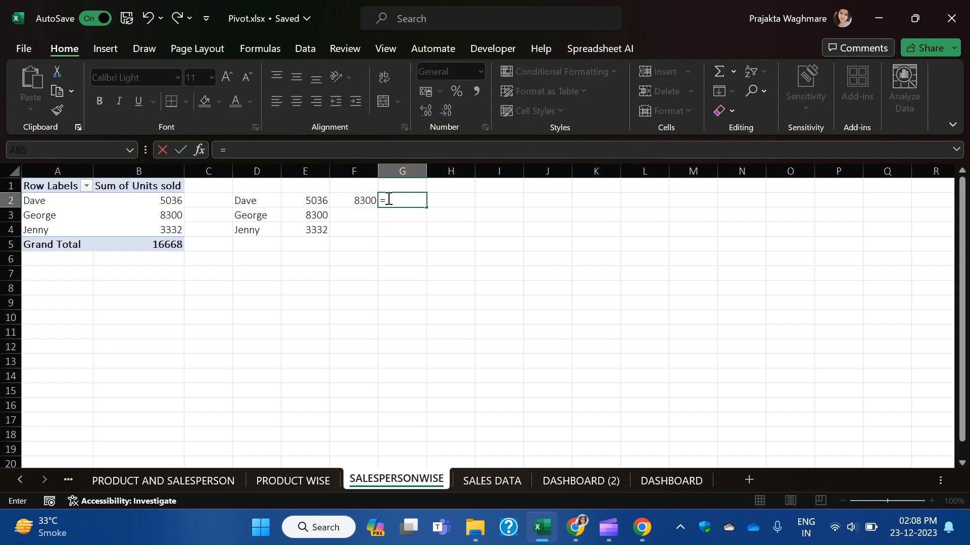
text(vl)
key(Tab)
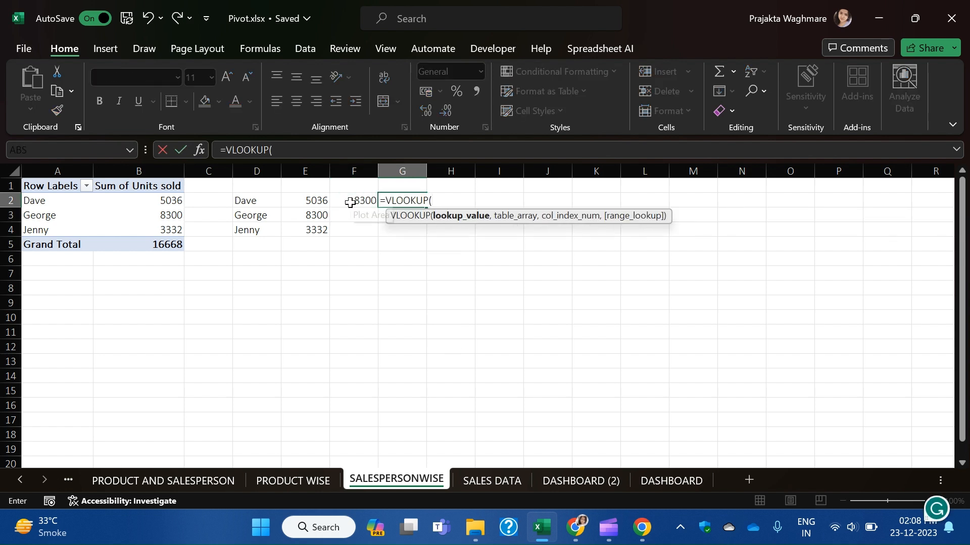
key(BackSpace)
key(BackSpace)
key(BackSpace)
key(BackSpace)
key(BackSpace)
key(BackSpace)
key(BackSpace)
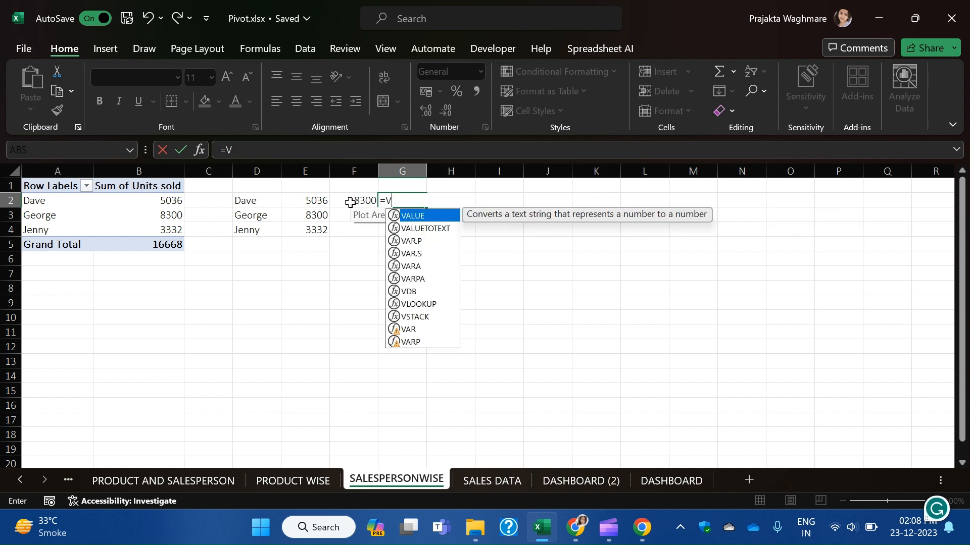
key(BackSpace)
text(xl)
key(Tab)
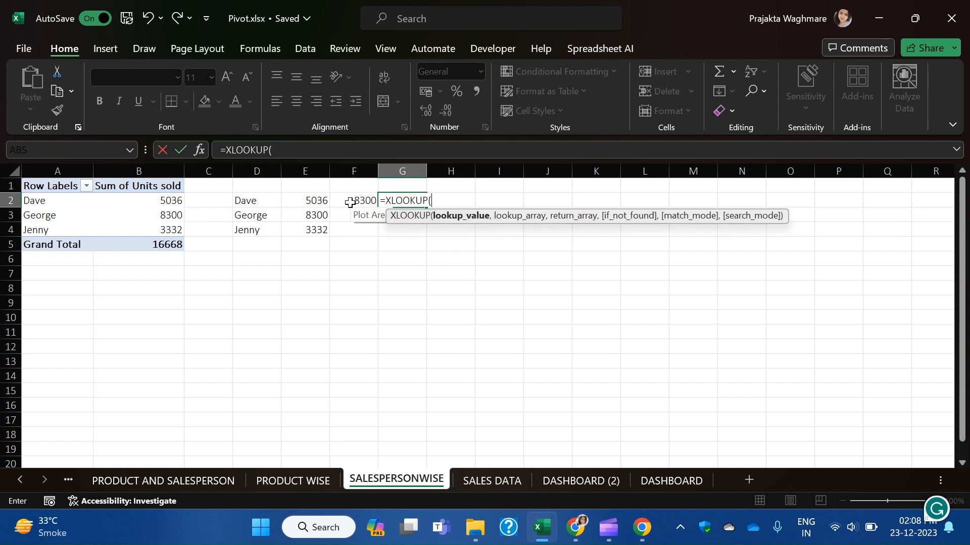
click(357, 200)
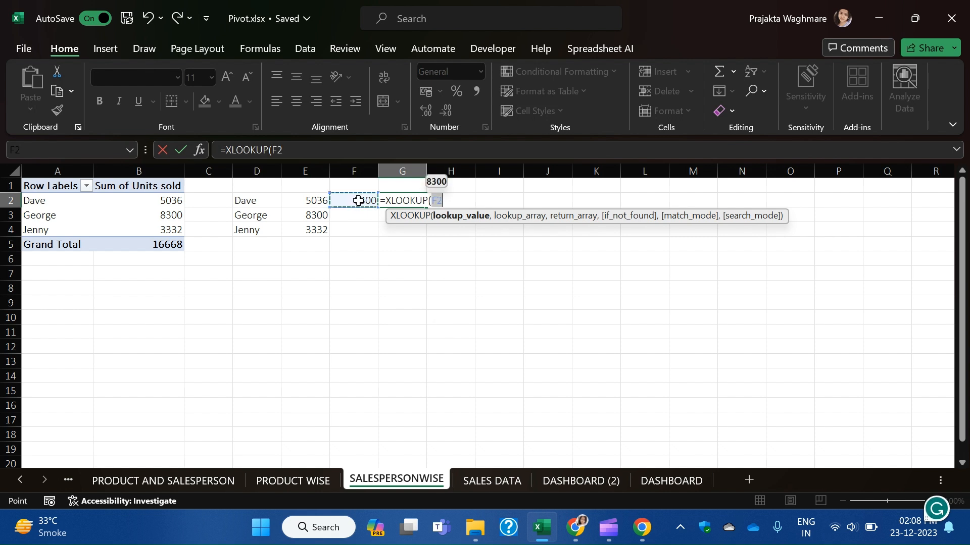
text(,)
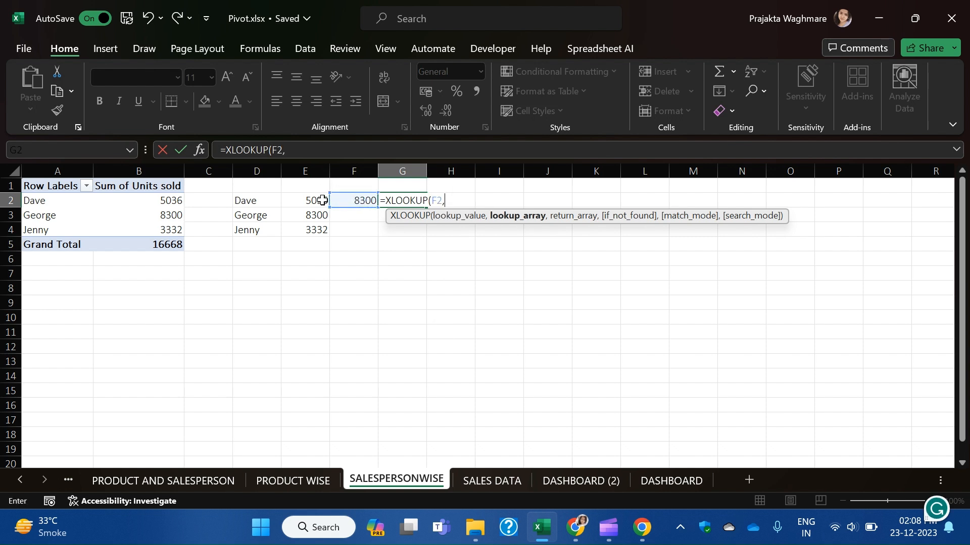
drag(321, 200, 322, 236)
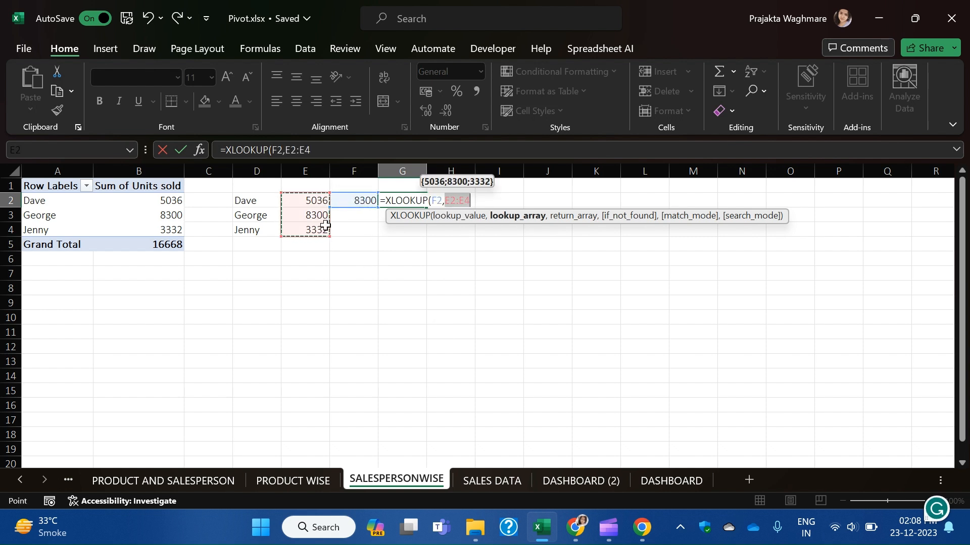
text(,)
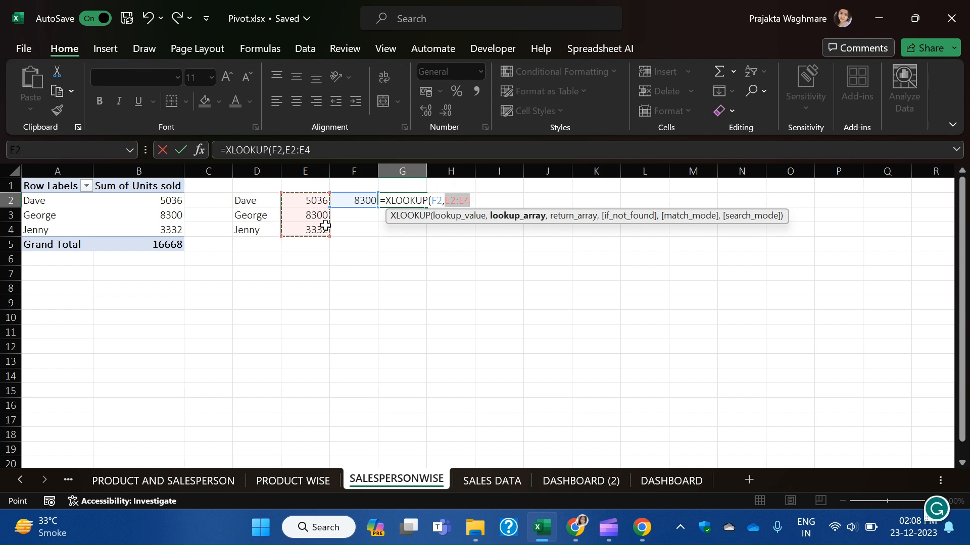
drag(256, 202, 264, 229)
key(Return)
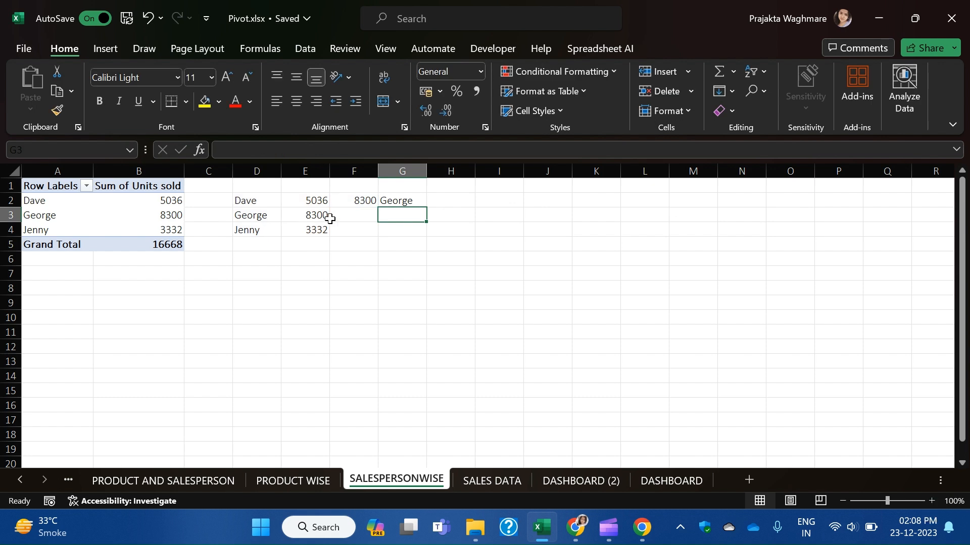
click(394, 202)
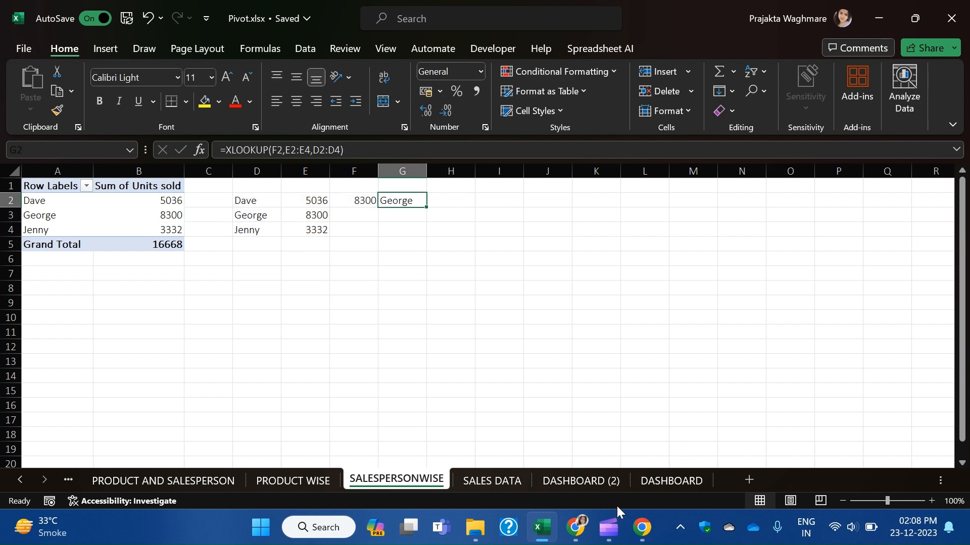
Set the DASHBOARD (2) Top Sales Rep box to =SALESPERSONWISE!G2 so it shows the top rep.
click(604, 482)
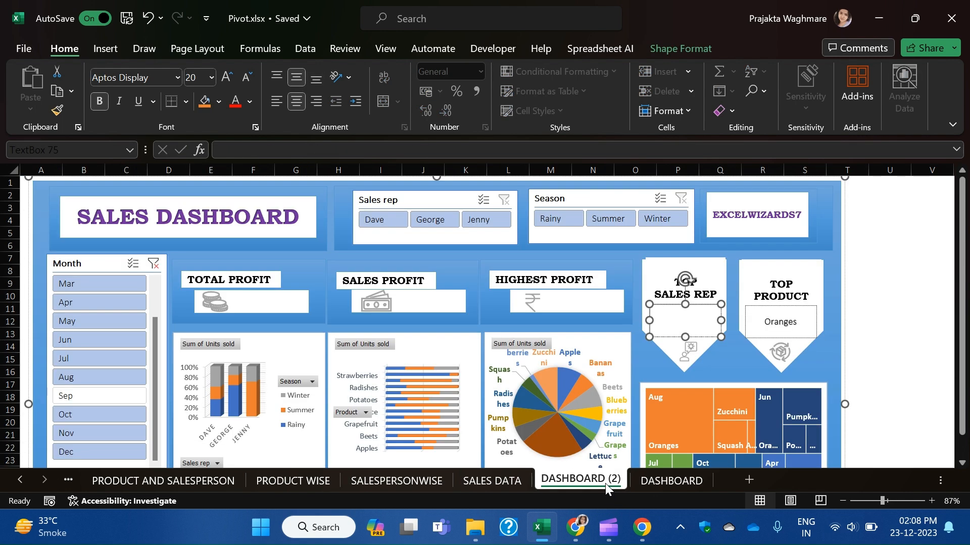
click(310, 150)
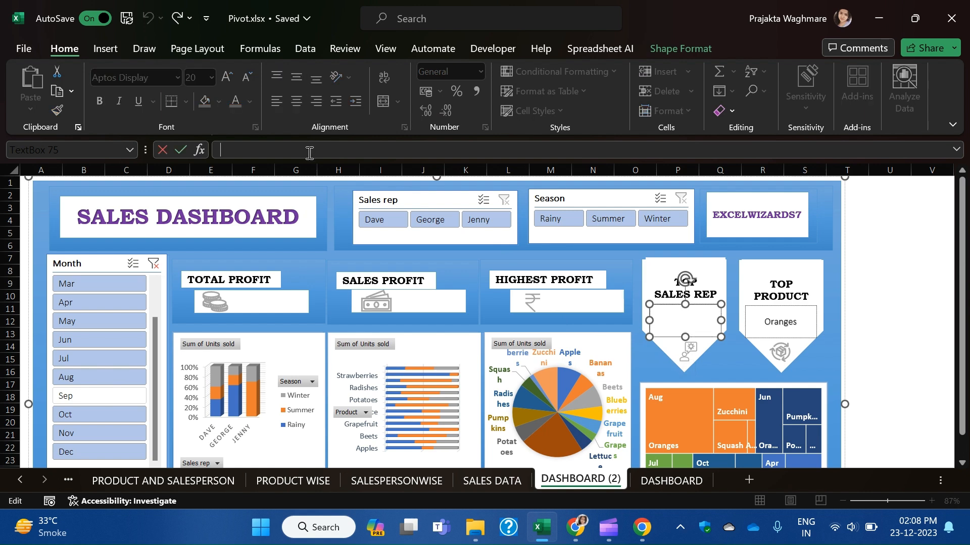
text(=)
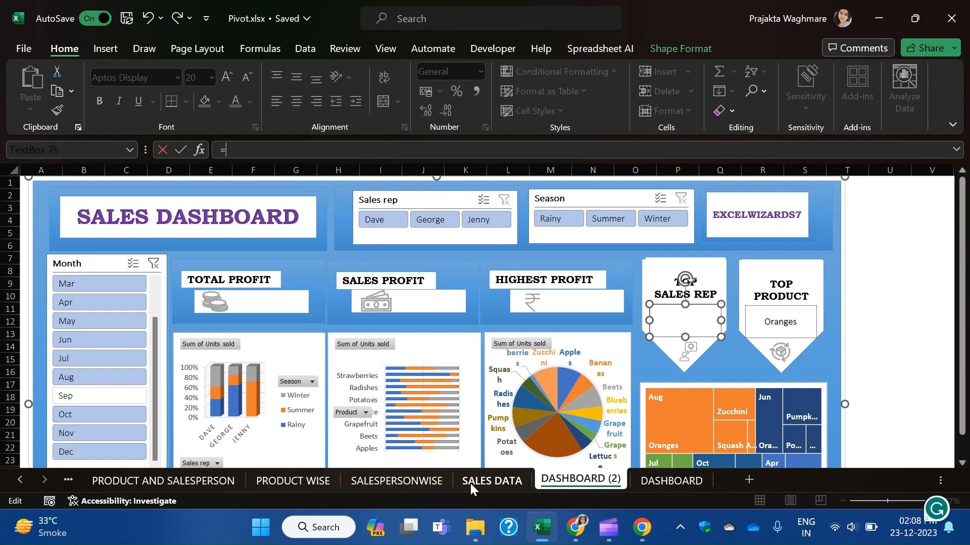
click(389, 487)
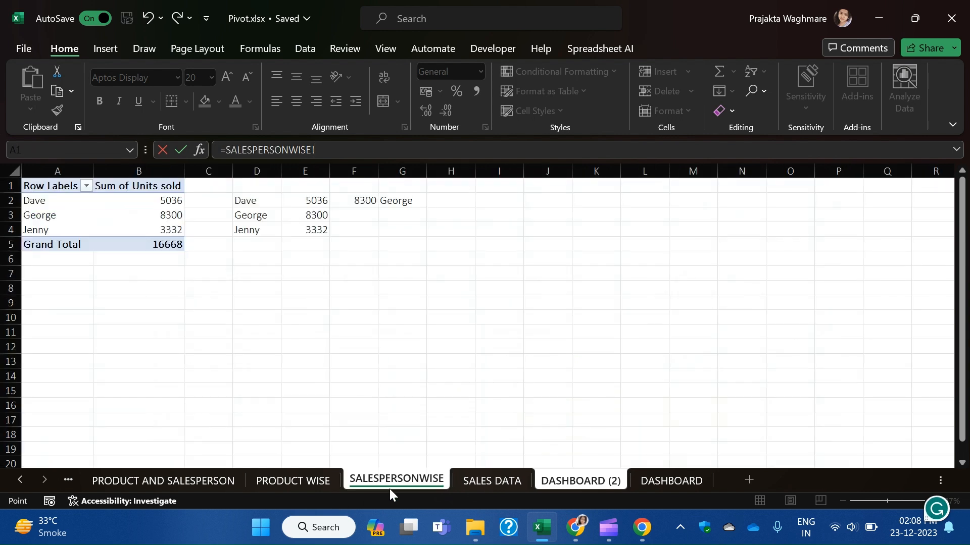
click(403, 203)
key(Return)
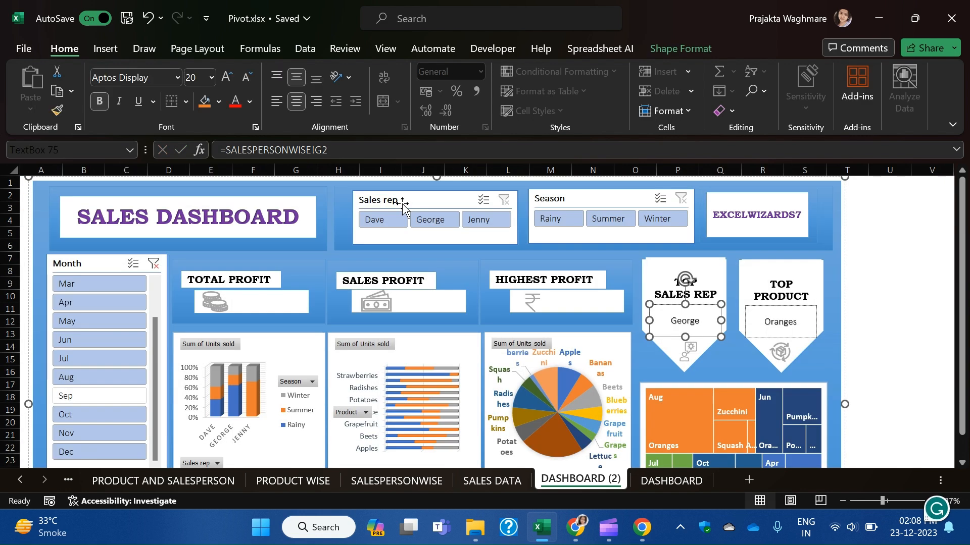
Change the rep name text in the Top Sales Rep box to the Abadi font.
click(677, 324)
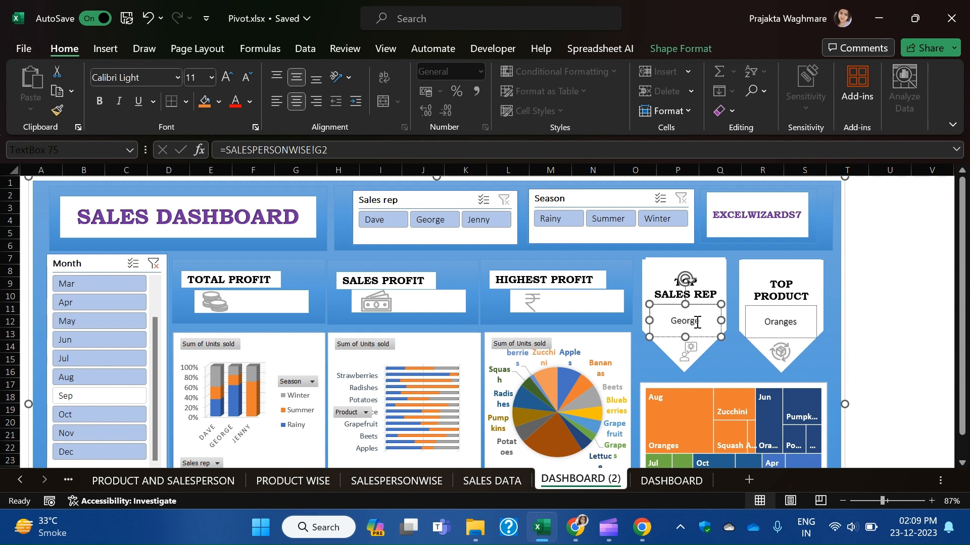
click(177, 78)
scroll(148, 212, up, 15)
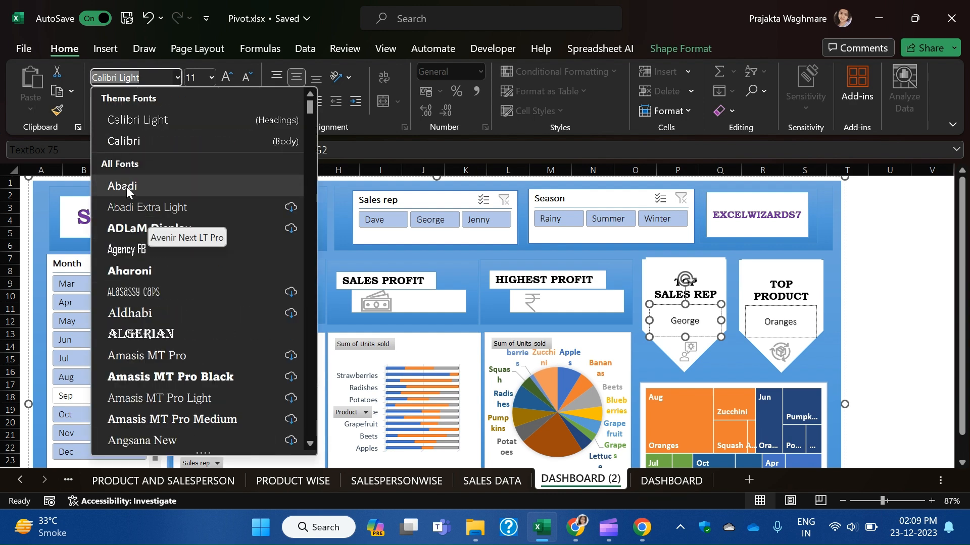
click(126, 186)
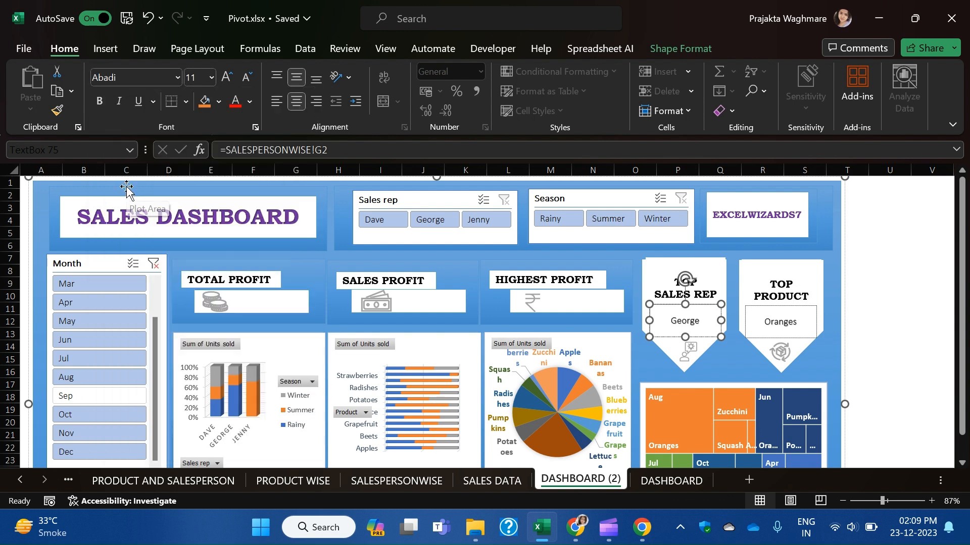
click(211, 77)
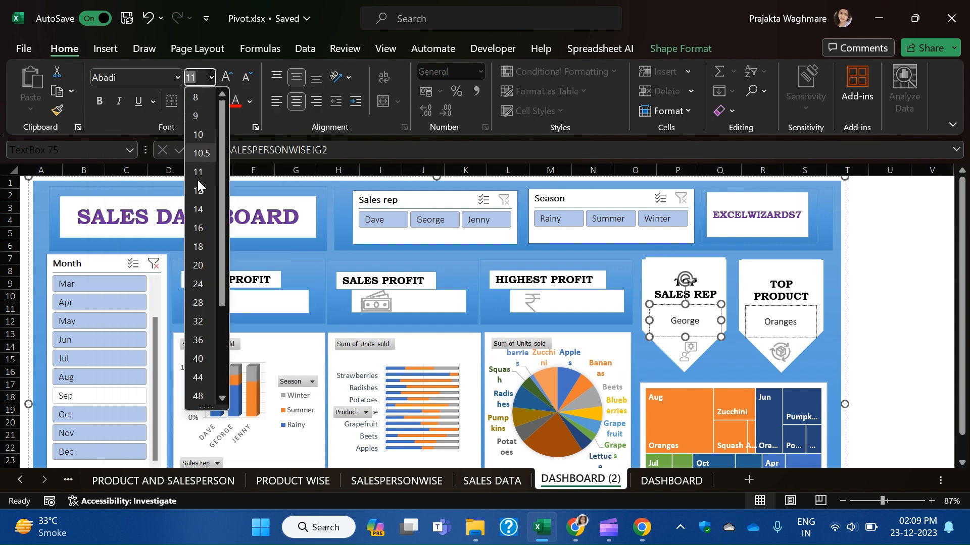
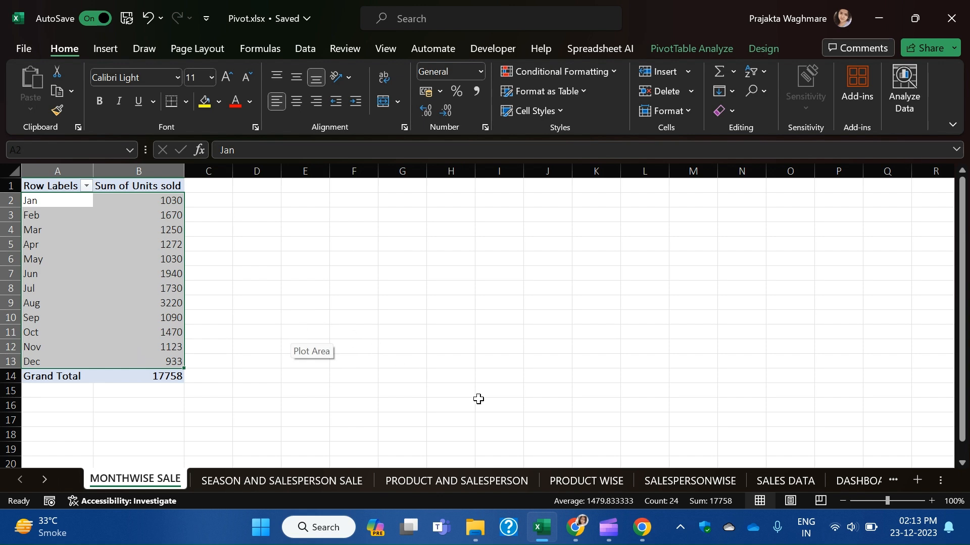
Show the DASHBOARD (2) sales dashboard and scroll the sheet tabs back toward MONTHWISE SALE.
click(854, 480)
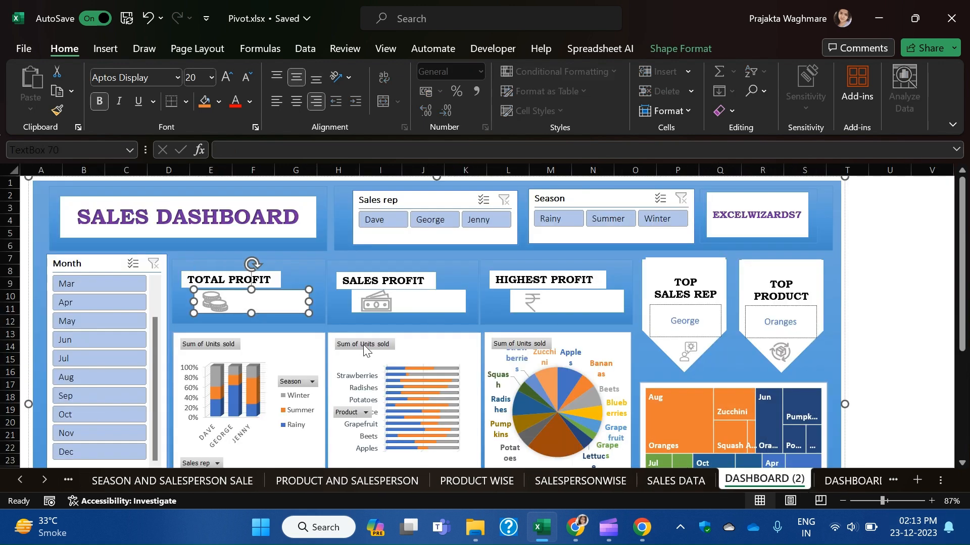
scroll(367, 350, down, 1)
click(19, 480)
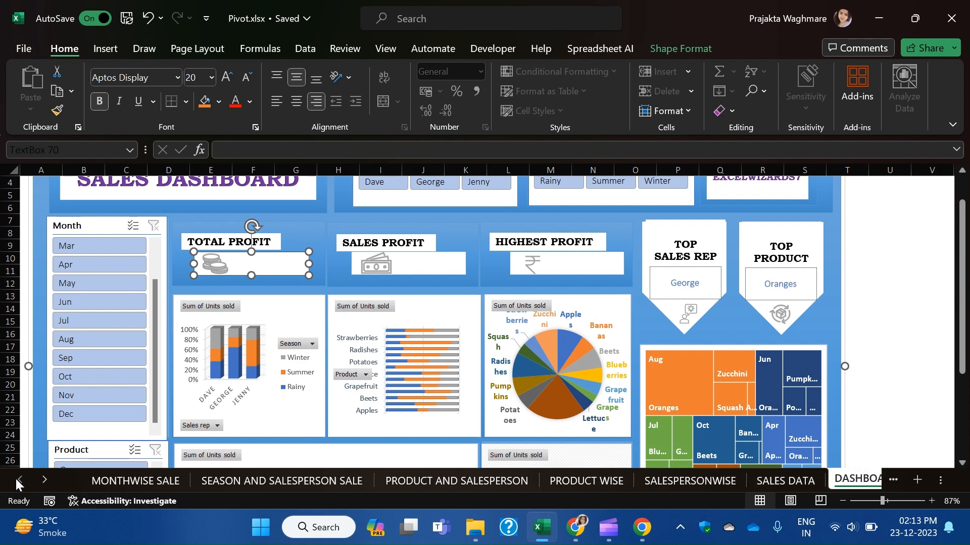
Copy the month-wise pivot A1:B14 on MONTHWISE SALE and paste it as values at D1.
click(160, 480)
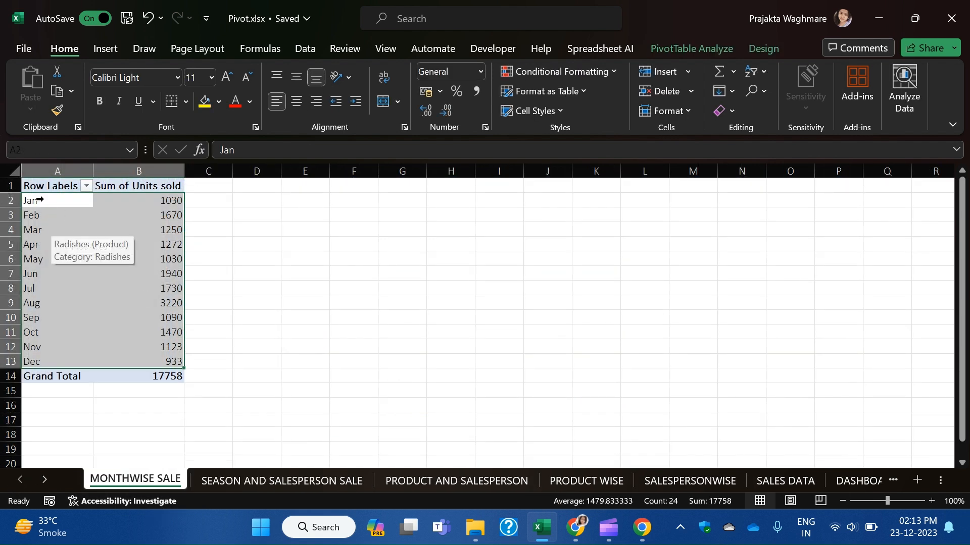
drag(51, 187, 165, 372)
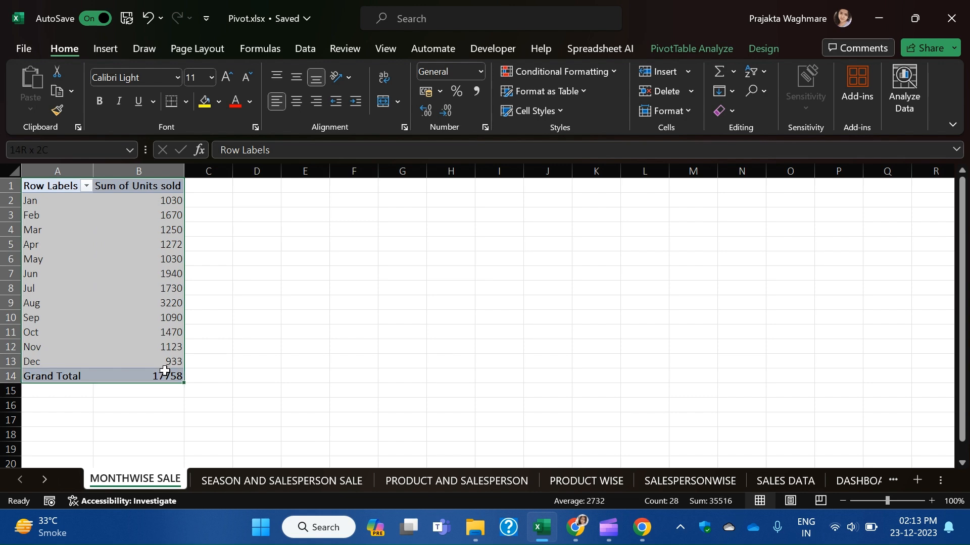
key(ctrl+c)
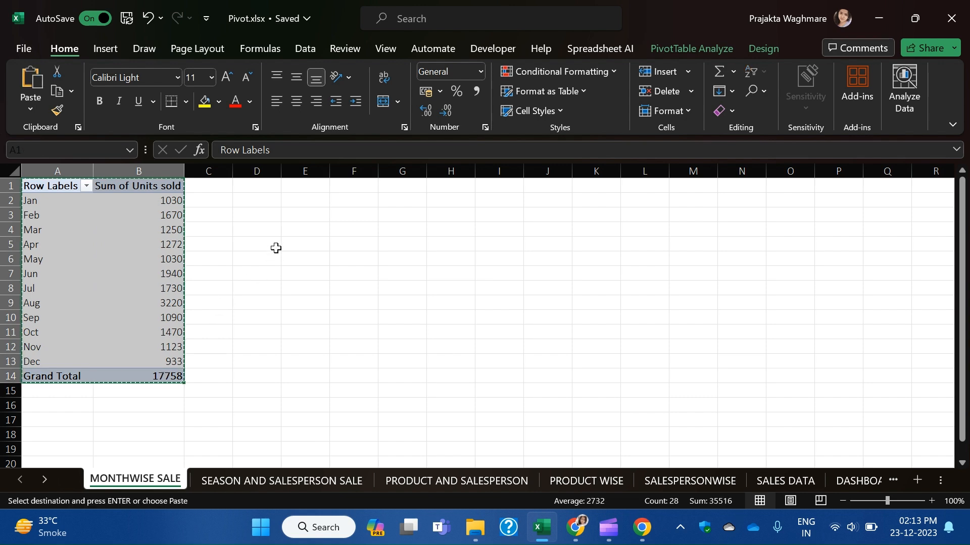
click(275, 184)
key(ctrl+alt+v)
key(v)
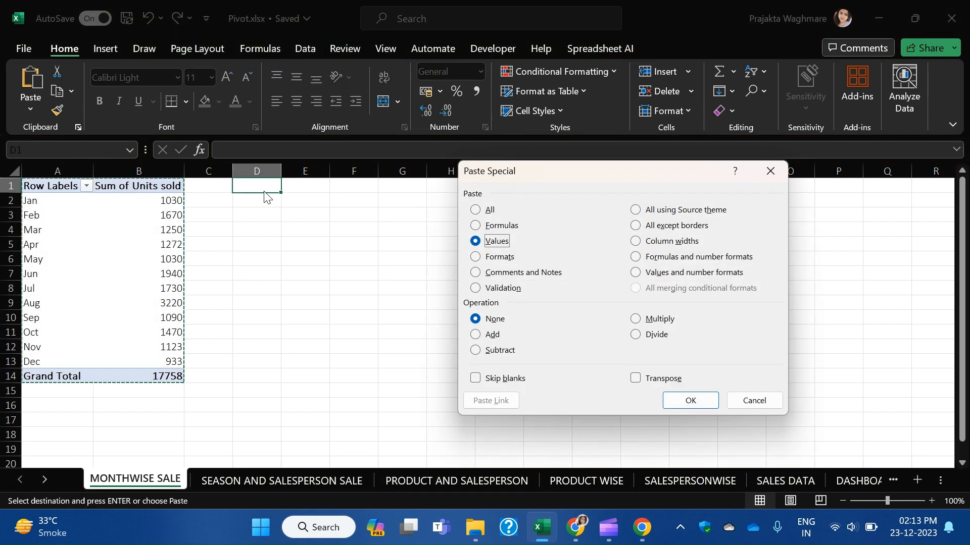
key(Return)
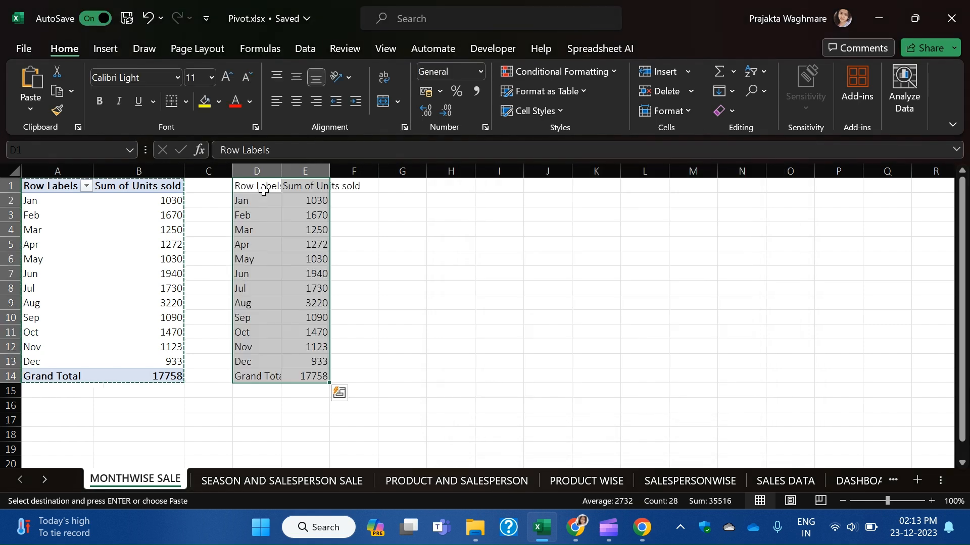
click(496, 318)
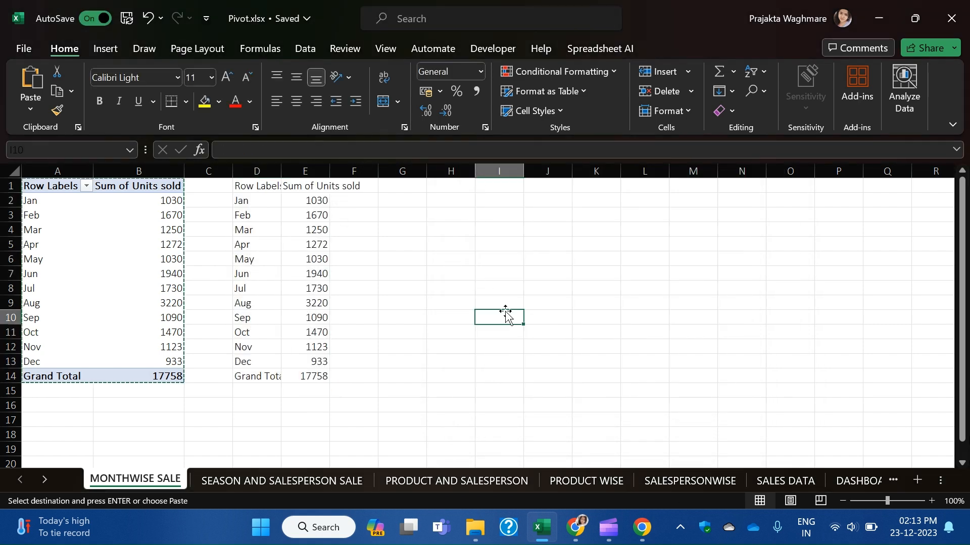
Autofit columns D and E and check the pasted Grand Total in E14.
click(259, 170)
drag(259, 170, 303, 171)
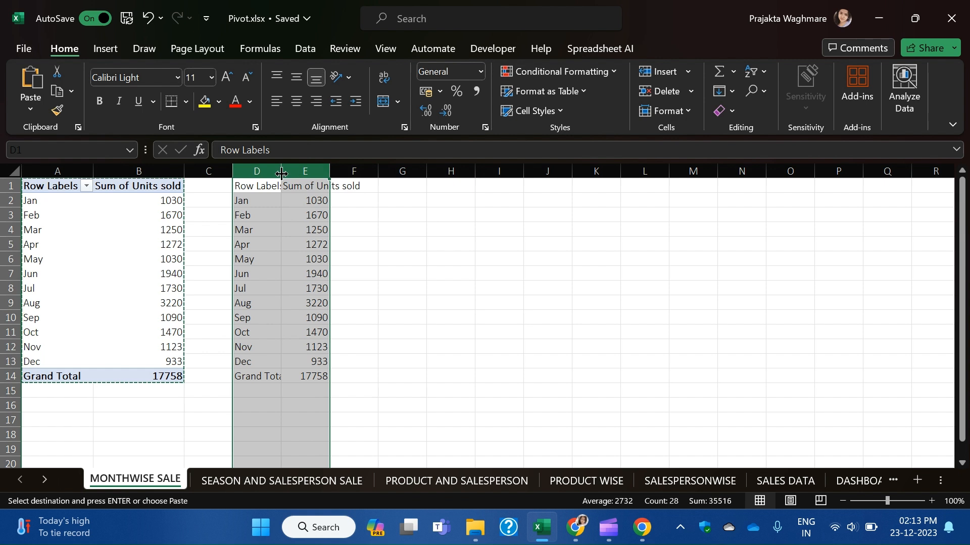
double_click(280, 171)
click(570, 464)
click(360, 378)
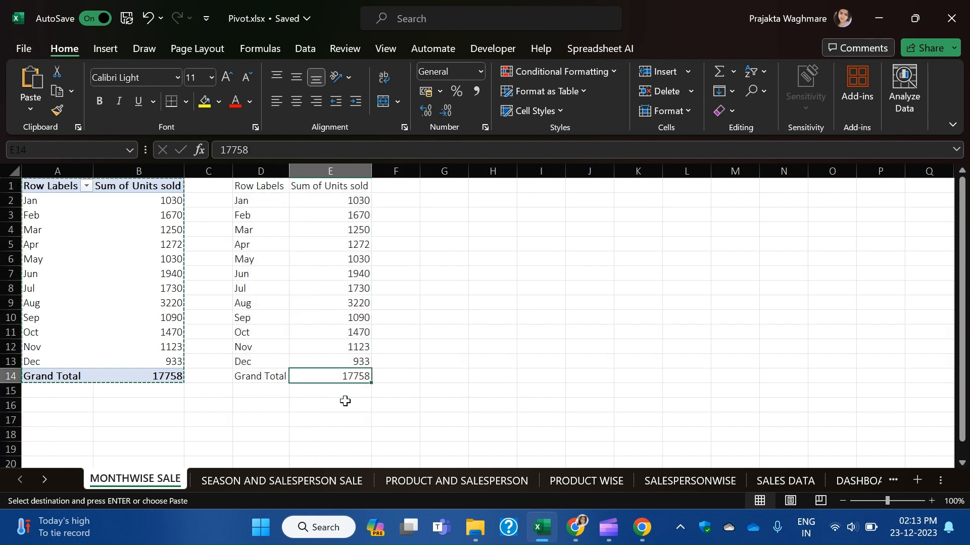
Move the month rows D1:E13 to G1:H13 and the Grand Total row D14:E14 to D1:E1.
drag(251, 186, 356, 361)
key(ctrl+x)
click(456, 187)
key(ctrl+v)
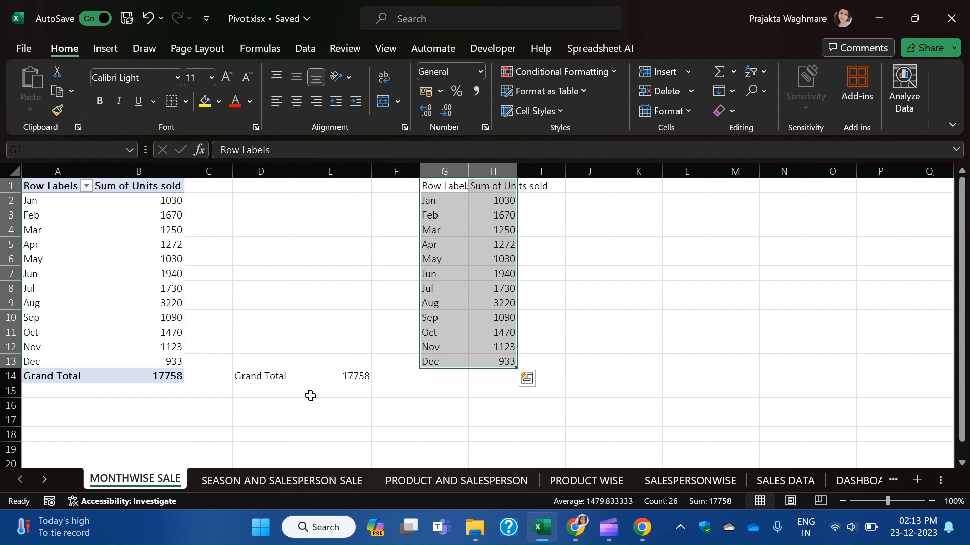
drag(273, 376, 343, 374)
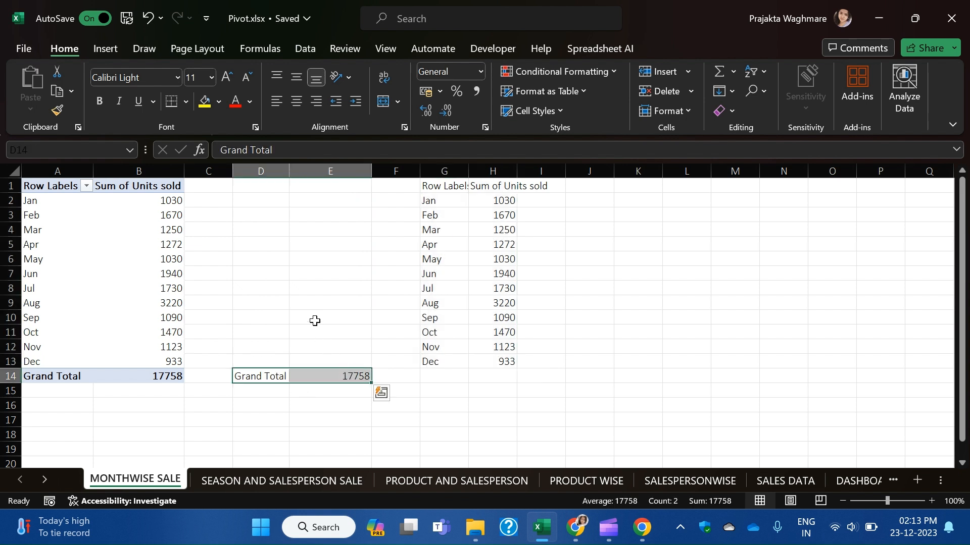
key(ctrl+x)
click(271, 190)
key(ctrl+v)
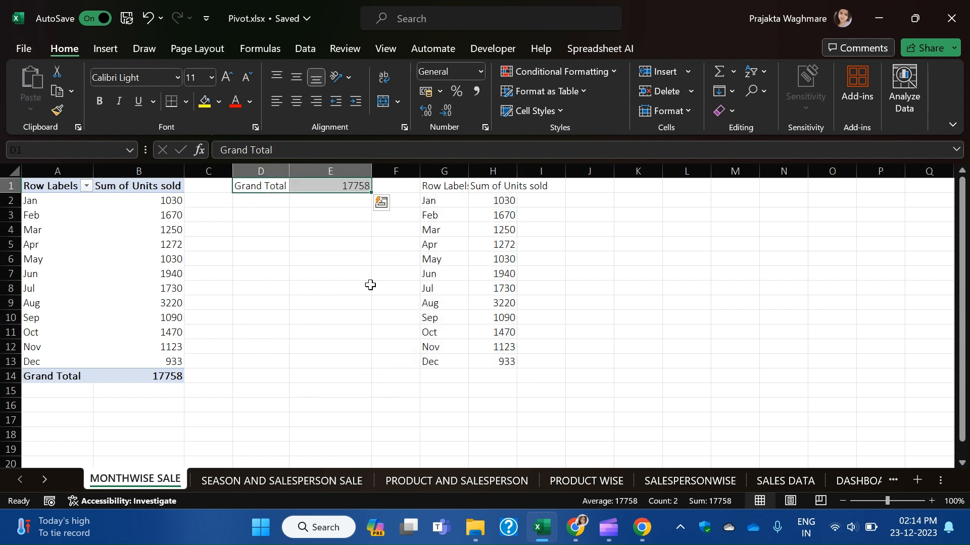
click(551, 287)
Autofit columns G and H to fit the month table headers.
click(438, 185)
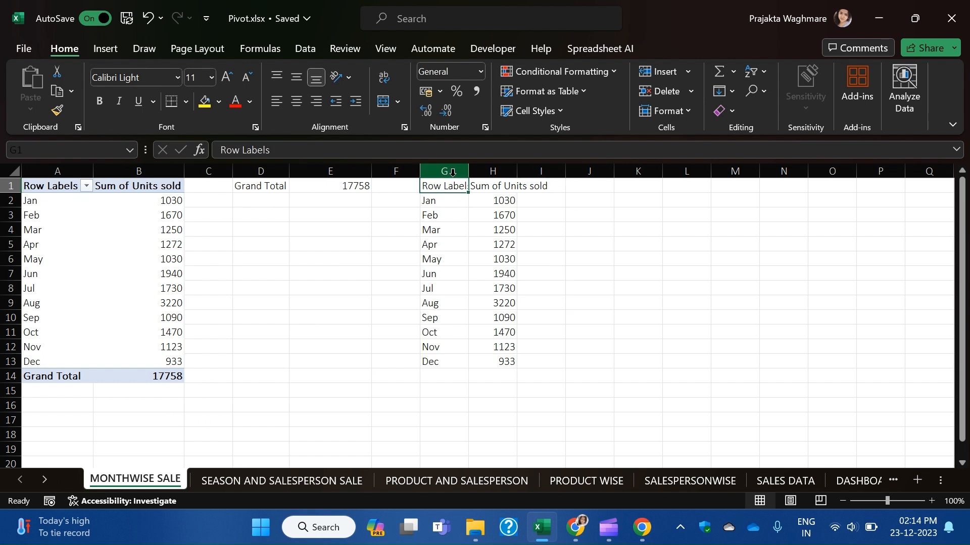
drag(462, 172, 492, 180)
double_click(468, 171)
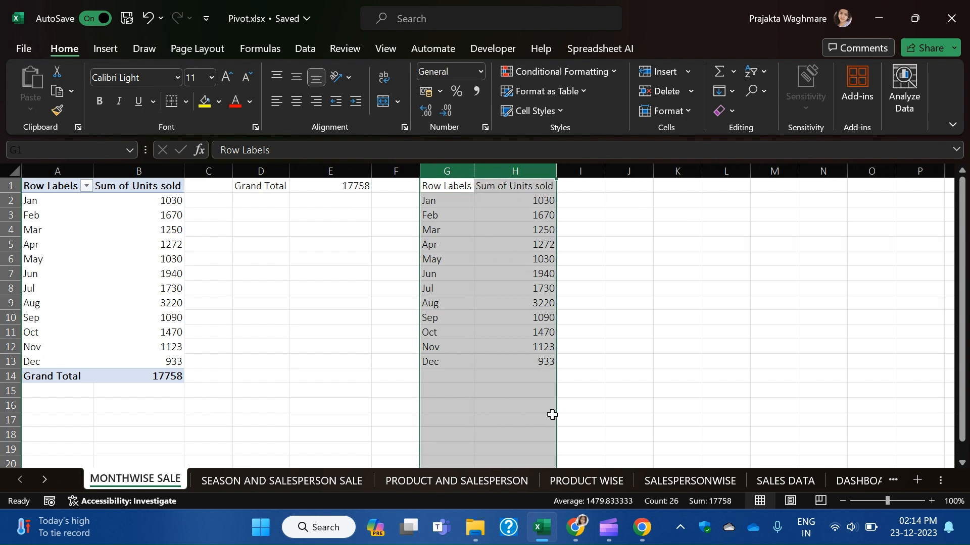
click(539, 374)
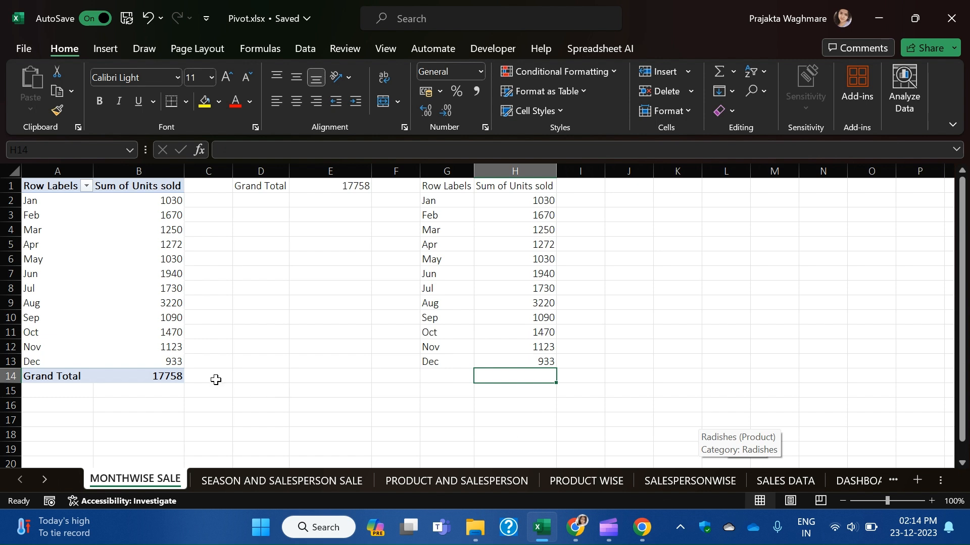
click(153, 394)
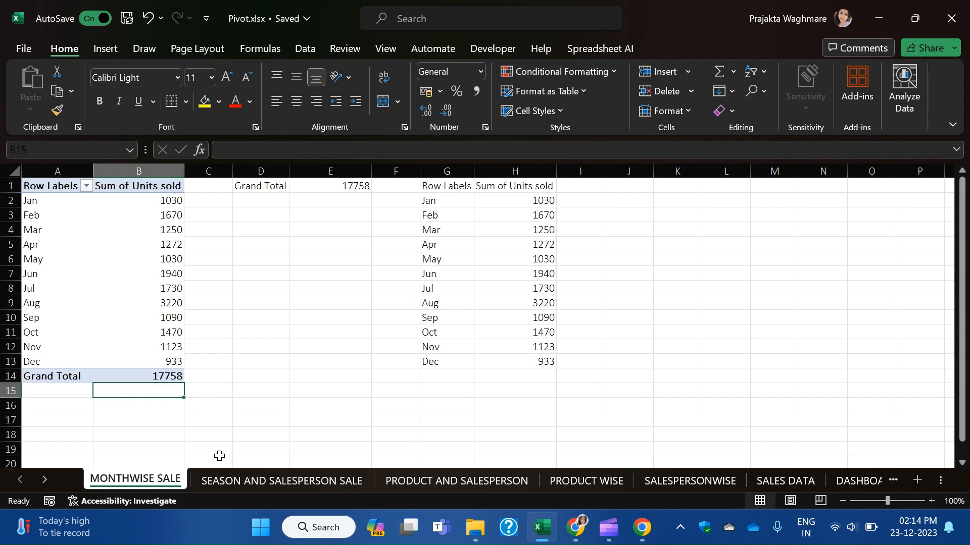
Turn the pivot table's Grand Totals off for rows and columns.
key(alt+equal)
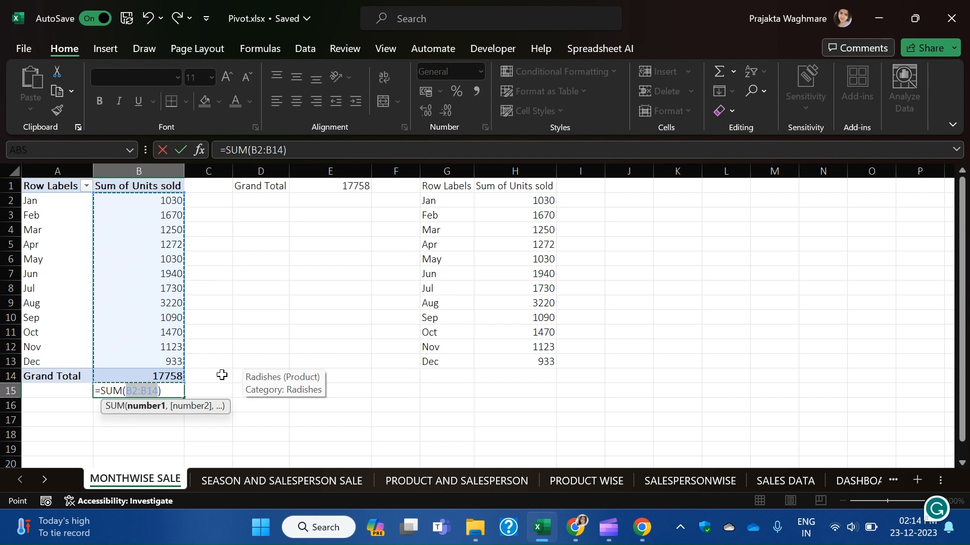
key(Escape)
click(256, 374)
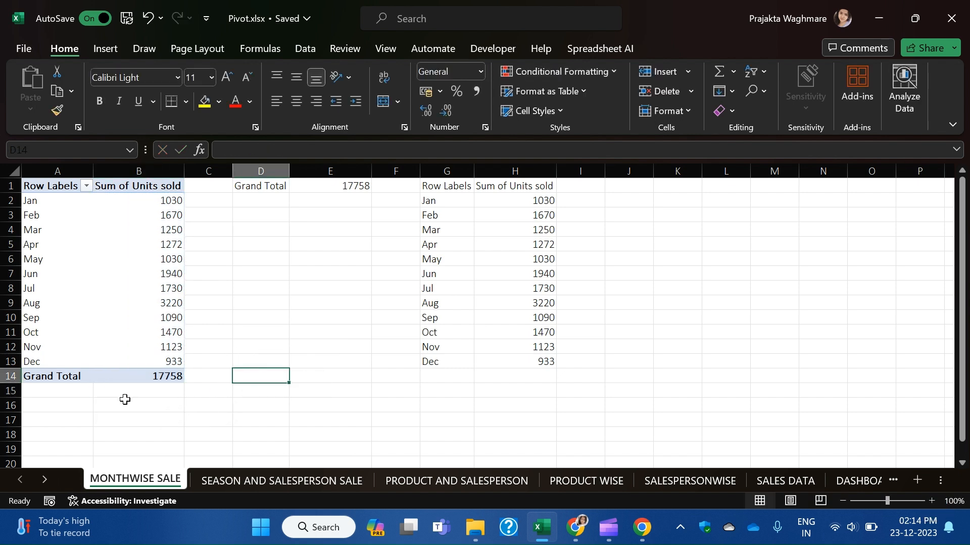
drag(71, 375, 167, 376)
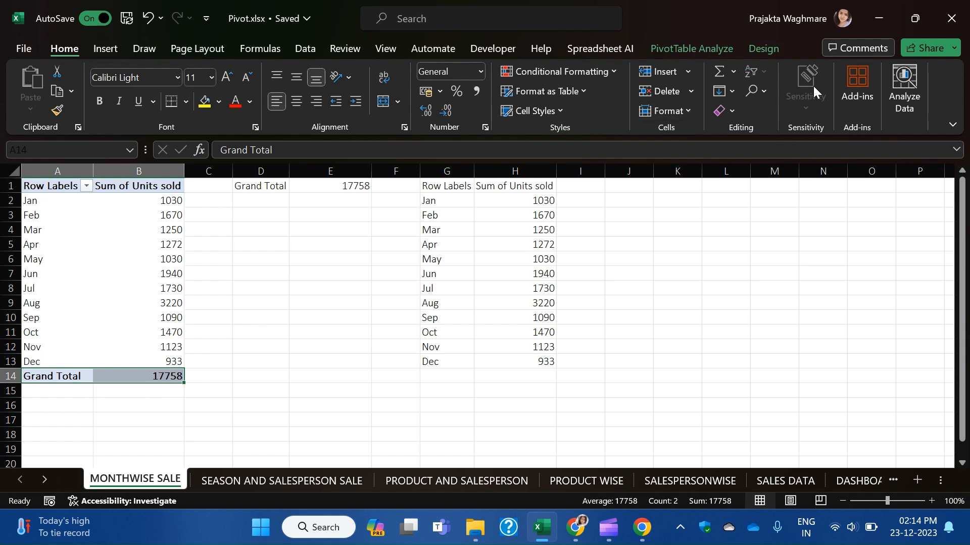
click(722, 56)
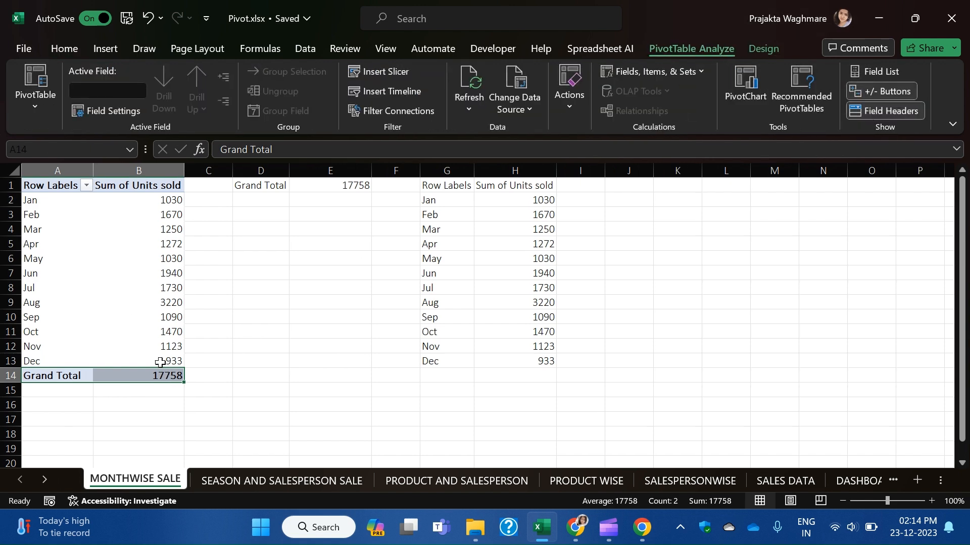
click(758, 51)
click(89, 104)
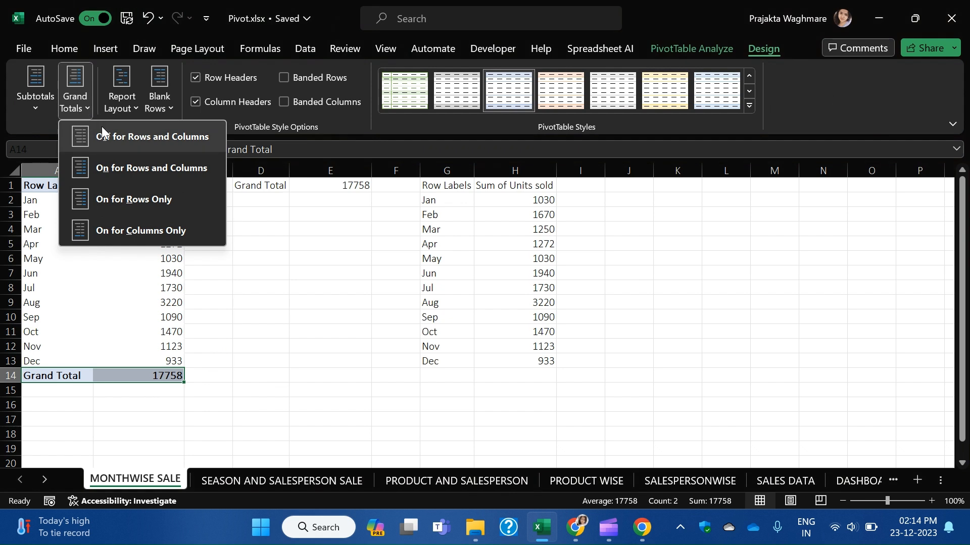
click(187, 141)
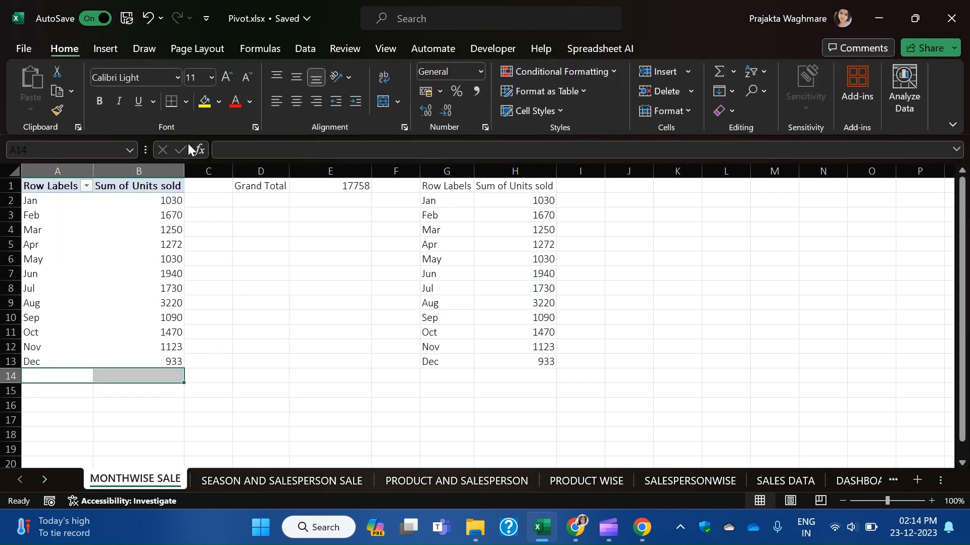
click(160, 389)
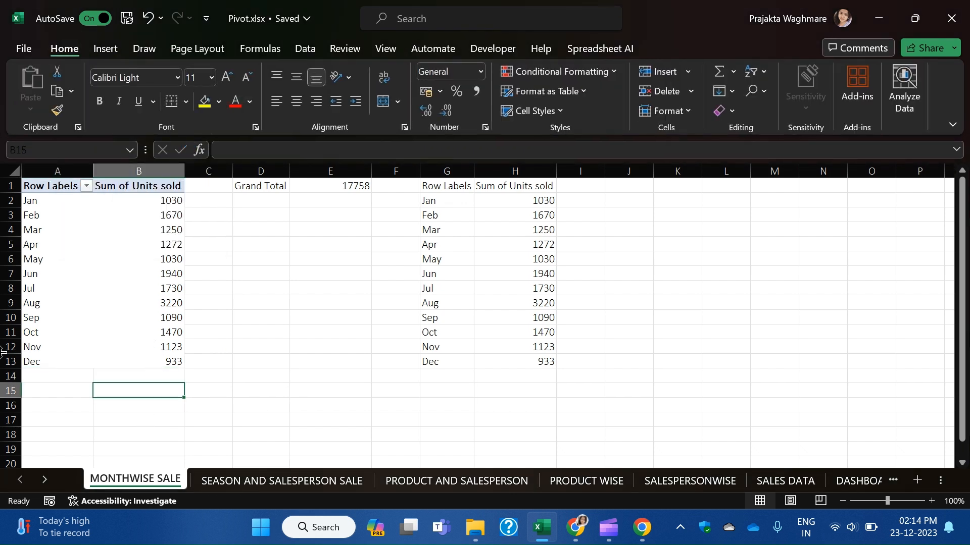
AutoSum B2:B13 into B14 as the pivot's new total.
click(156, 378)
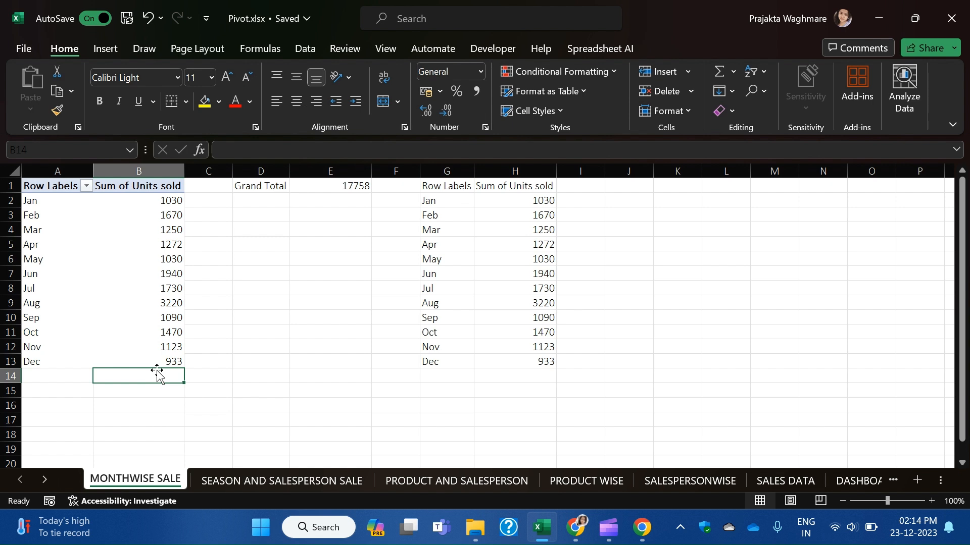
key(alt)
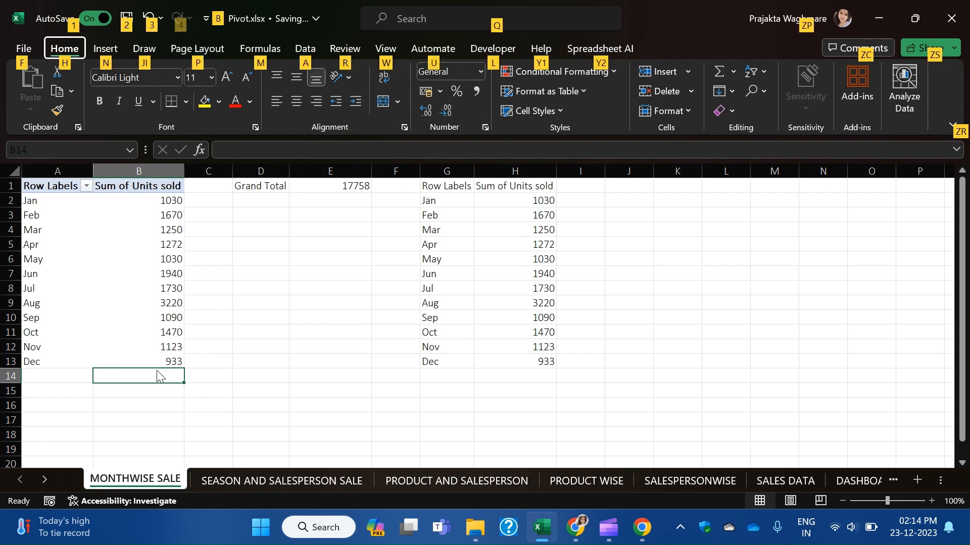
key(alt+equal)
key(Return)
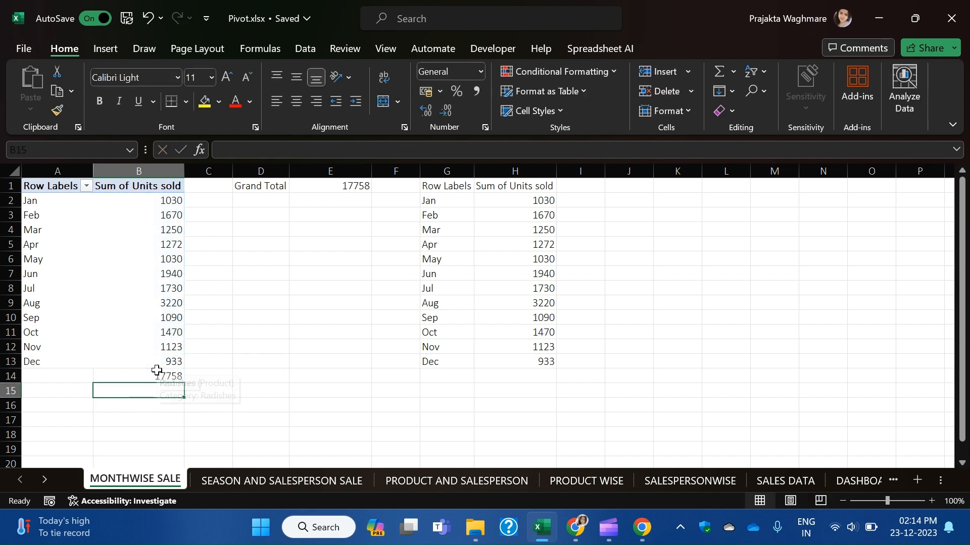
click(151, 373)
click(111, 258)
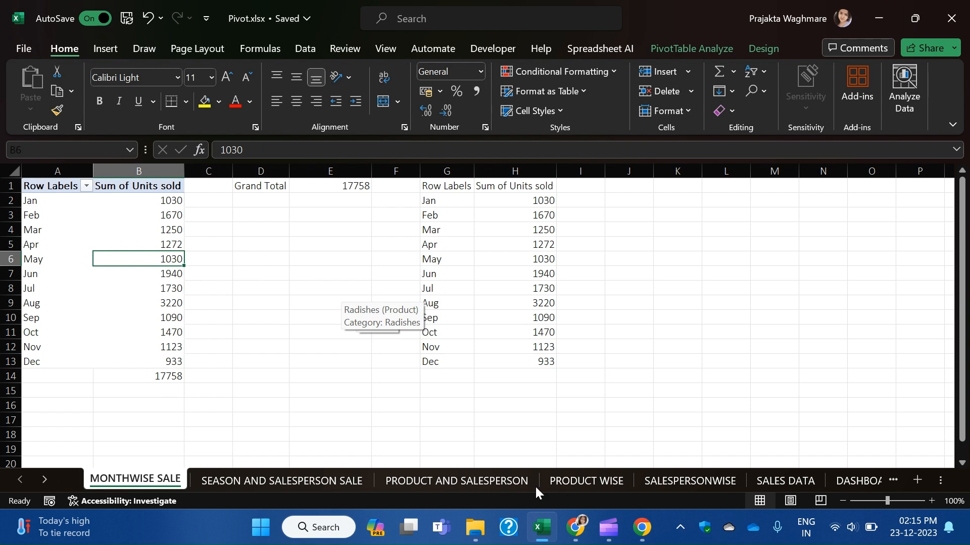
On DASHBOARD (2), filter the Month slicer to Mar and Apr using multi-select.
click(863, 479)
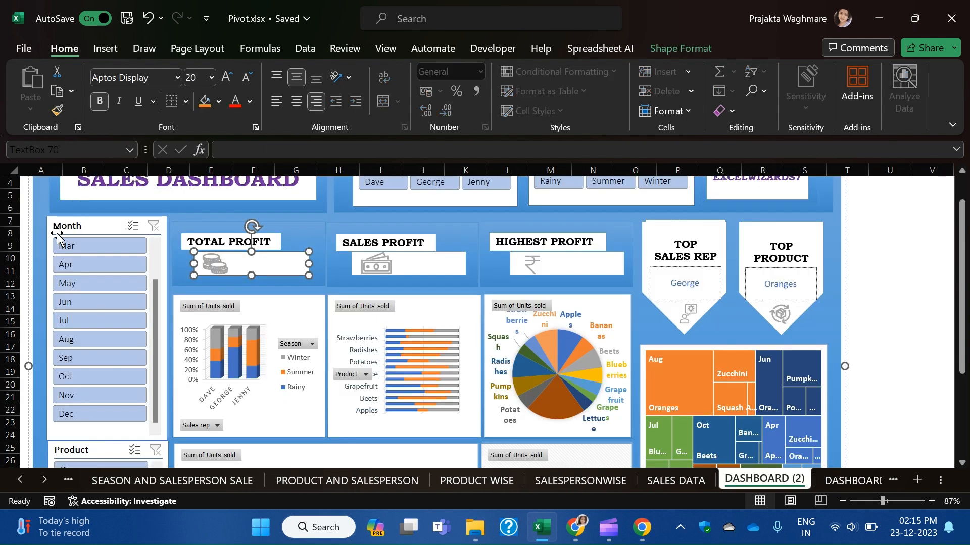
click(95, 245)
click(95, 264)
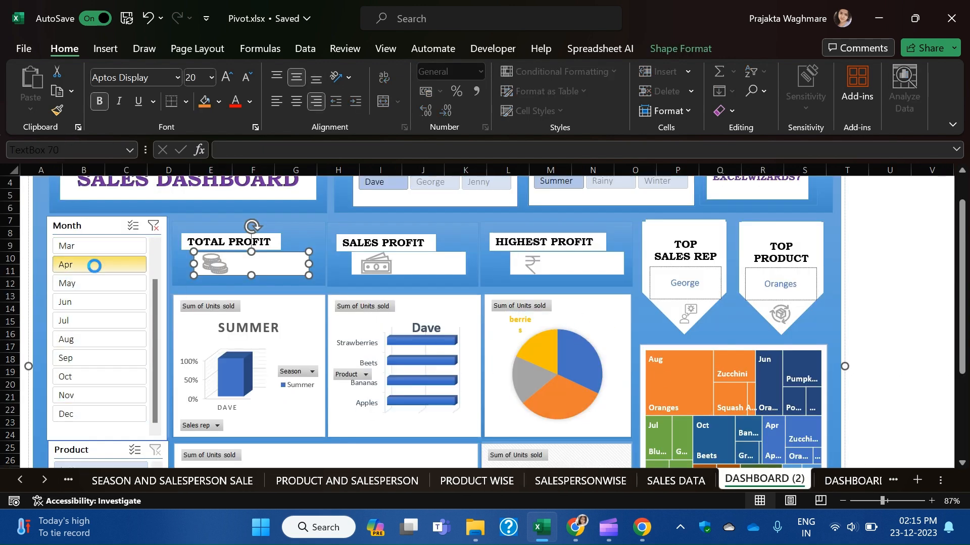
click(131, 226)
click(101, 246)
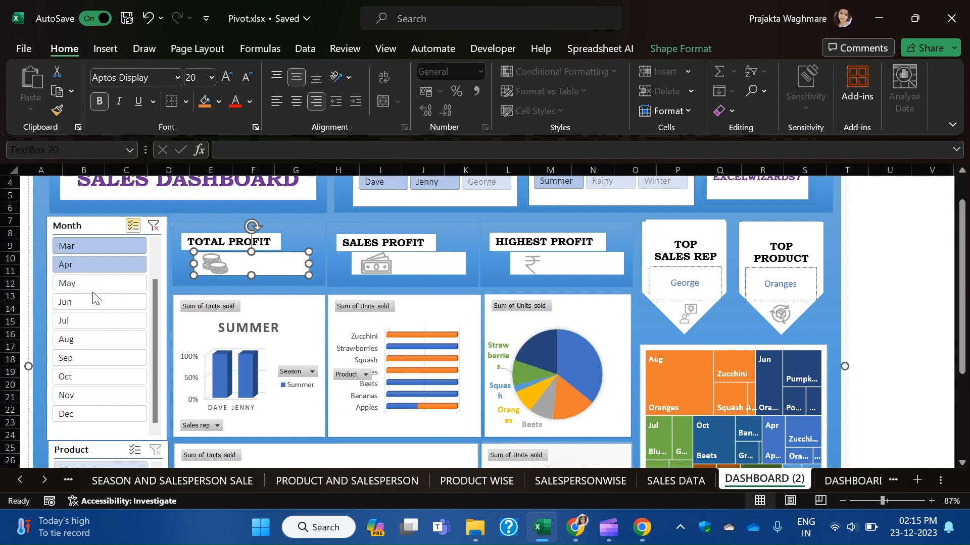
Add Jun to the dashboard's month slicer, then return to MONTHWISE SALE's 4462 total.
click(93, 302)
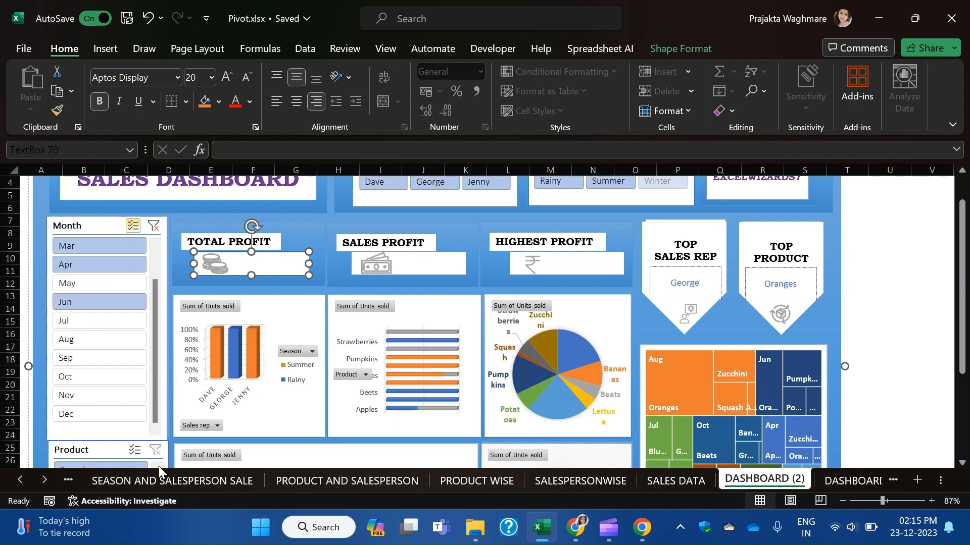
click(17, 480)
click(153, 480)
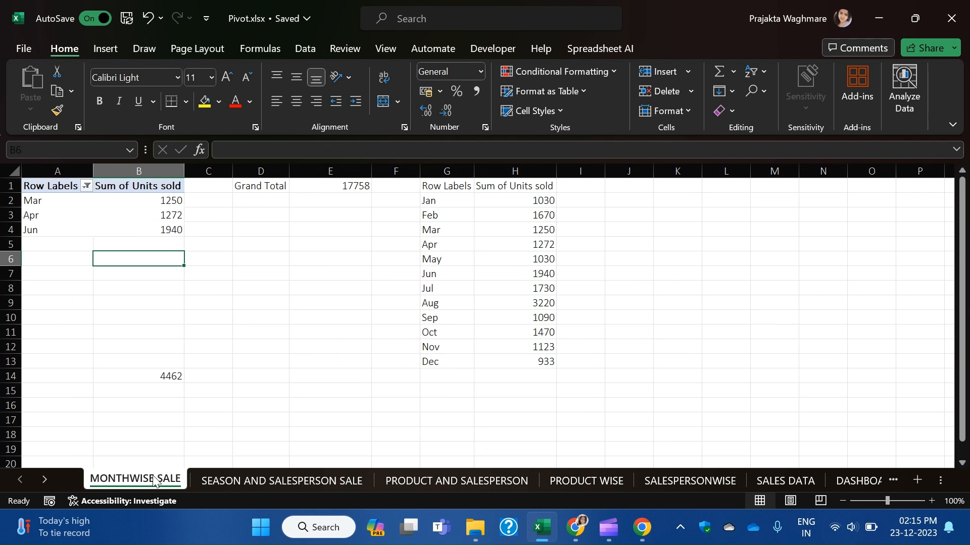
click(150, 378)
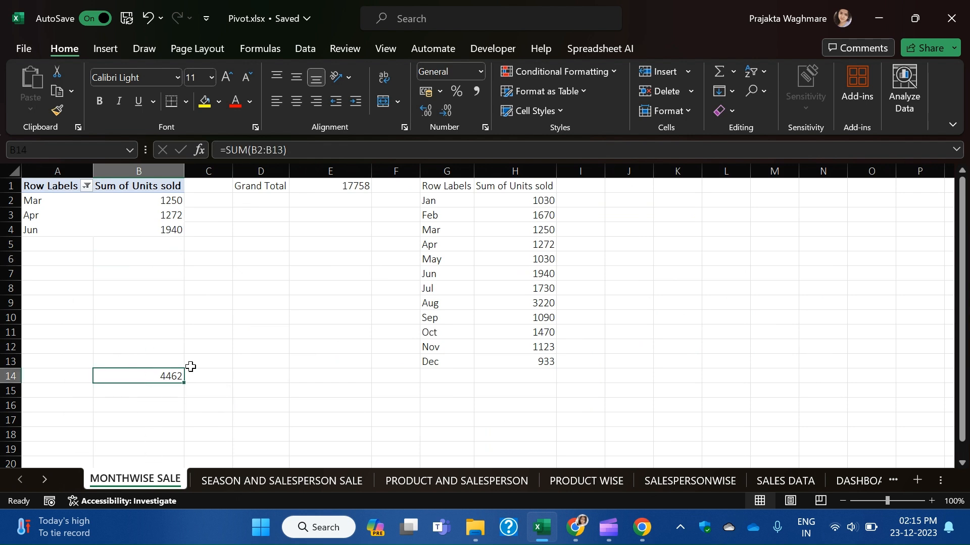
Enter the label 'Month Wise Profit' in A14 beside the B14 total.
click(73, 376)
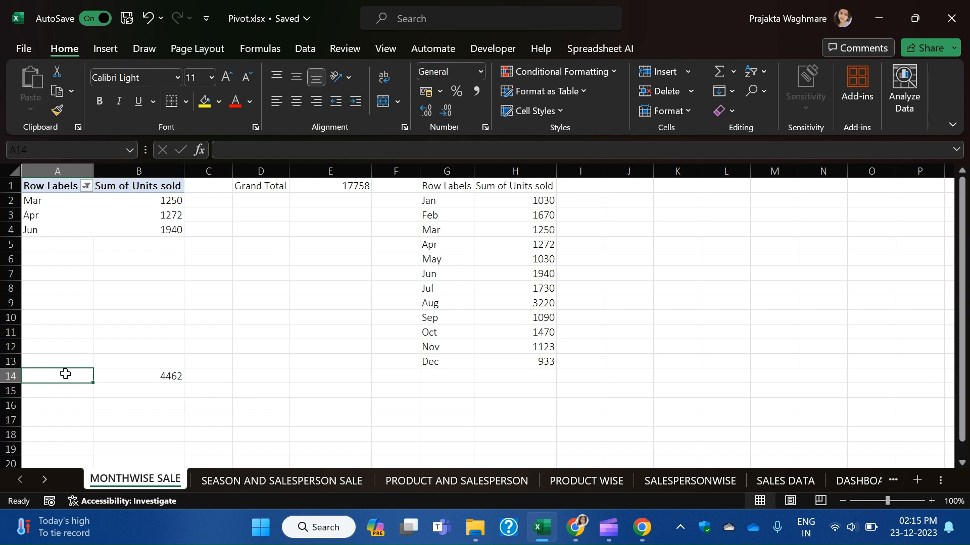
text(Month)
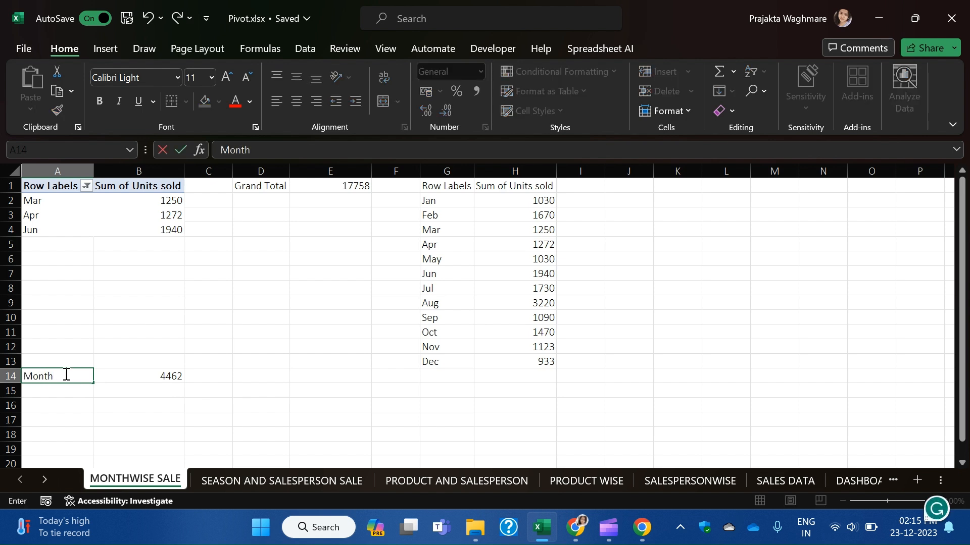
text( Wise Profit)
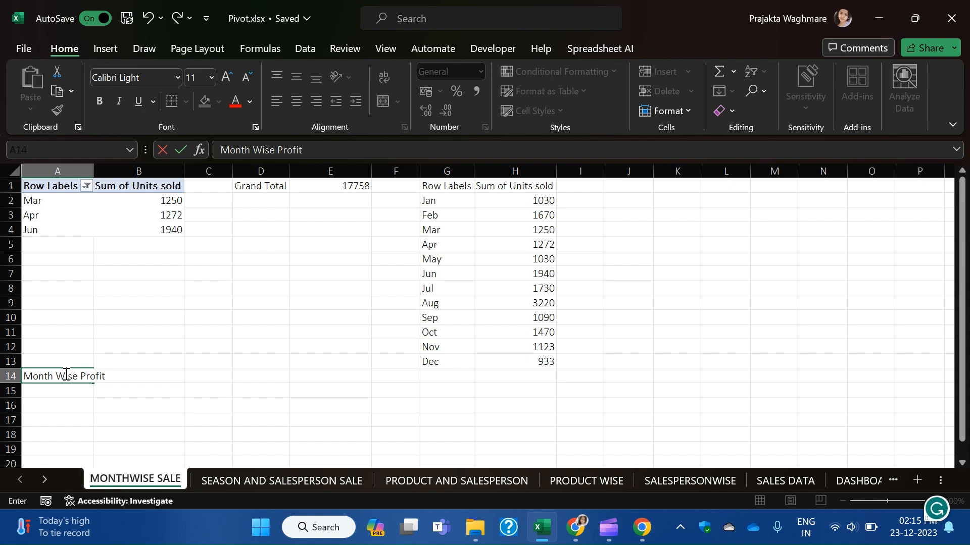
click(300, 388)
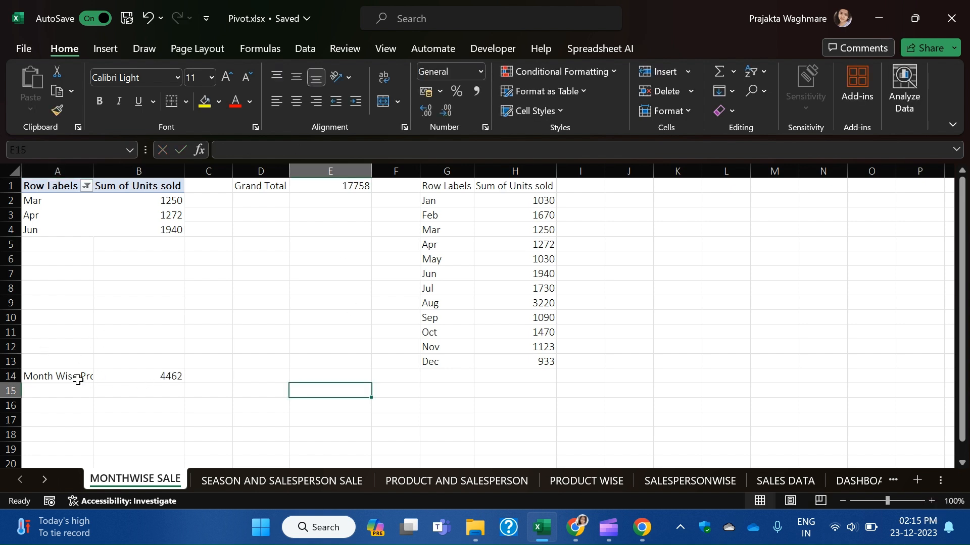
click(257, 334)
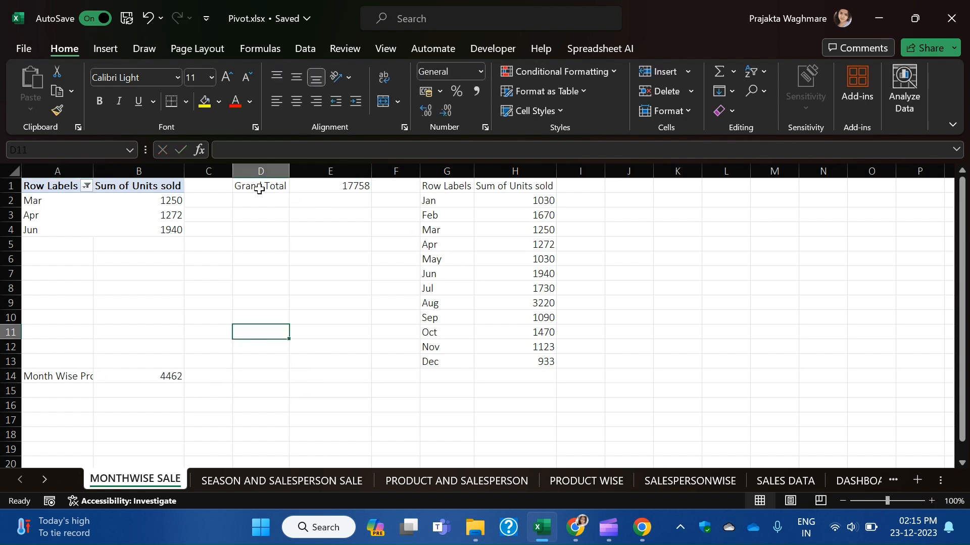
drag(261, 189, 309, 182)
drag(69, 376, 142, 377)
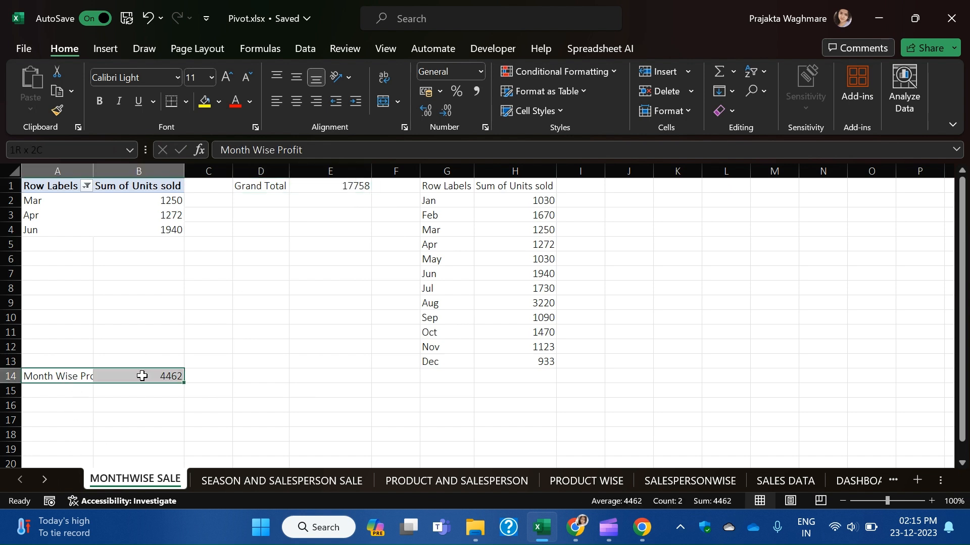
click(327, 374)
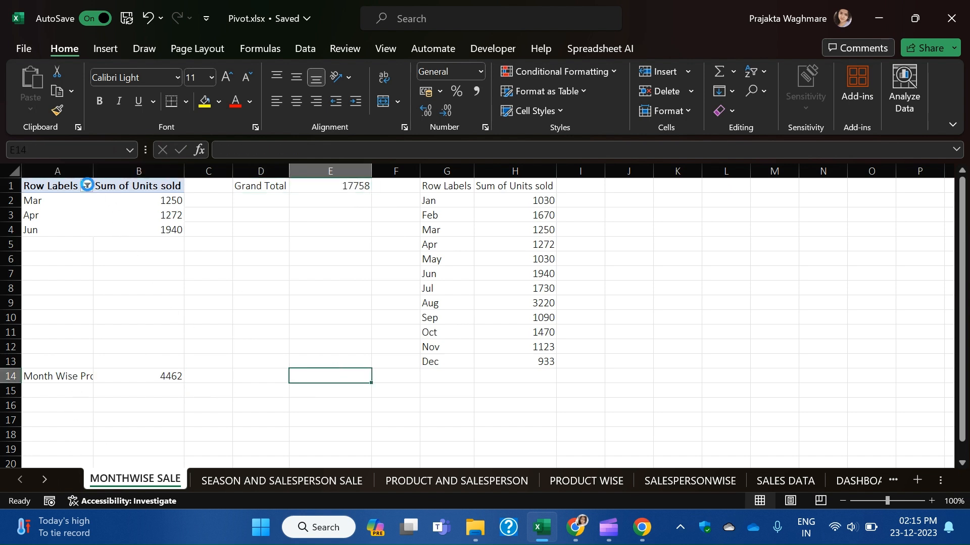
Tick (Select All) in the left pivot's Row Labels filter so B14 totals 17758.
click(87, 186)
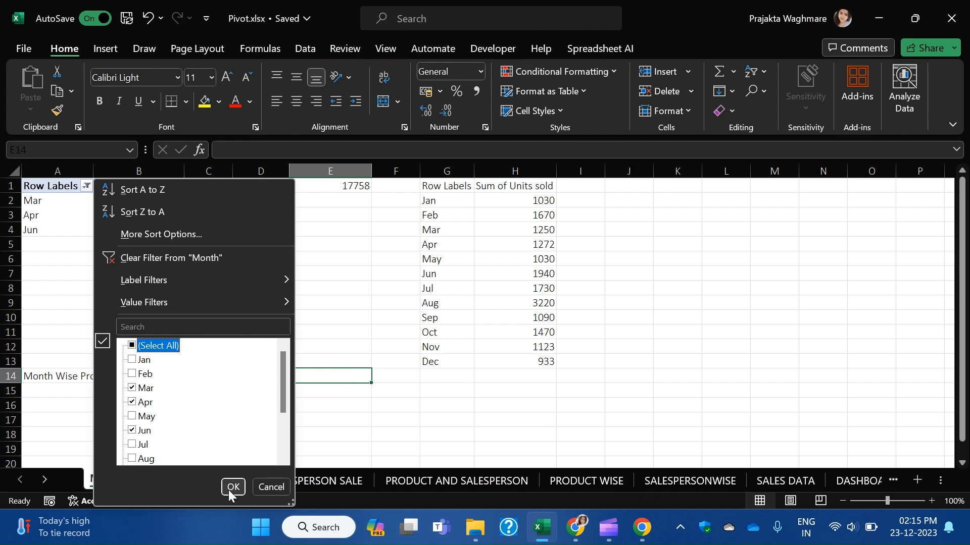
click(233, 487)
click(87, 185)
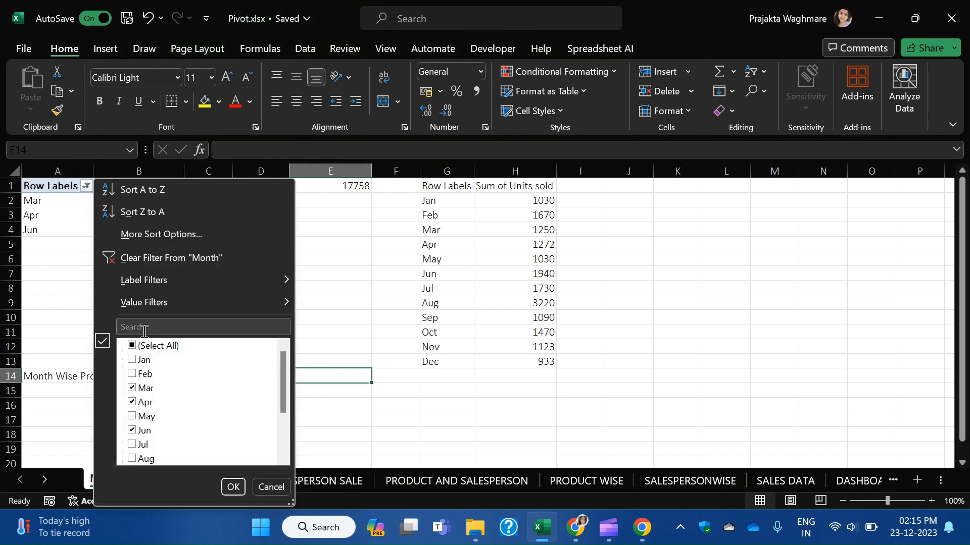
click(144, 345)
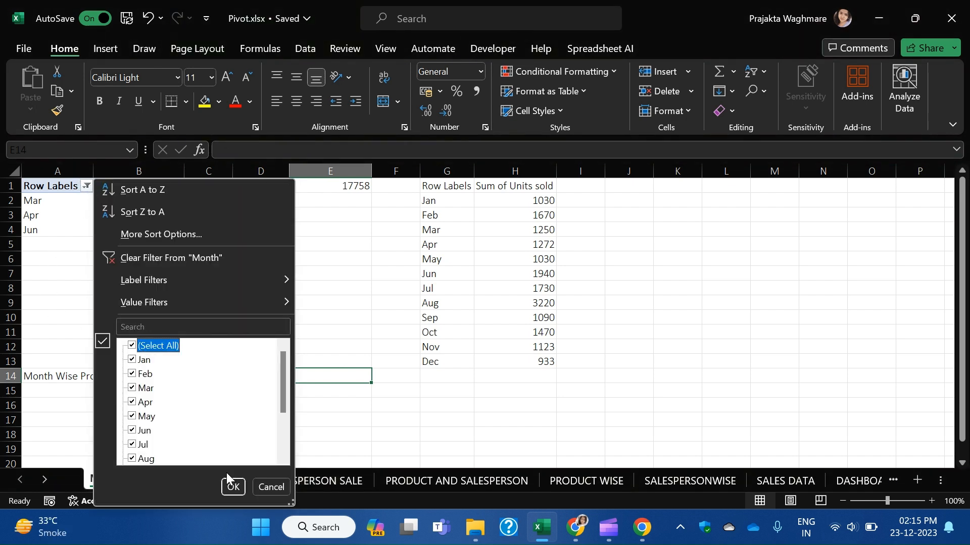
click(223, 487)
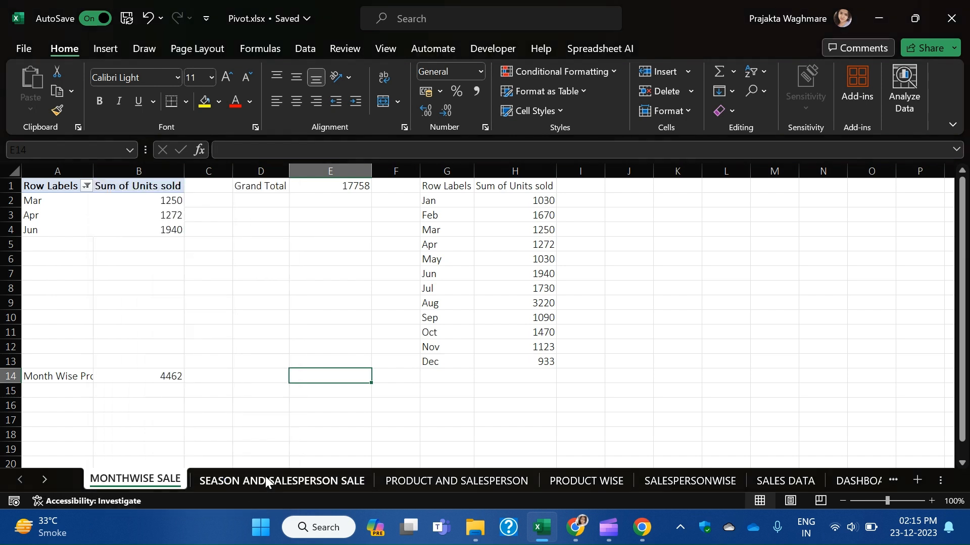
click(581, 229)
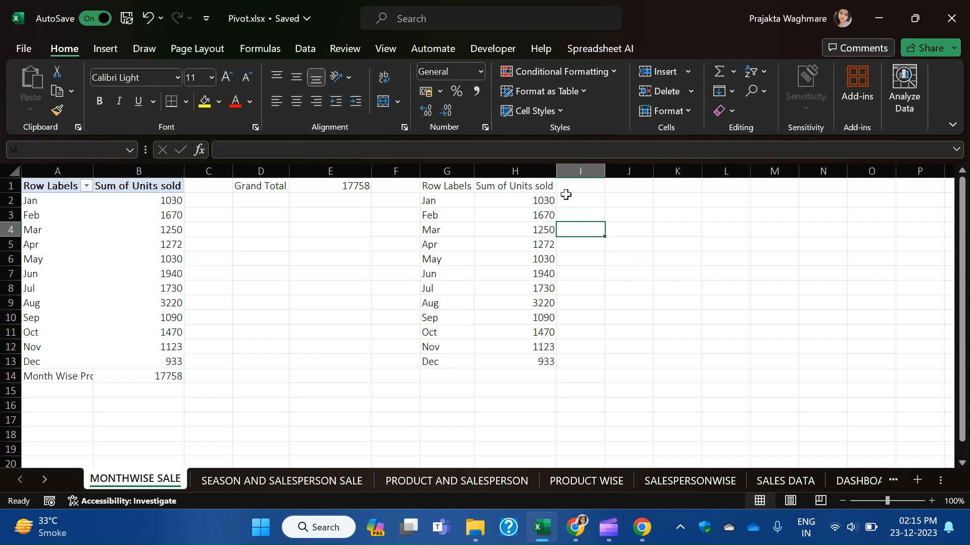
Enter =MAX(H2:H13) in I2 to return the top monthly units, 3220.
click(598, 198)
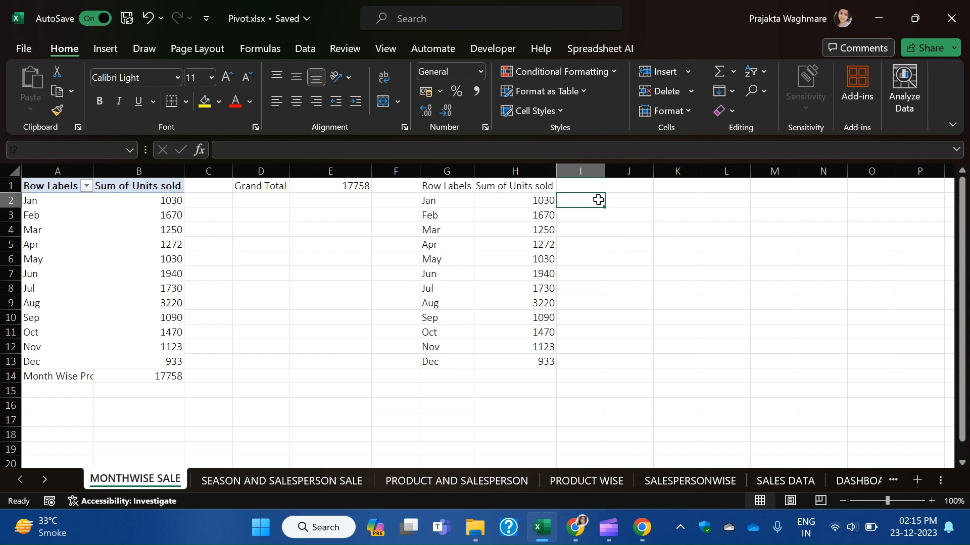
click(624, 196)
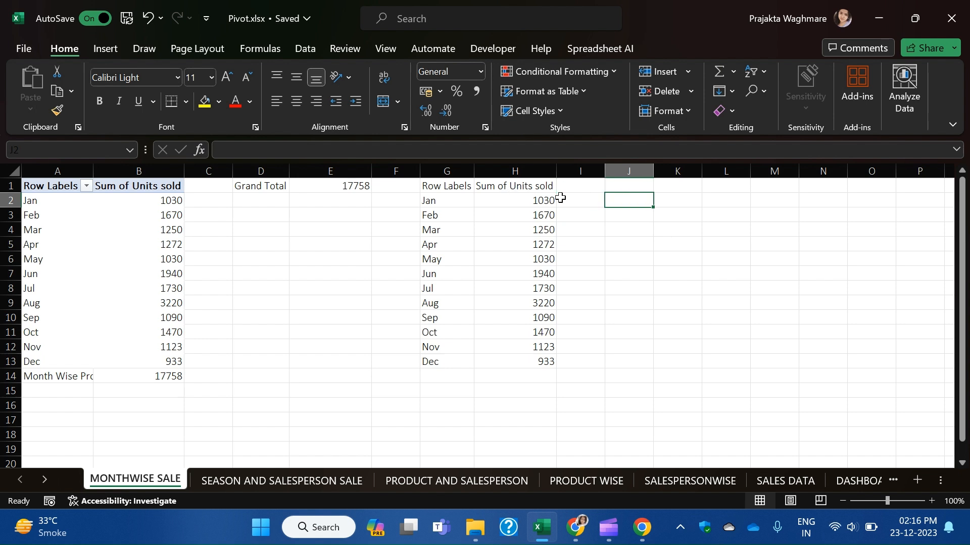
click(577, 200)
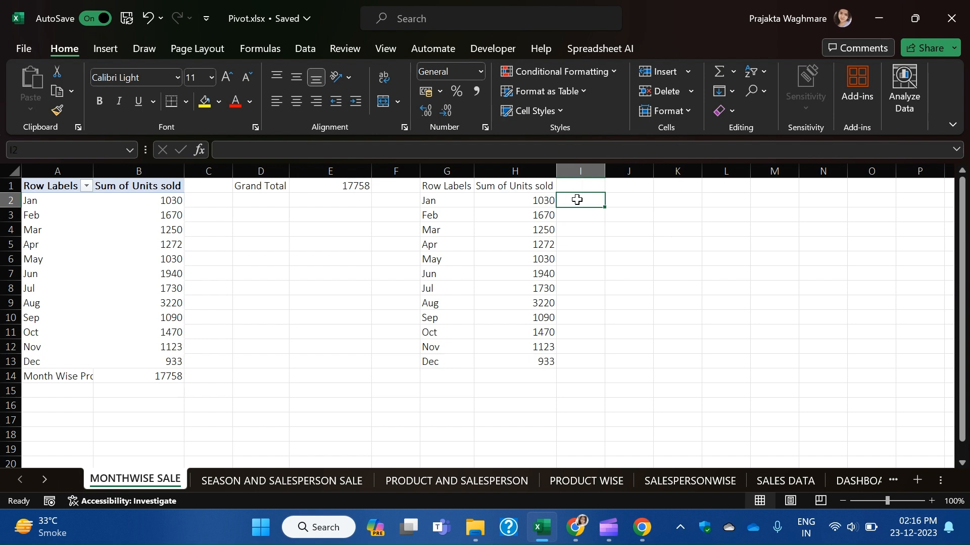
text(=max)
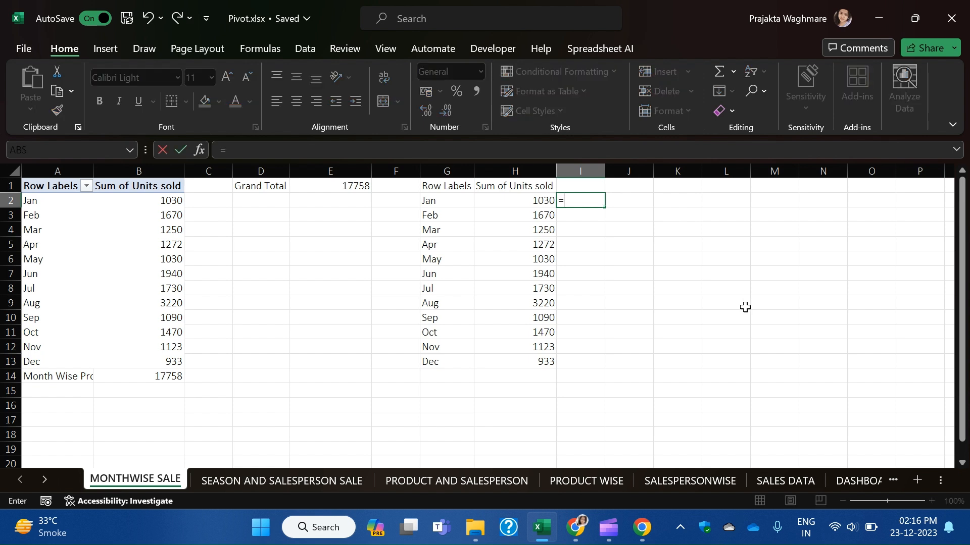
key(Tab)
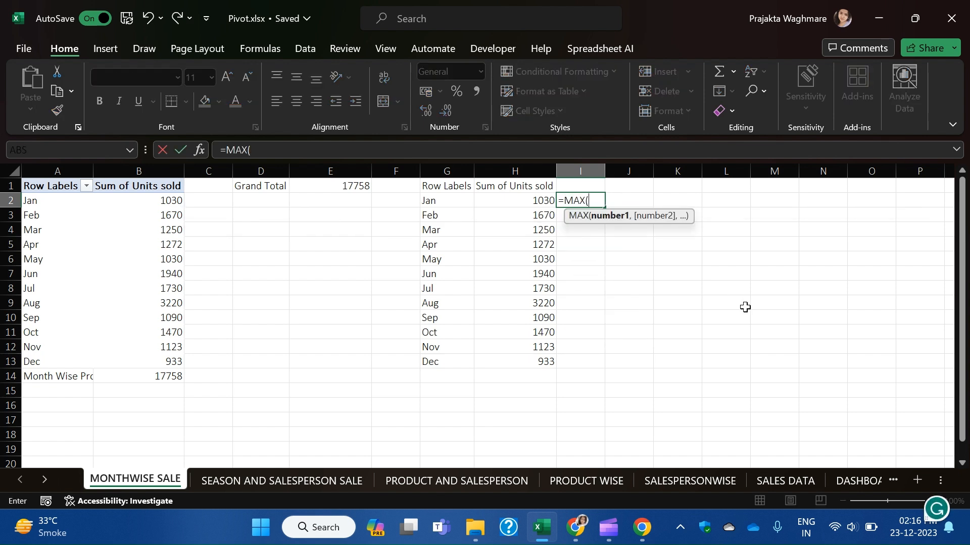
drag(541, 198, 544, 359)
key(Return)
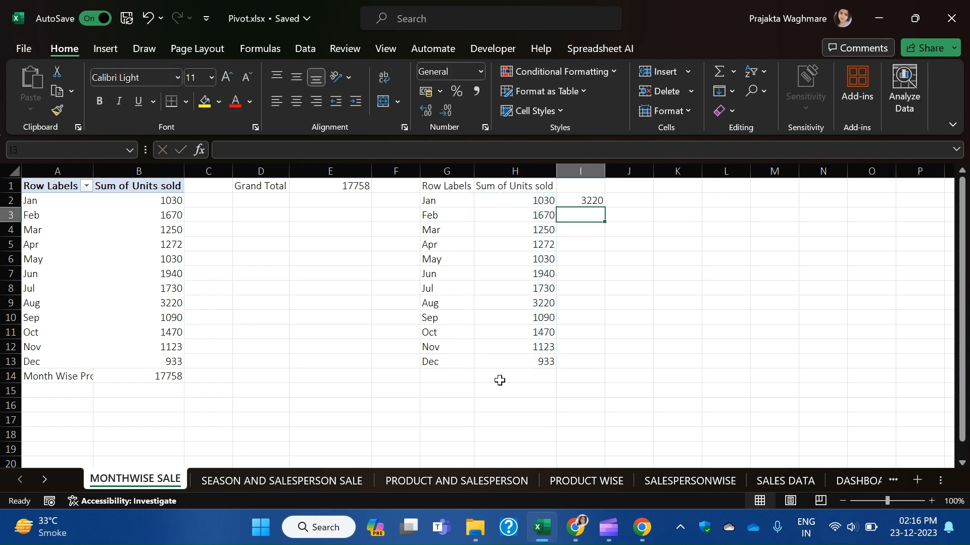
click(582, 201)
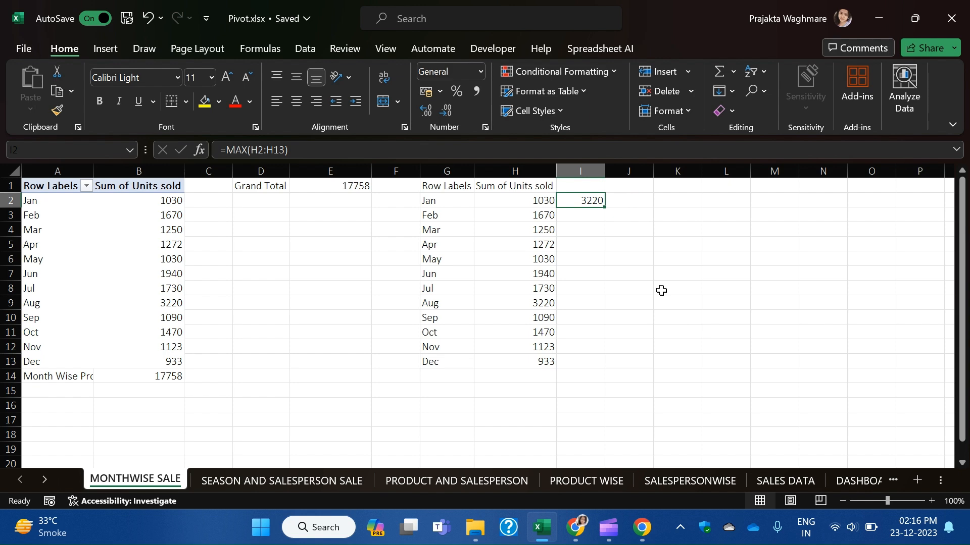
Link the DASHBOARD (2) Total Profit box to ='MONTHWISE SALE'!E1 so it shows 17758.
click(850, 483)
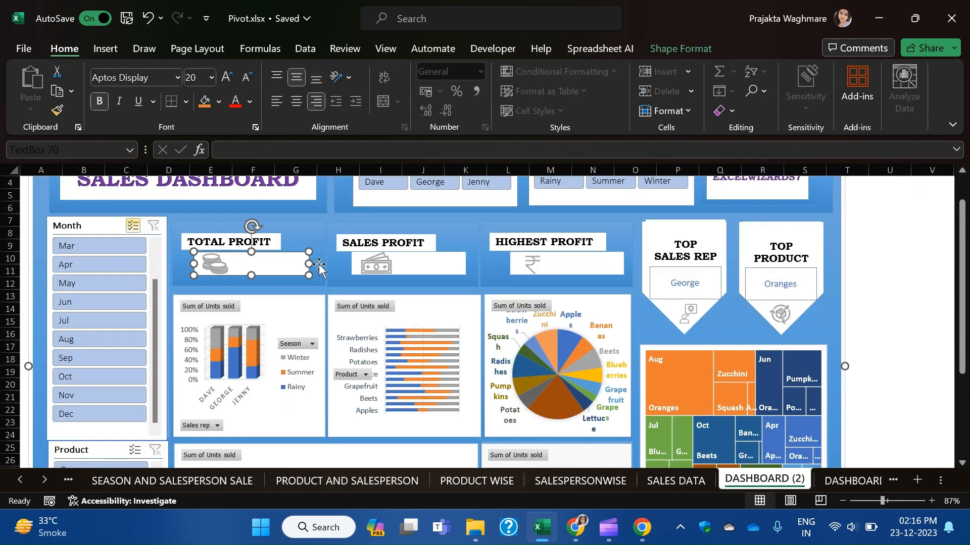
click(272, 271)
click(265, 148)
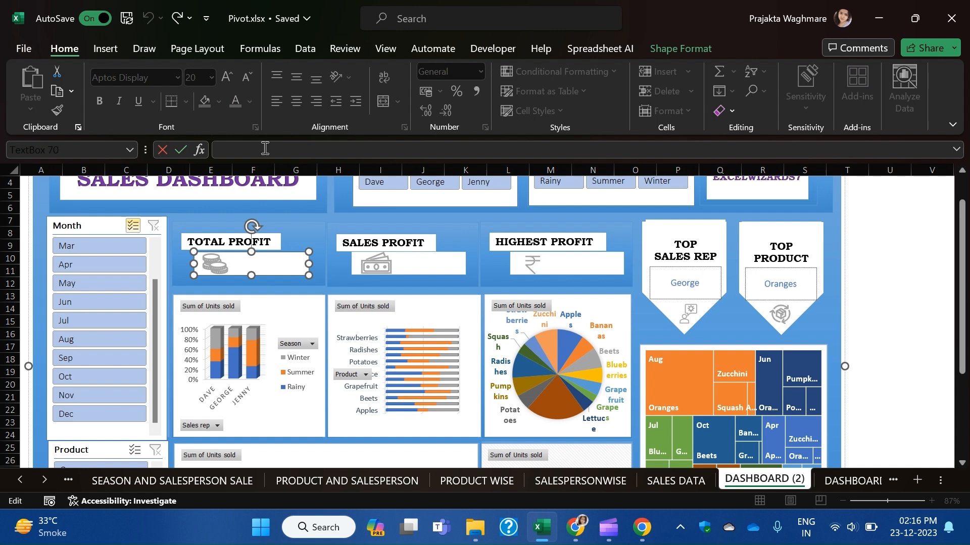
text(=)
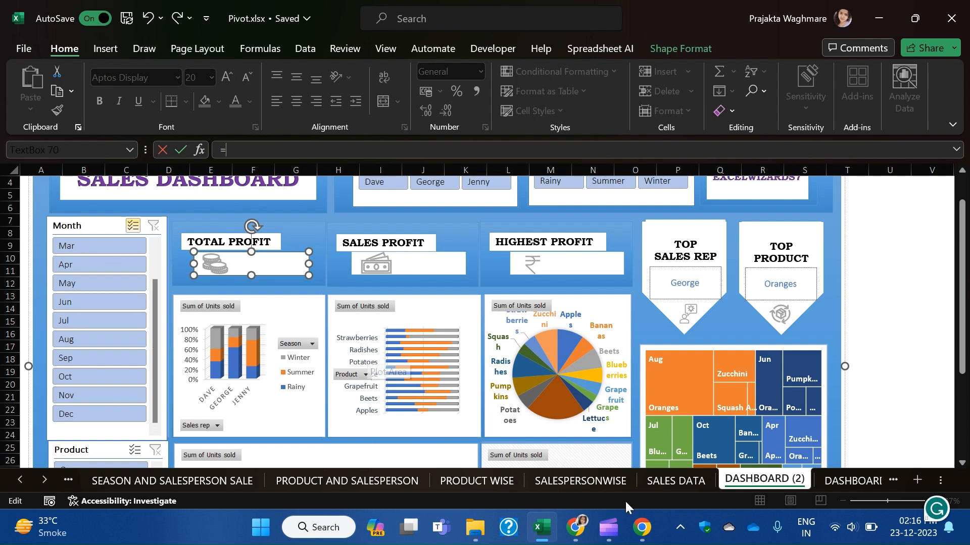
click(21, 480)
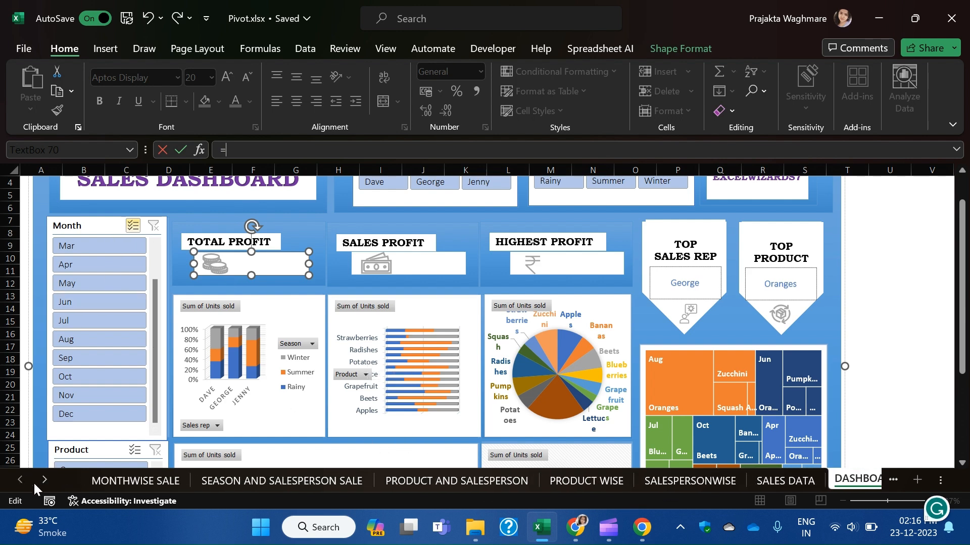
click(123, 483)
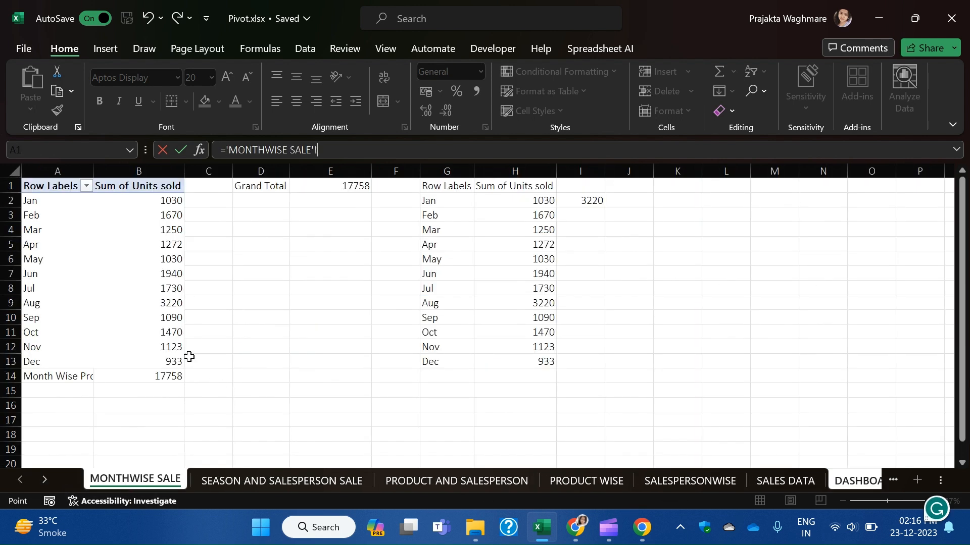
click(331, 186)
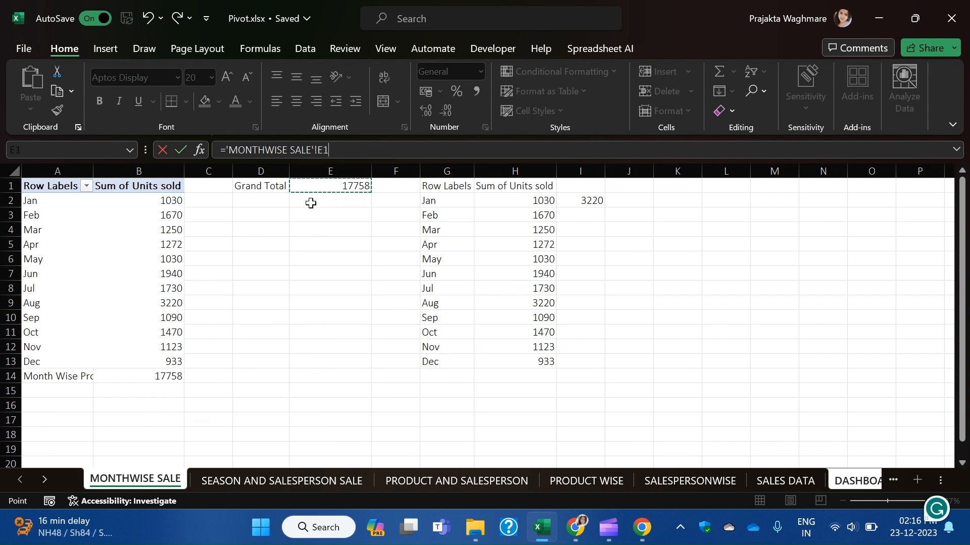
key(Return)
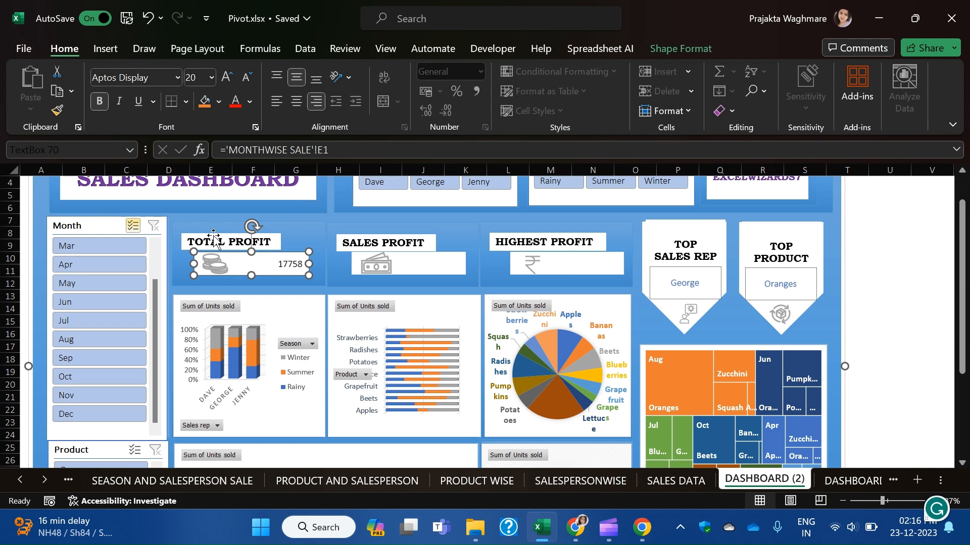
Open the shape formatting options for the Total Profit box, then select the Sales Profit box.
click(284, 267)
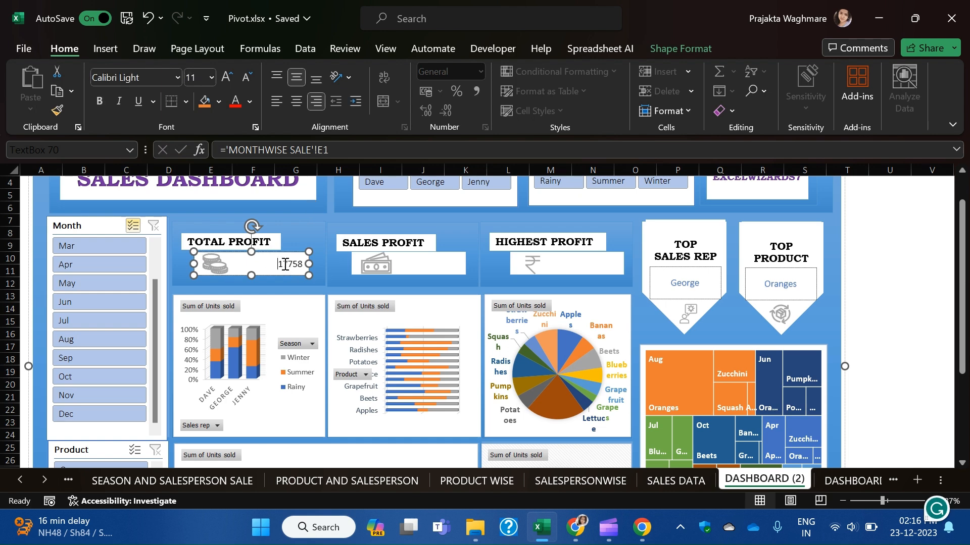
click(662, 47)
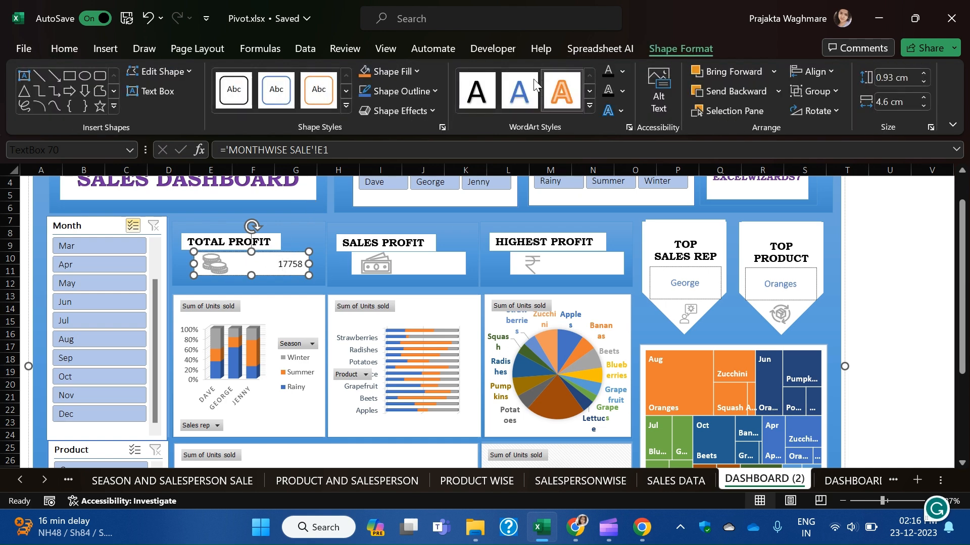
click(413, 261)
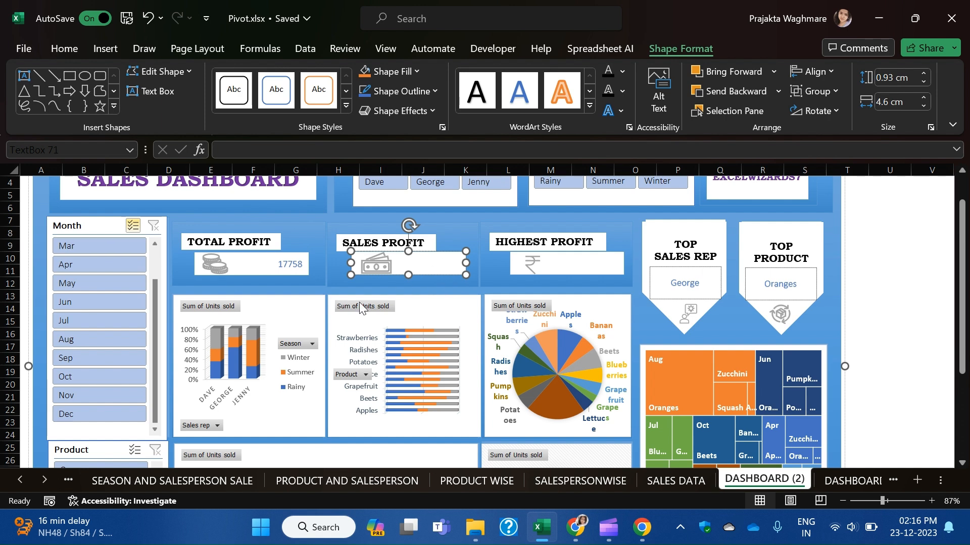
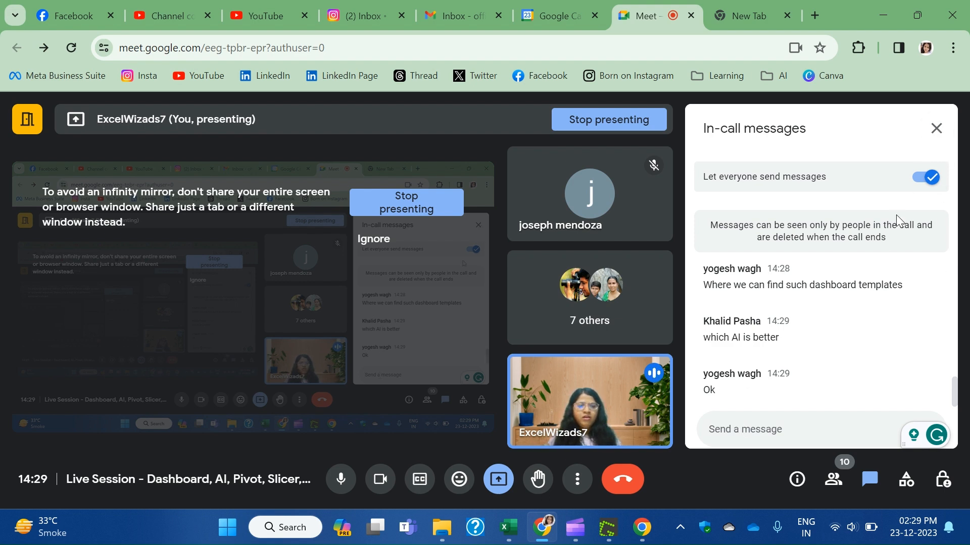
Browse to the Downloads folder in File Explorer and open Live.xlsx in Excel.
mouse_move(510, 531)
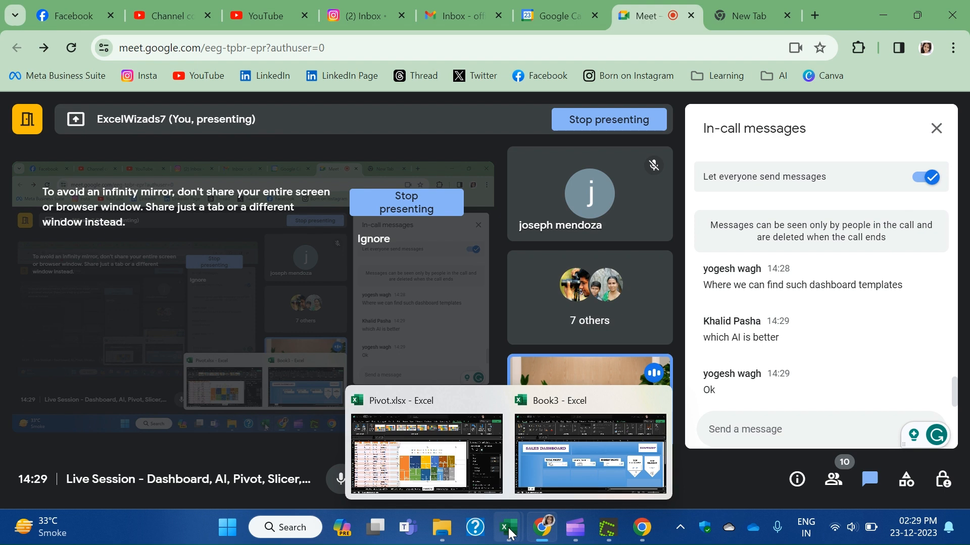
mouse_move(443, 482)
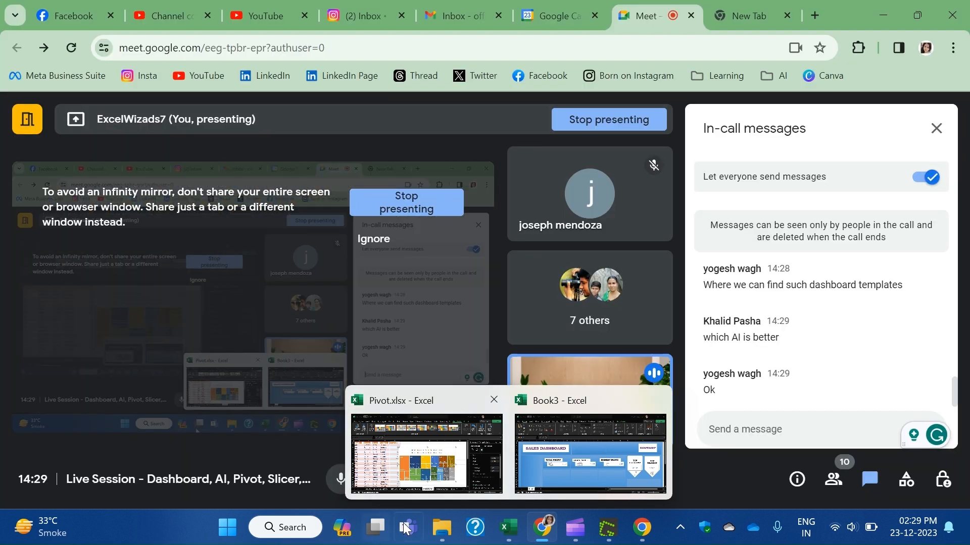
click(442, 527)
click(250, 230)
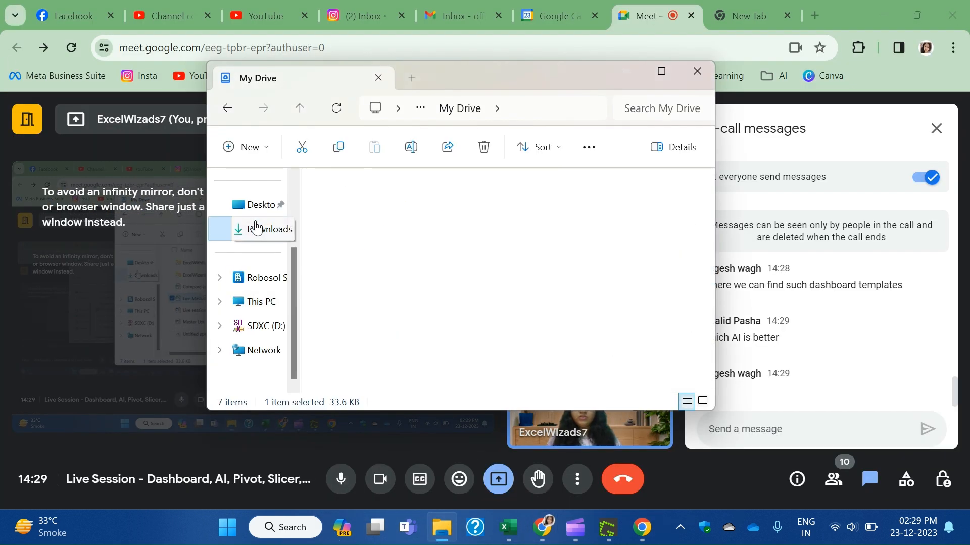
scroll(419, 282, down, 5)
scroll(433, 314, up, 2)
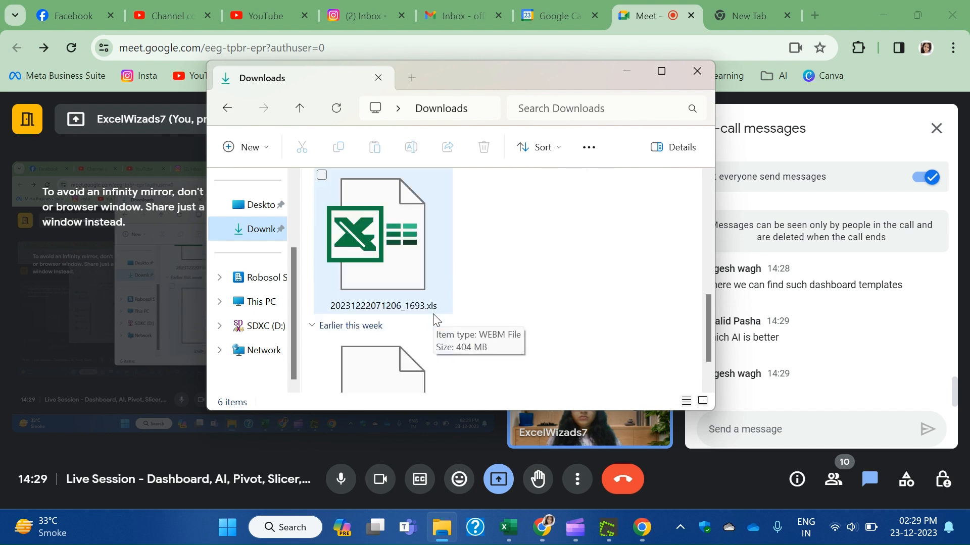
scroll(437, 306, down, 2)
scroll(438, 309, up, 4)
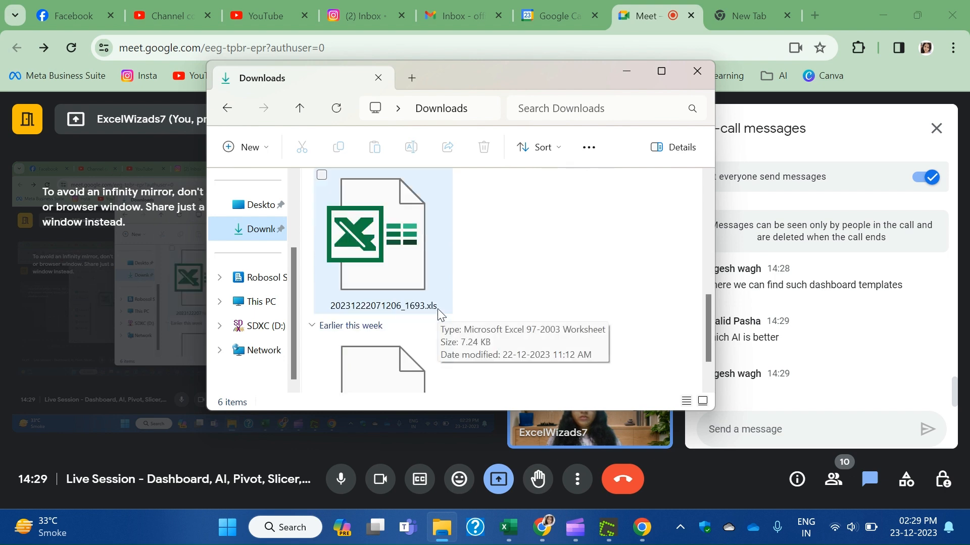
click(386, 282)
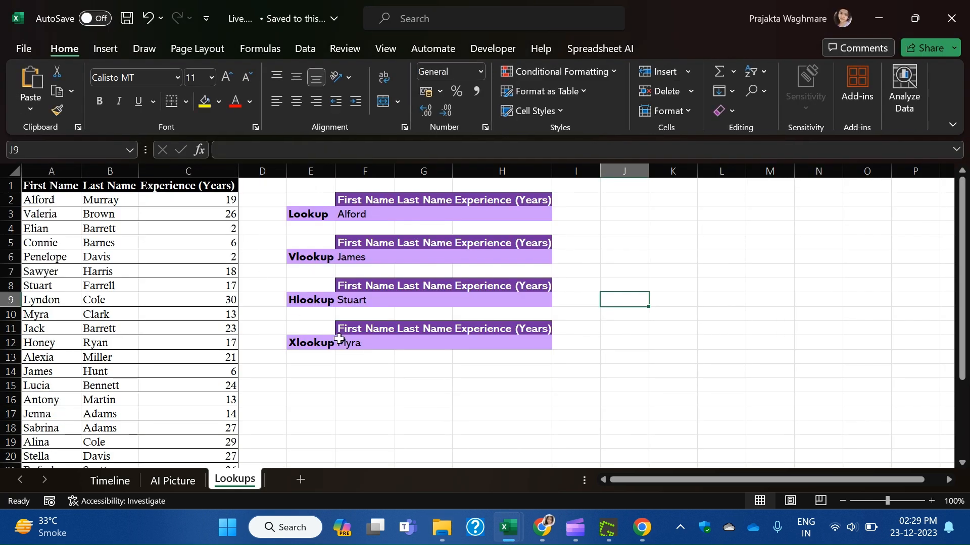
Switch to the Timeline sheet and look over cells of its sales table.
click(106, 483)
click(125, 279)
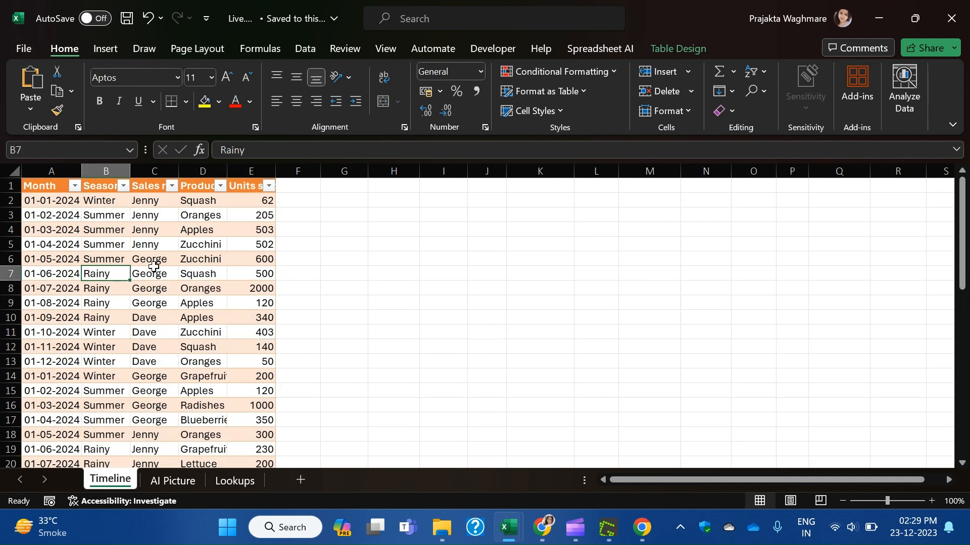
click(228, 180)
click(72, 305)
click(114, 264)
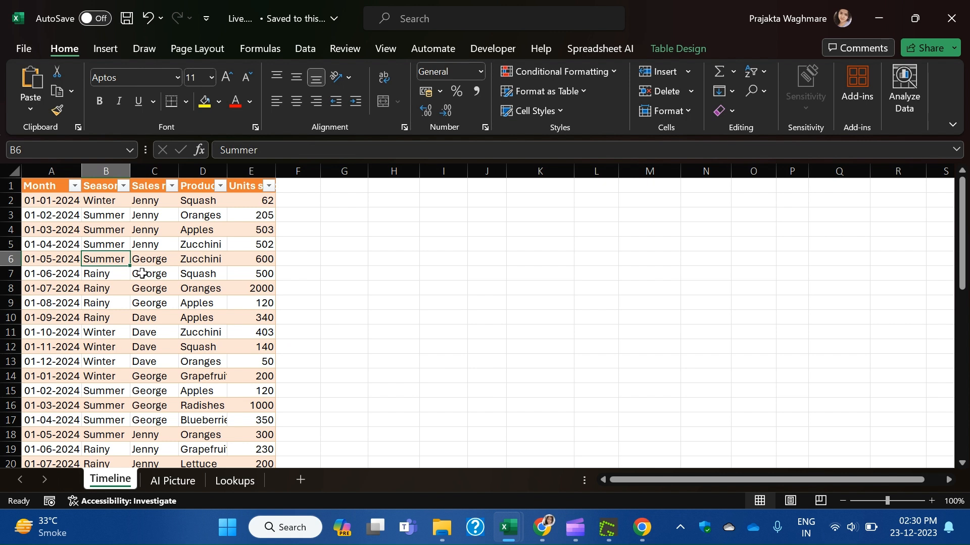
click(67, 253)
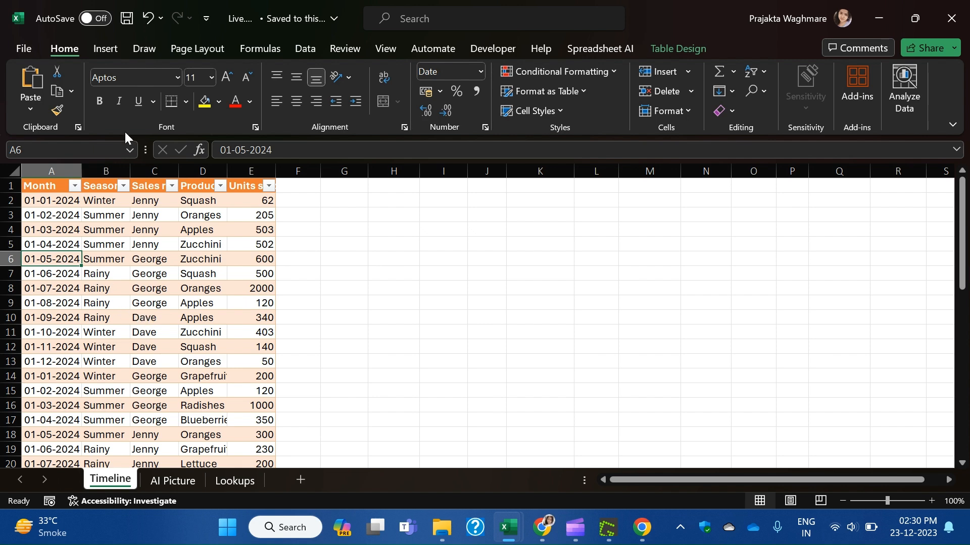
Try Insert > Timeline on the table and cancel the Existing Connections dialog.
click(95, 49)
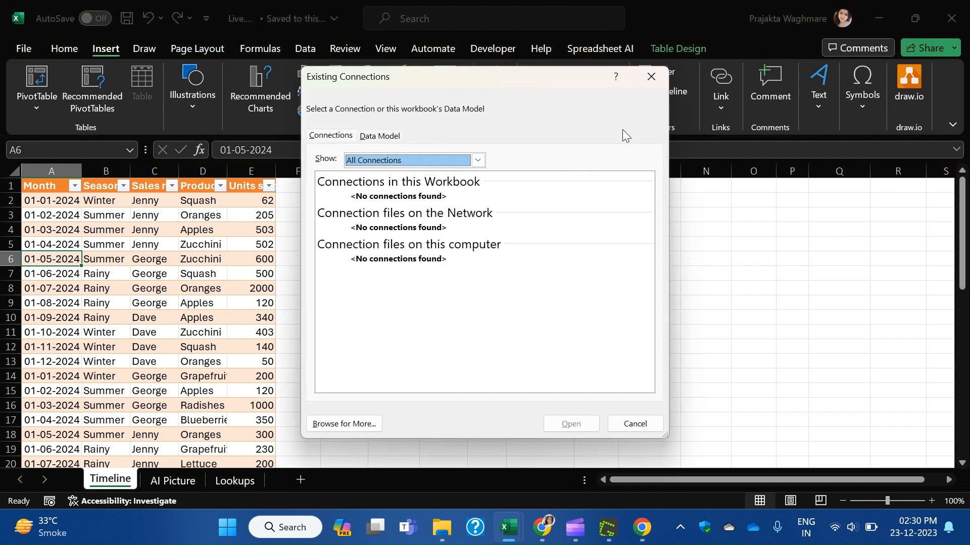
click(662, 78)
click(52, 214)
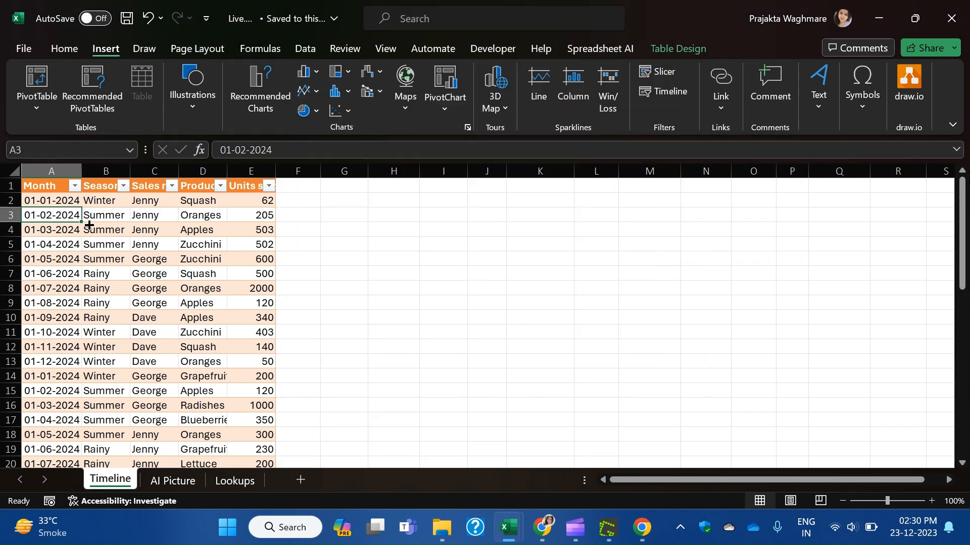
click(155, 242)
click(666, 93)
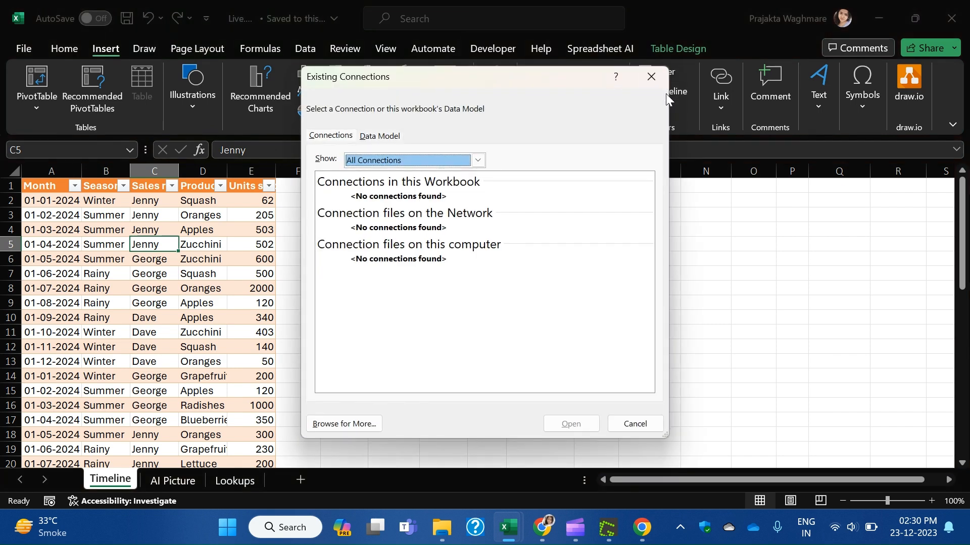
click(378, 135)
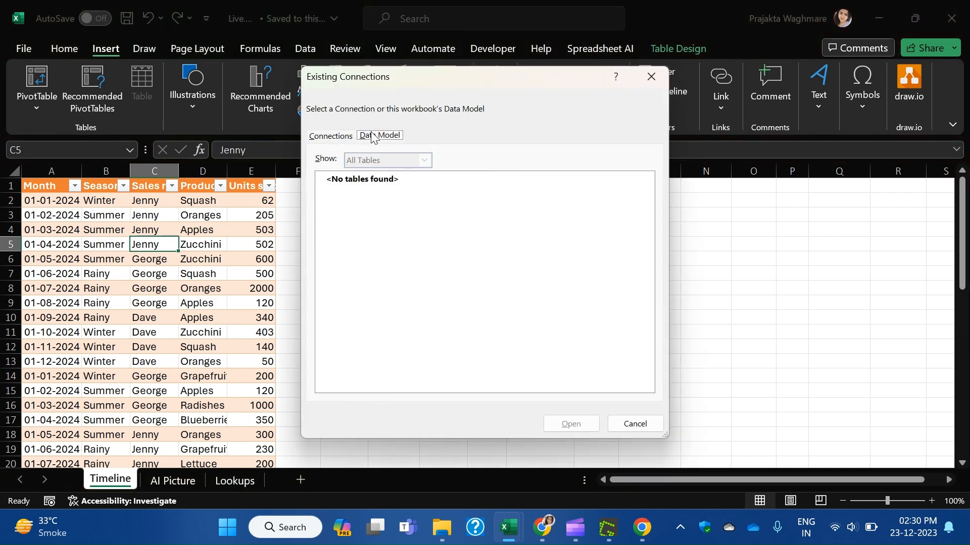
click(334, 135)
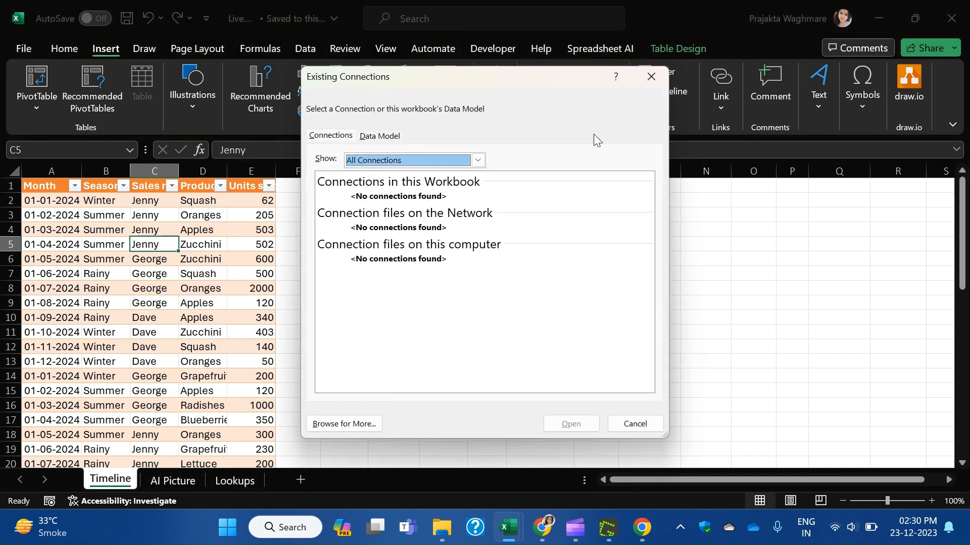
click(653, 87)
Retry the timeline, cancel it, then select the whole table from A1 with Ctrl+Shift+End.
click(212, 362)
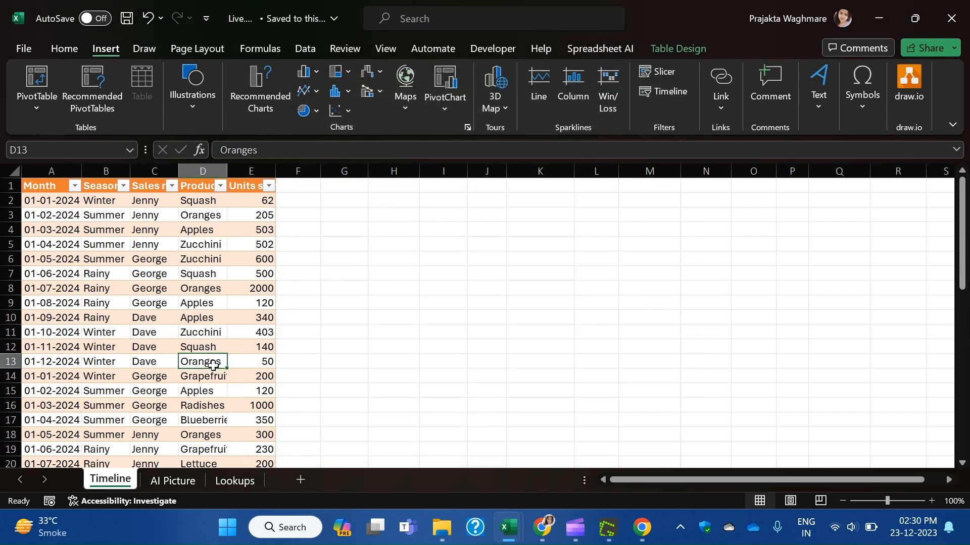
click(73, 376)
click(39, 288)
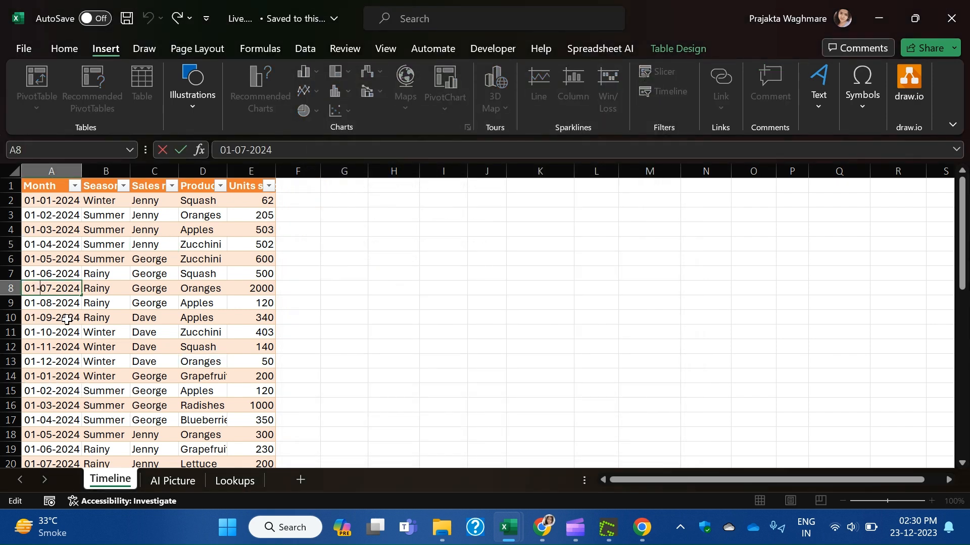
click(73, 331)
click(66, 274)
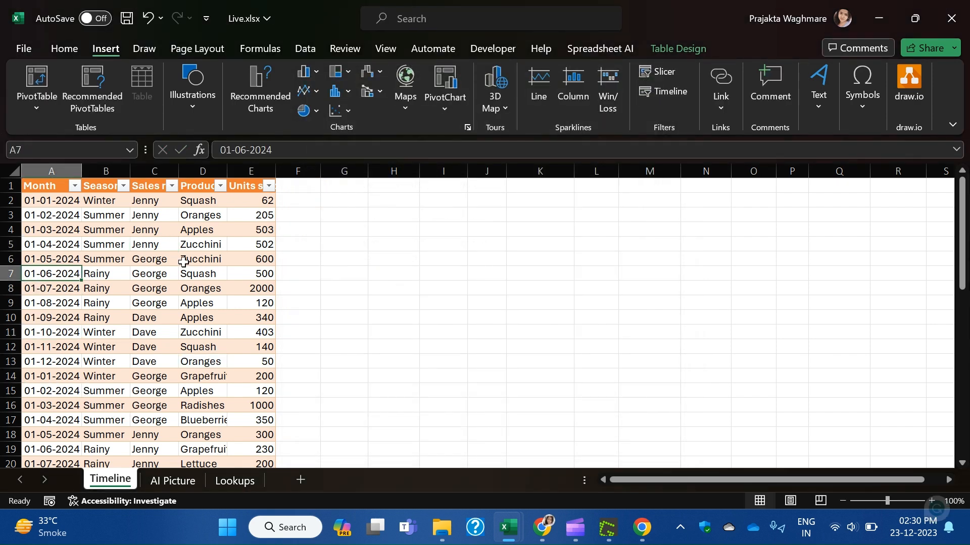
click(664, 87)
click(650, 77)
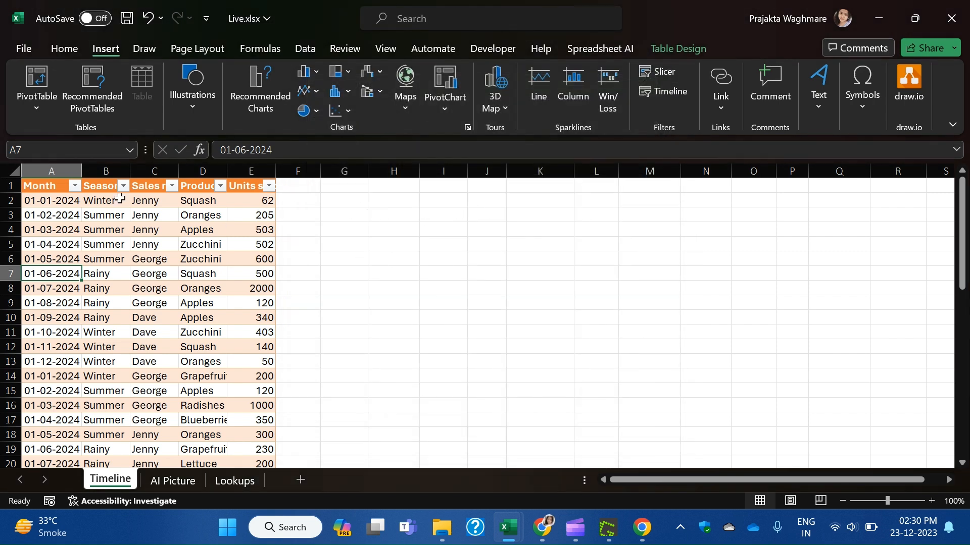
click(47, 186)
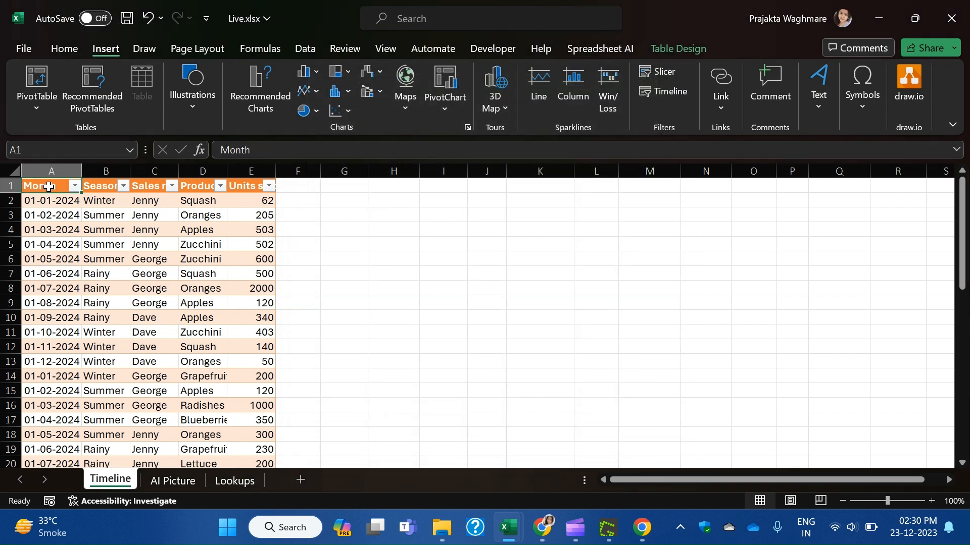
key(ctrl+shift+End)
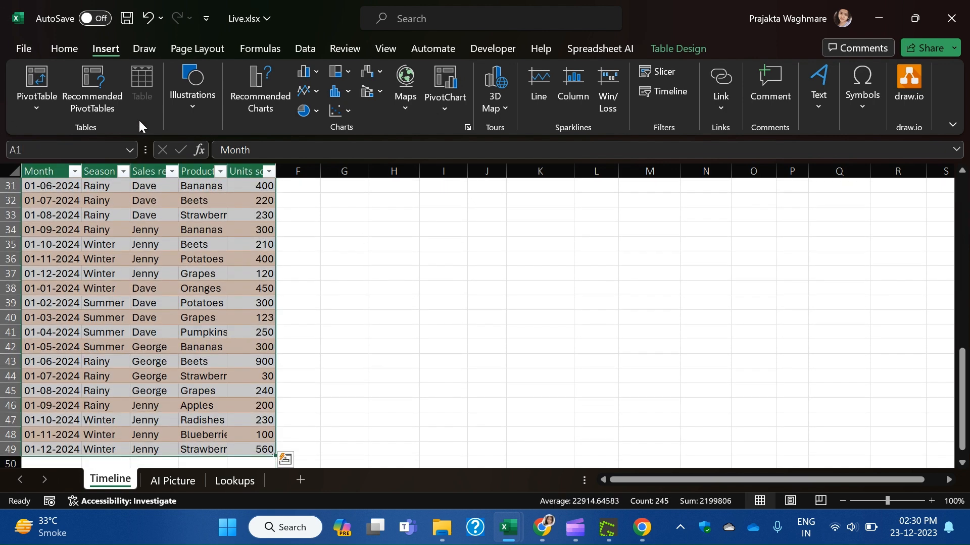
Create PivotTable8 on a new sheet from the sales table and add a Month timeline.
click(56, 88)
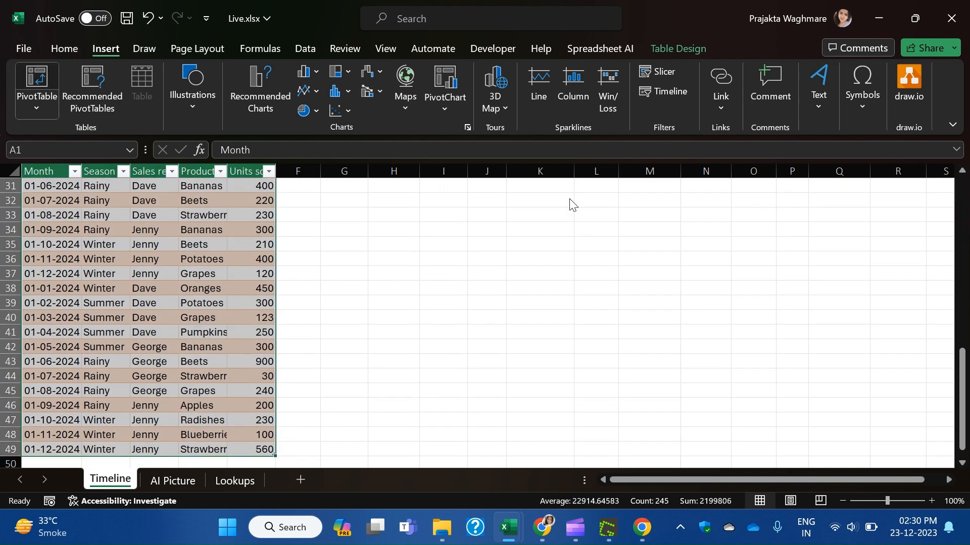
click(676, 369)
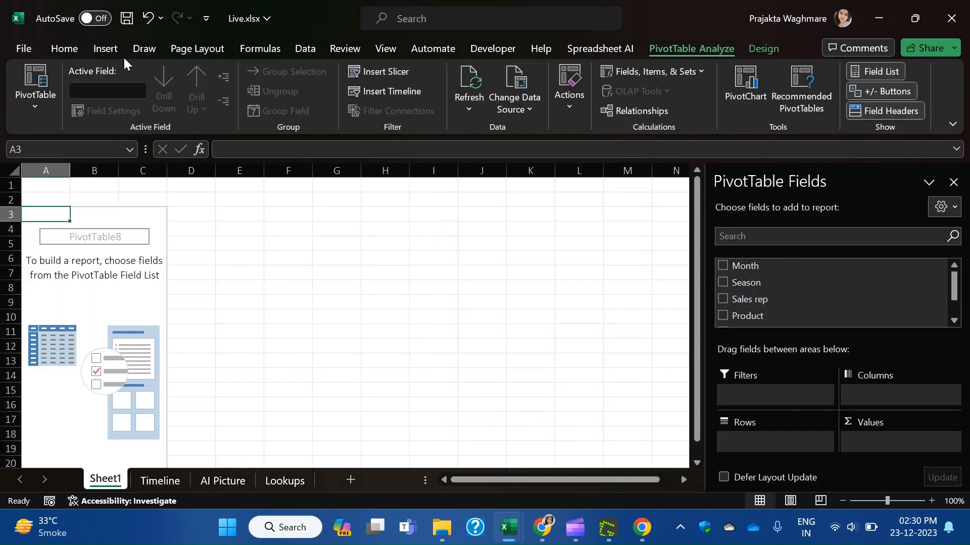
click(105, 46)
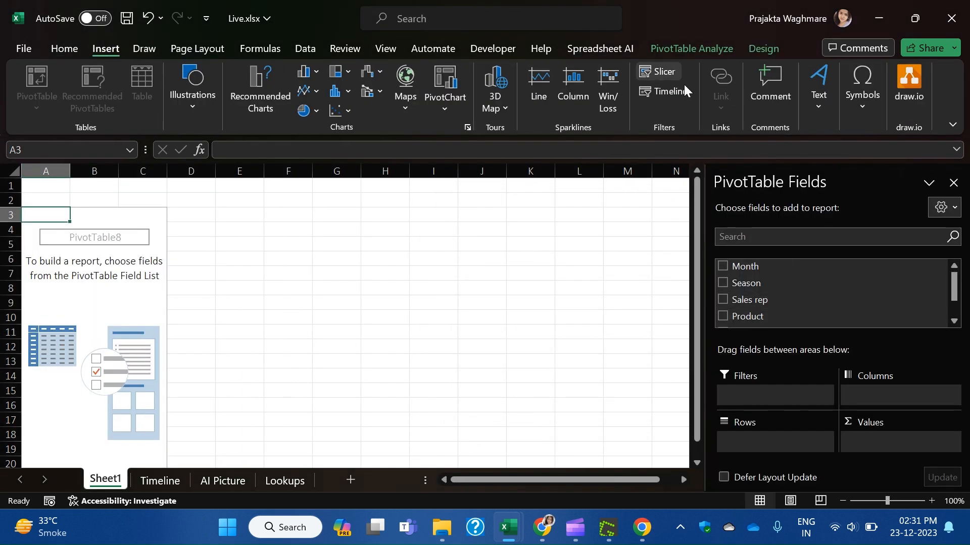
click(672, 91)
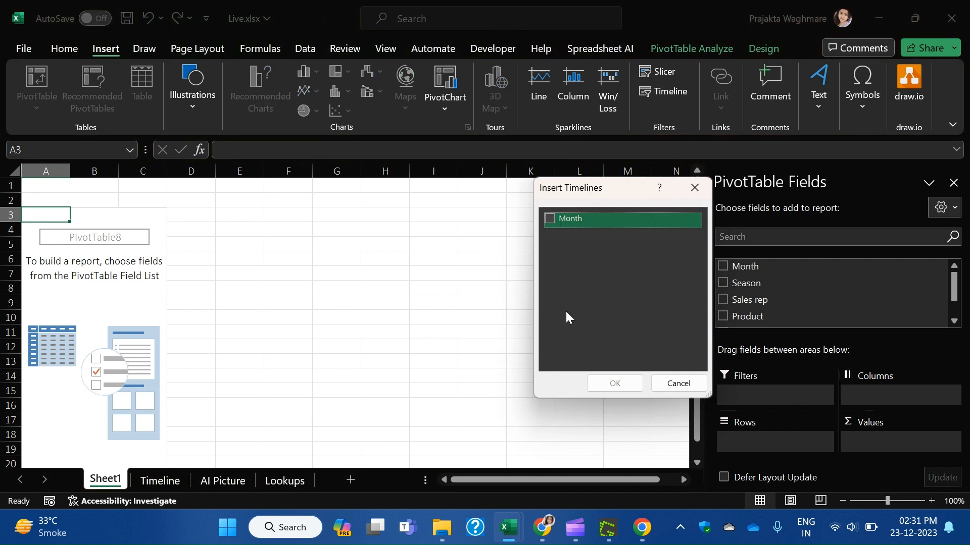
click(549, 221)
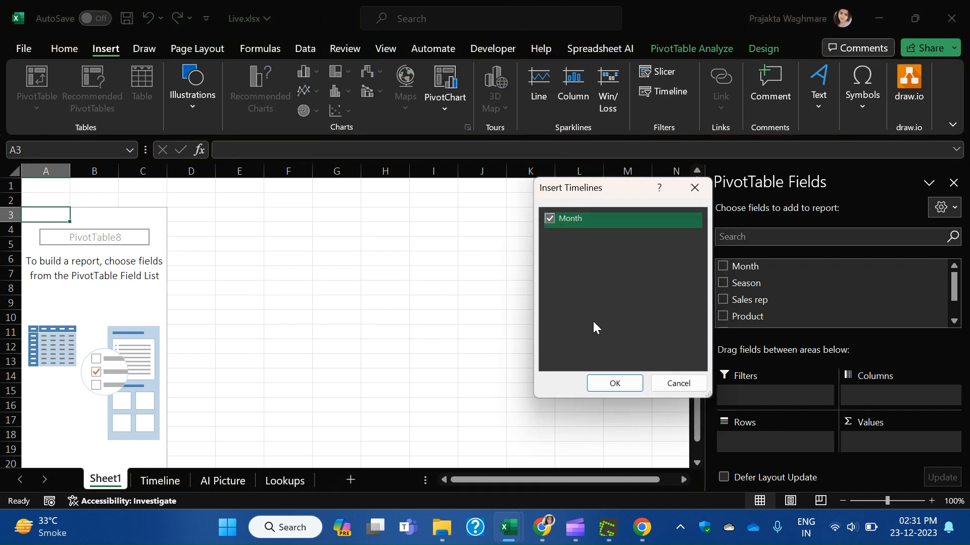
click(614, 383)
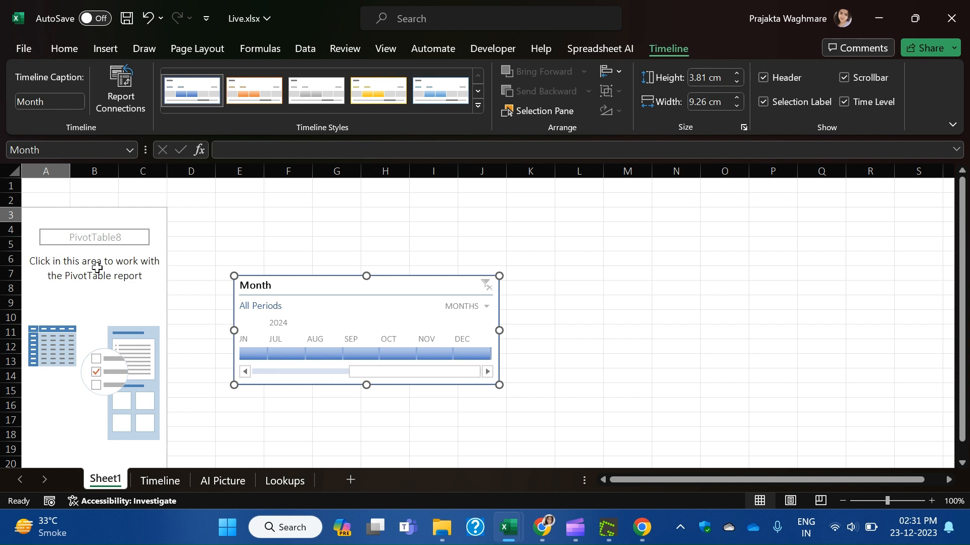
click(68, 221)
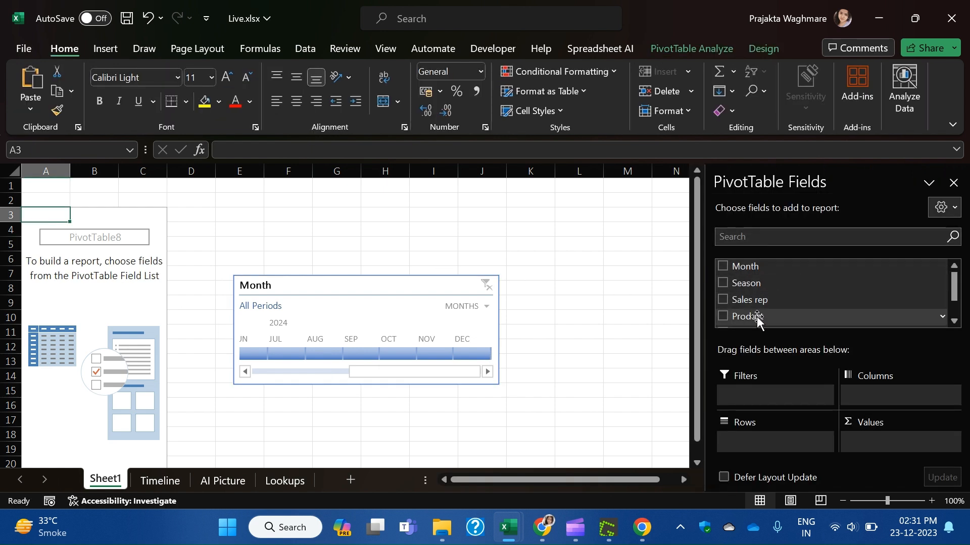
Add Product to the PivotTable rows and Units sold to its values.
drag(752, 316, 751, 449)
scroll(760, 301, down, 1)
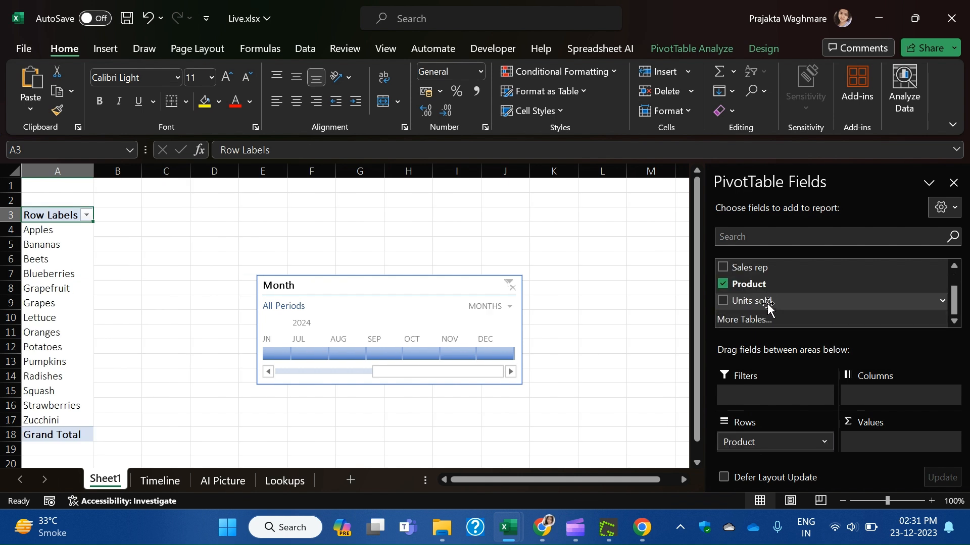
drag(765, 301, 876, 444)
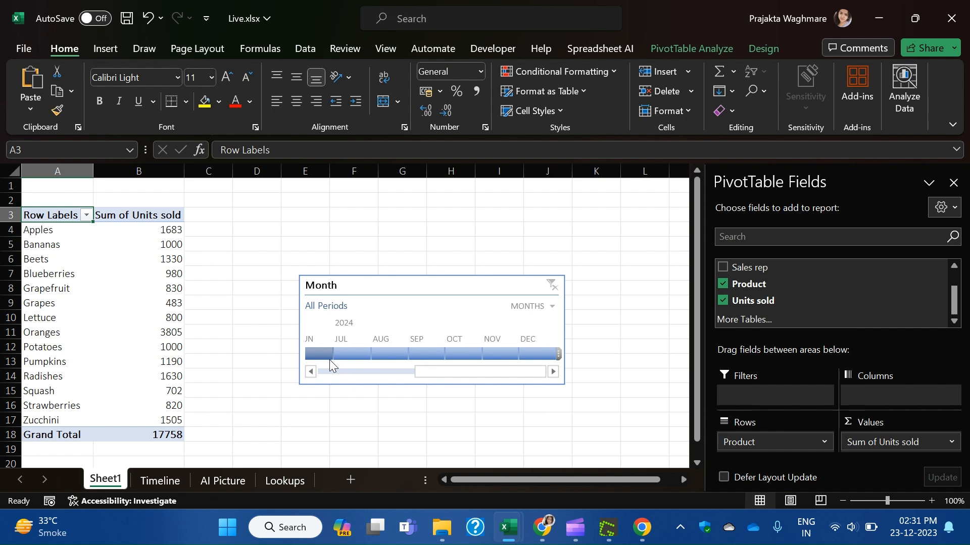
drag(454, 377, 393, 384)
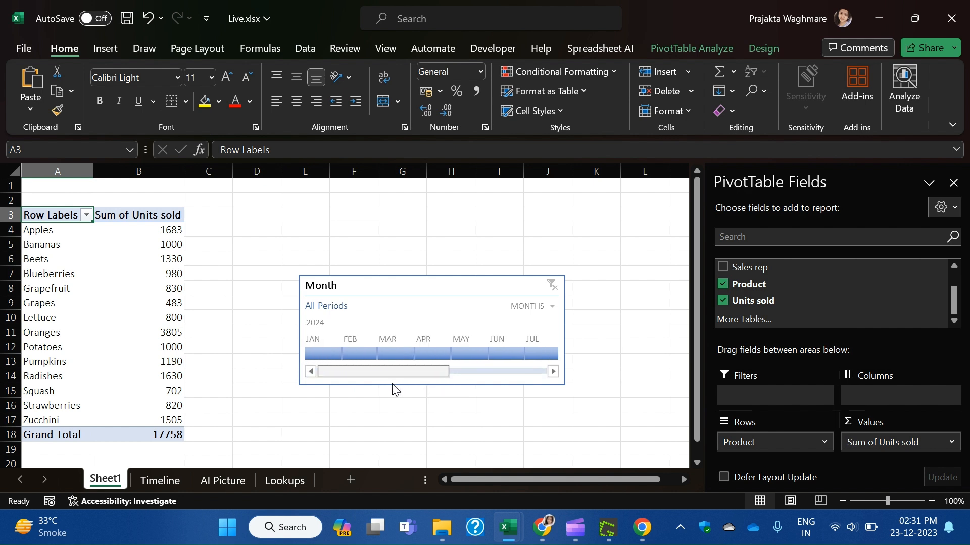
Filter the timeline through several months, ending on February 2024, then reopen the Timeline sheet's table.
click(322, 354)
drag(322, 353, 546, 352)
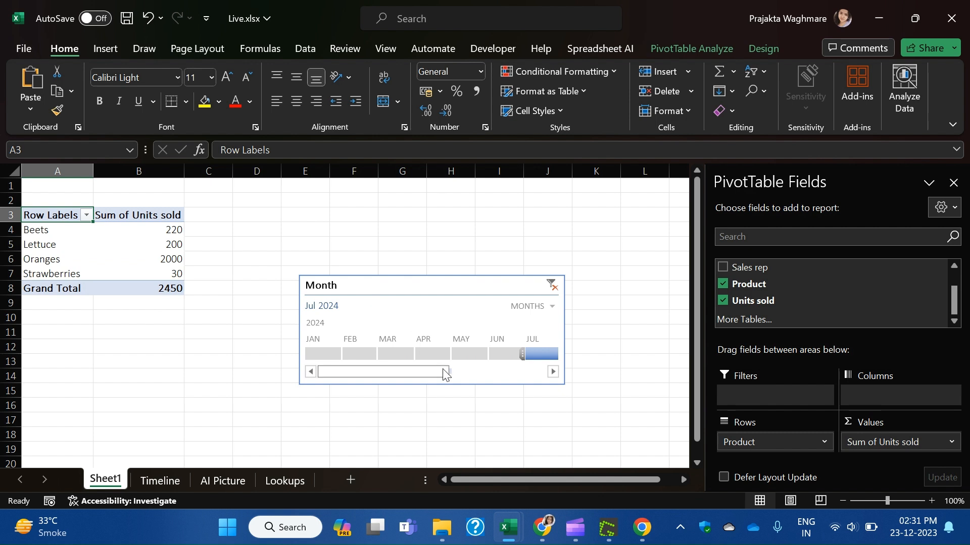
click(469, 374)
drag(469, 379, 260, 396)
click(431, 356)
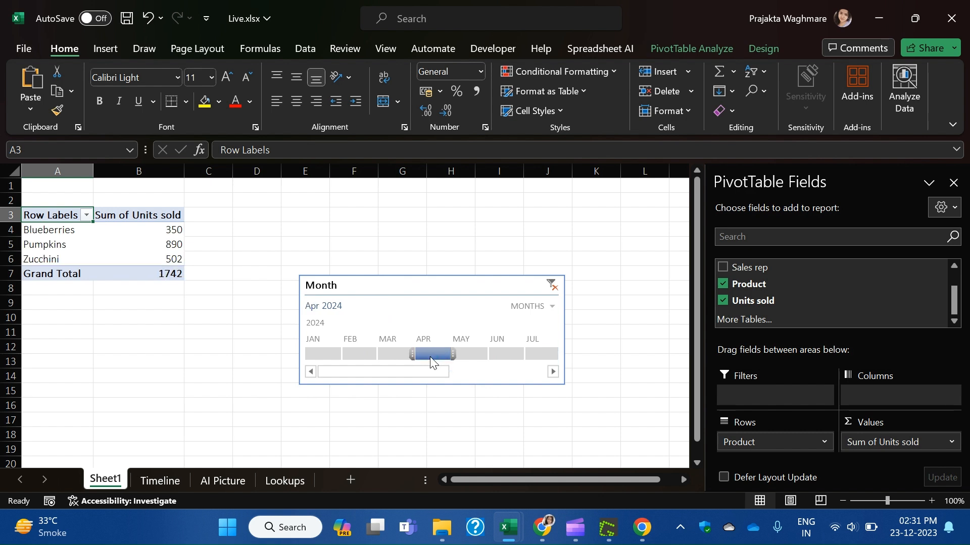
click(462, 353)
click(340, 352)
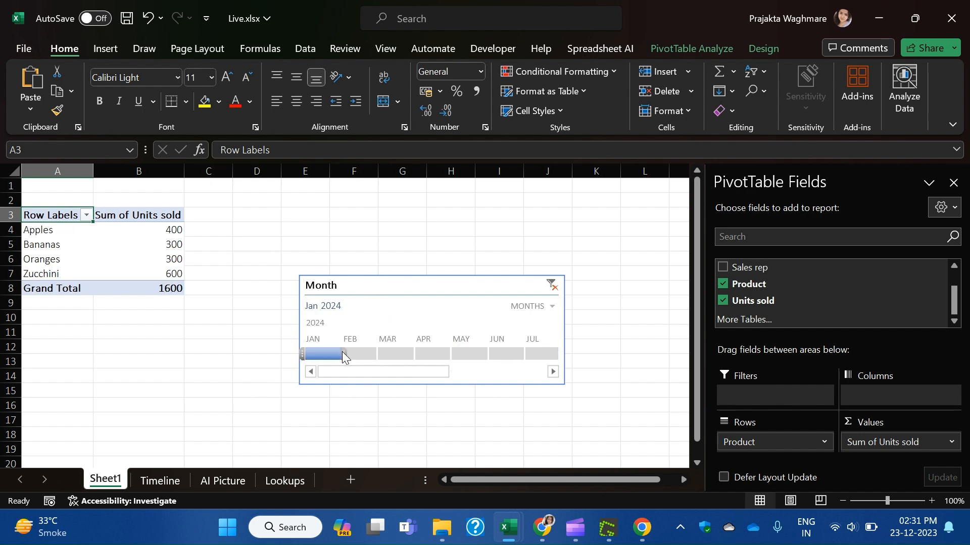
click(379, 352)
click(360, 353)
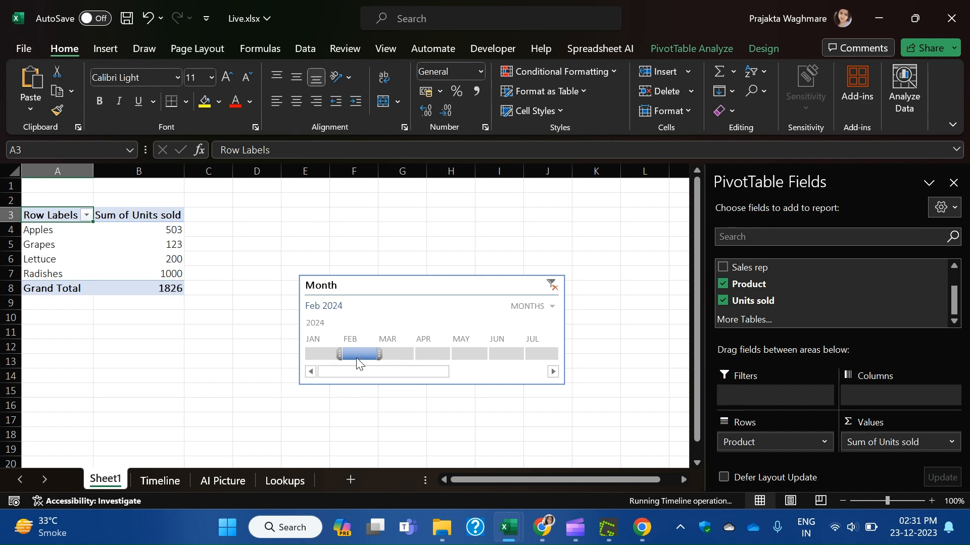
click(162, 481)
click(66, 318)
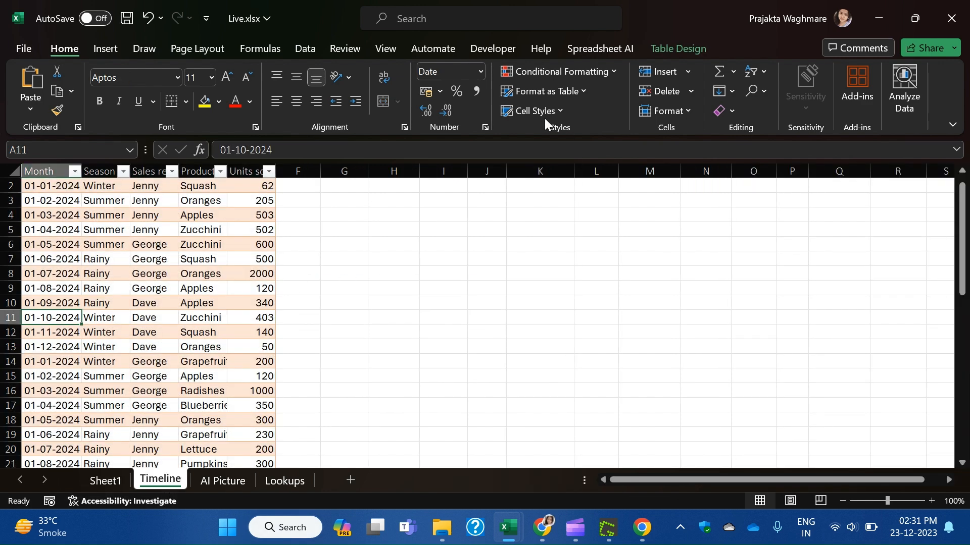
Attempt a timeline on the source table, cancel it, and return to Sheet1's February pivot.
click(657, 49)
click(53, 50)
click(102, 53)
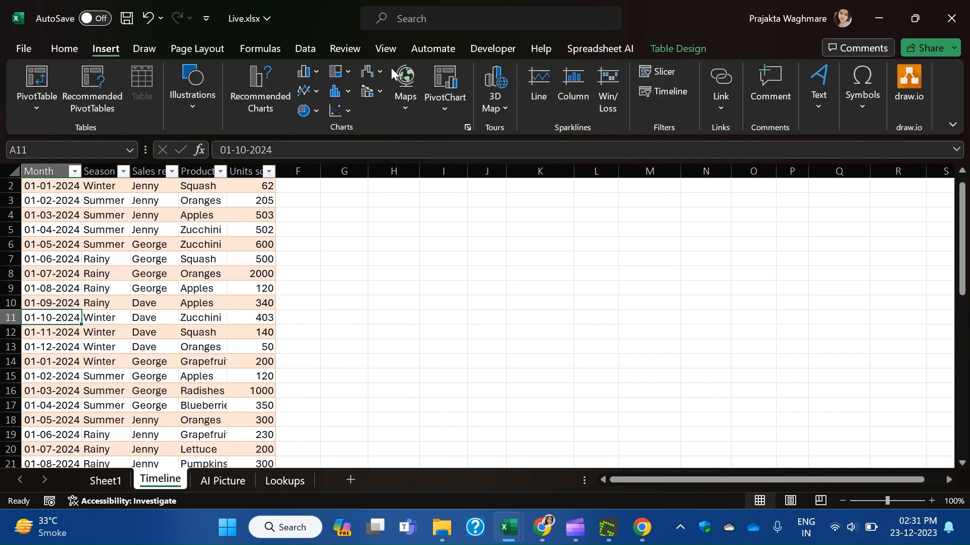
click(658, 92)
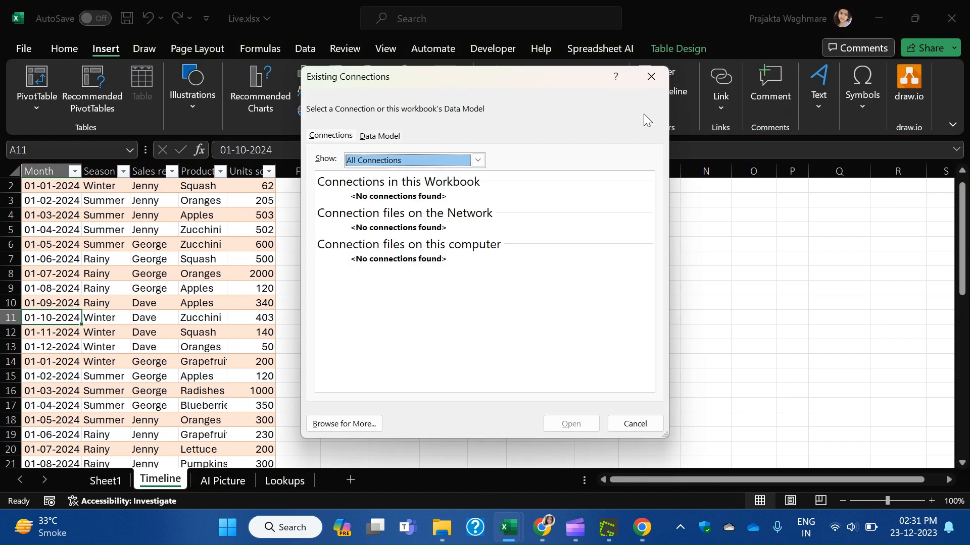
click(650, 76)
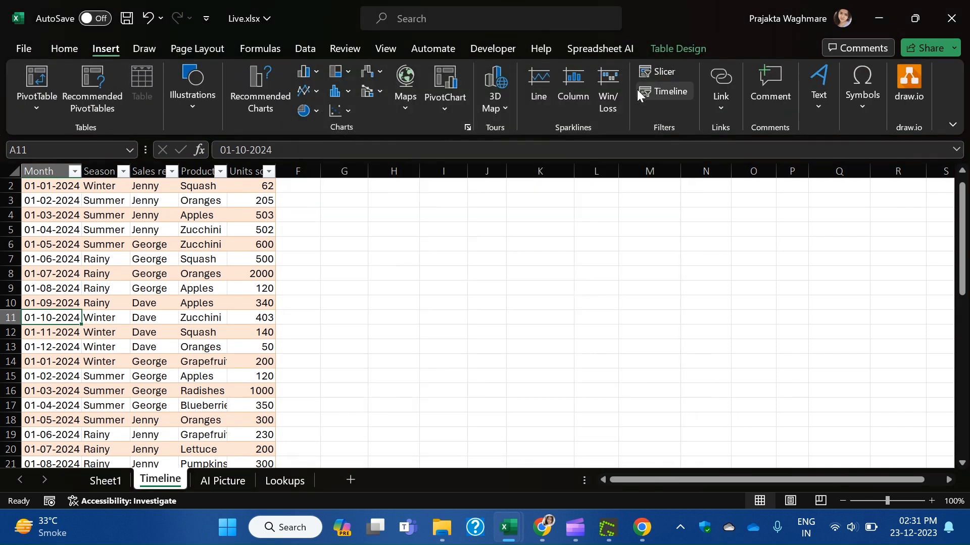
click(107, 481)
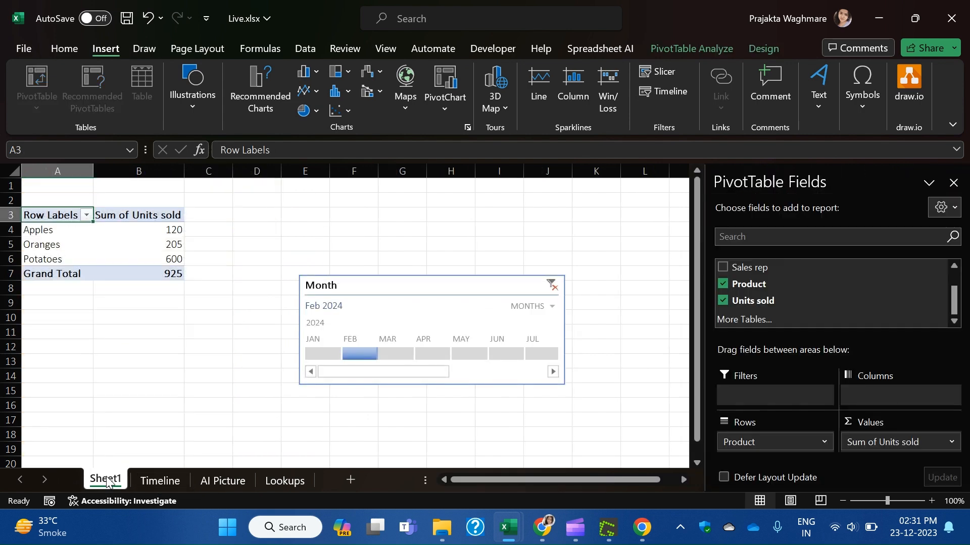
Group the Month timeline by Quarters, settle on Q1 2024, then go to the Lookups sheet.
click(428, 350)
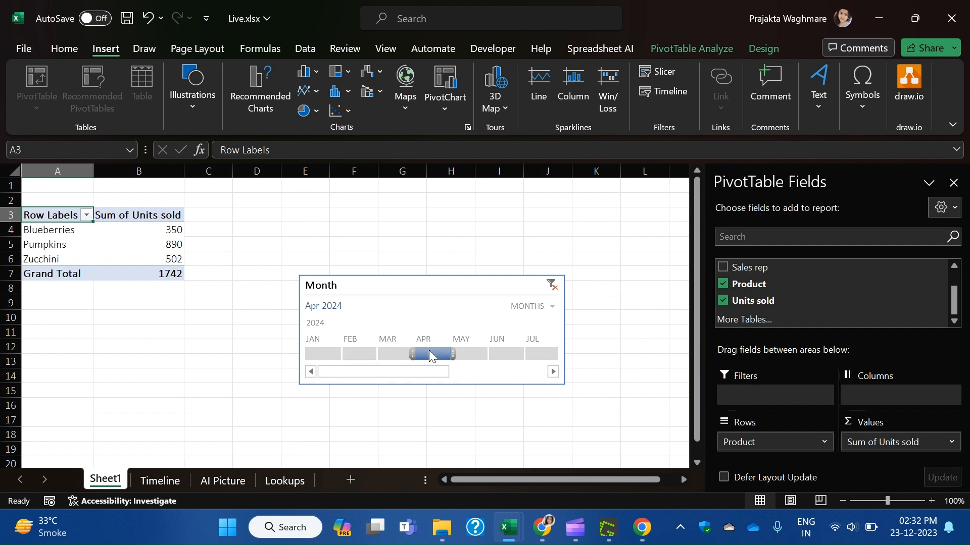
click(531, 309)
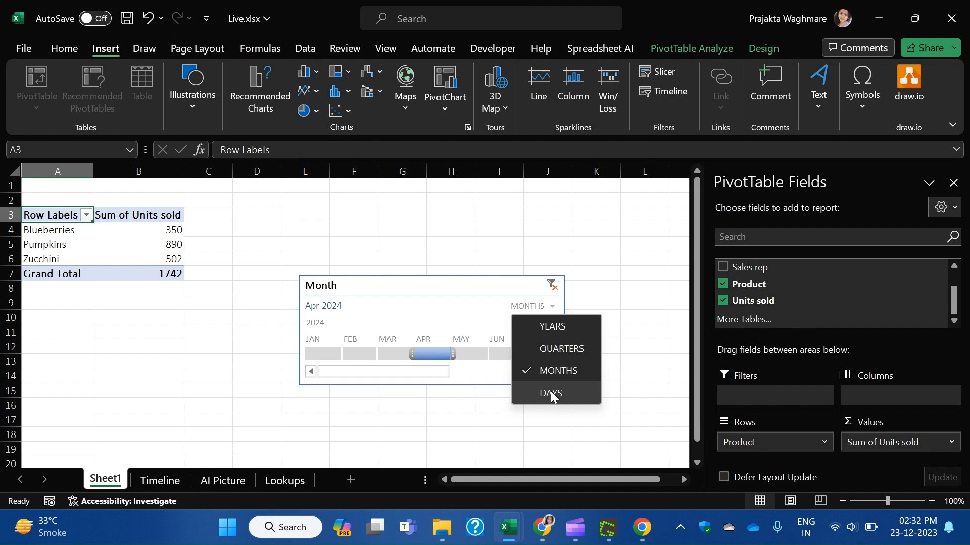
click(566, 329)
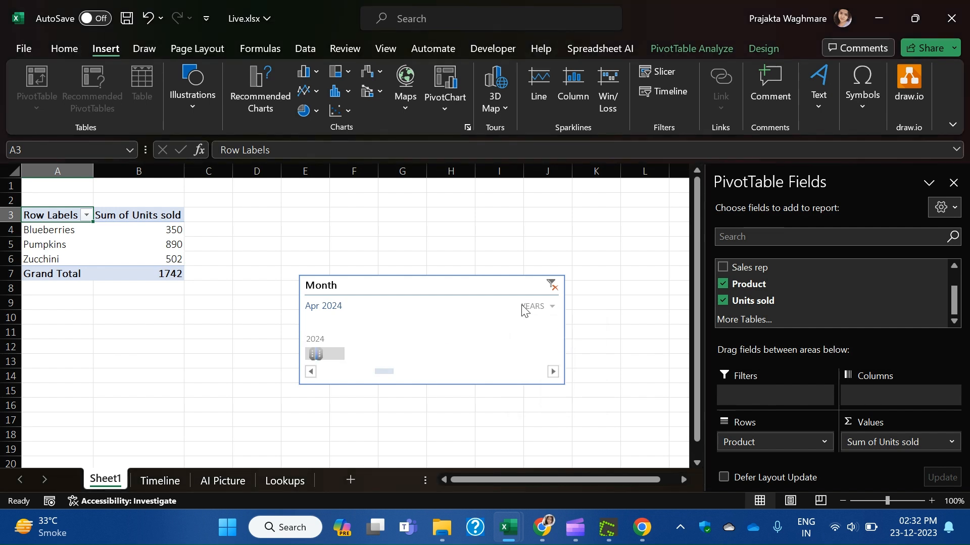
click(528, 307)
click(548, 349)
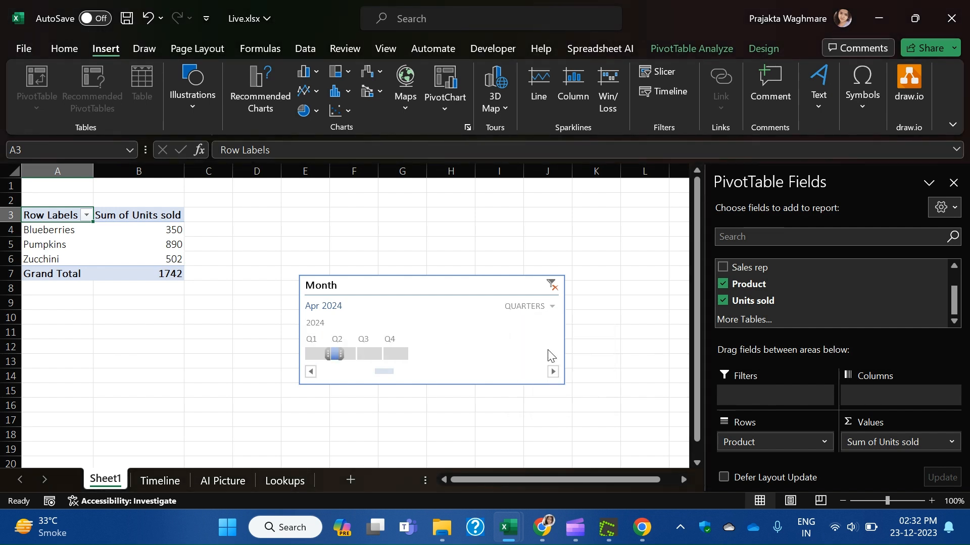
click(373, 353)
click(396, 355)
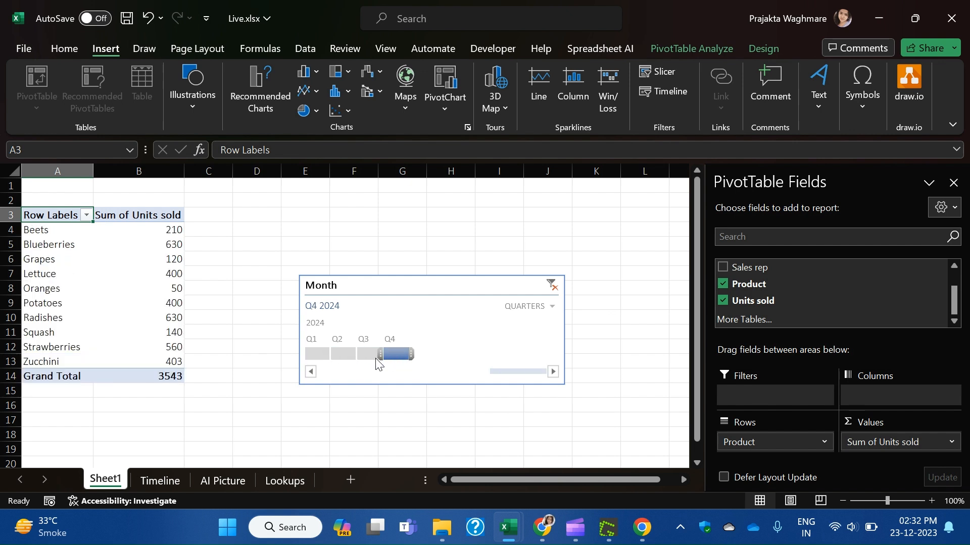
click(310, 356)
click(541, 314)
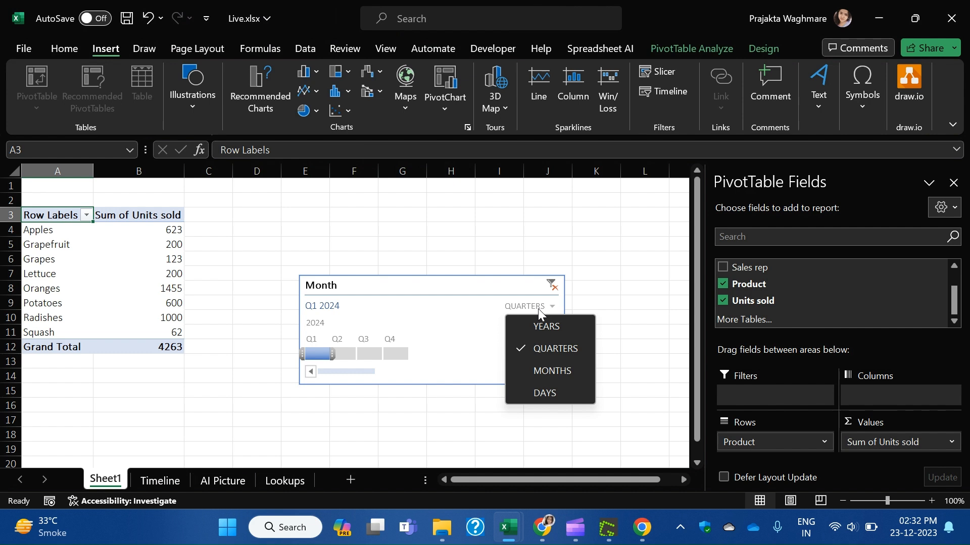
click(490, 222)
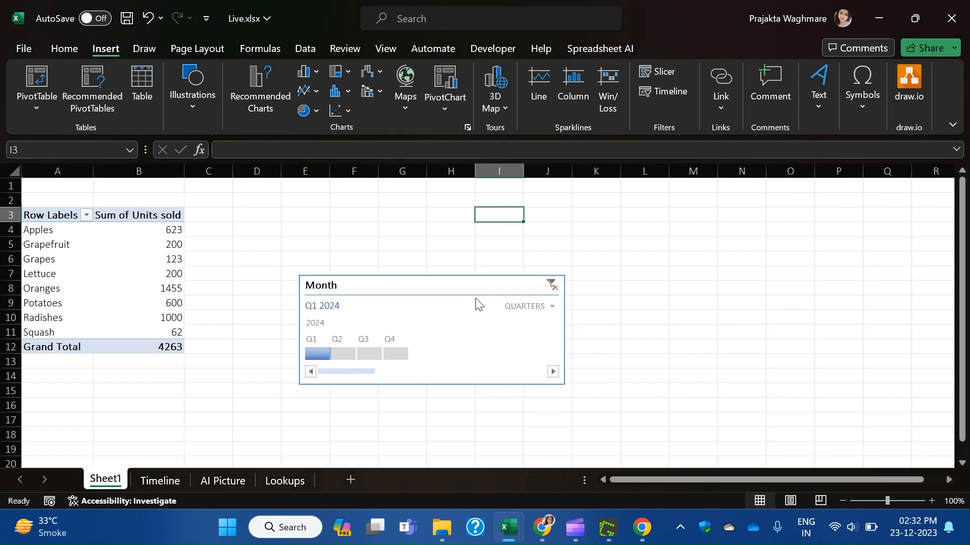
click(288, 488)
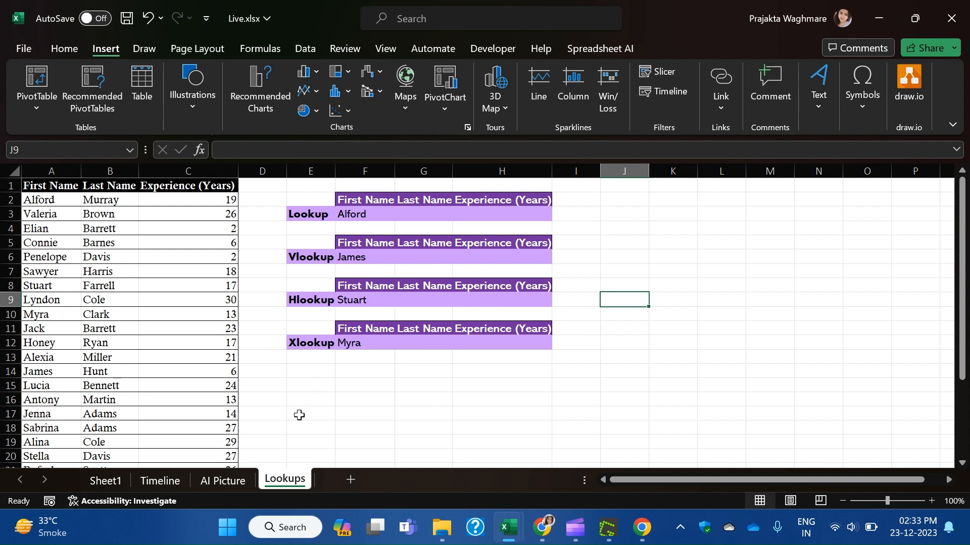
drag(320, 342, 528, 334)
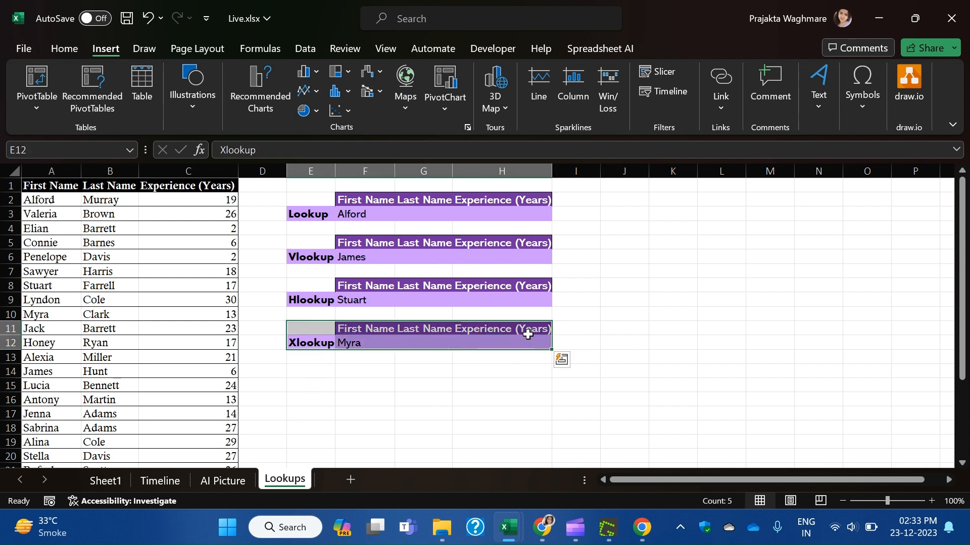
click(467, 437)
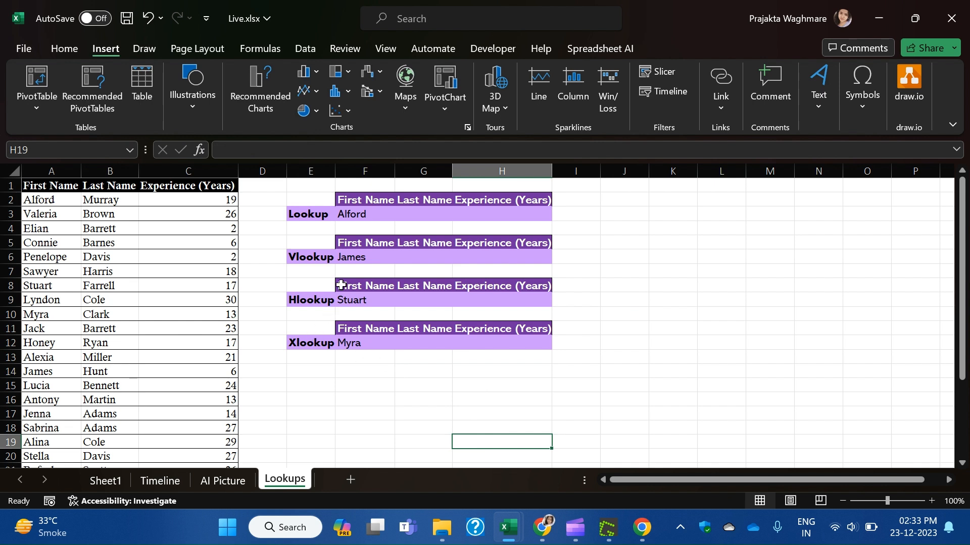
drag(311, 213, 303, 298)
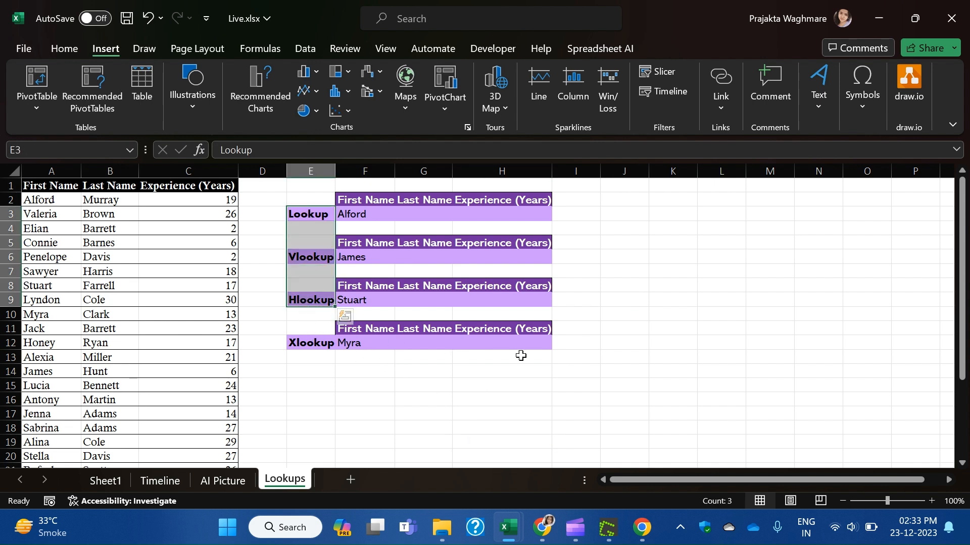
In G3, start =LOOKUP with F3 as lookup value and the First Name column as lookup vector.
click(565, 360)
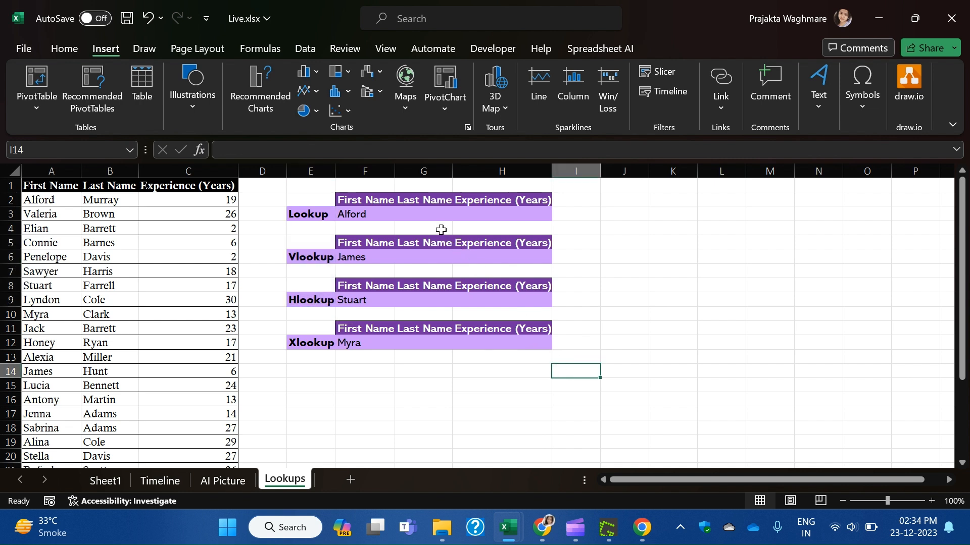
click(436, 213)
click(356, 216)
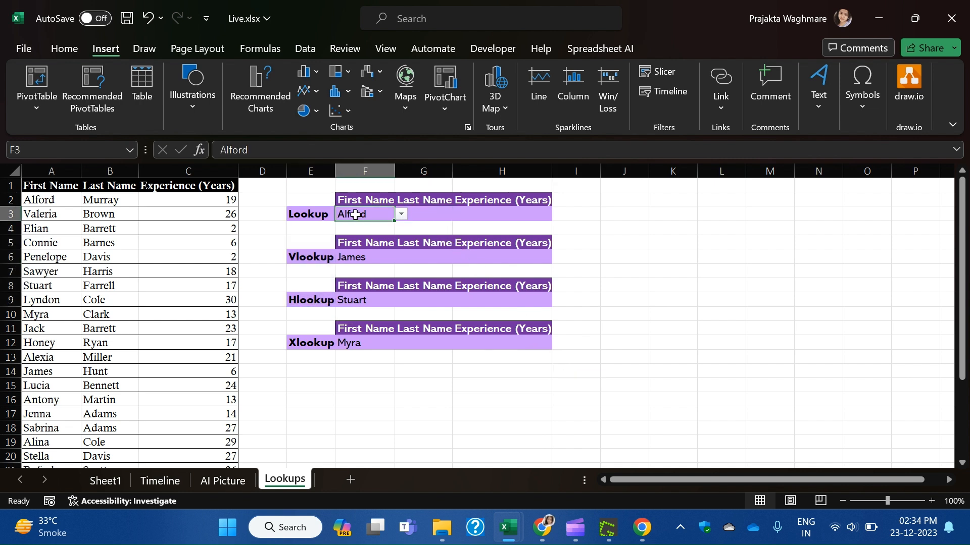
click(440, 215)
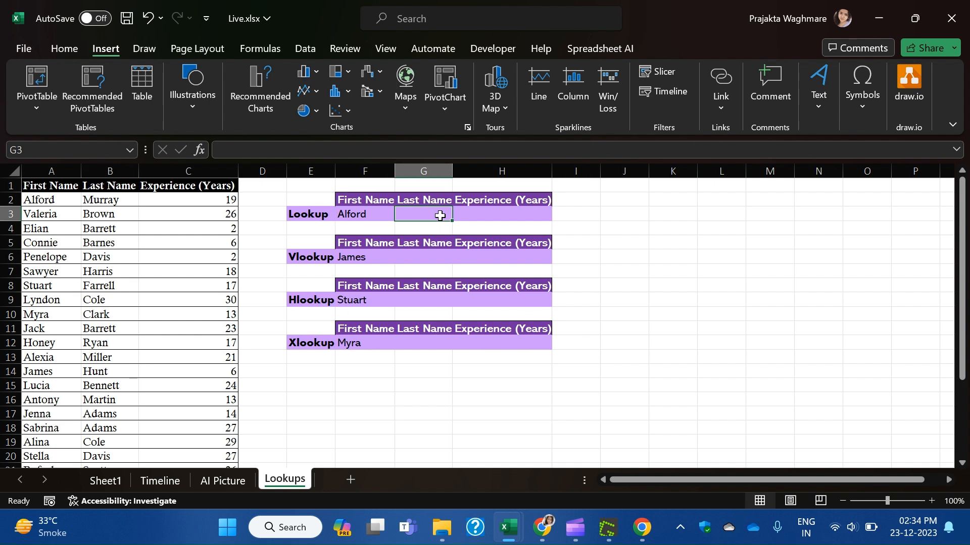
text(=)
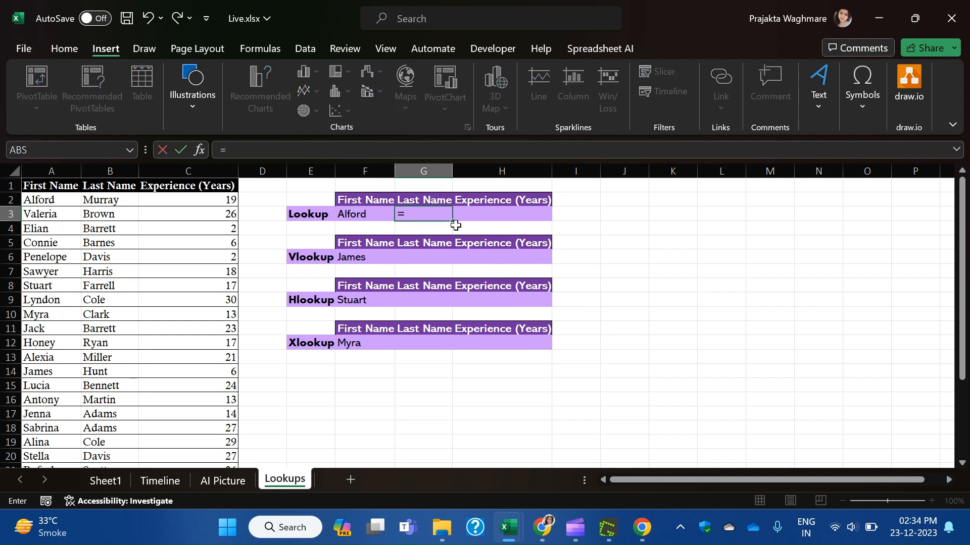
text(lo)
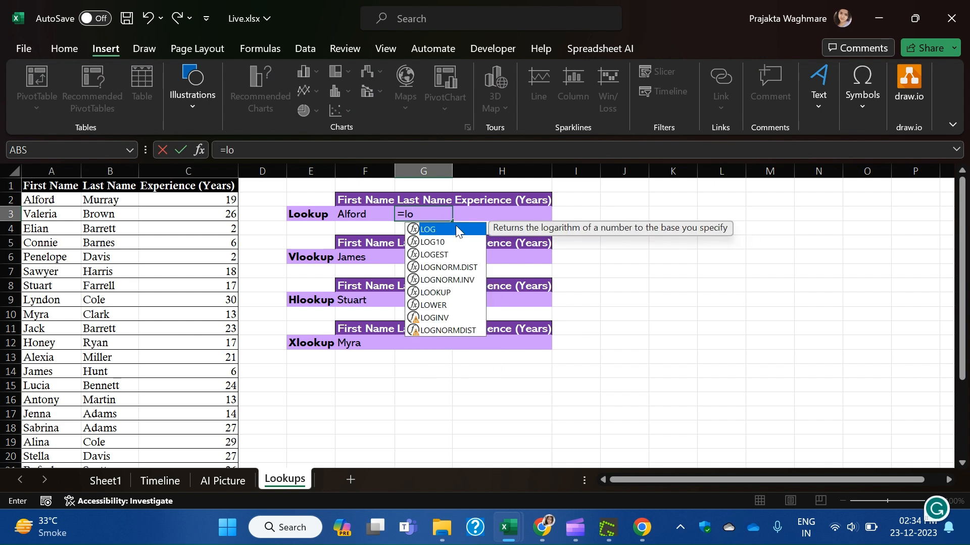
text(o)
key(Tab)
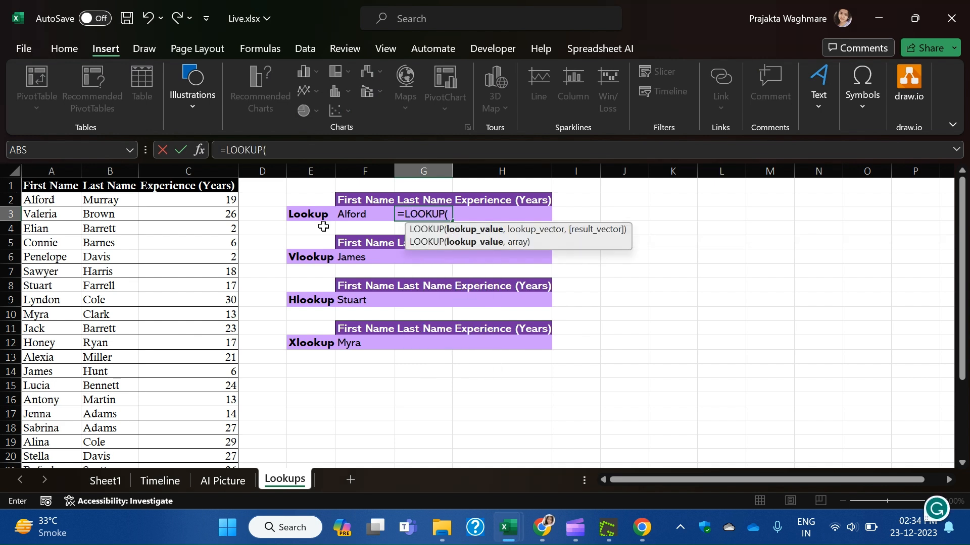
click(359, 215)
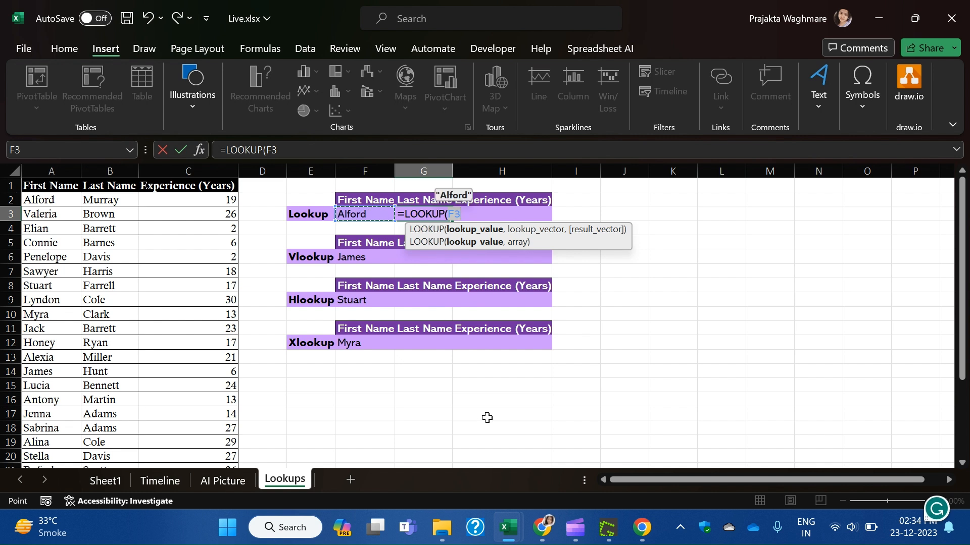
text(,)
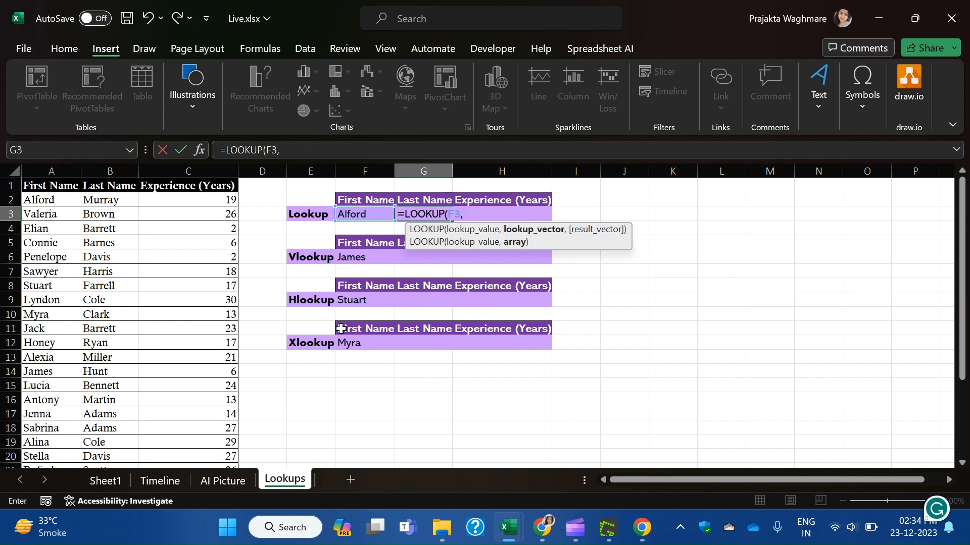
click(44, 201)
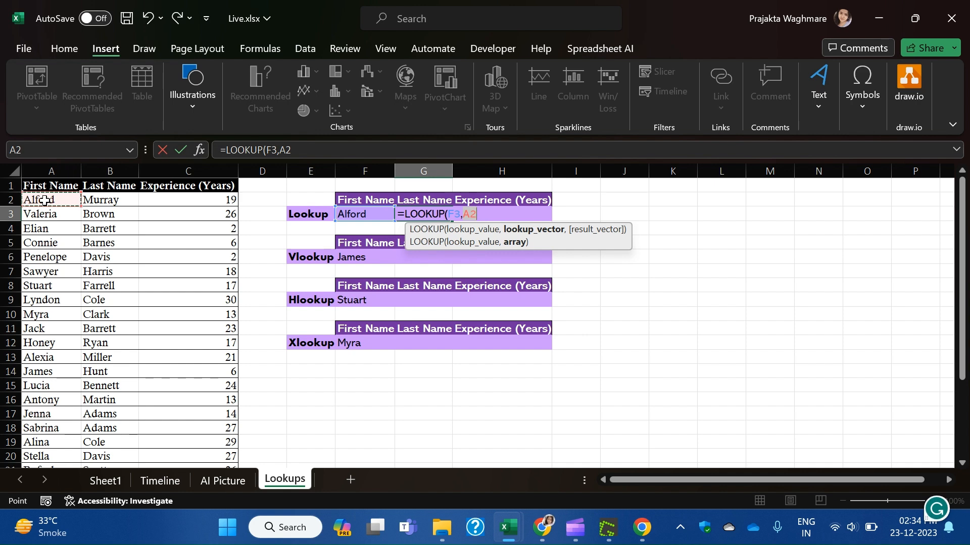
drag(45, 200, 59, 439)
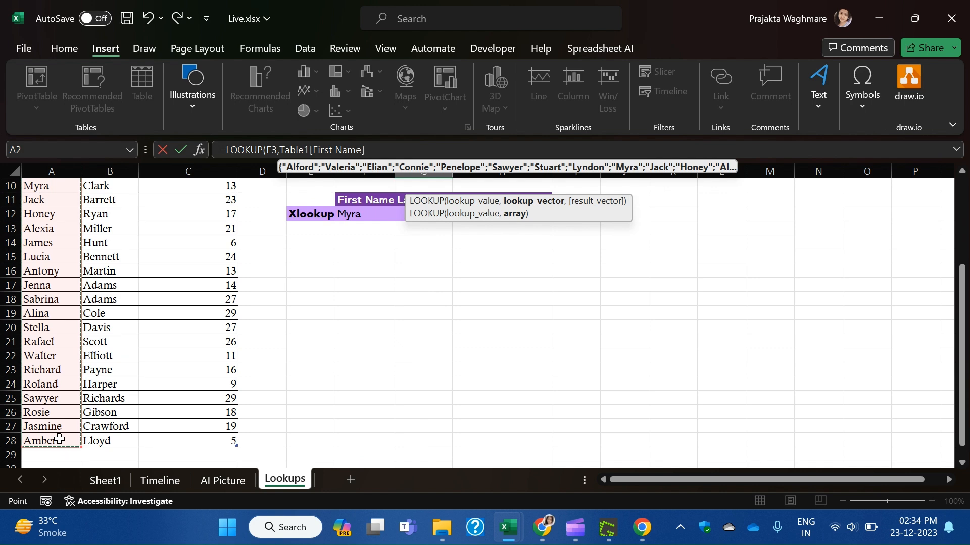
Set the result vector to the Last Name column, commit, and confirm G3 shows Murray.
text(,)
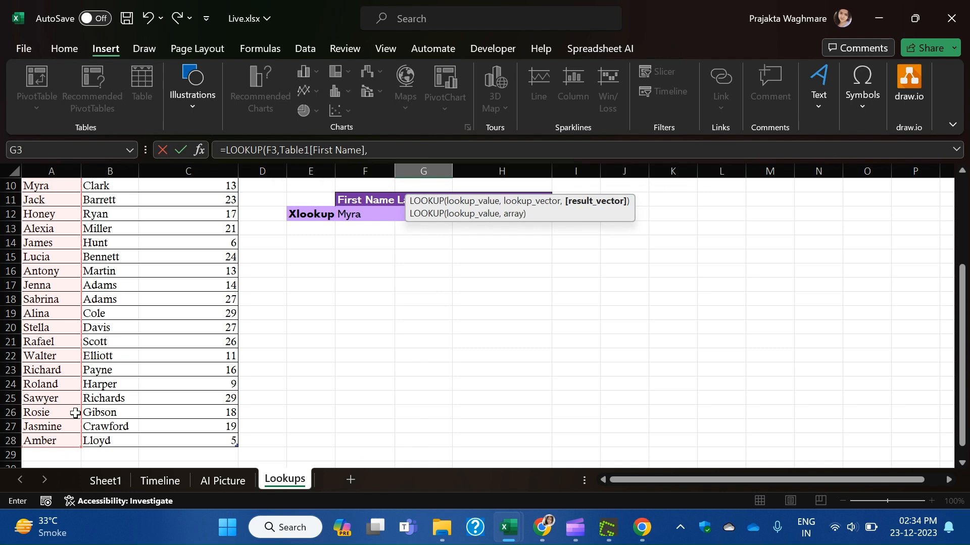
click(207, 316)
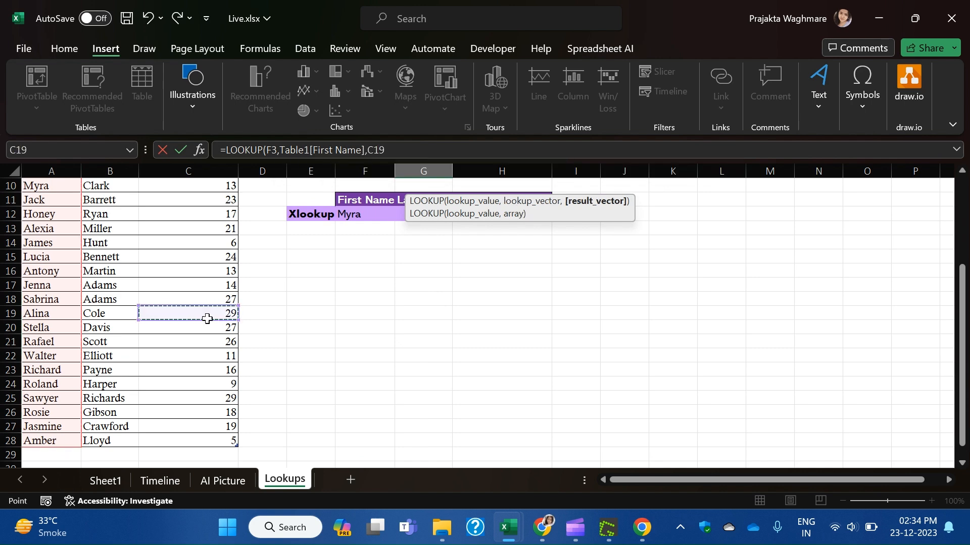
key(ctrl+Up)
key(ctrl+shift+Down)
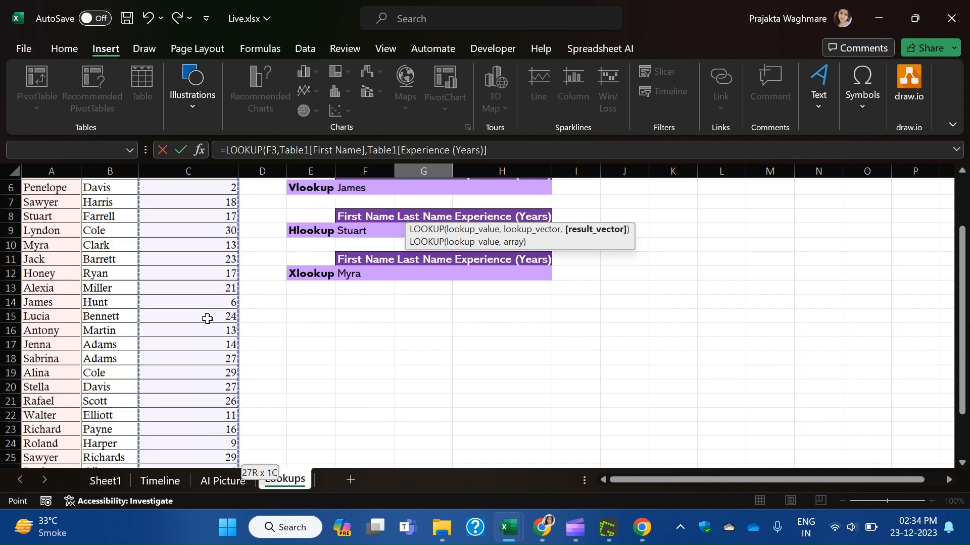
key(ctrl+Up)
key(Left)
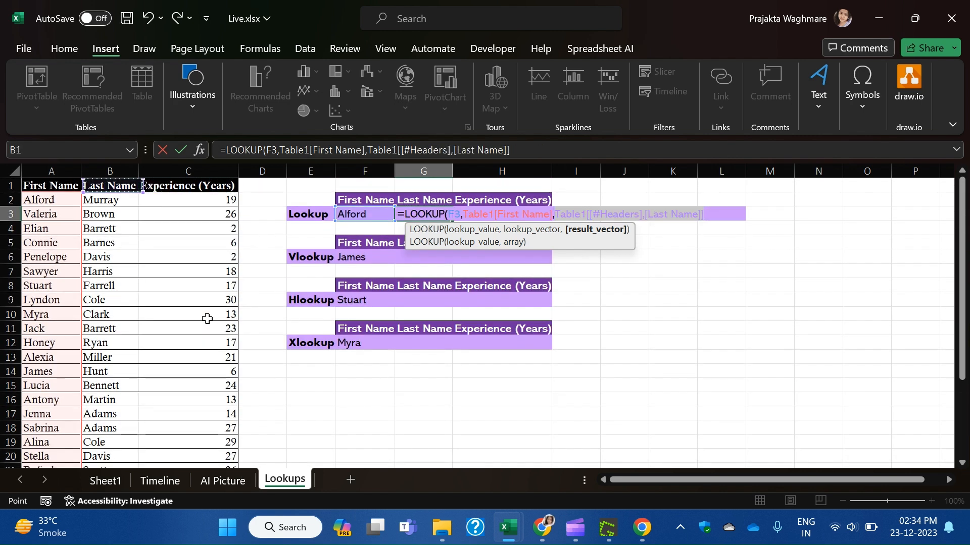
key(Down)
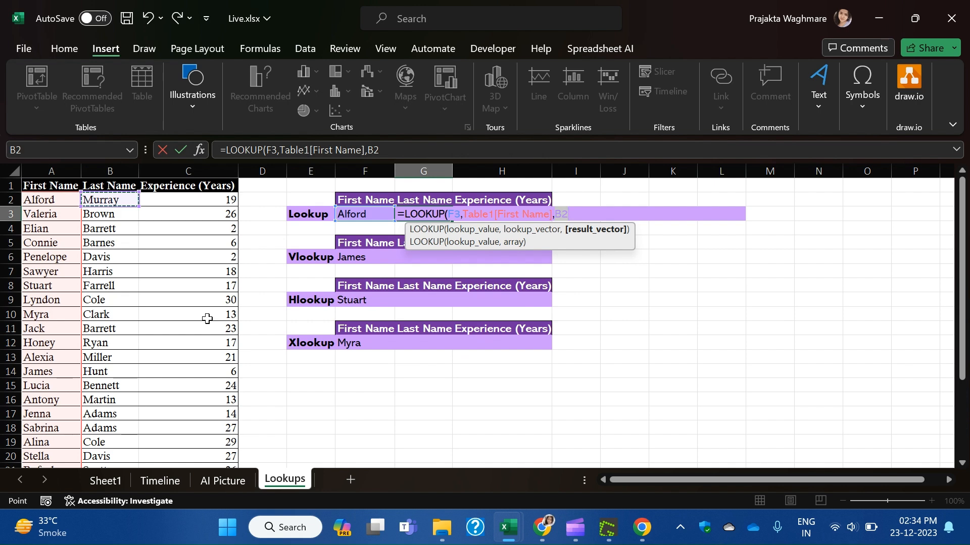
key(ctrl+shift+Down)
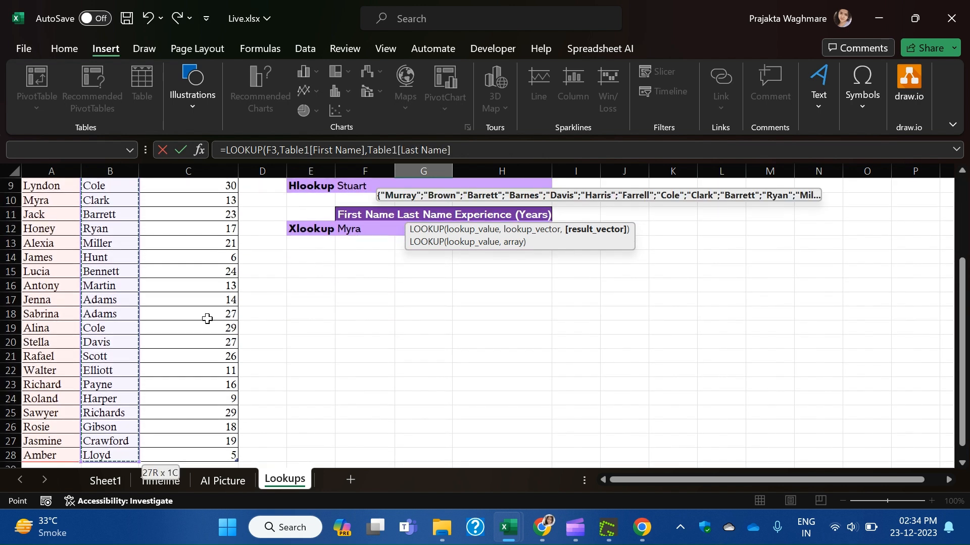
key(Return)
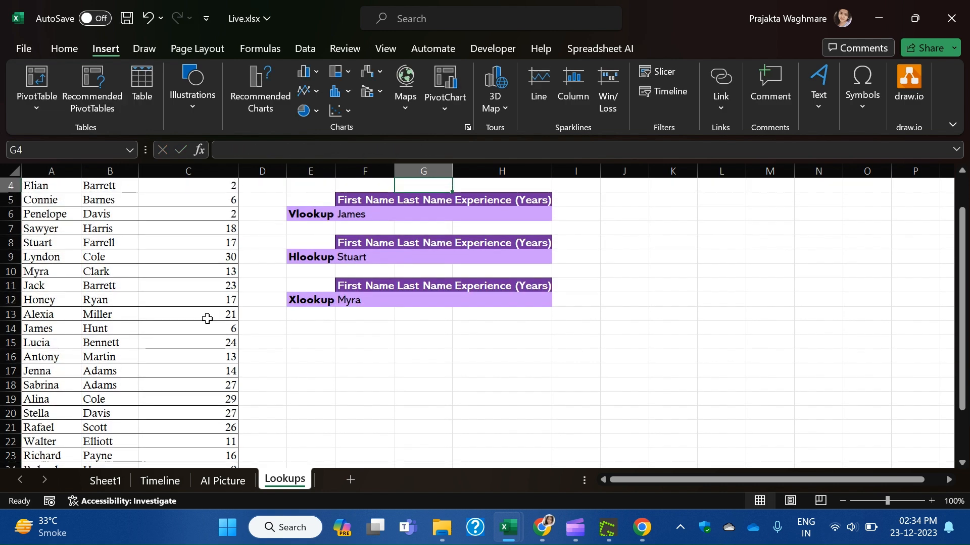
scroll(273, 316, up, 1)
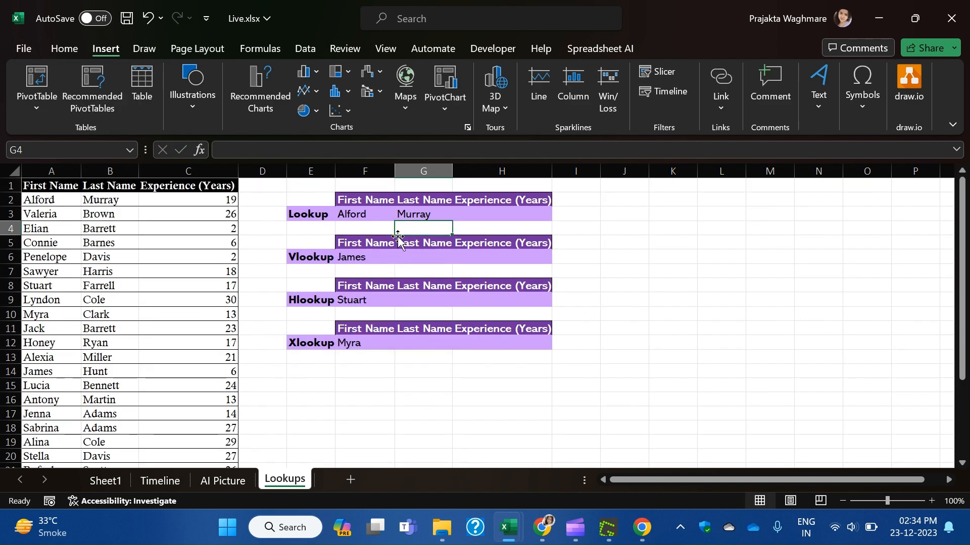
click(425, 204)
click(422, 215)
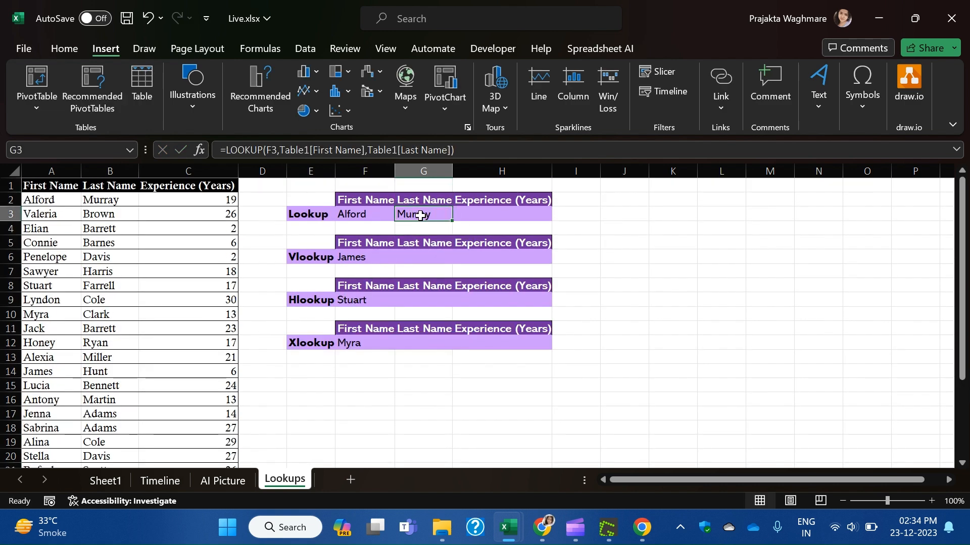
Write a LOOKUP in H3 on F3 against the whole table, which returns #N/A.
click(476, 215)
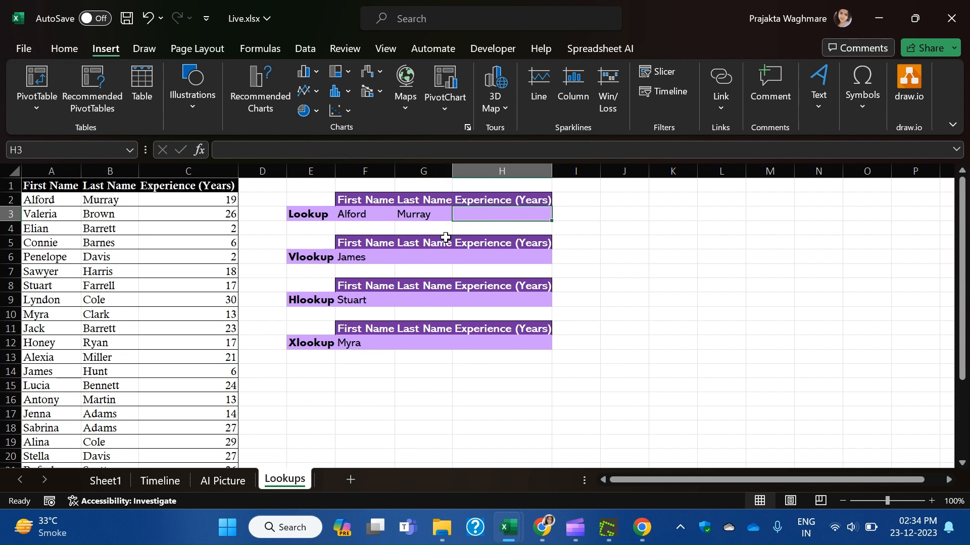
text(=)
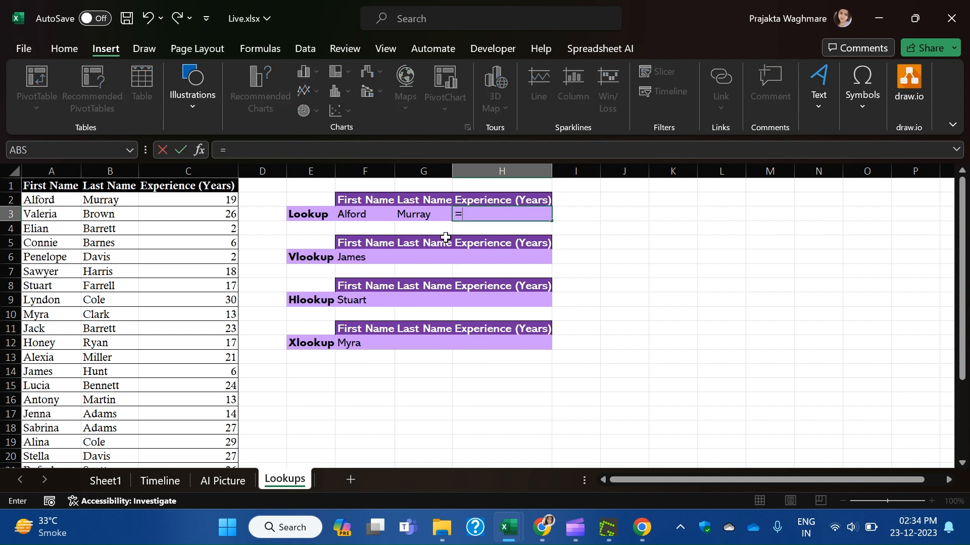
text(look)
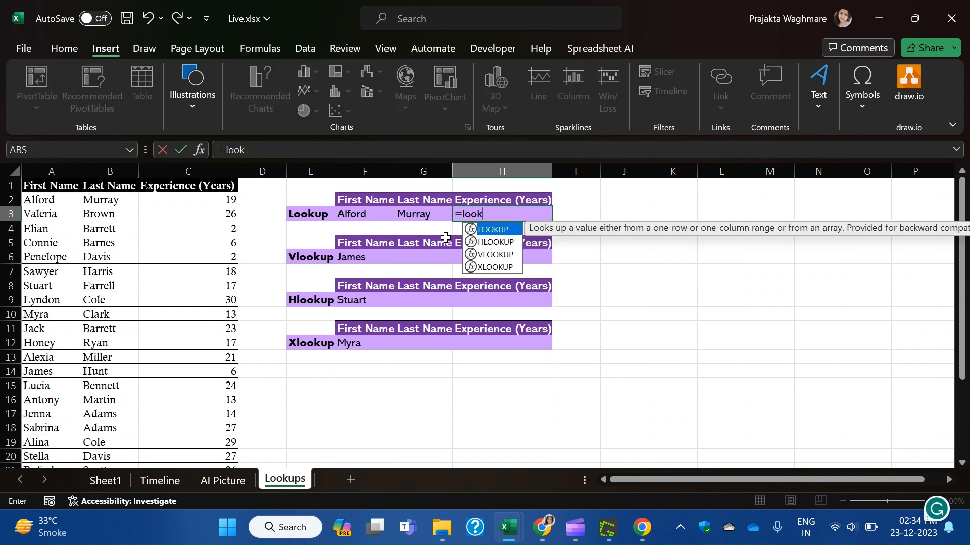
double_click(502, 229)
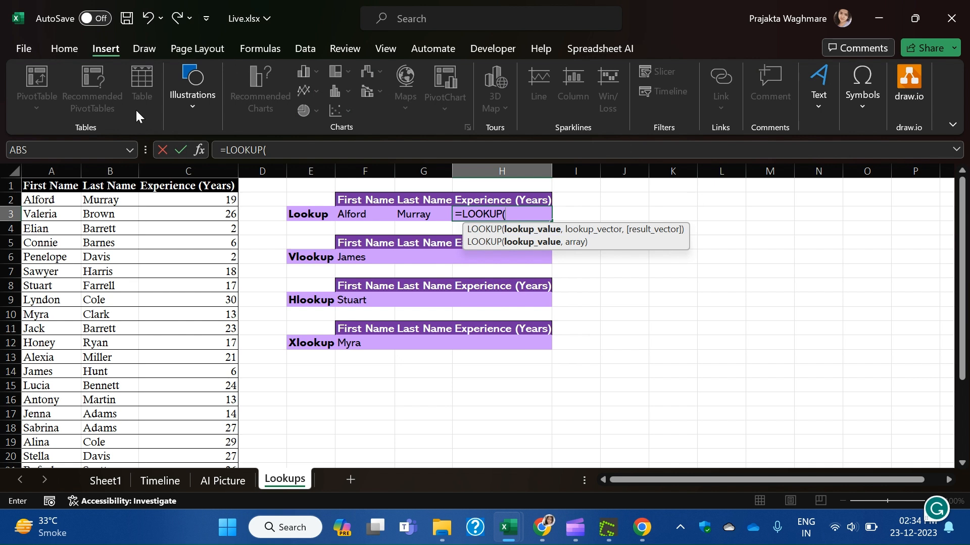
click(367, 214)
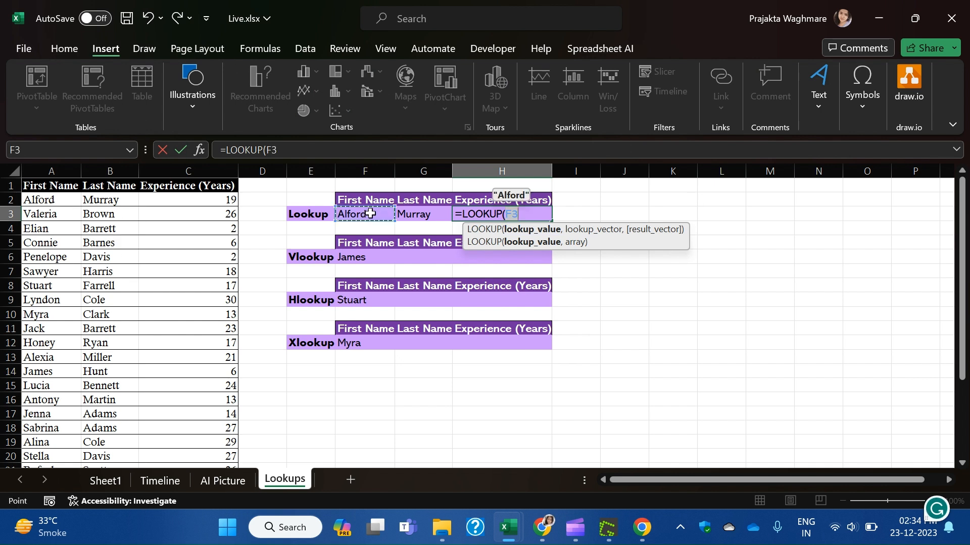
text(,)
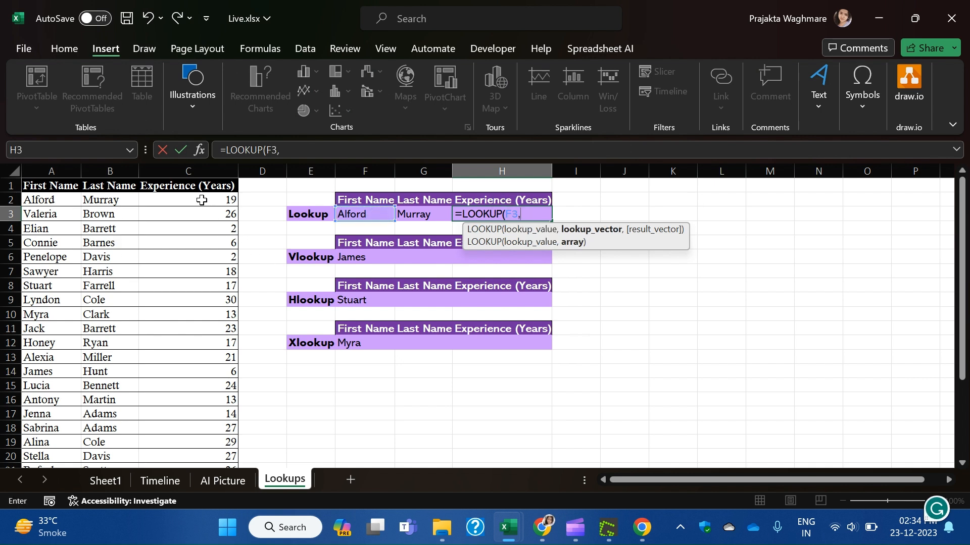
click(55, 202)
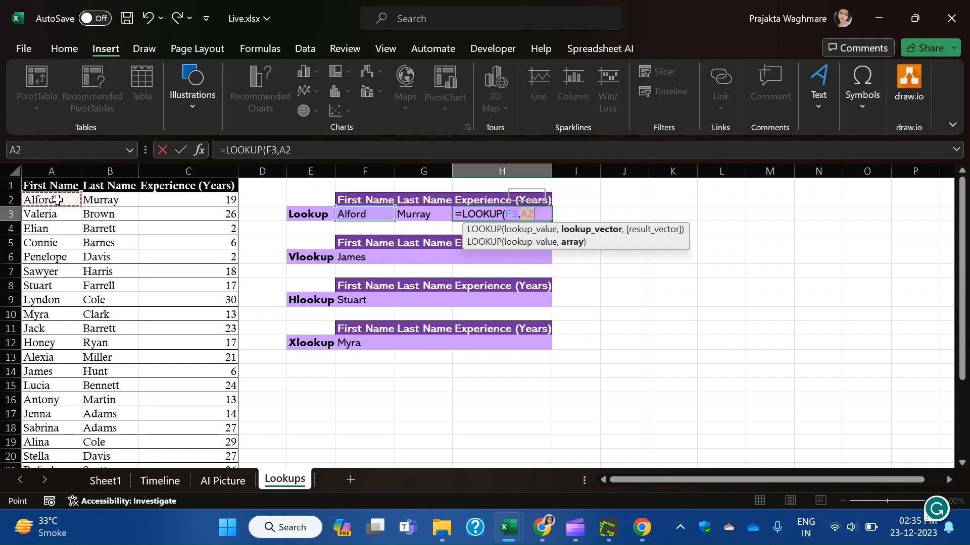
click(53, 189)
key(ctrl+shift+Right)
key(ctrl+shift+Down)
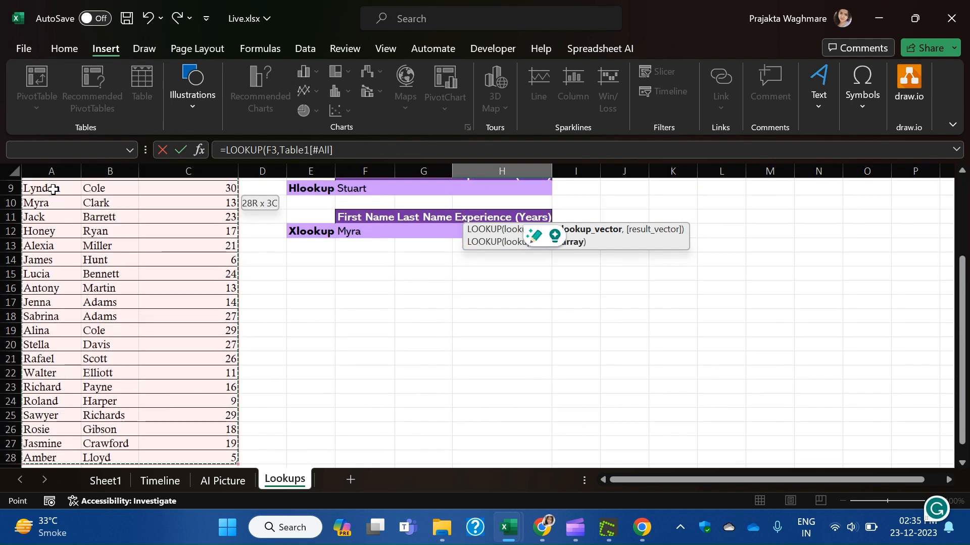
key(Return)
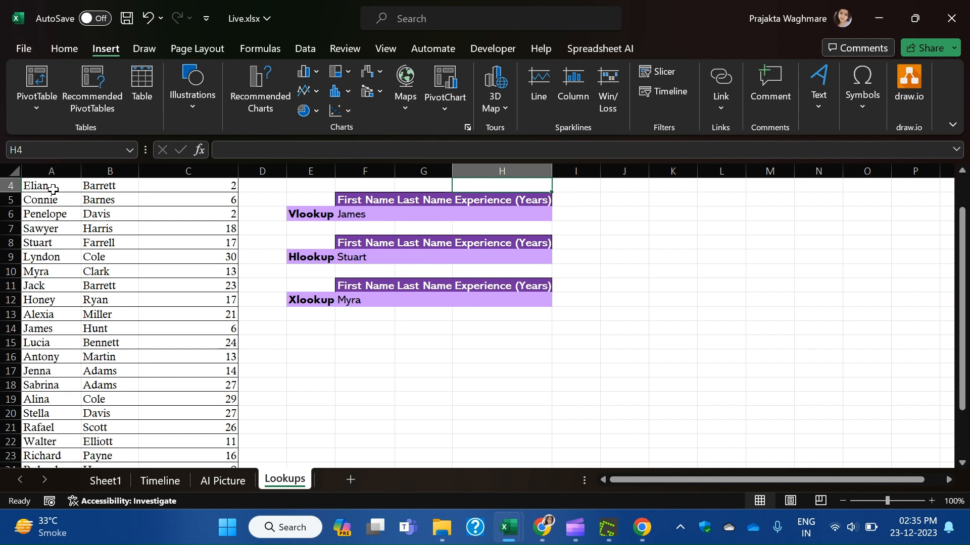
Replace the H3 range with the table body from A2 through column C to return experience.
scroll(569, 260, up, 1)
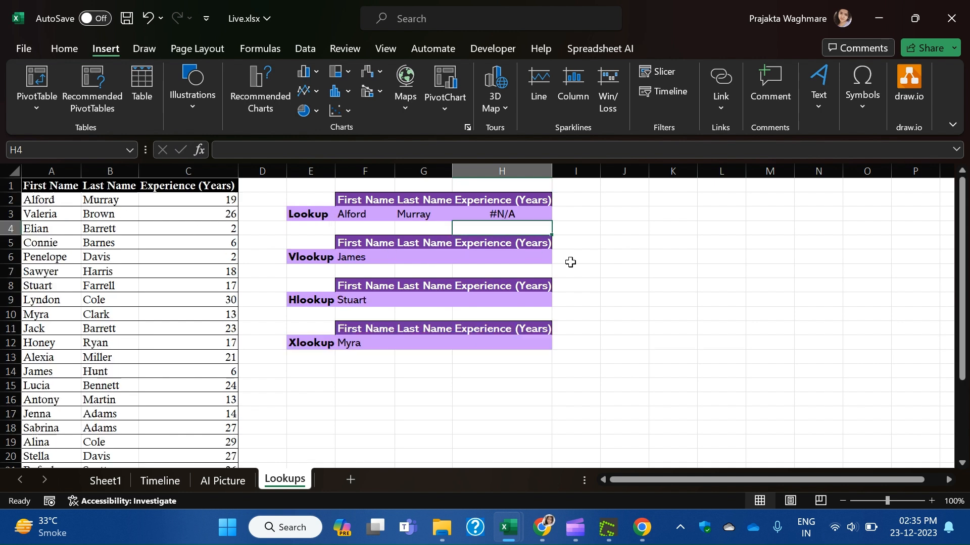
click(491, 212)
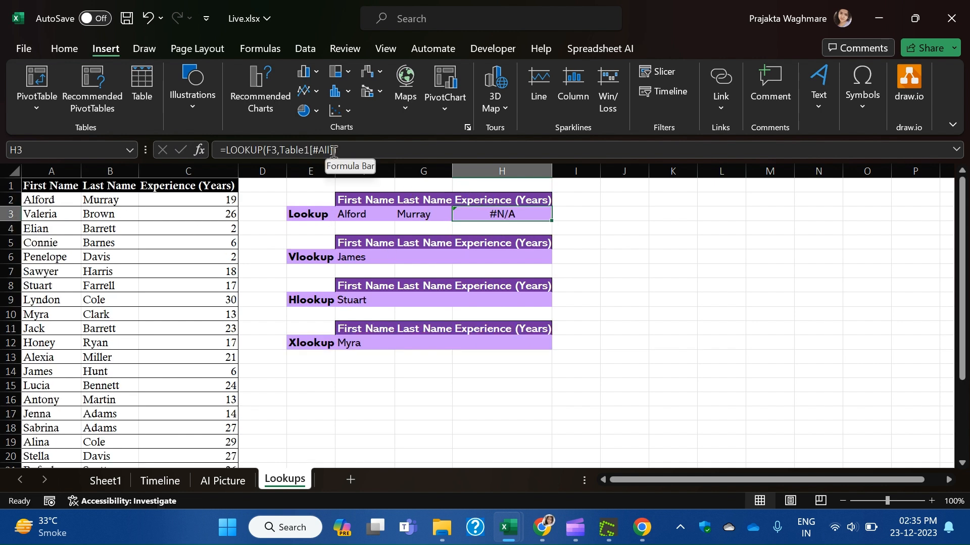
drag(333, 150, 275, 156)
key(Delete)
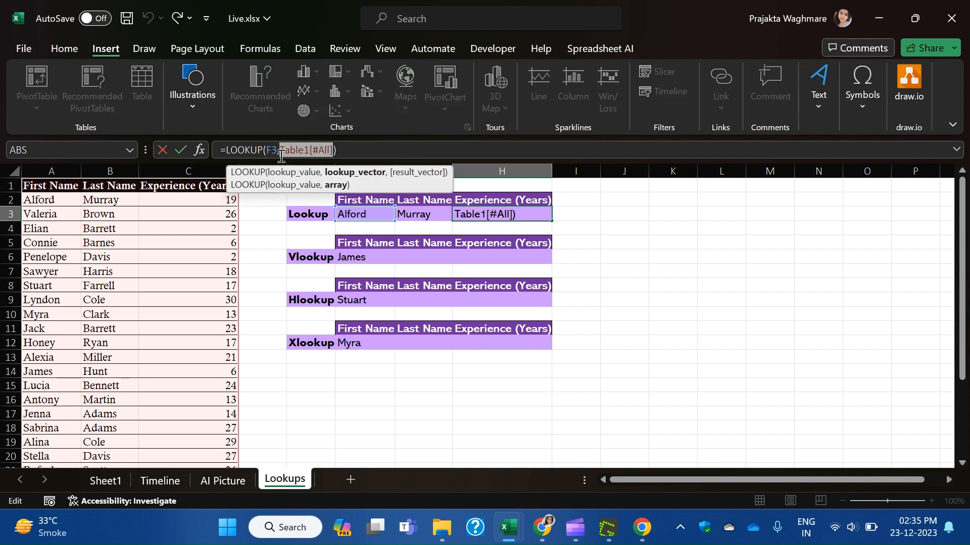
click(47, 198)
key(ctrl+shift+Right)
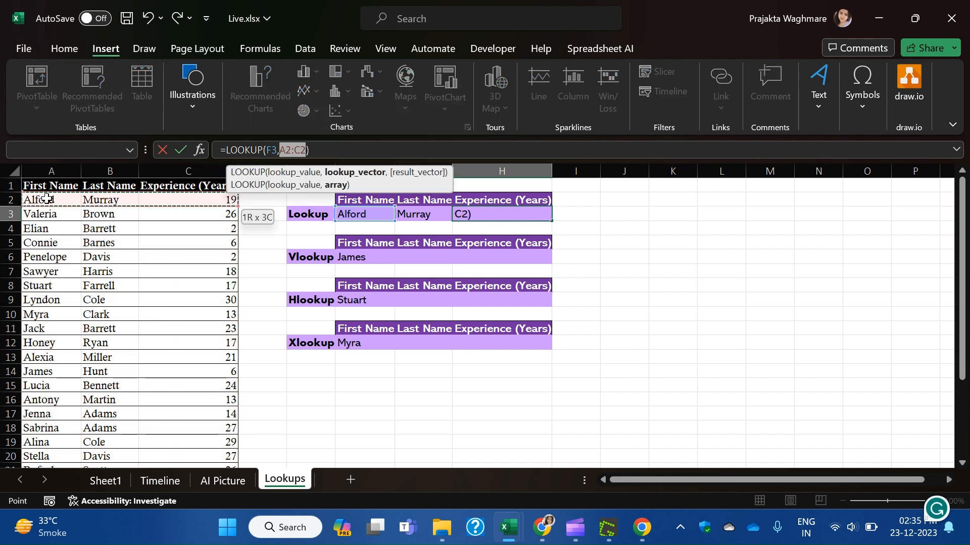
key(ctrl+shift+Down)
key(Return)
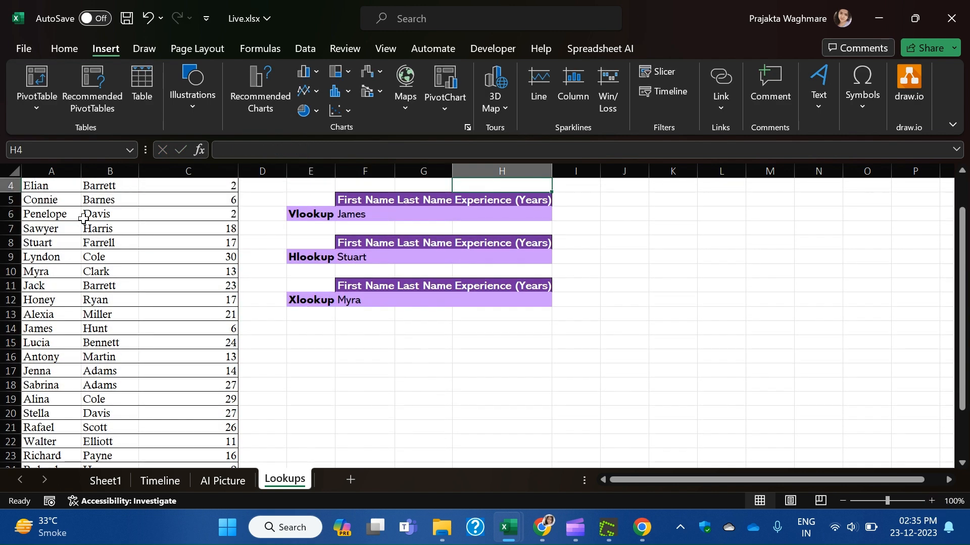
scroll(83, 217, up, 1)
click(503, 211)
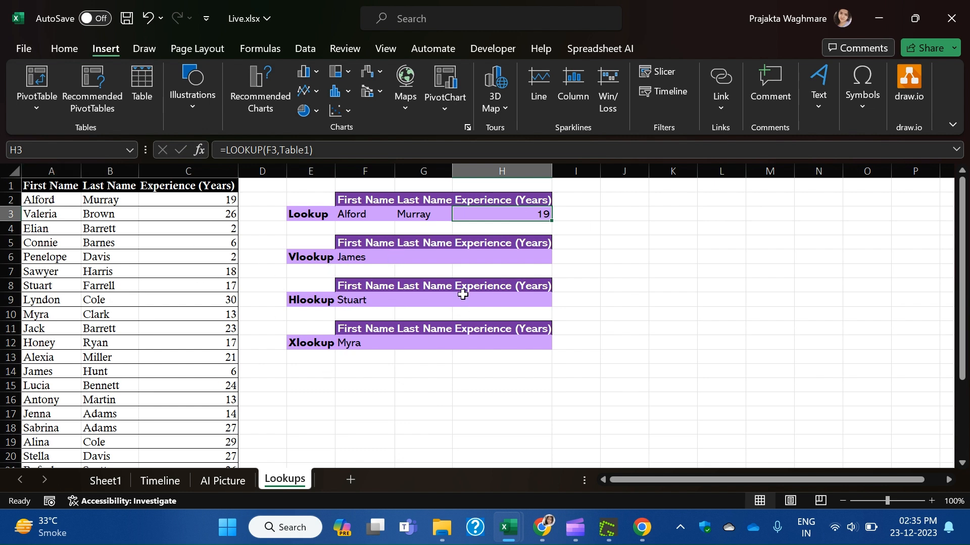
Pick Lyndon from the F3 first-name list and check the G3 and H3 results.
click(380, 217)
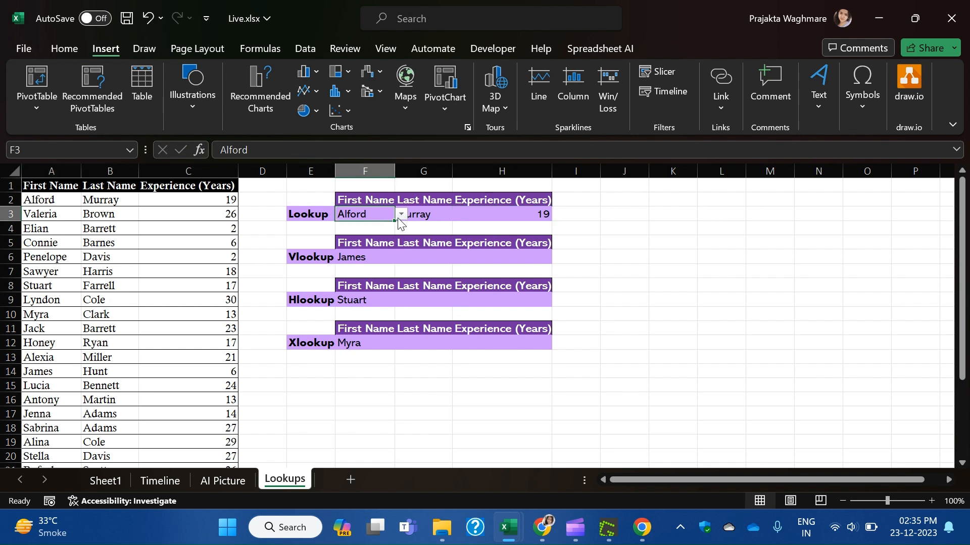
click(401, 215)
click(369, 319)
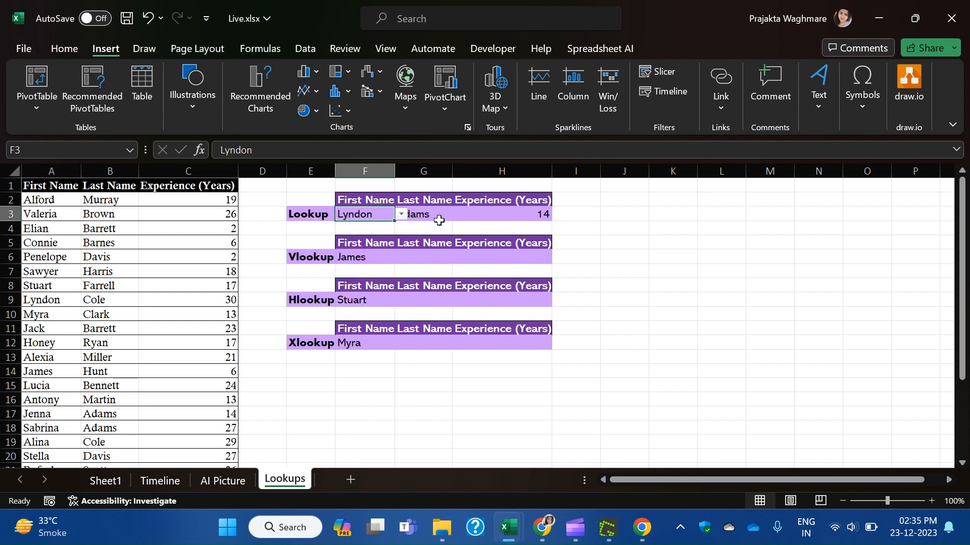
click(670, 285)
click(411, 214)
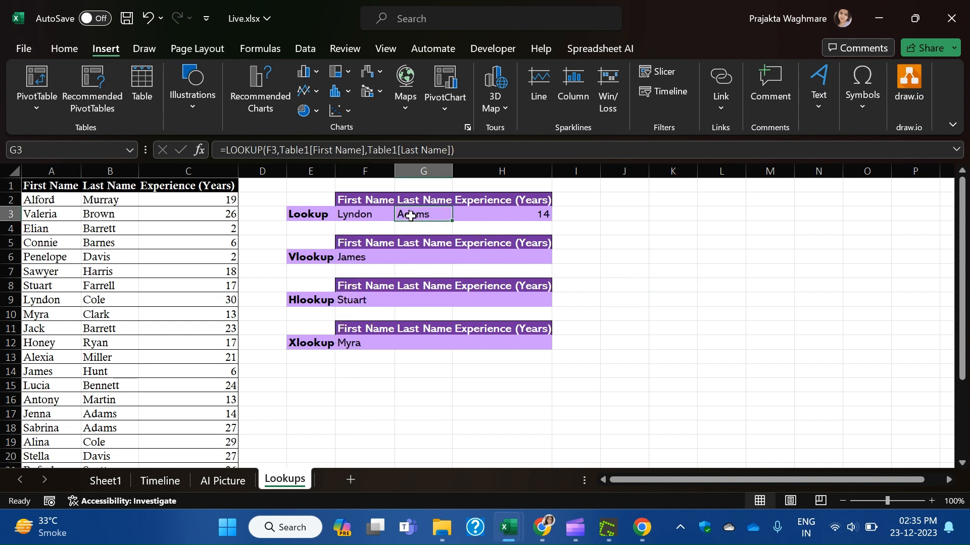
click(499, 212)
click(375, 216)
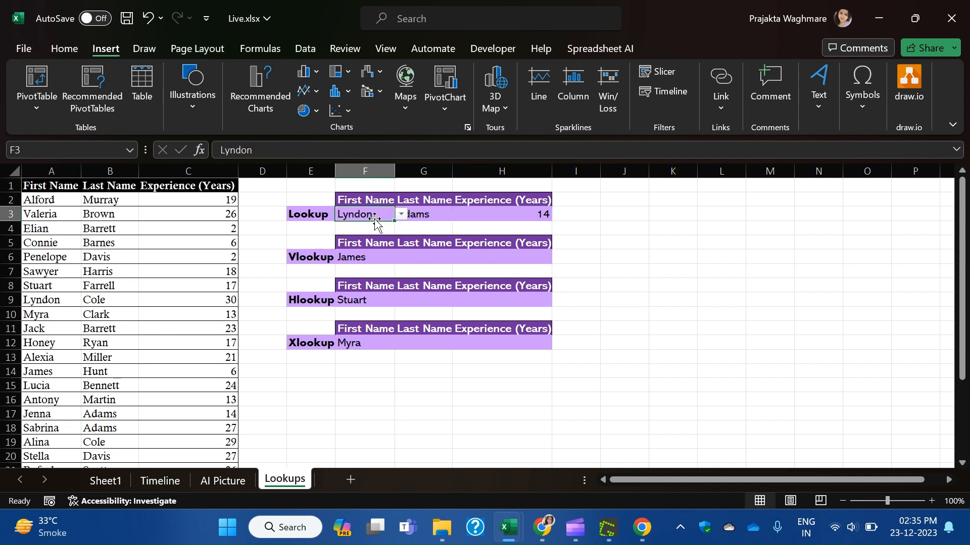
click(402, 215)
click(376, 266)
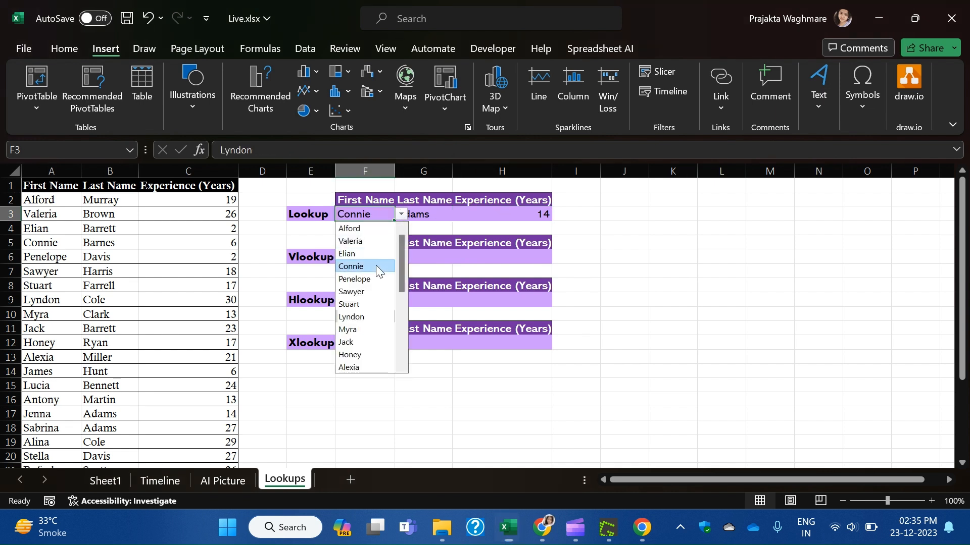
click(401, 215)
click(356, 241)
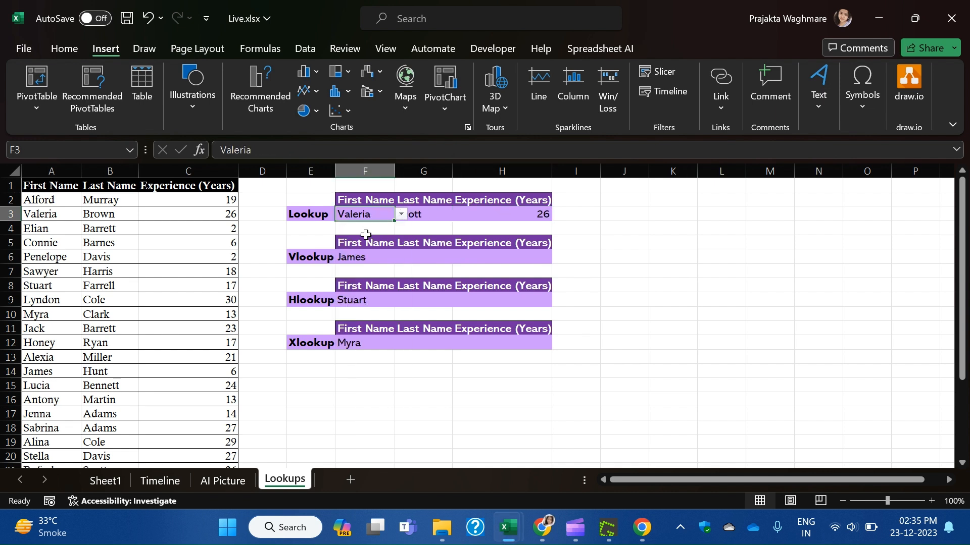
click(401, 214)
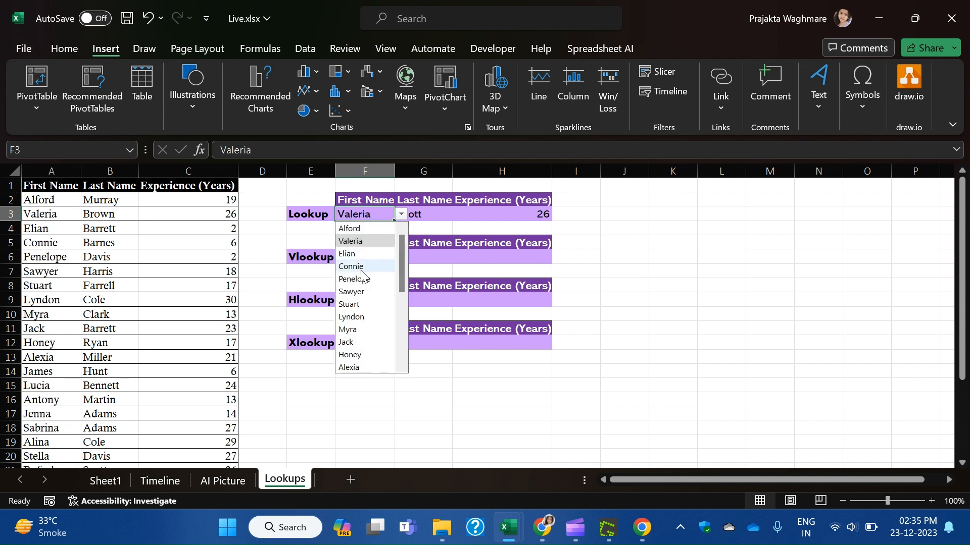
click(366, 293)
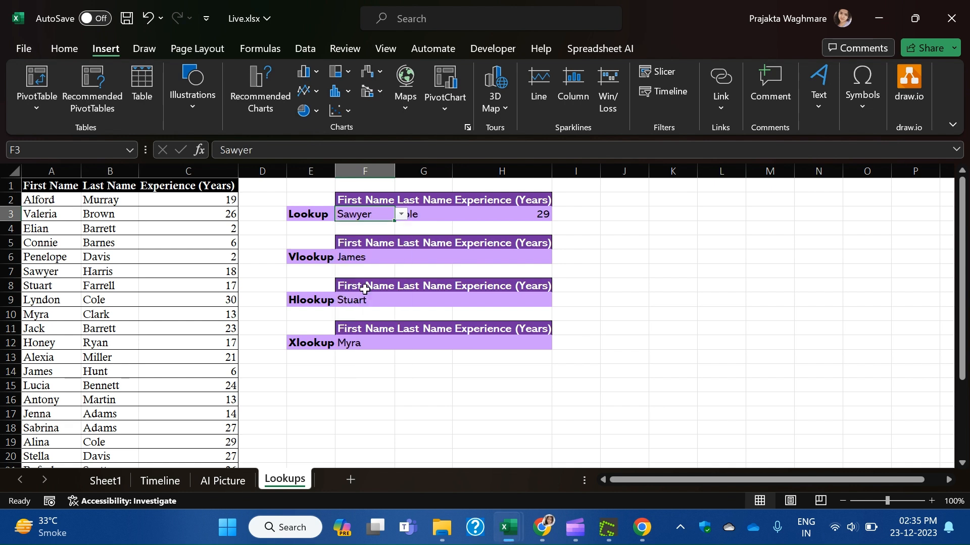
click(717, 268)
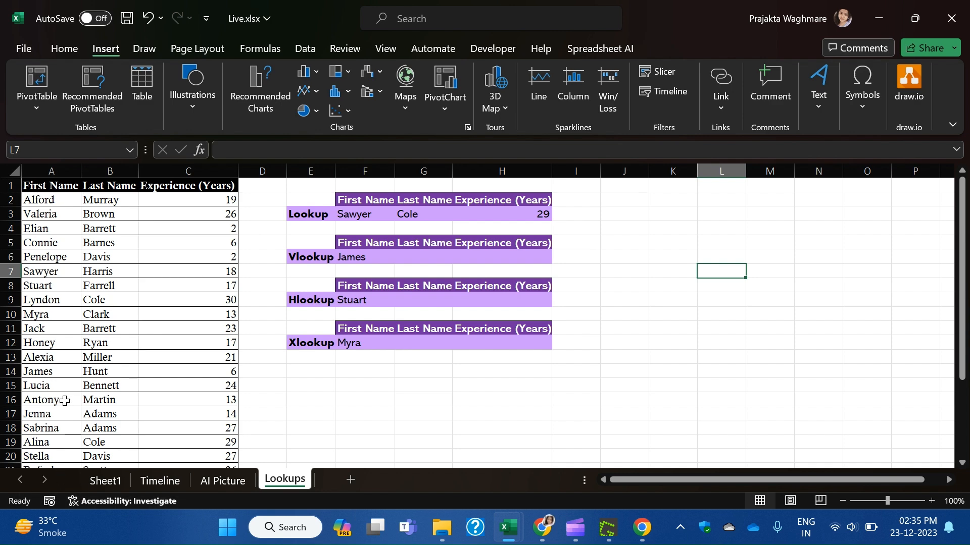
scroll(66, 434, down, 3)
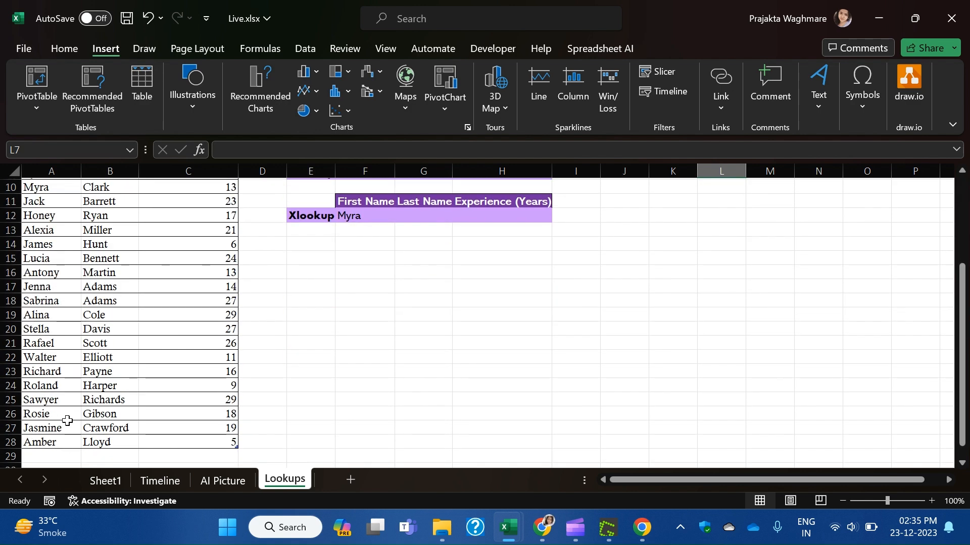
scroll(334, 383, up, 3)
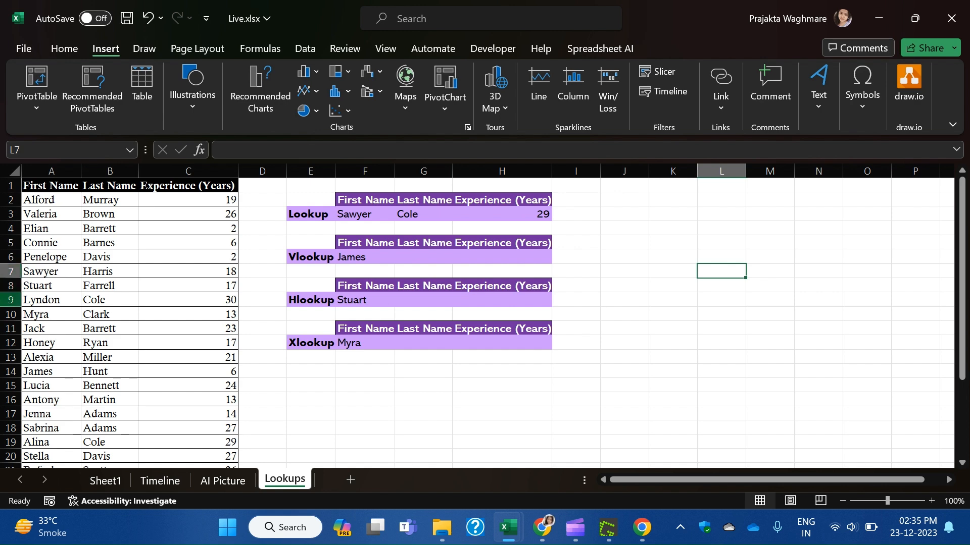
scroll(299, 275, down, 1)
scroll(299, 275, up, 1)
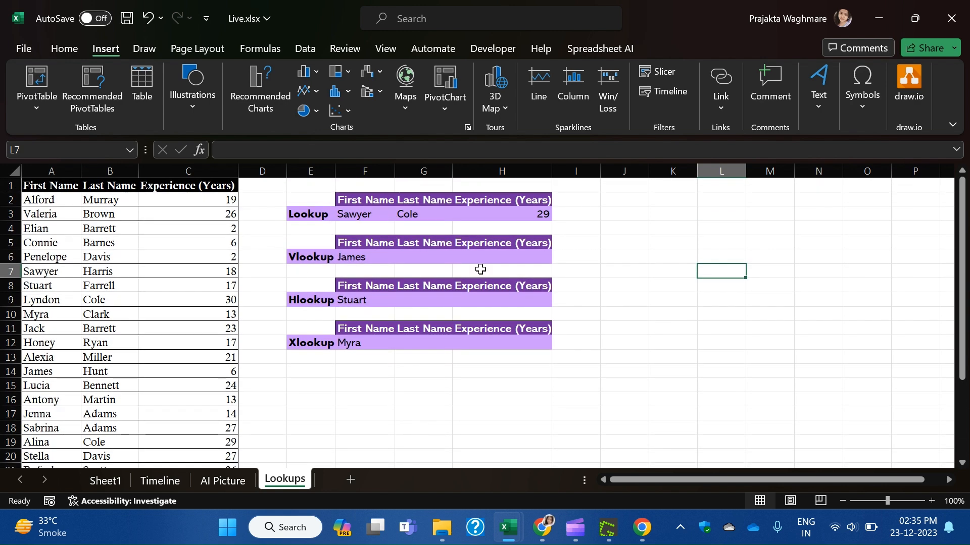
click(429, 258)
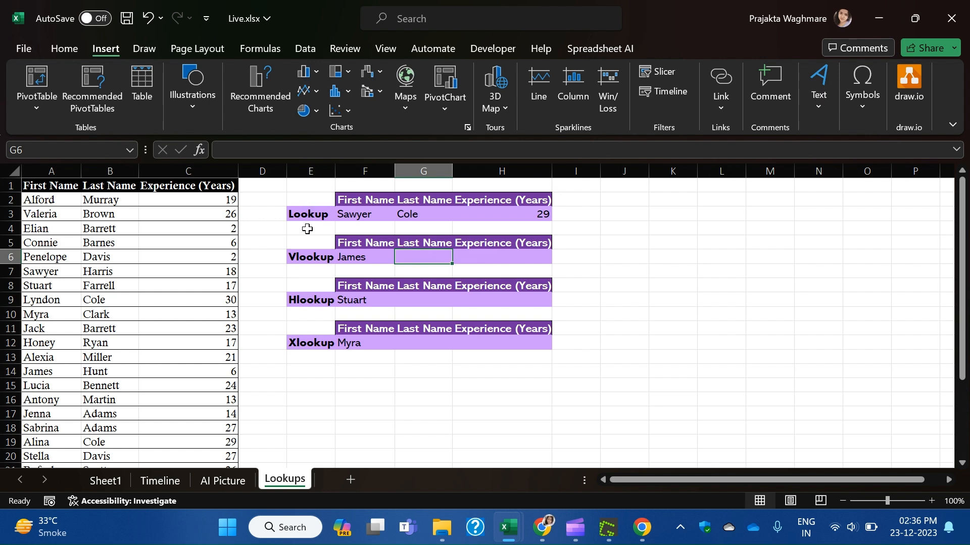
text(=)
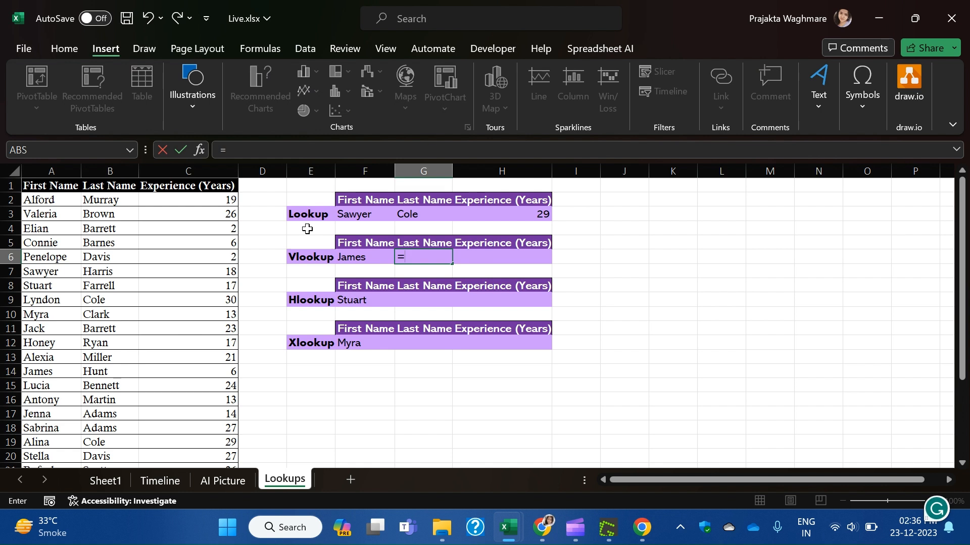
text(vl)
key(Tab)
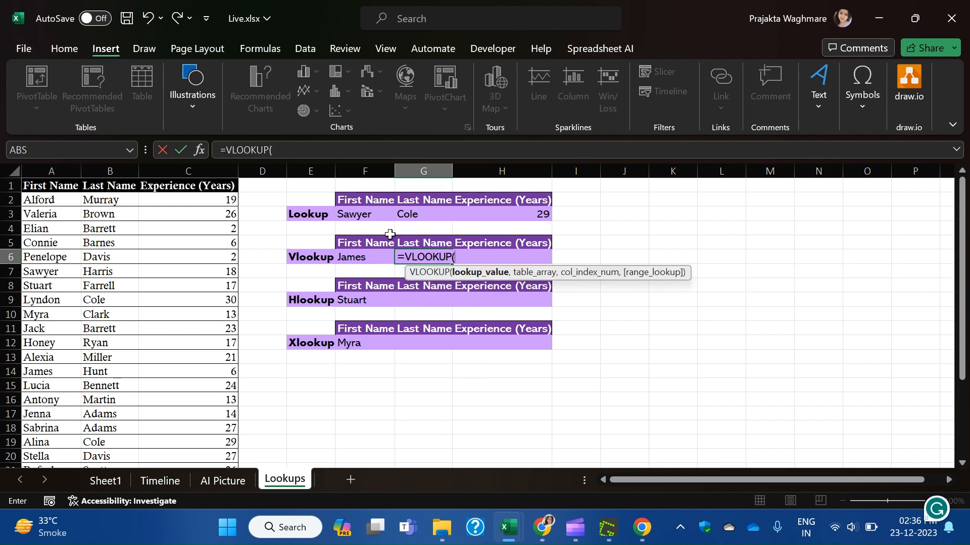
click(358, 254)
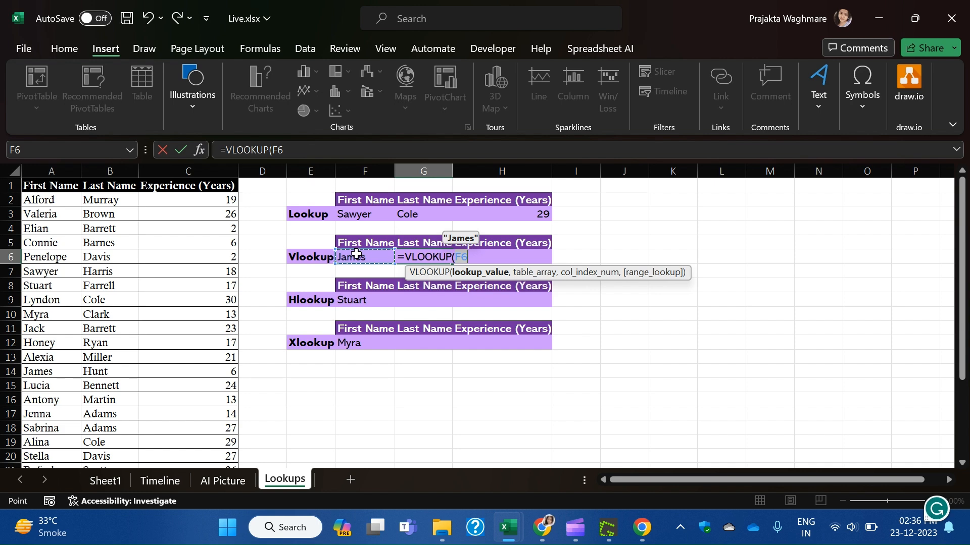
text(,)
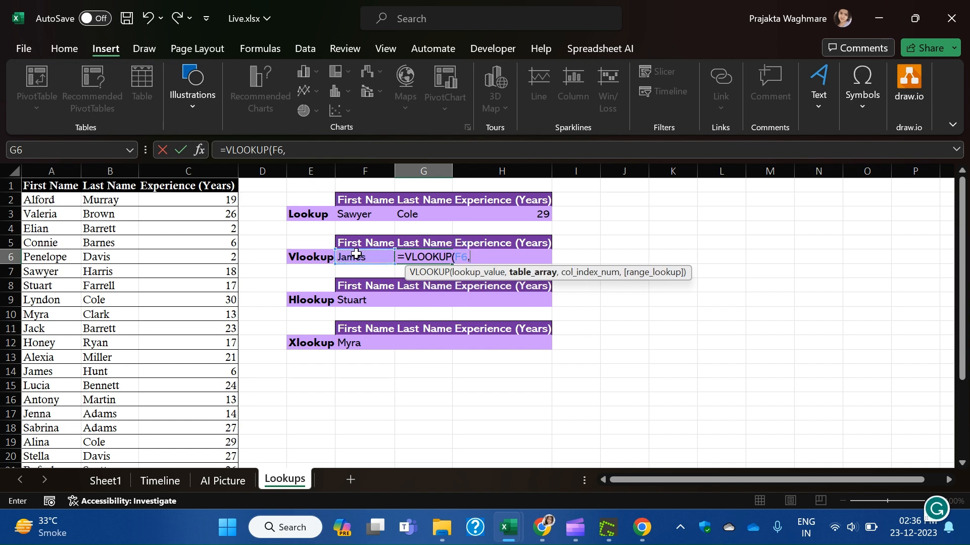
drag(48, 183, 199, 447)
text(,)
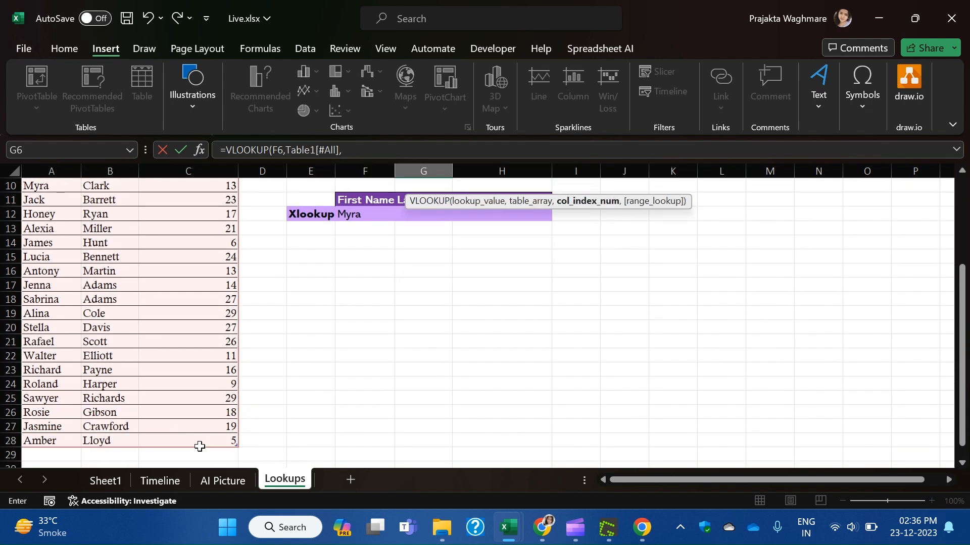
scroll(328, 414, up, 3)
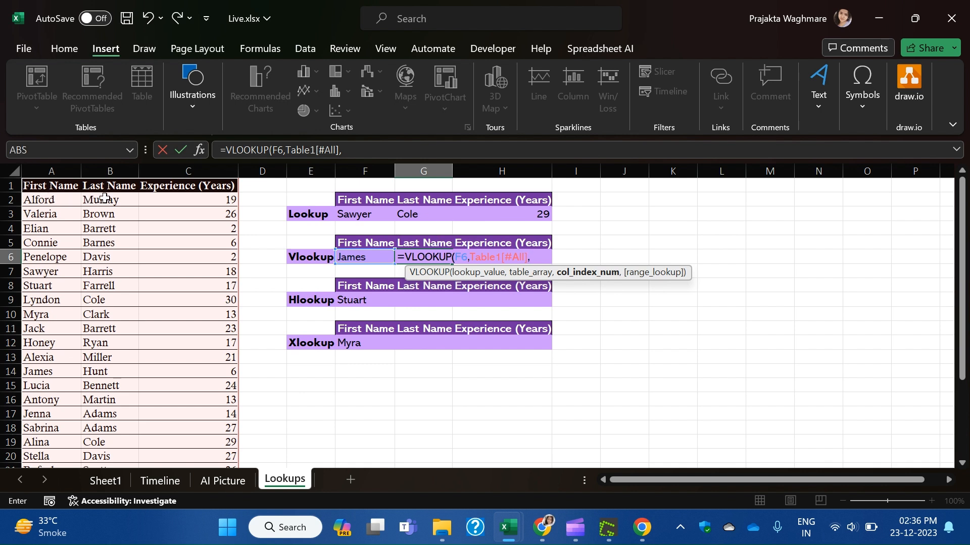
text(2,0)
key(Return)
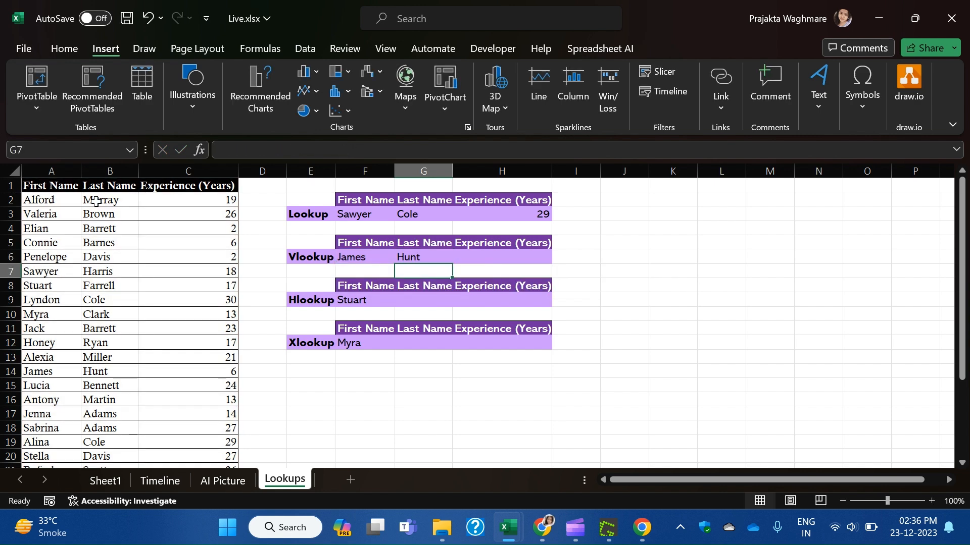
Enter =VLOOKUP(F6,Table1,3,0) in H6 to return James's 6 years of experience.
click(482, 262)
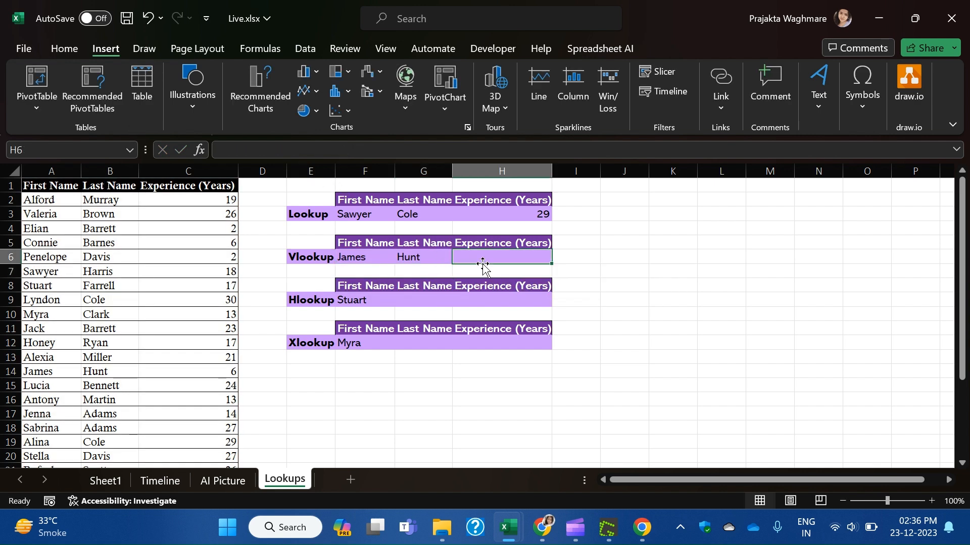
text(=vl)
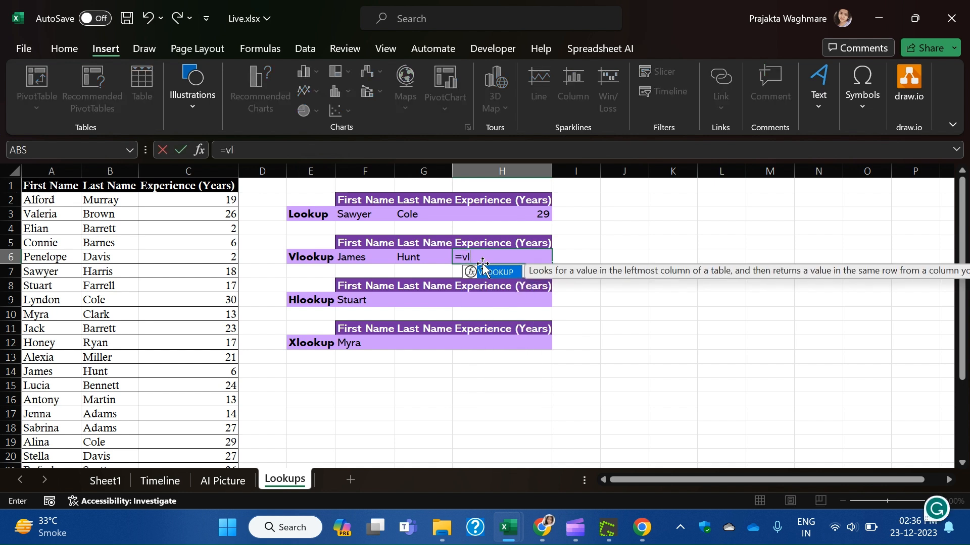
key(Tab)
click(354, 260)
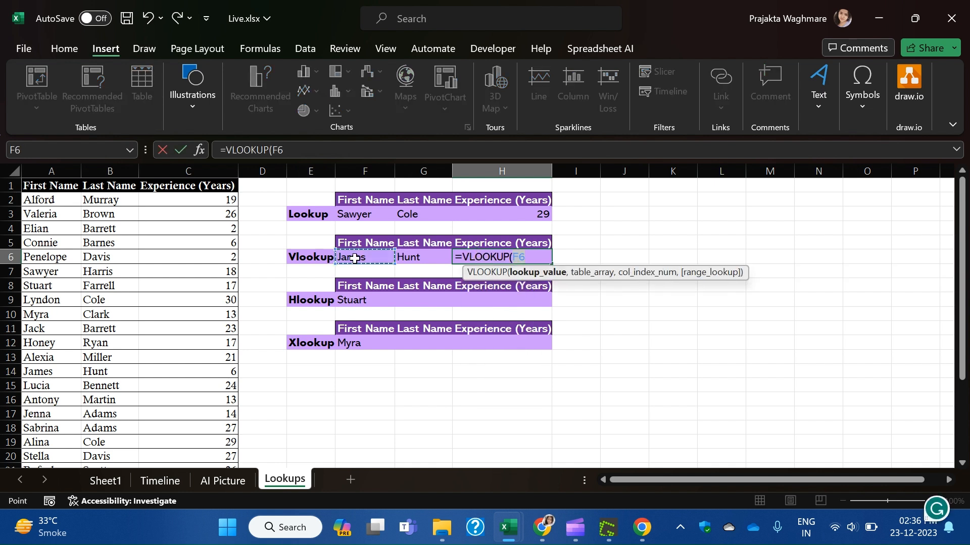
text(,)
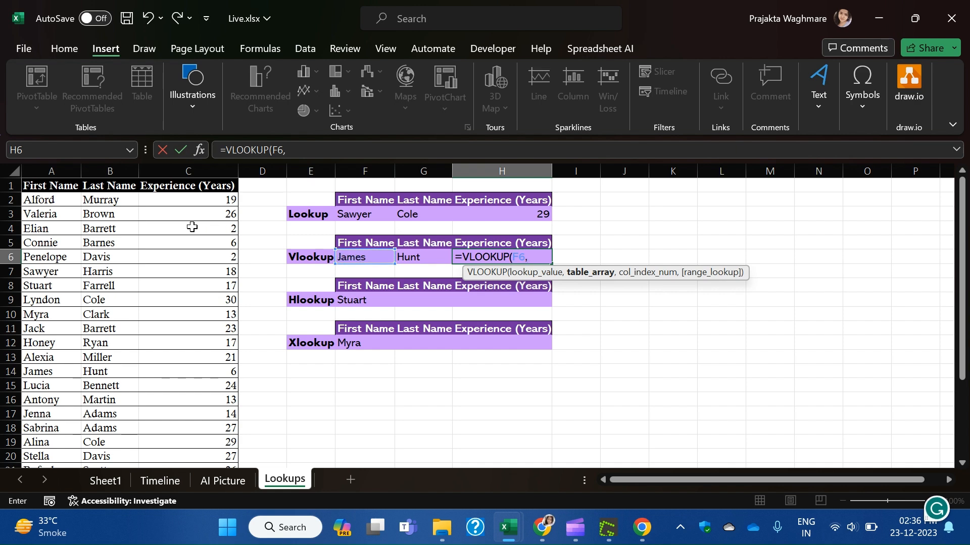
drag(51, 205, 226, 413)
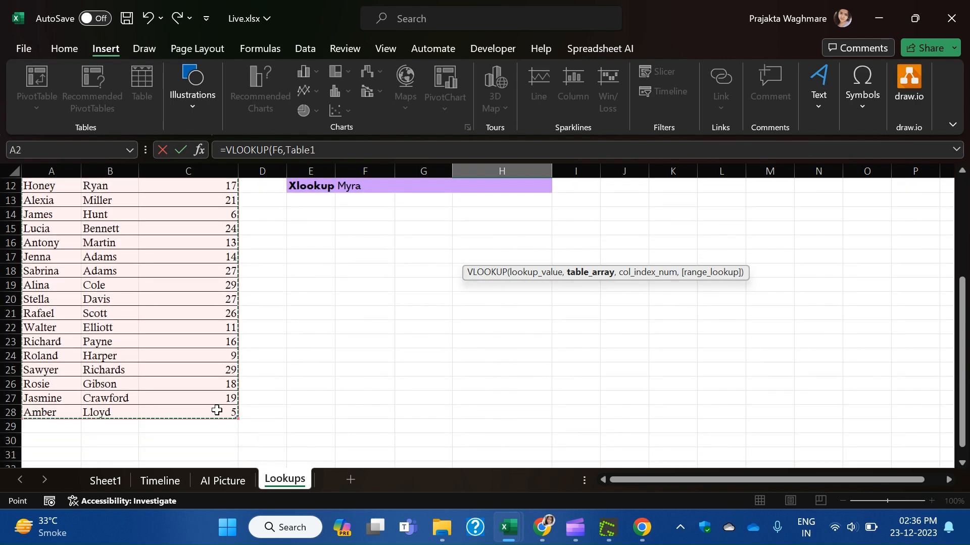
text(,)
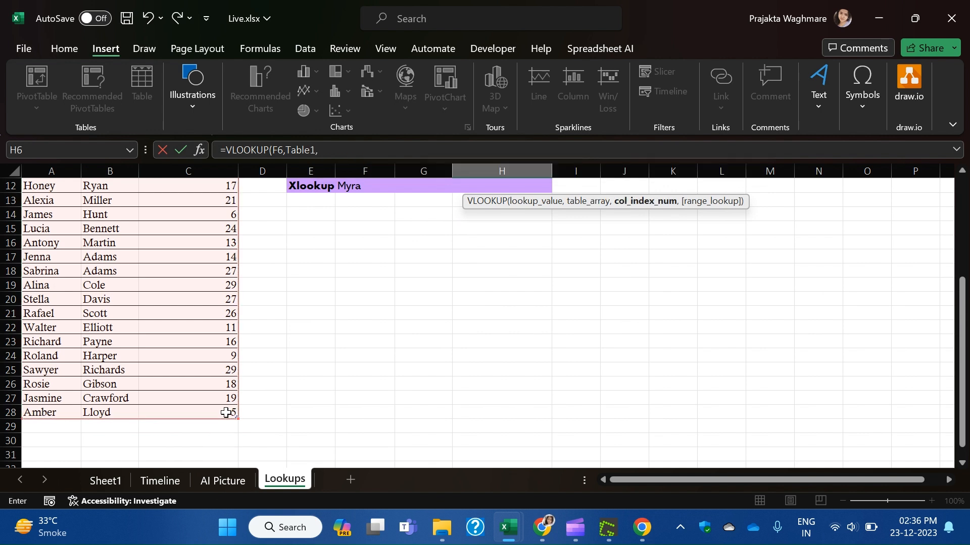
text(3,0)
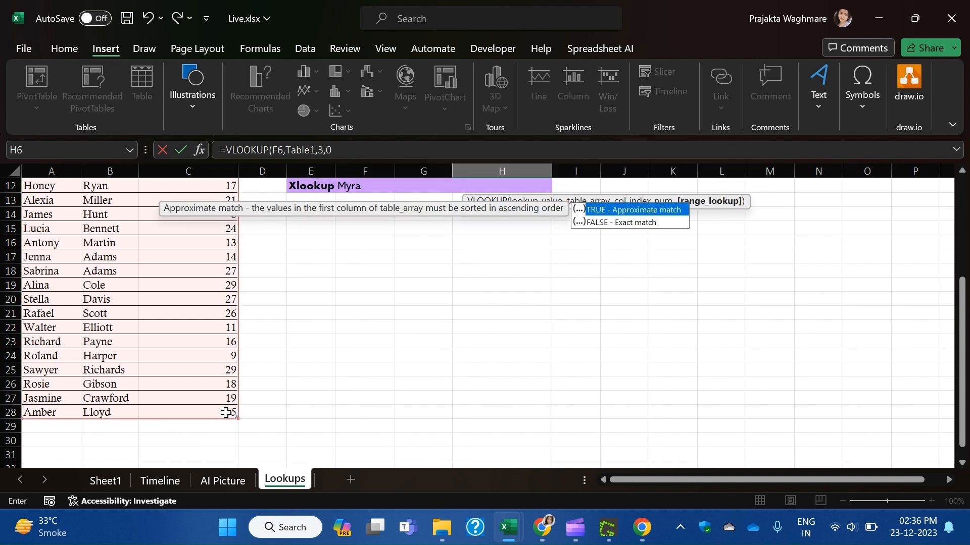
key(Return)
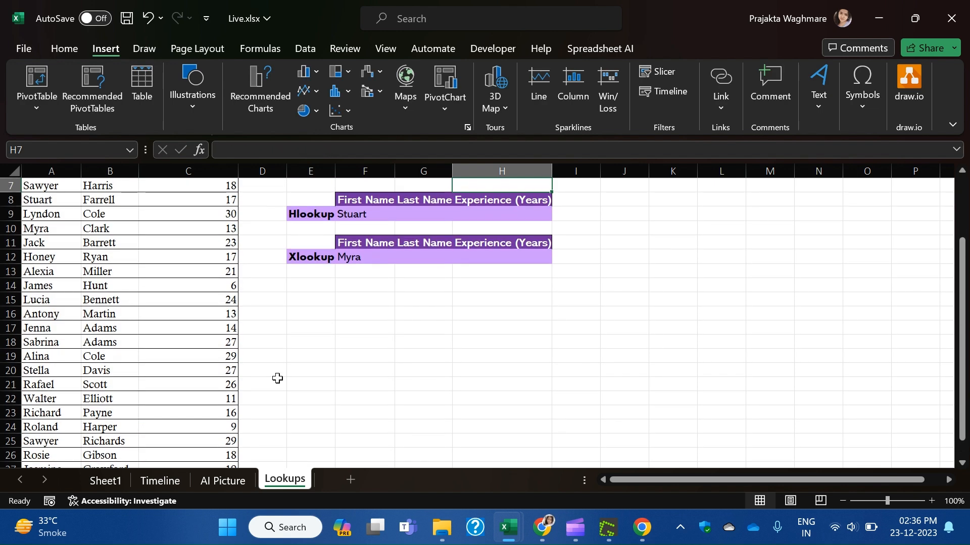
scroll(362, 370, up, 2)
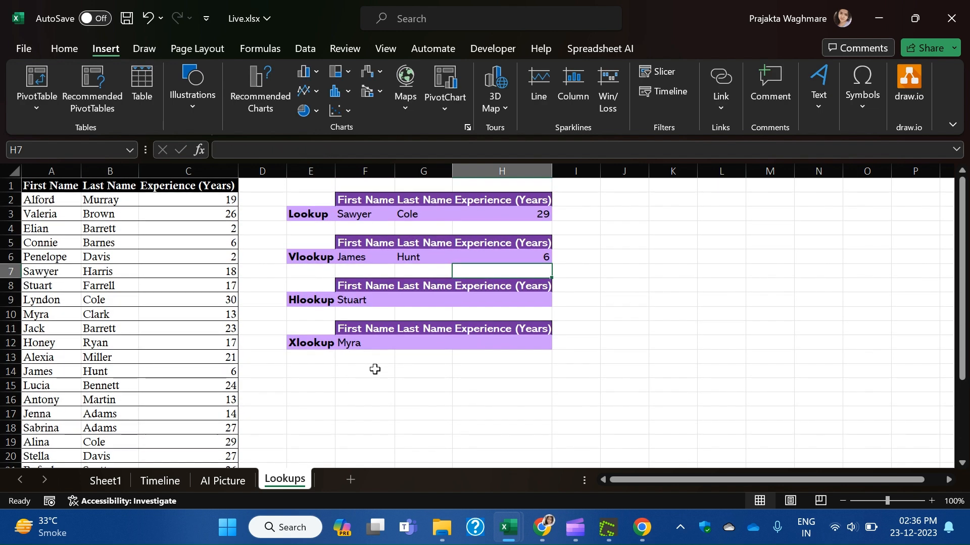
click(420, 303)
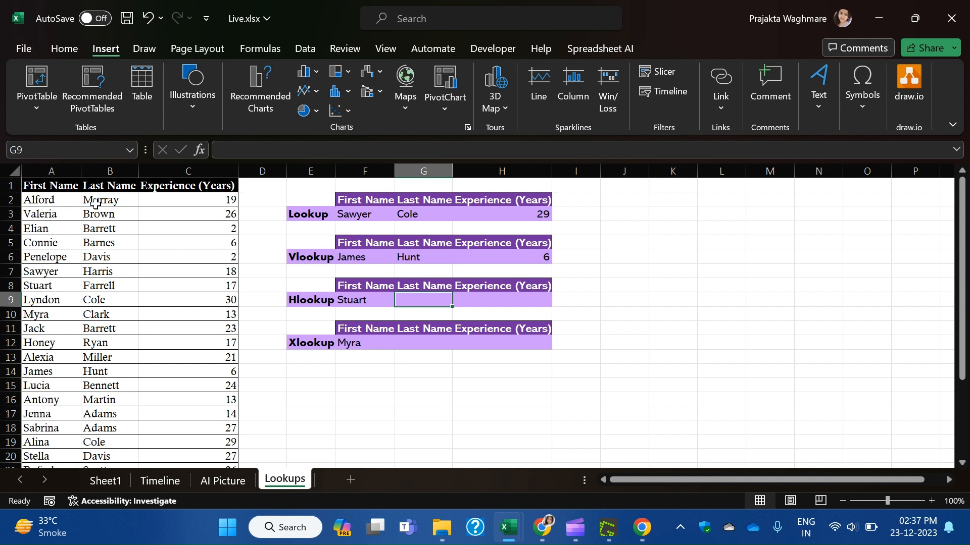
Begin =HLOOKUP( in G9 with Stuart's cell locked as $F$9, followed by a comma.
text(=)
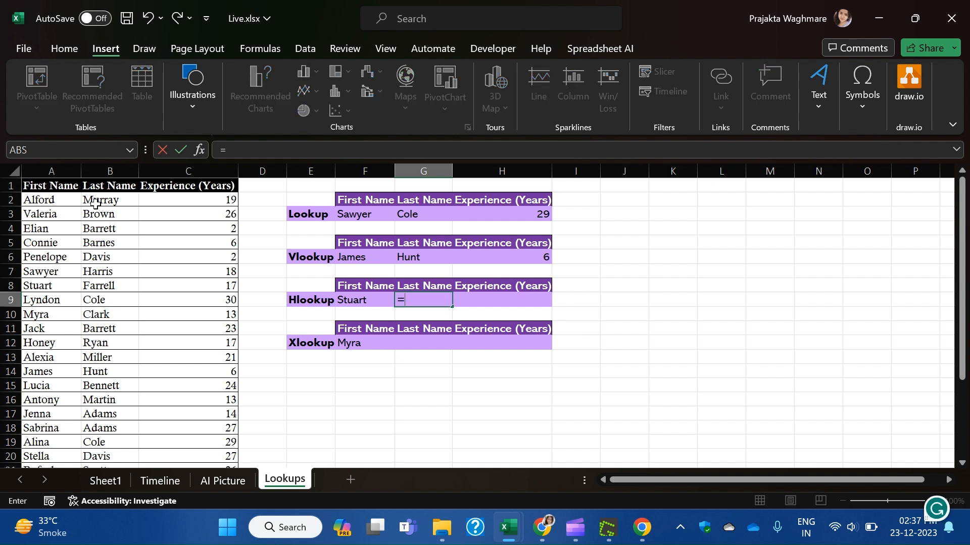
text(hl)
key(Tab)
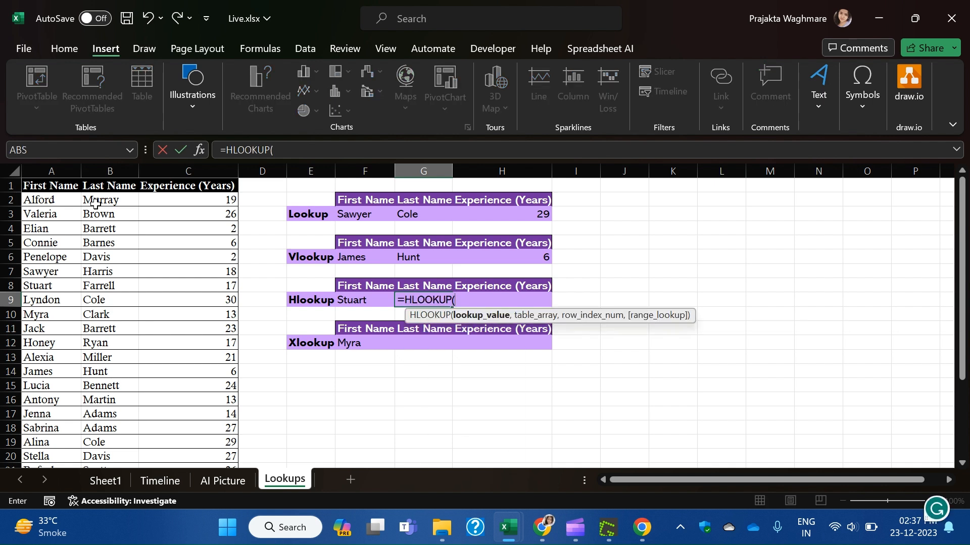
click(361, 298)
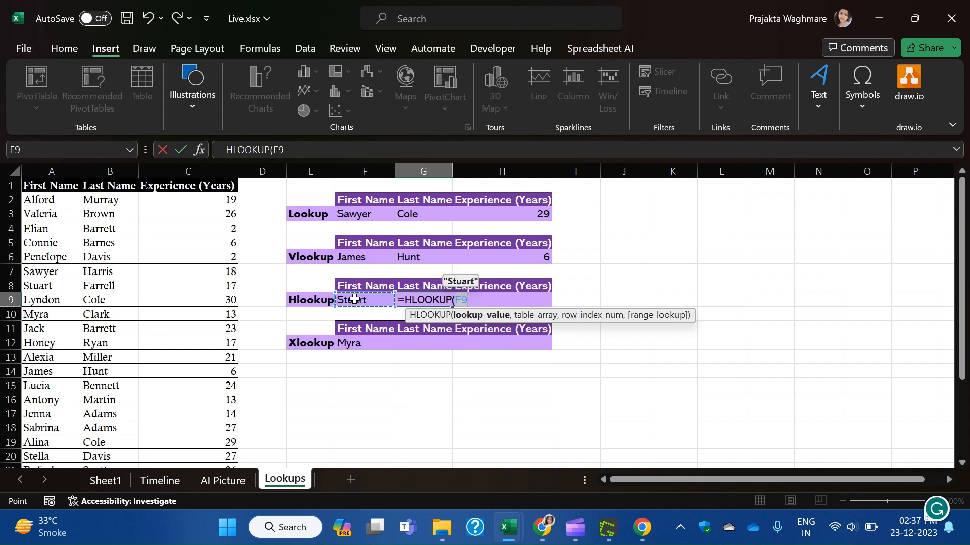
key(F5)
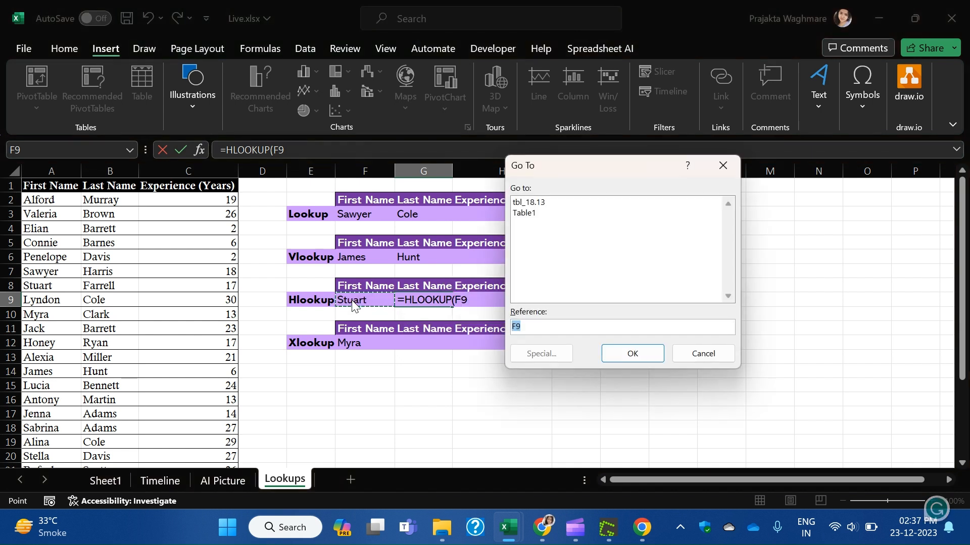
click(728, 165)
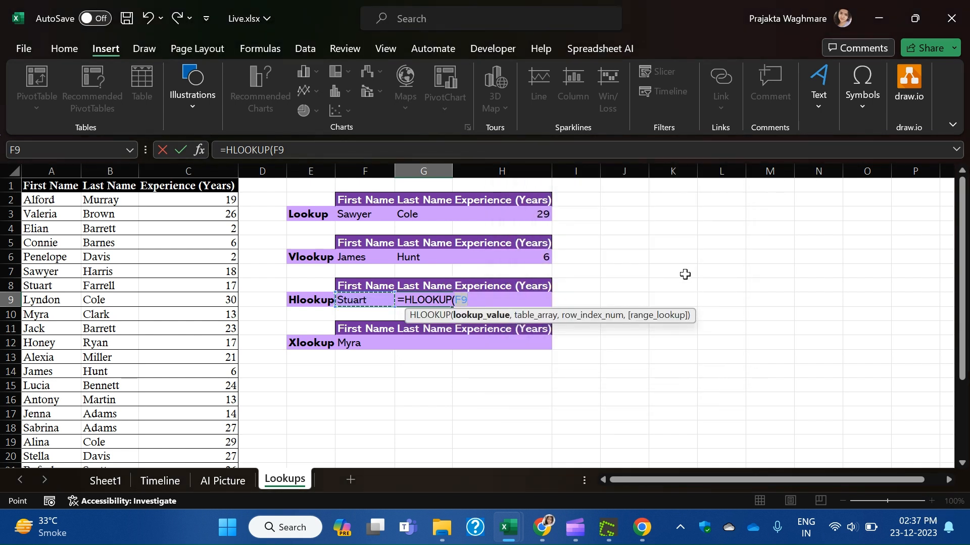
key(F4)
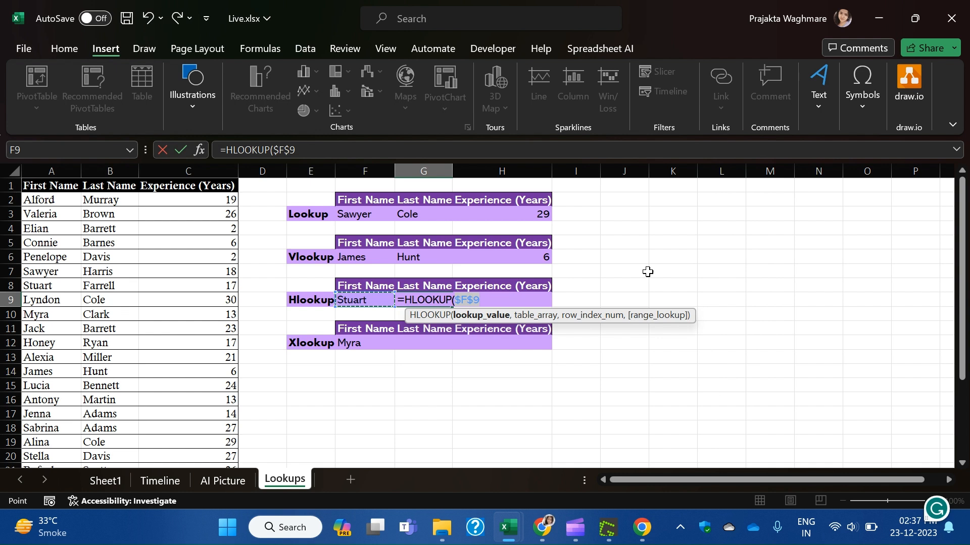
click(496, 302)
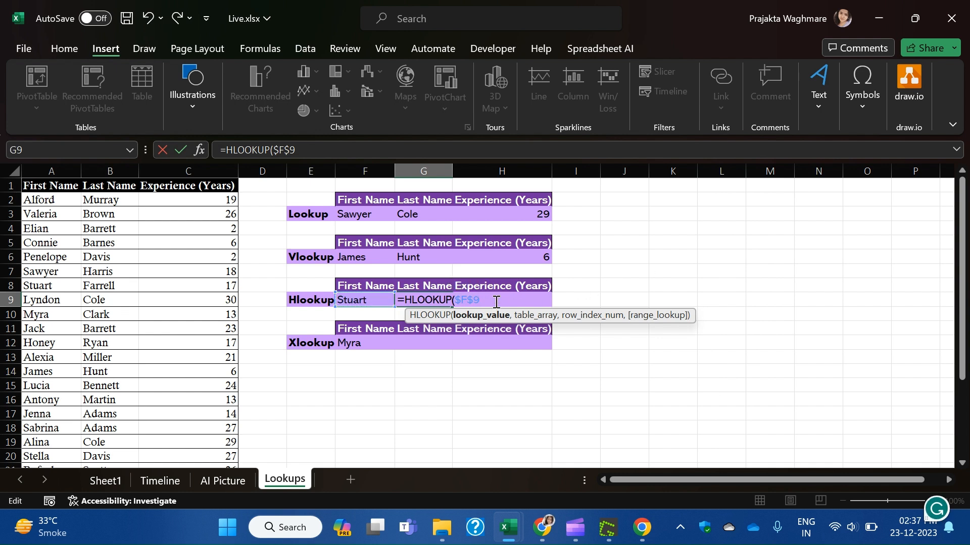
text(,)
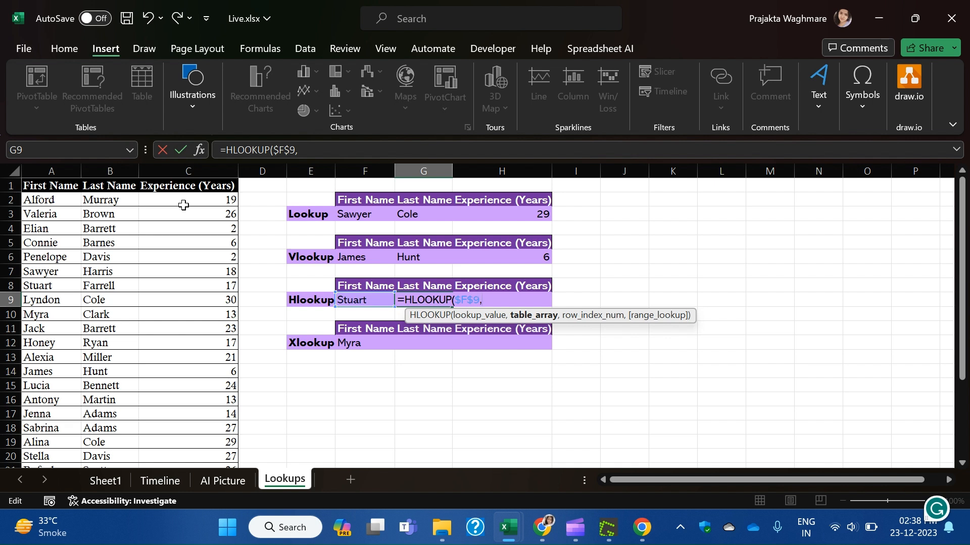
Add TRANSPOSE(Table1[#All]) as the HLOOKUP table array in G9.
text(tra)
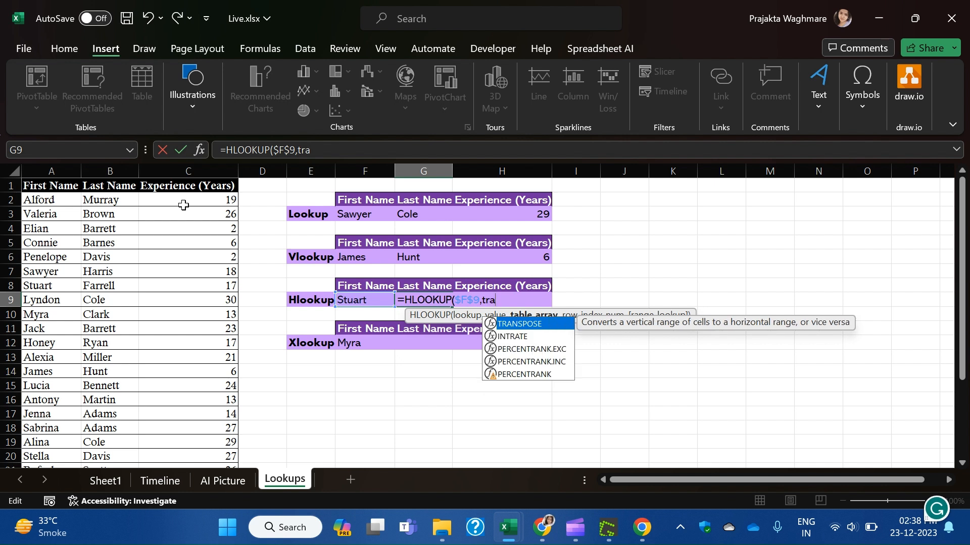
double_click(534, 323)
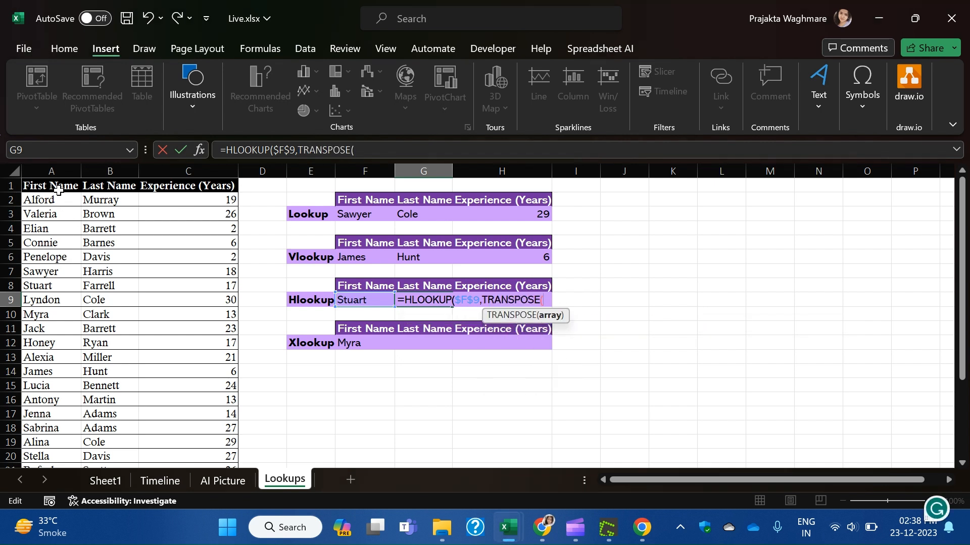
drag(53, 188, 223, 343)
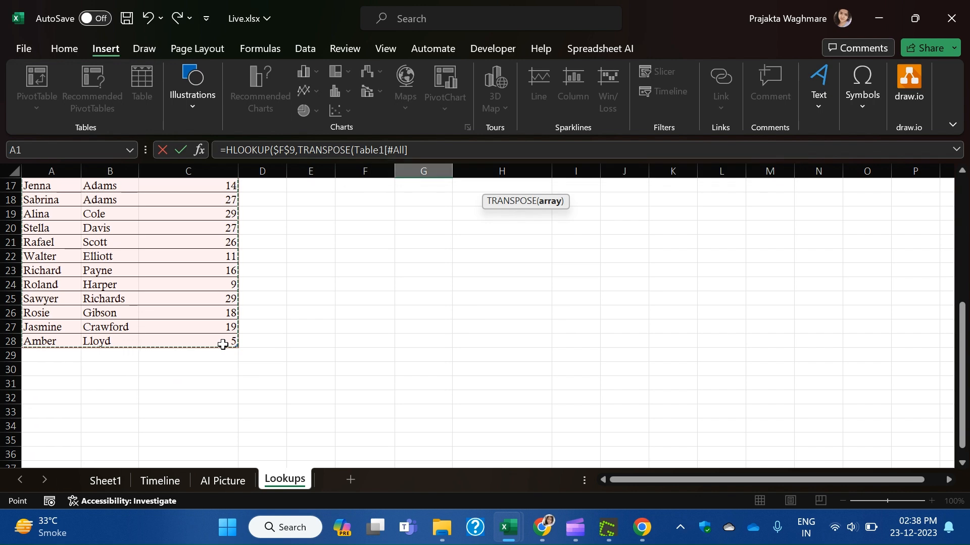
text())
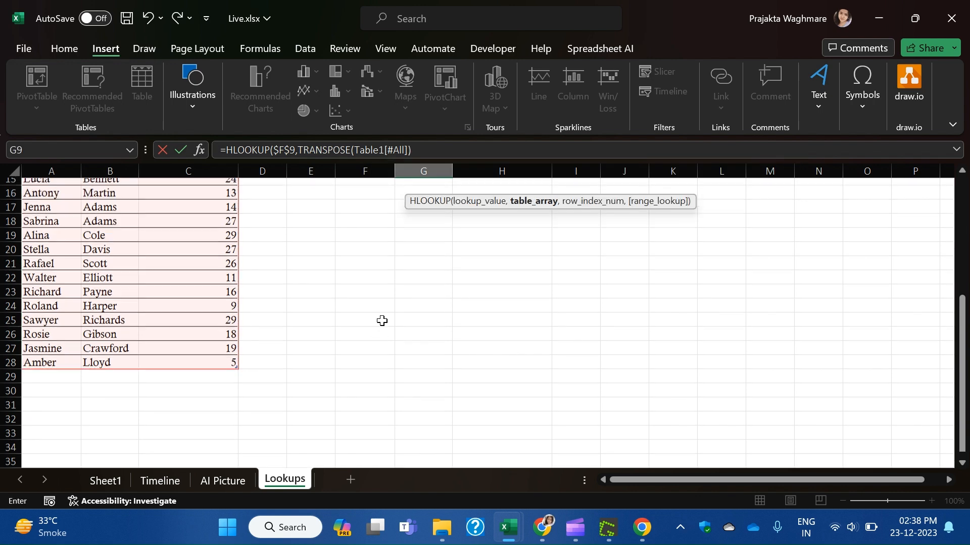
scroll(379, 320, up, 5)
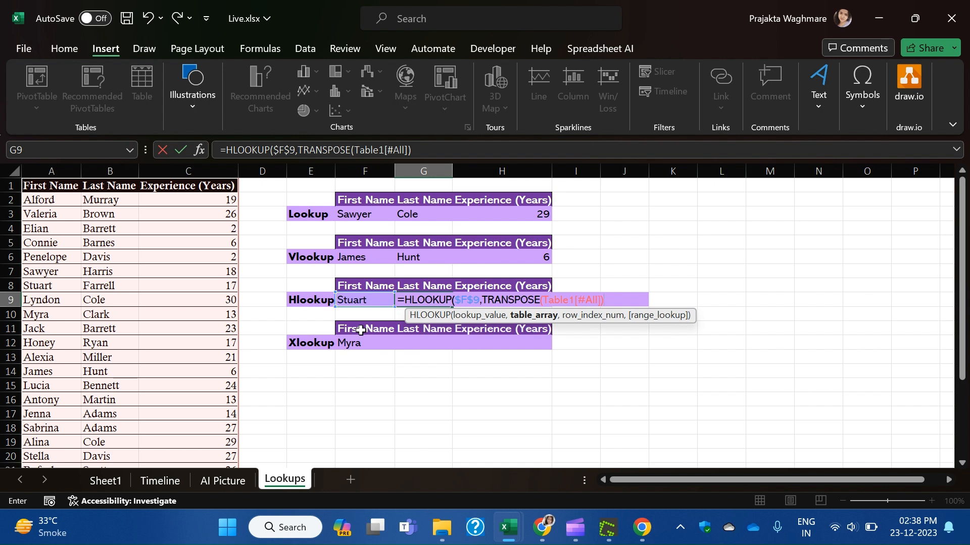
text(,)
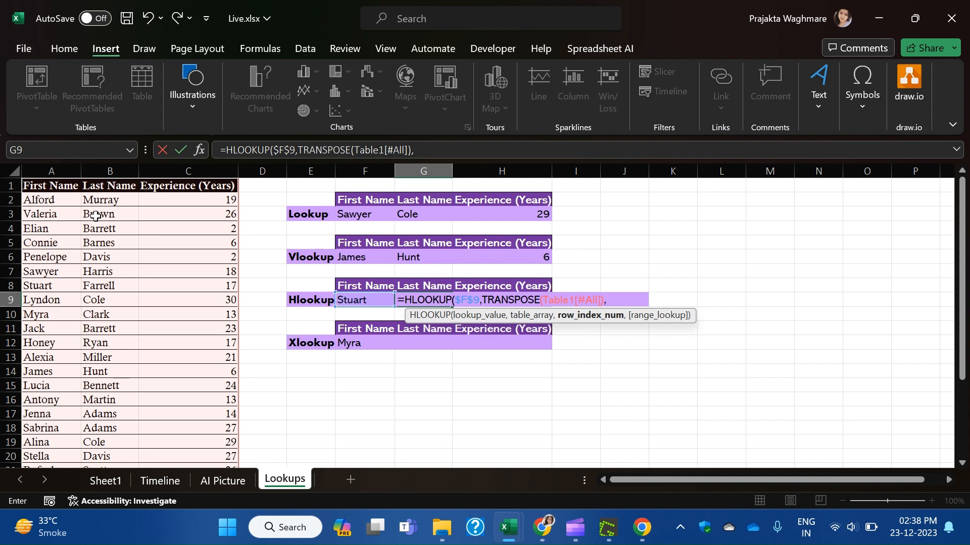
Finish the G9 formula with a ROWS($F$8:F8) row index and 0 for exact match.
text(ro)
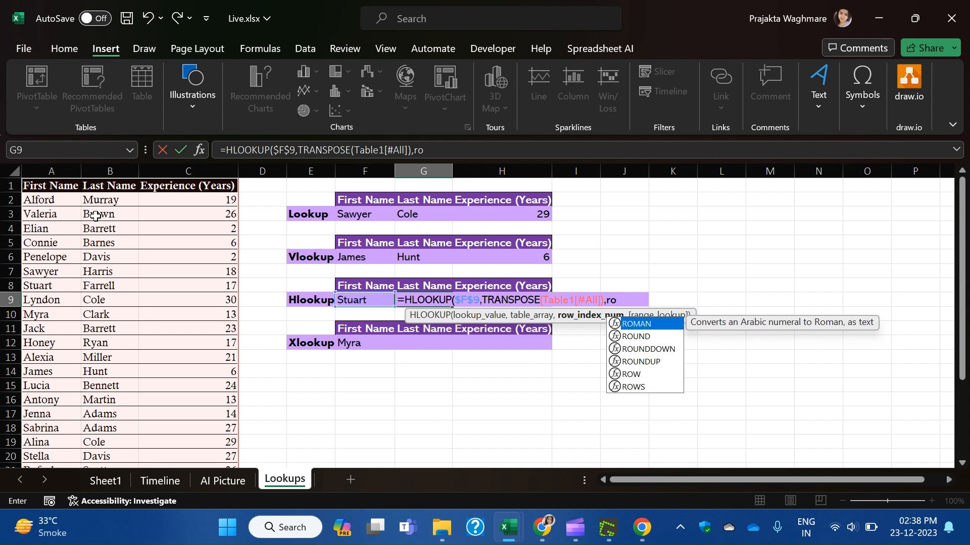
text(ws)
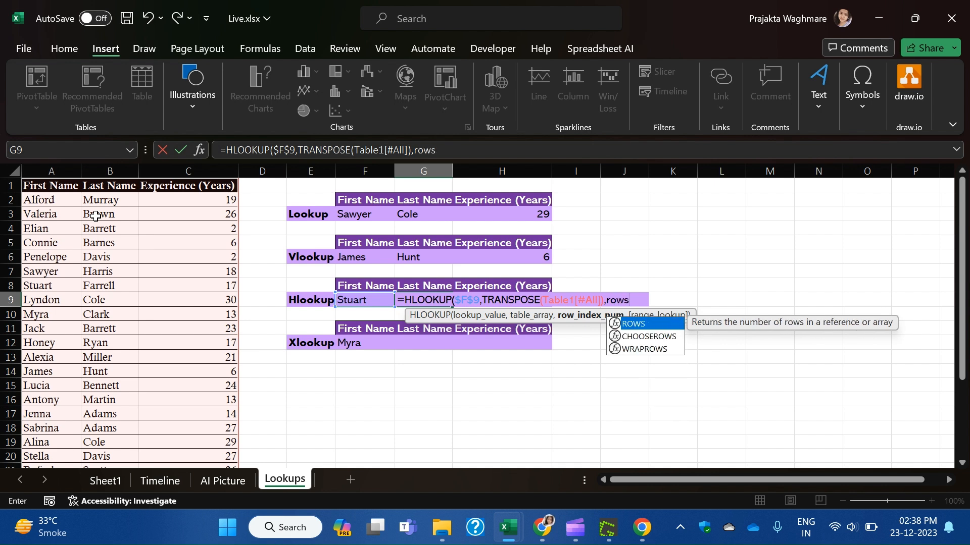
text(()
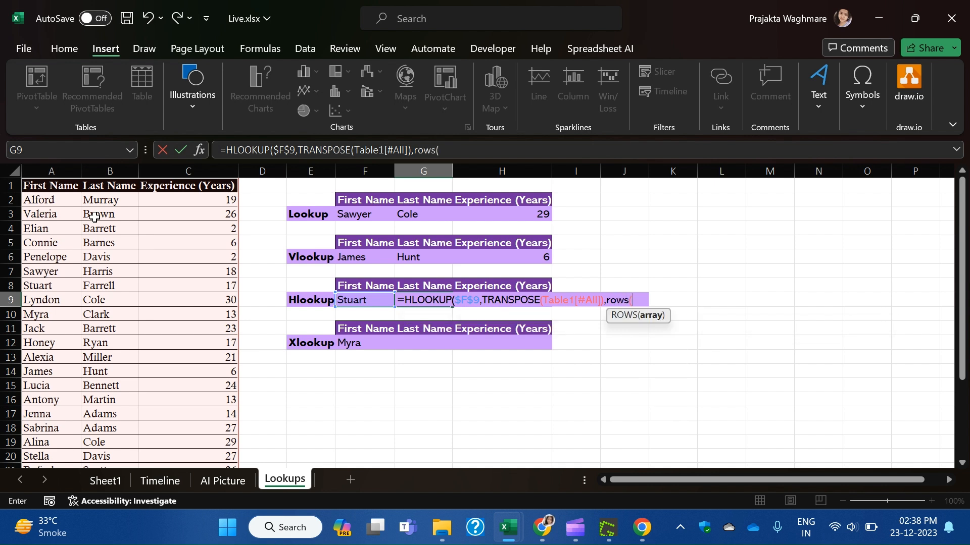
click(373, 285)
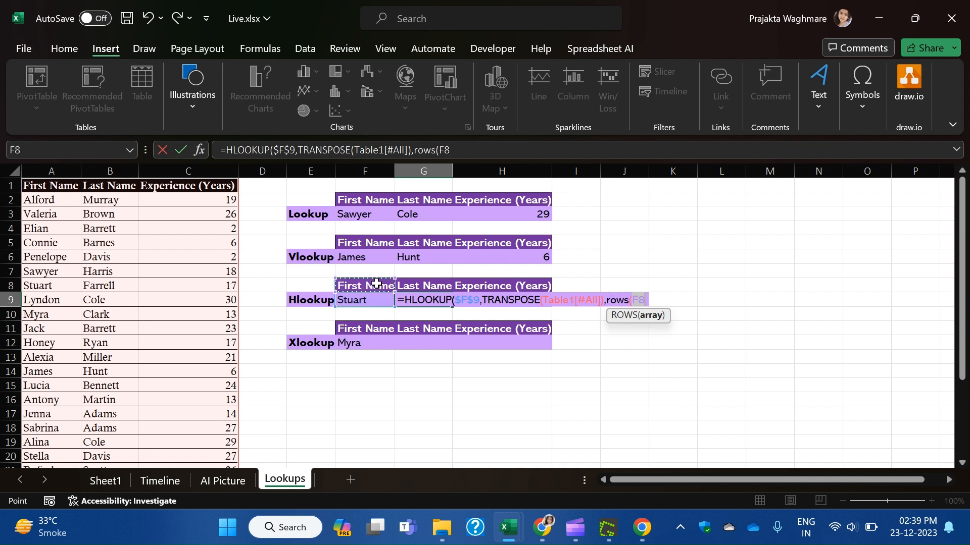
key(F8)
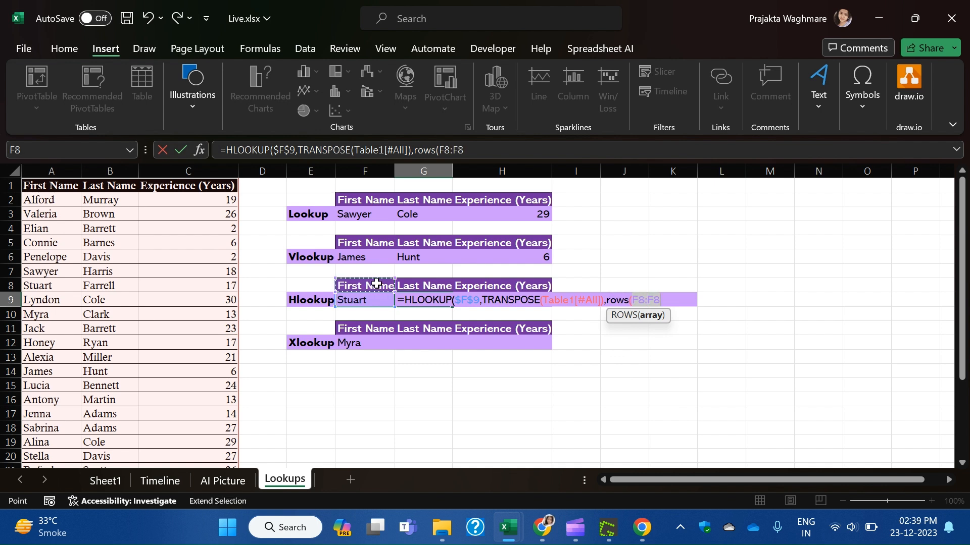
double_click(444, 150)
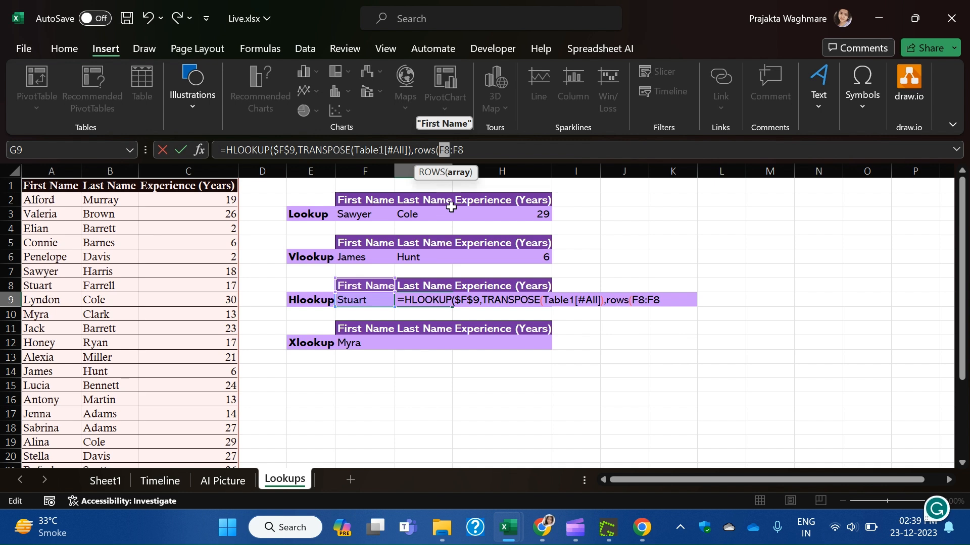
key(F4)
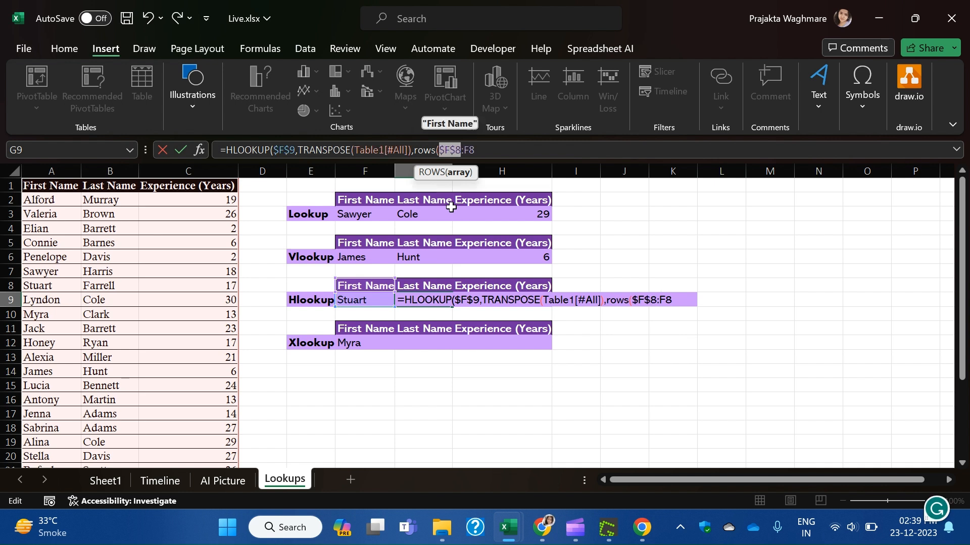
click(499, 150)
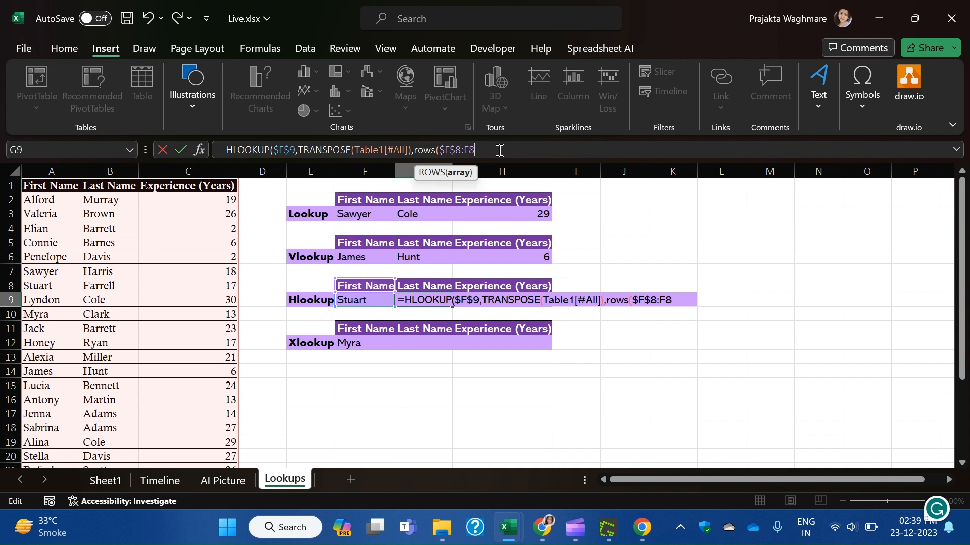
text(,)
key(BackSpace)
text())
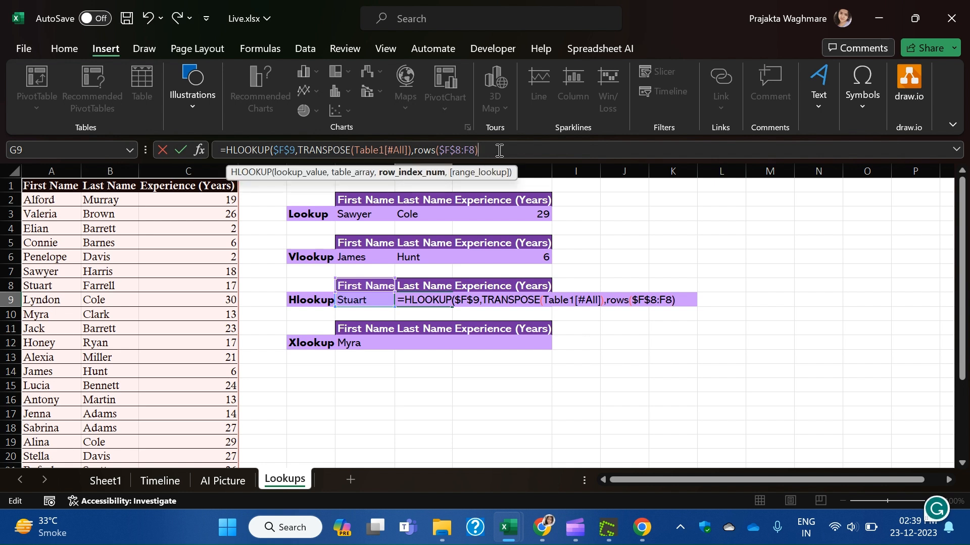
text(,0)
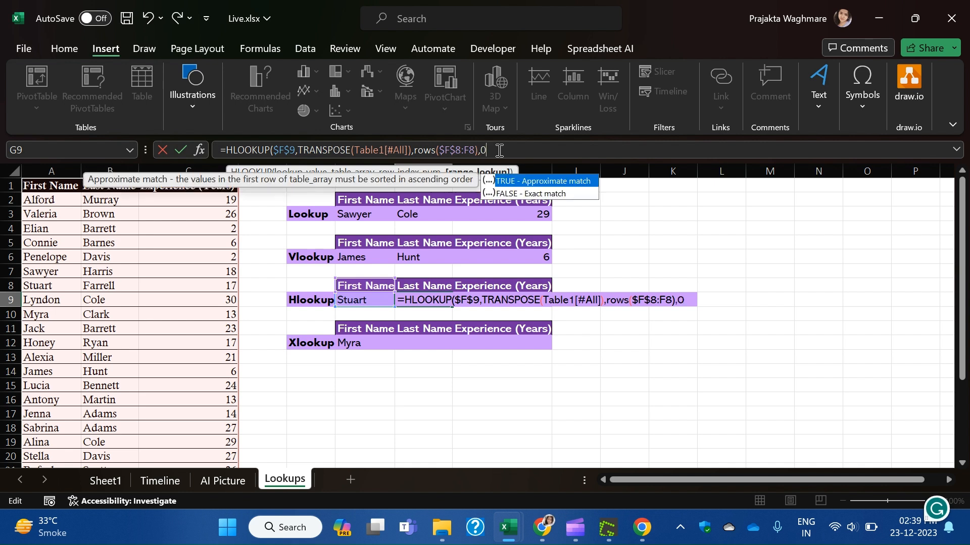
text())
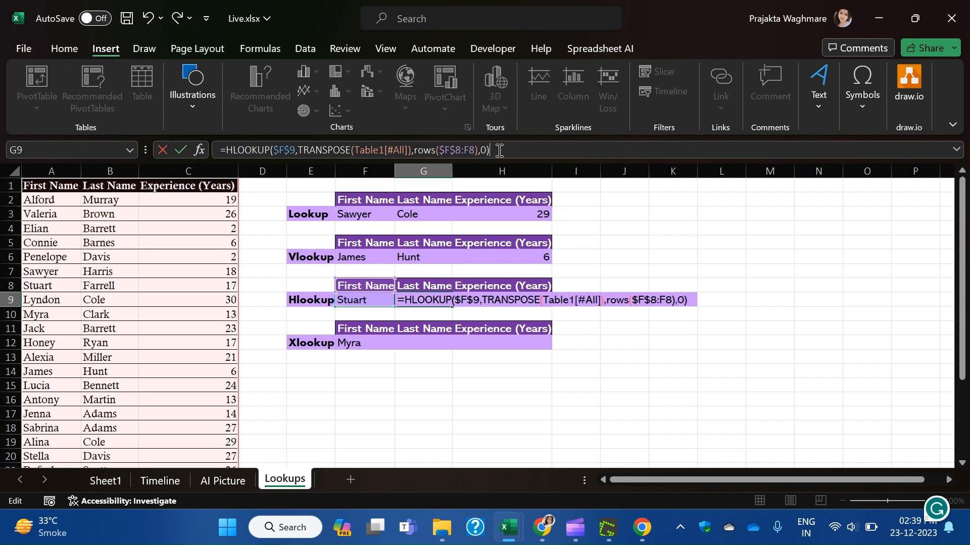
key(Return)
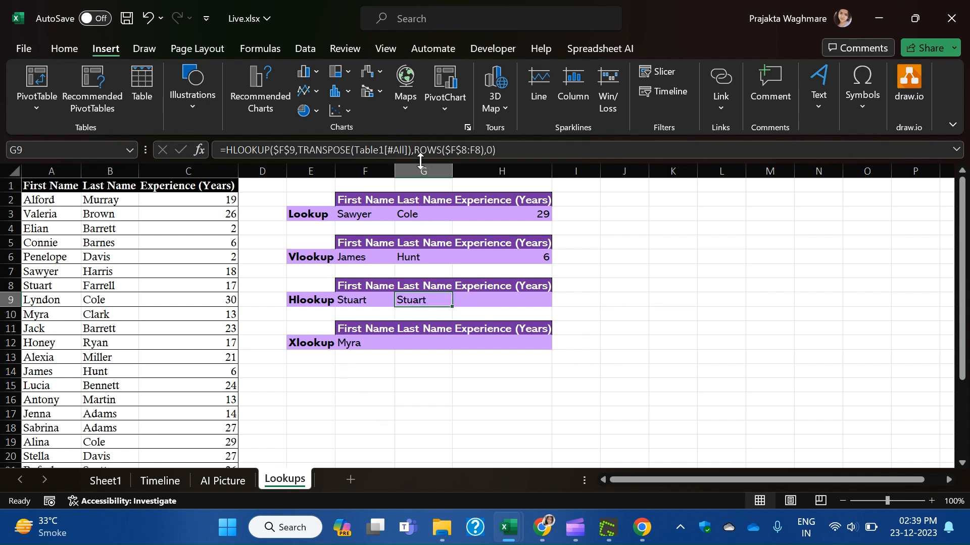
Change both F8 references in the ROWS range to G8, giving ROWS($G$8:G8).
click(460, 149)
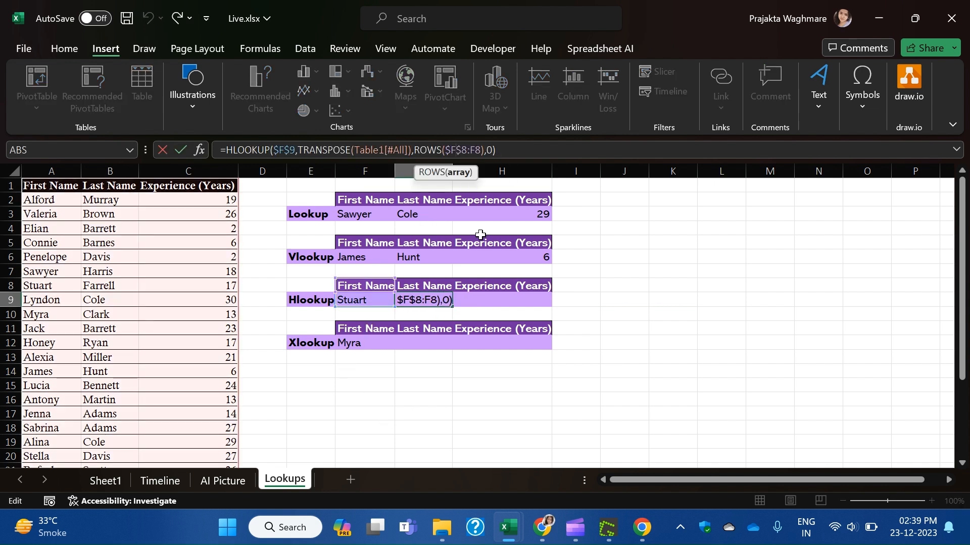
click(476, 150)
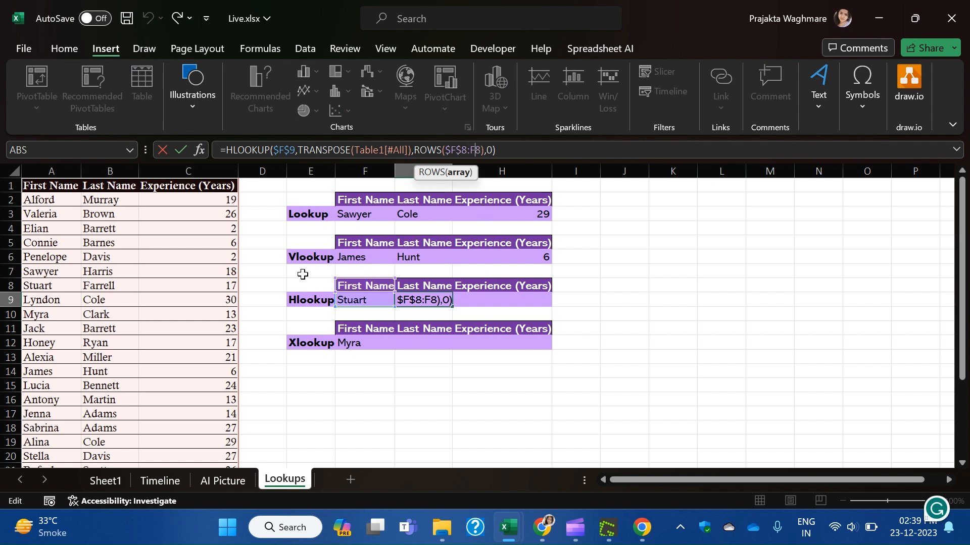
key(BackSpace)
text(G)
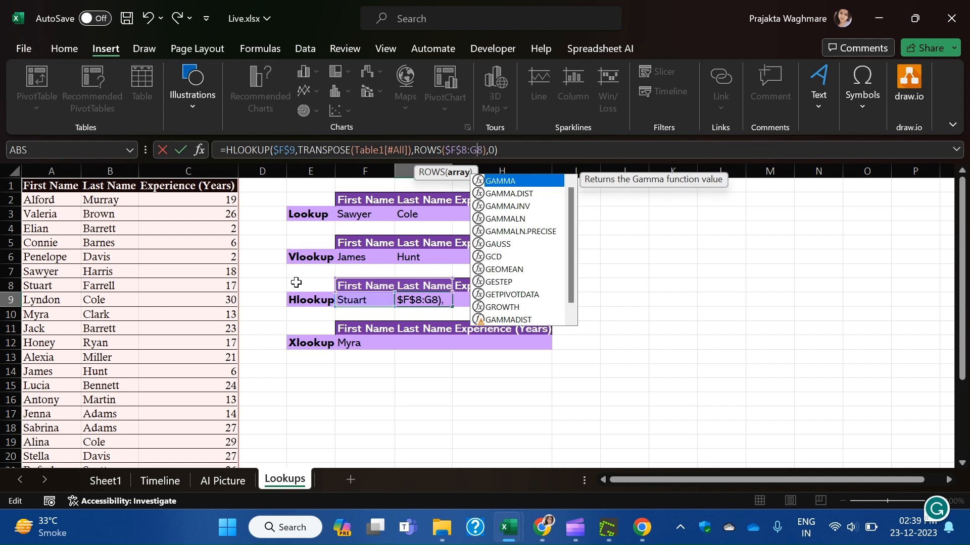
key(ctrl+Return)
key(Return)
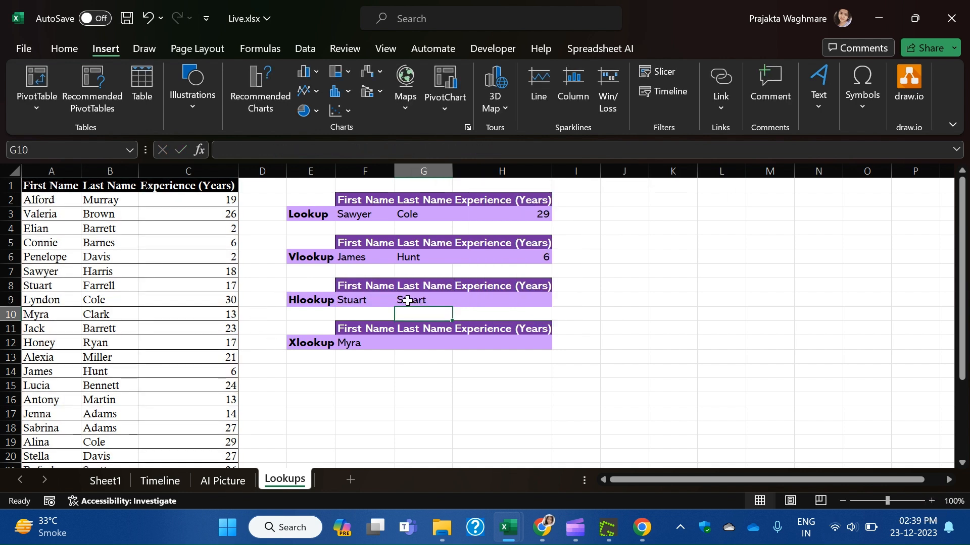
click(408, 300)
click(457, 151)
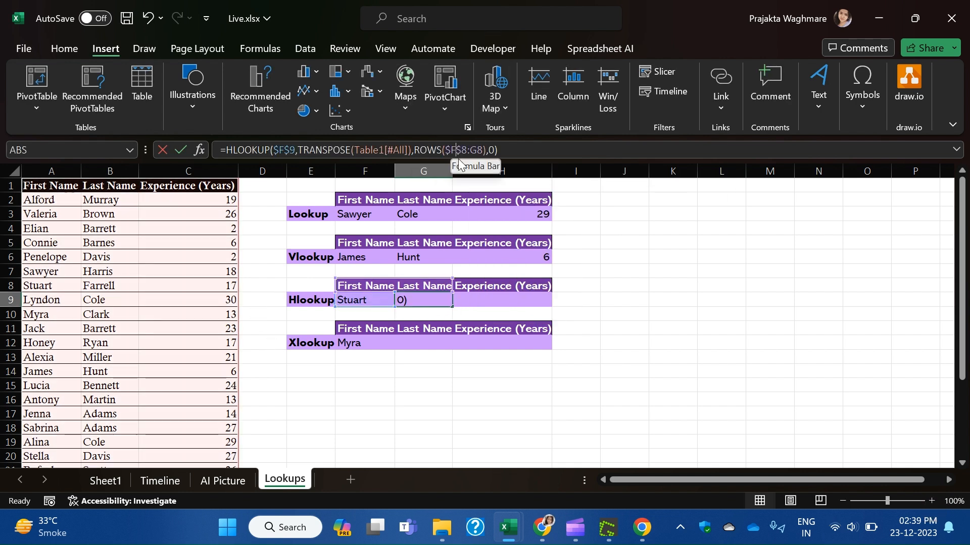
key(BackSpace)
text(G)
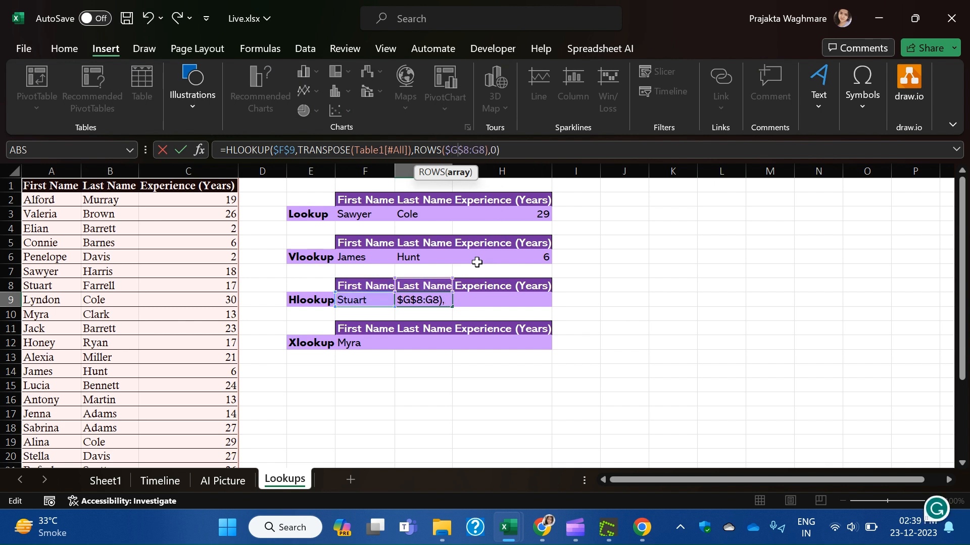
key(Return)
Replace the ROWS($G$8:G8) index with 2 so G9 returns Farrell.
click(420, 301)
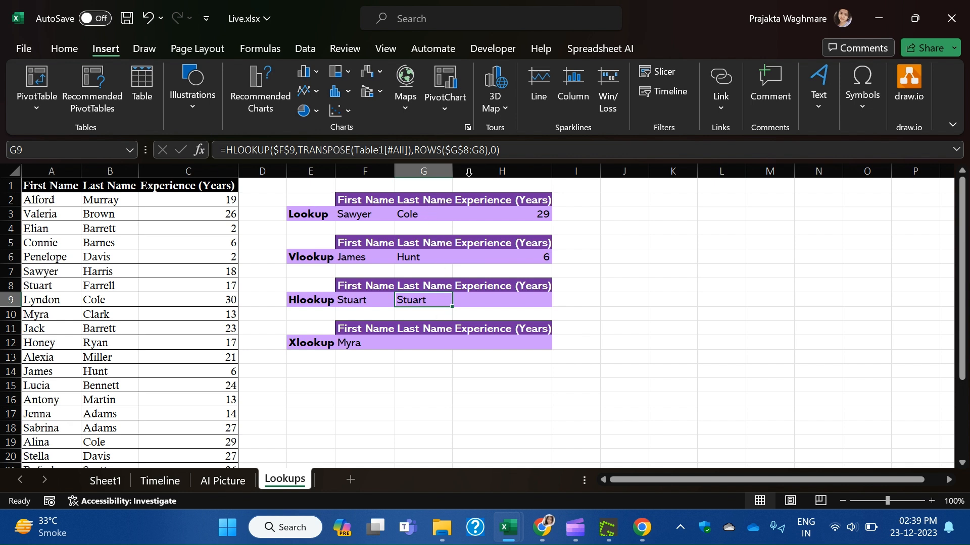
drag(368, 286, 418, 281)
click(440, 299)
click(433, 285)
click(493, 297)
click(422, 300)
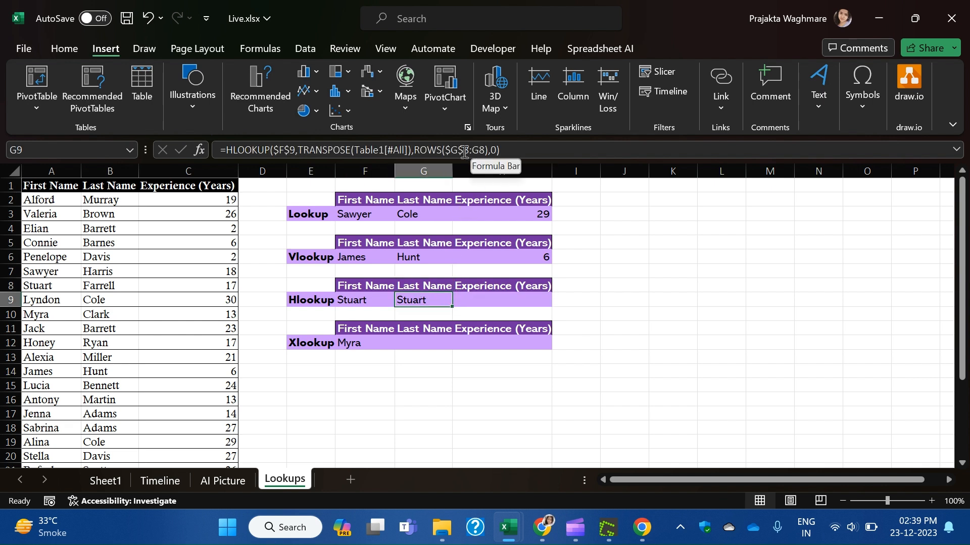
click(461, 150)
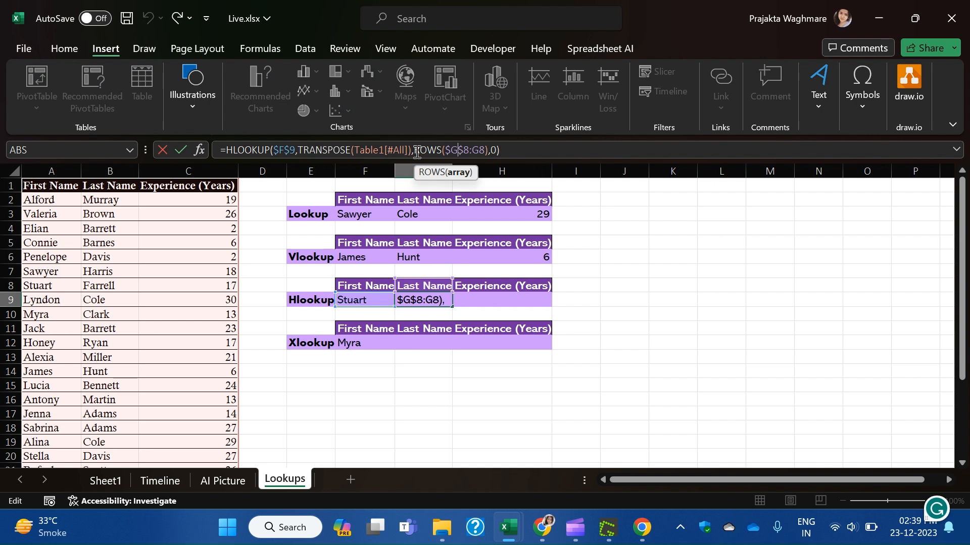
drag(414, 151, 488, 152)
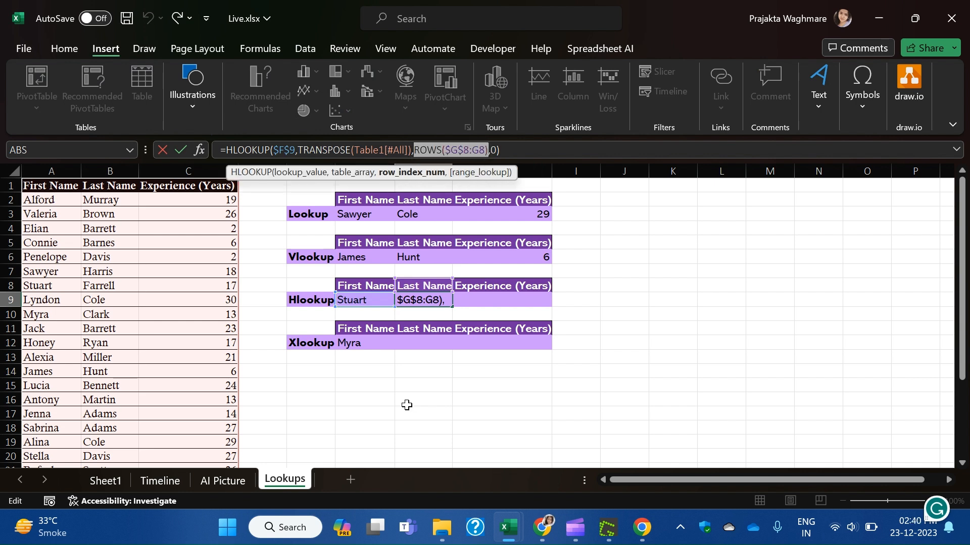
text(2)
key(Return)
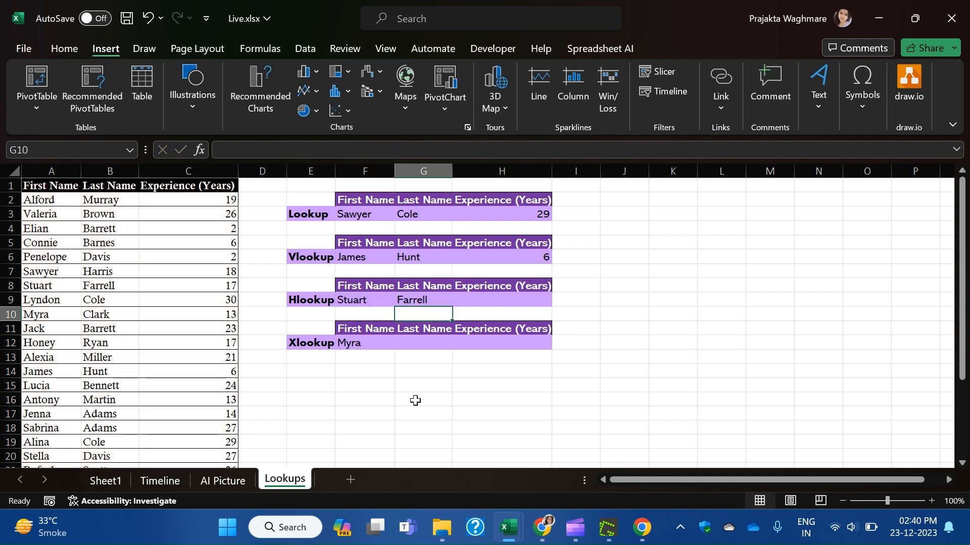
Copy the G9 lookup into H9 and change its row index to 3 to show experience 17.
click(434, 298)
key(ctrl+c)
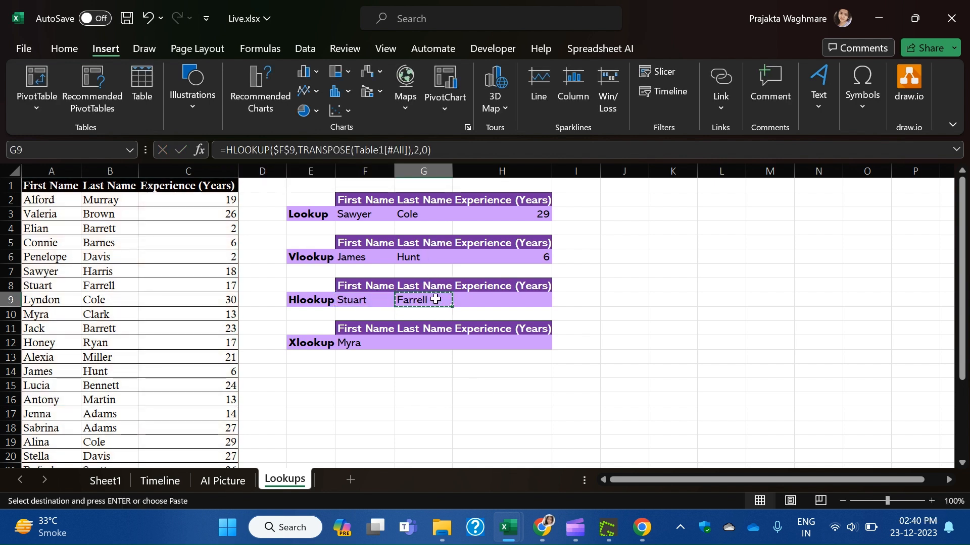
click(492, 299)
key(ctrl+v)
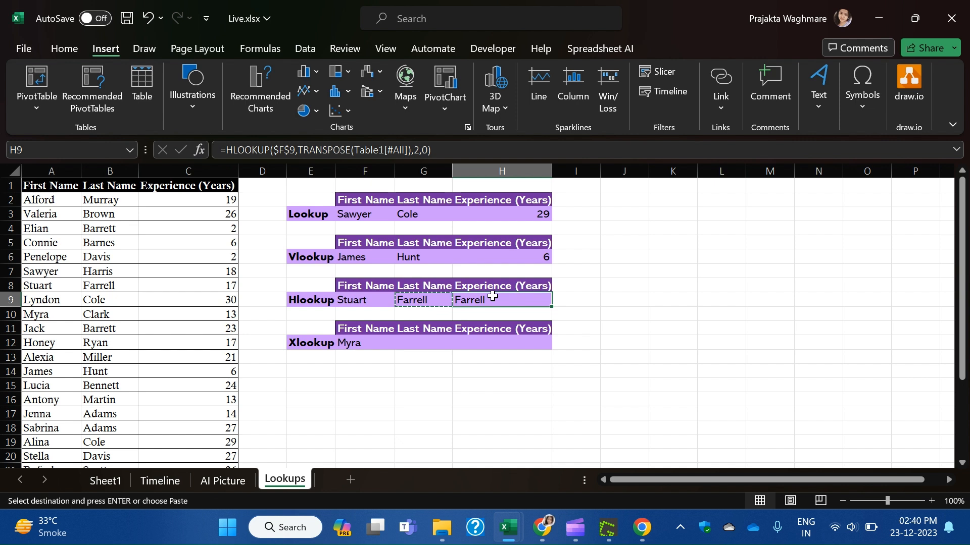
click(413, 150)
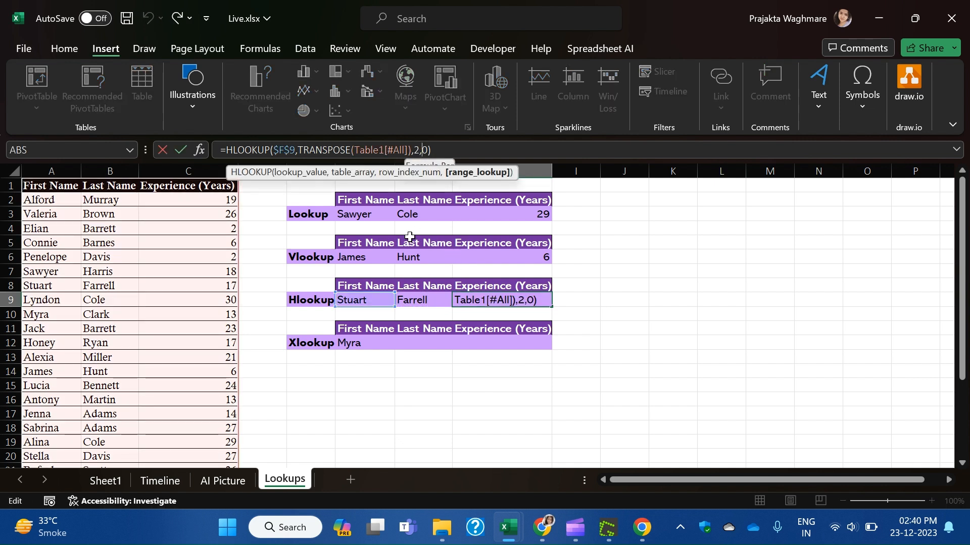
key(Delete)
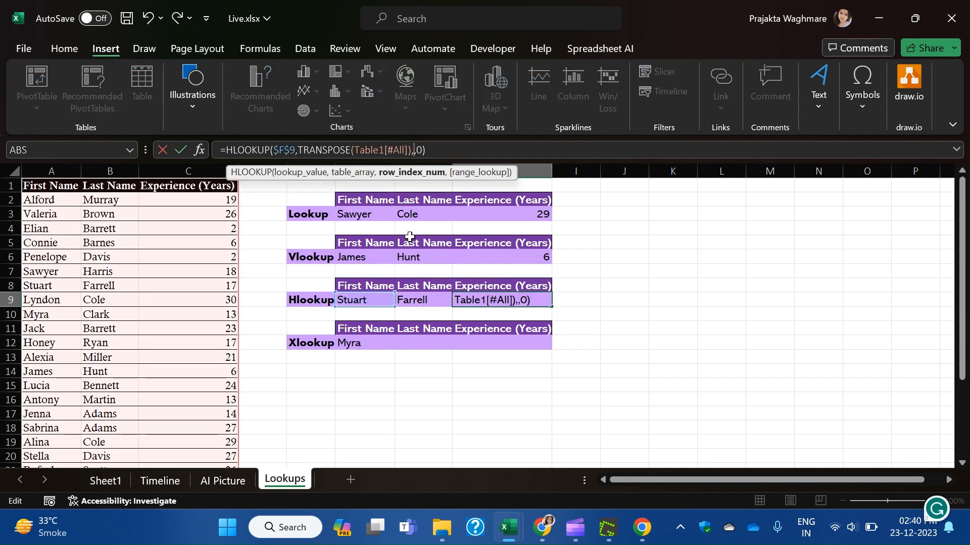
text(3)
key(Return)
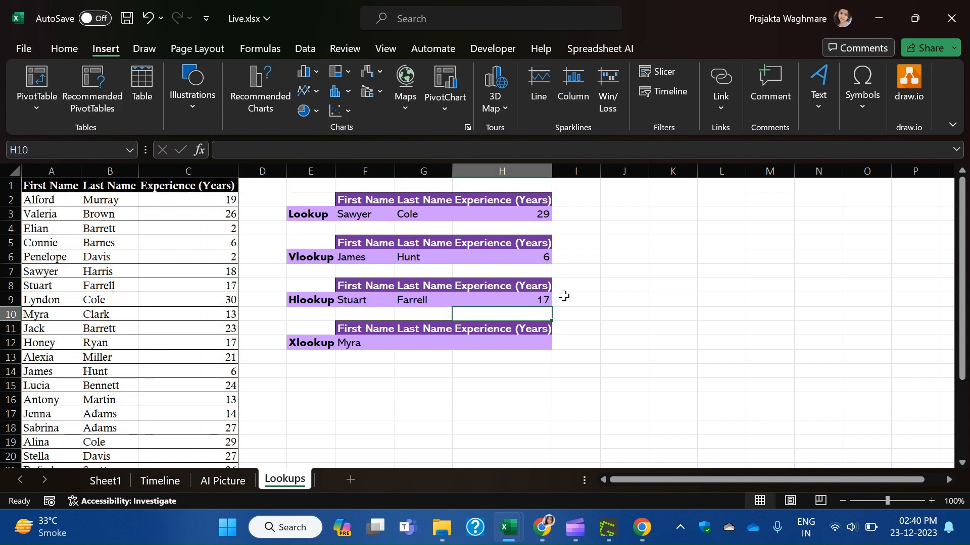
Switch F9 to Valeria and compare the result with her record in the source table.
click(378, 299)
click(401, 301)
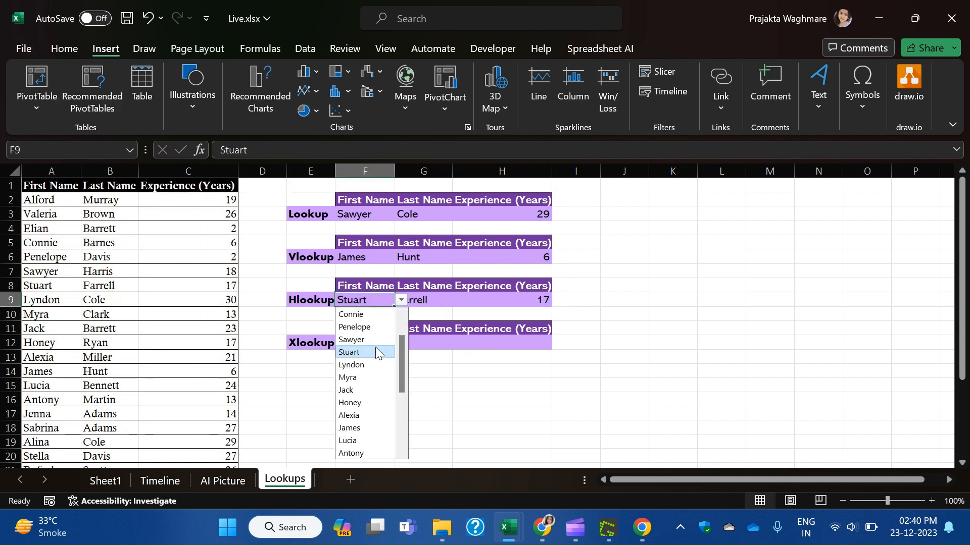
scroll(376, 349, up, 1)
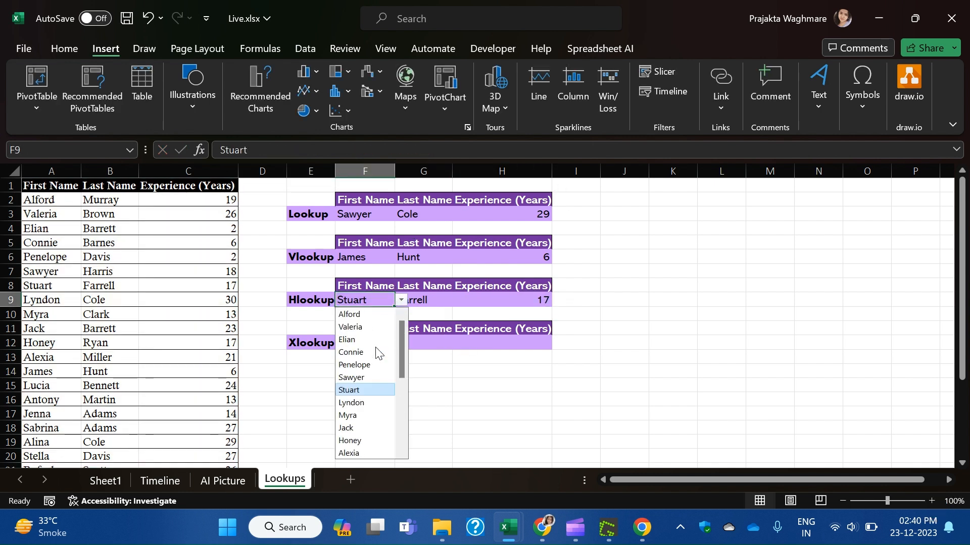
click(378, 324)
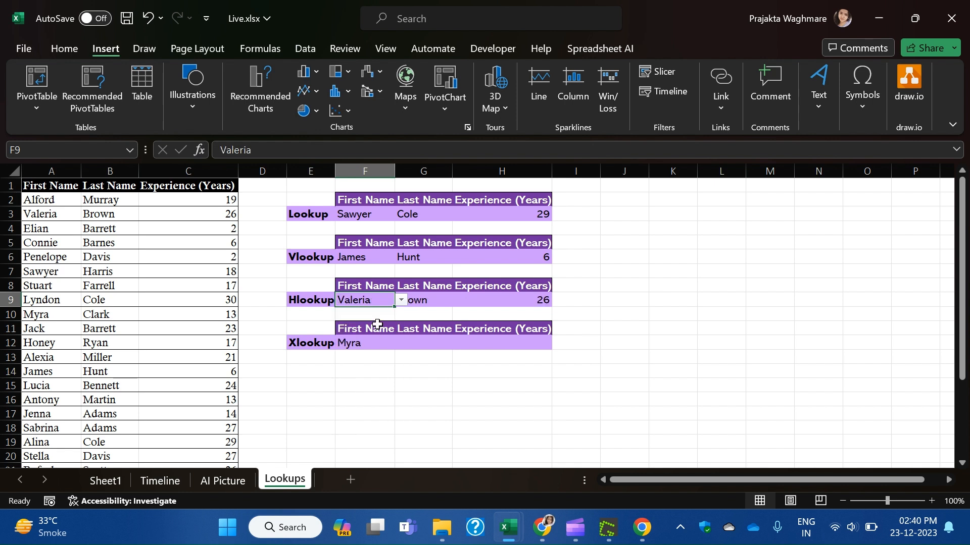
click(442, 300)
click(57, 214)
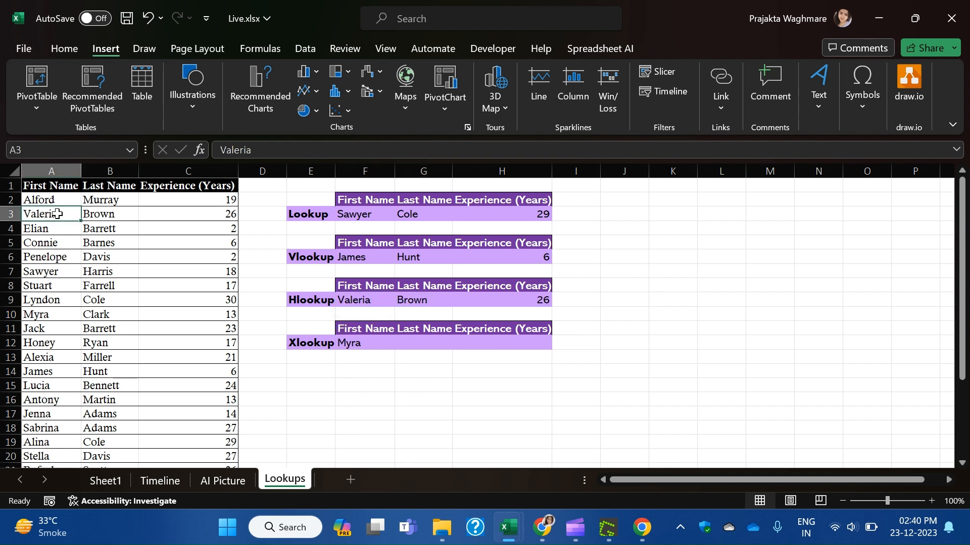
drag(57, 214, 184, 212)
click(476, 403)
click(384, 300)
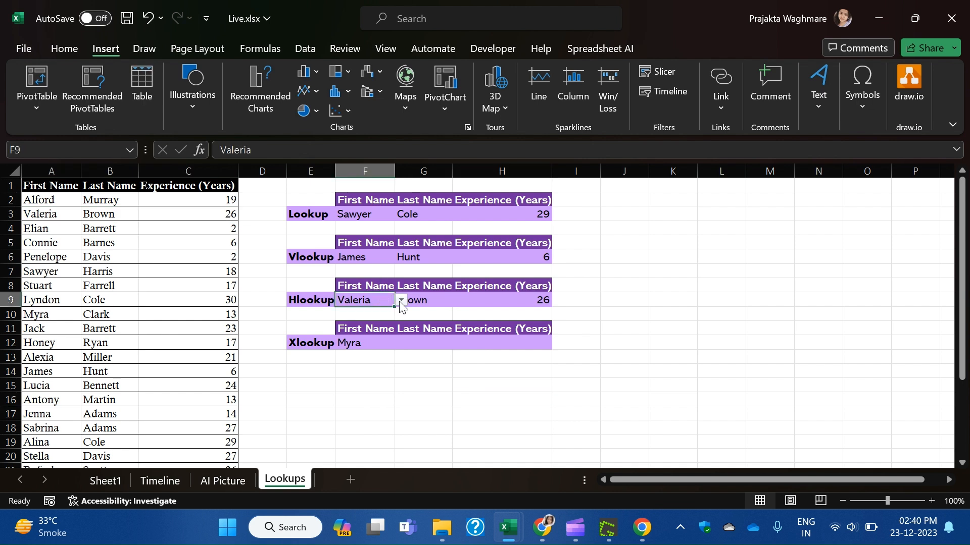
click(401, 301)
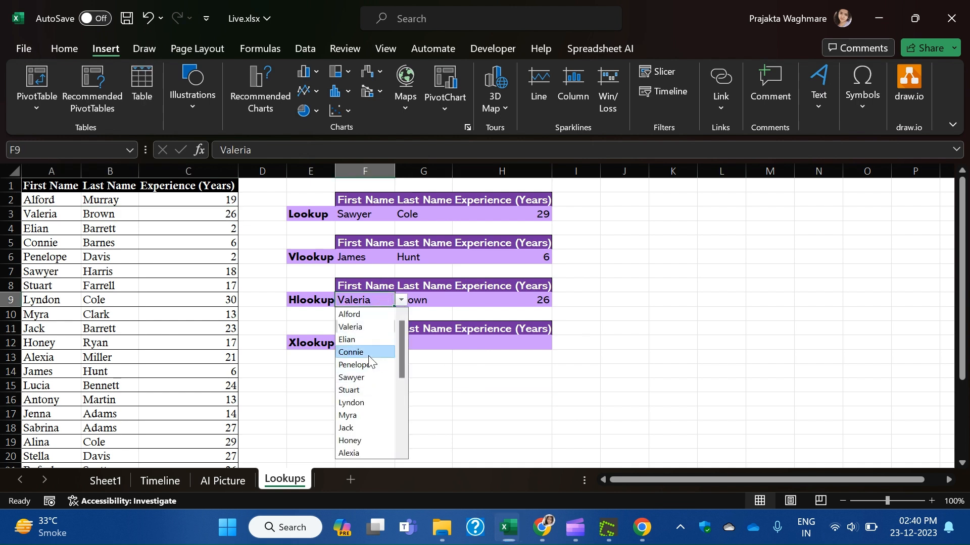
click(364, 352)
click(536, 325)
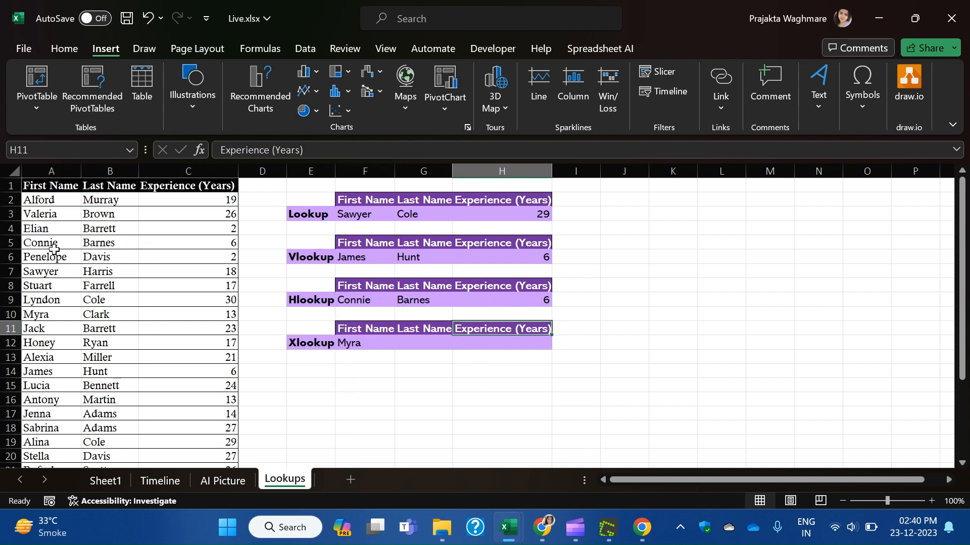
drag(54, 244, 235, 244)
click(427, 343)
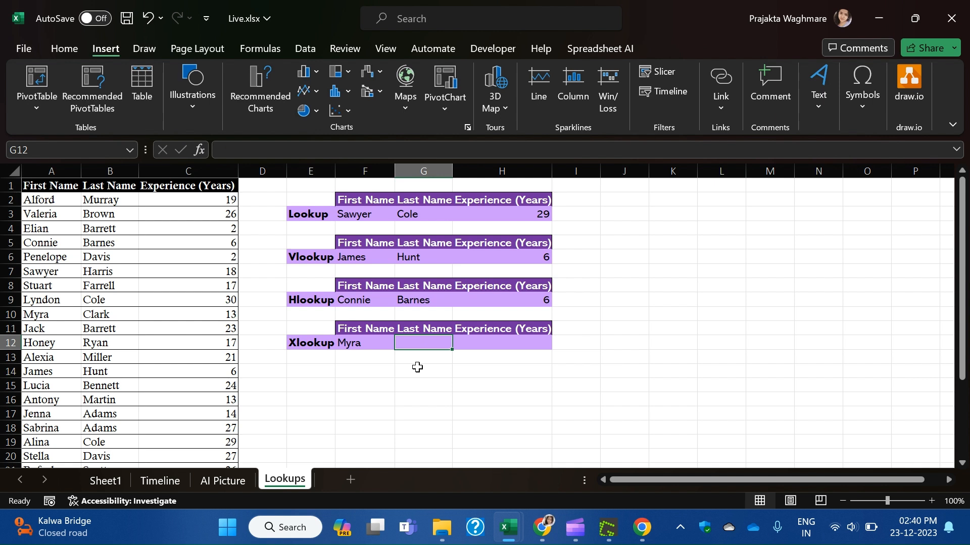
Enter =XLOOKUP(F12,Table1[First Name],Table1[[Last Name]:[Experience (Years)]]) in G12.
text(=)
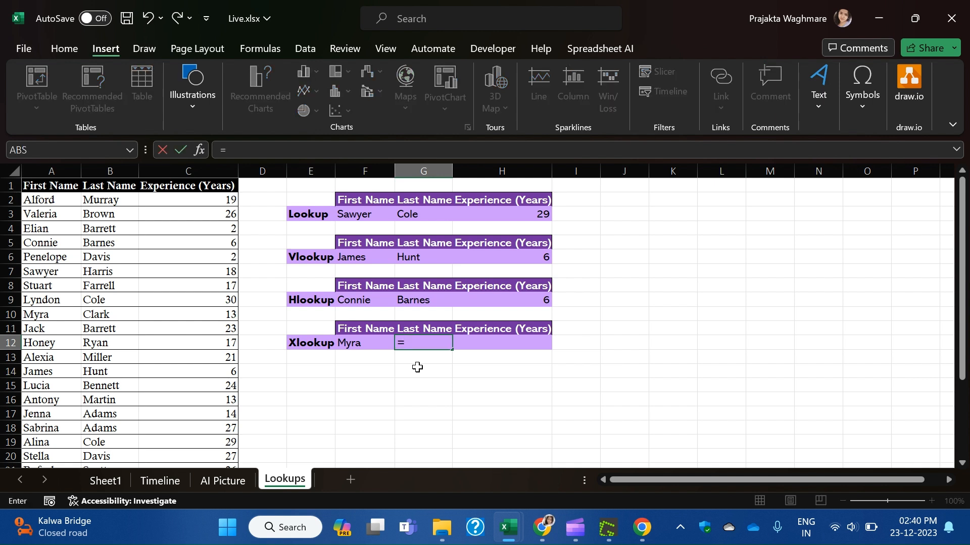
text(xl)
key(Tab)
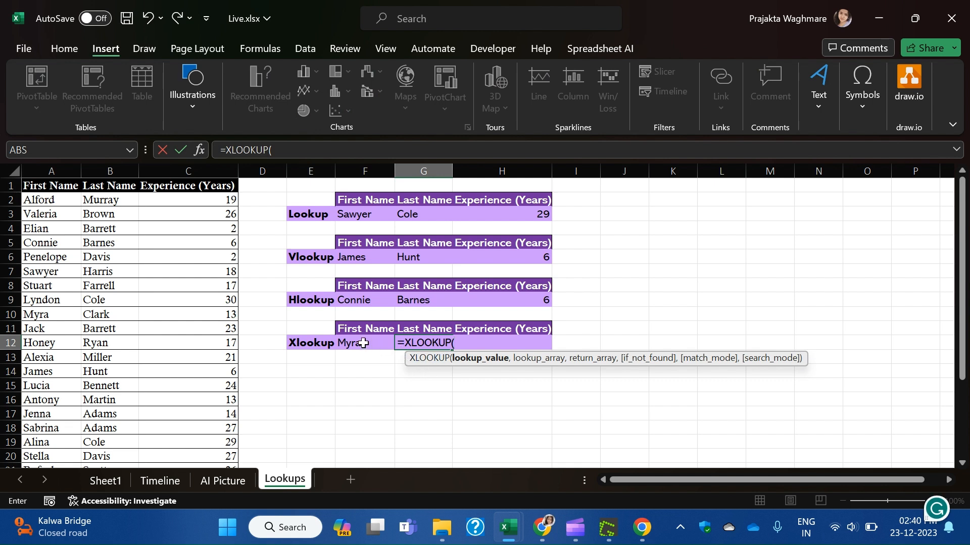
click(364, 343)
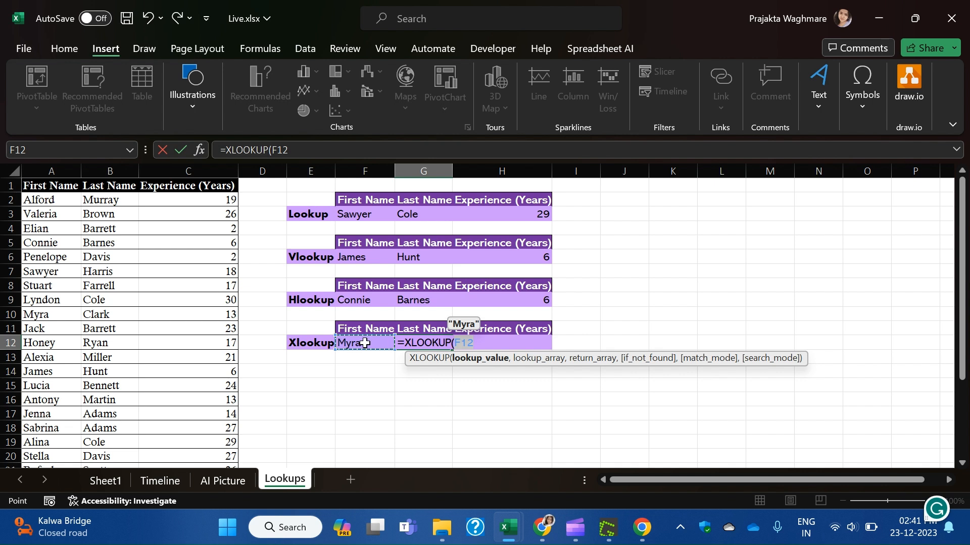
text(,)
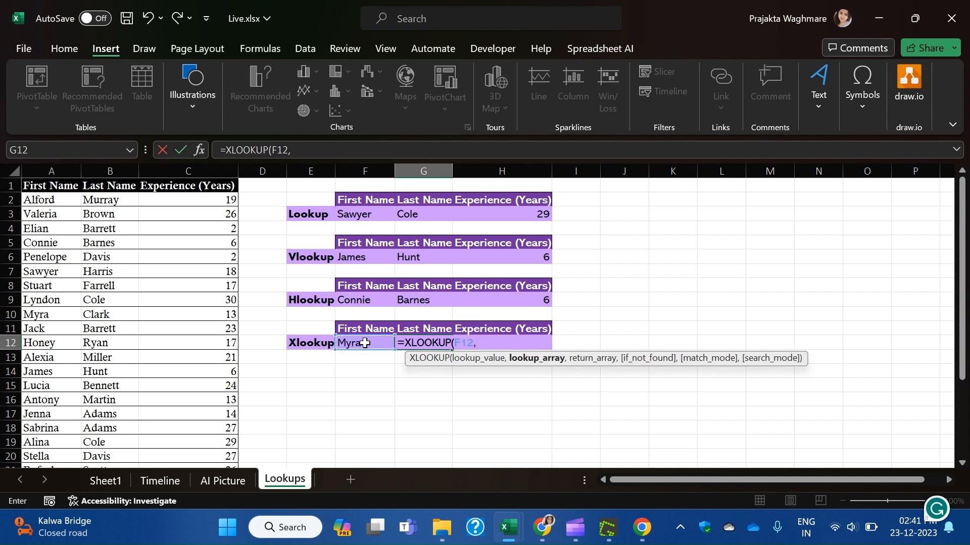
click(52, 200)
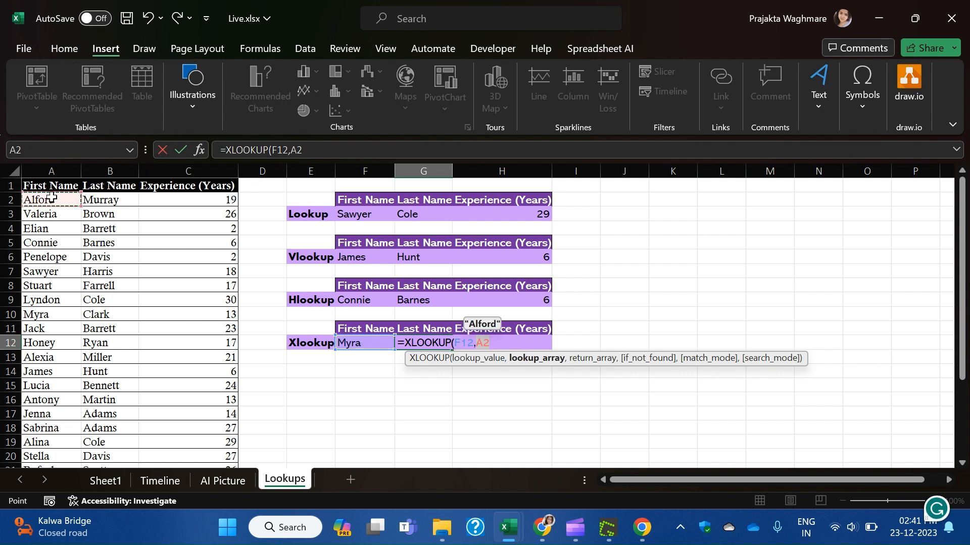
key(ctrl+shift+Down)
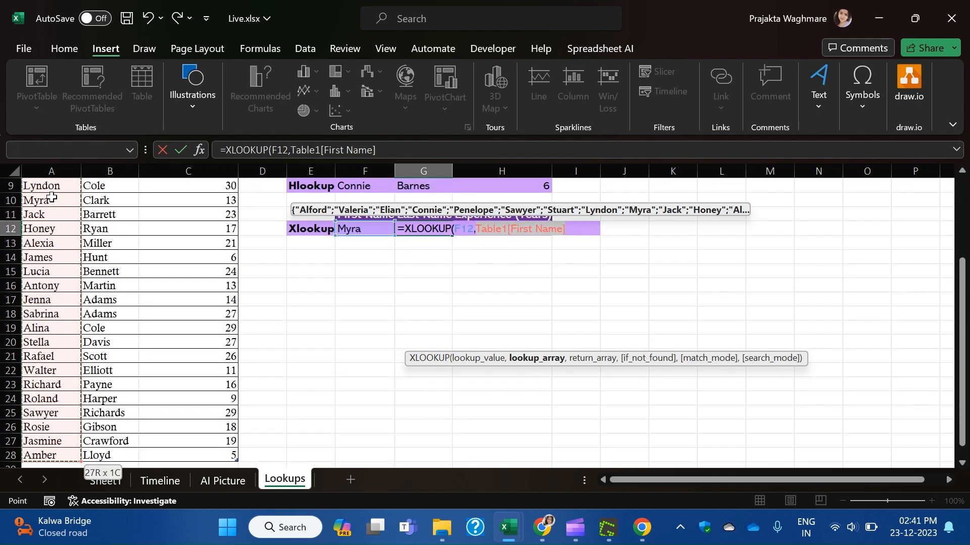
text(,)
click(110, 214)
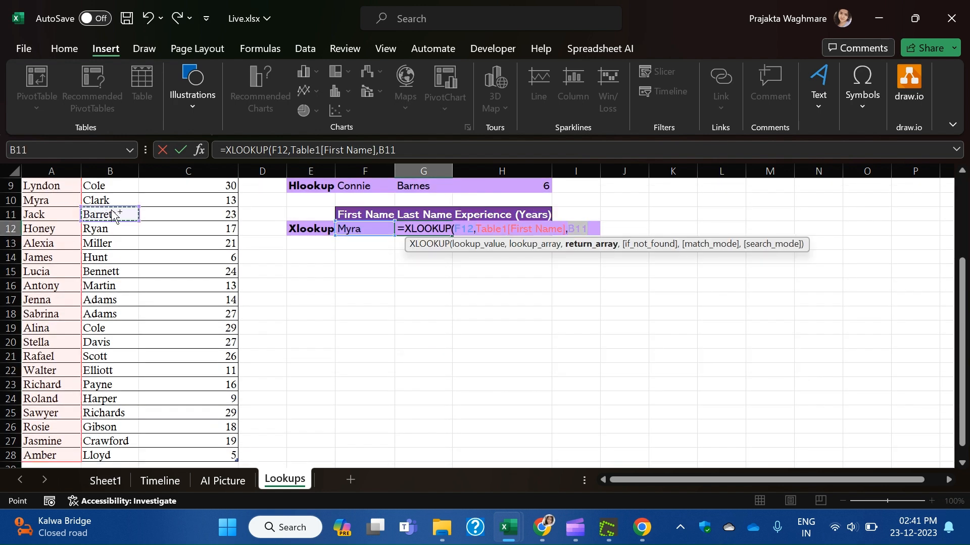
key(ctrl+shift+Up)
click(110, 206)
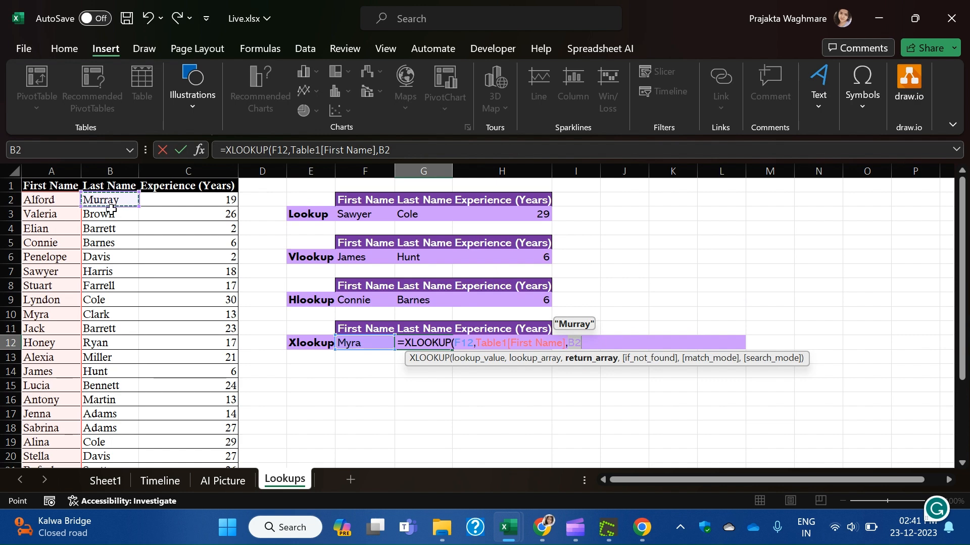
key(shift+Right)
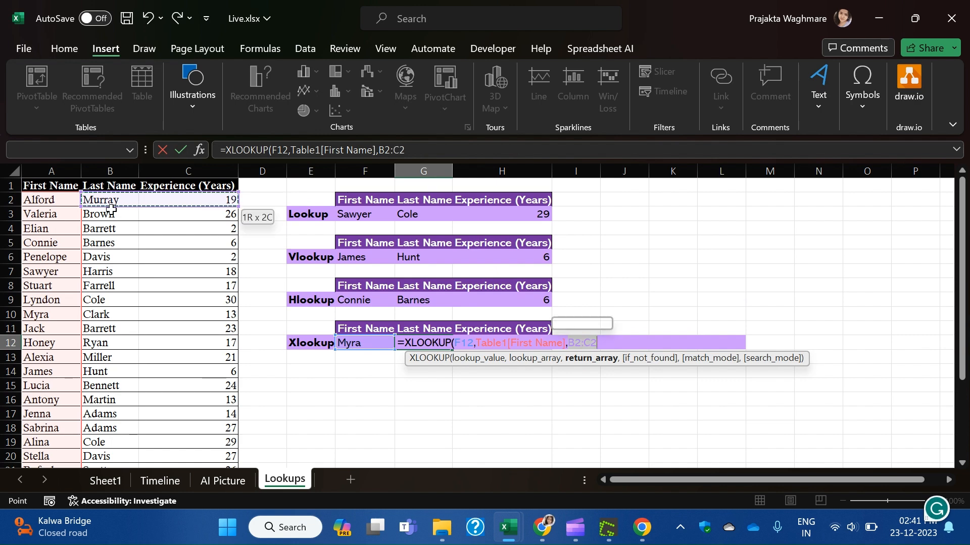
key(ctrl+shift+Down)
key(Return)
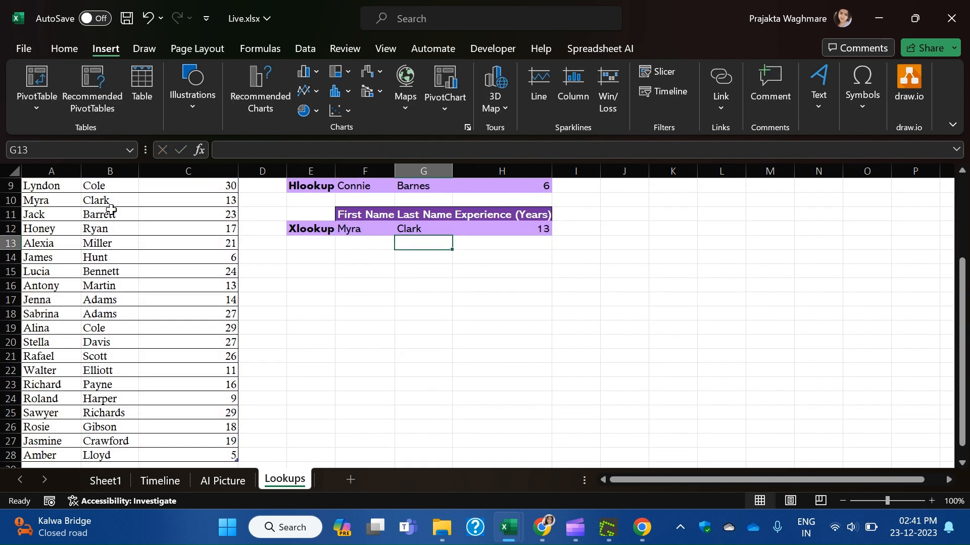
Check the XLOOKUP result spilling Clark and 13 across G12 and H12.
scroll(374, 308, up, 3)
click(434, 343)
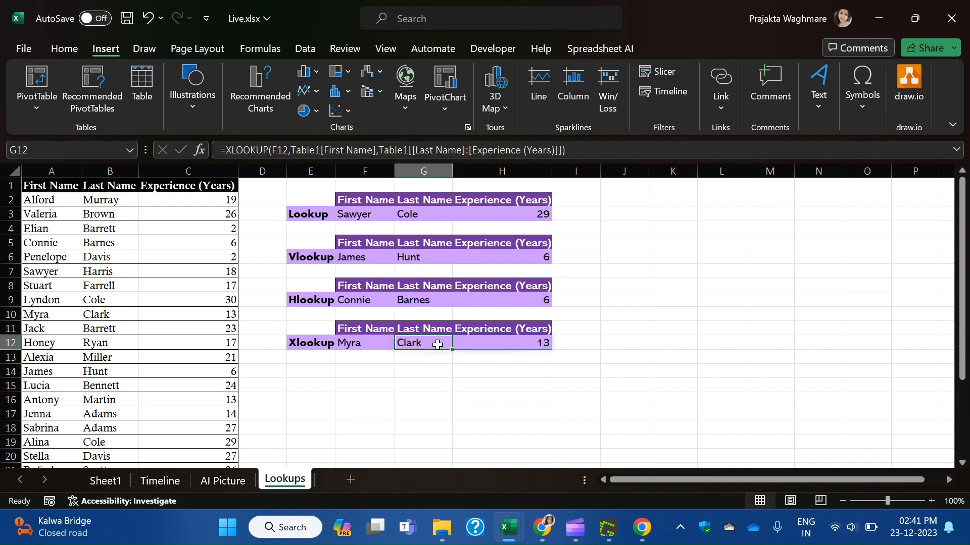
click(497, 341)
click(407, 344)
click(527, 340)
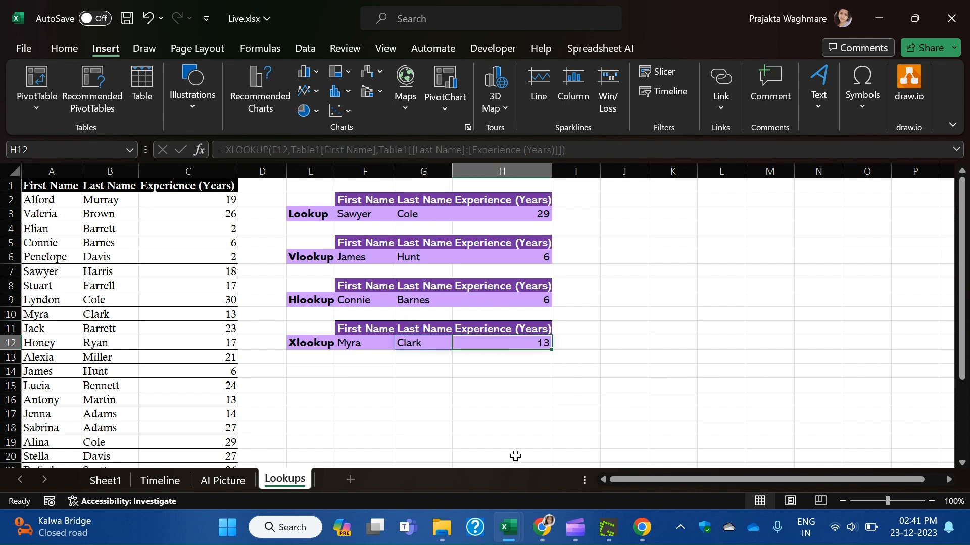
click(526, 422)
drag(417, 342, 507, 336)
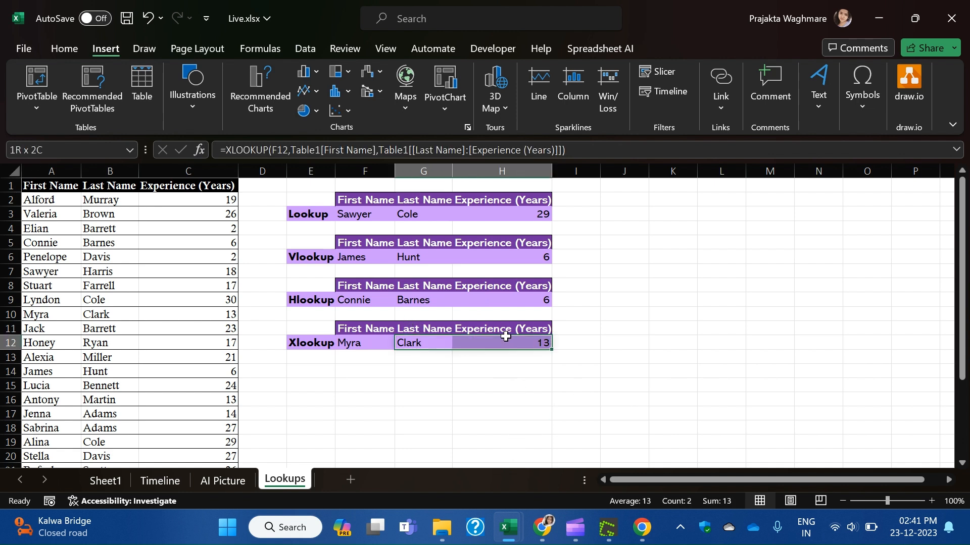
click(437, 340)
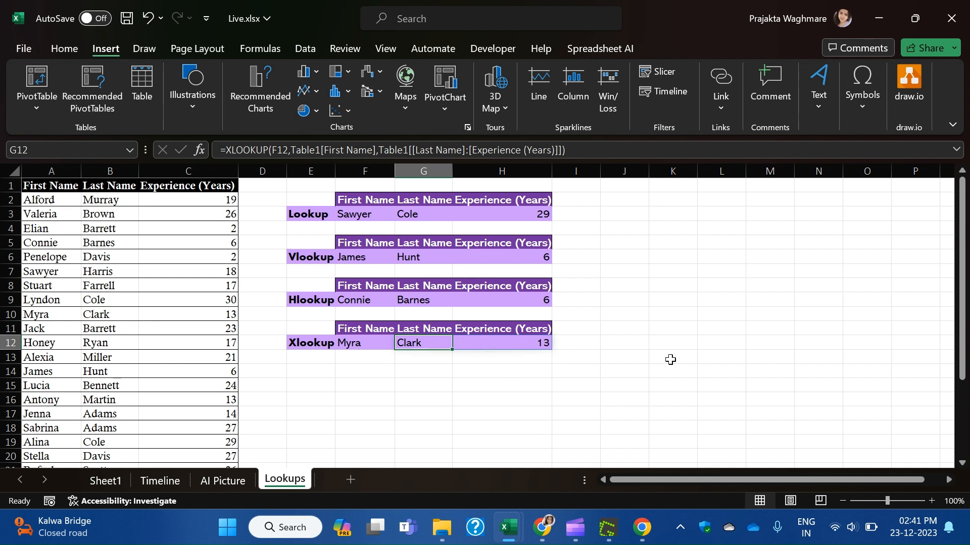
Test the lookup by choosing Stuart, then Lucia, from F12's name dropdown.
click(354, 344)
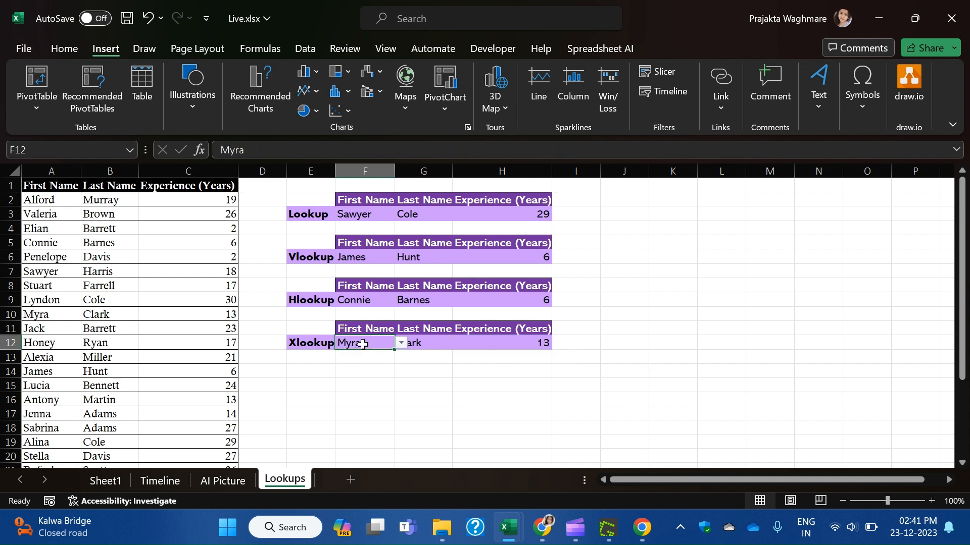
click(402, 343)
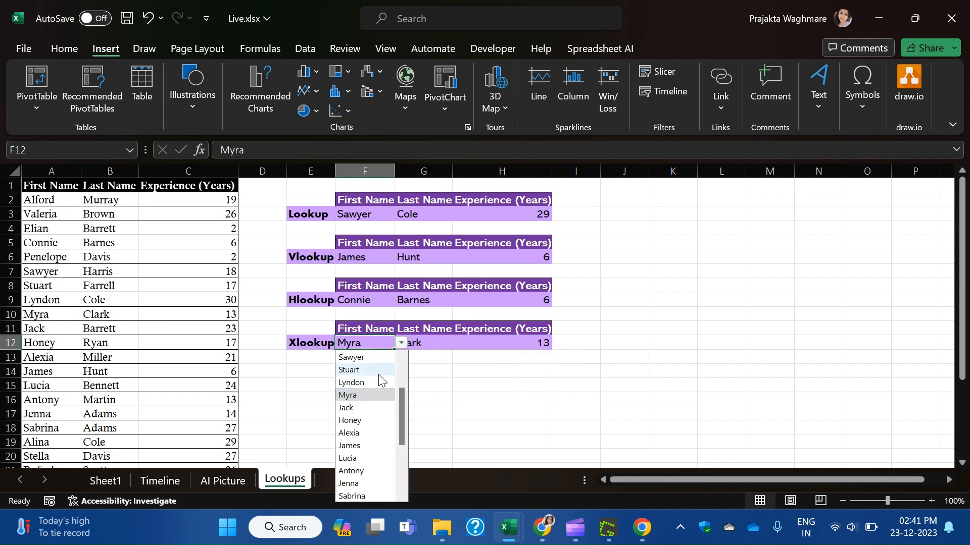
click(354, 371)
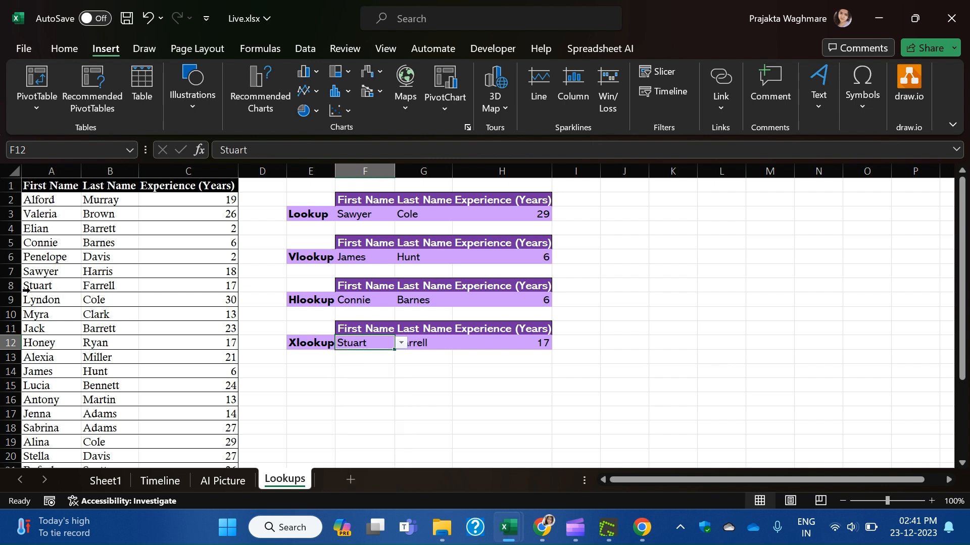
click(30, 286)
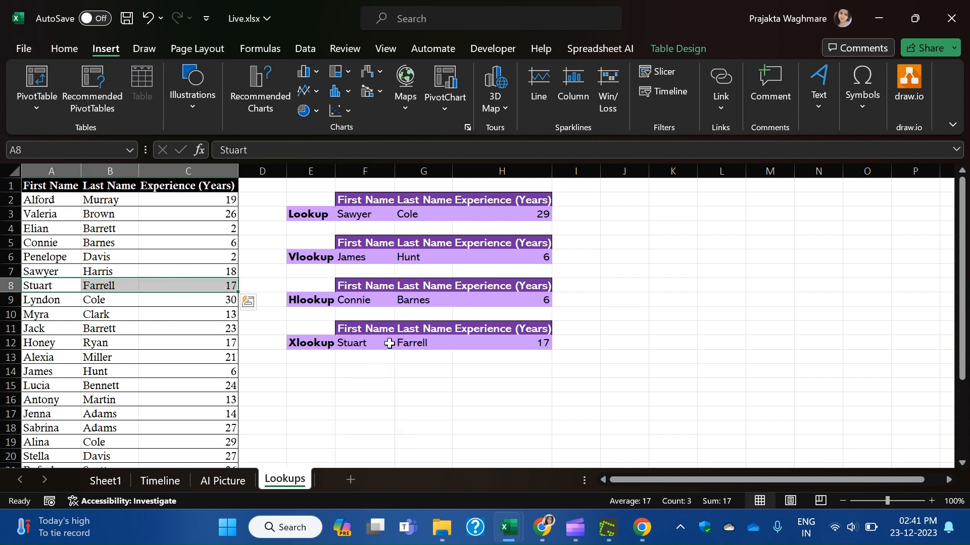
click(368, 345)
click(401, 343)
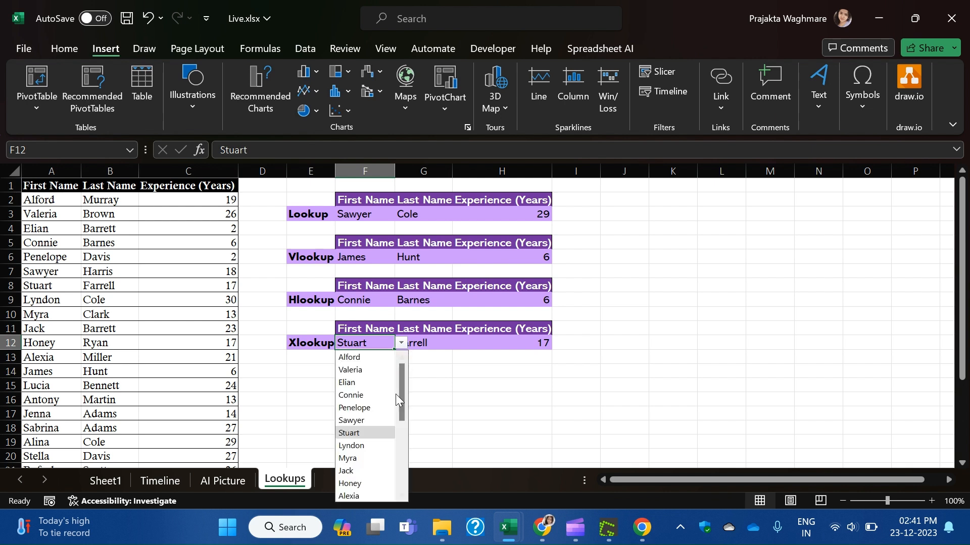
scroll(366, 488, down, 2)
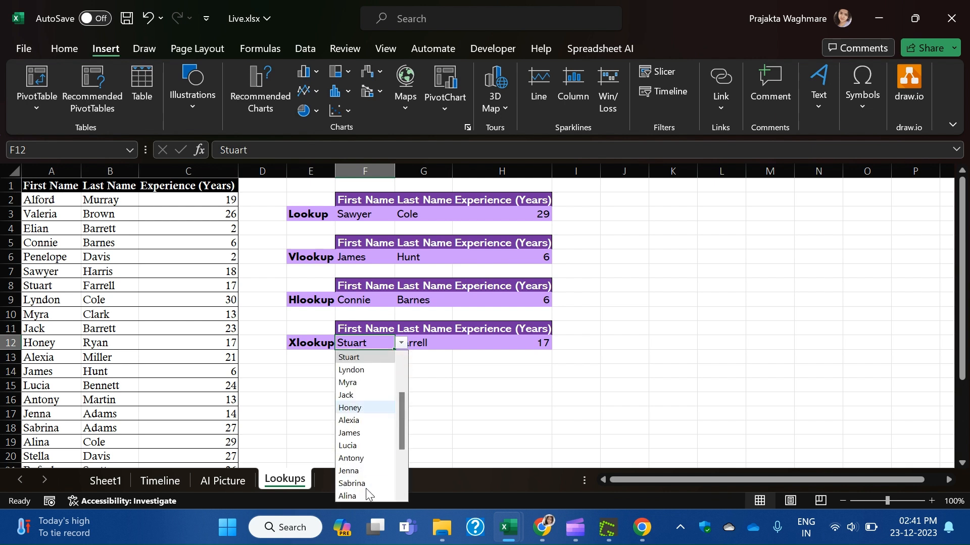
click(371, 447)
click(447, 403)
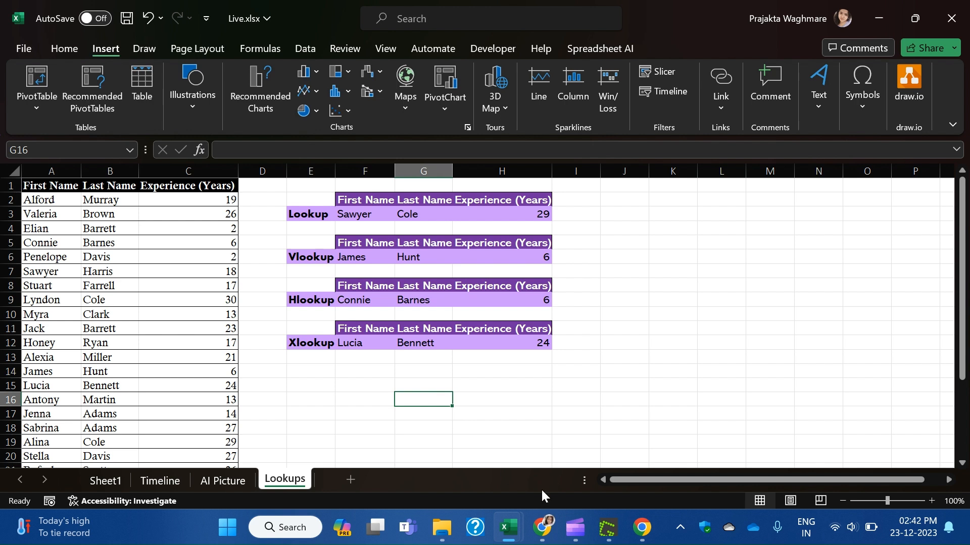
Go to the Google Meet call, then bring Excel's Pivot.xlsx window forward from the taskbar preview.
click(551, 532)
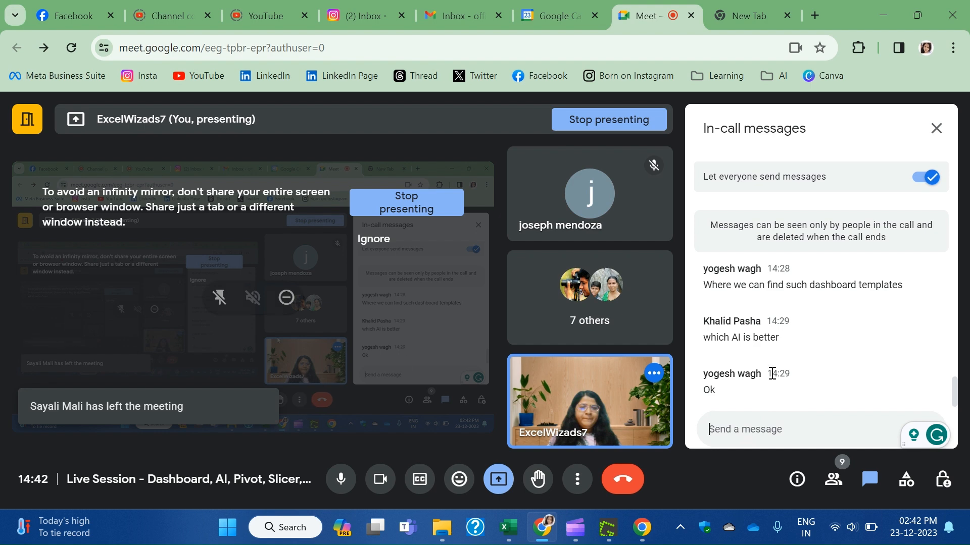
scroll(881, 379, up, 2)
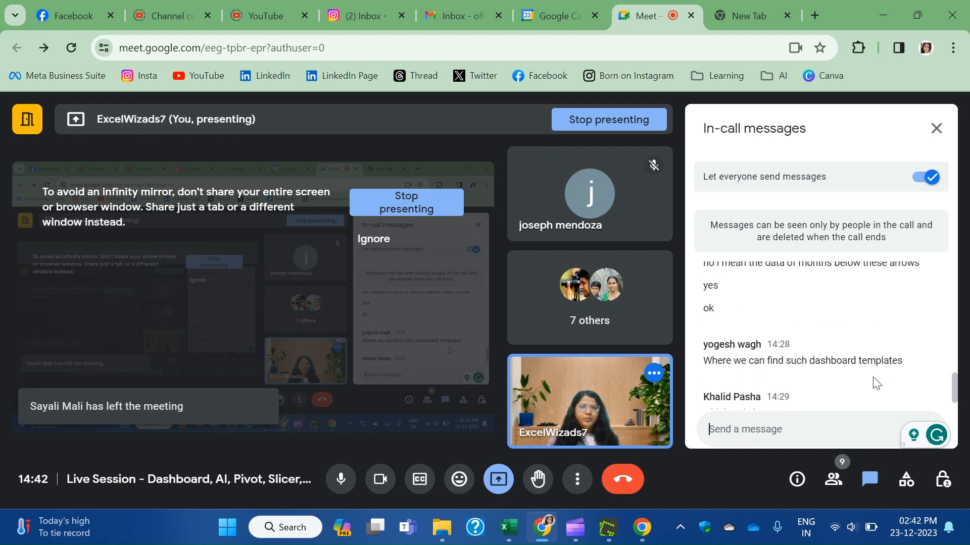
scroll(873, 384, down, 2)
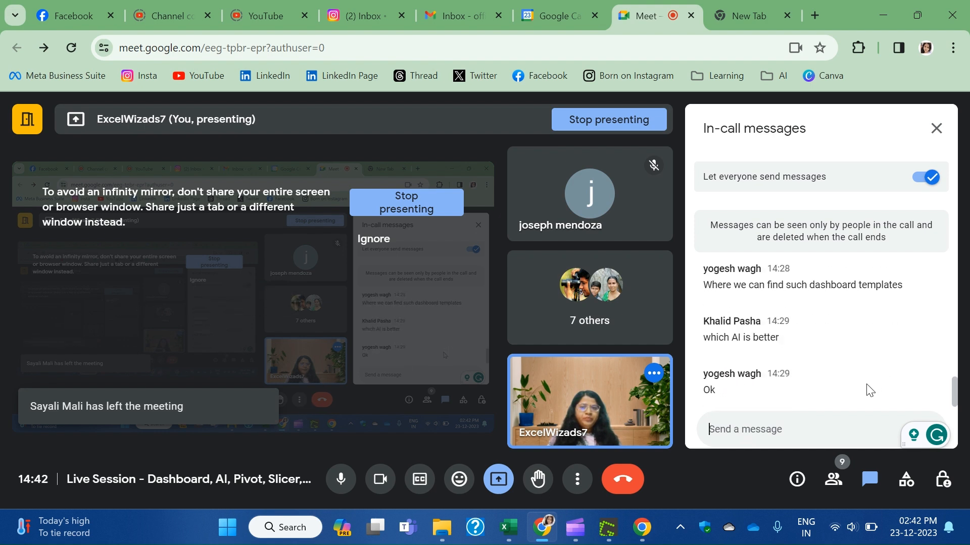
scroll(869, 390, up, 3)
scroll(869, 390, down, 3)
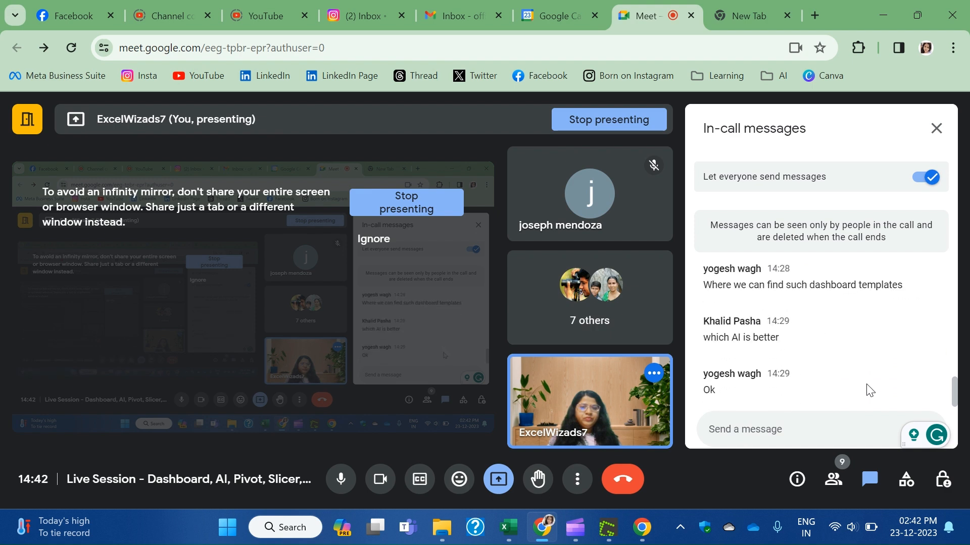
scroll(868, 391, up, 3)
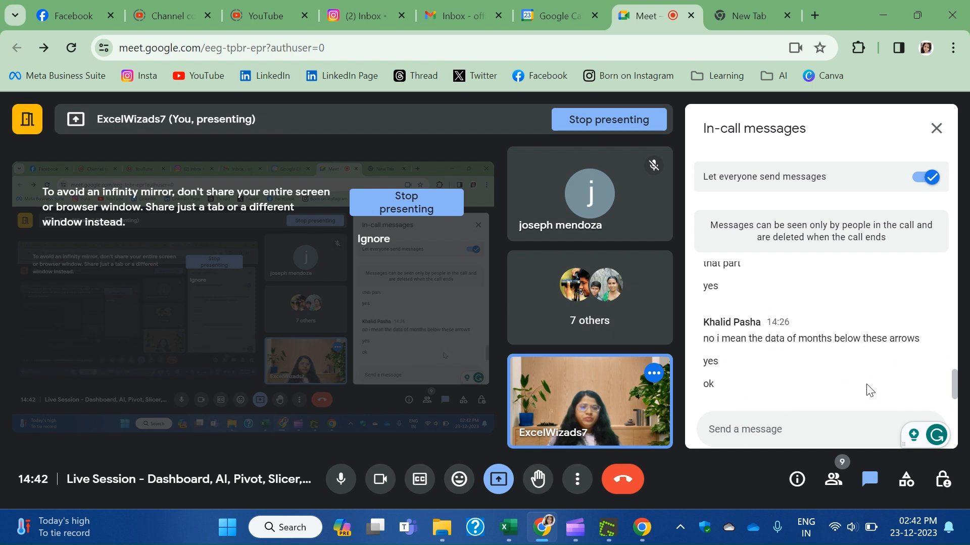
scroll(869, 390, down, 3)
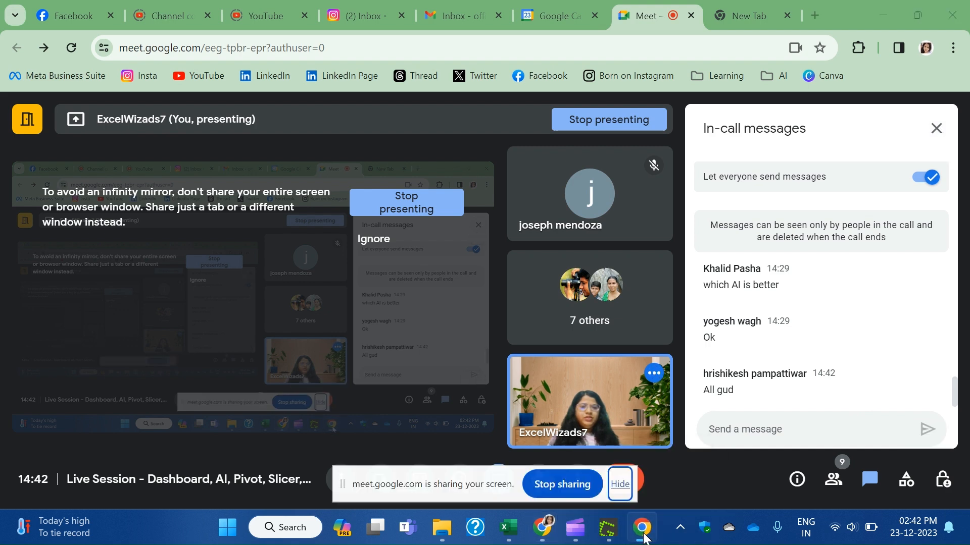
mouse_move(642, 534)
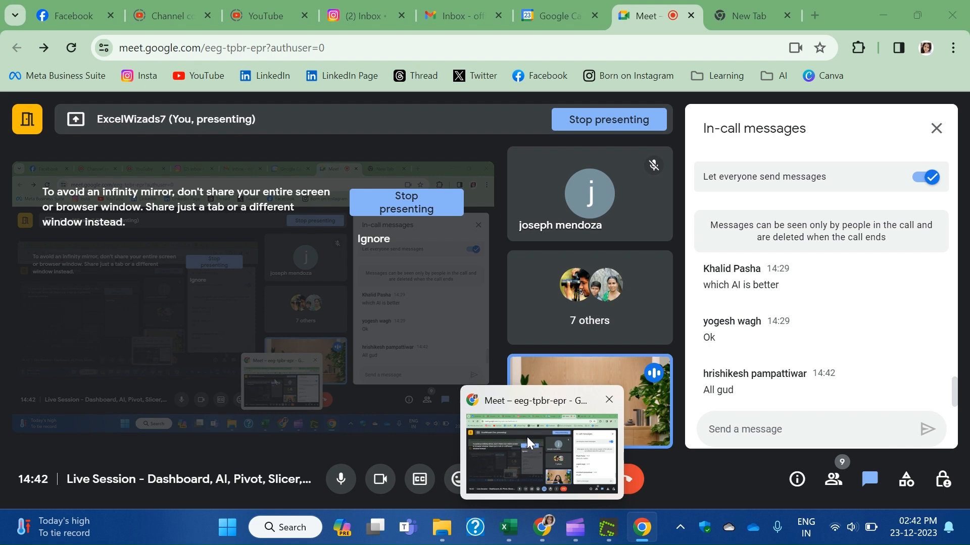
mouse_move(508, 527)
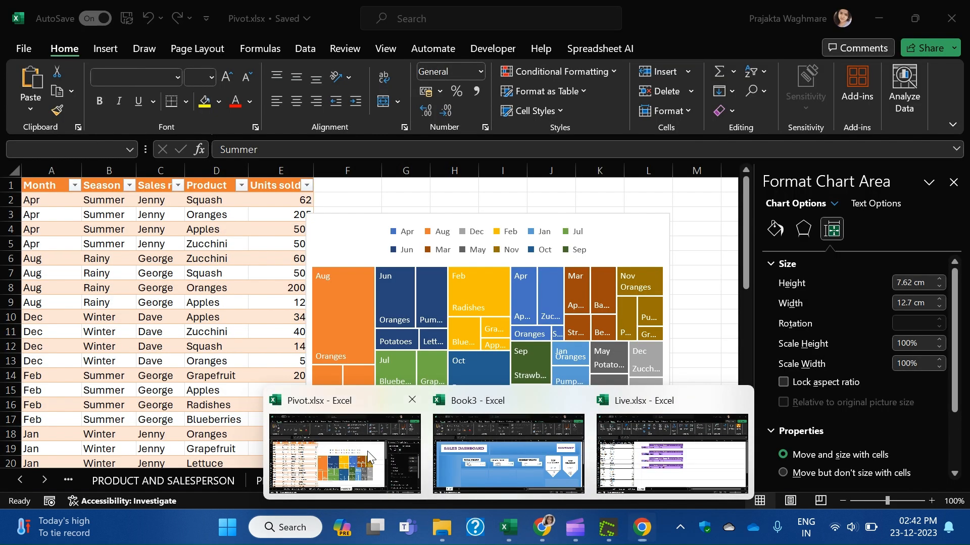
click(368, 450)
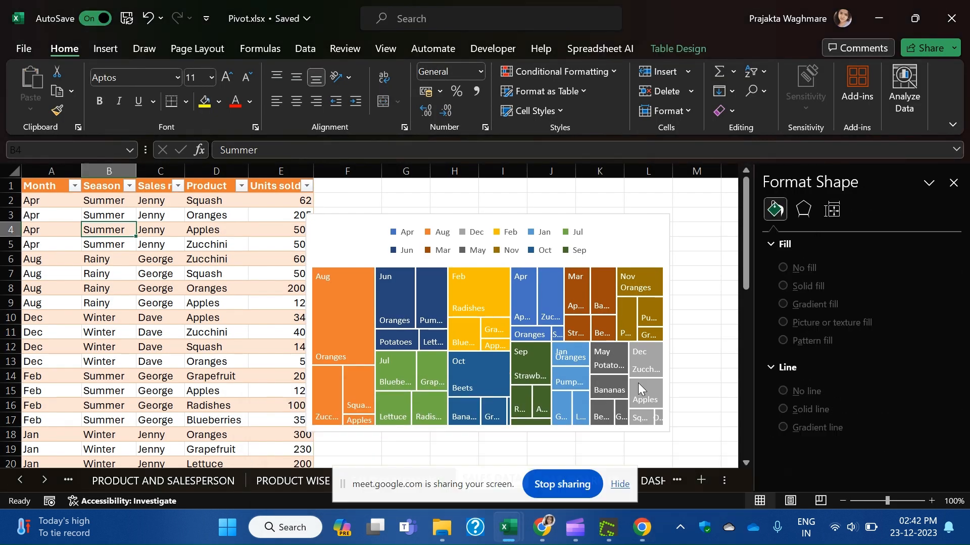
Switch to the Live.xlsx workbook and move via the AI Picture sheet to the Timeline sheet.
click(690, 347)
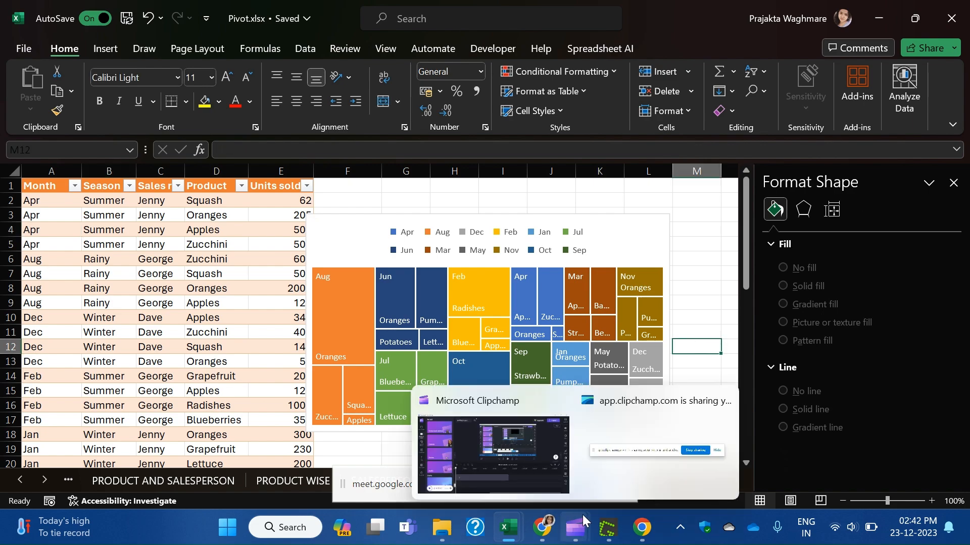
mouse_move(507, 528)
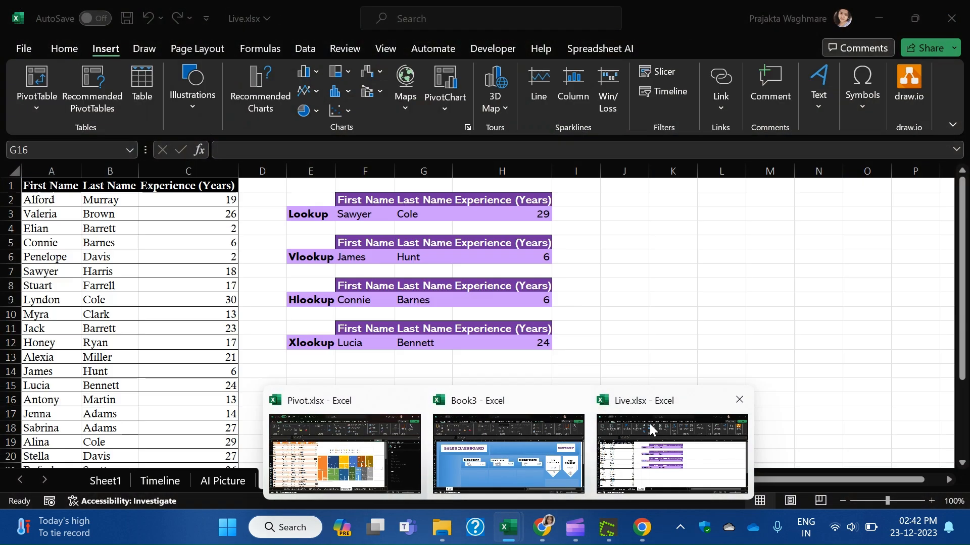
click(649, 423)
click(212, 480)
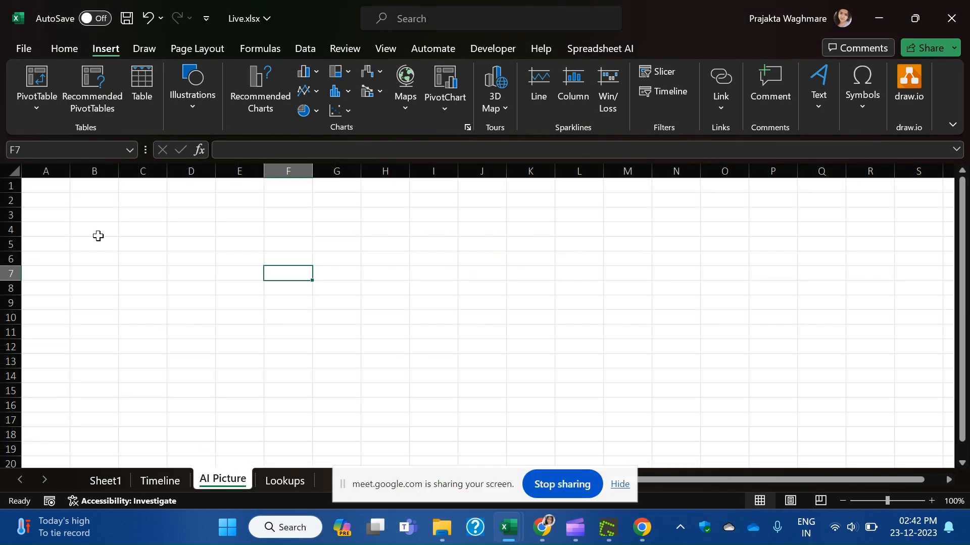
click(104, 271)
click(41, 195)
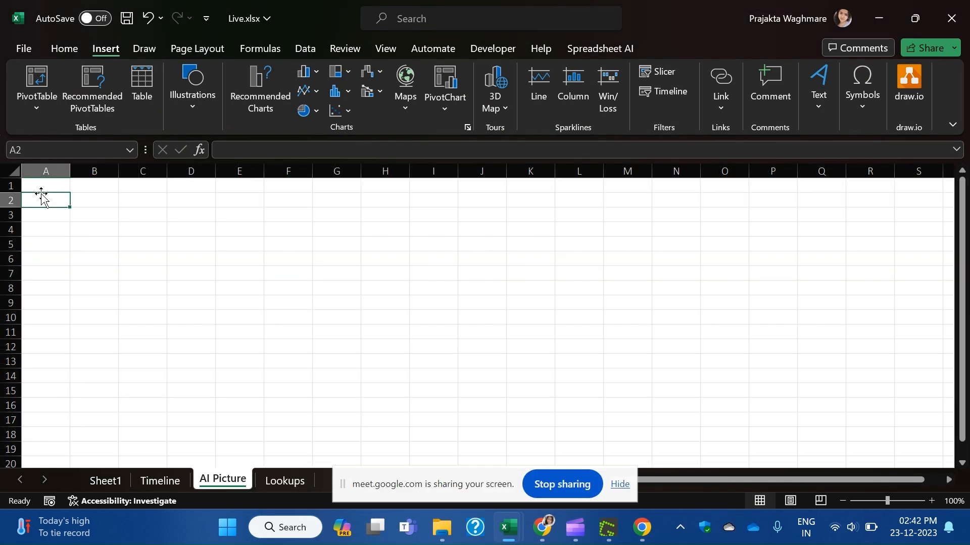
click(157, 479)
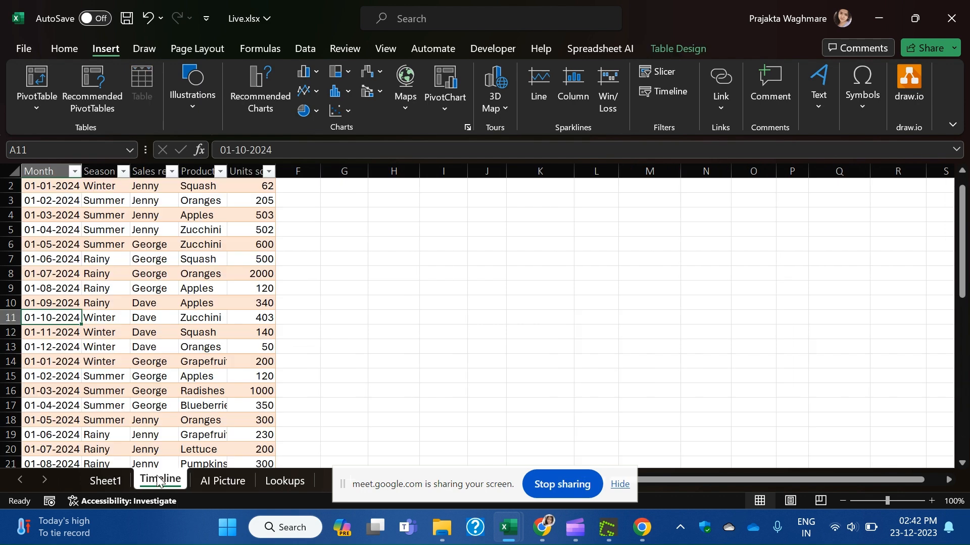
click(151, 285)
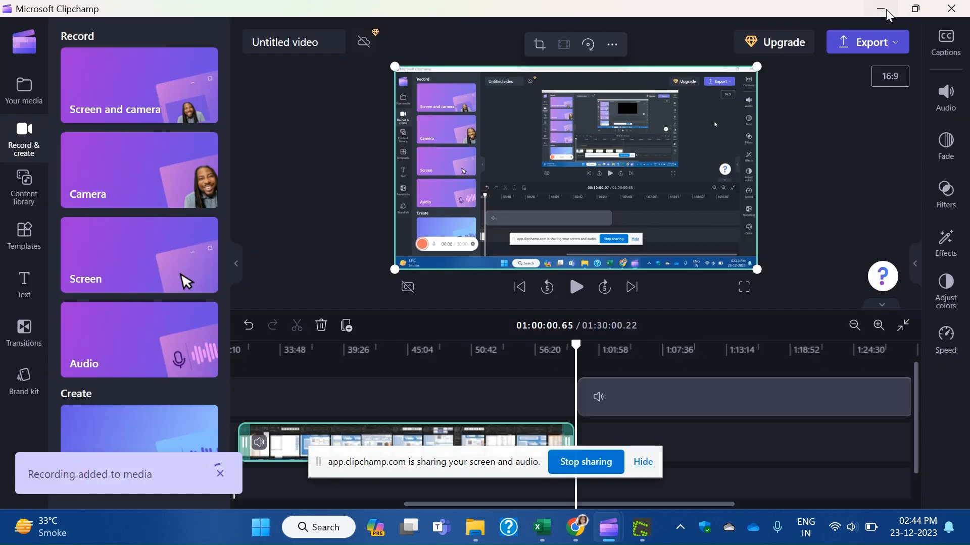
Bring Excel's Timeline sheet back into view, dismiss the sharing notice, and go to the Meet call.
click(880, 8)
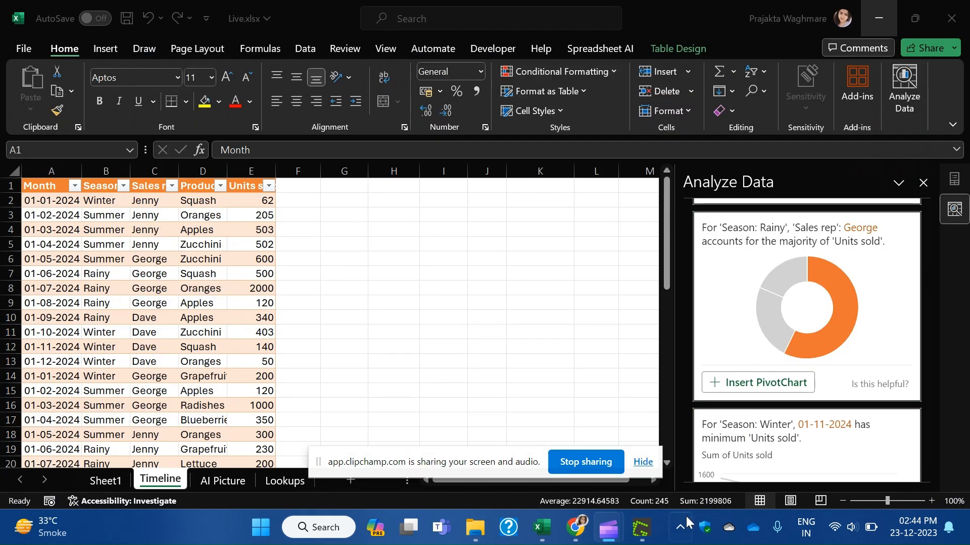
click(643, 461)
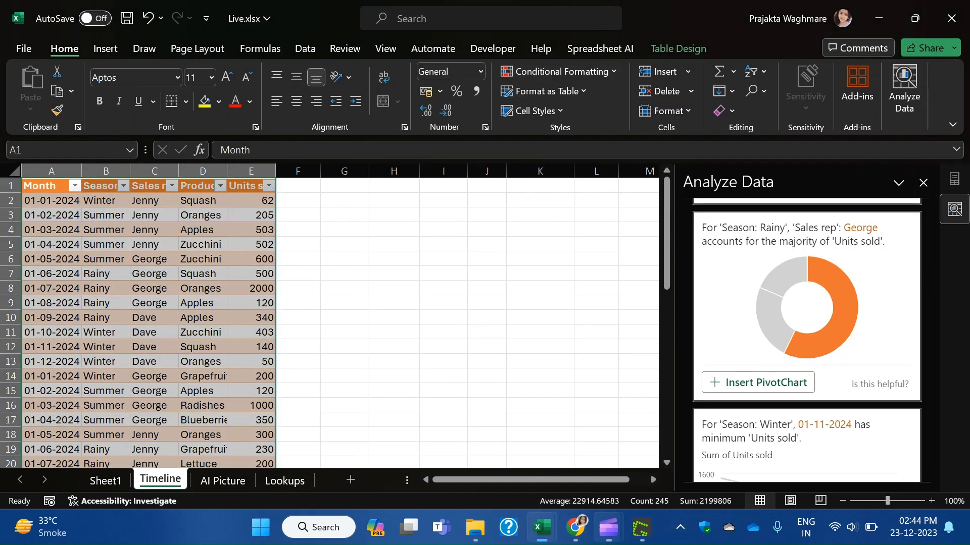
click(574, 527)
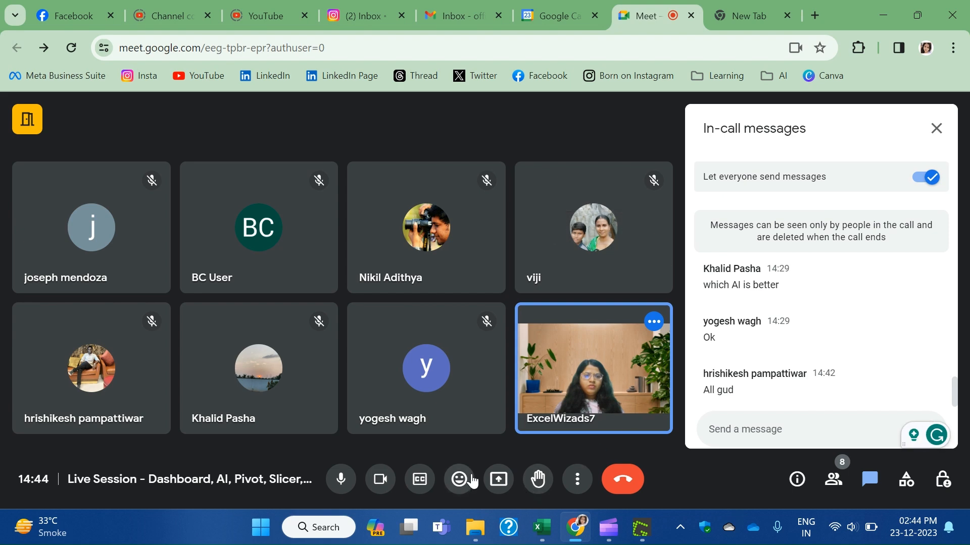
Present the entire screen to the Meet call and hide the sharing bar.
click(500, 477)
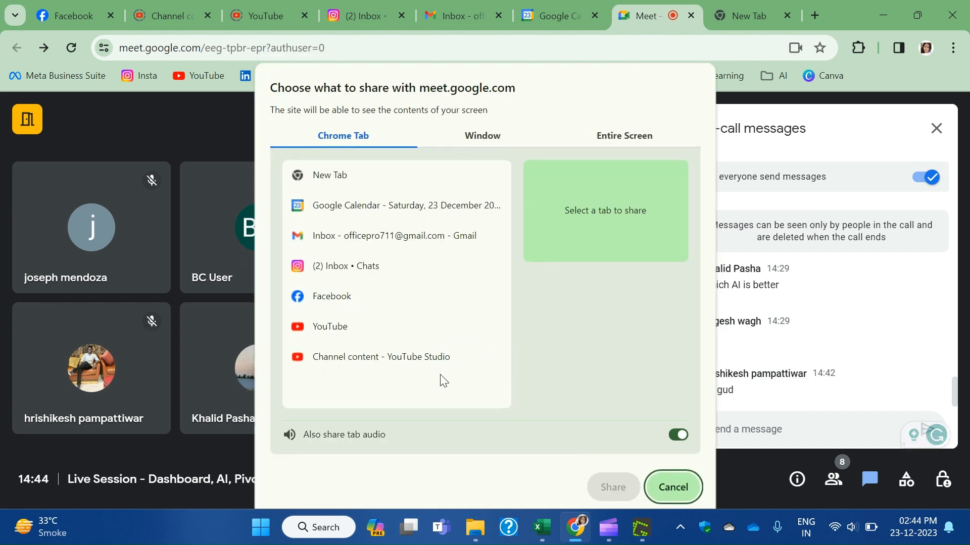
click(638, 139)
click(437, 226)
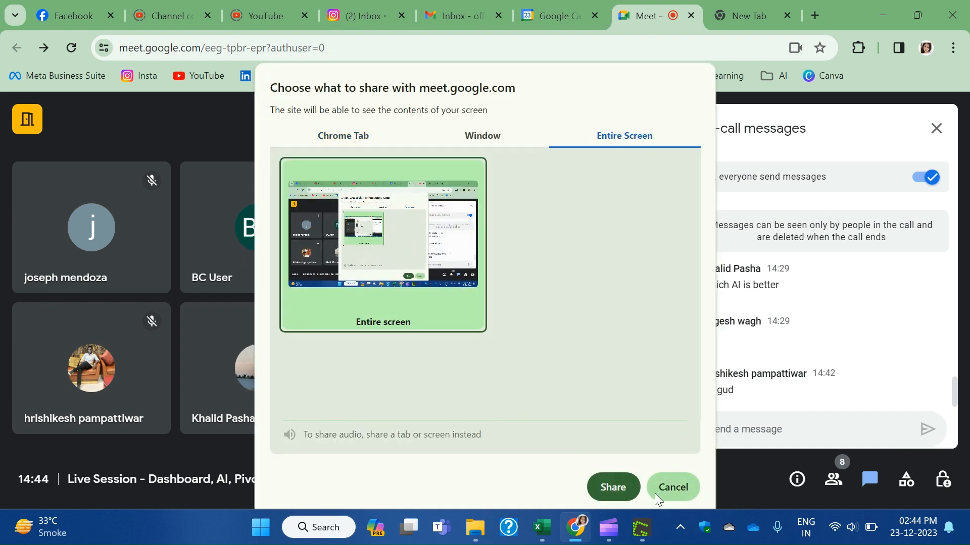
click(614, 490)
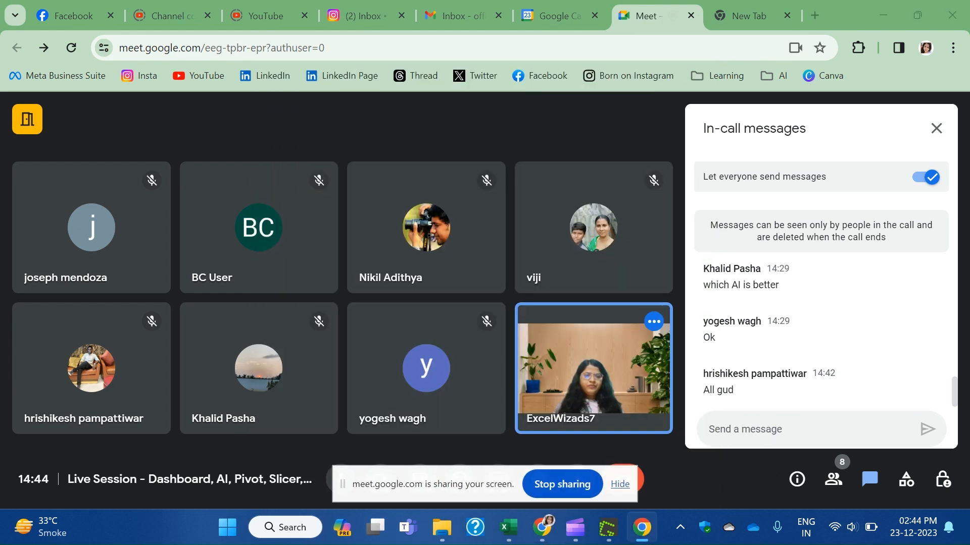
click(619, 485)
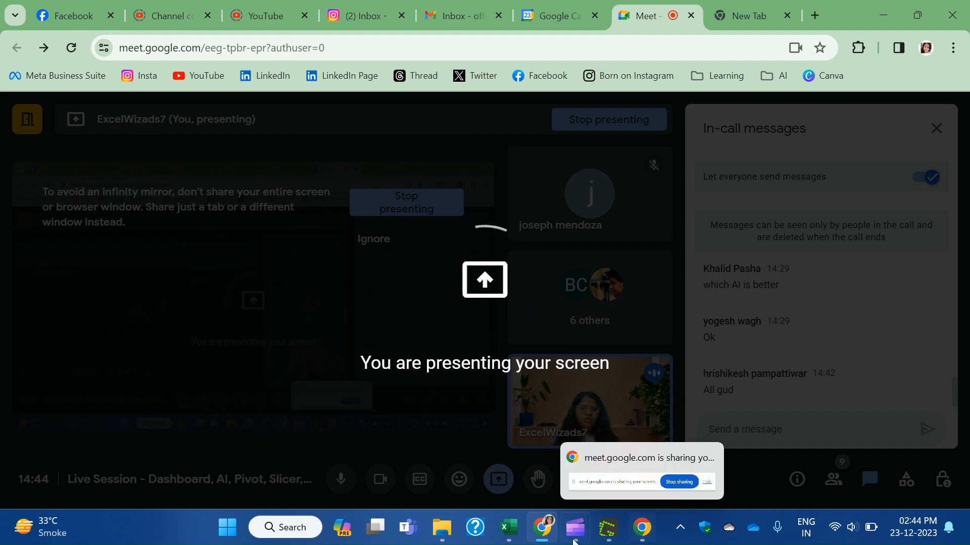
mouse_move(578, 532)
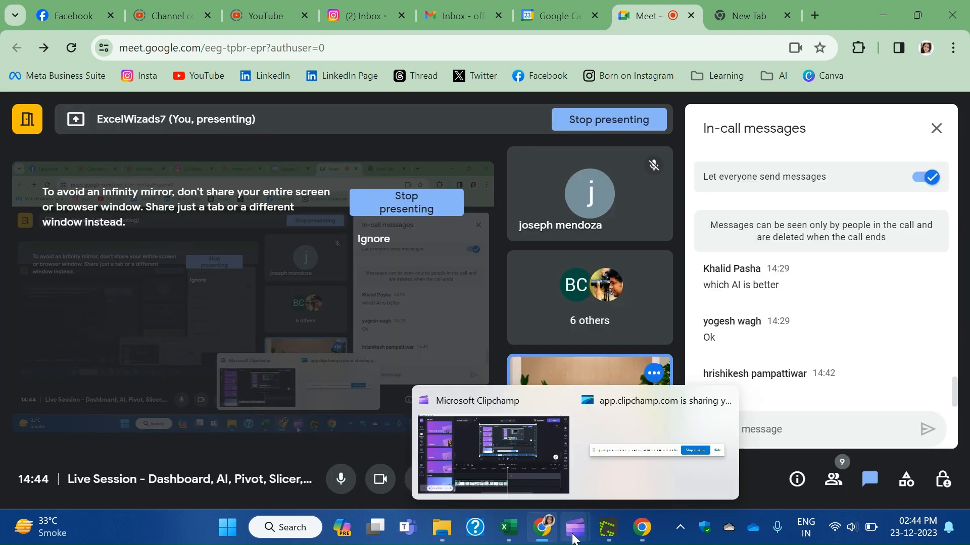
mouse_move(507, 527)
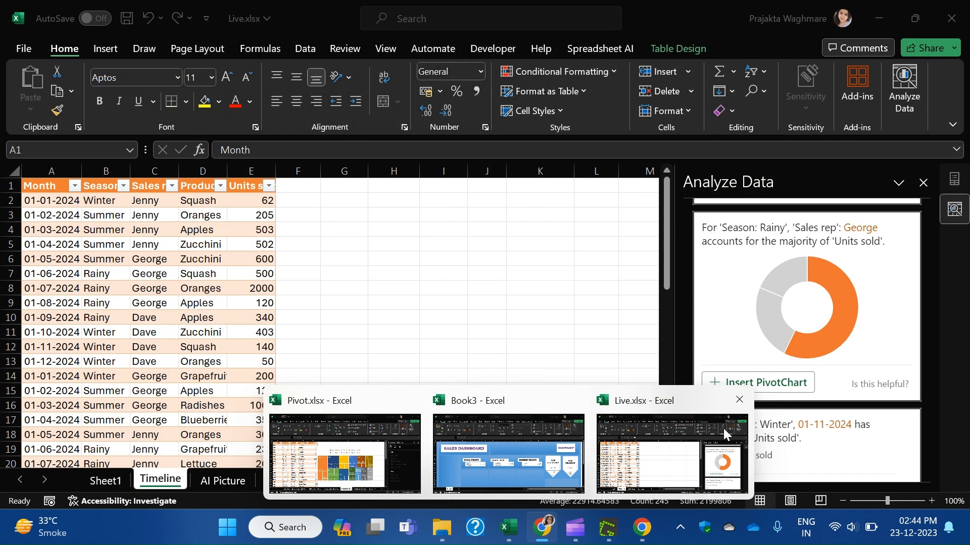
Return to Live.xlsx and scroll Analyze Data down to the Oranges by sales rep donut card.
click(723, 428)
scroll(791, 348, down, 2)
scroll(791, 345, down, 4)
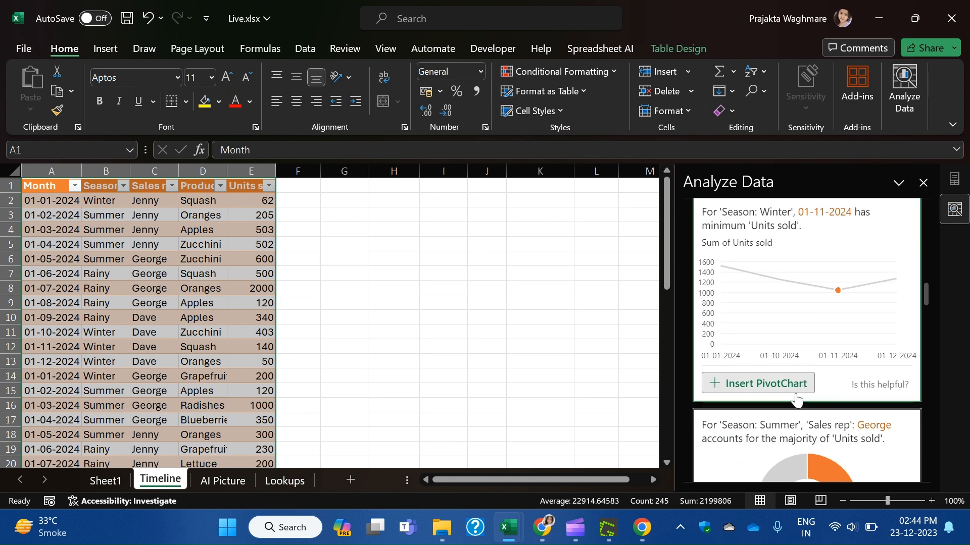
scroll(771, 420, down, 5)
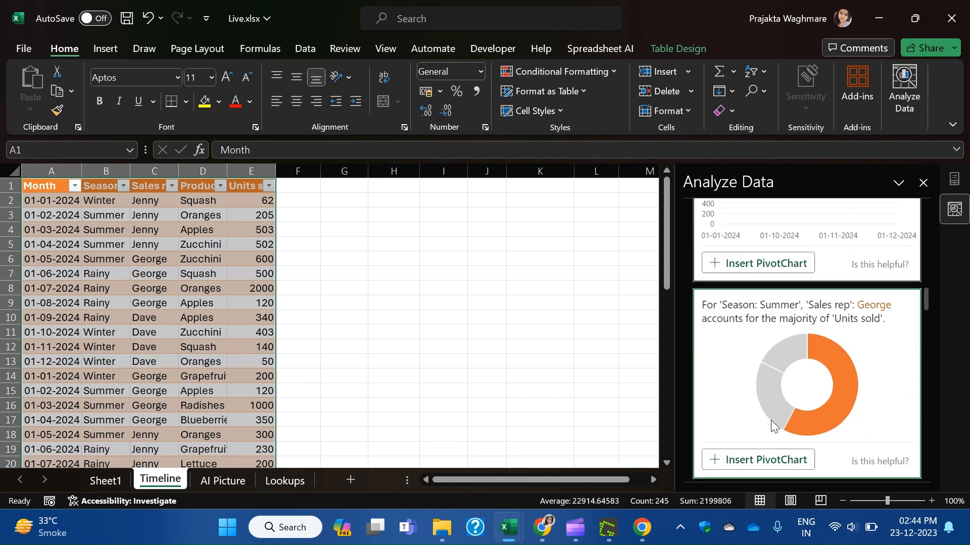
scroll(748, 454, down, 6)
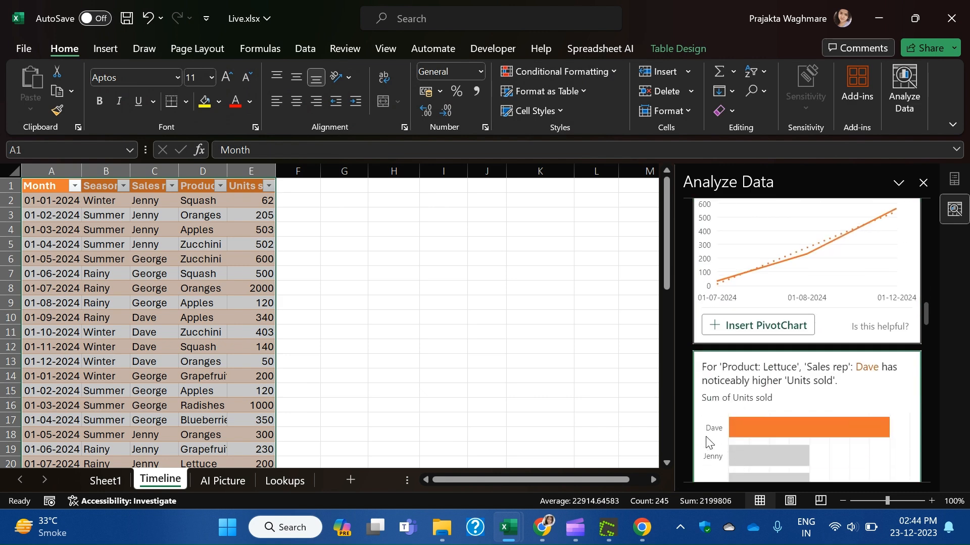
scroll(706, 447, down, 6)
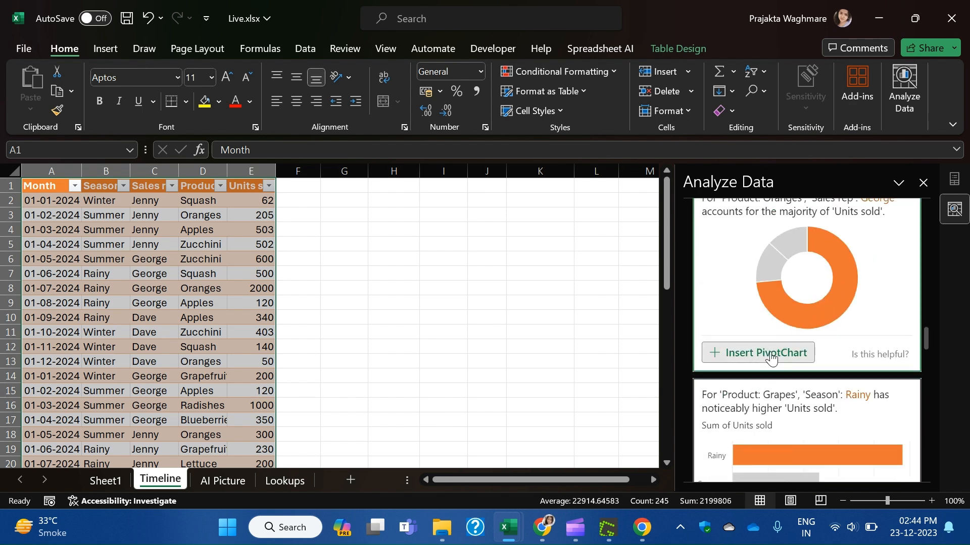
Insert the Oranges sales-rep donut PivotChart, creating the Suggestion1 sheet with its PivotTable.
click(759, 359)
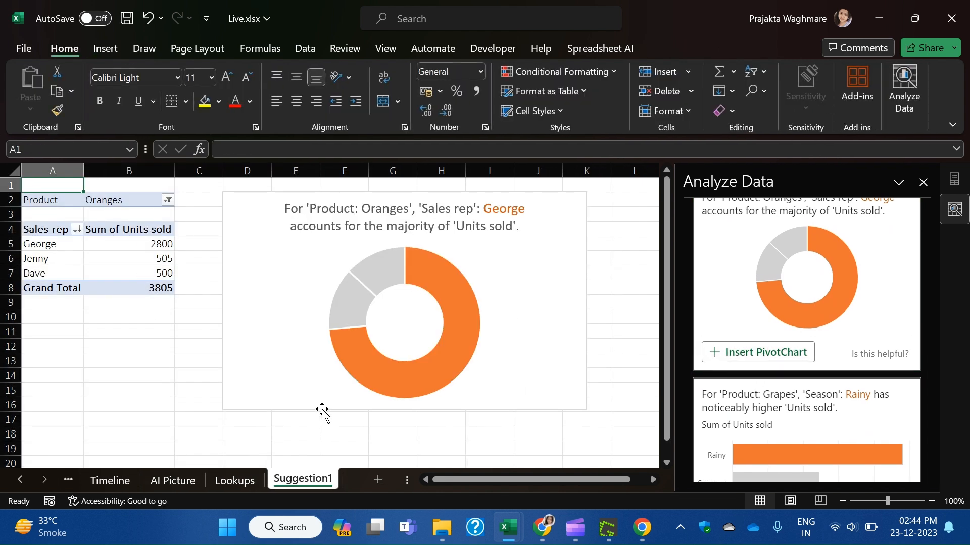
mouse_move(340, 329)
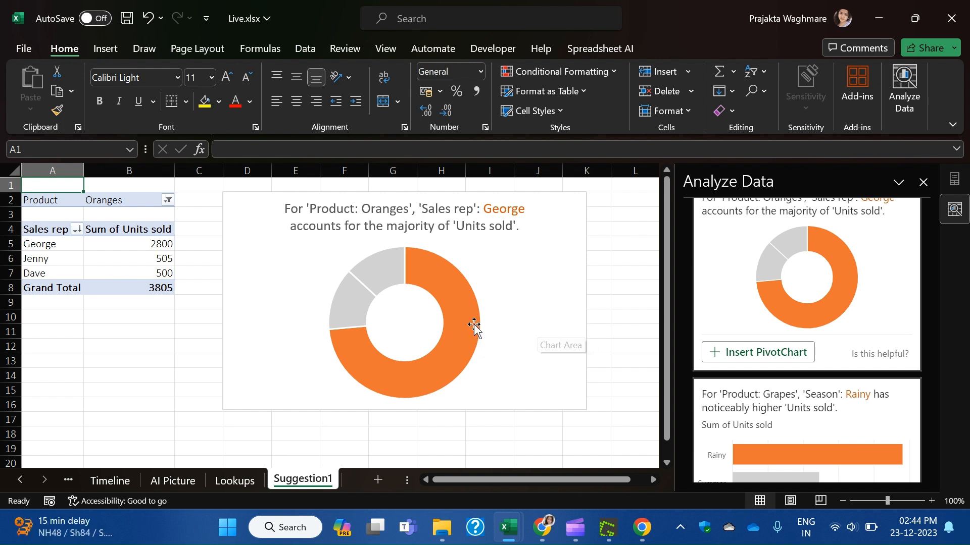
mouse_move(465, 328)
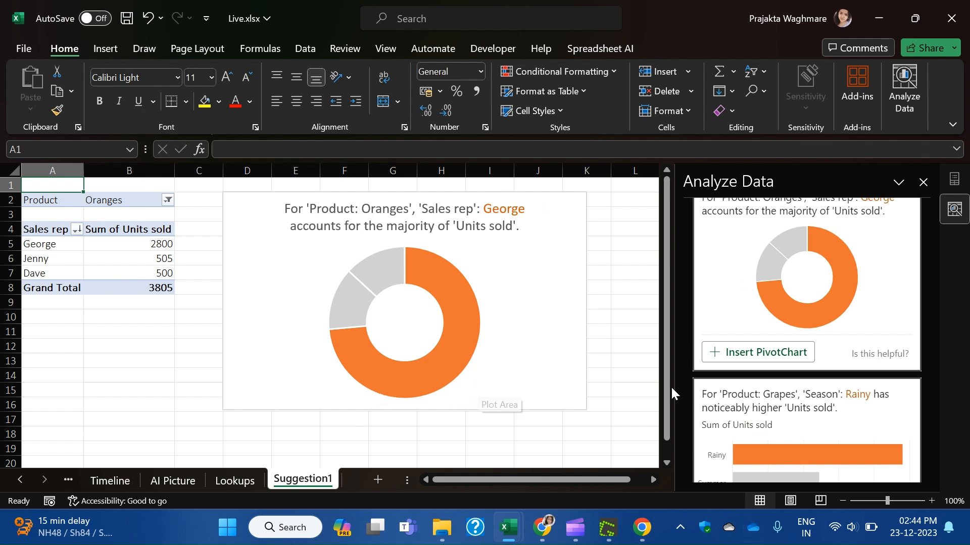
scroll(838, 410, down, 3)
scroll(836, 419, down, 5)
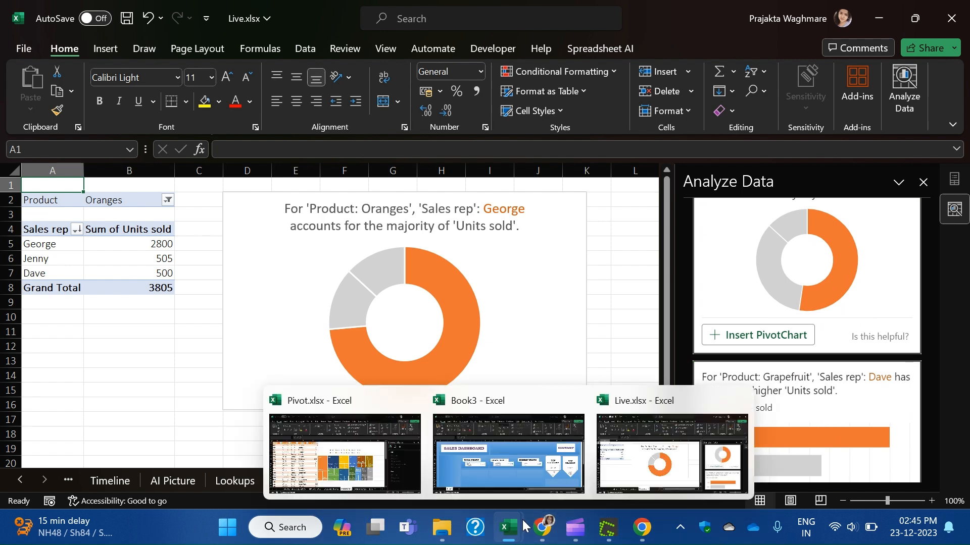
Check the Meet call, then nudge the donut chart slightly left and down and deselect it.
click(541, 529)
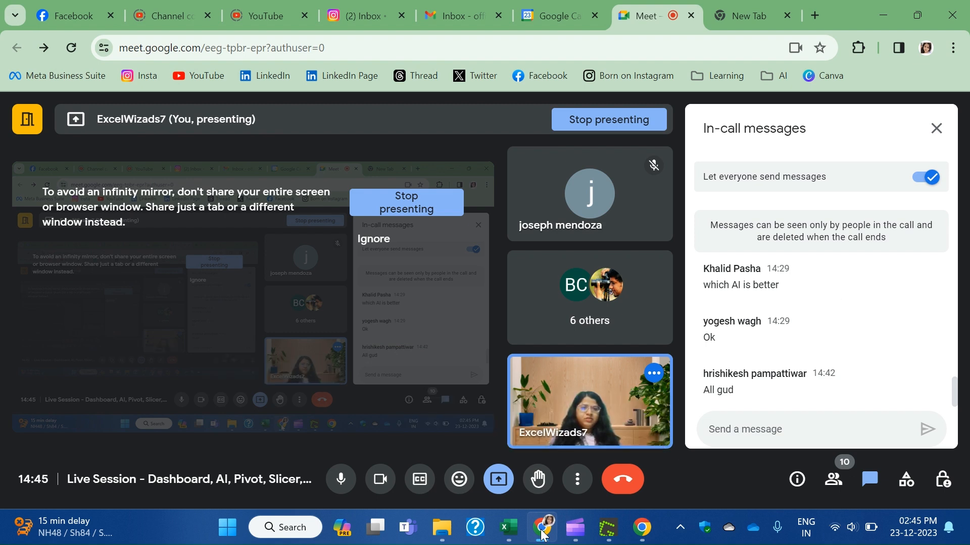
click(542, 529)
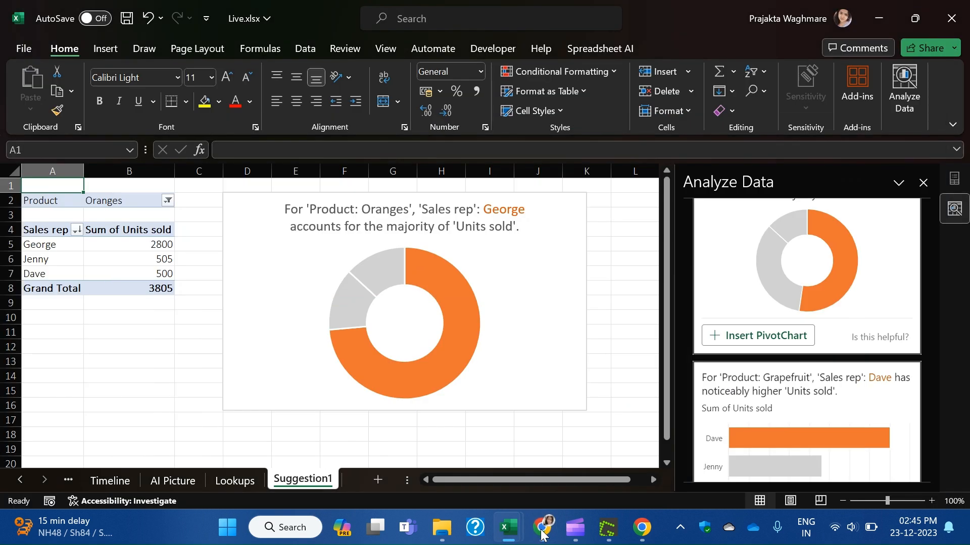
drag(541, 230, 518, 240)
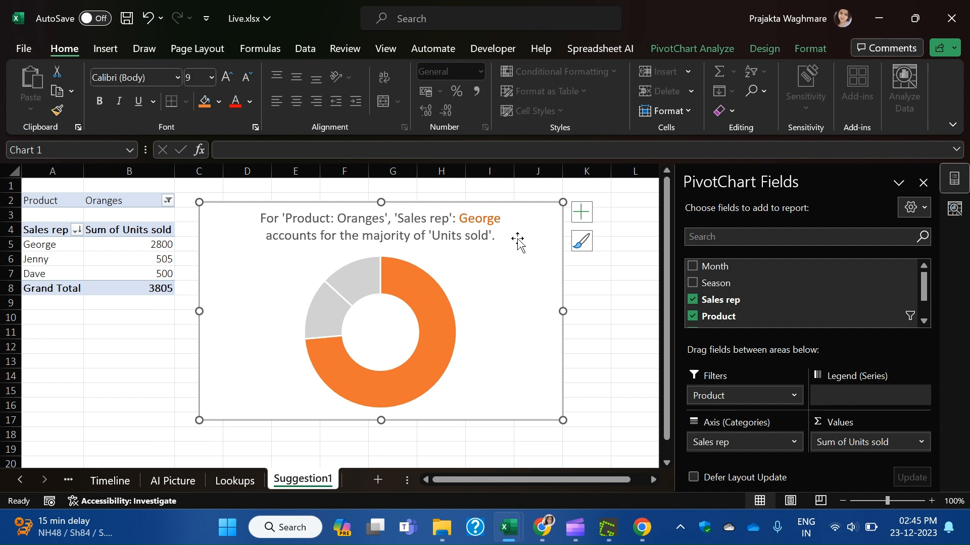
click(616, 300)
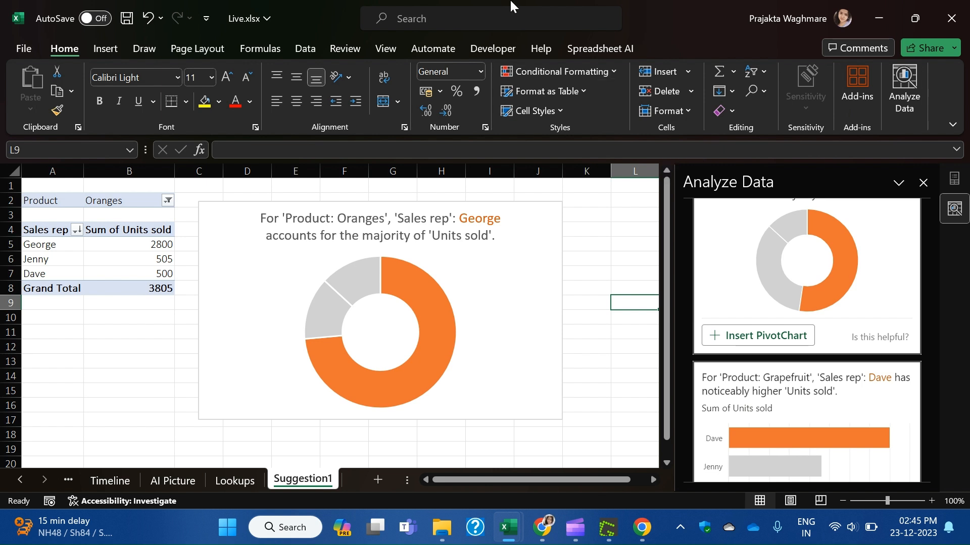
Switch to the empty AI Picture sheet and close the Analyze Data pane.
click(177, 483)
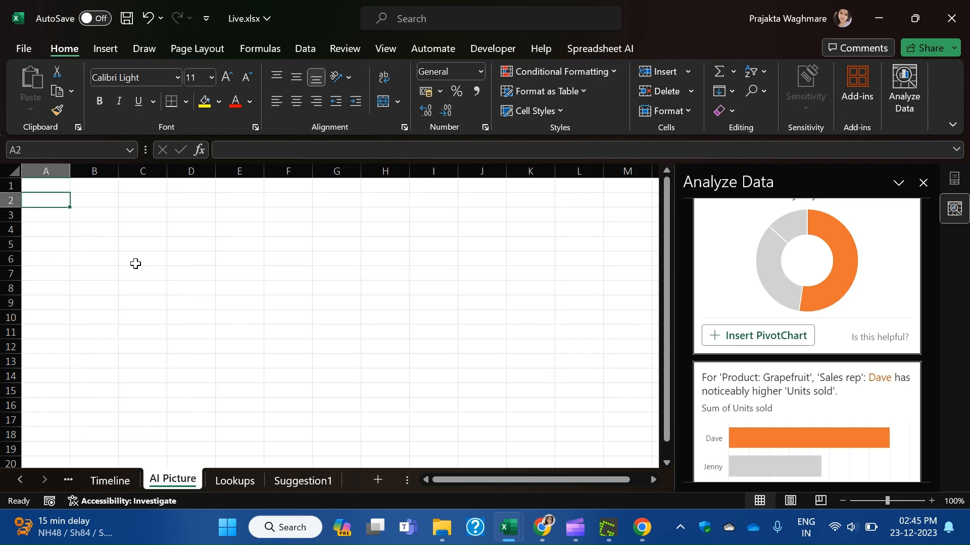
click(922, 184)
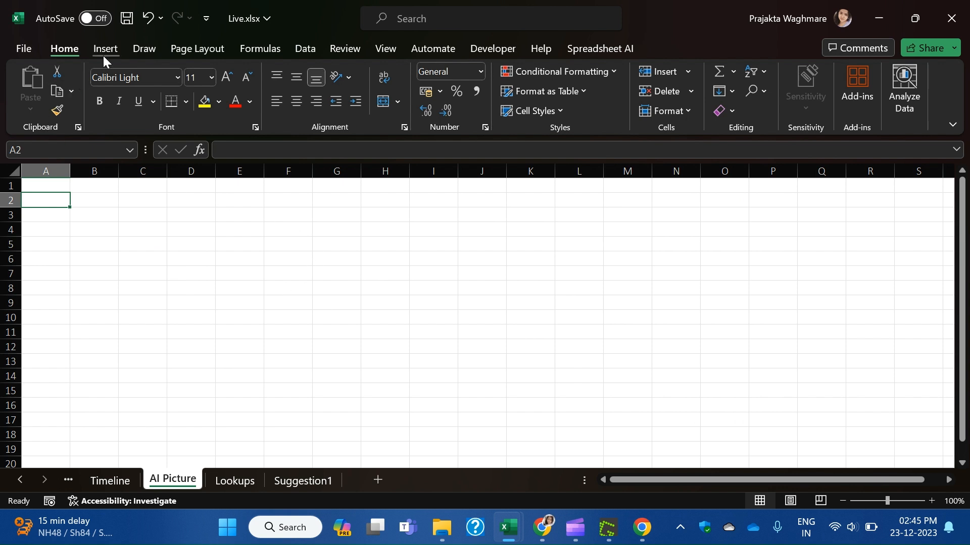
Open Picture6.png from Downloads in Photos and zoom in on its table.
click(442, 527)
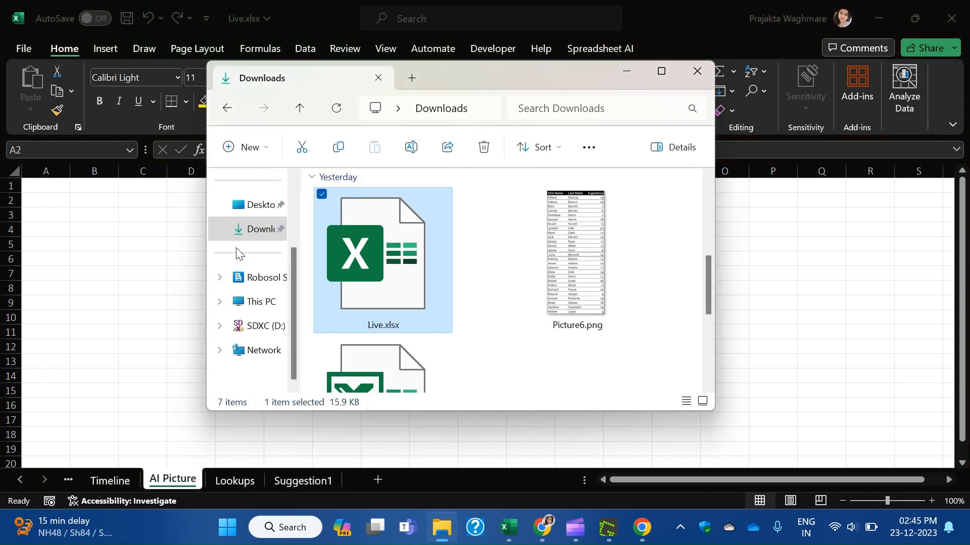
double_click(562, 213)
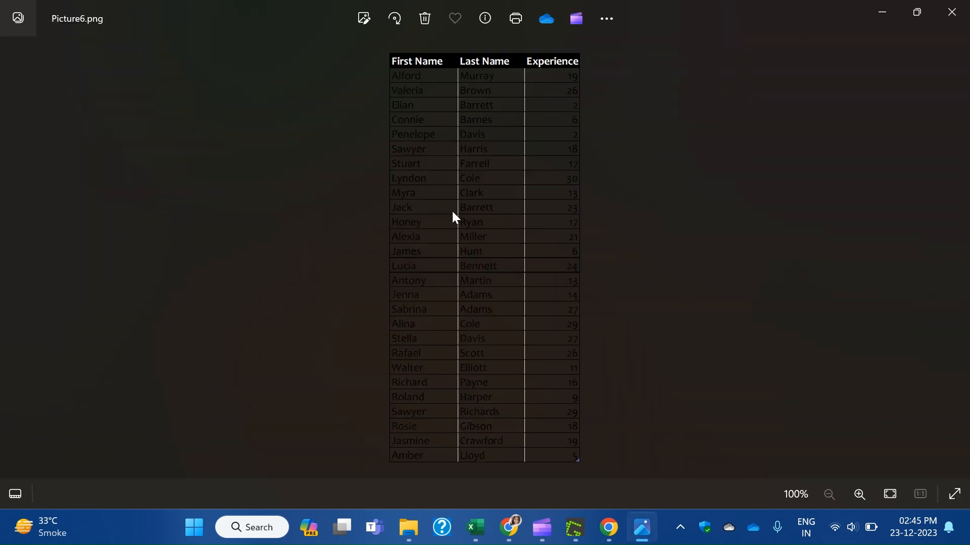
scroll(519, 136, up, 5)
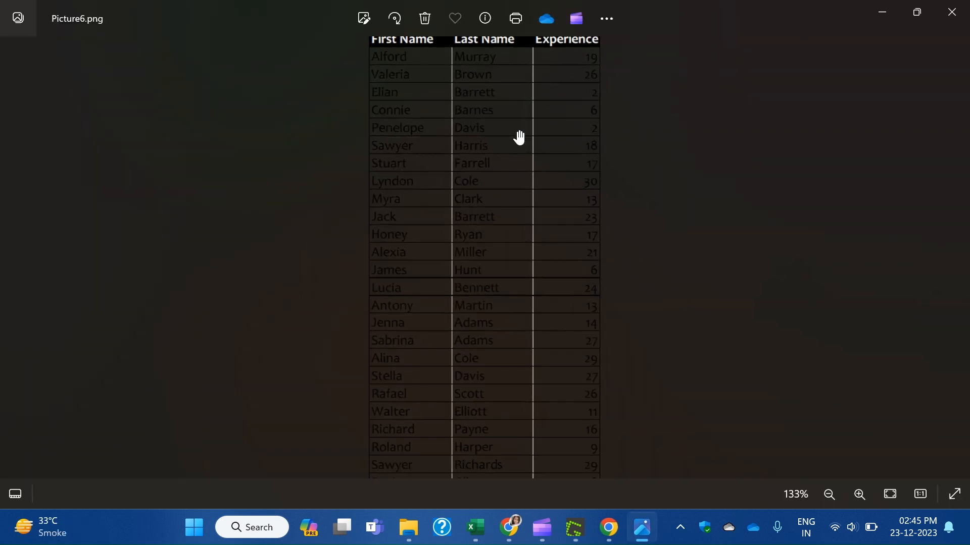
drag(502, 151, 491, 358)
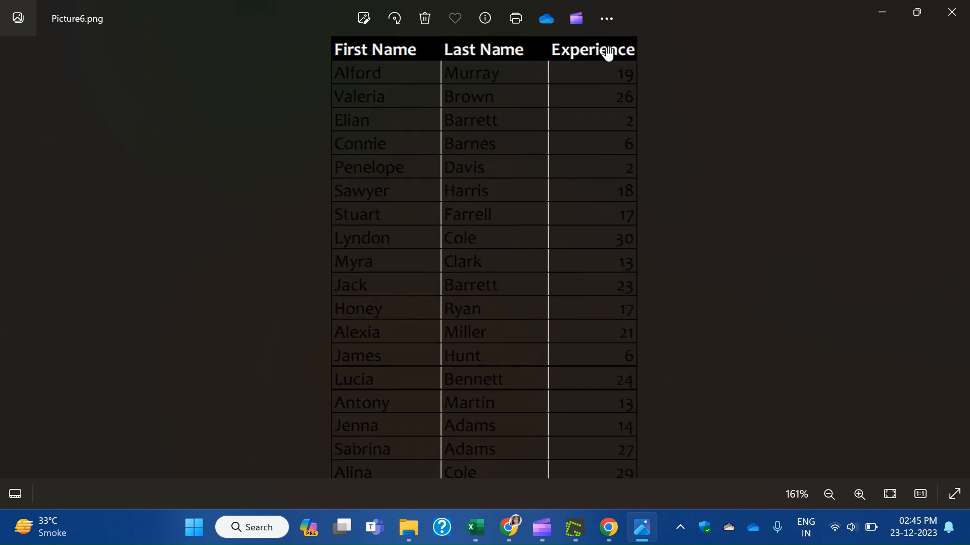
click(607, 20)
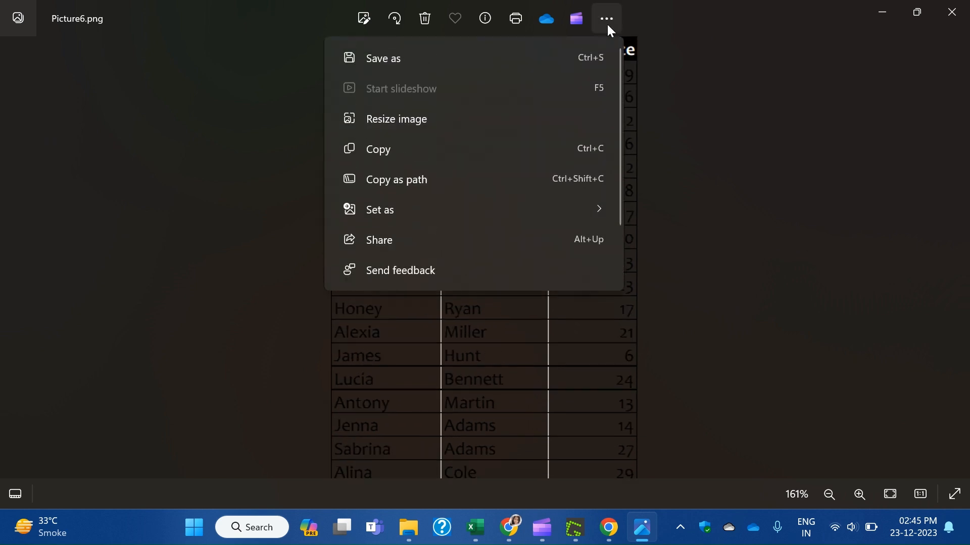
click(697, 156)
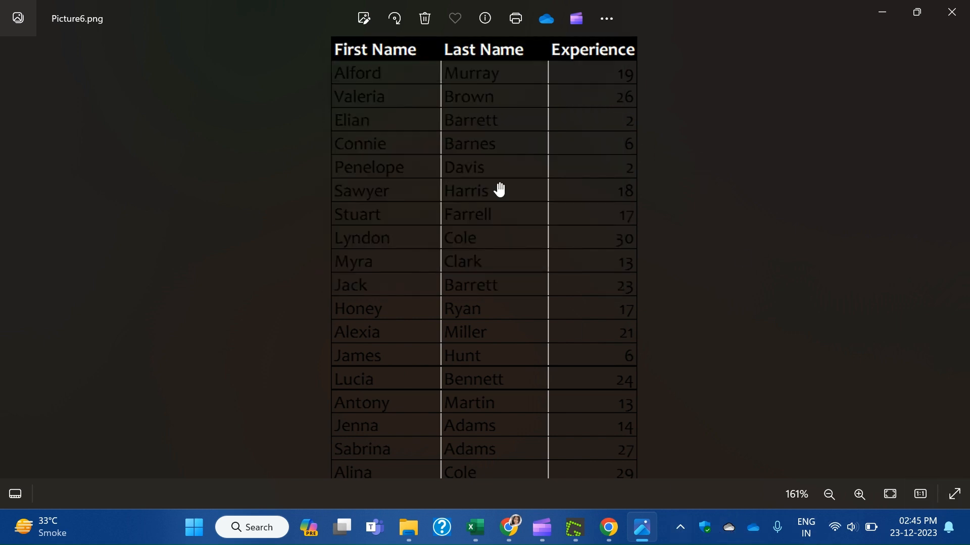
Zoom further and pan through the First Name, Last Name and Experience rows.
scroll(493, 182, up, 2)
drag(511, 207, 506, 399)
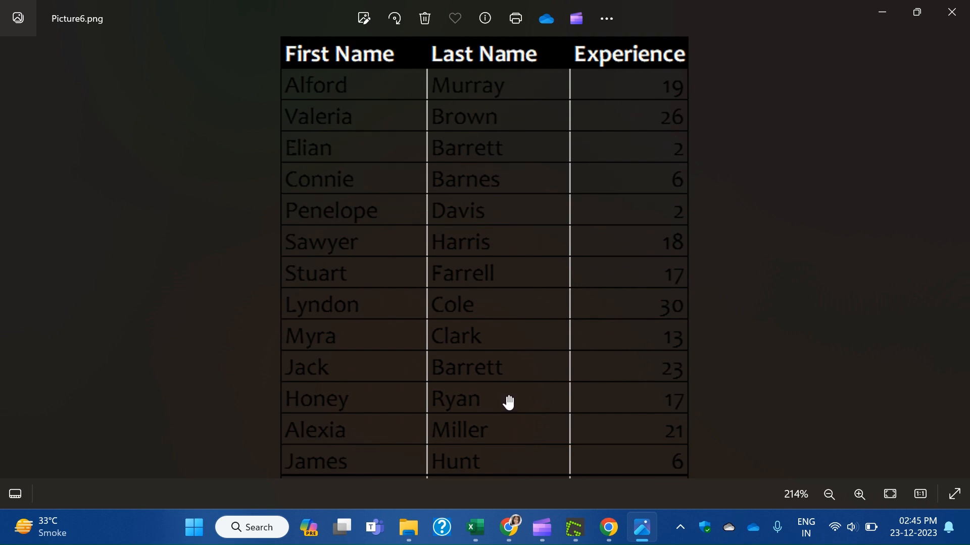
drag(491, 392, 507, 53)
drag(473, 447, 515, 543)
drag(520, 183, 503, 269)
In Live.xlsx, import Picture6.png from Downloads using Data > From Picture > Picture From File.
mouse_move(482, 539)
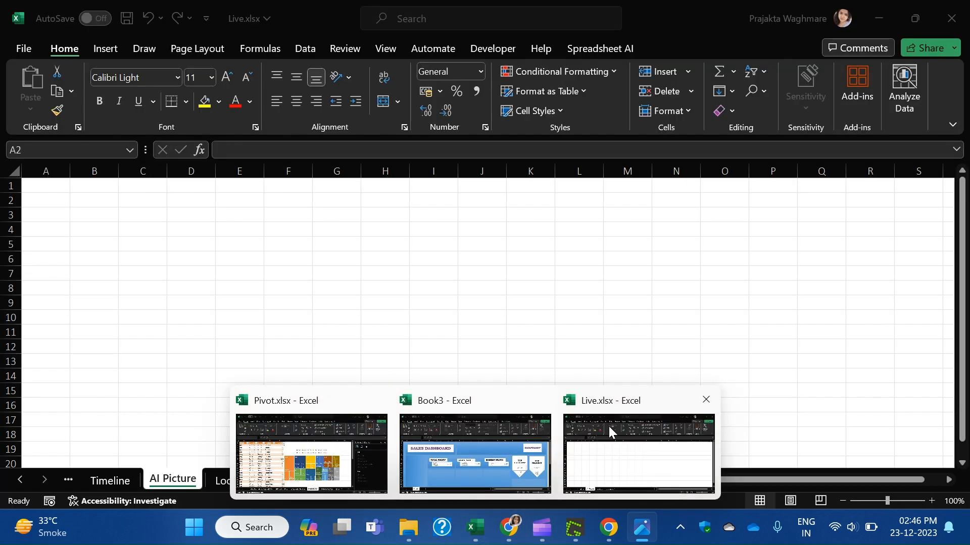
click(608, 426)
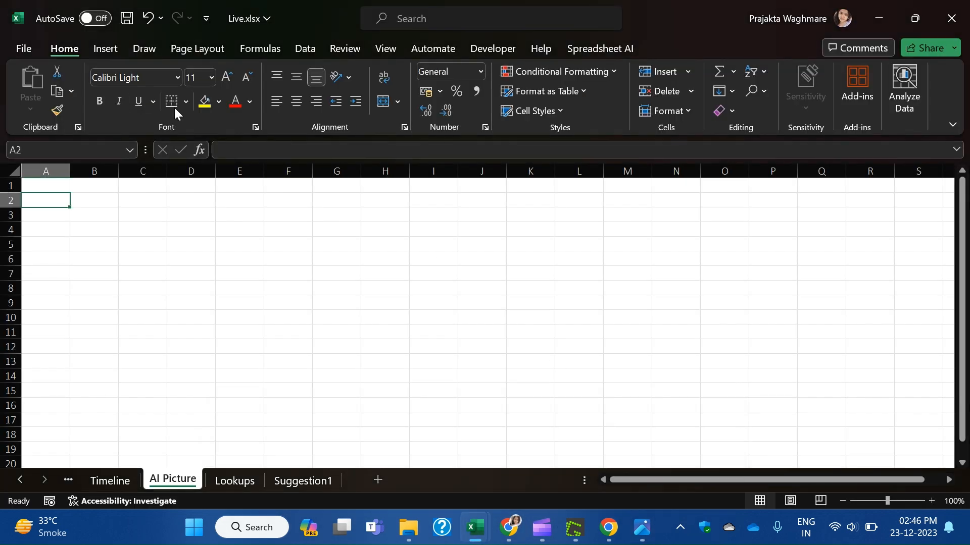
click(106, 47)
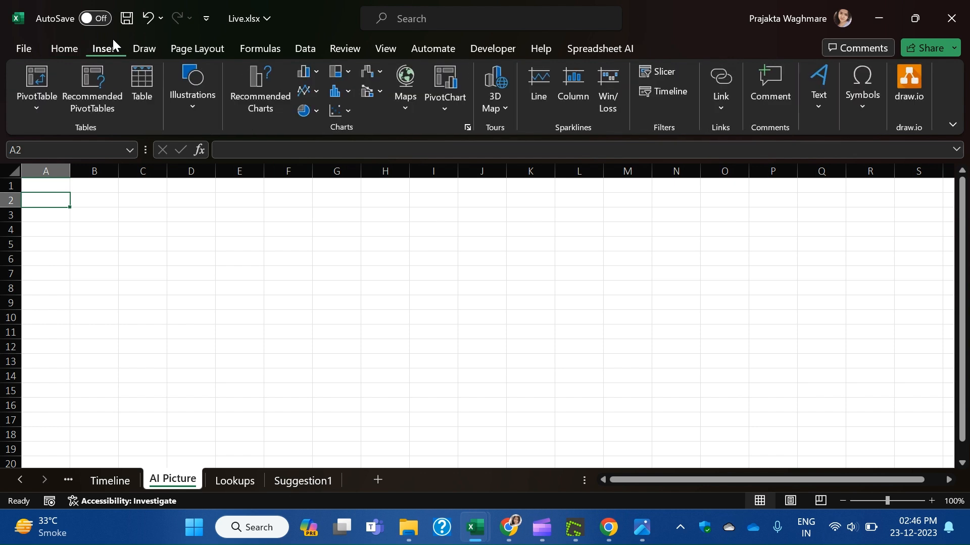
click(305, 48)
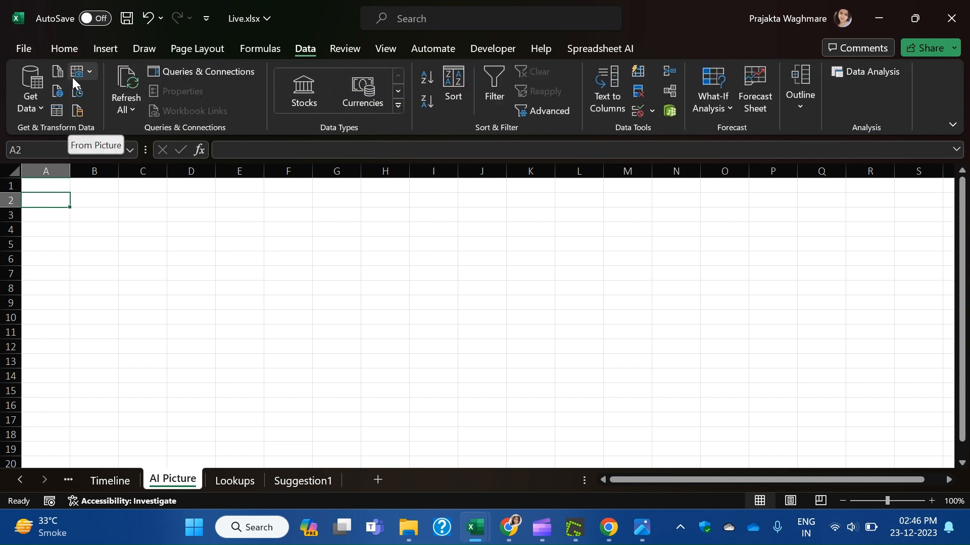
click(89, 74)
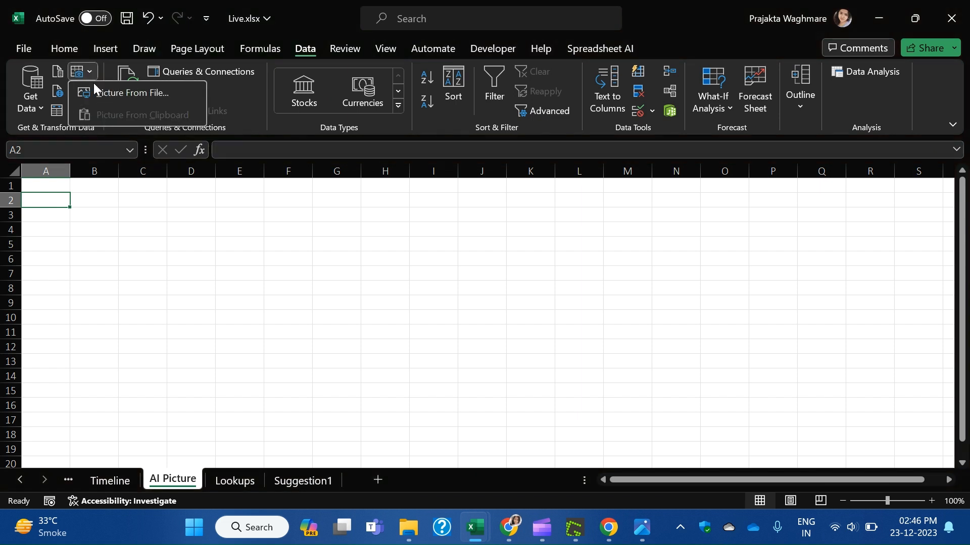
click(100, 90)
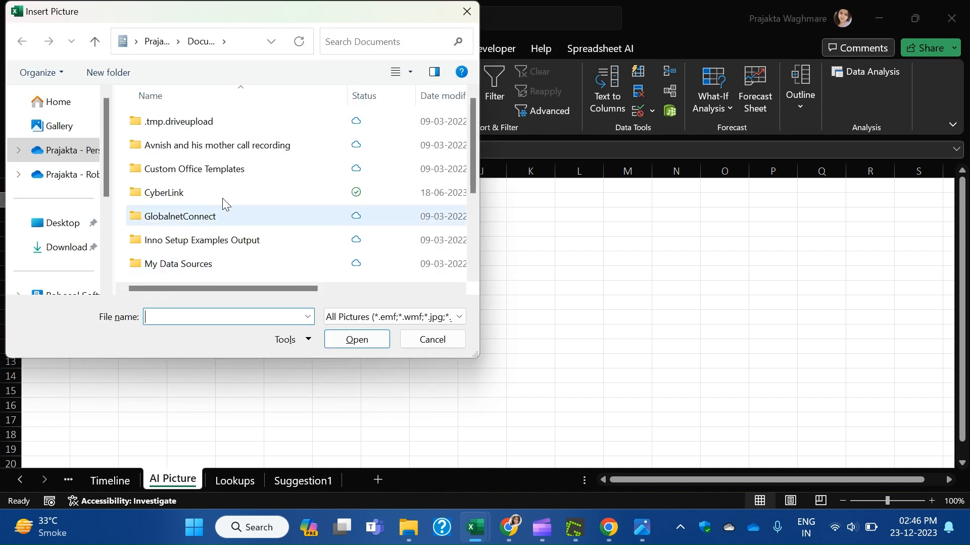
click(60, 250)
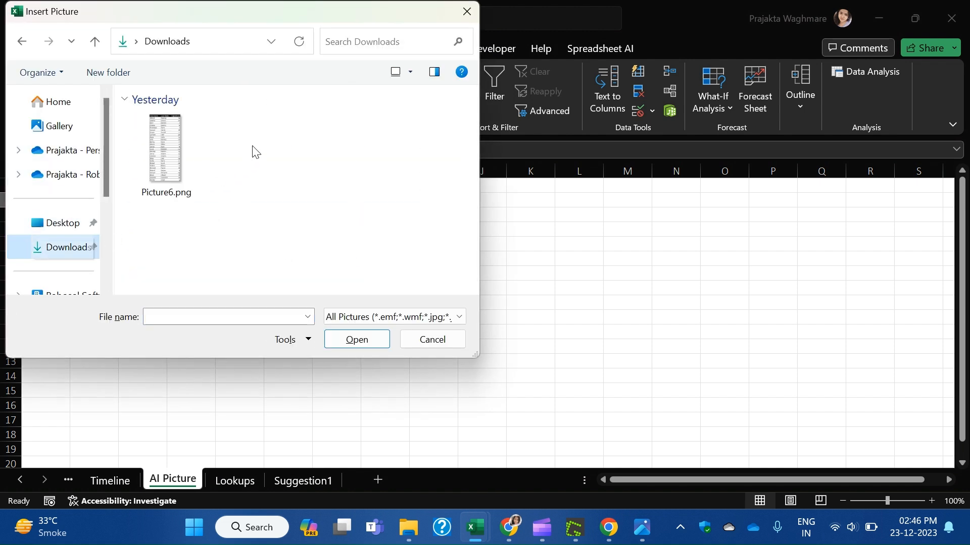
click(161, 152)
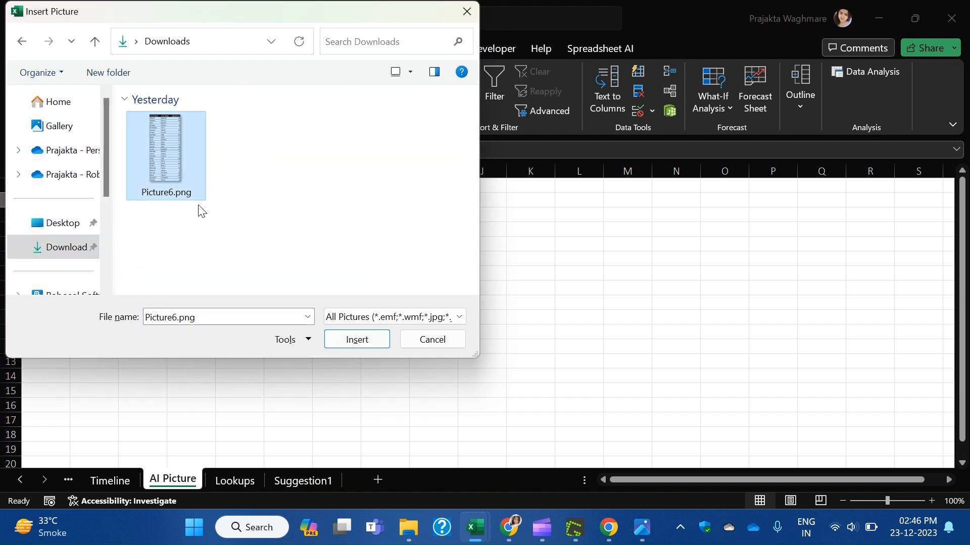
click(344, 337)
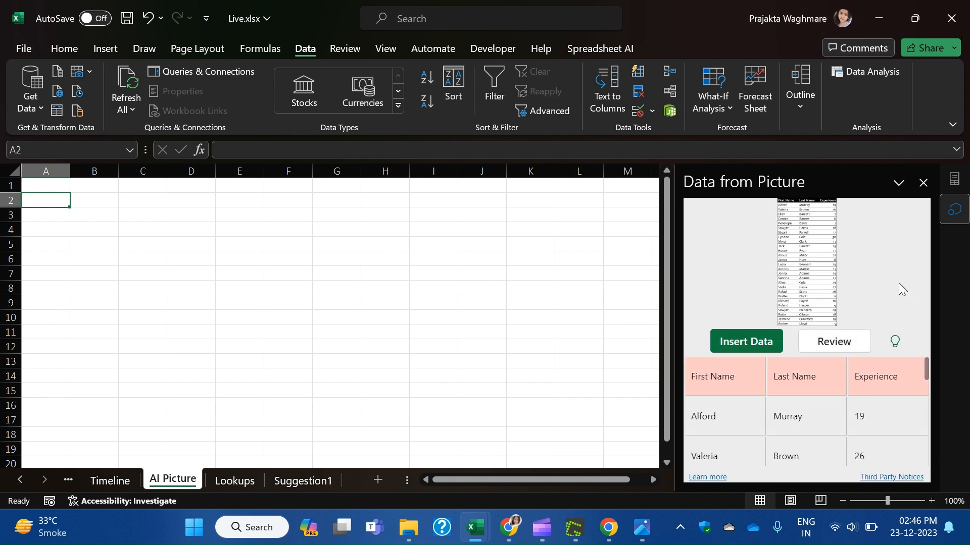
Review and accept the three flagged items: First Name, Last Name and Experience.
scroll(832, 417, down, 1)
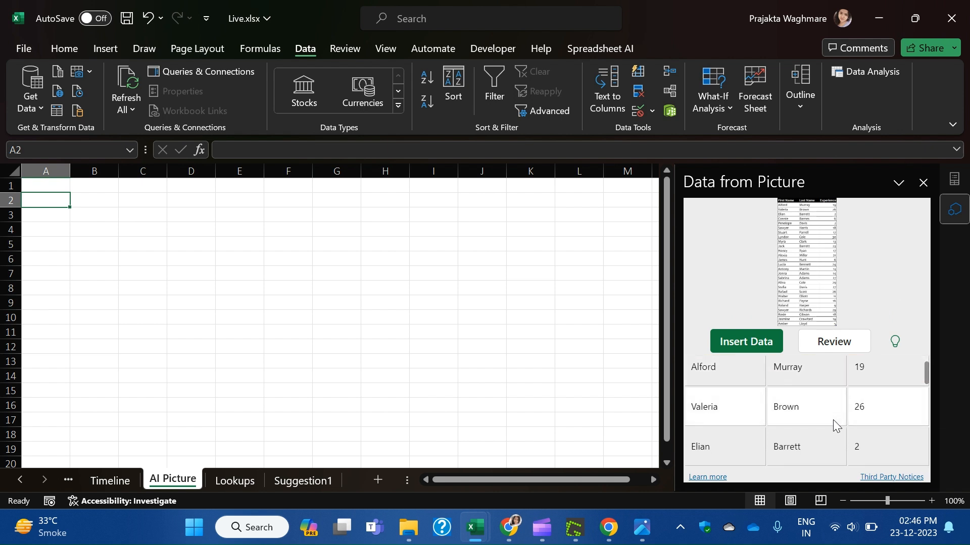
scroll(832, 420, up, 1)
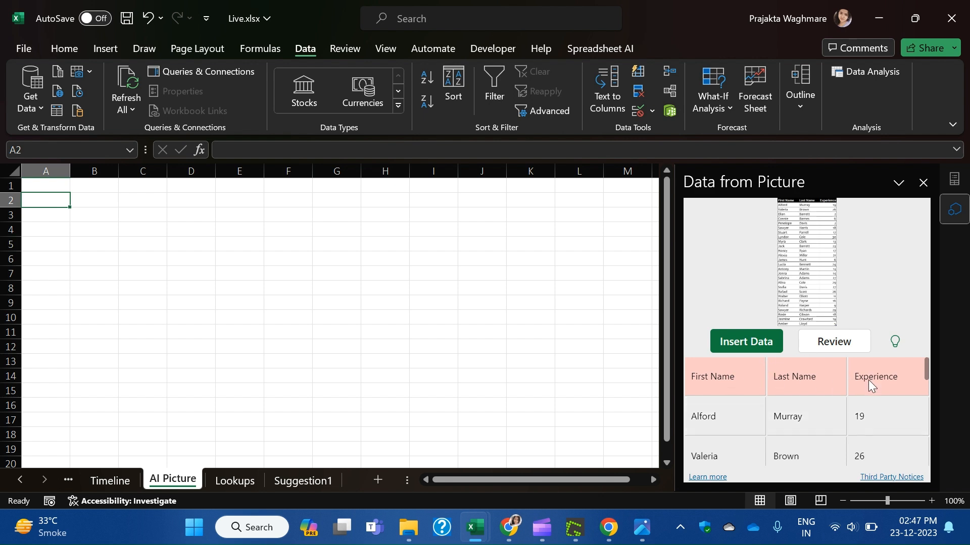
click(846, 345)
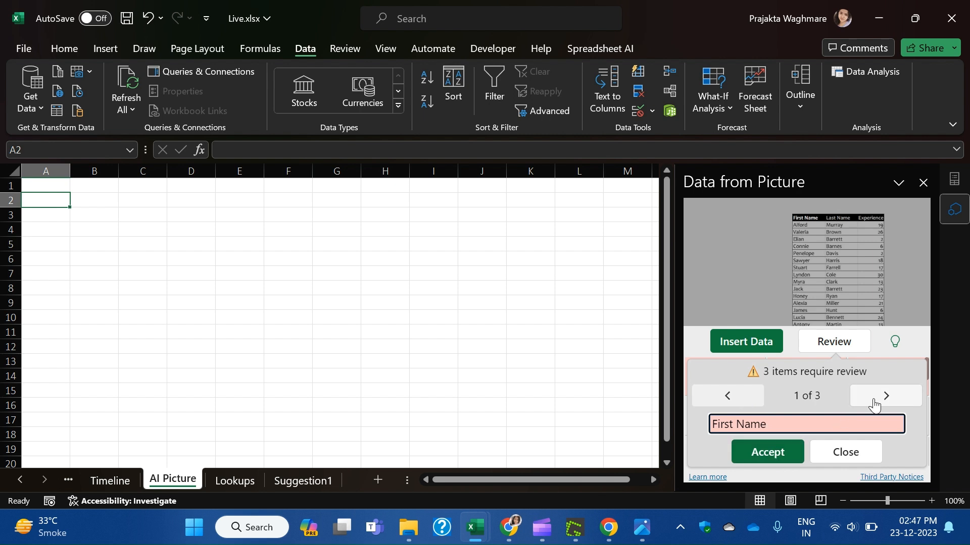
click(794, 460)
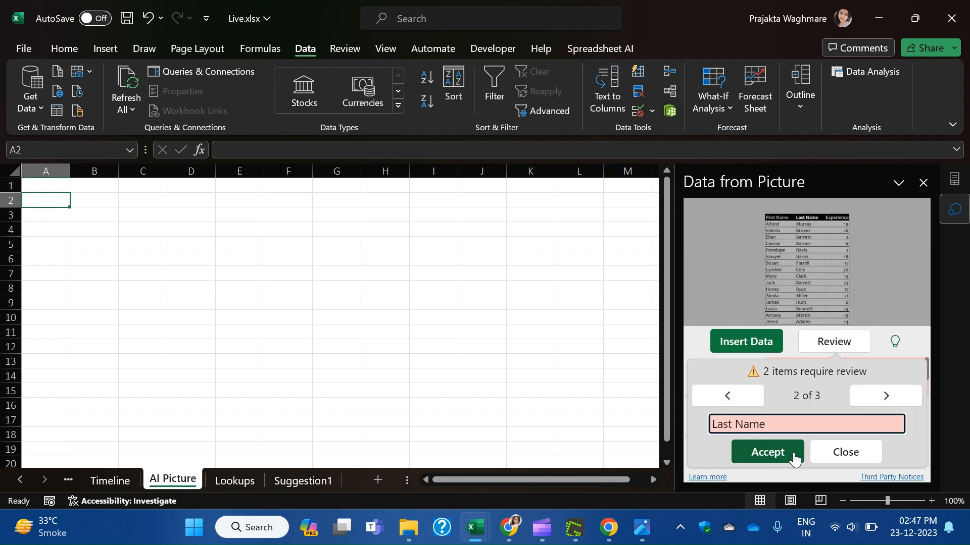
click(794, 459)
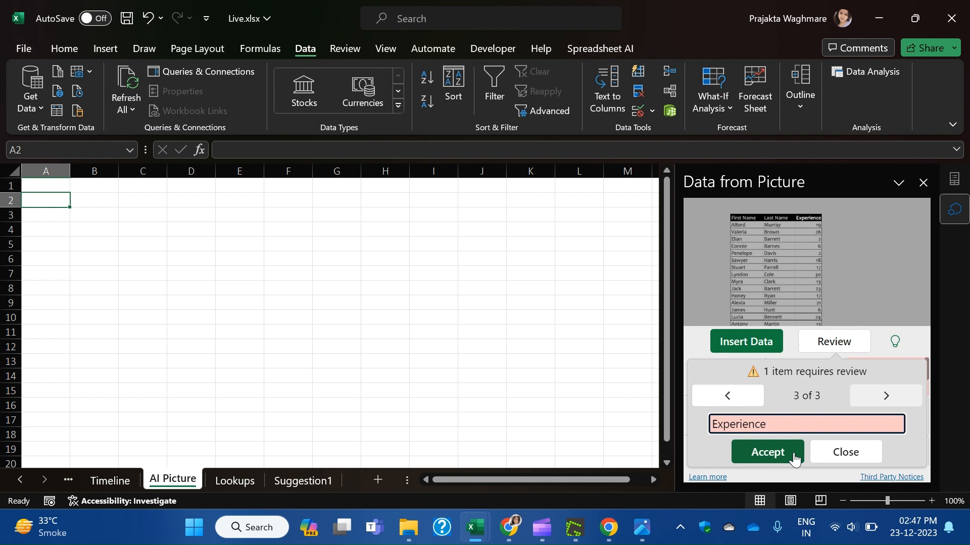
click(794, 459)
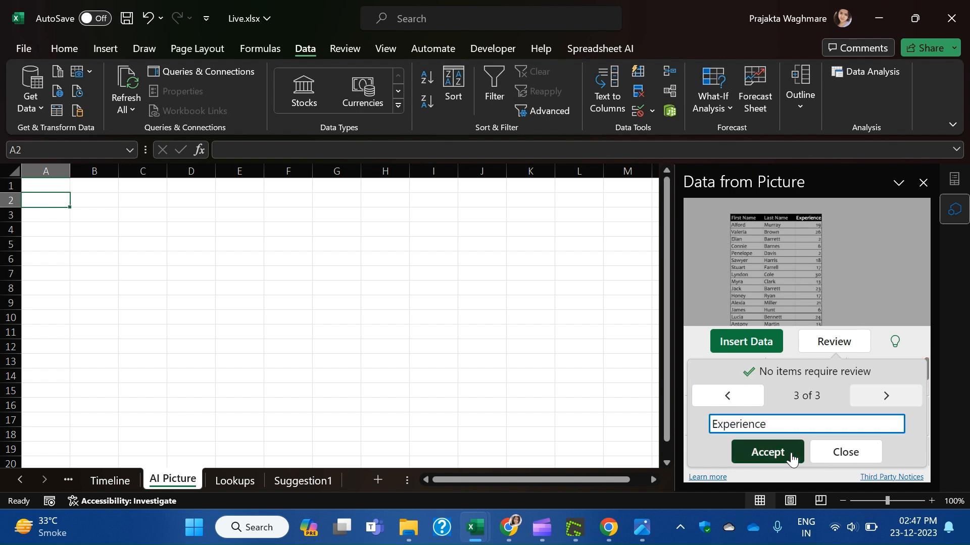
scroll(742, 424, down, 3)
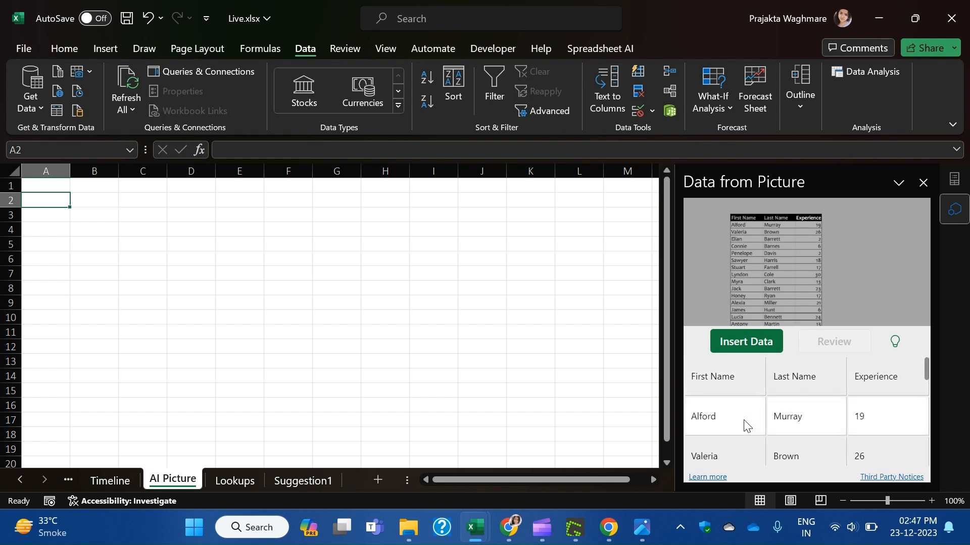
Insert the extracted table at A2, confirming past the validation warning.
click(751, 342)
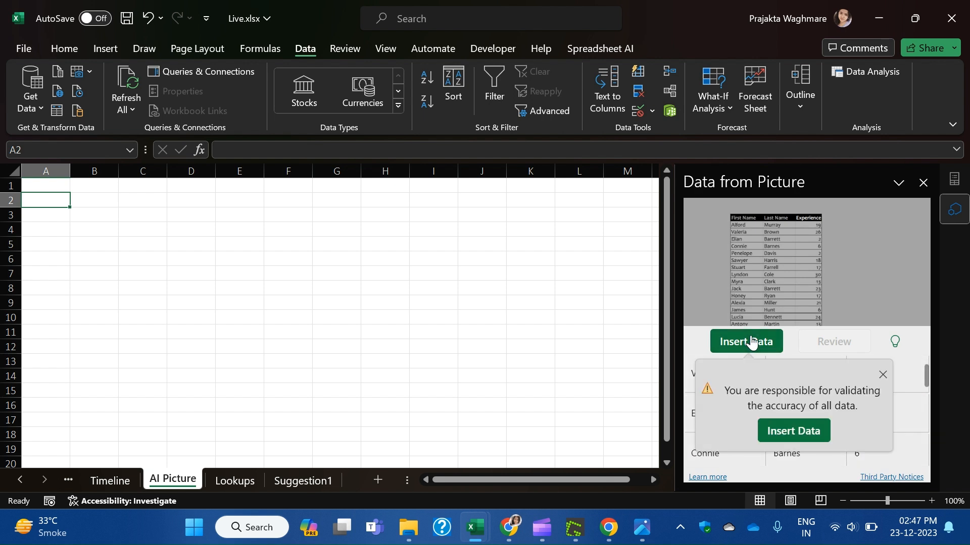
click(794, 431)
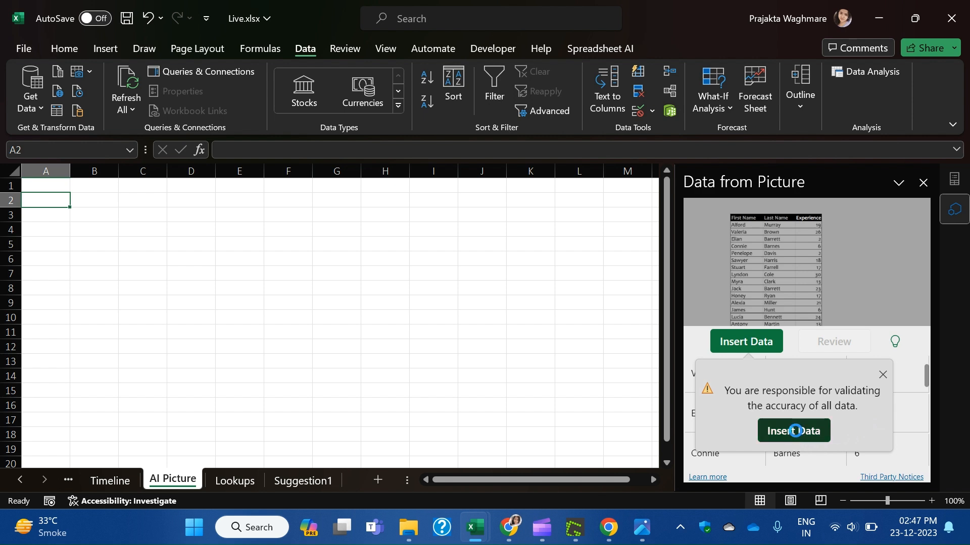
click(345, 257)
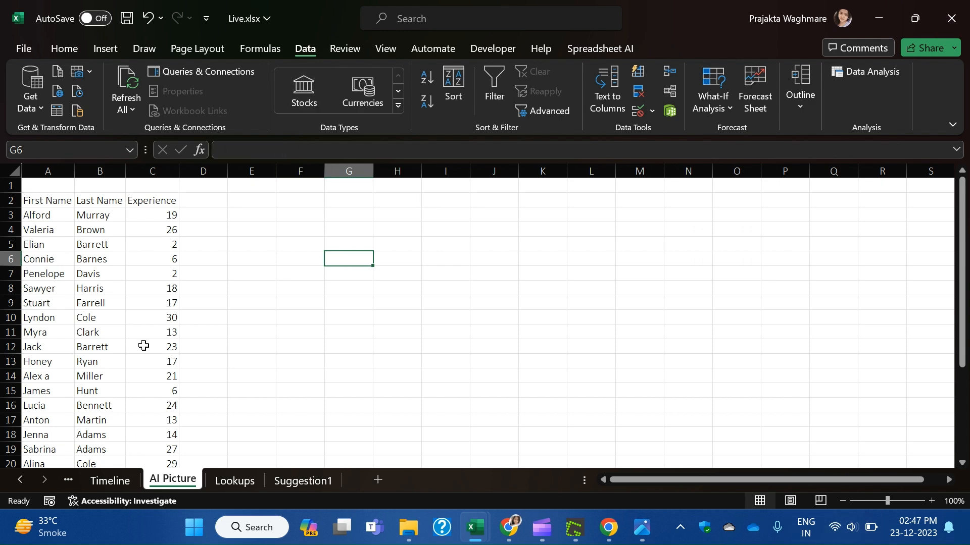
Scroll the inserted AI Picture data and select empty cell D4 beside it.
scroll(108, 348, down, 5)
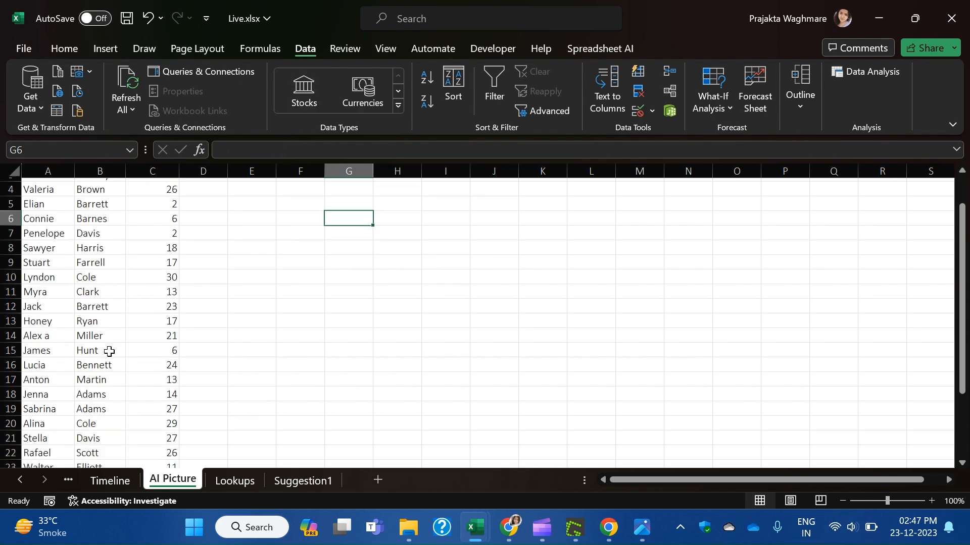
scroll(103, 348, up, 5)
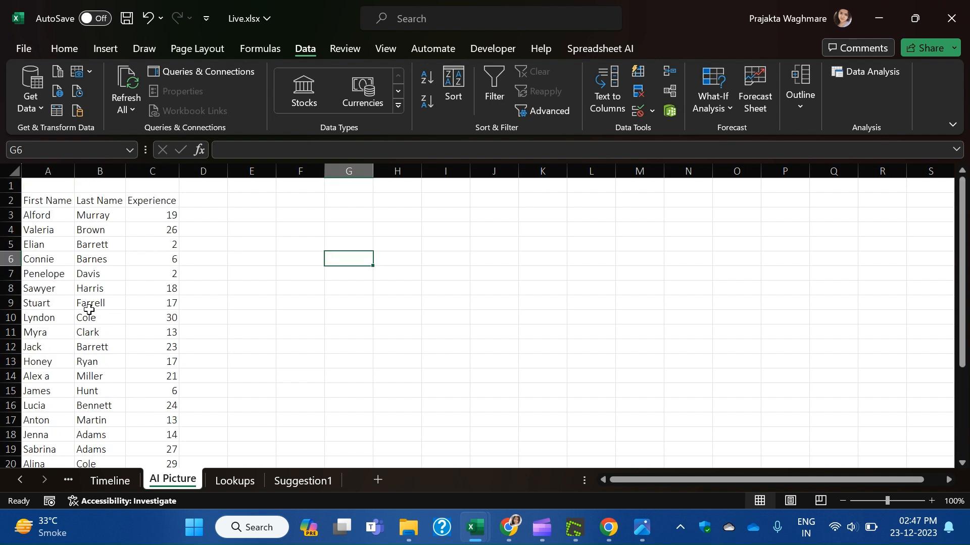
click(217, 232)
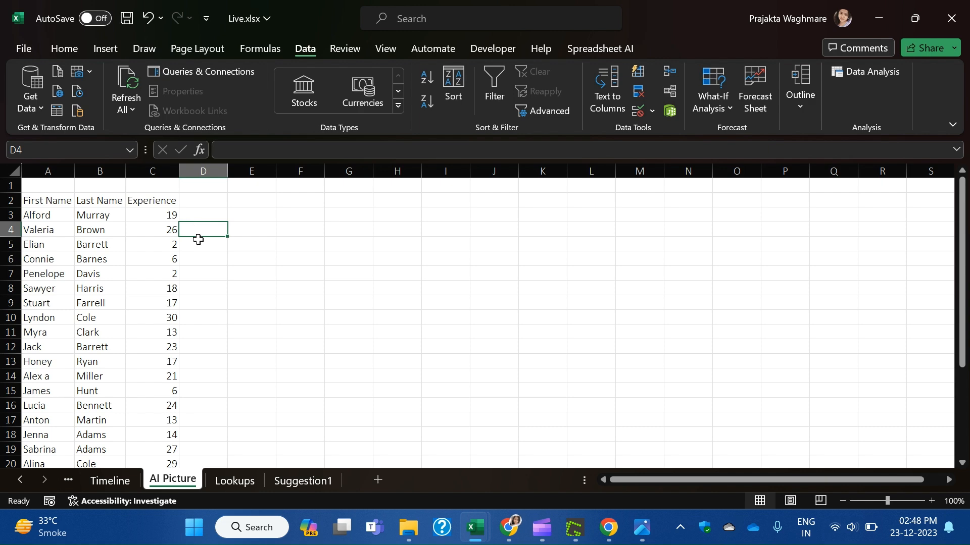
scroll(104, 331, down, 5)
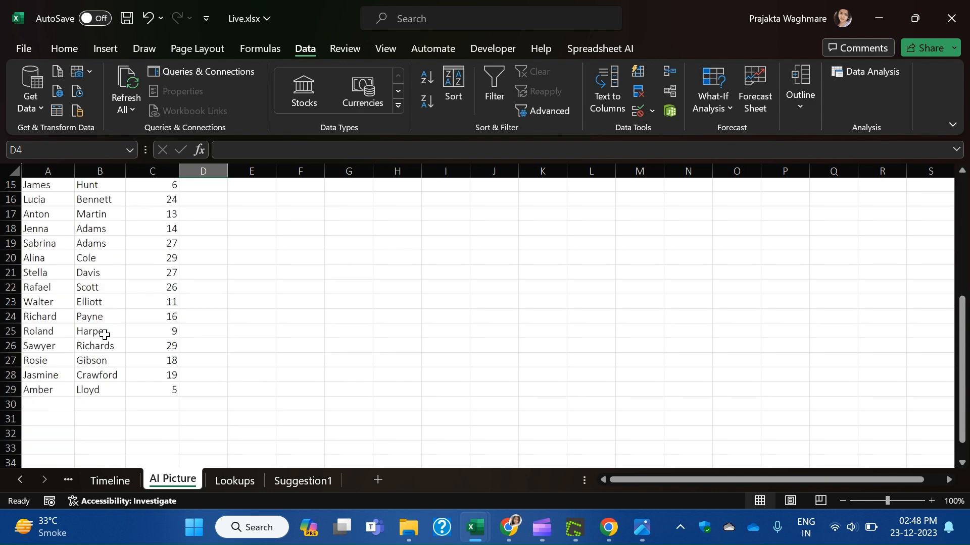
scroll(104, 332, up, 3)
scroll(104, 331, up, 2)
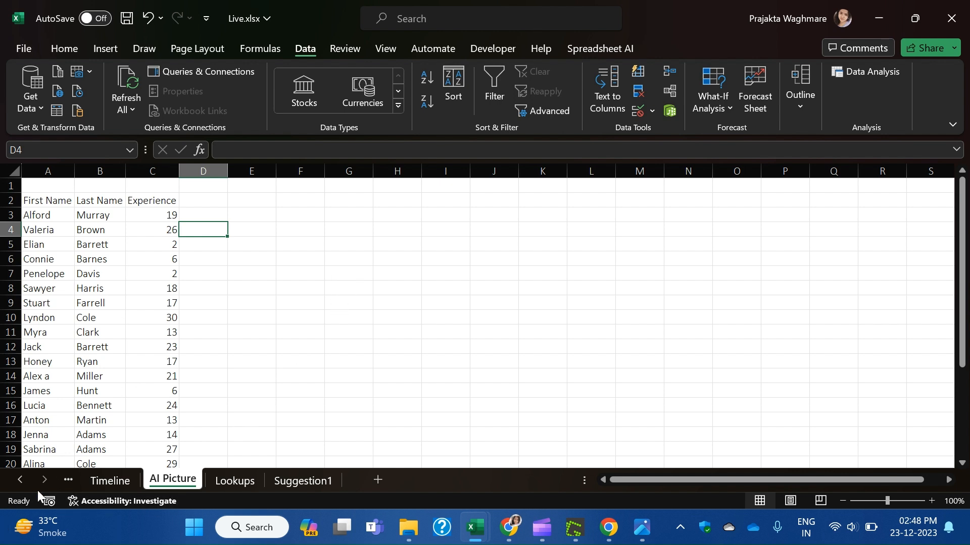
Switch to Sheet1's Units sold pivot table, then bring the Google Meet window forward.
click(18, 480)
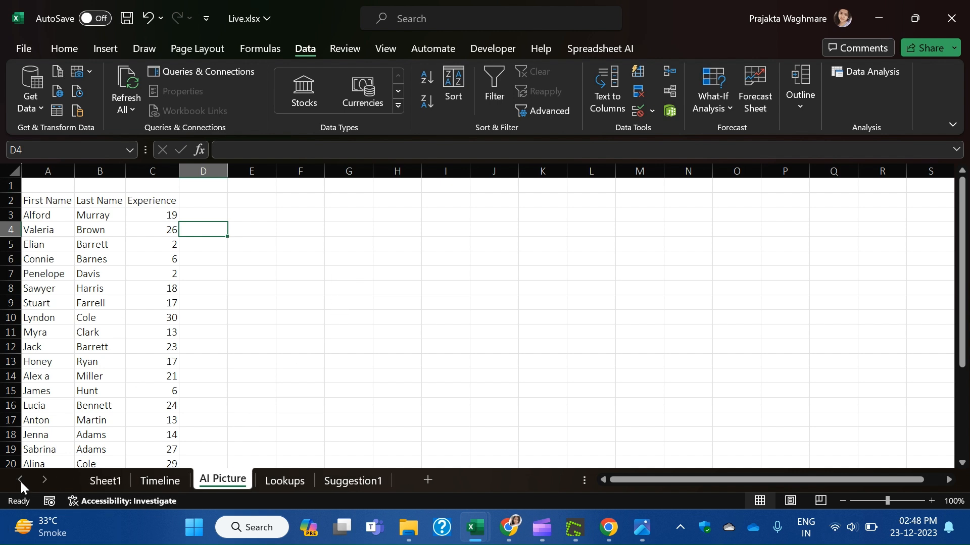
click(106, 481)
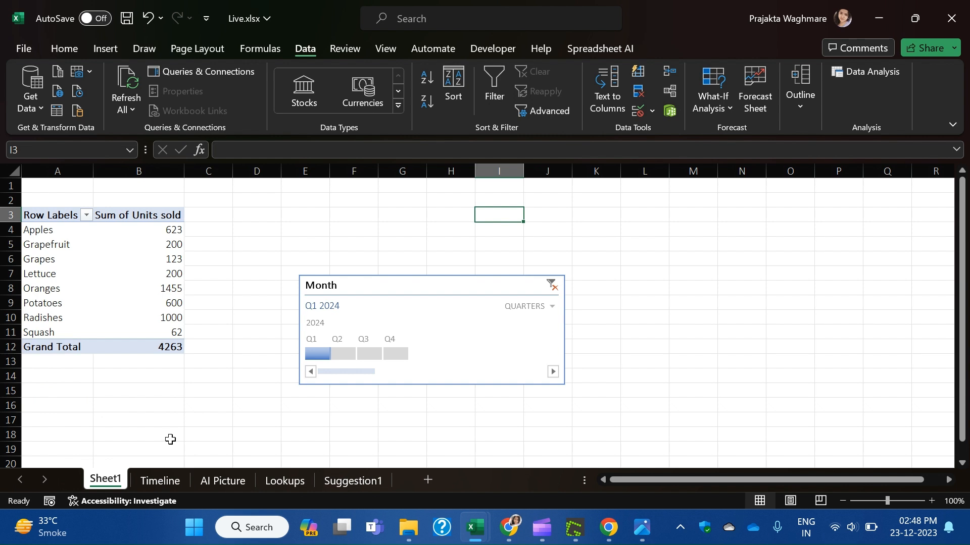
click(615, 538)
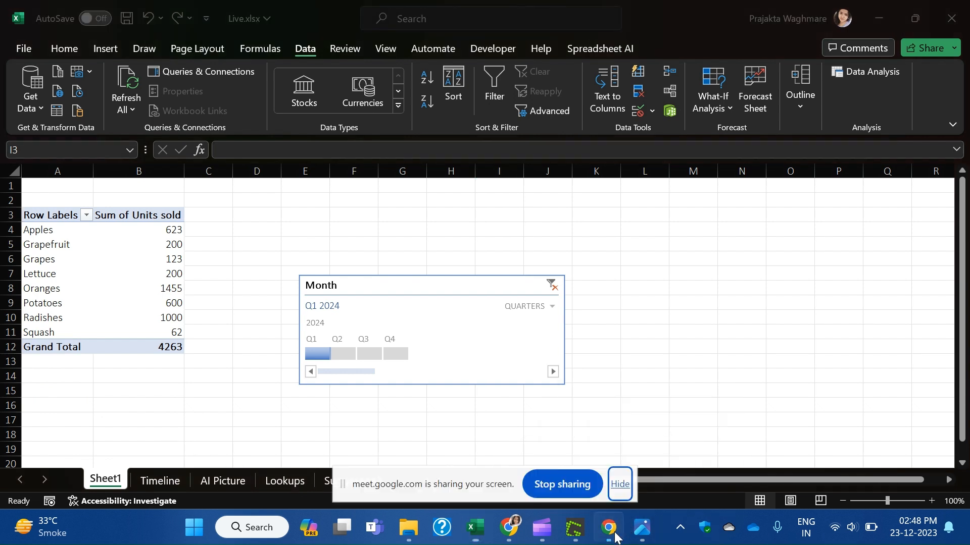
click(501, 535)
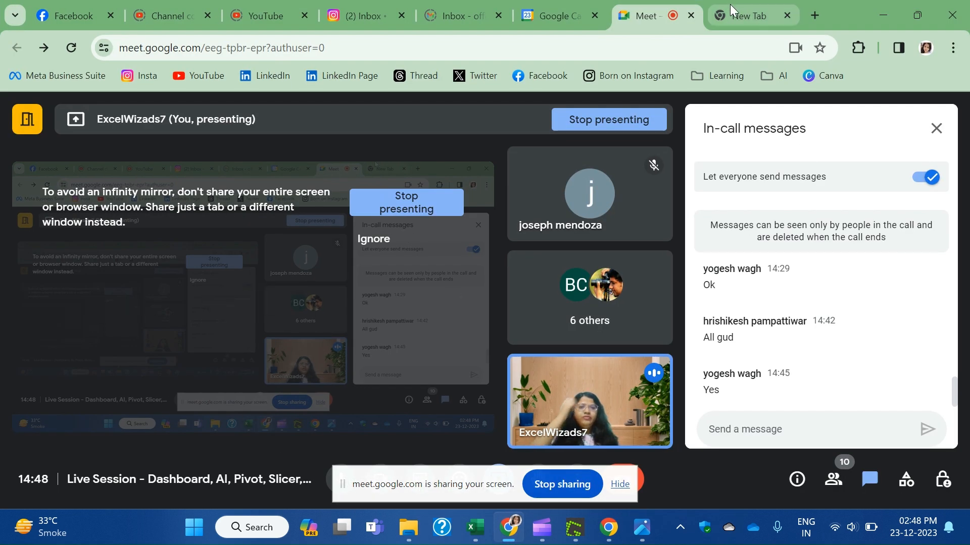
Open formula.dog in a new Chrome tab and focus its formula request box.
click(733, 7)
text(what)
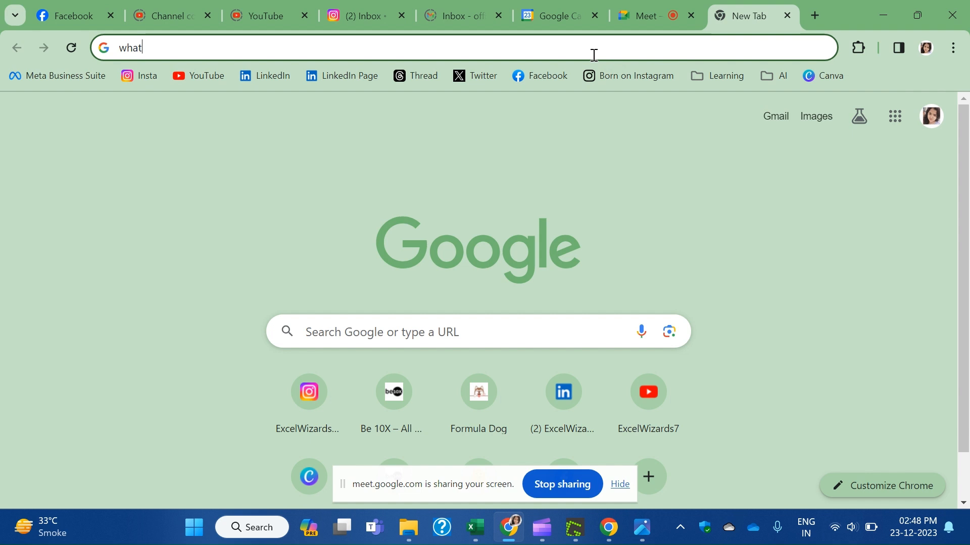
text(formula)
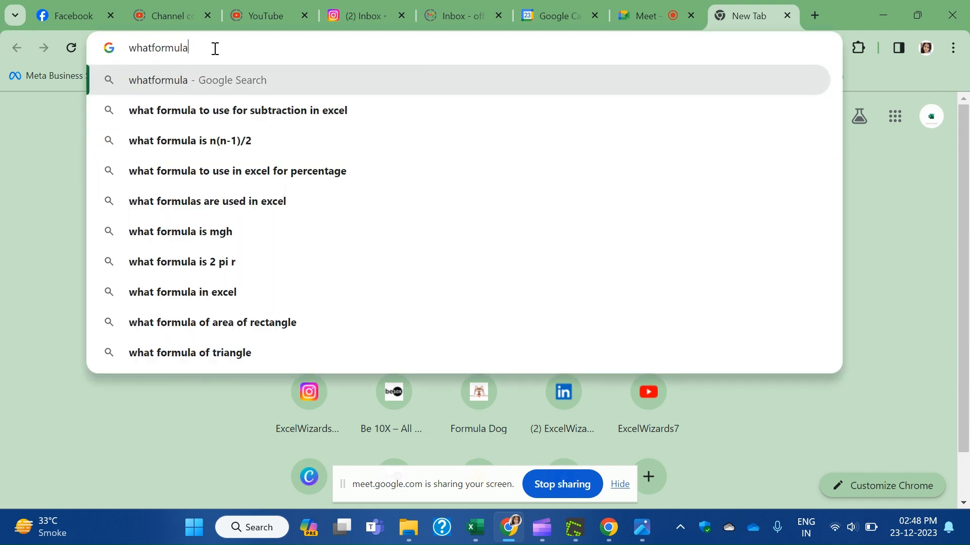
key(ctrl+a)
text(formu)
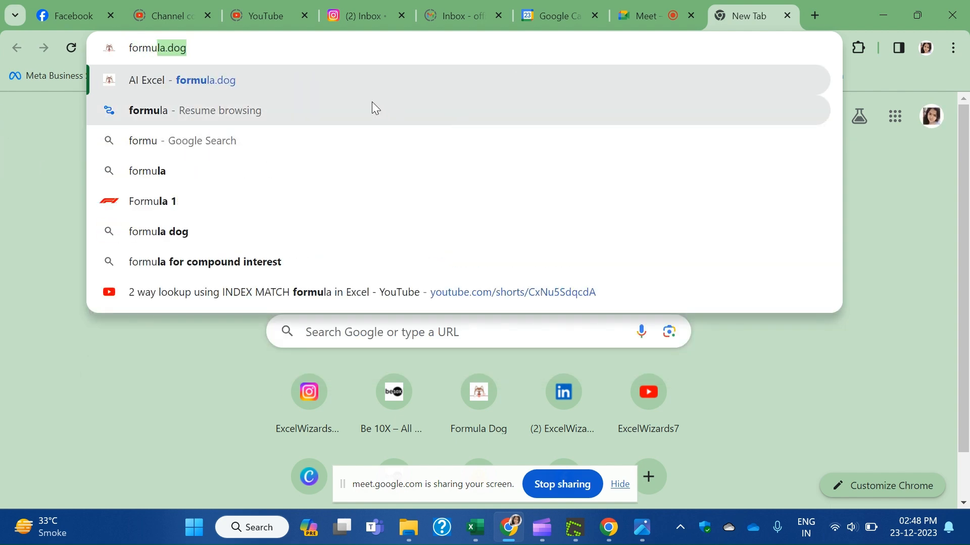
click(353, 80)
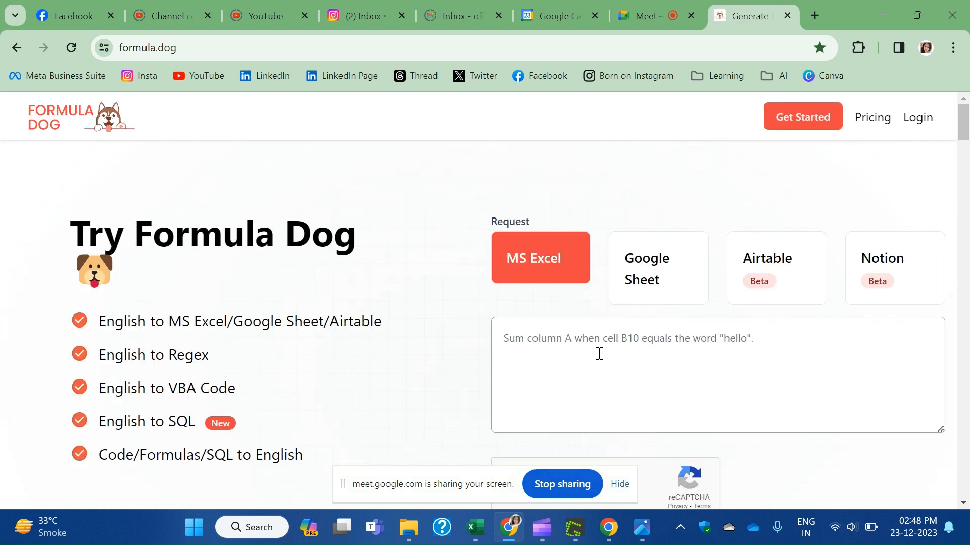
click(599, 353)
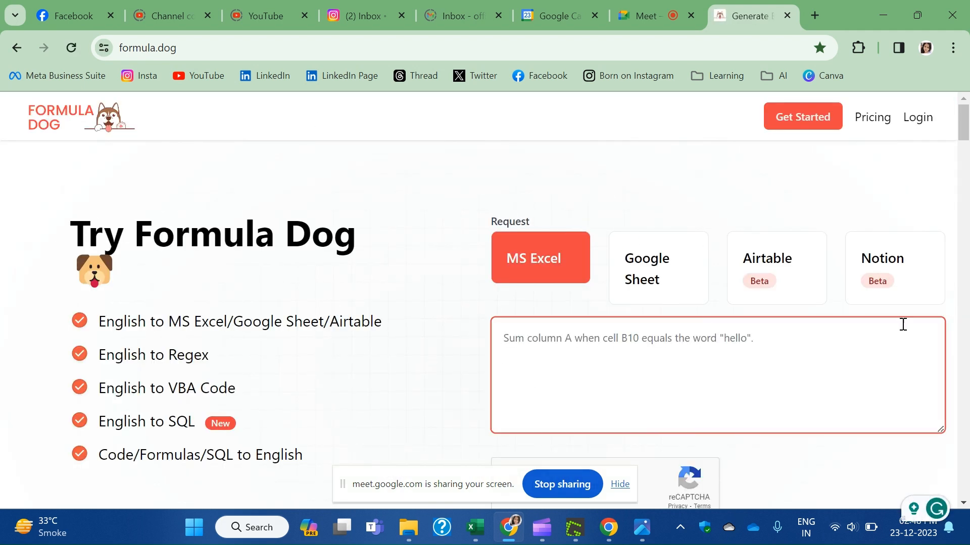
scroll(696, 333, down, 1)
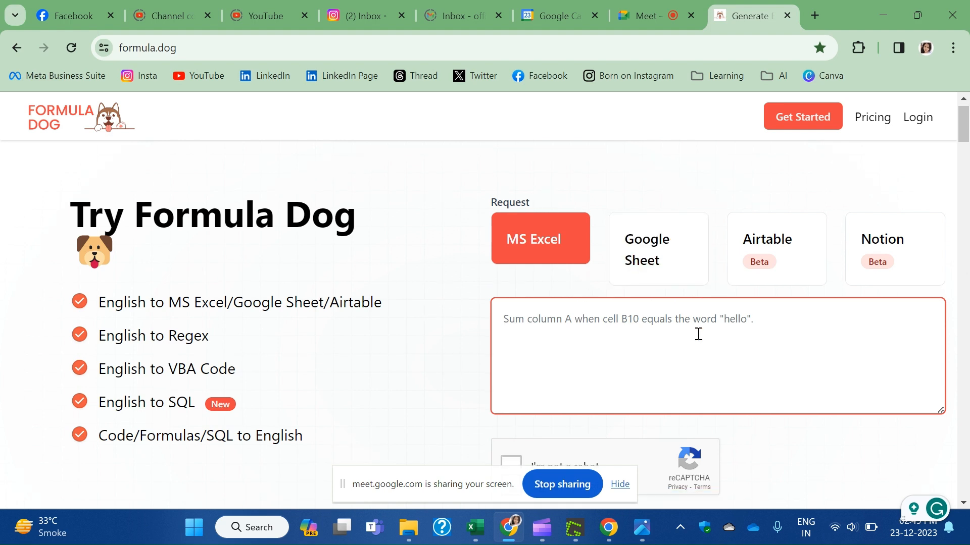
scroll(579, 212, up, 1)
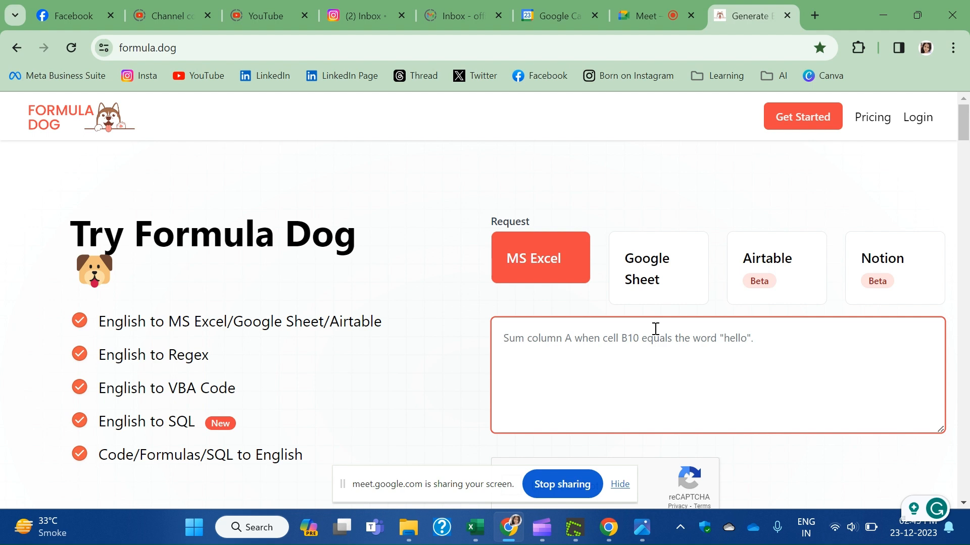
Return to Excel, where the Pivot.xlsx month treemap is showing.
click(608, 533)
mouse_move(476, 527)
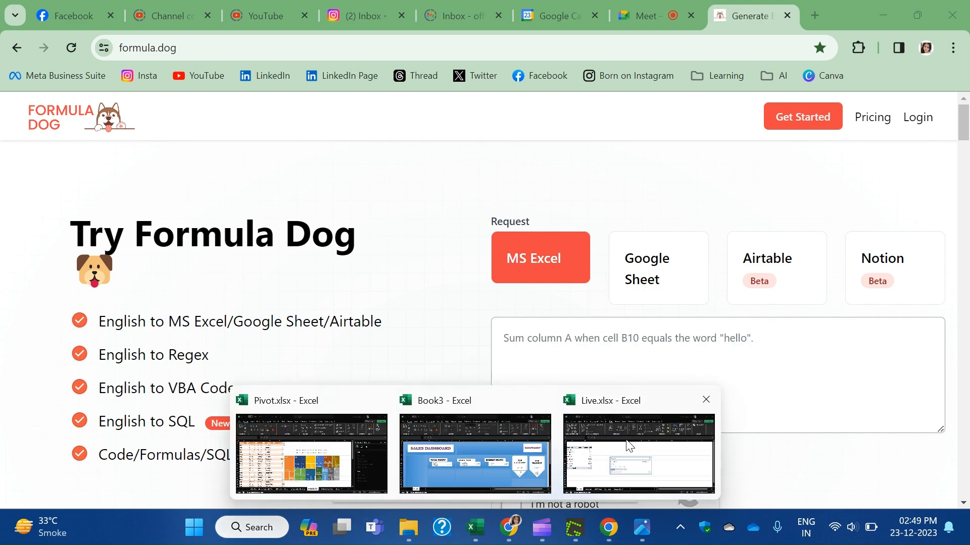
mouse_move(682, 443)
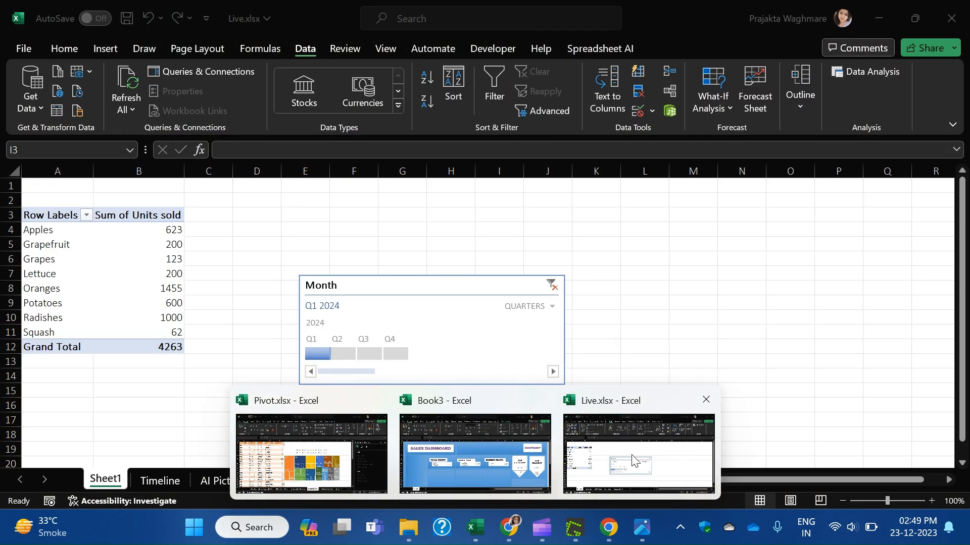
On Live.xlsx's Timeline sheet, check Units sold runs E2 to E49 and select down column E.
click(634, 460)
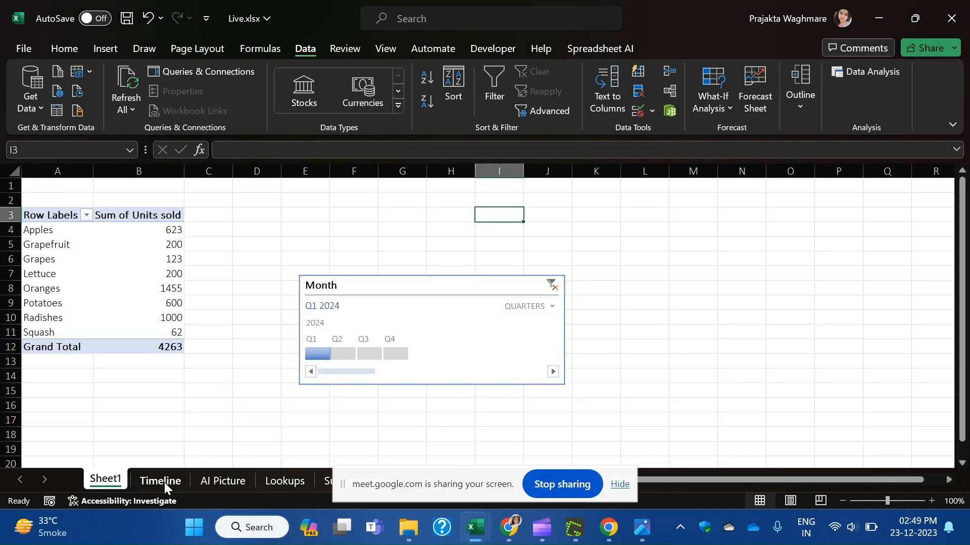
click(180, 479)
click(96, 256)
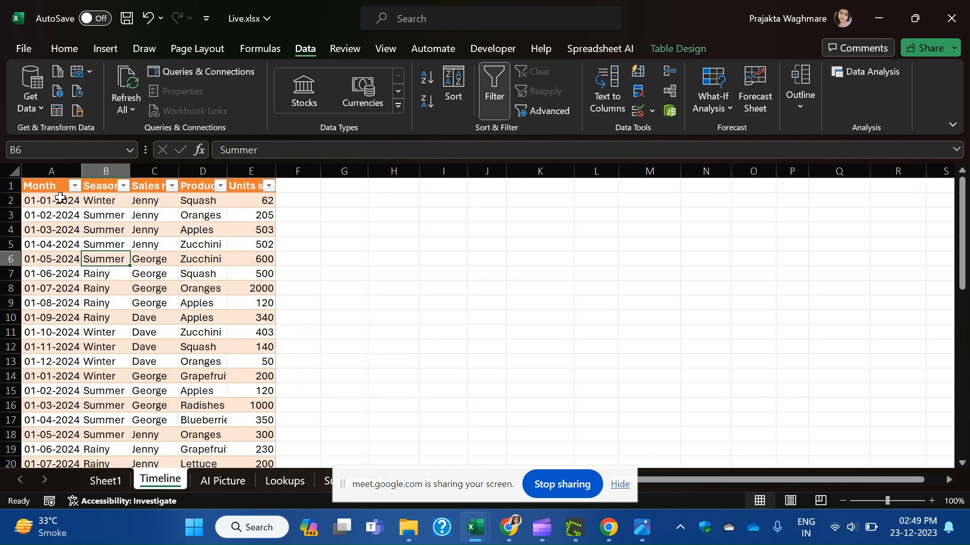
click(39, 202)
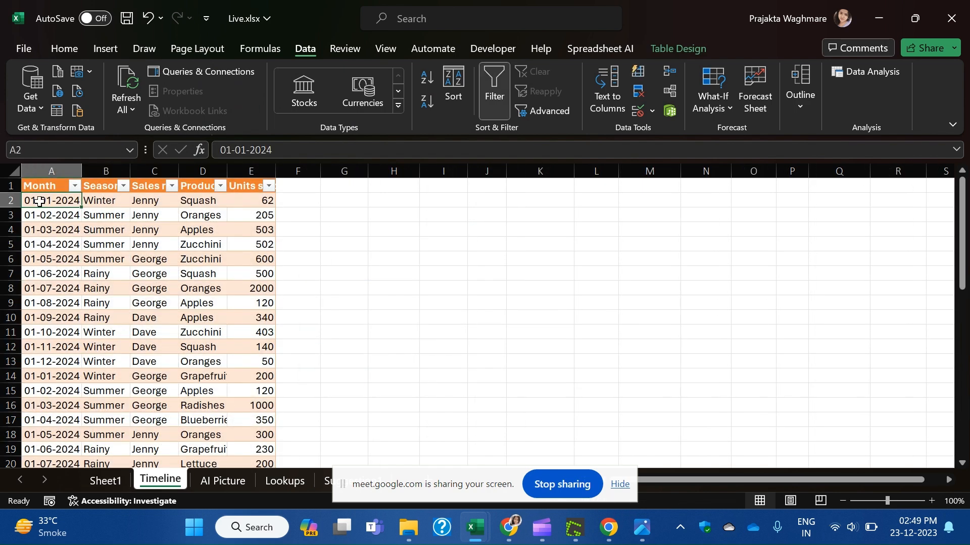
scroll(223, 350, down, 12)
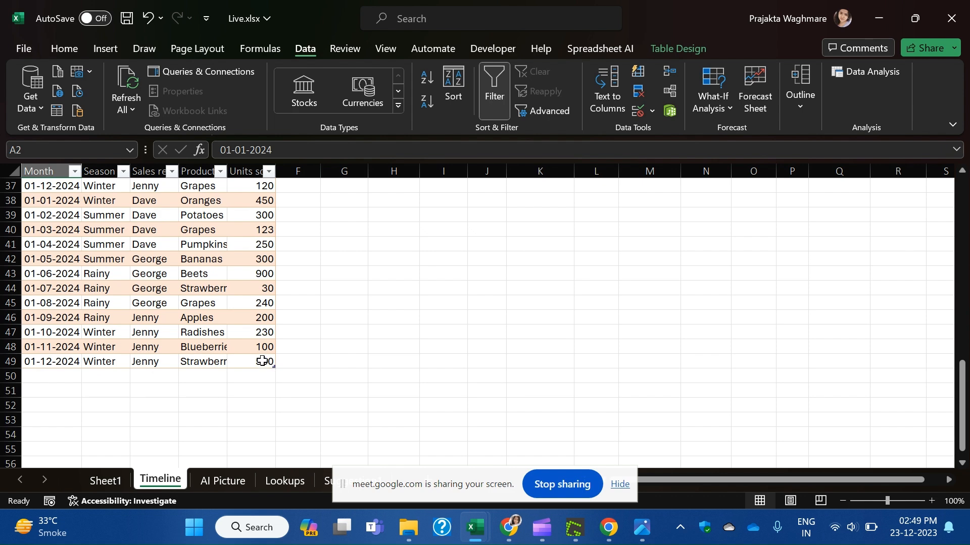
click(258, 358)
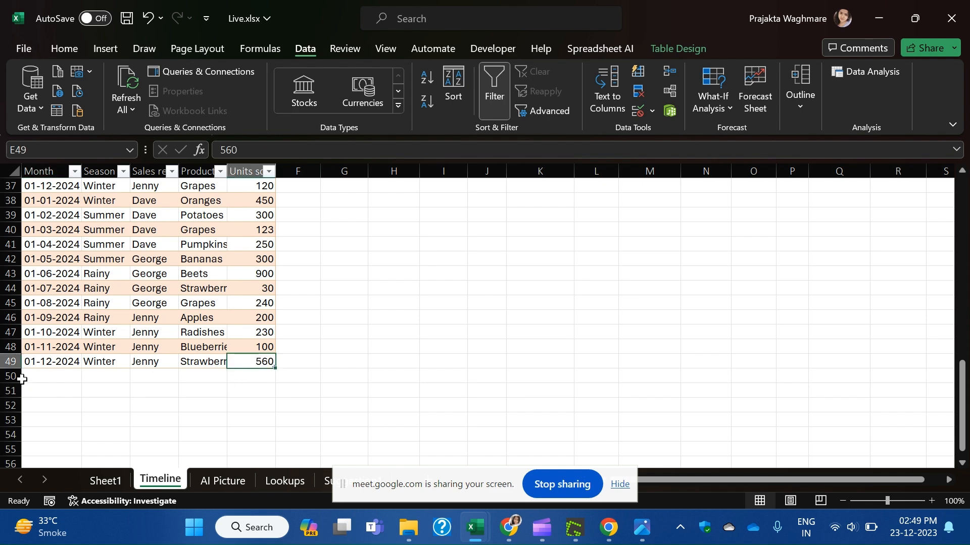
scroll(401, 351, up, 12)
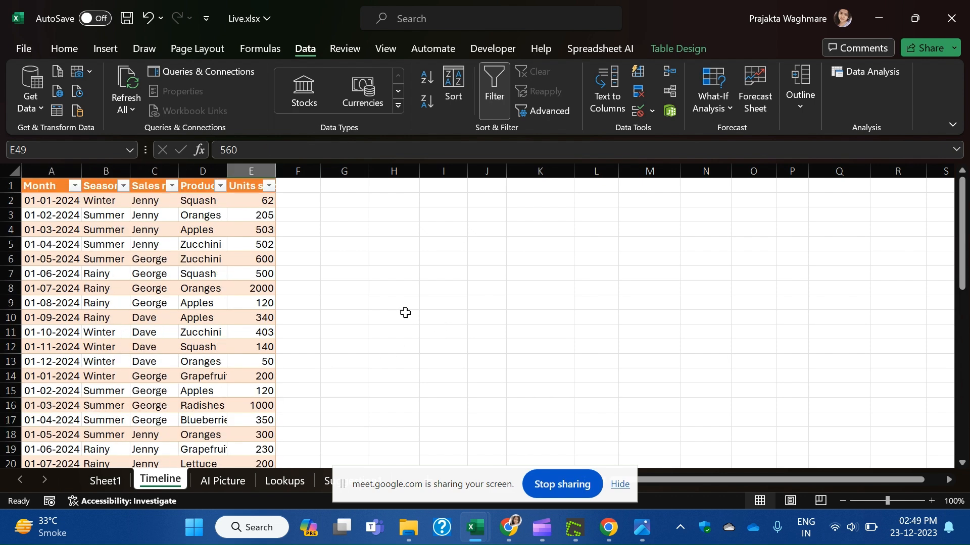
click(257, 201)
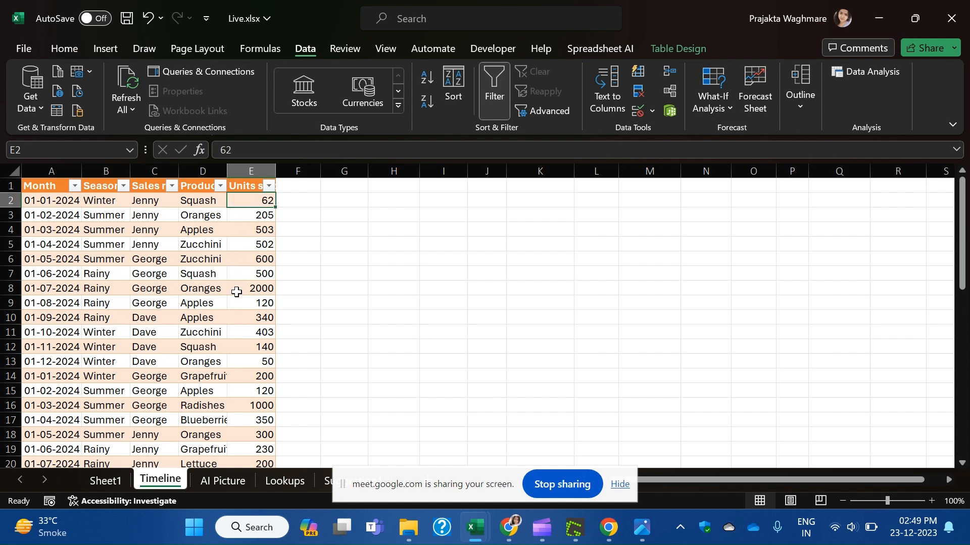
drag(244, 200, 260, 404)
Return to Formula Dog and focus the MS Excel request box.
mouse_move(608, 539)
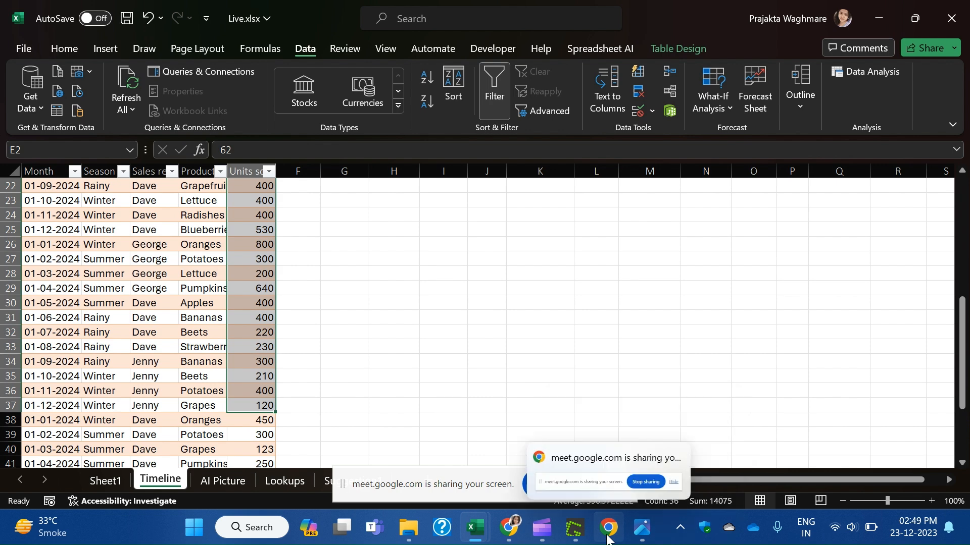
click(509, 527)
click(565, 349)
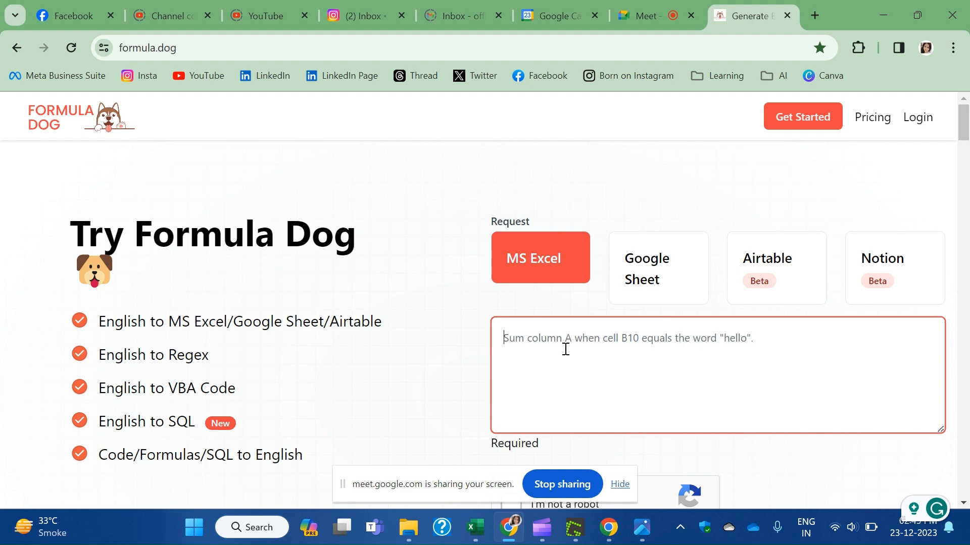
Enter 'sum for column E having price details from cell E2 to E49' and tick the reCAPTCHA.
text(sum )
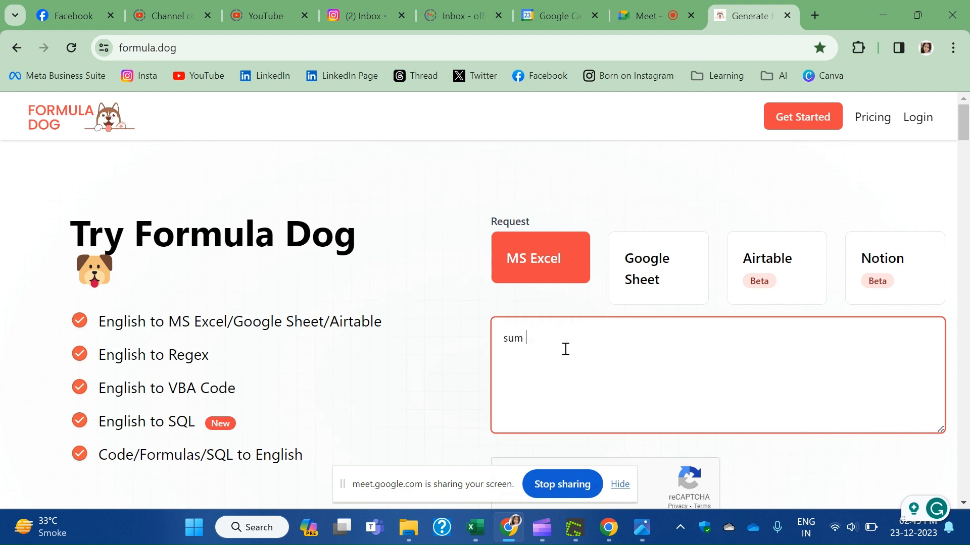
text(for col)
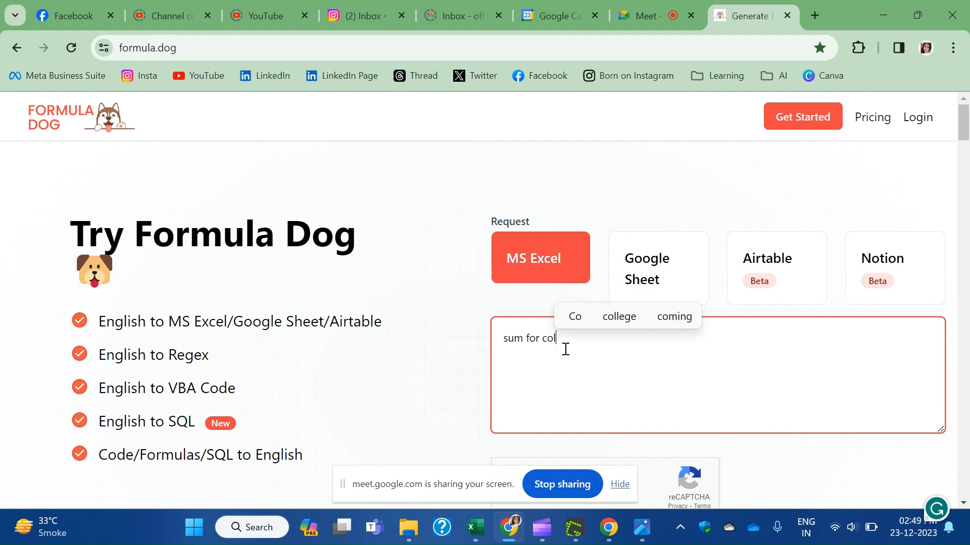
text(umn )
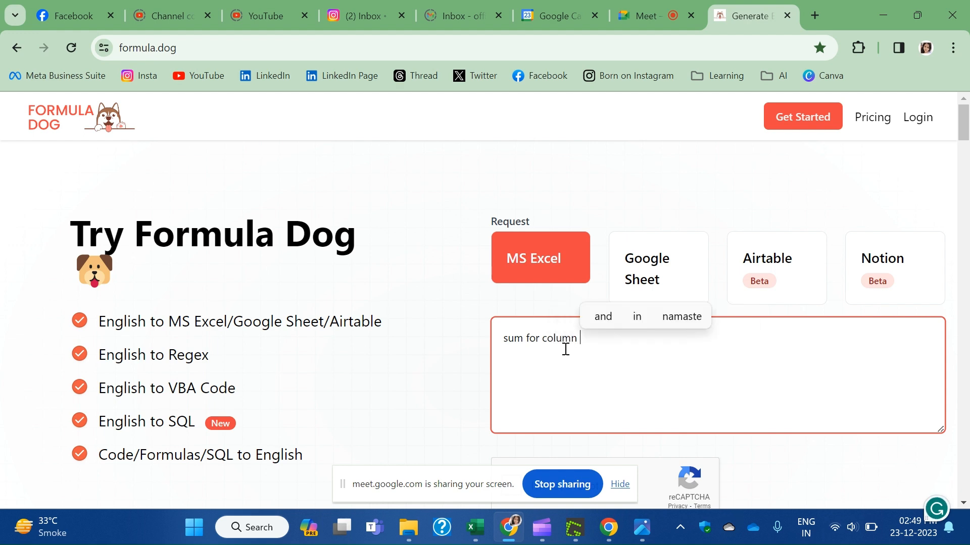
text(E)
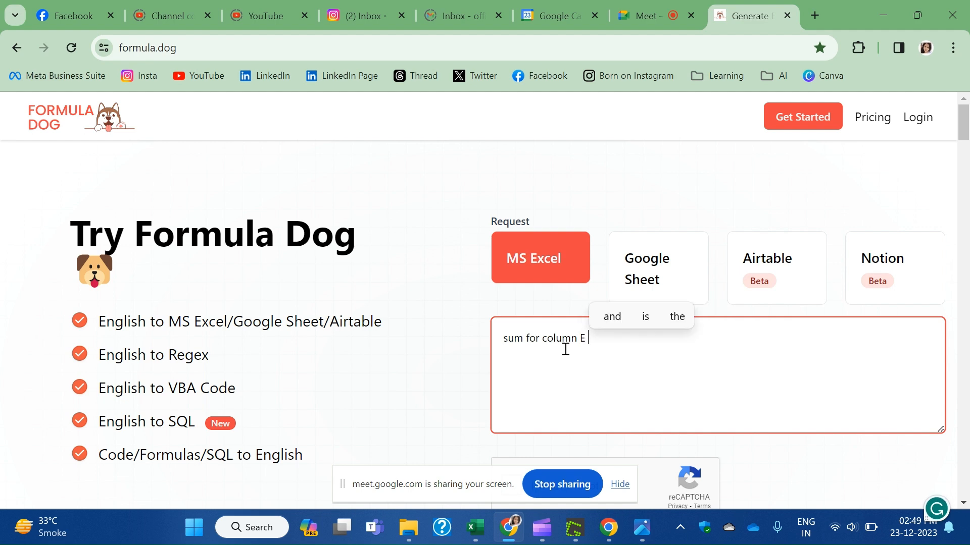
text( having de)
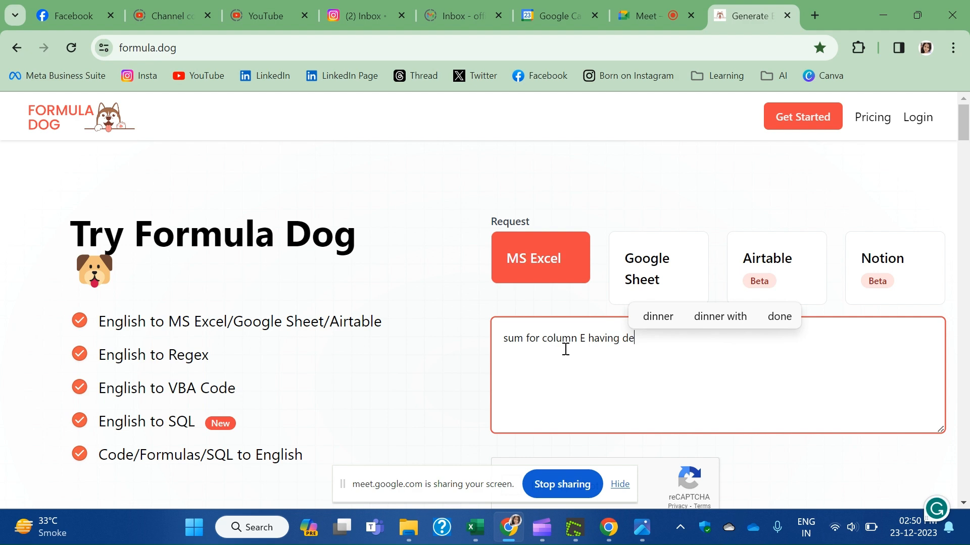
text(t)
key(BackSpace)
key(BackSpace)
key(BackSpace)
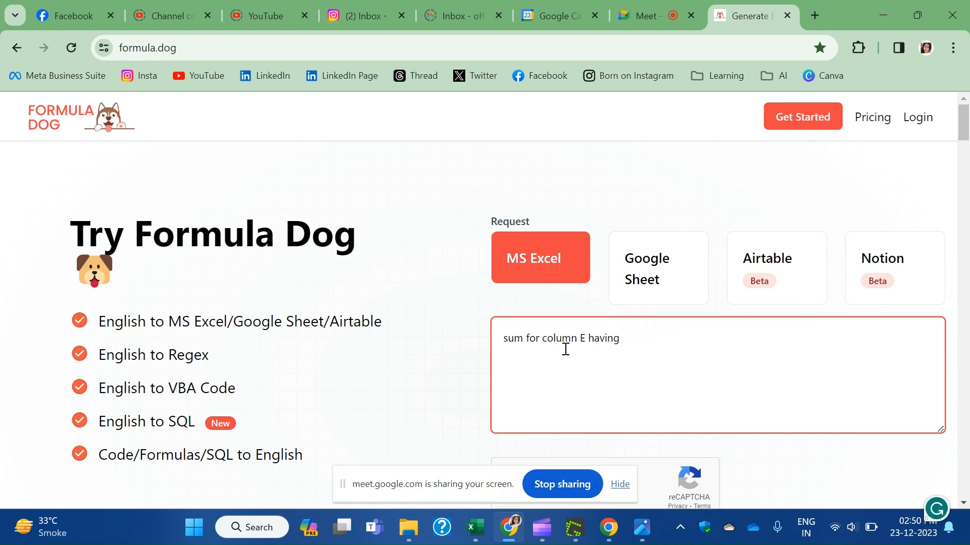
text(p)
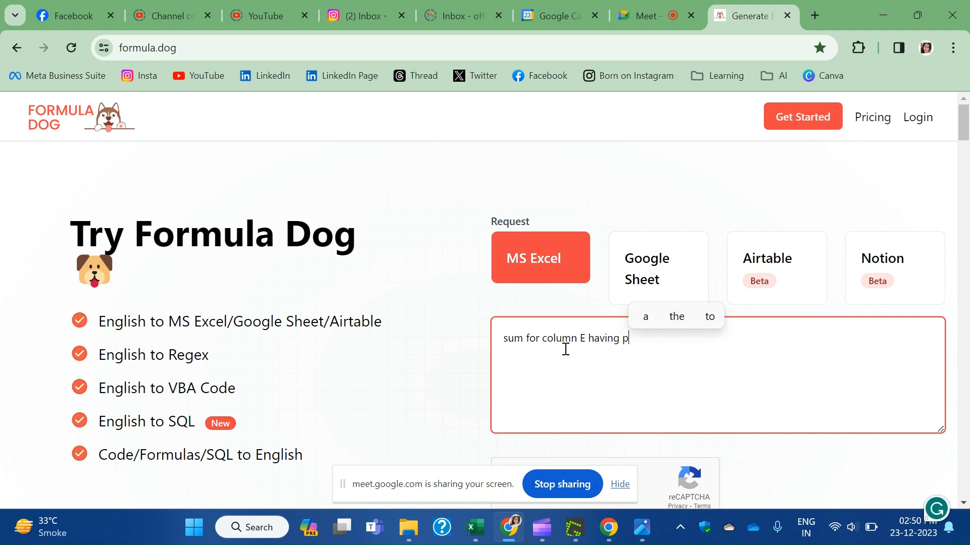
text(rice deta)
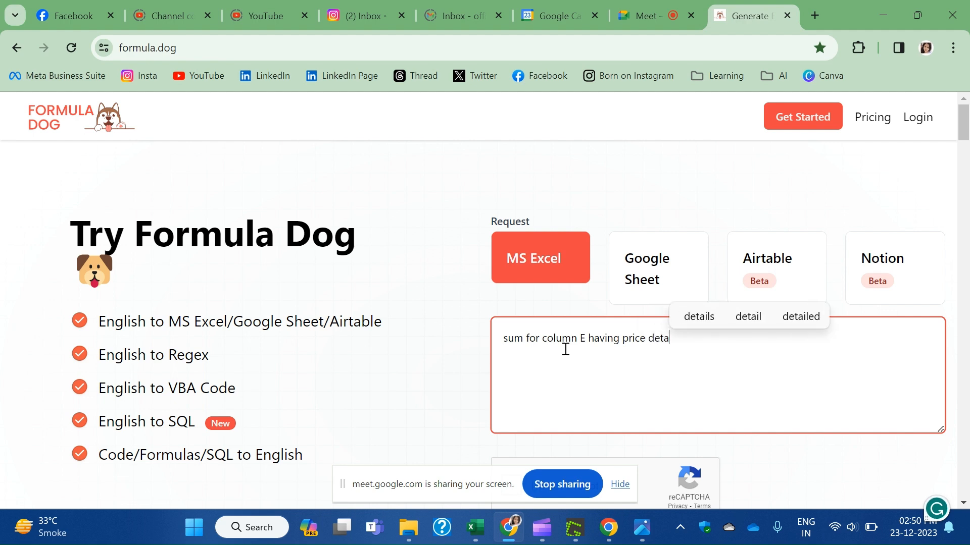
text(ils from cell E)
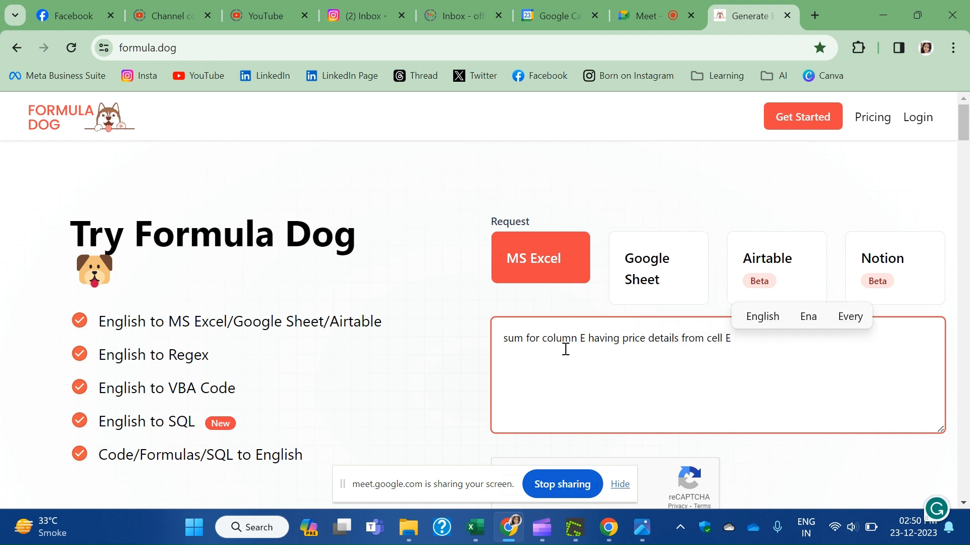
text(2 to )
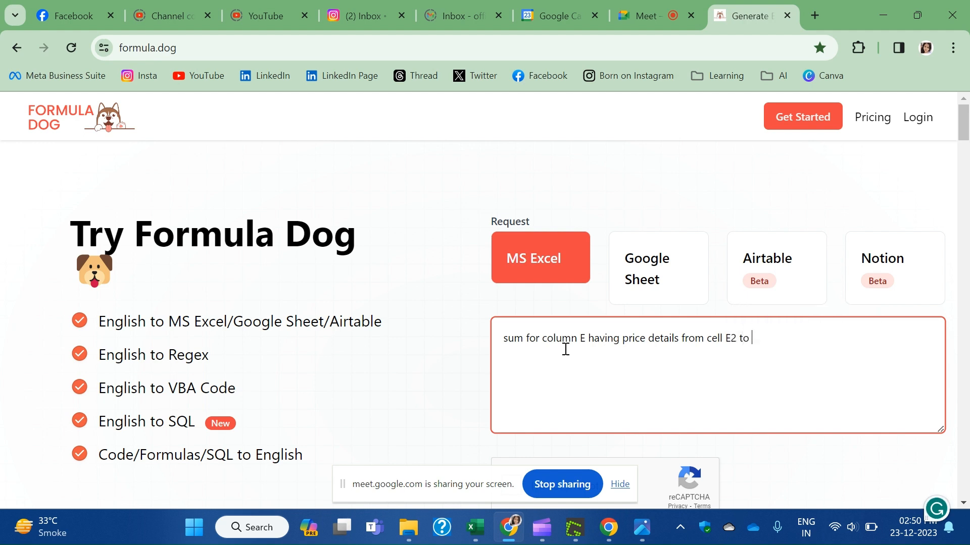
text(E)
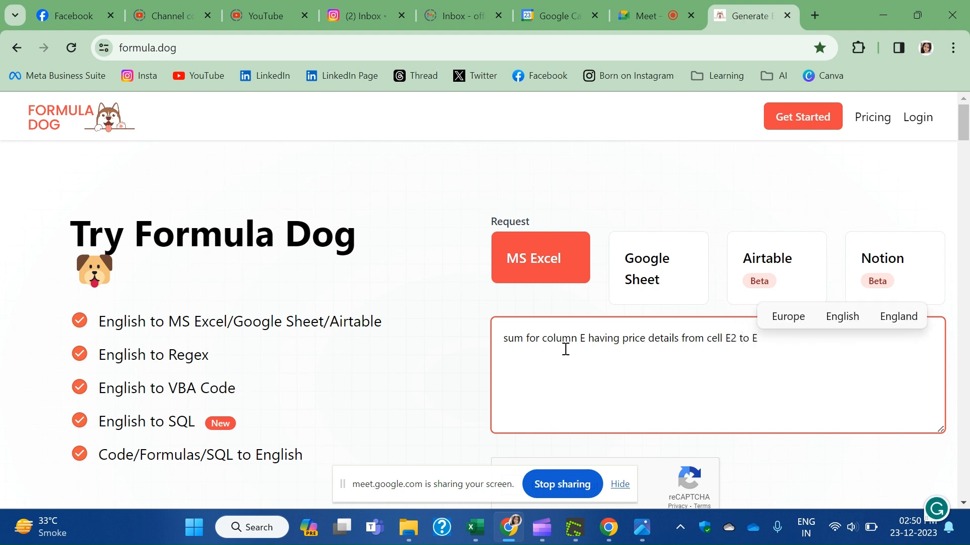
text(49)
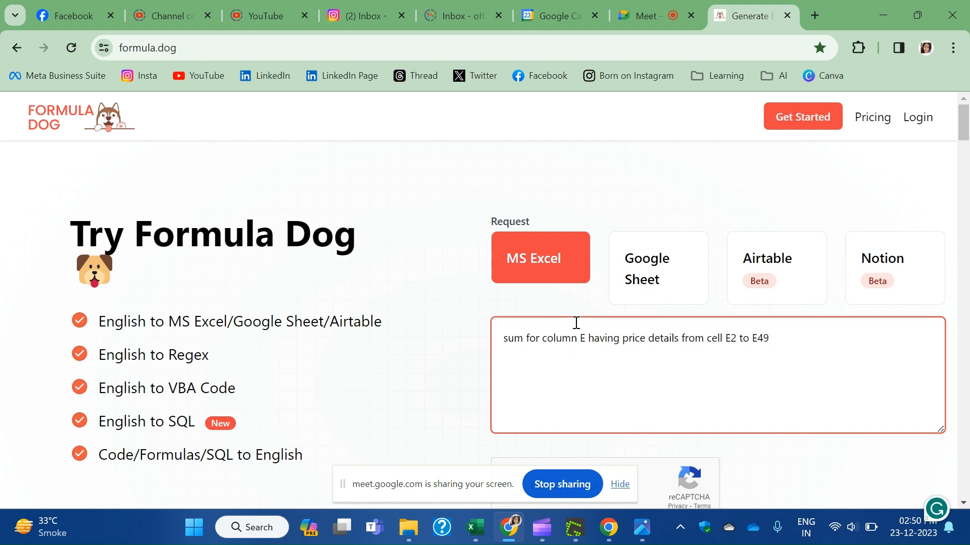
scroll(576, 325, down, 3)
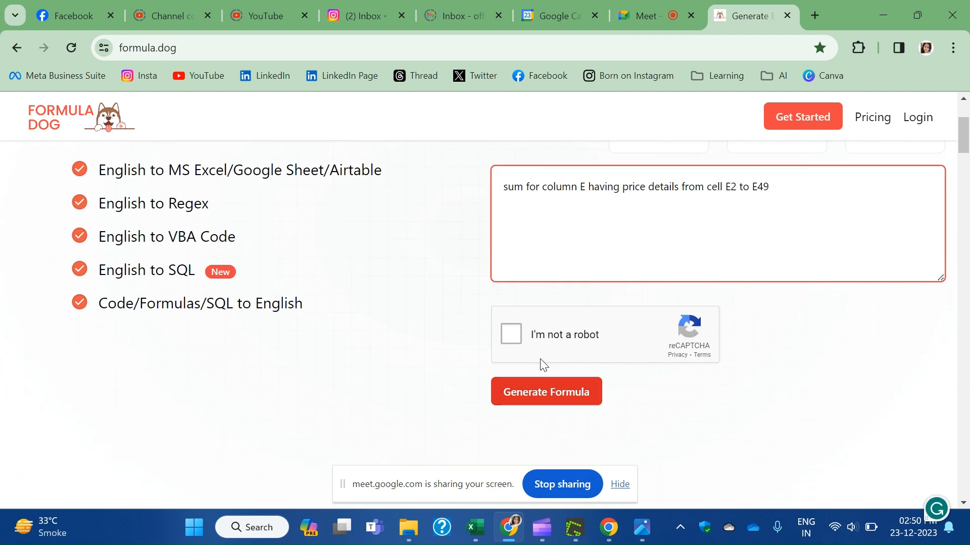
click(512, 331)
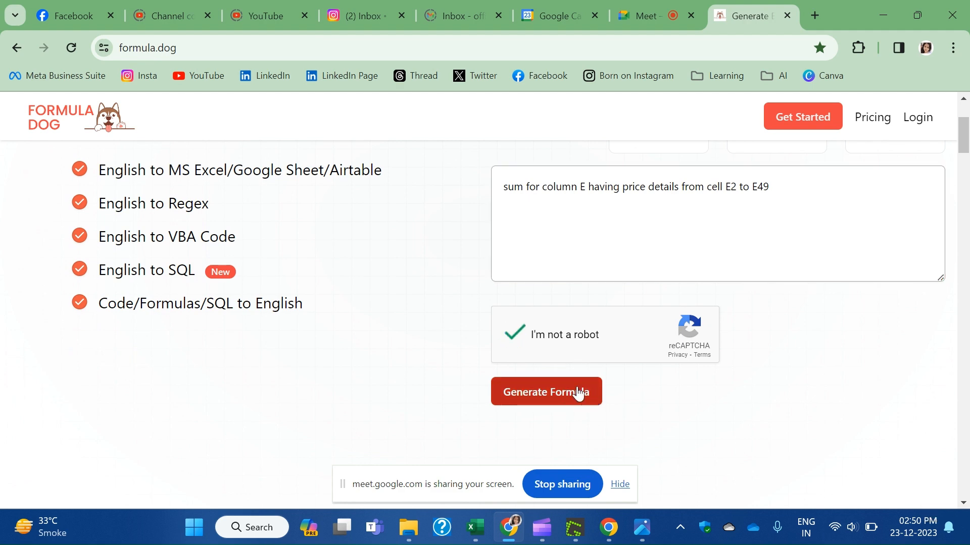
Generate the formula by signing up with the saved e-mail and a new password.
click(553, 399)
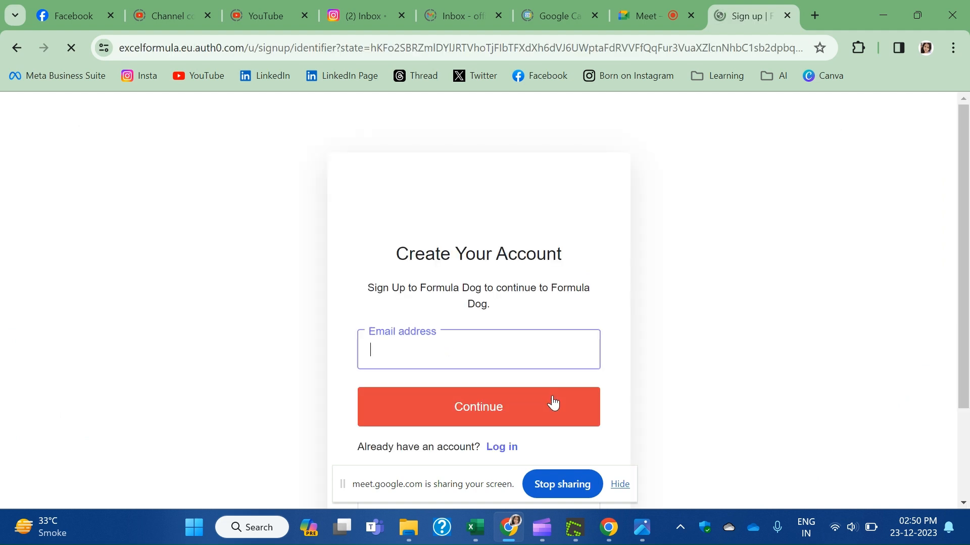
click(522, 352)
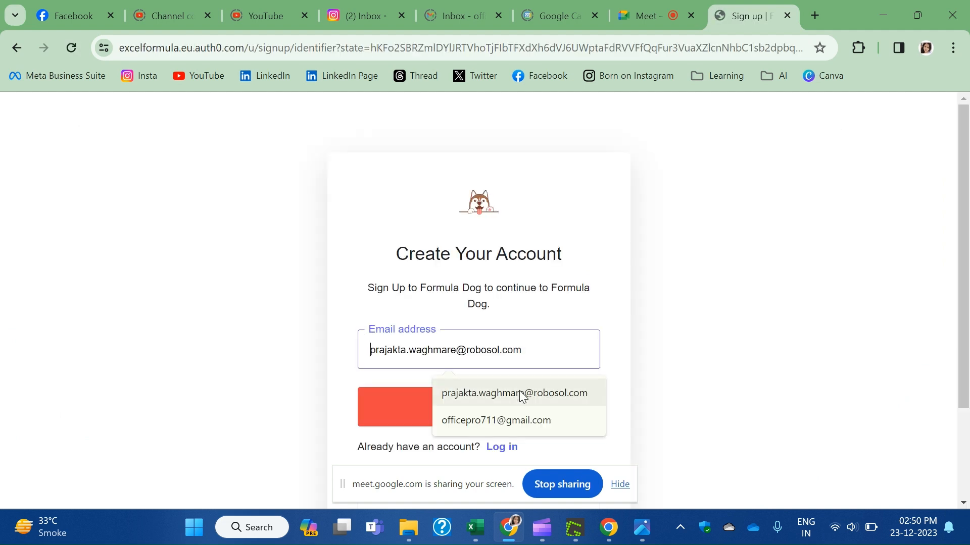
click(519, 424)
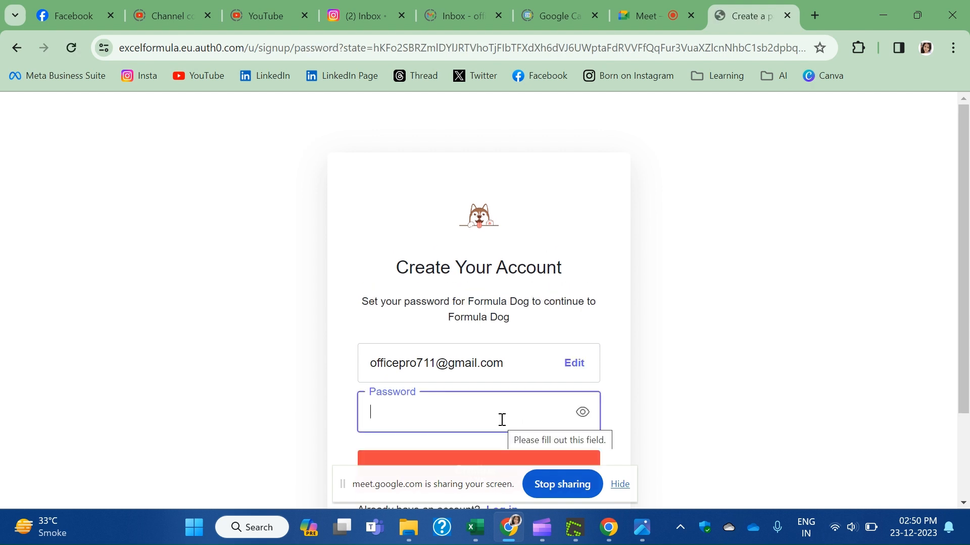
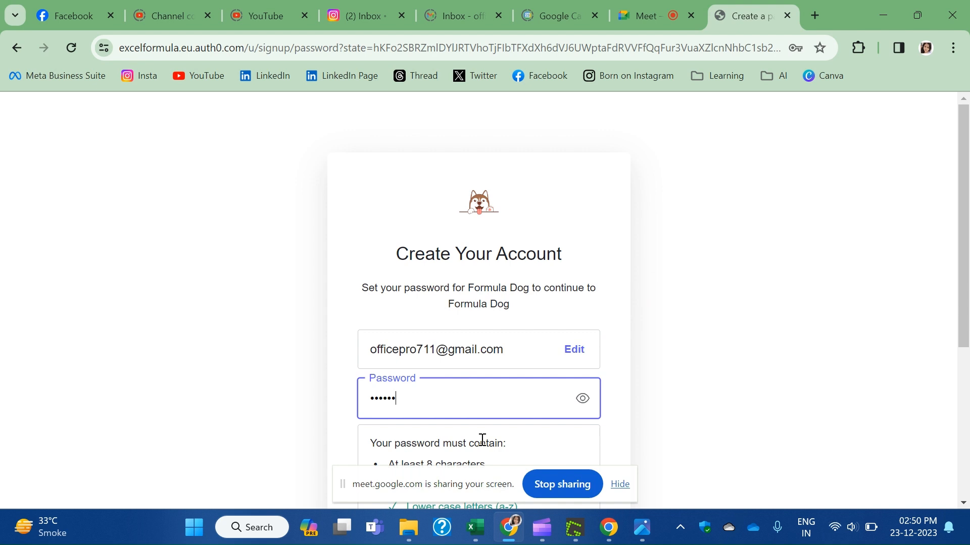
scroll(550, 390, down, 5)
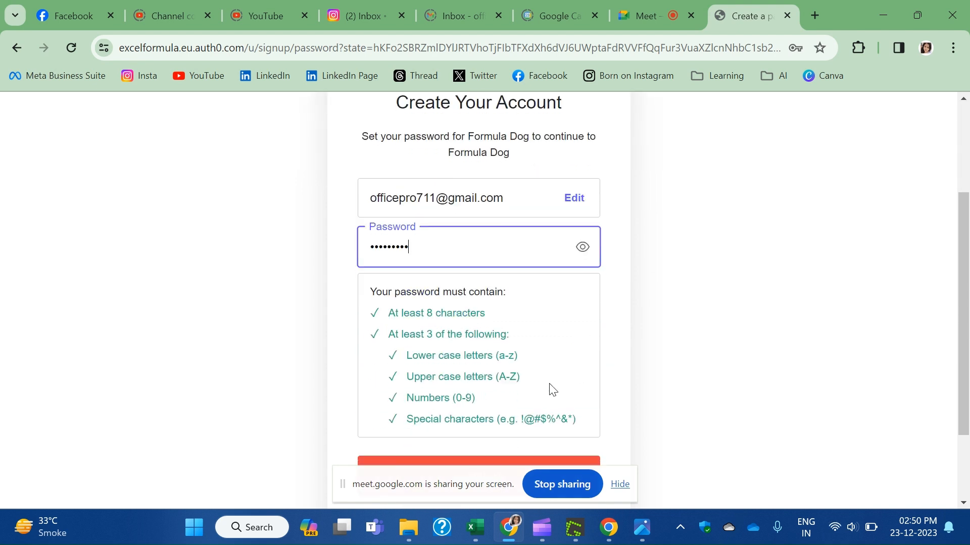
click(520, 383)
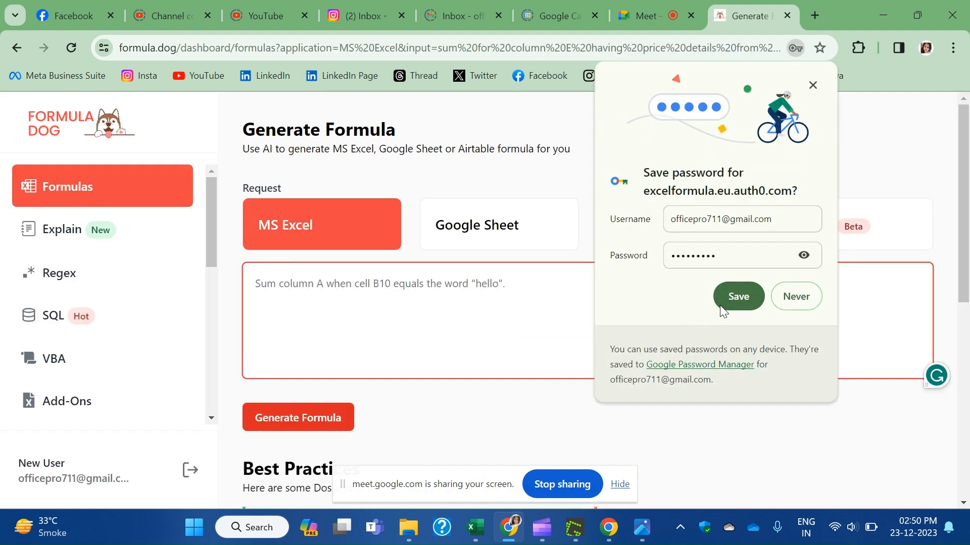
Save the browser password, then enter the request 'calculate sum for price havonng data available in column E2 to E449'.
click(738, 296)
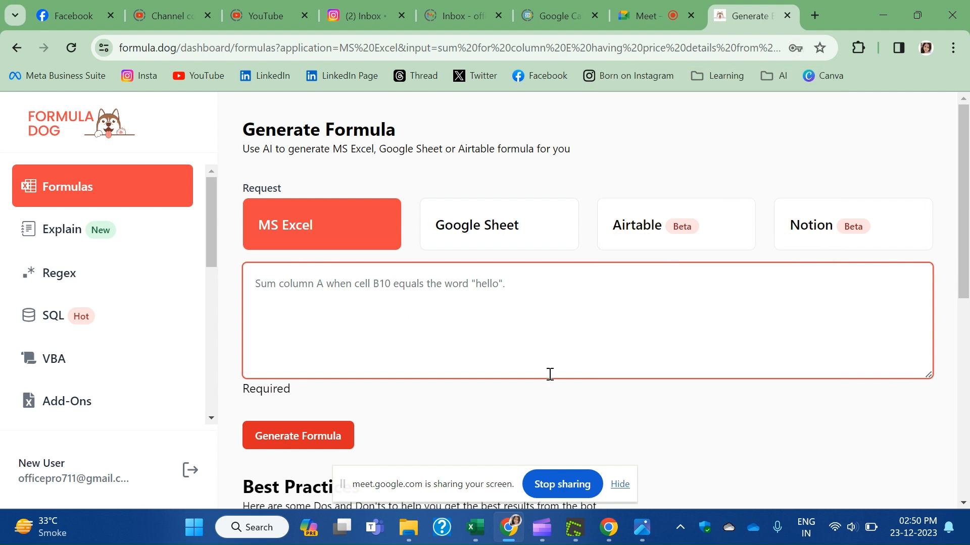
scroll(499, 331, down, 3)
scroll(498, 331, down, 3)
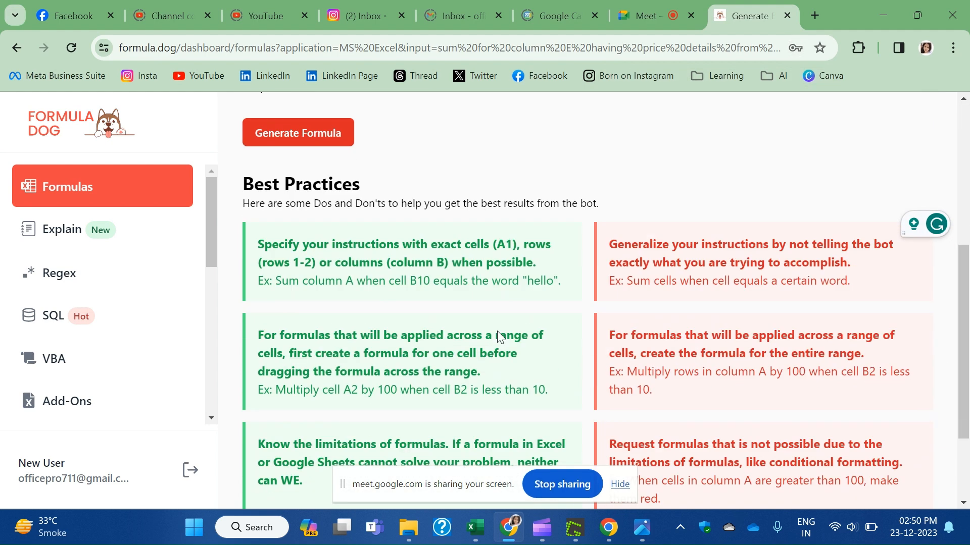
scroll(498, 331, up, 6)
click(499, 331)
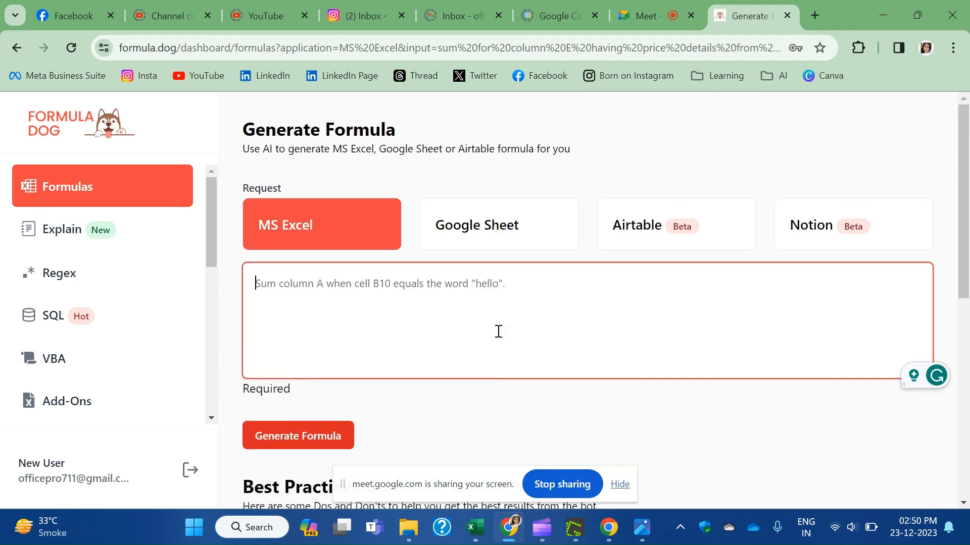
text(calcu)
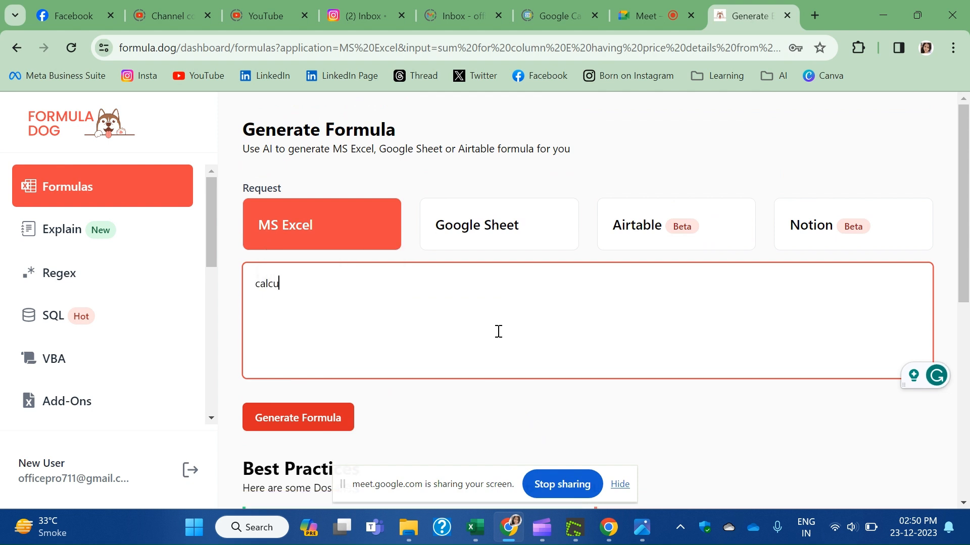
text(late sum for )
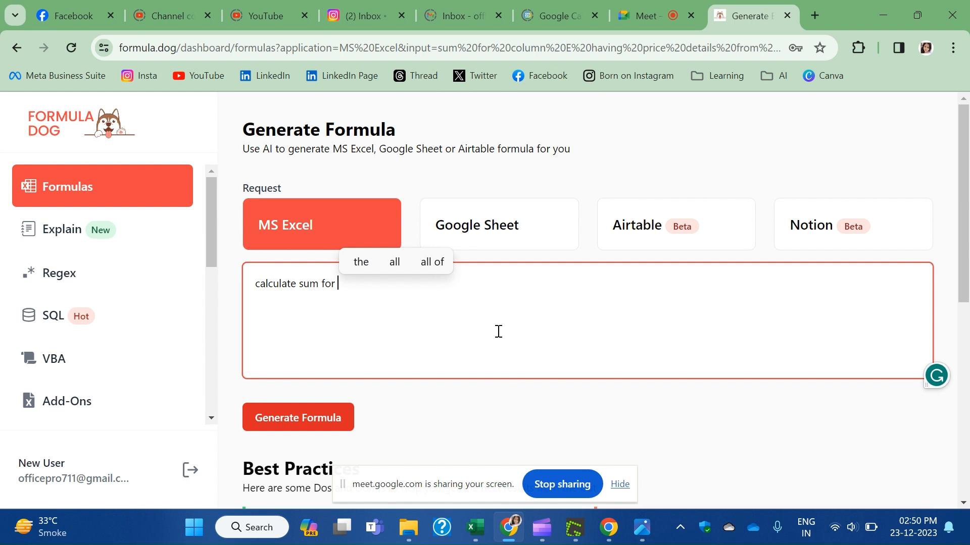
text(price )
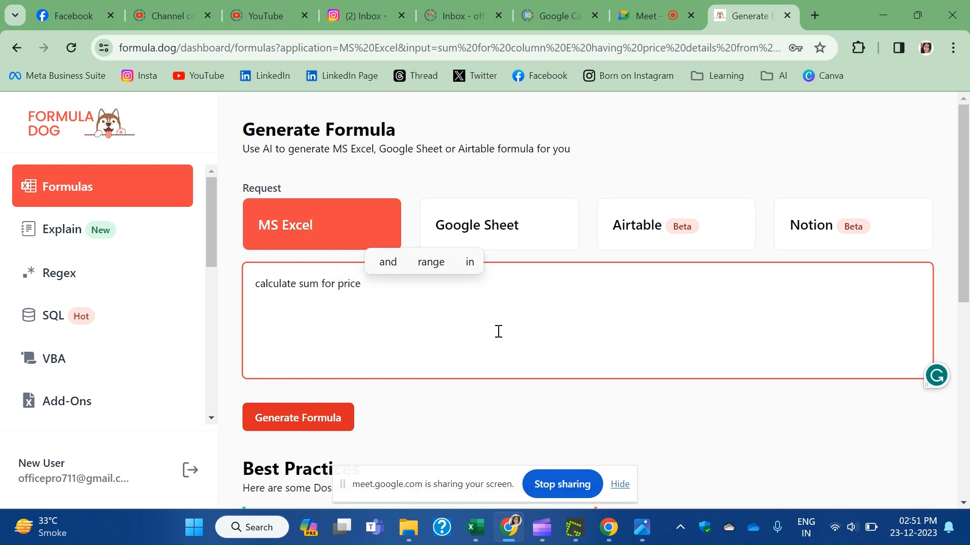
text(havom)
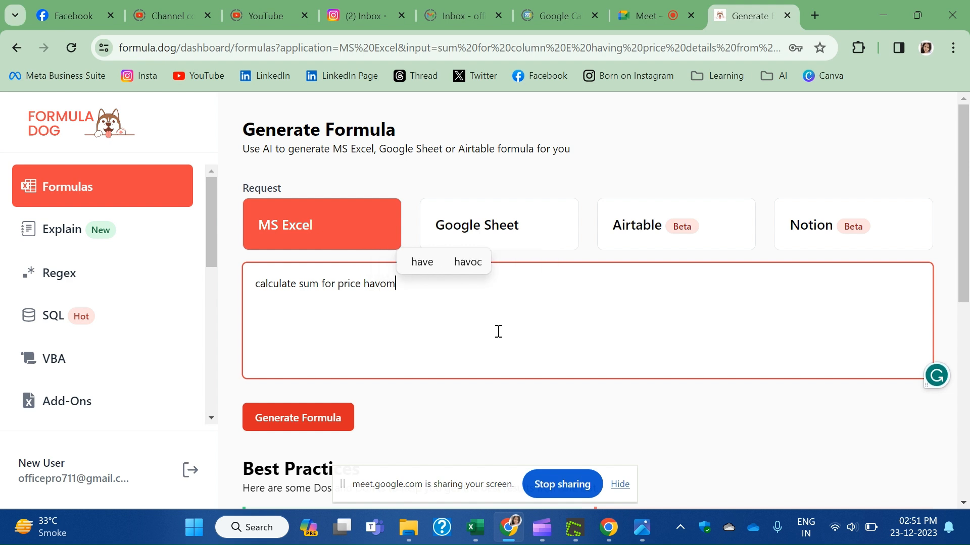
key(BackSpace)
text(nng da)
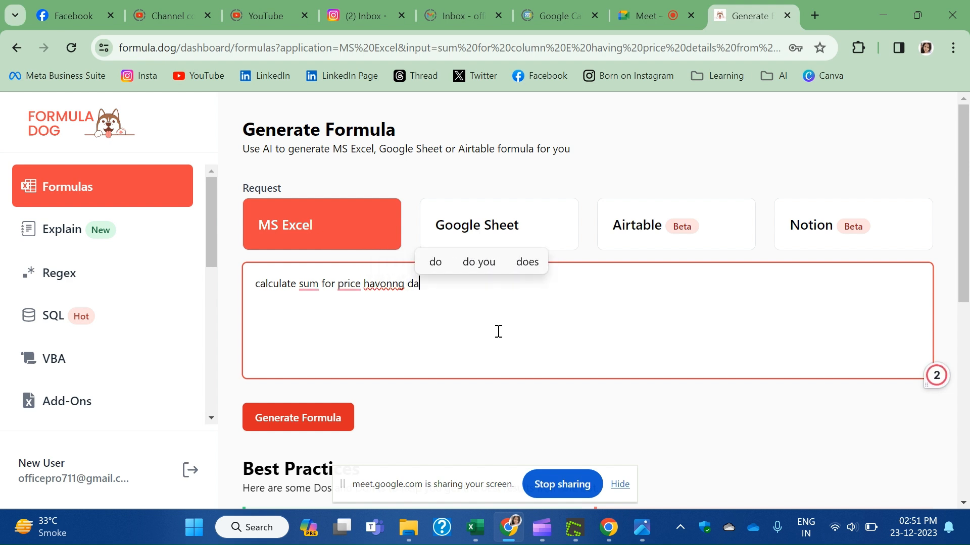
text(ta avail)
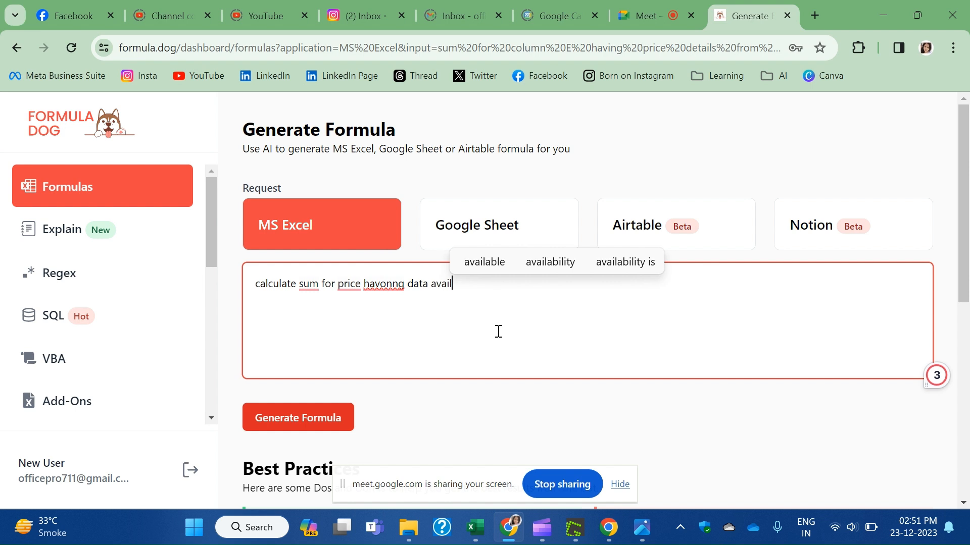
text(able in co)
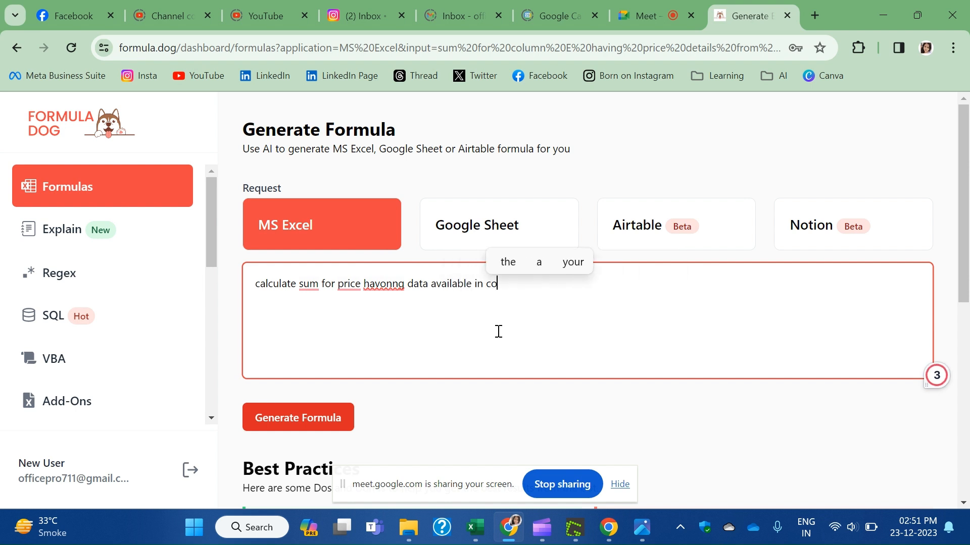
text(lumn )
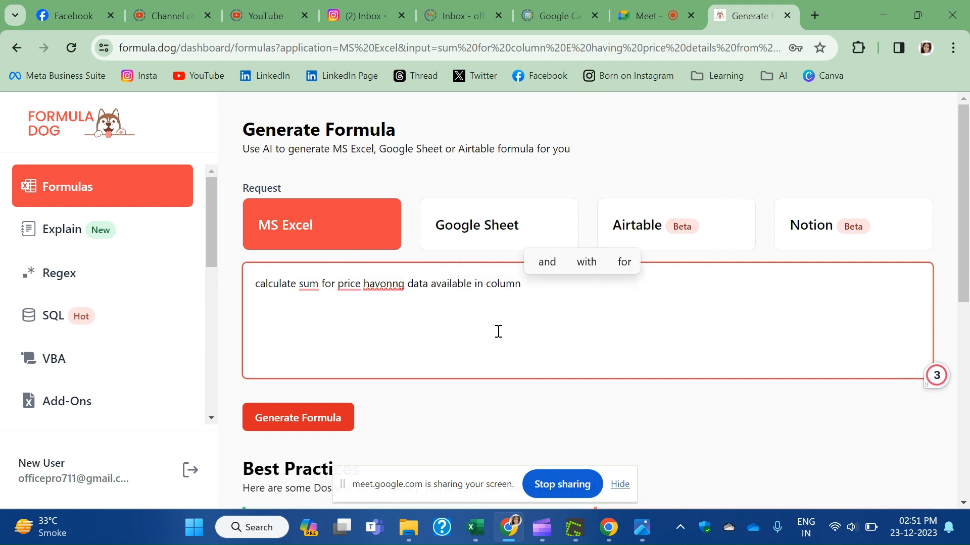
text(E2 t)
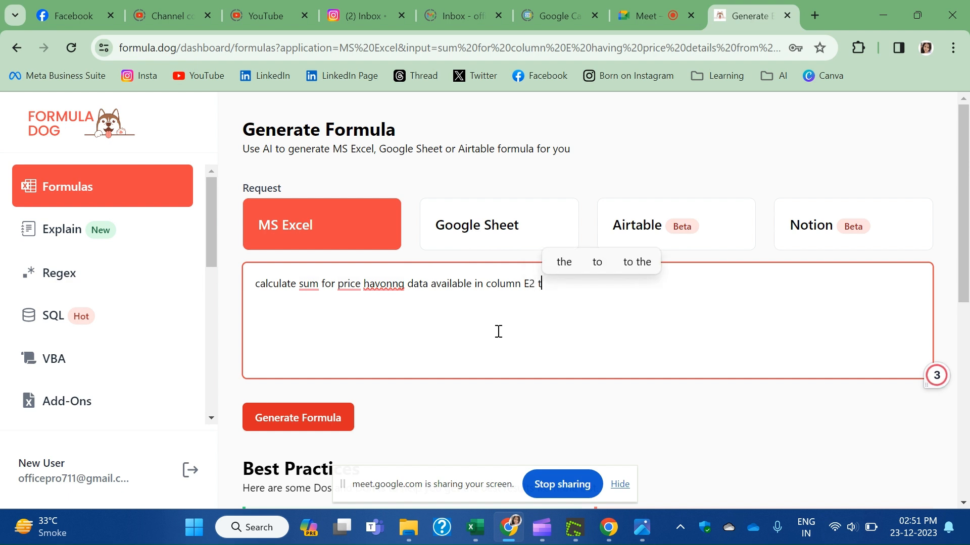
text(o E)
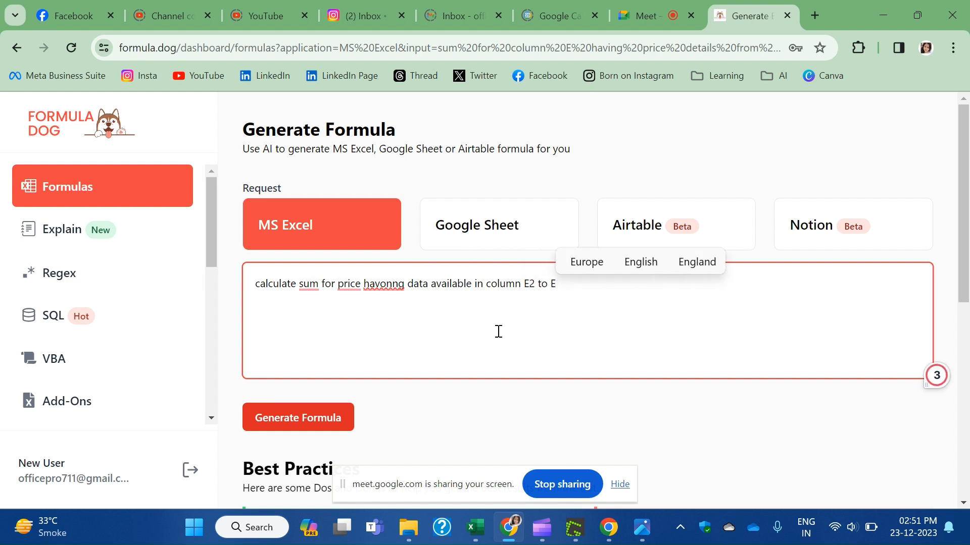
text(4)
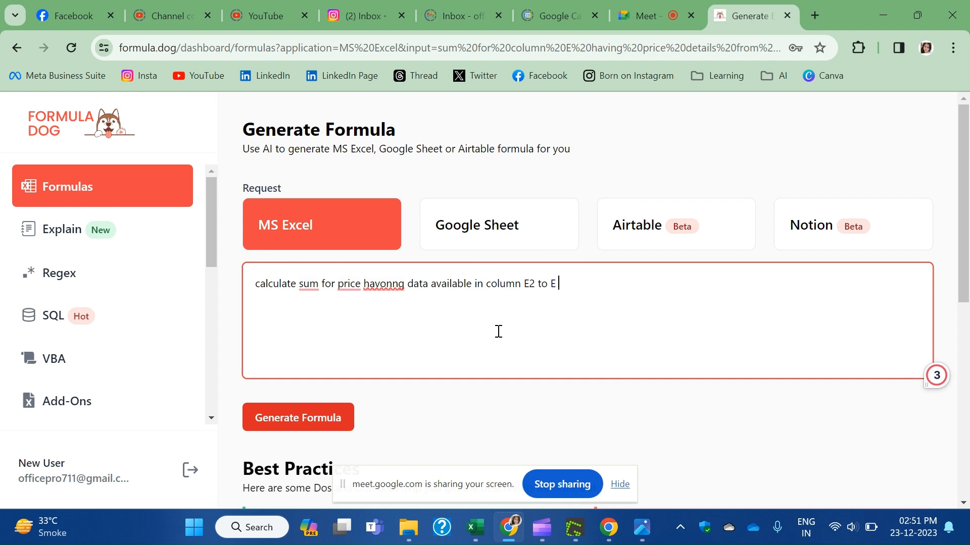
text(49)
Correct 'havonng' to 'having' and 'sum' to 'a sum' in the request.
right_click(385, 284)
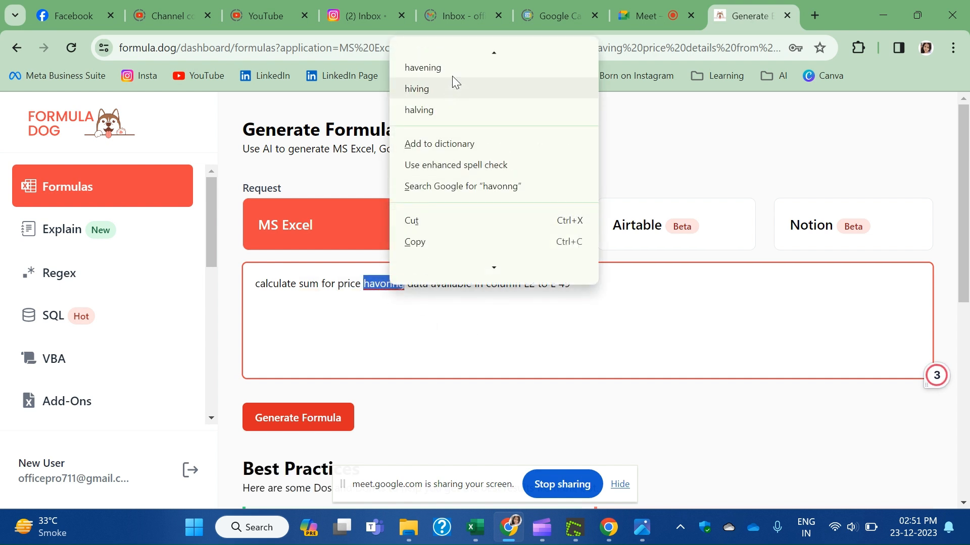
scroll(451, 96, down, 1)
click(375, 320)
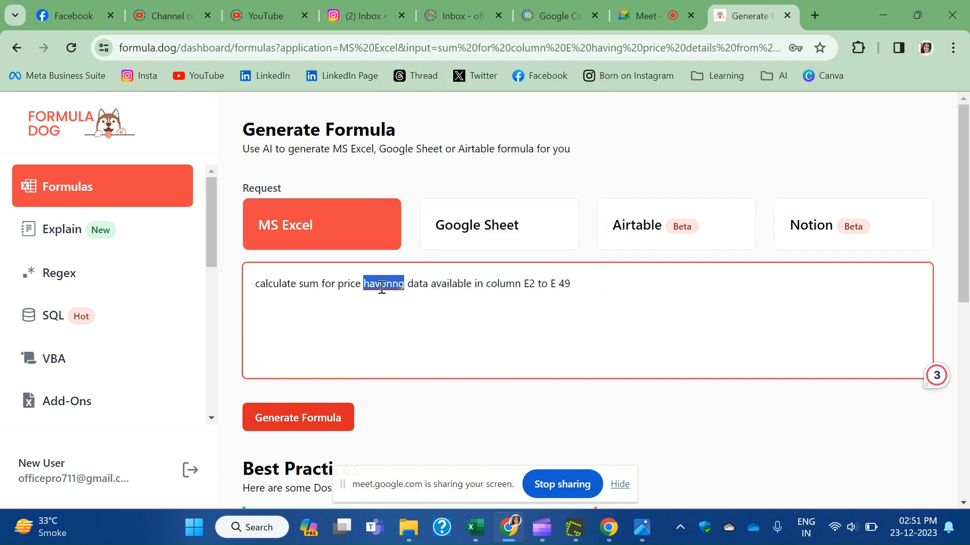
click(386, 285)
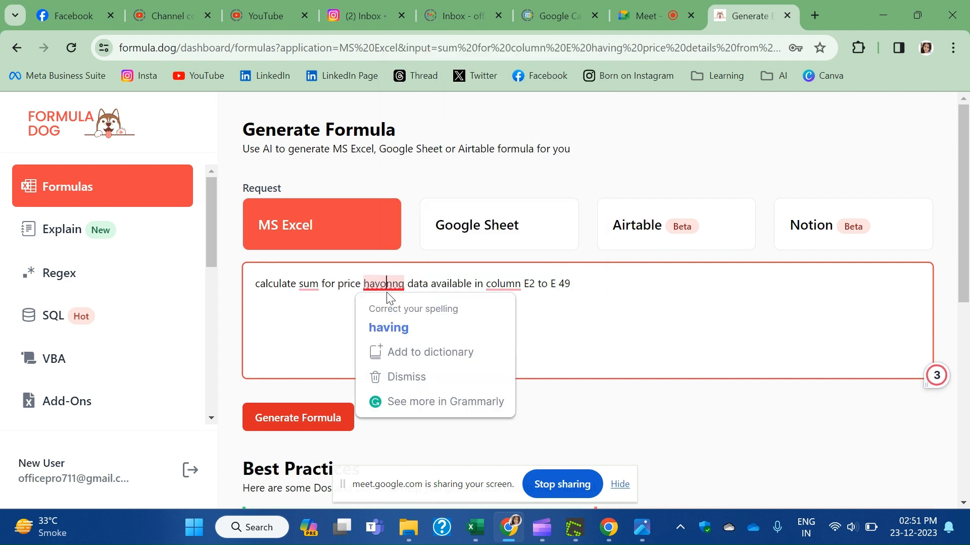
click(418, 329)
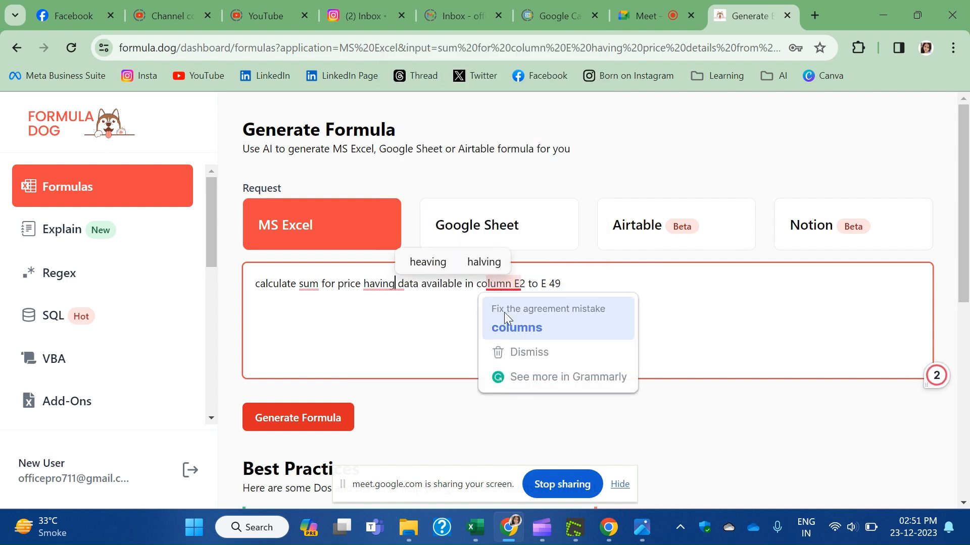
click(315, 283)
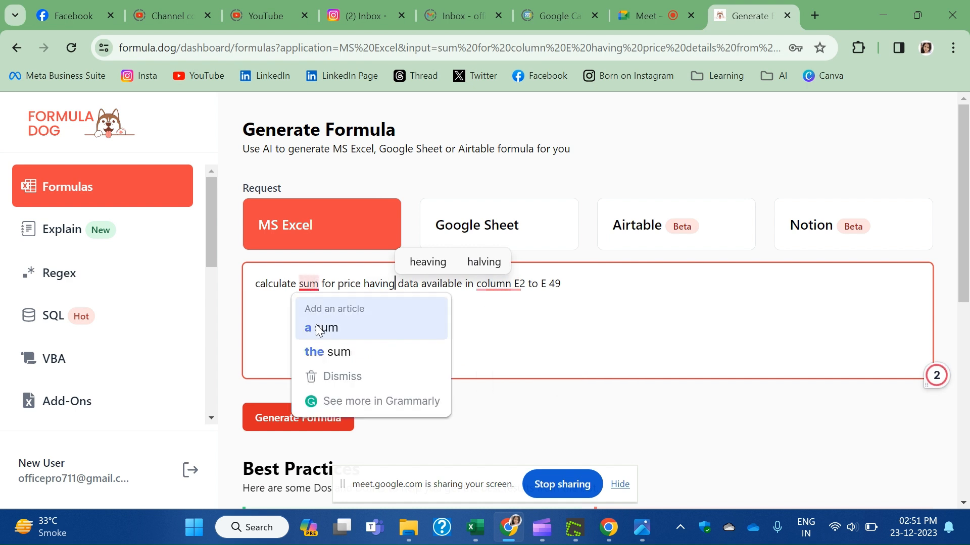
click(323, 327)
click(595, 287)
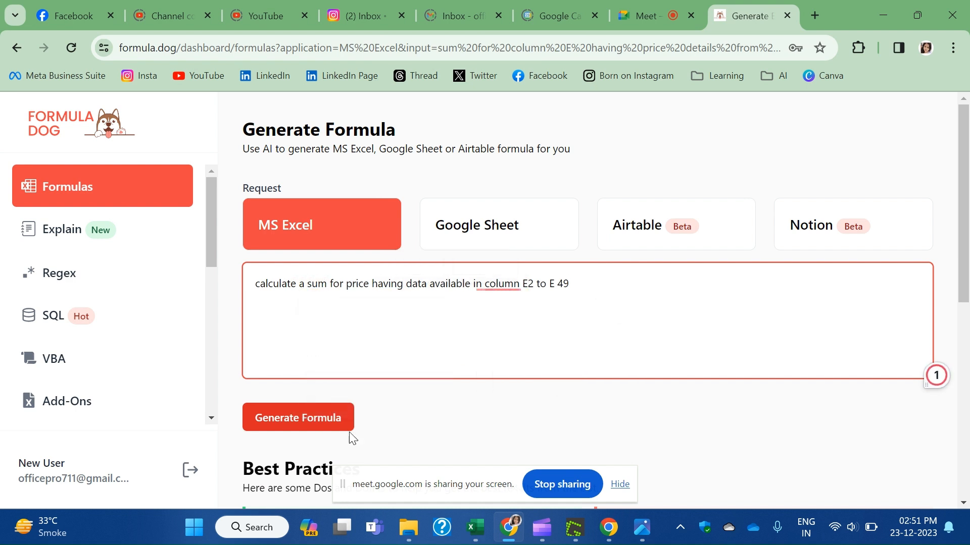
Generate the formula, select the output =SUM(E2:E49), and switch to Live.xlsx.
click(336, 425)
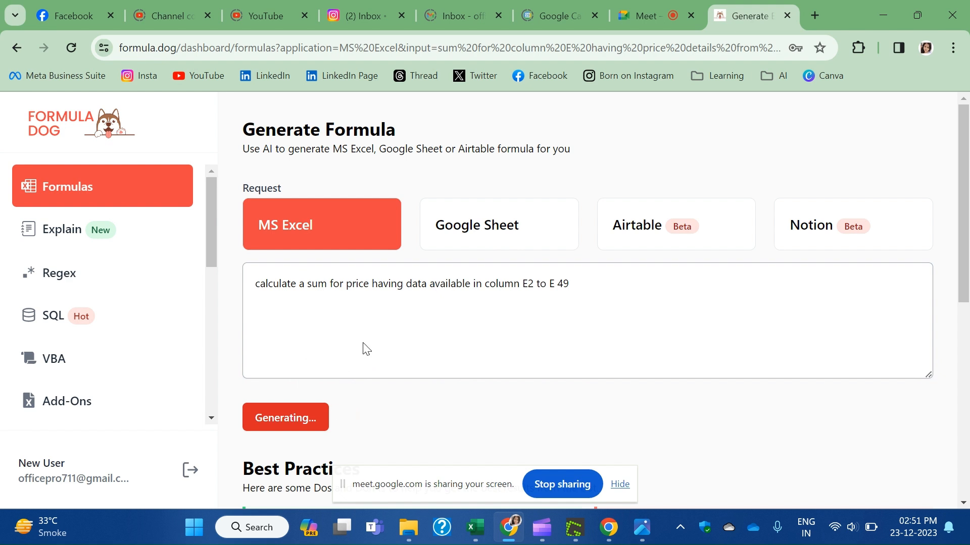
scroll(393, 342, down, 3)
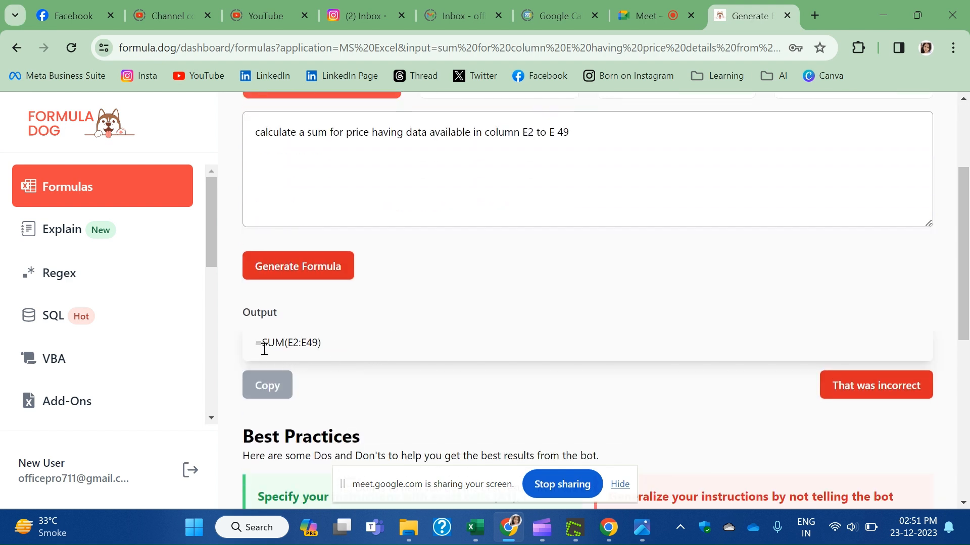
drag(256, 345, 326, 348)
key(ctrl+c)
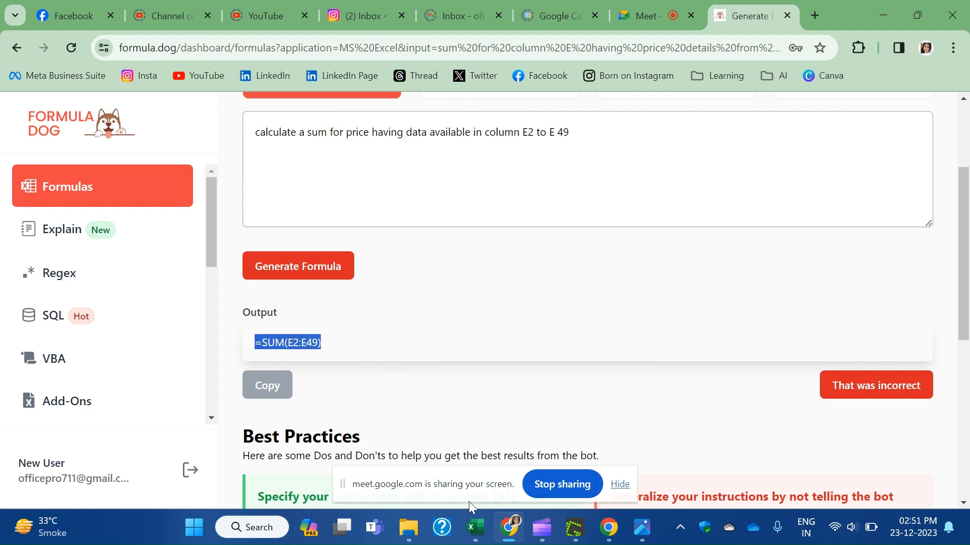
mouse_move(482, 537)
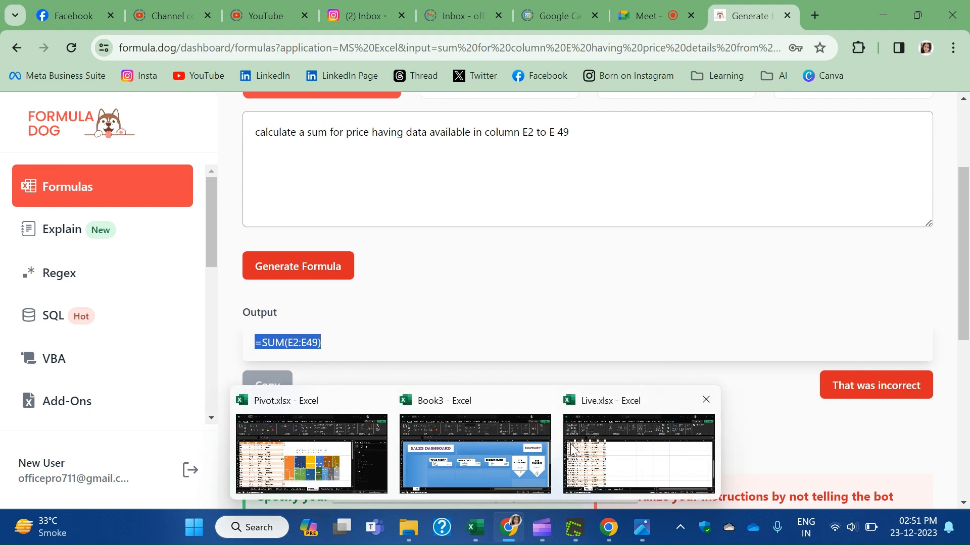
click(572, 449)
Paste =SUM(E2:E49) into E50 on the Timeline sheet and confirm the 17758 total.
scroll(383, 412, down, 4)
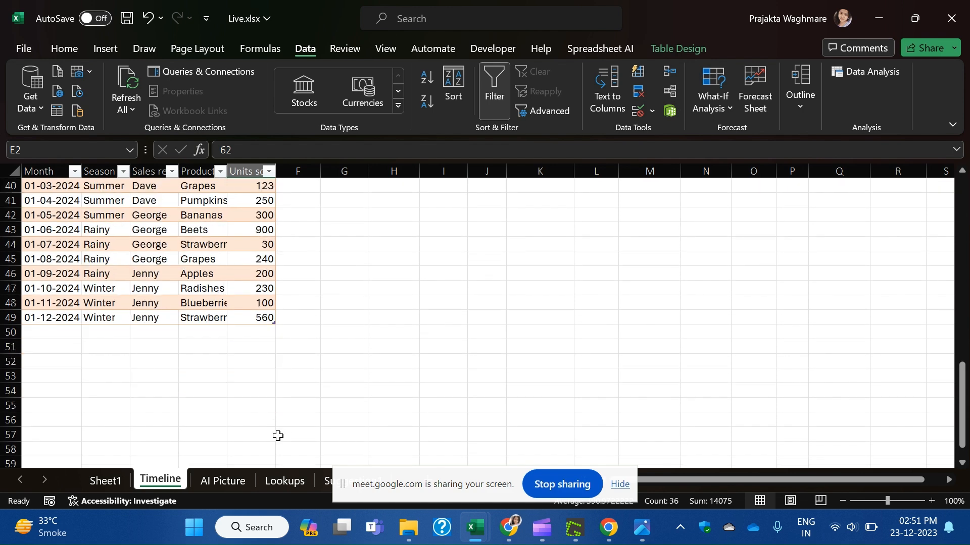
click(263, 332)
key(ctrl+v)
click(426, 373)
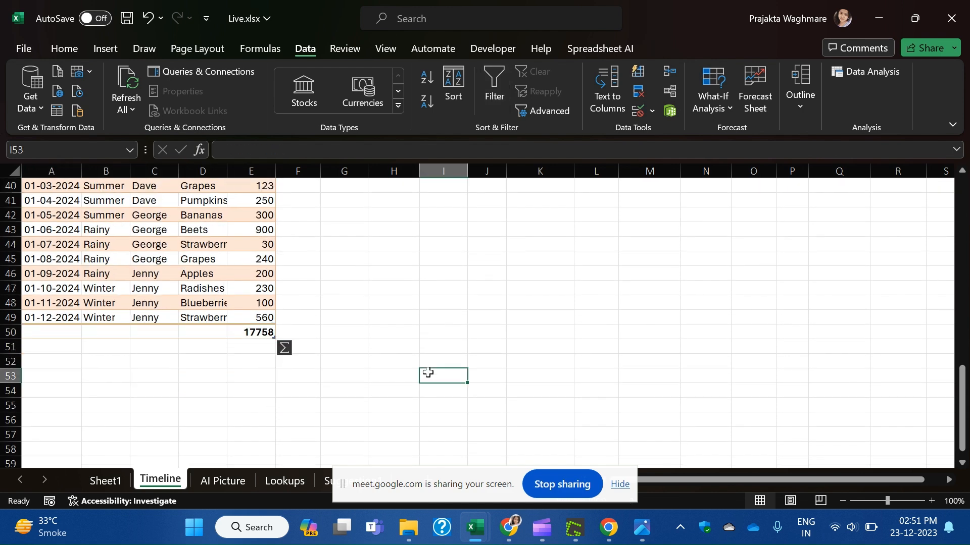
click(258, 331)
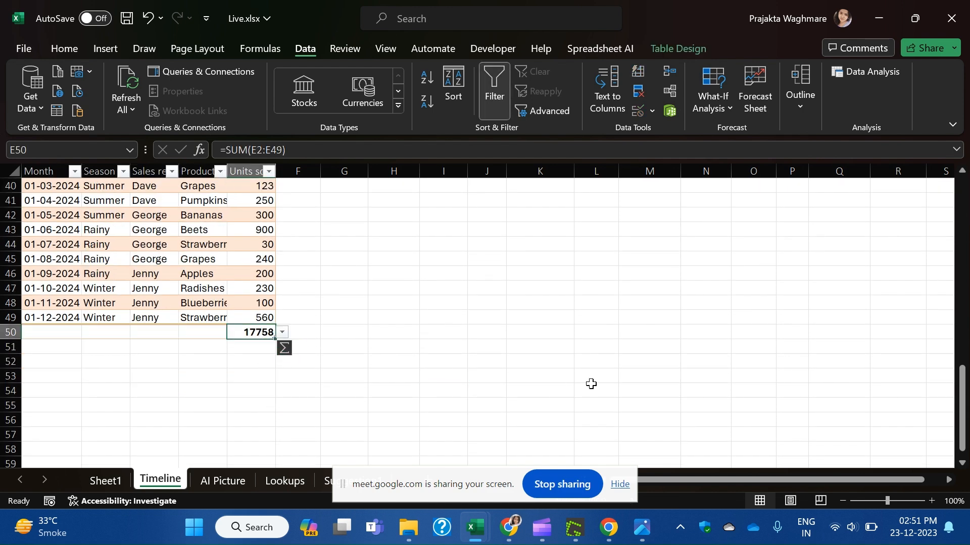
click(590, 386)
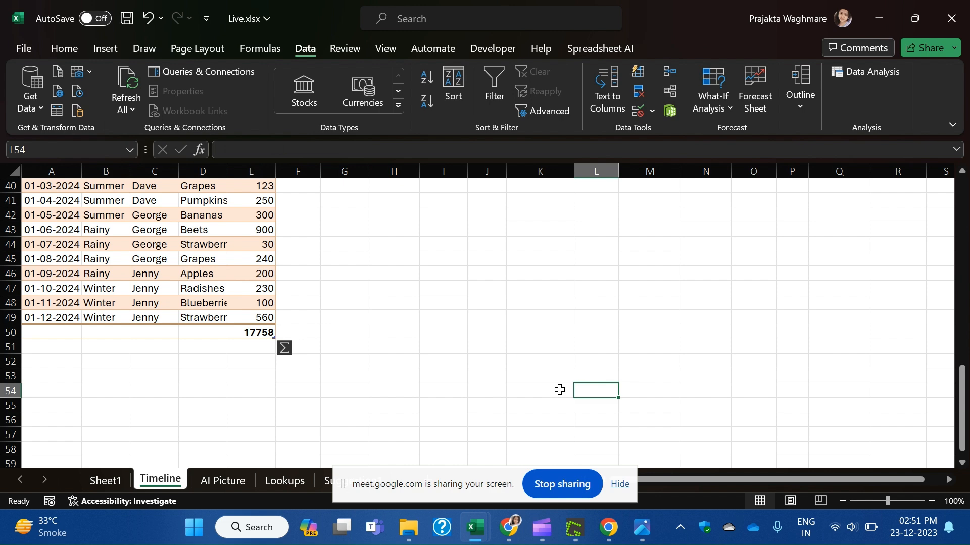
Bring the Formula Dog browser page back to the front.
click(596, 528)
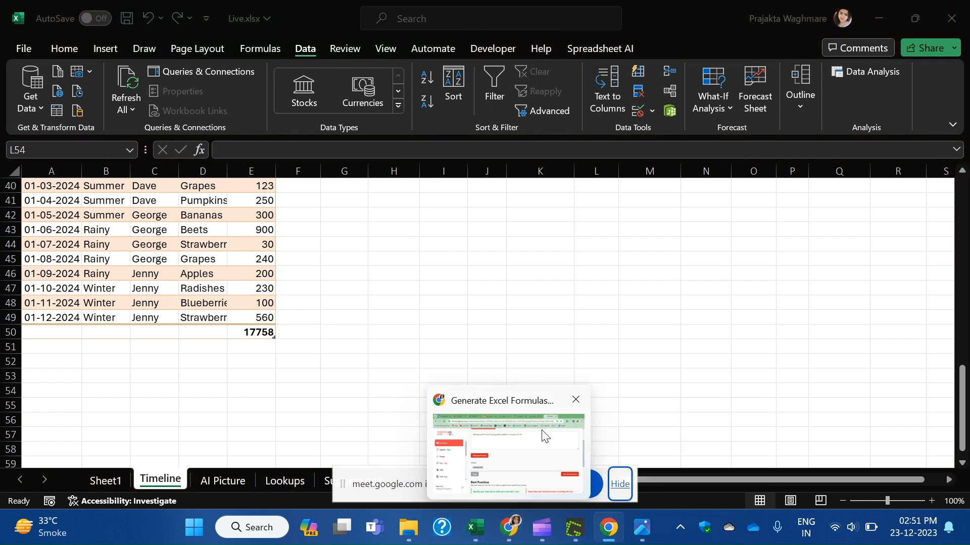
click(542, 435)
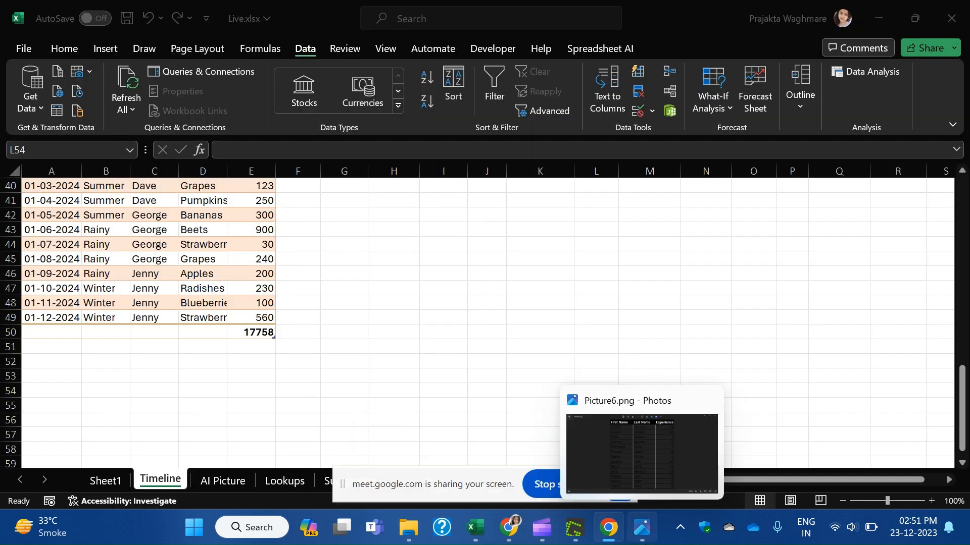
mouse_move(508, 540)
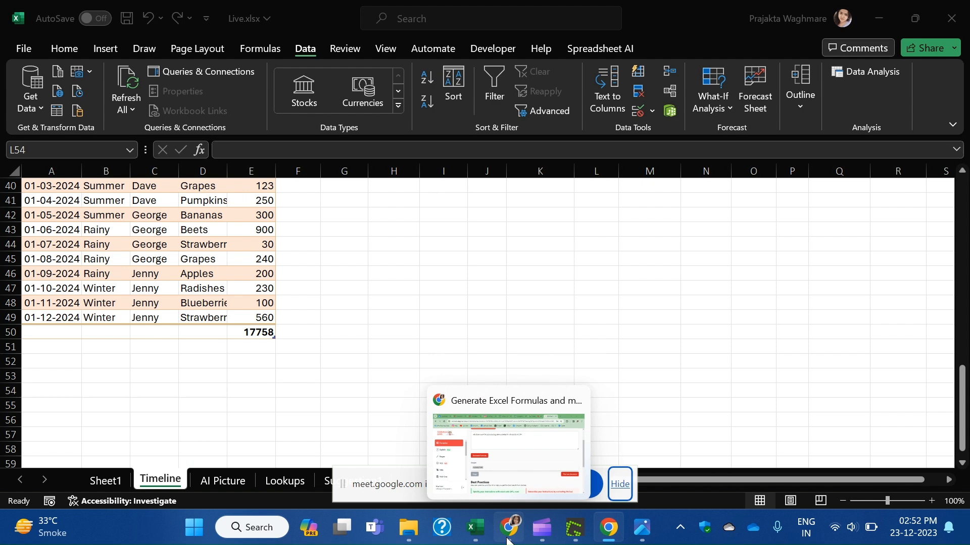
mouse_move(537, 444)
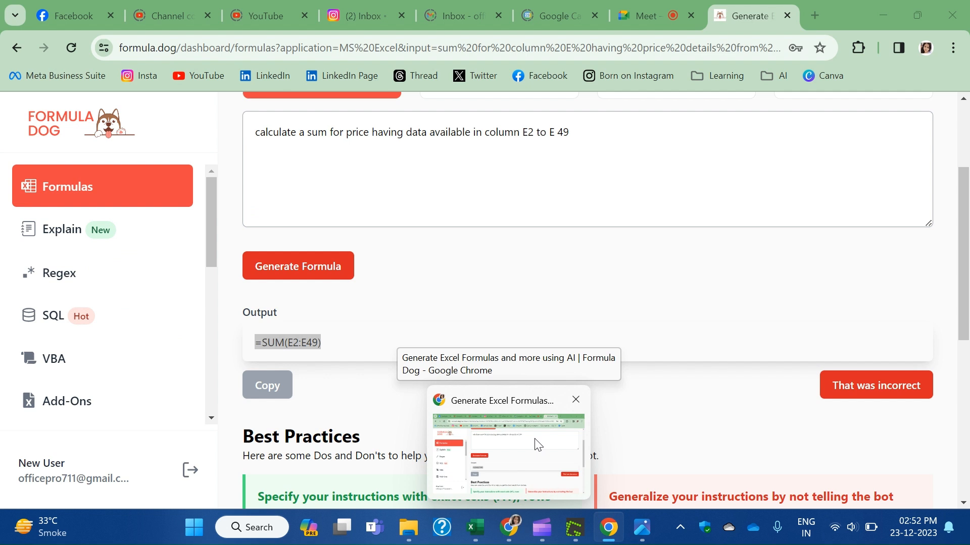
Dismiss the Chrome window preview and switch to the Google Meet tab.
click(537, 444)
mouse_move(612, 540)
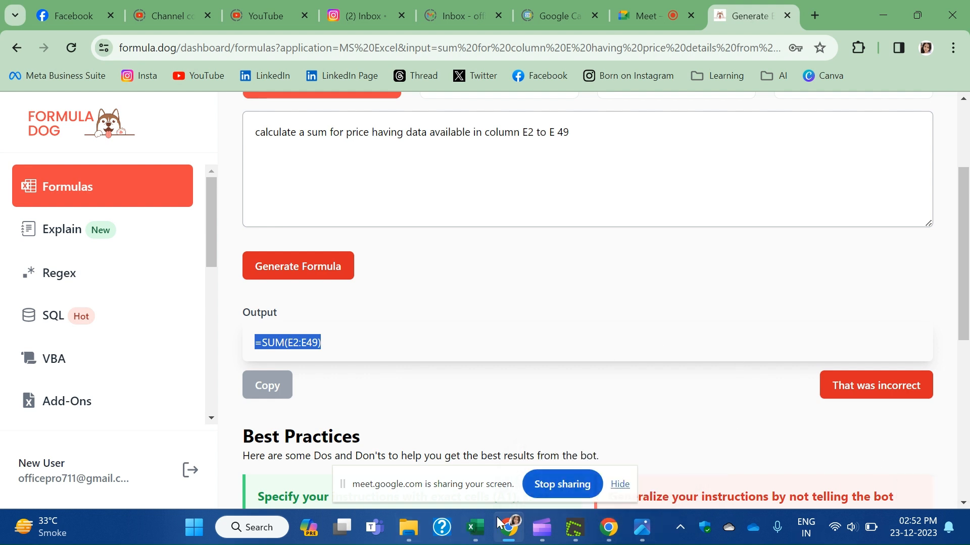
click(552, 427)
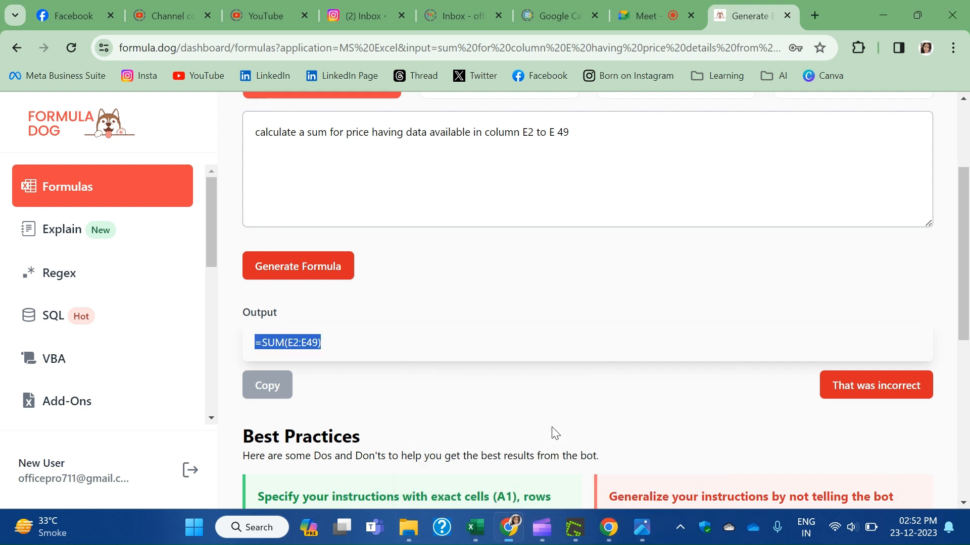
click(665, 7)
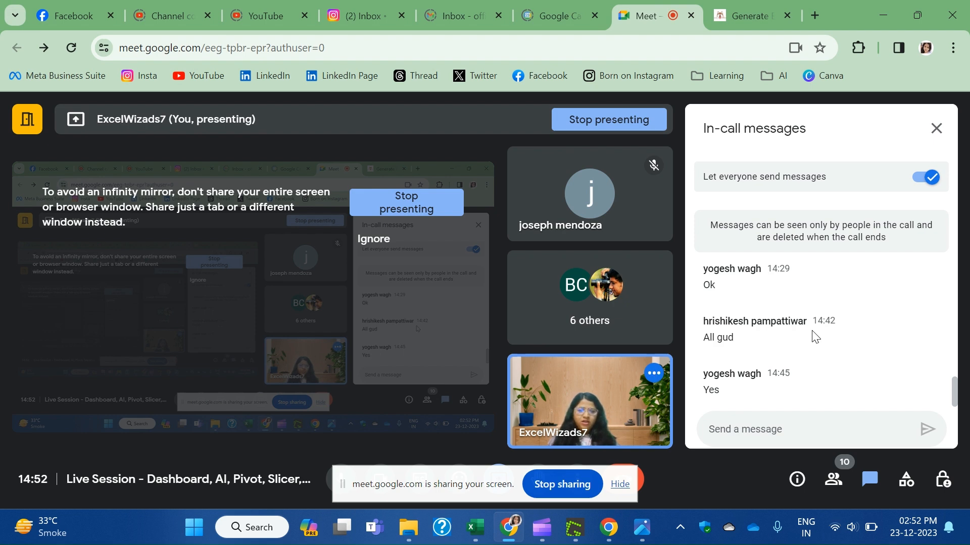
Hide the screen-sharing notification bar and stop presenting to the call.
click(619, 484)
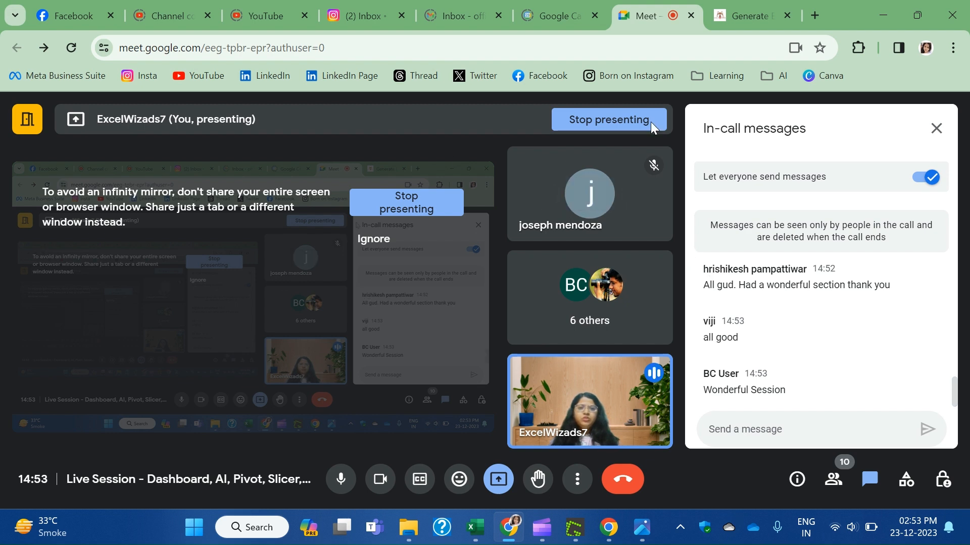
click(634, 121)
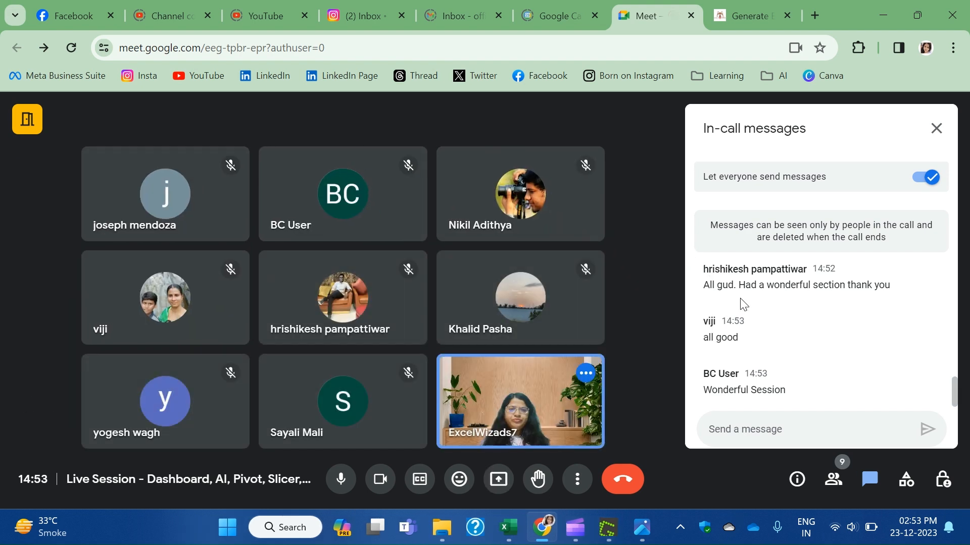
Copy the WhatsApp channel link from Meeting details and paste it into the chat message box.
click(768, 429)
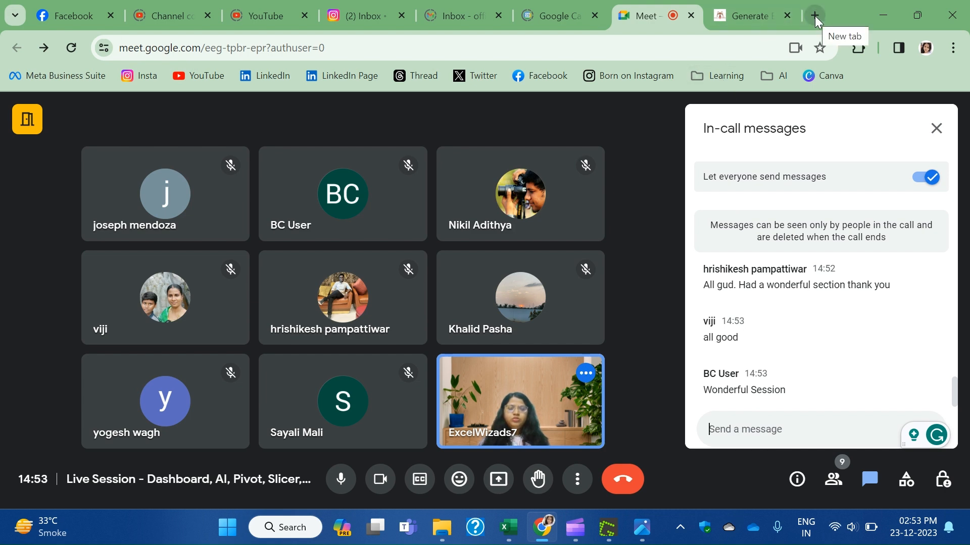
click(797, 478)
scroll(813, 329, up, 3)
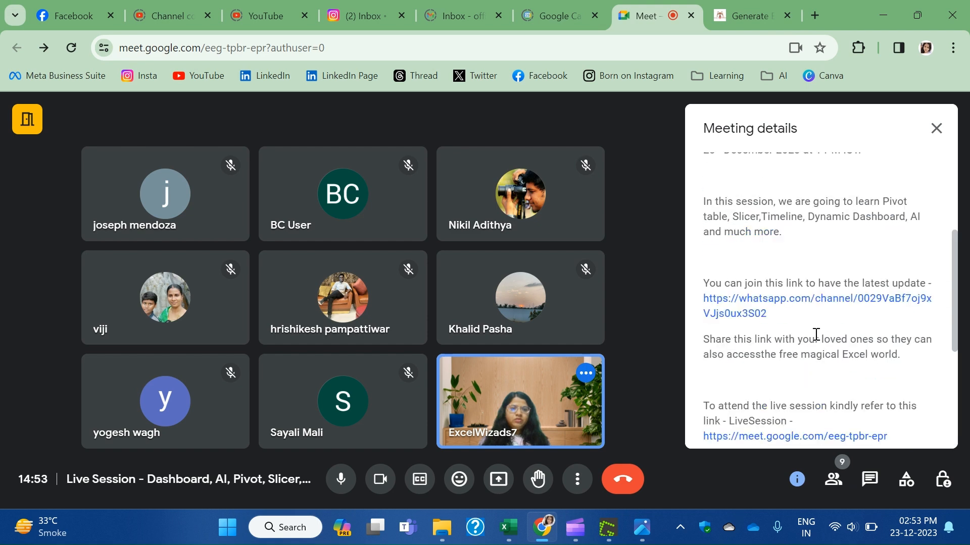
scroll(871, 367, down, 2)
scroll(871, 367, down, 2)
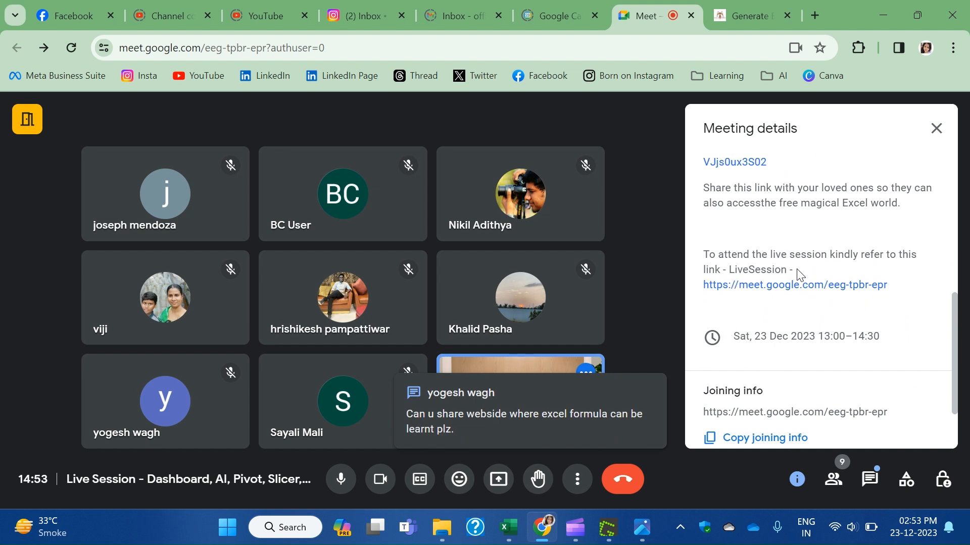
scroll(795, 270, up, 2)
drag(768, 238, 699, 225)
key(ctrl+c)
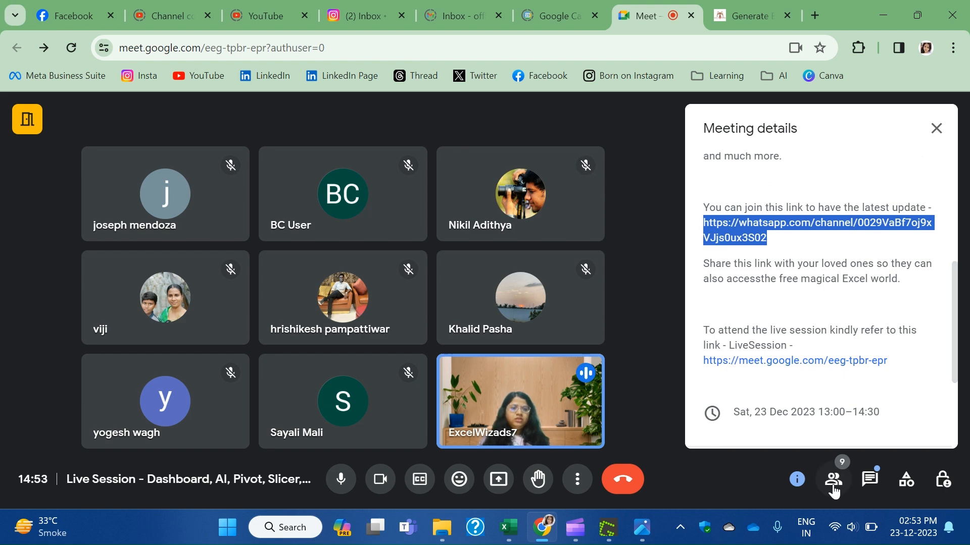
click(866, 482)
key(ctrl+v)
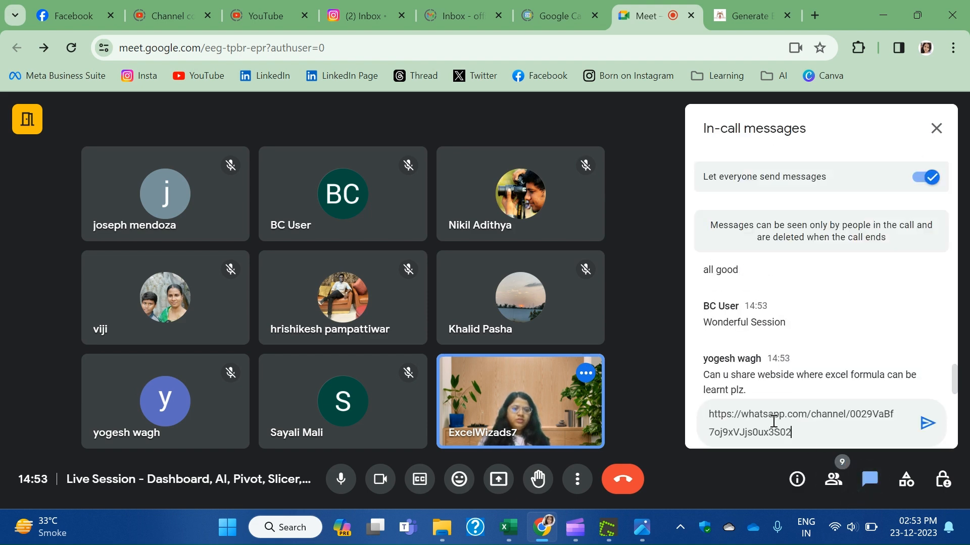
Send the WhatsApp channel link and scroll up to see the participant's 'Thankyou' reply.
key(Return)
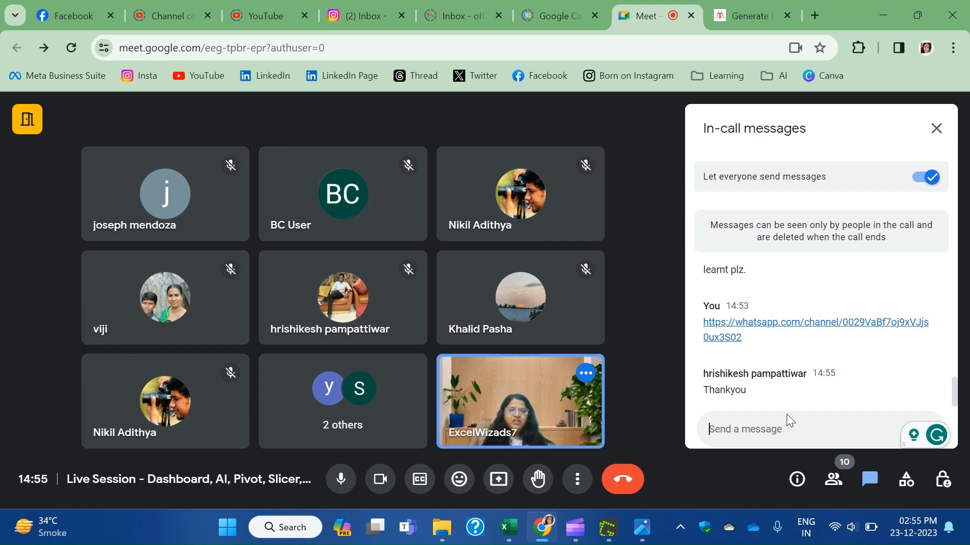
scroll(785, 308, up, 2)
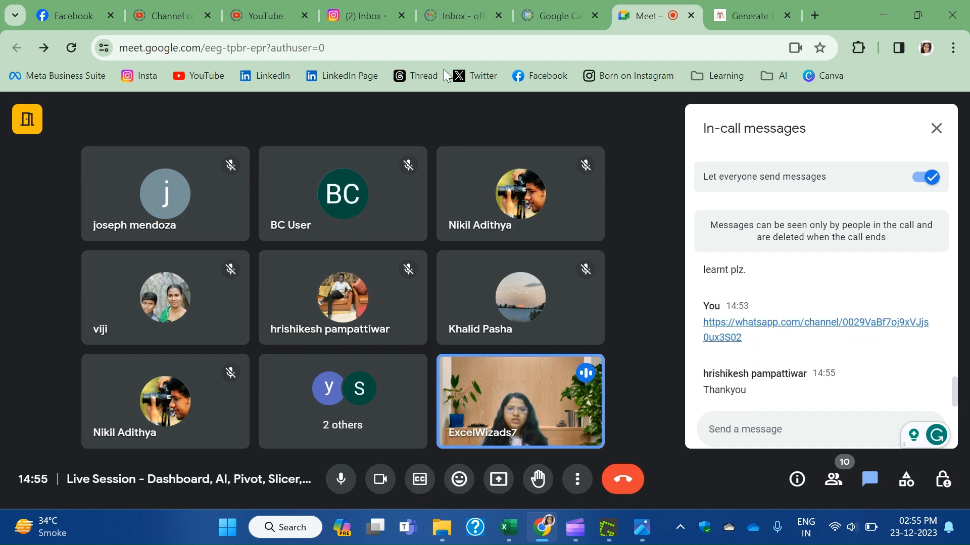
Copy the trainer's Instagram profile URL and send it as a Meet chat message.
click(363, 13)
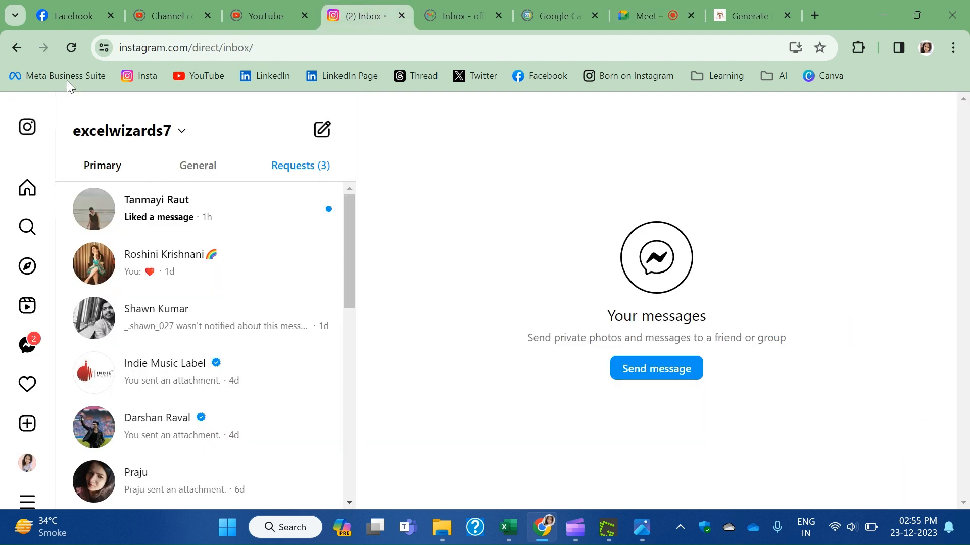
click(133, 78)
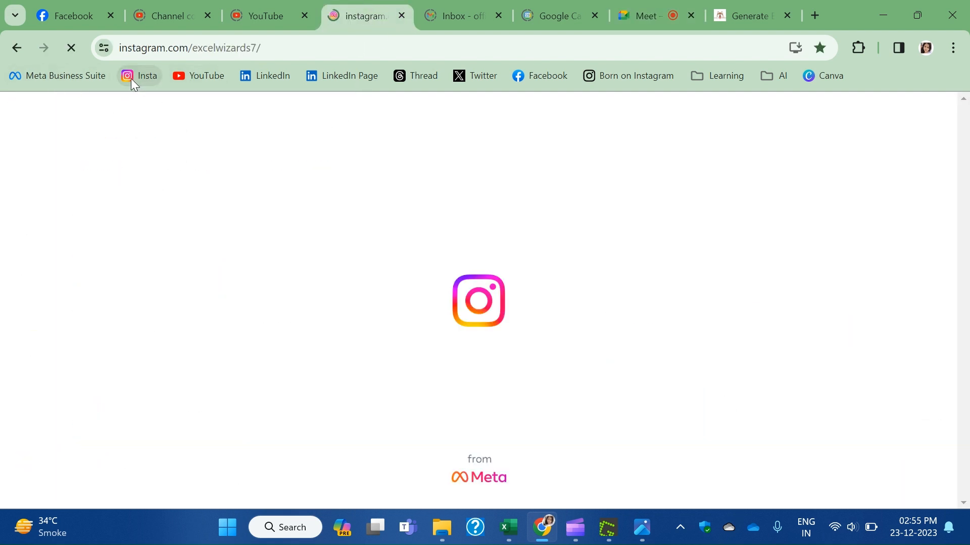
click(288, 43)
key(ctrl+c)
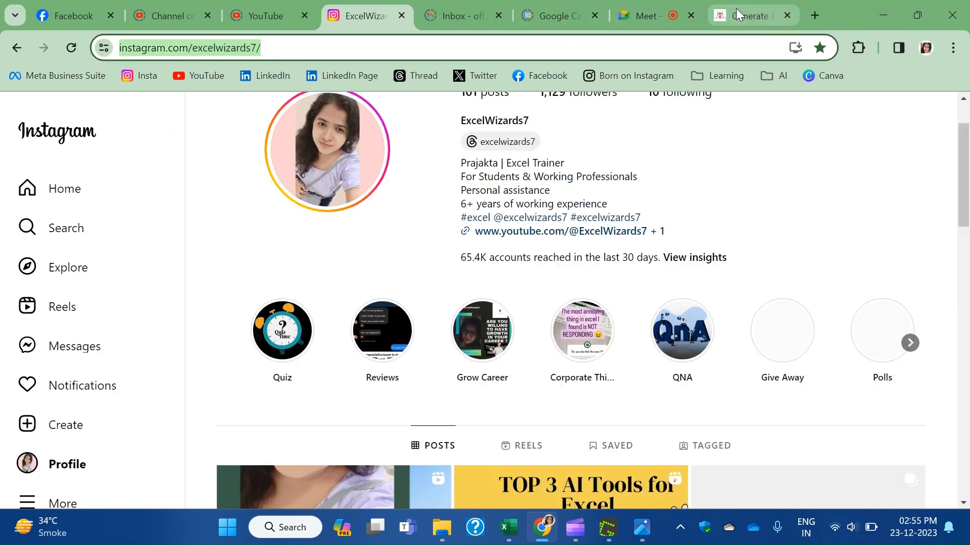
click(735, 8)
click(644, 20)
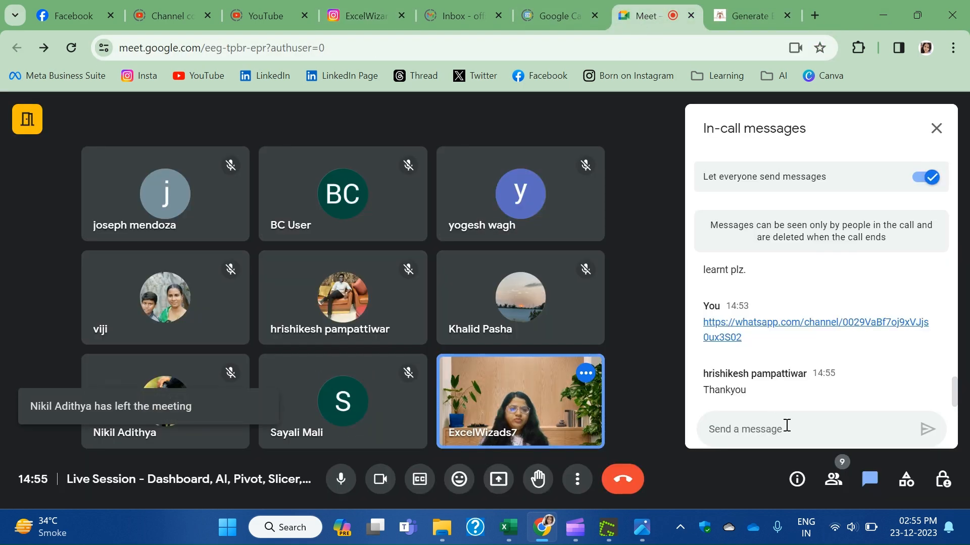
key(ctrl+v)
key(Return)
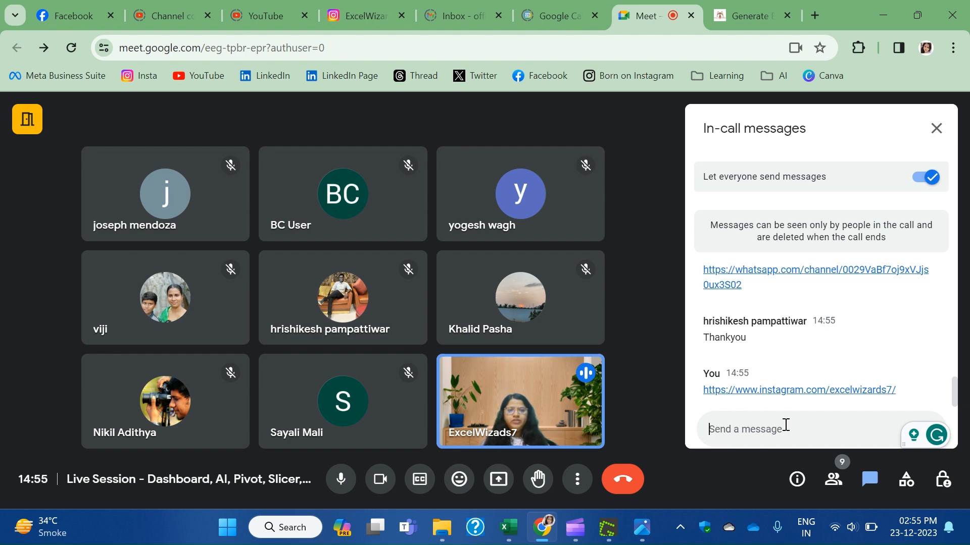
scroll(773, 323, up, 2)
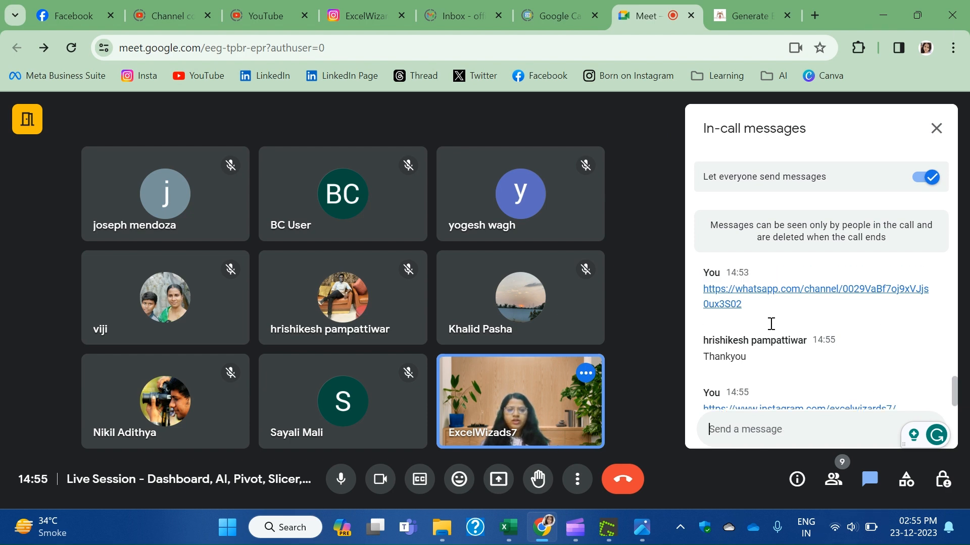
scroll(773, 333, down, 2)
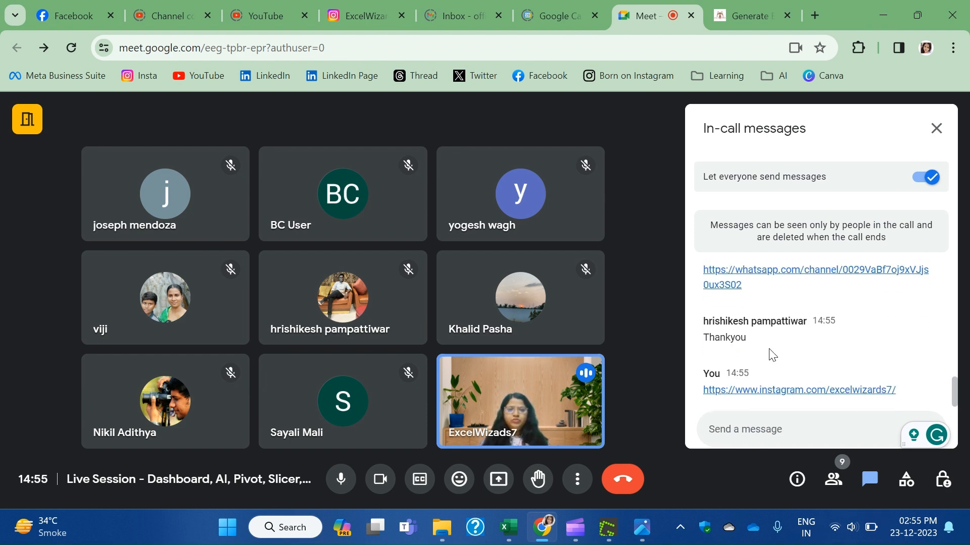
scroll(771, 355, up, 2)
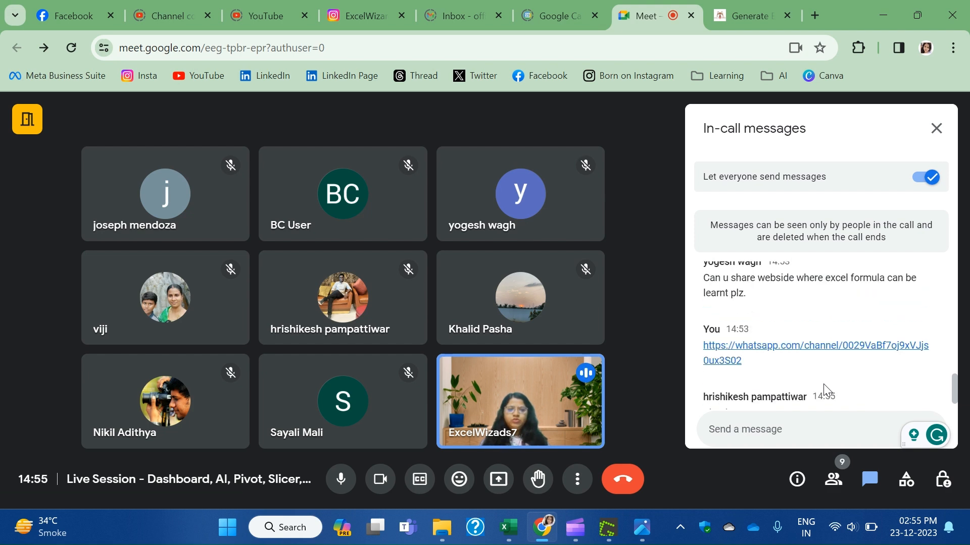
scroll(823, 390, down, 2)
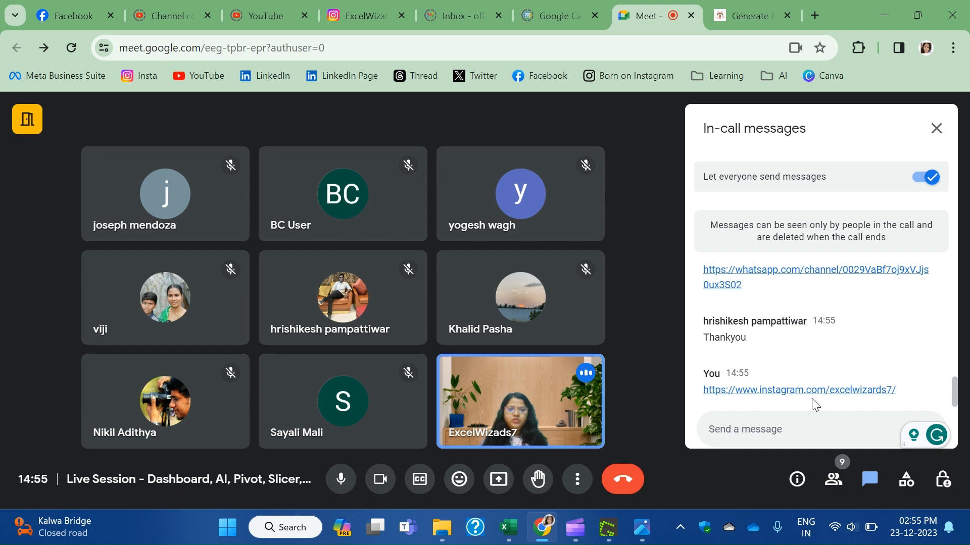
scroll(794, 374, up, 2)
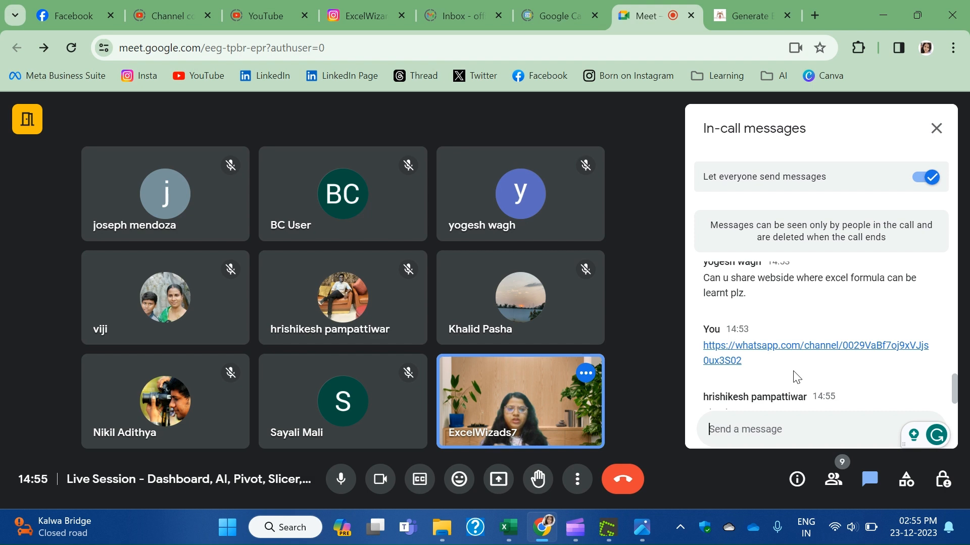
scroll(793, 377, down, 1)
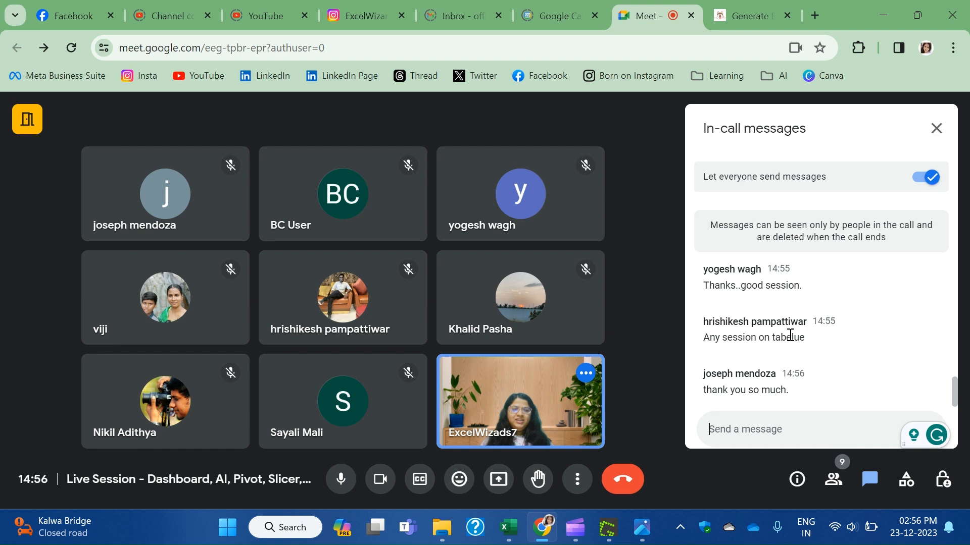
scroll(790, 348, up, 2)
scroll(790, 349, down, 3)
scroll(790, 354, up, 1)
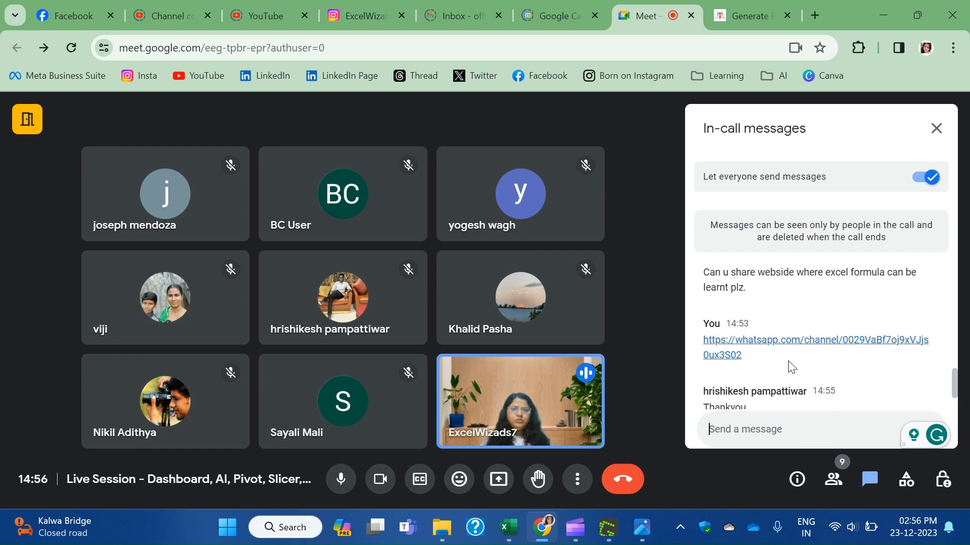
scroll(786, 372, down, 3)
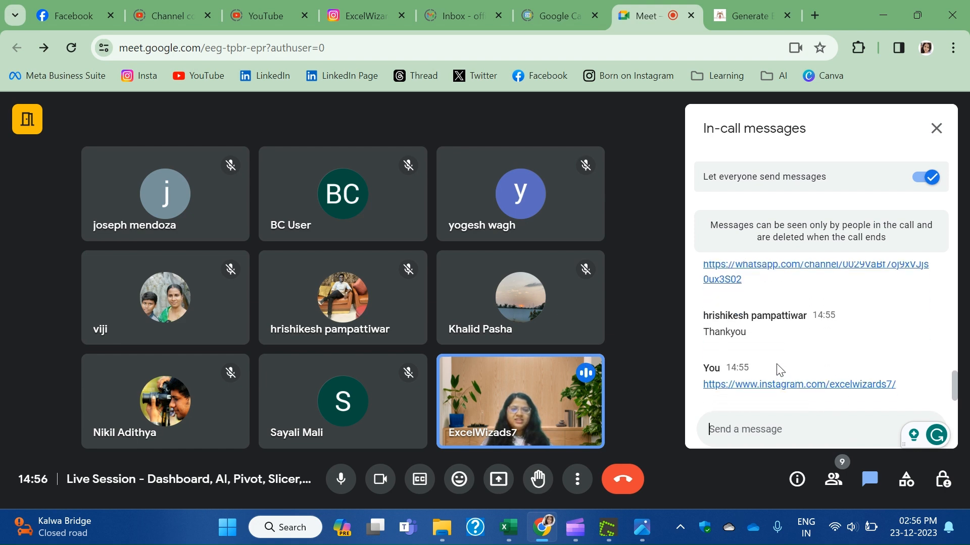
scroll(783, 372, up, 1)
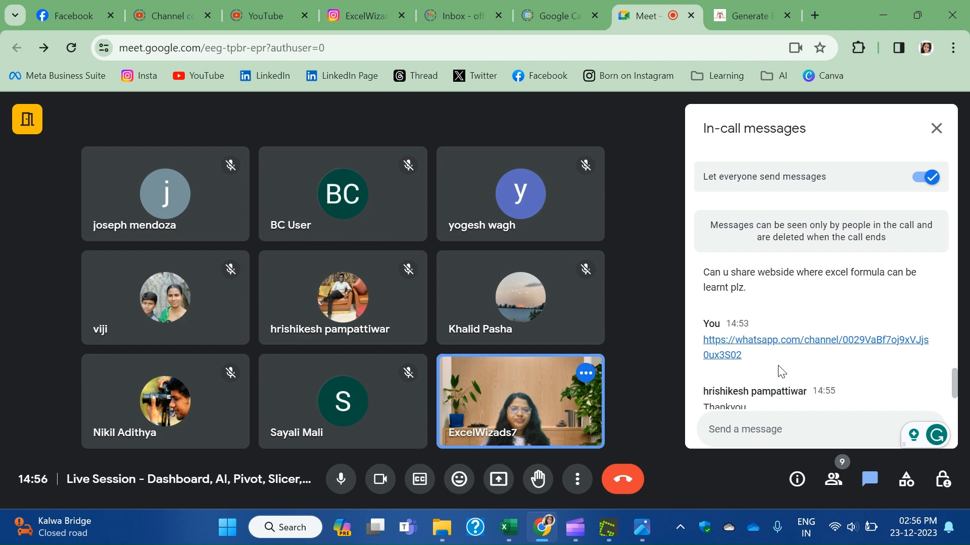
scroll(780, 369, down, 1)
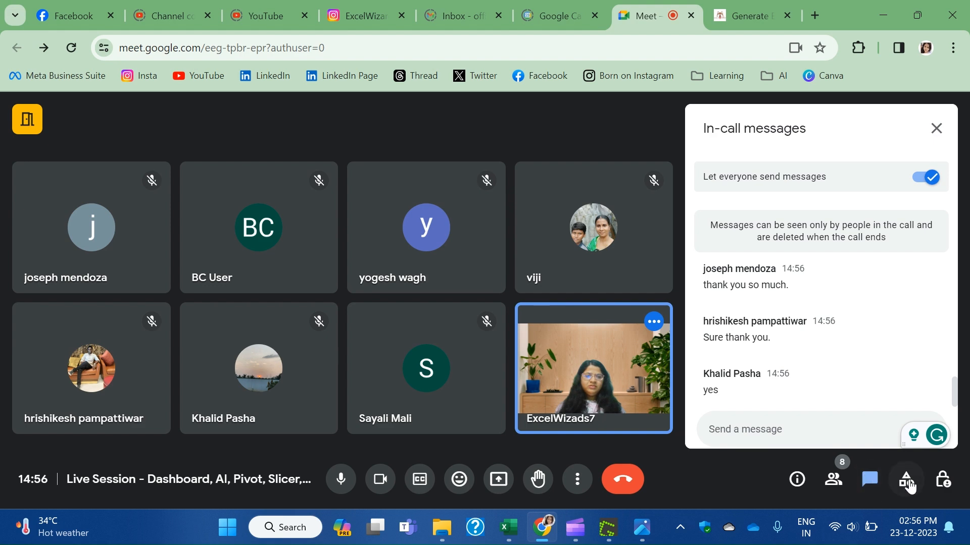
In Host controls, enable 'Turn on their microphone' for participants, then return to the chat.
click(943, 481)
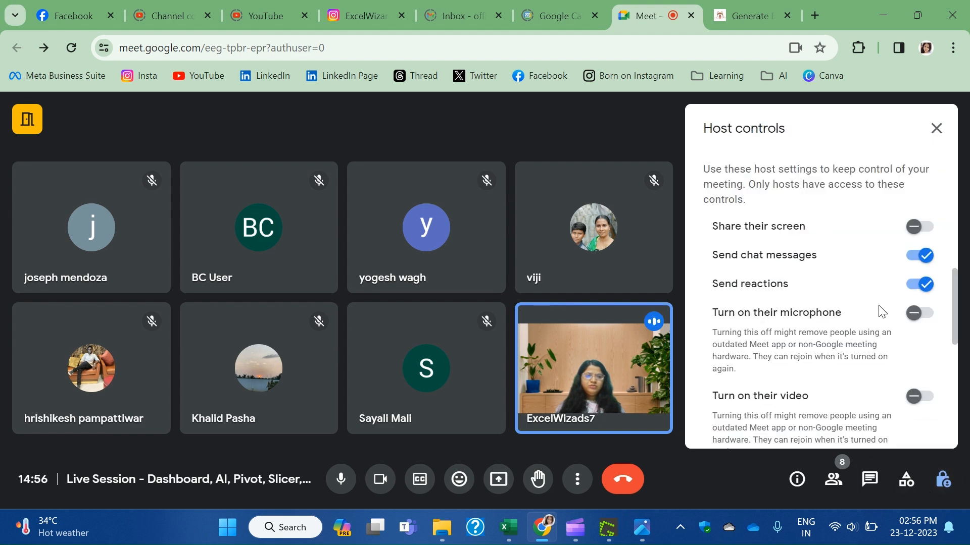
scroll(857, 379, down, 3)
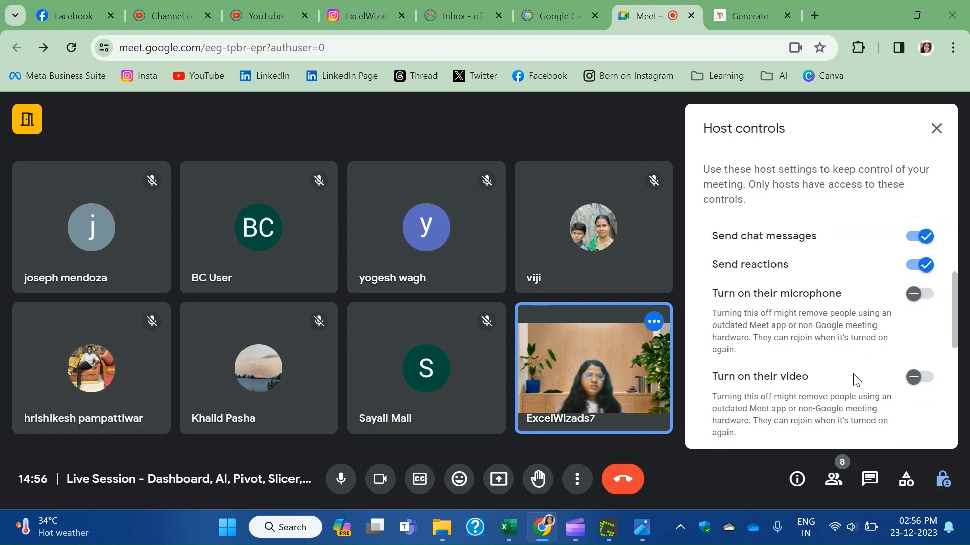
scroll(919, 355, up, 3)
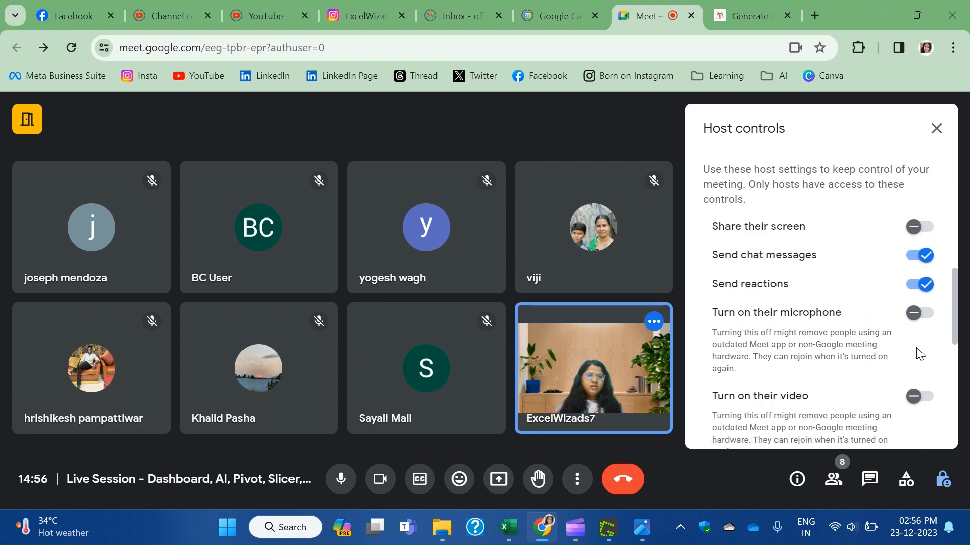
click(920, 313)
scroll(828, 354, down, 1)
scroll(818, 372, up, 3)
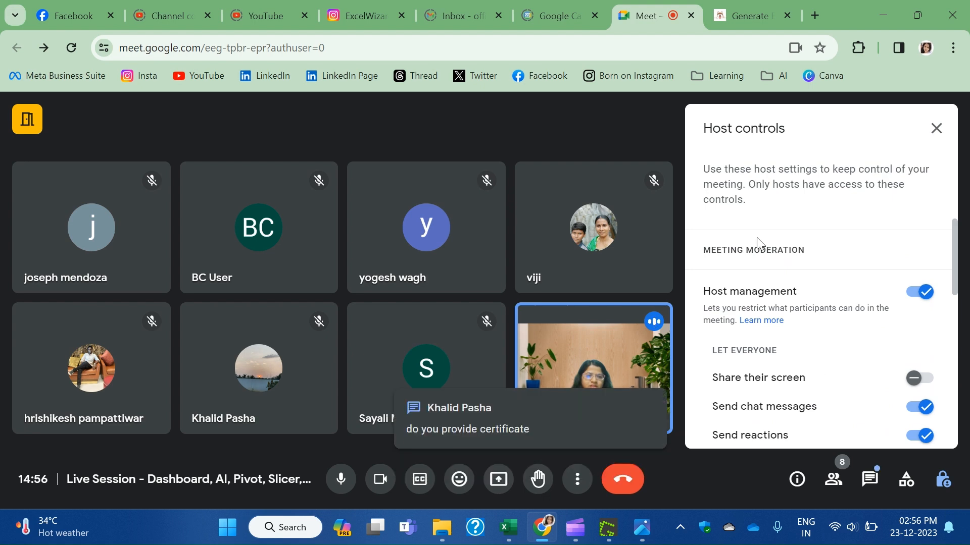
scroll(828, 346, down, 7)
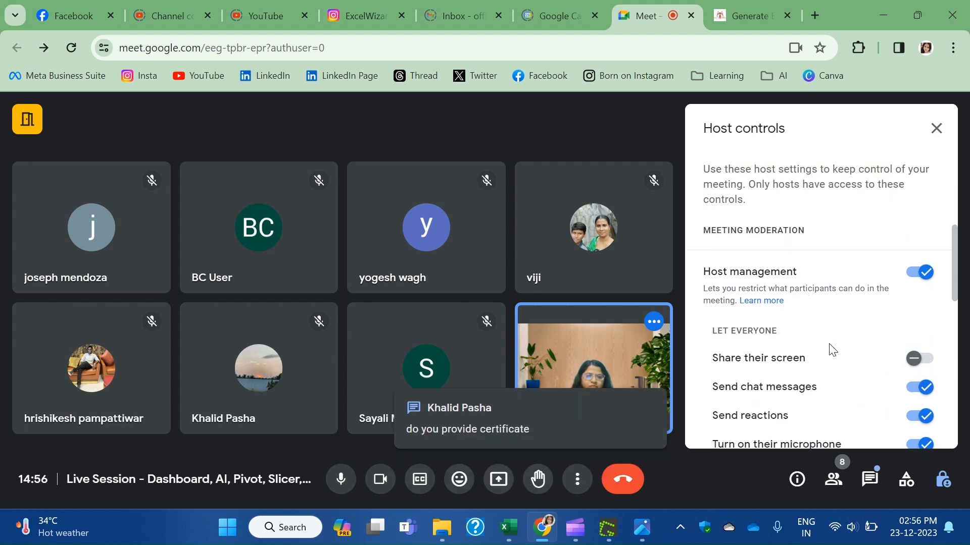
click(869, 480)
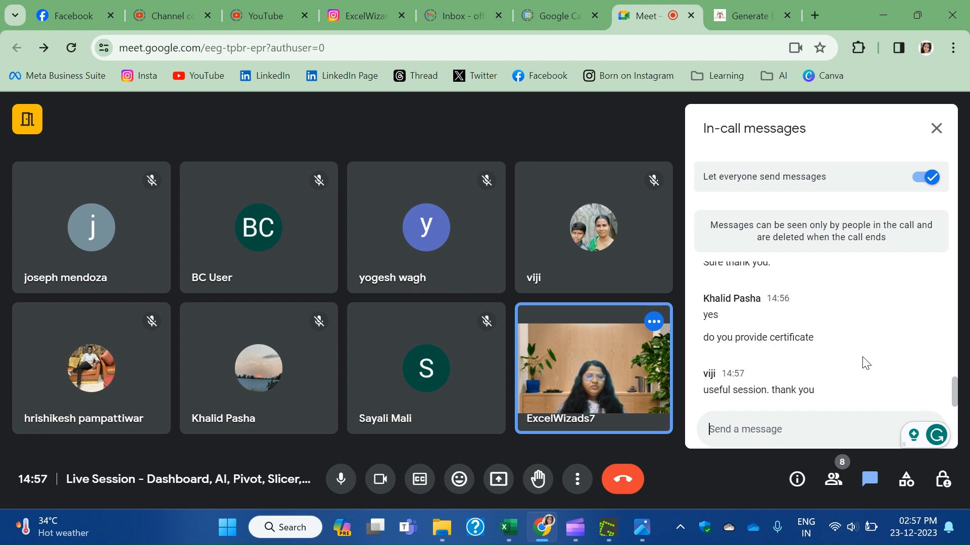
Scroll through the chat questions, highlighting the certificate question, then switch to the Formula Dog tab.
scroll(858, 362, up, 4)
scroll(857, 364, down, 4)
drag(733, 338, 835, 344)
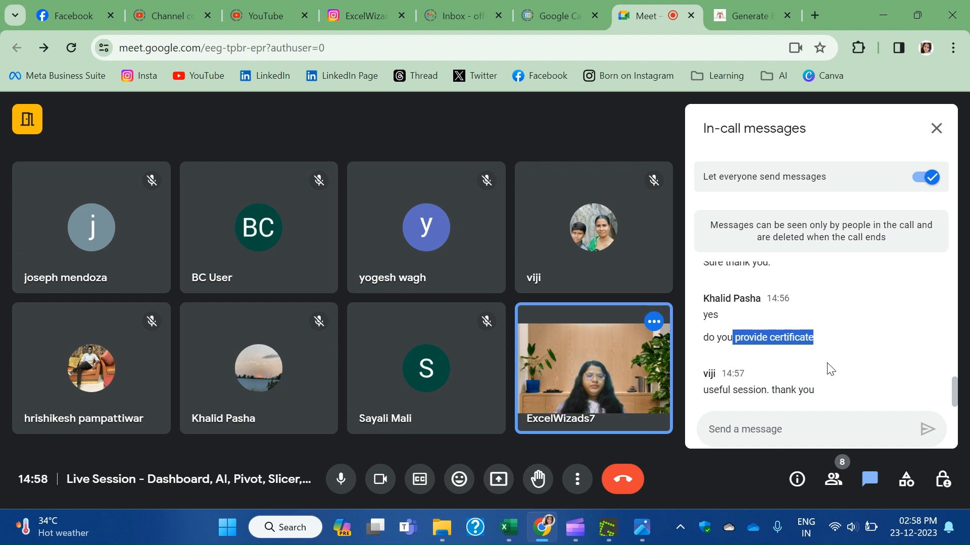
scroll(831, 370, up, 1)
scroll(830, 370, up, 1)
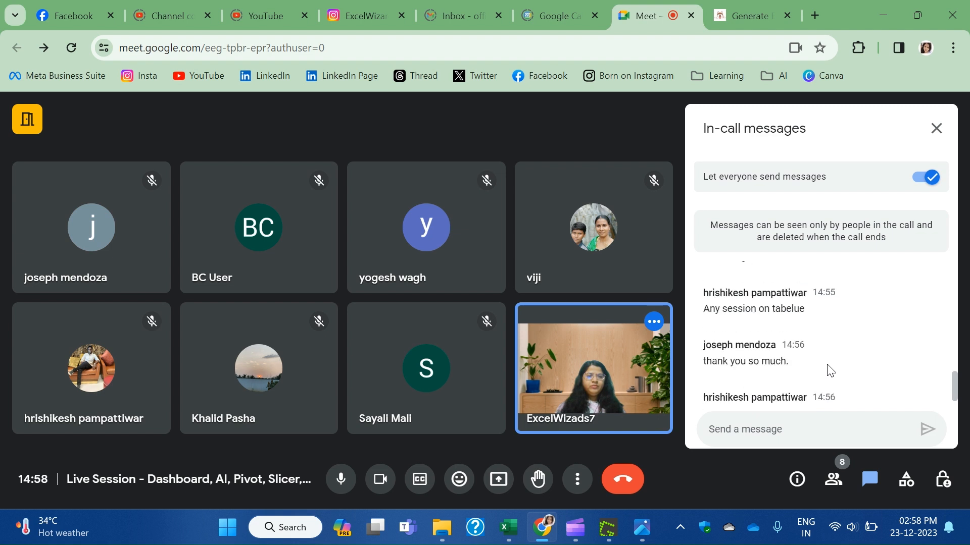
scroll(829, 371, up, 1)
scroll(828, 365, up, 4)
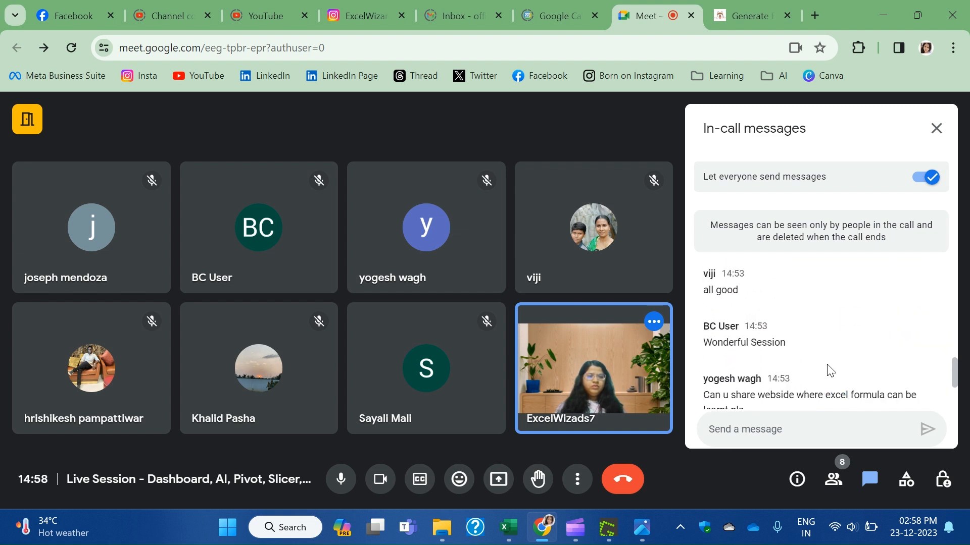
scroll(831, 370, down, 1)
drag(770, 319, 915, 341)
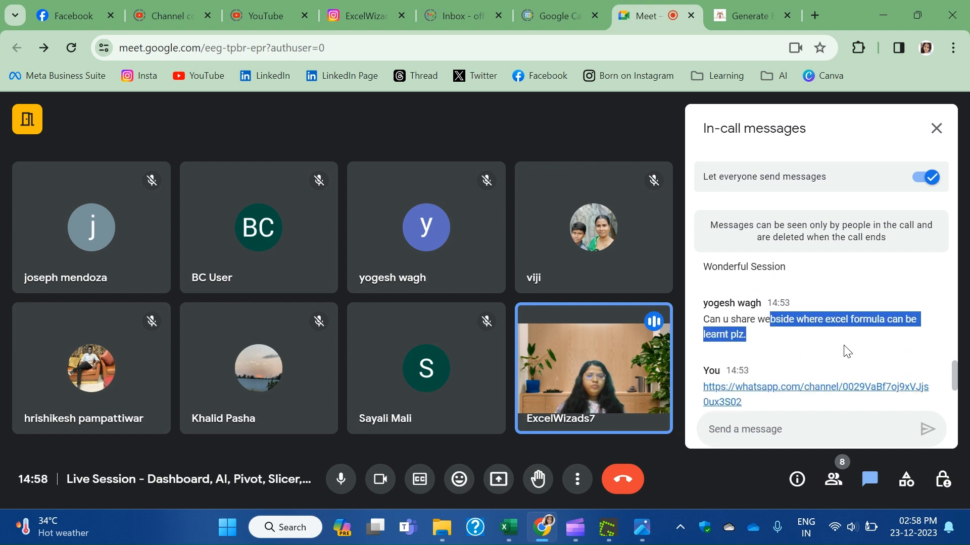
click(754, 16)
Navigate back from the sign-up error page through the earlier Formula Dog pages.
scroll(223, 251, up, 3)
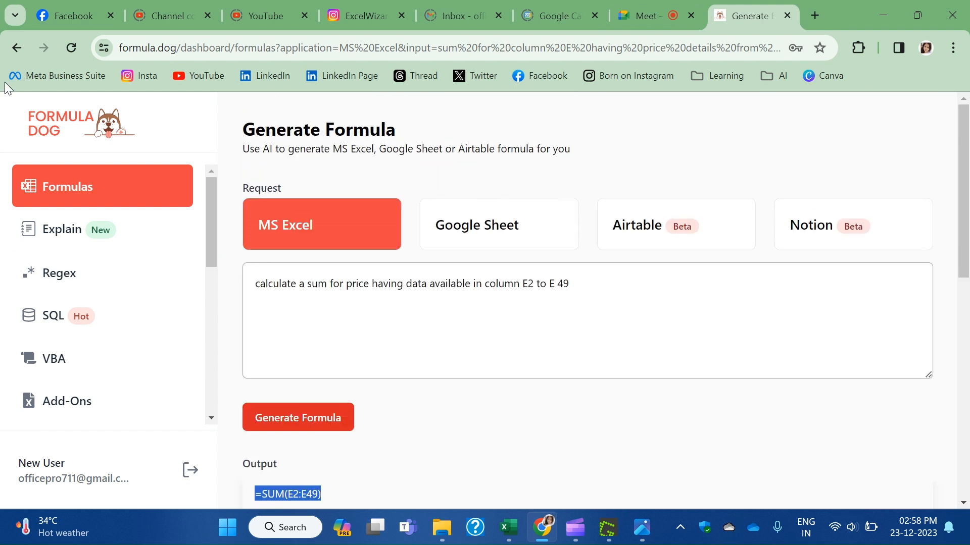
click(38, 124)
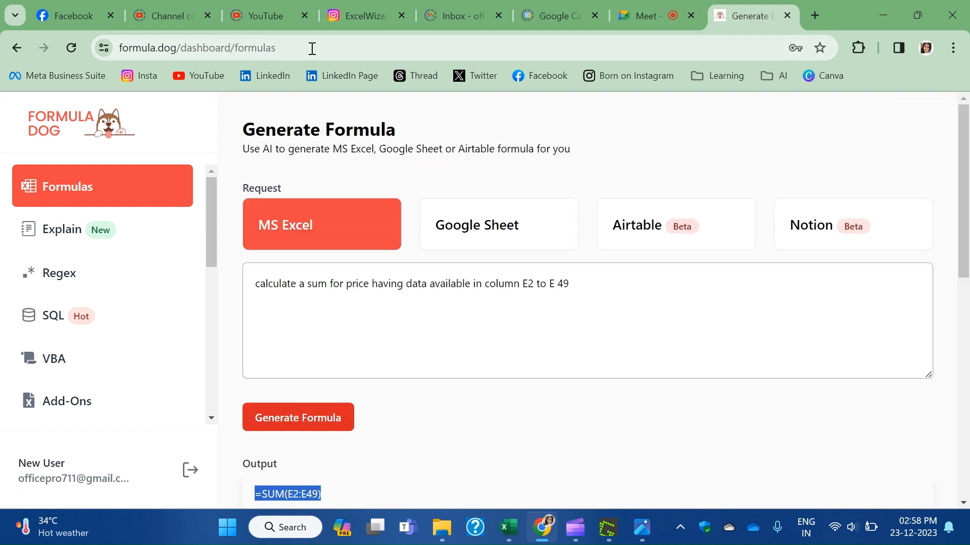
click(312, 48)
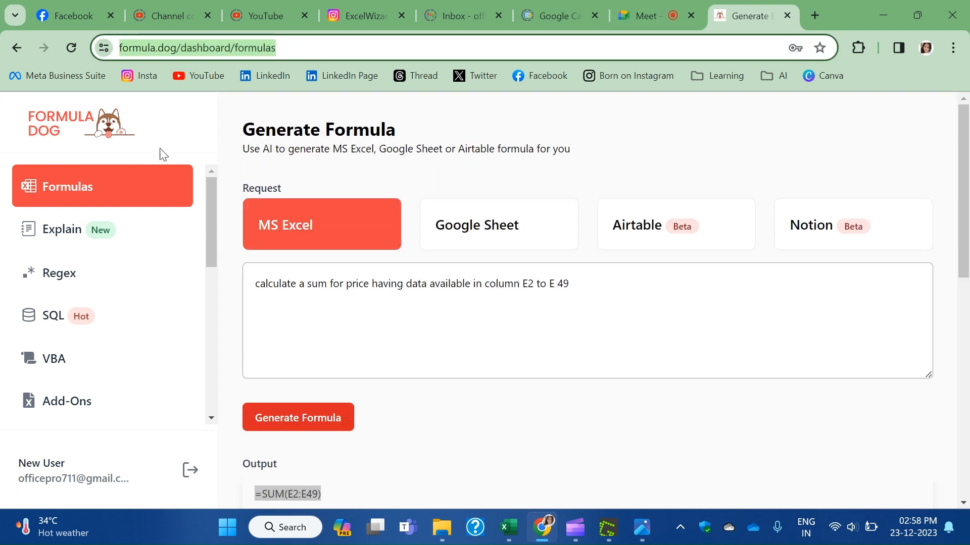
click(185, 50)
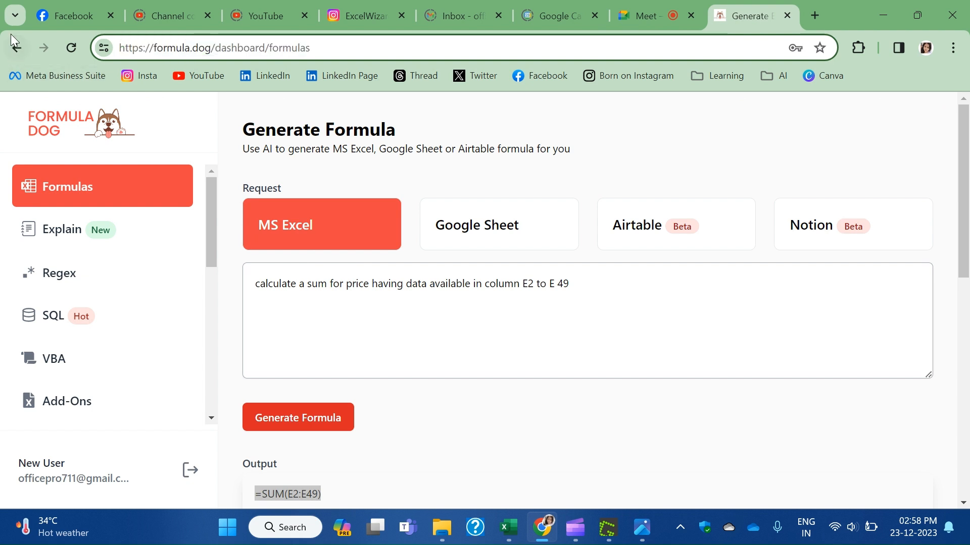
click(16, 48)
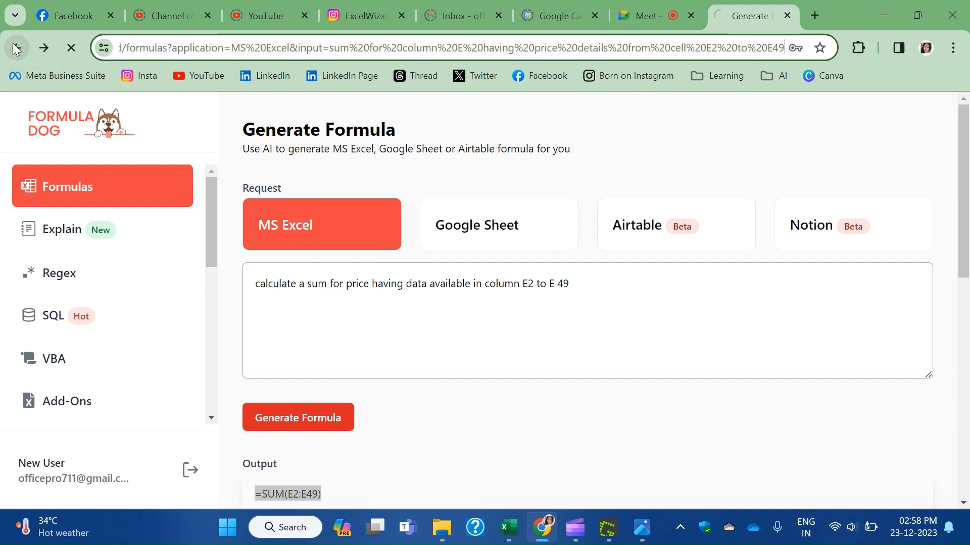
scroll(535, 318, up, 3)
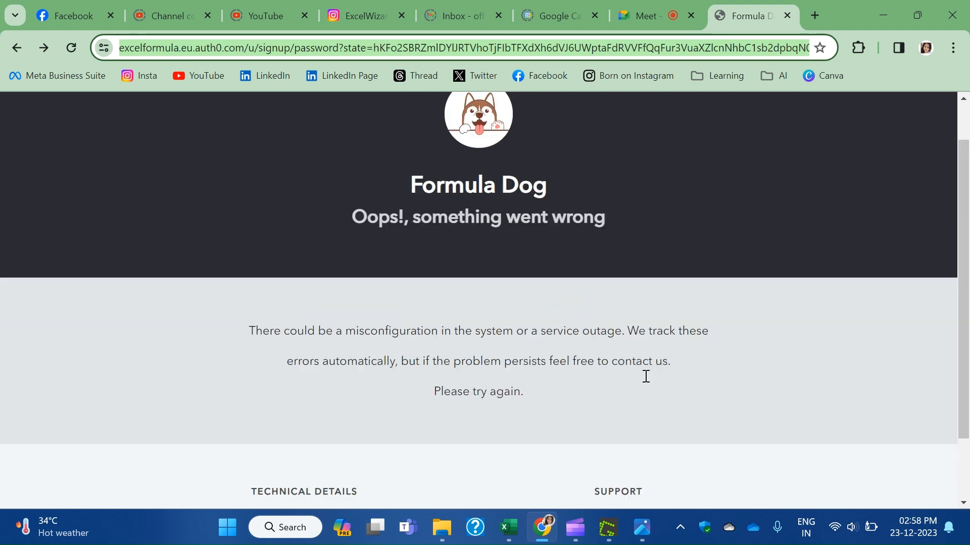
click(11, 48)
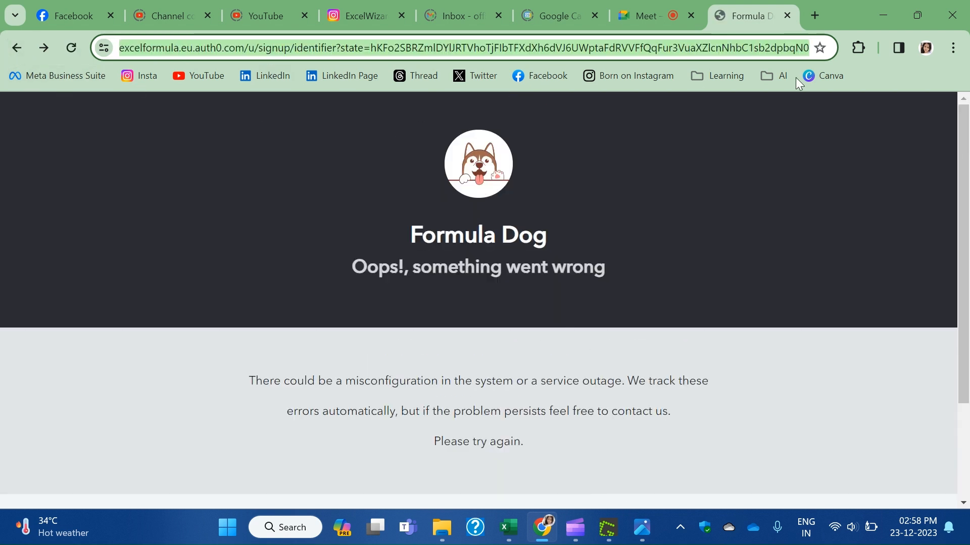
Load formula.dog from the AI bookmarks folder and select its address.
click(768, 76)
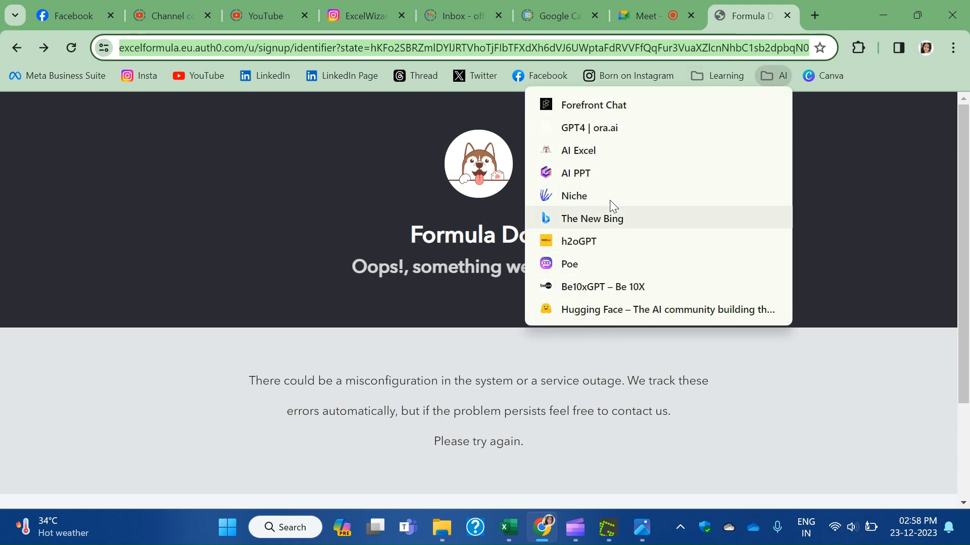
click(598, 153)
click(206, 49)
key(ctrl+c)
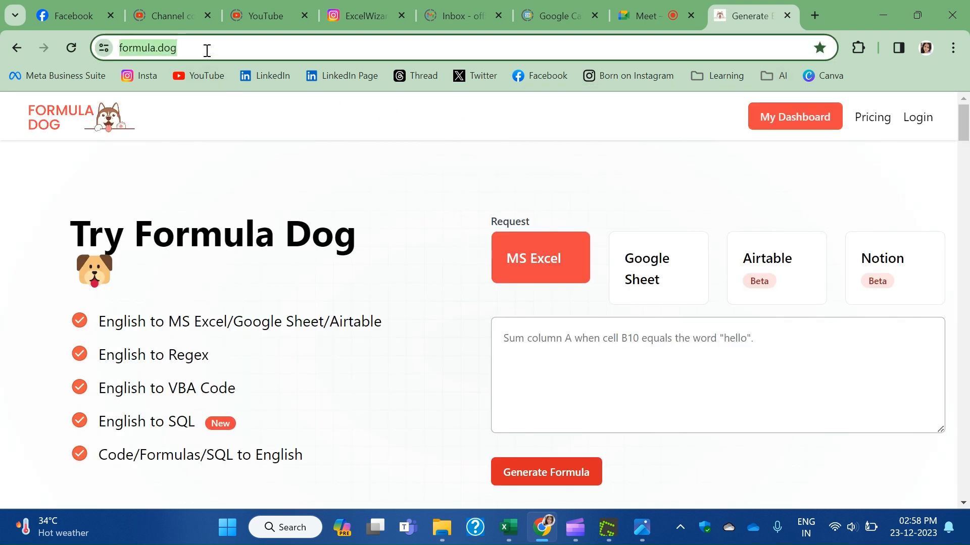
mouse_move(542, 528)
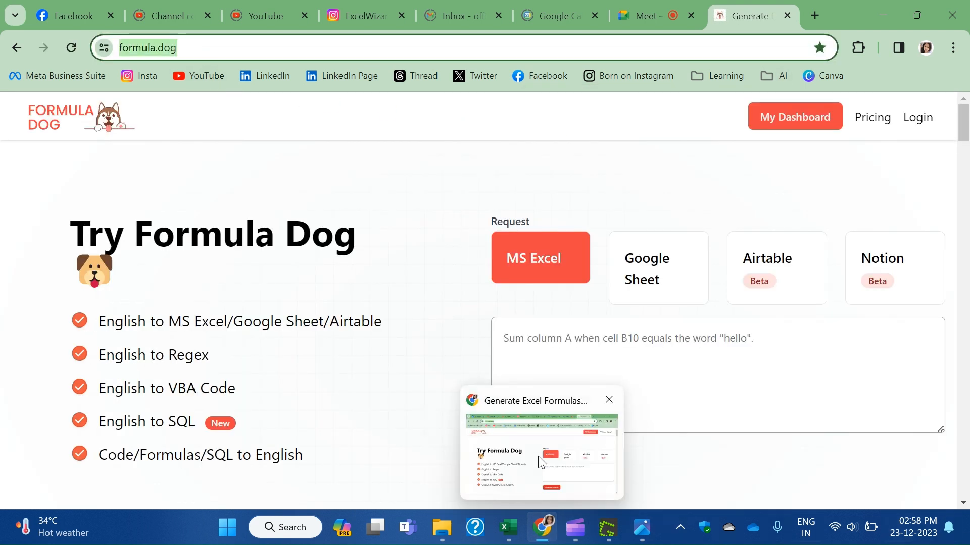
click(644, 15)
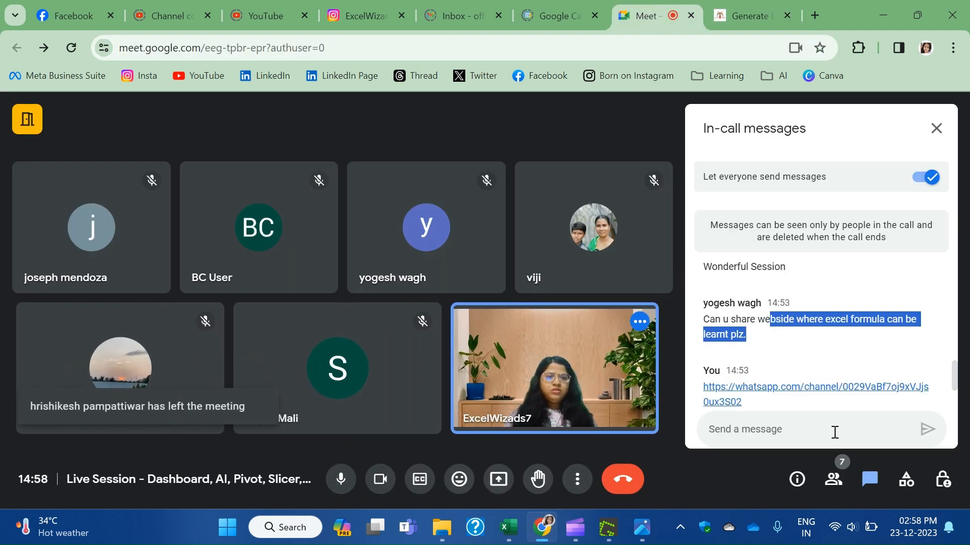
click(800, 427)
key(ctrl+v)
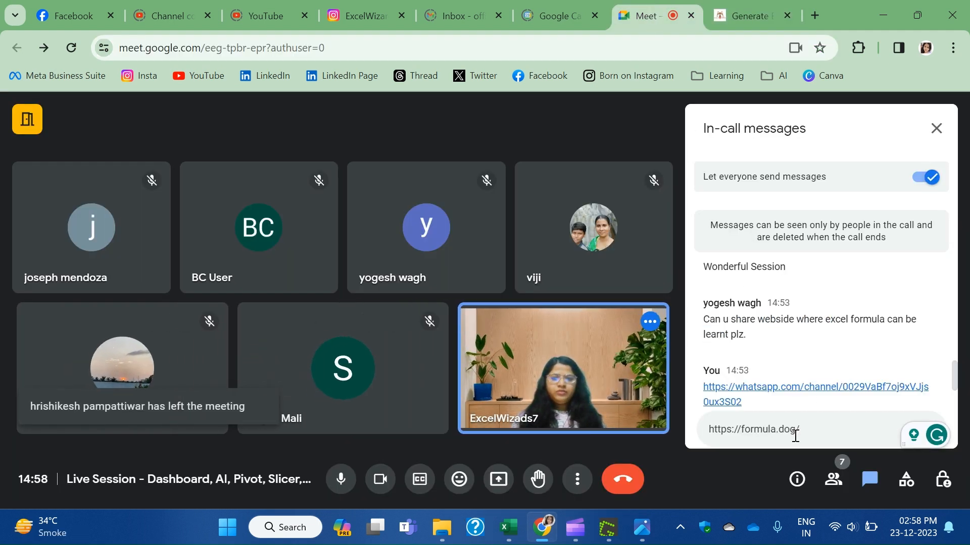
key(Return)
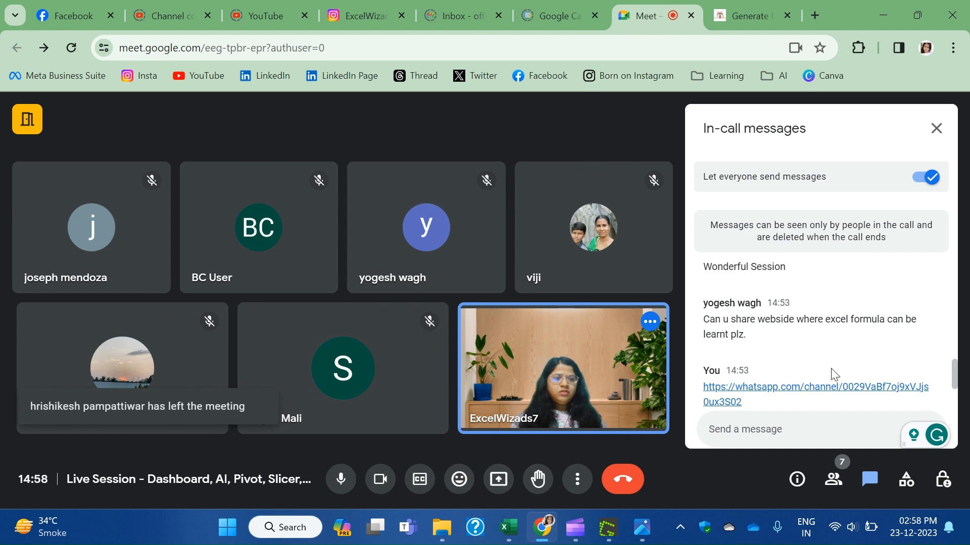
Scroll through the chat messages to see the participant's 'Ok. Thanks' reply.
scroll(810, 331, down, 3)
scroll(810, 331, down, 3)
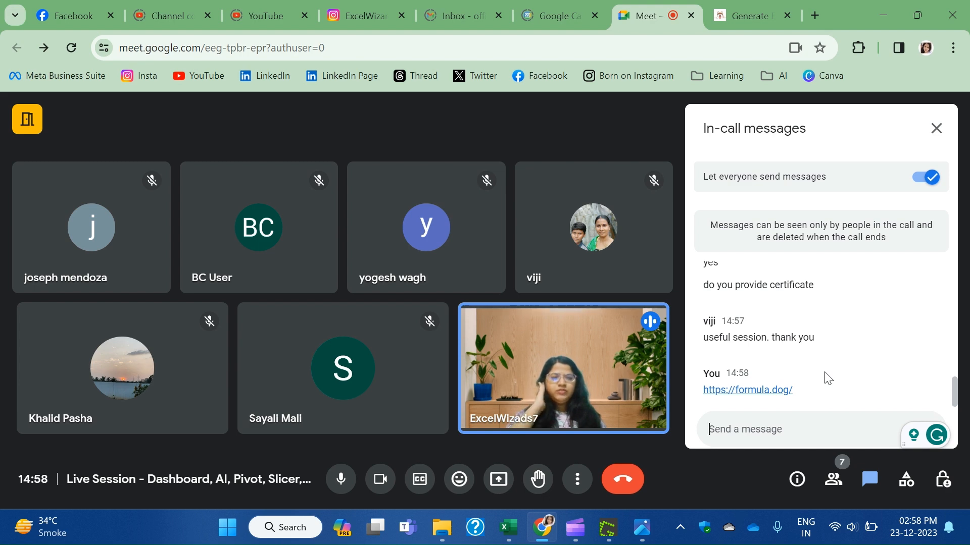
scroll(827, 377, up, 2)
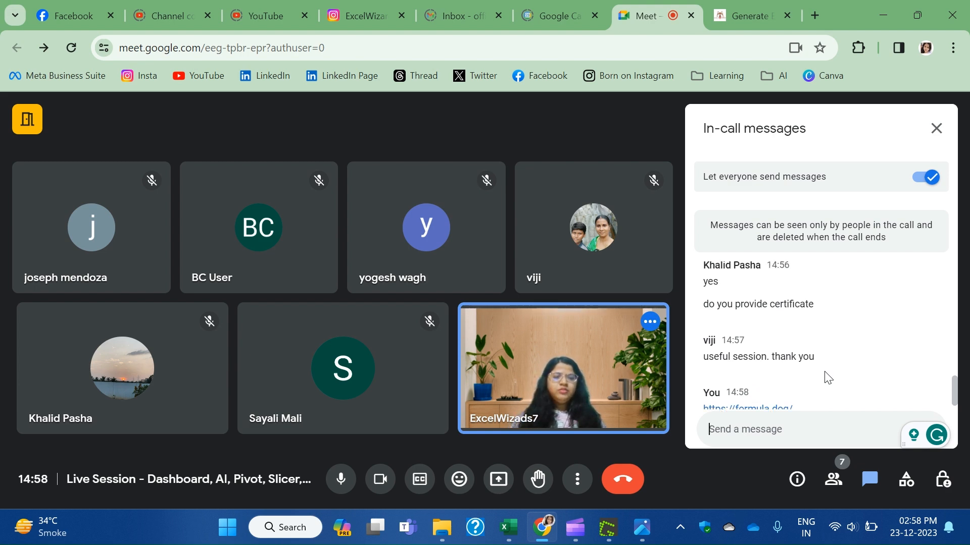
scroll(828, 378, down, 2)
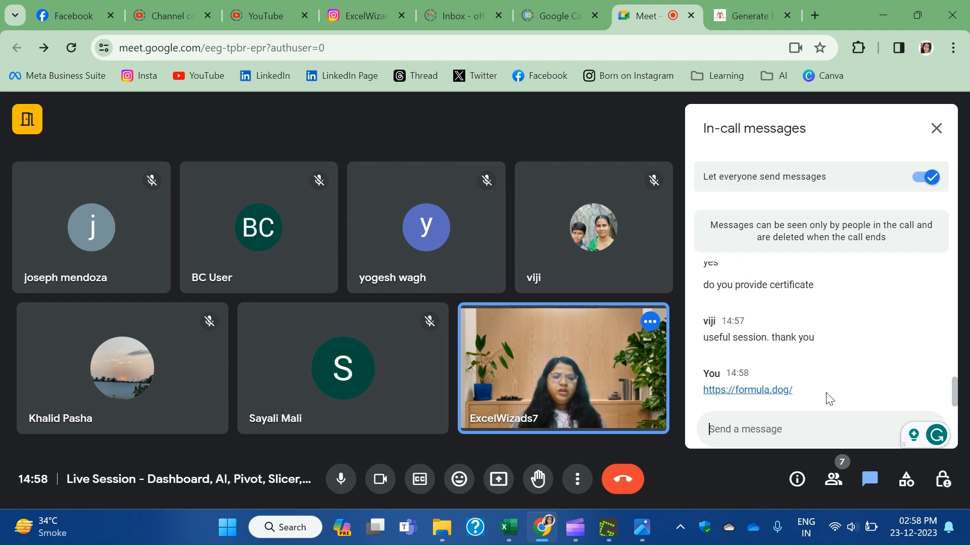
click(811, 428)
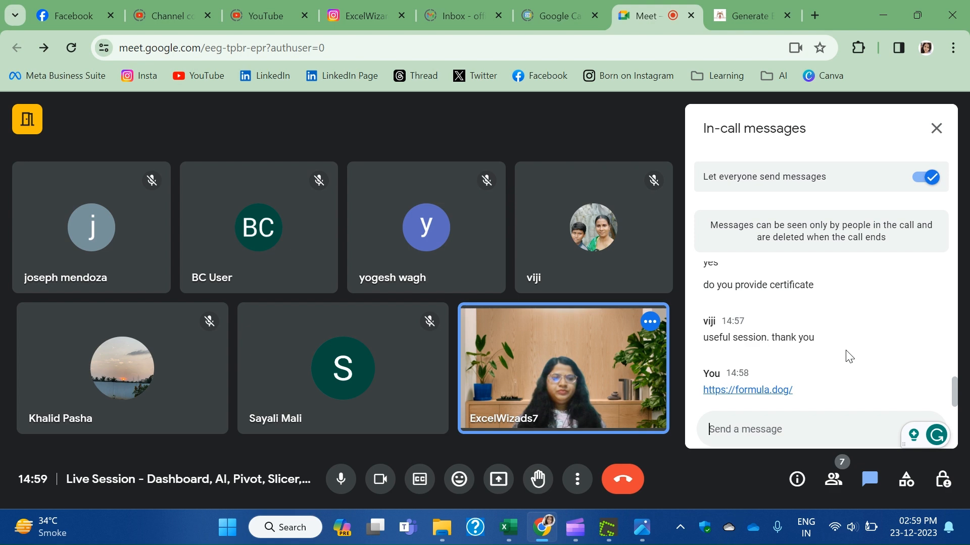
scroll(849, 356, up, 2)
scroll(848, 356, up, 2)
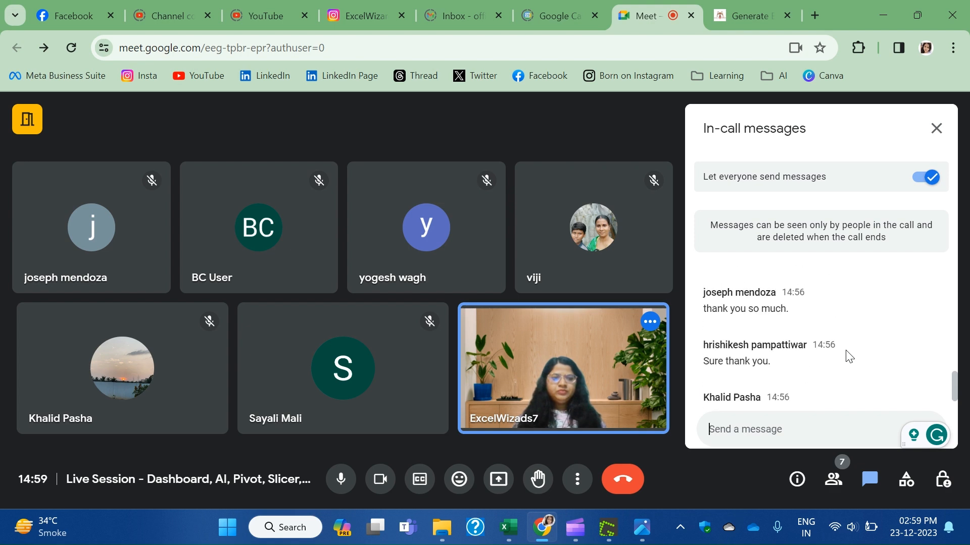
scroll(848, 356, up, 8)
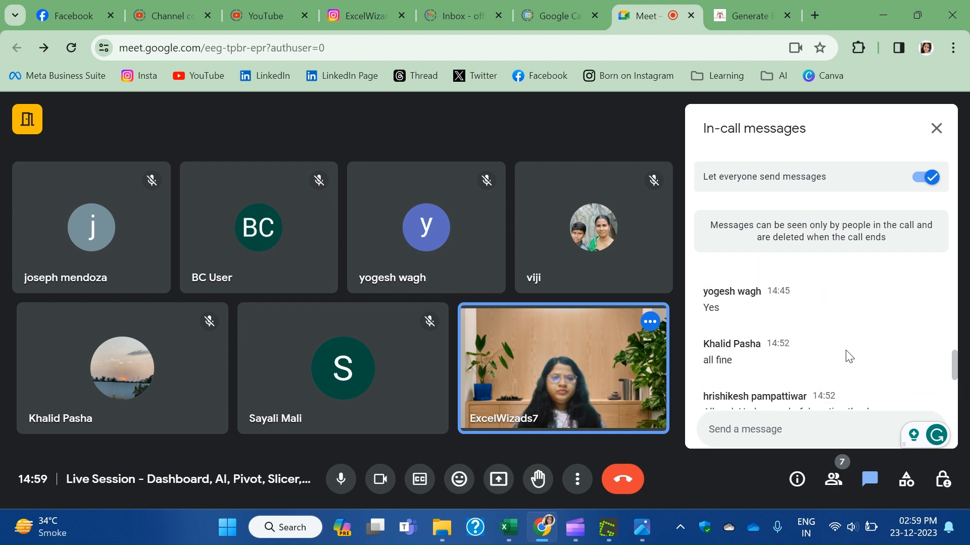
scroll(848, 356, up, 10)
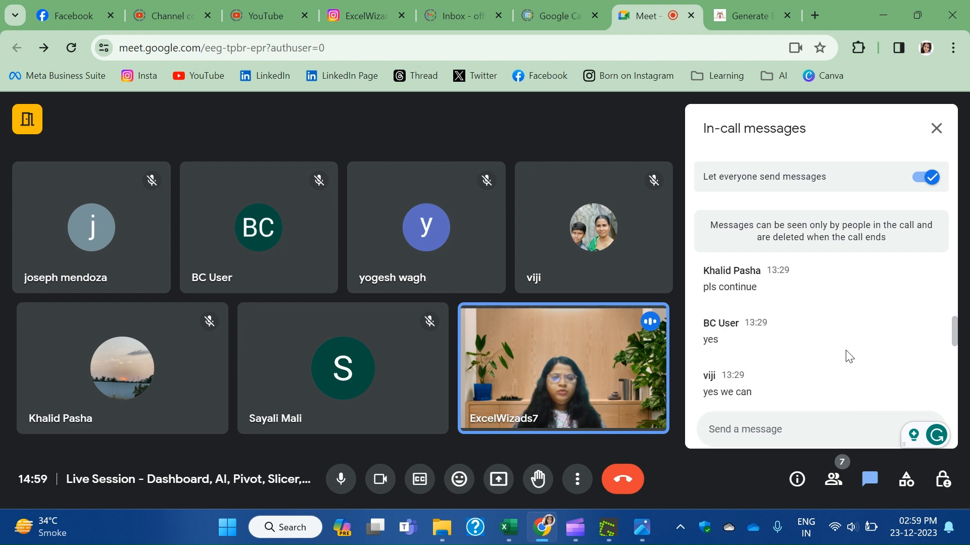
scroll(848, 356, down, 20)
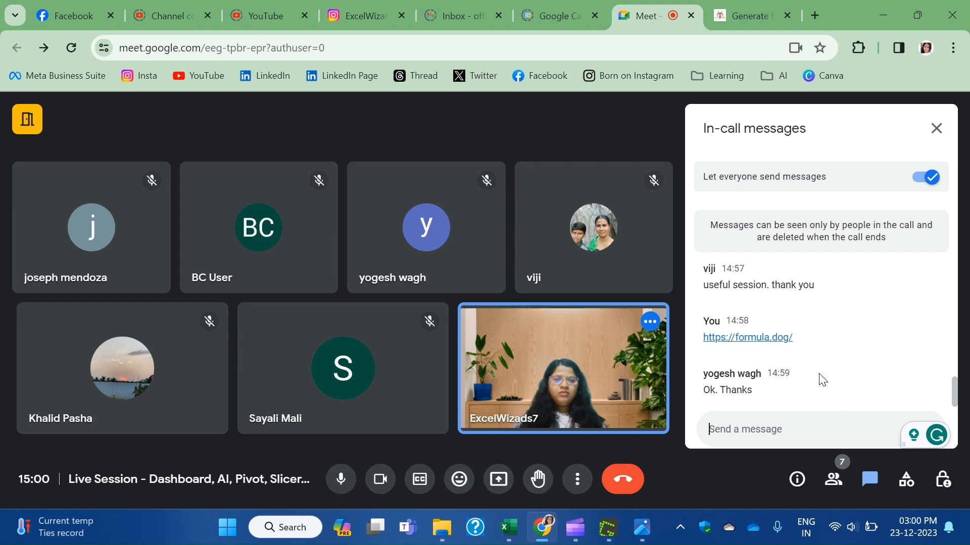
click(835, 481)
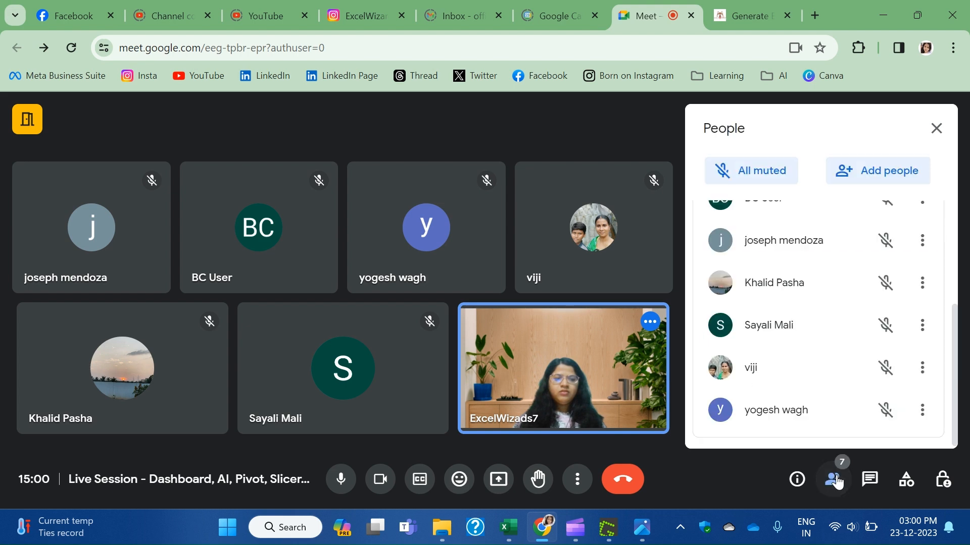
scroll(791, 386, up, 3)
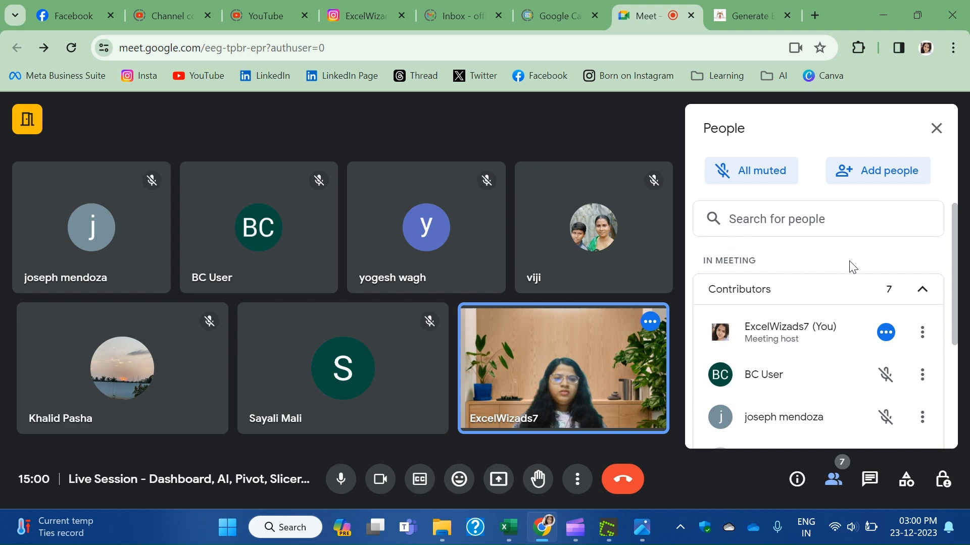
scroll(851, 282, down, 4)
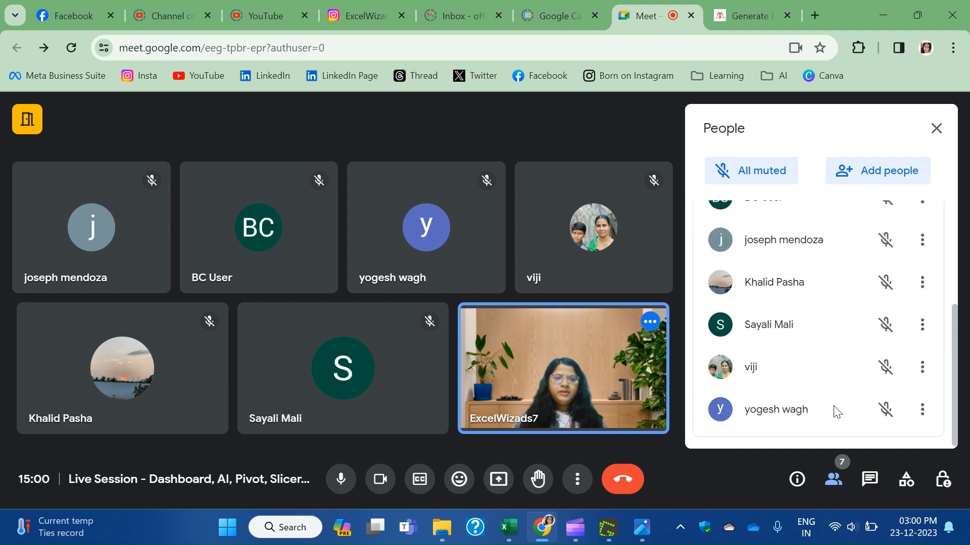
click(863, 483)
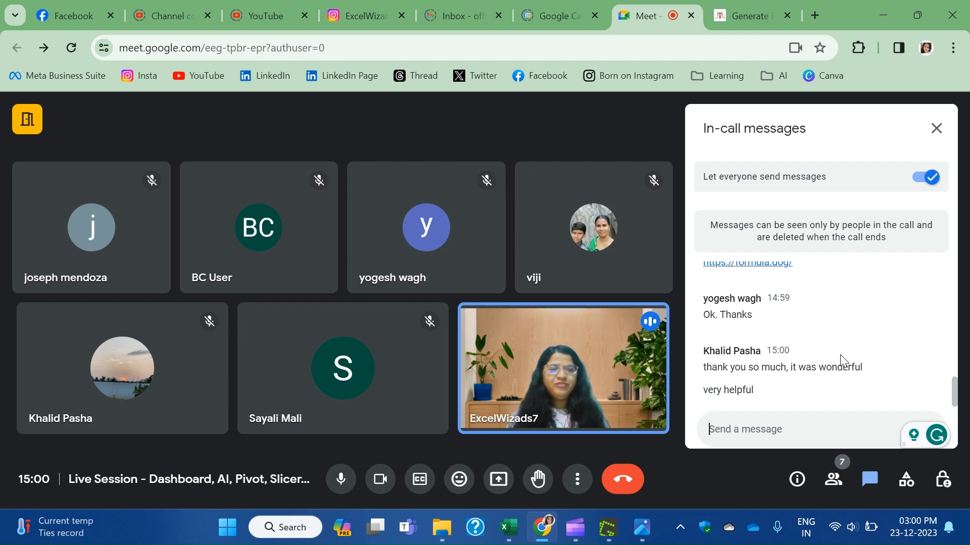
scroll(865, 324, up, 6)
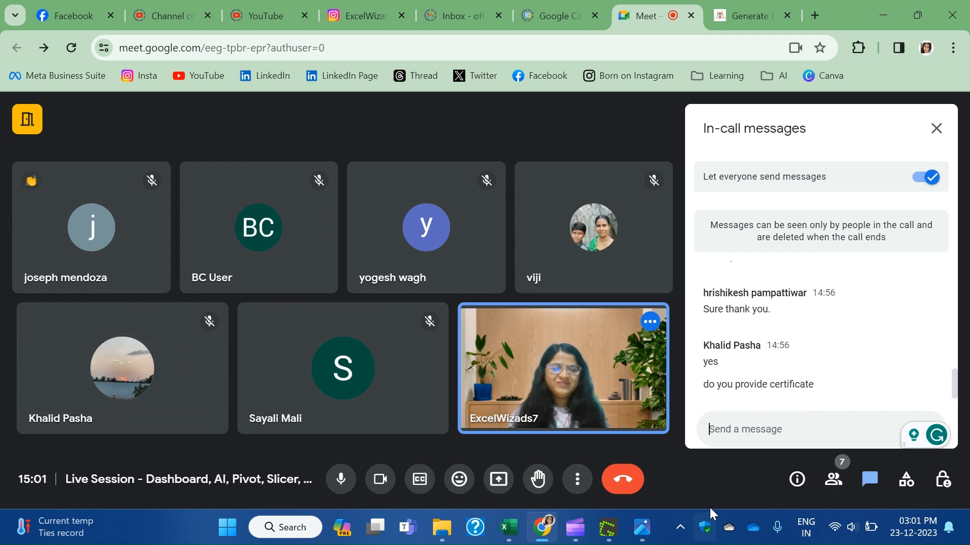
End the Meet call for everyone, close its tab, and return to the Google Calendar page.
click(626, 482)
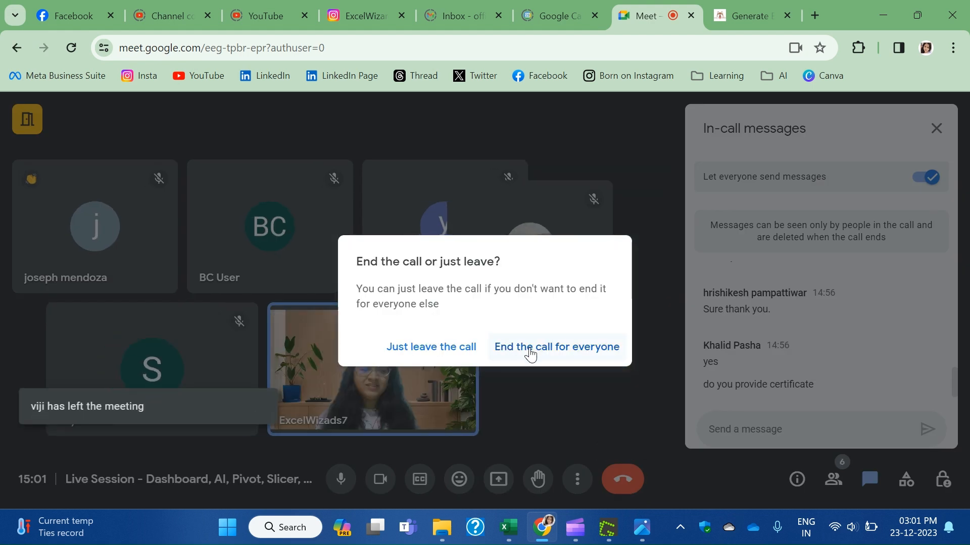
click(529, 348)
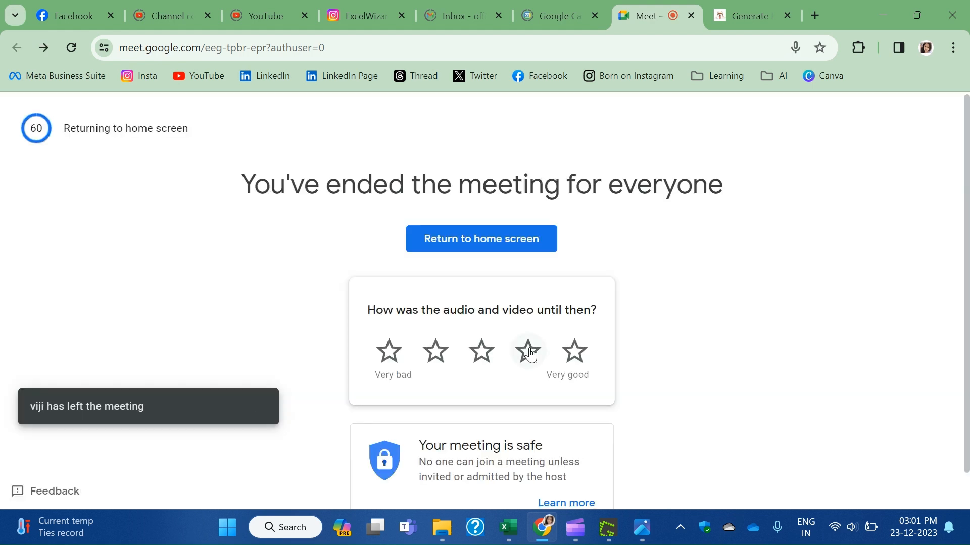
click(689, 15)
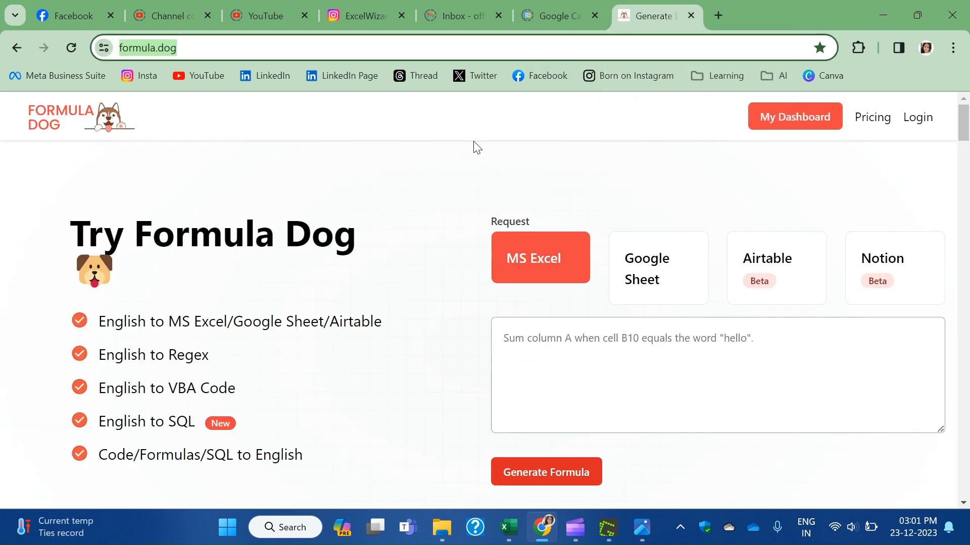
click(554, 11)
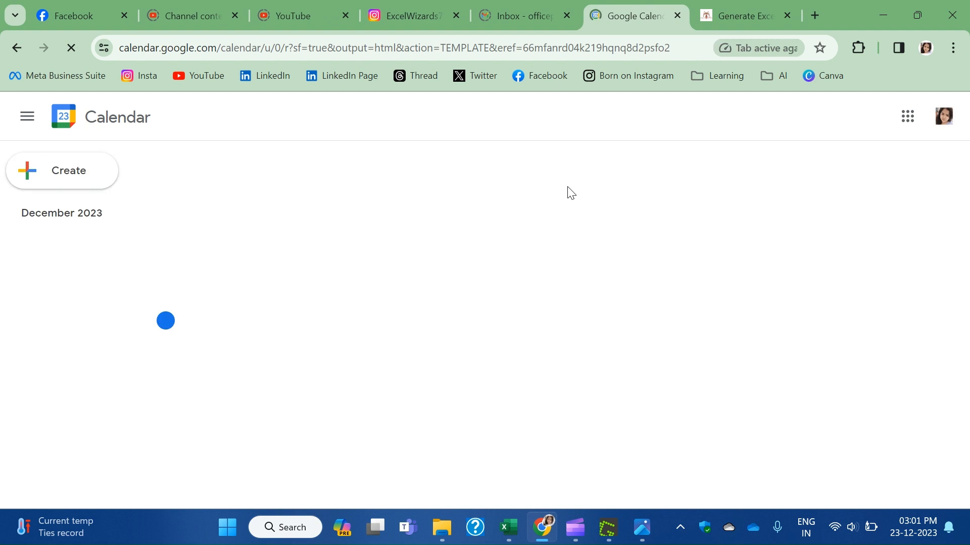